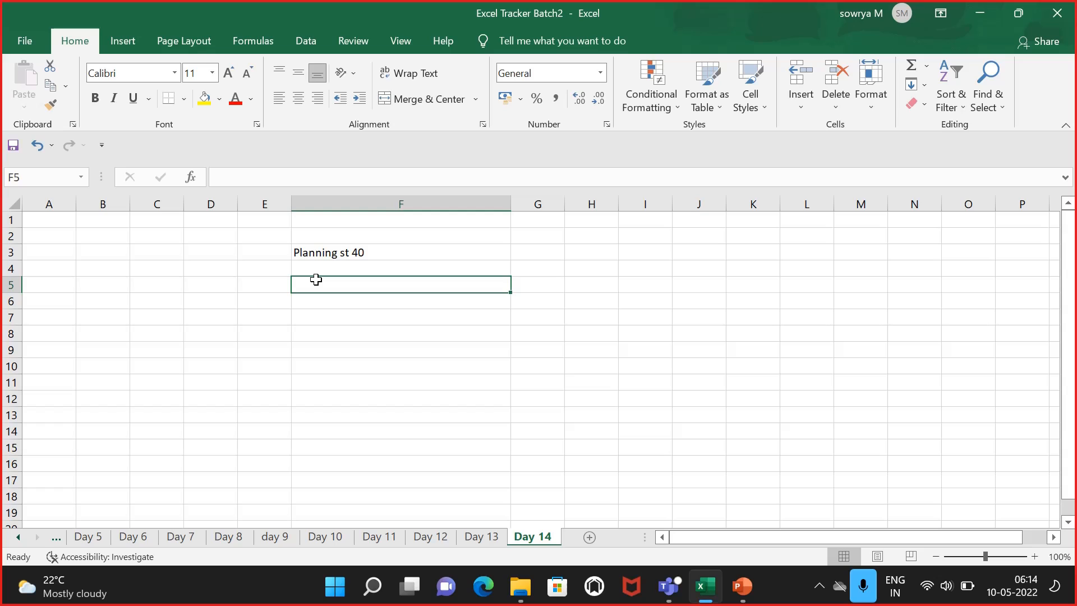
Step: Enter the product description "Coke 1 ltr bottle - FG" in cell F5, below the Planning st 40 heading
double_click(316, 279)
text(Coke)
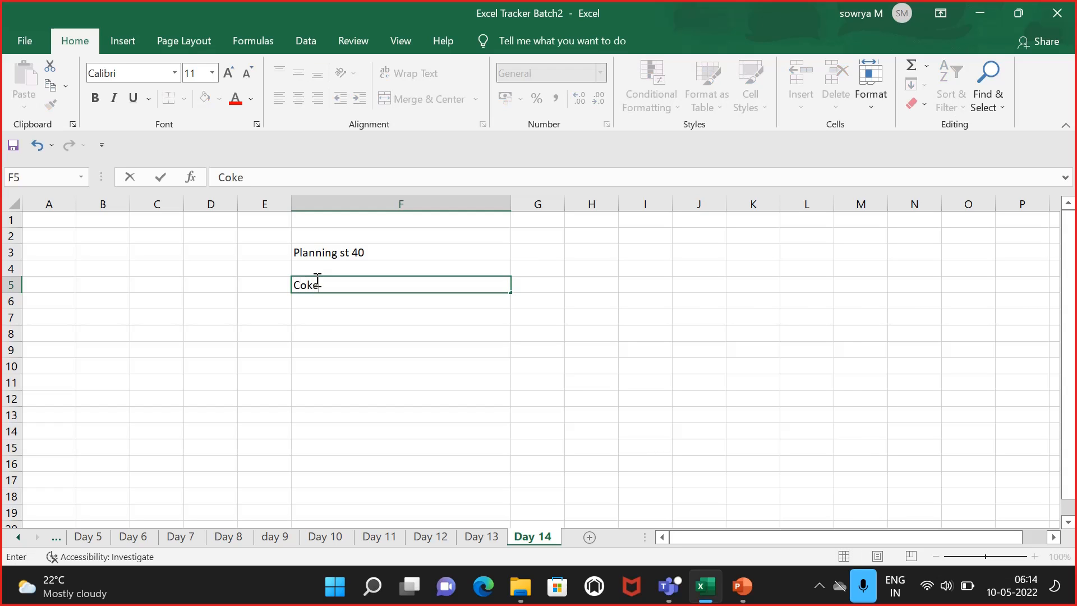
text( 1 ltr bottle - FG)
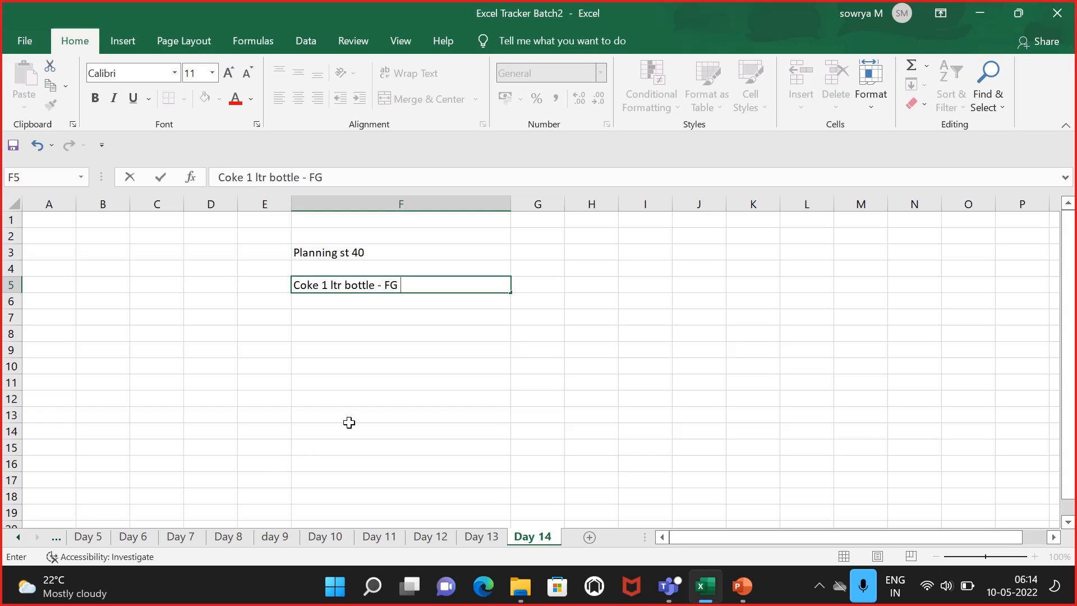
click(365, 400)
Step: Enter "MRP 3 View - Pl st 40" in cell F7
click(298, 314)
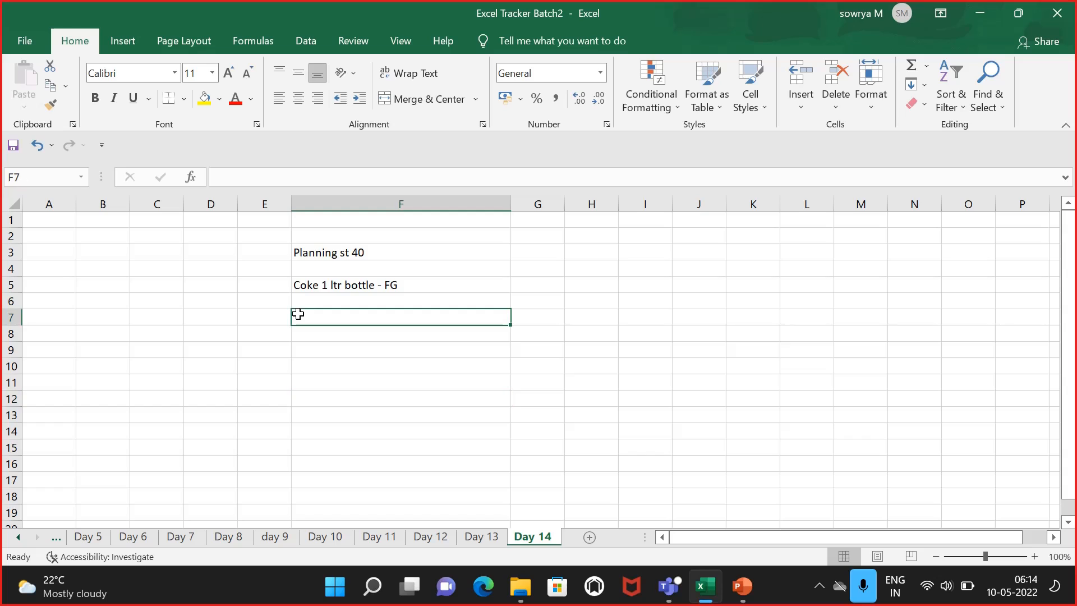
text(MRP 3)
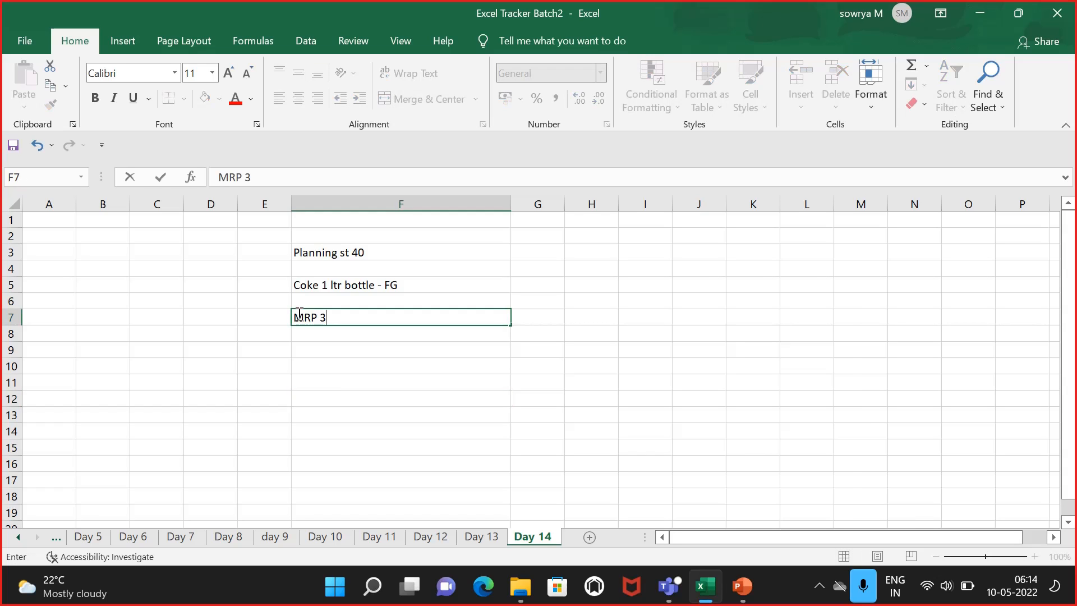
text( View - Pl st 40)
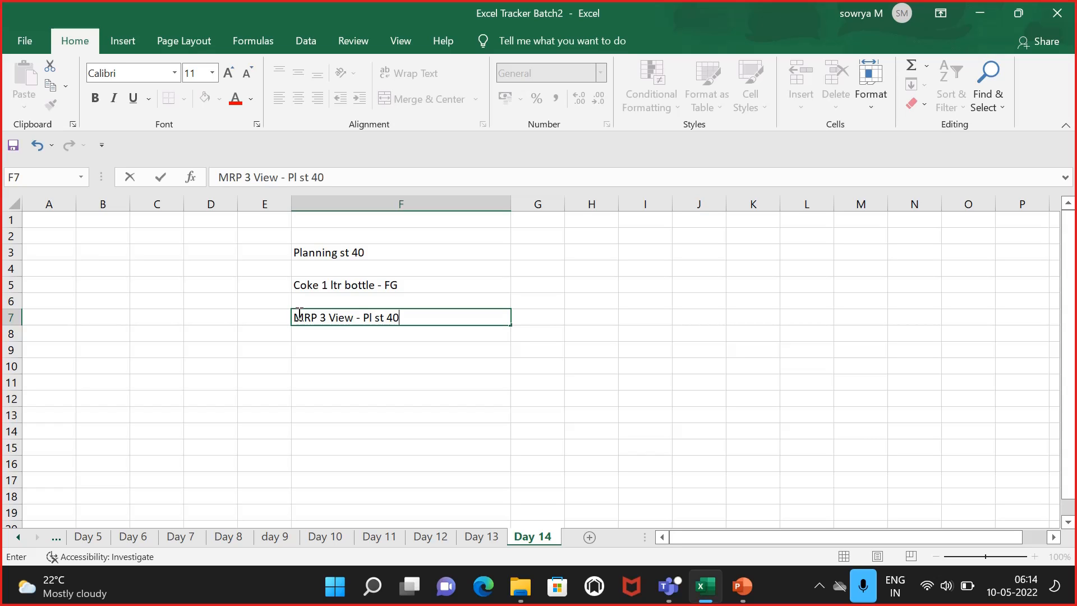
Step: Enter the month may-2022 in cell E11 and the label "ind req" beside it in F11
click(315, 382)
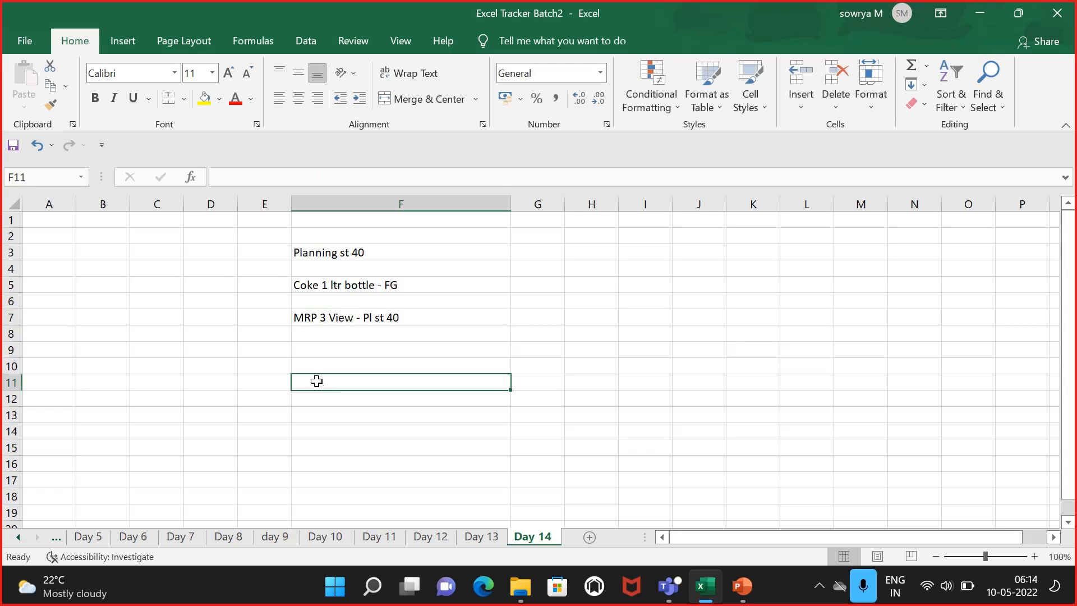
click(259, 382)
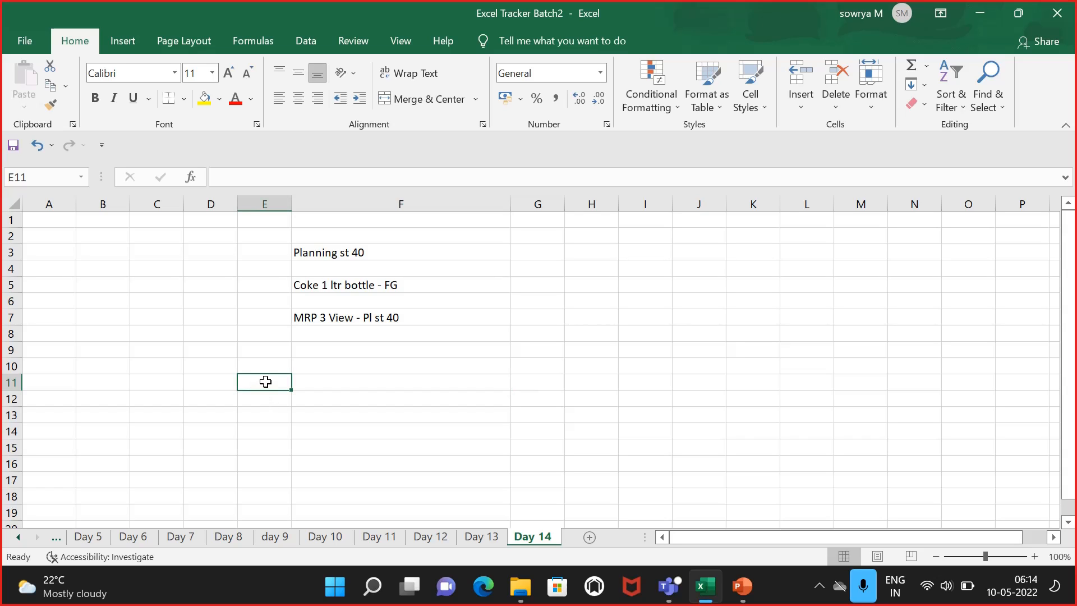
text(may -2022)
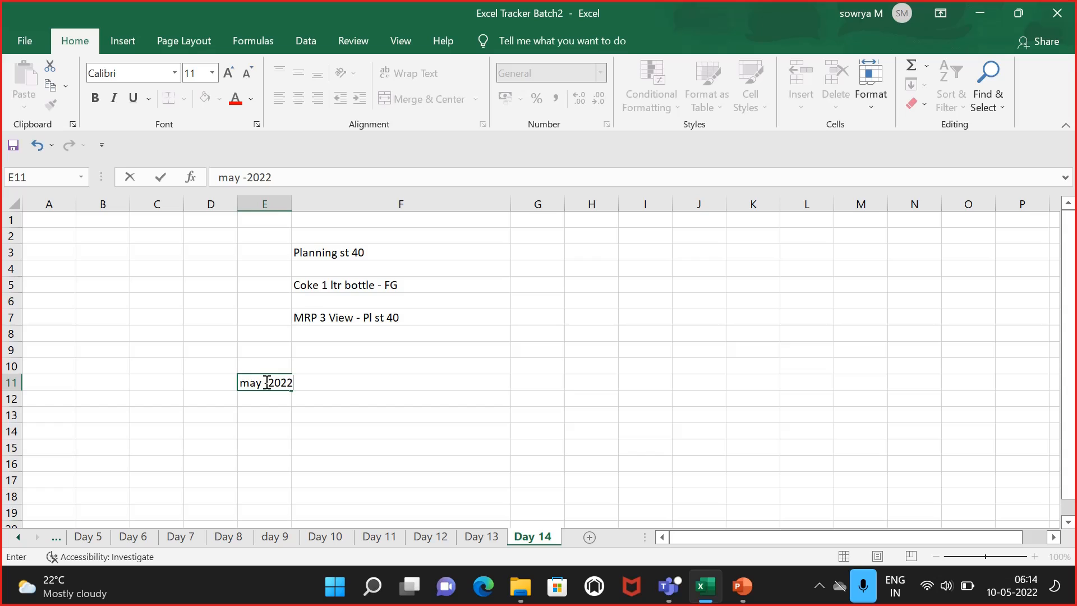
key(Tab)
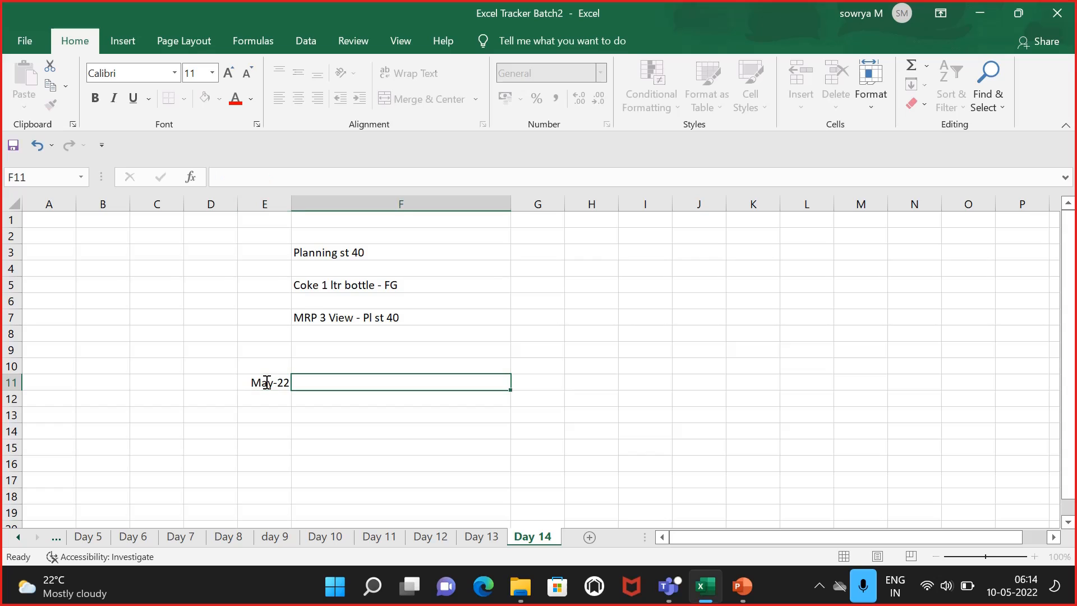
text(ind ew)
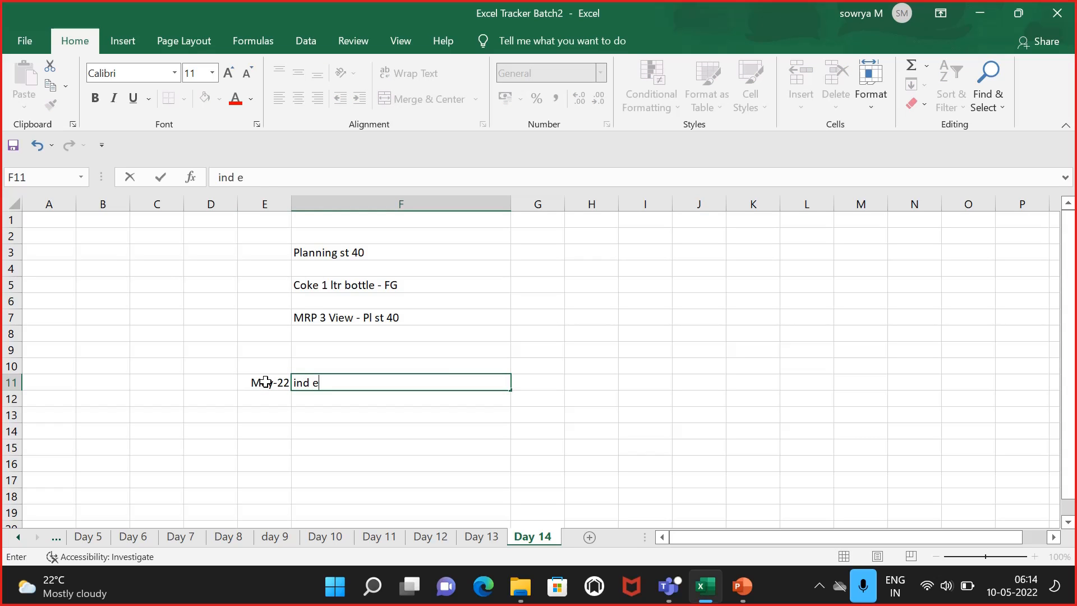
key(BackSpace)
key(BackSpace)
text(req)
key(Tab)
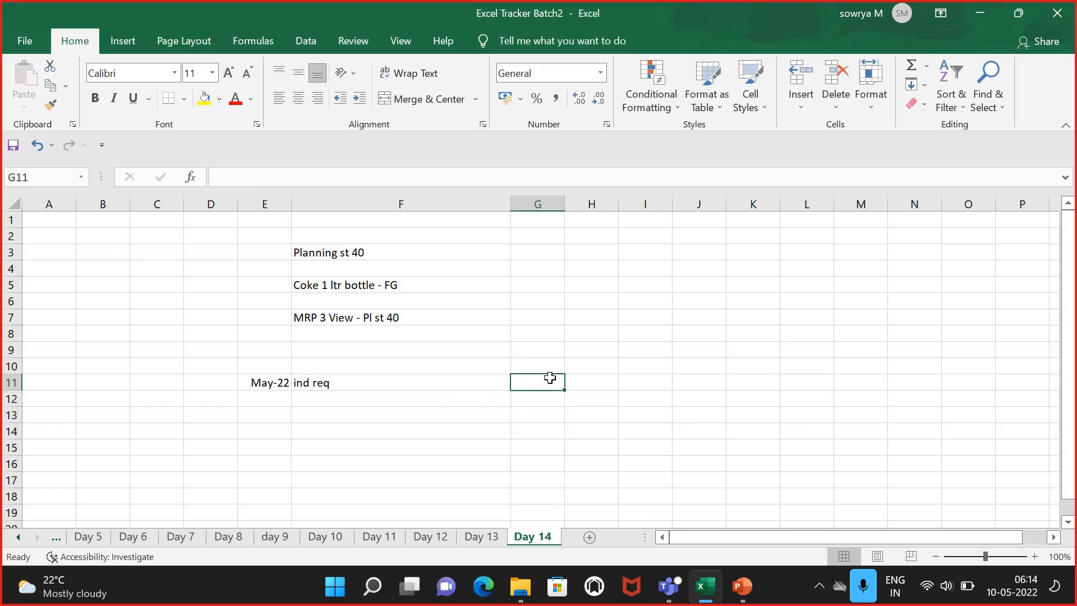
Step: Enter "LSF" in G11 and the requirement quantity 400- in H11
text(LSF)
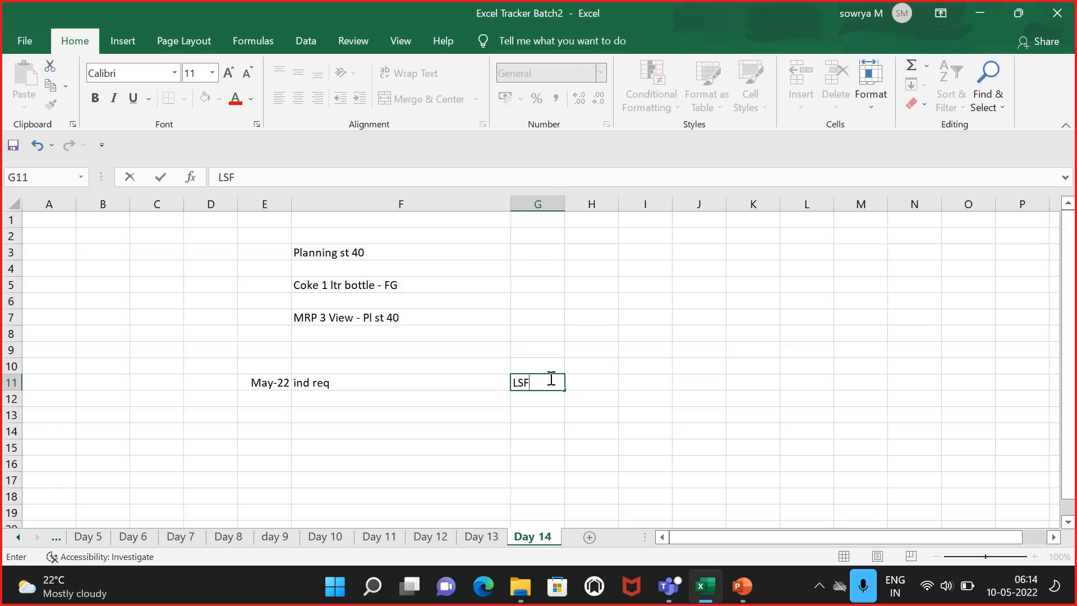
key(Tab)
text(4)
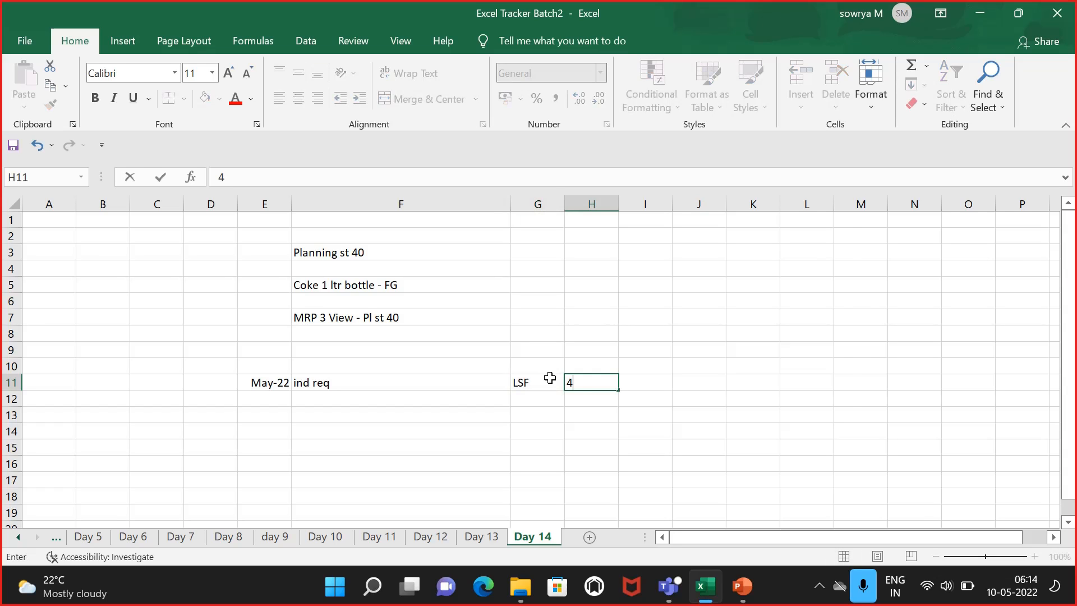
text(00)
click(295, 397)
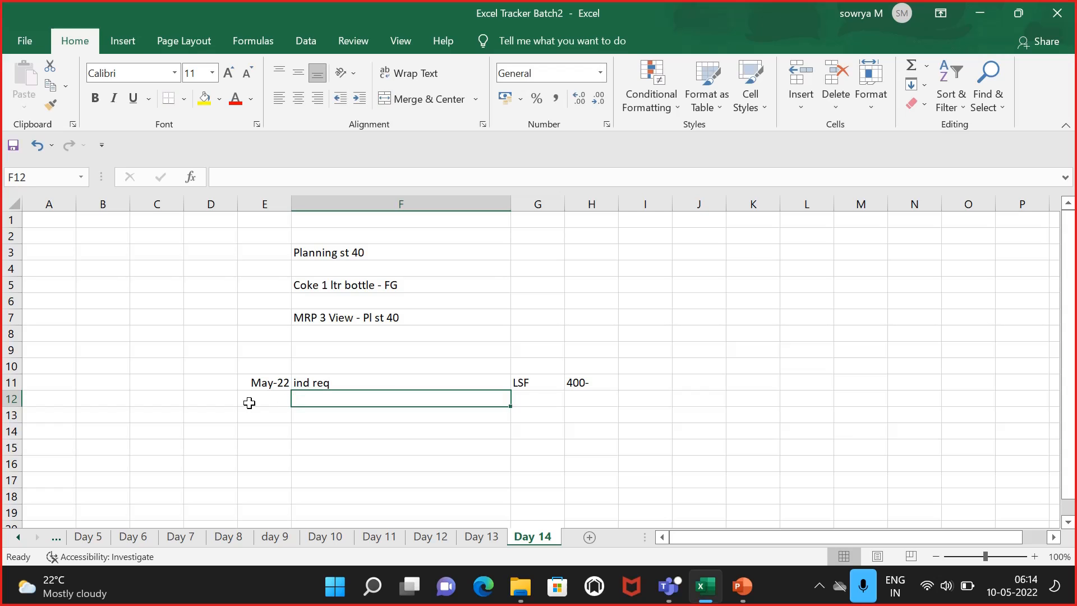
Step: Enter JUNE-2022 in cell E12 and "IND REQ" beside it in F12
click(254, 399)
text(JUNE)
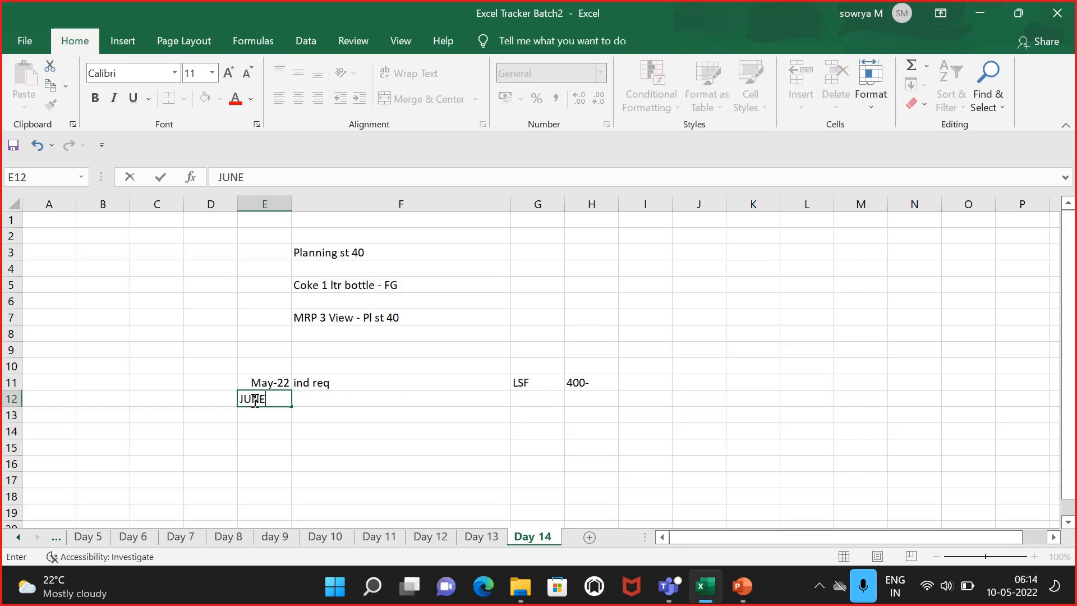
text(-2022)
key(Tab)
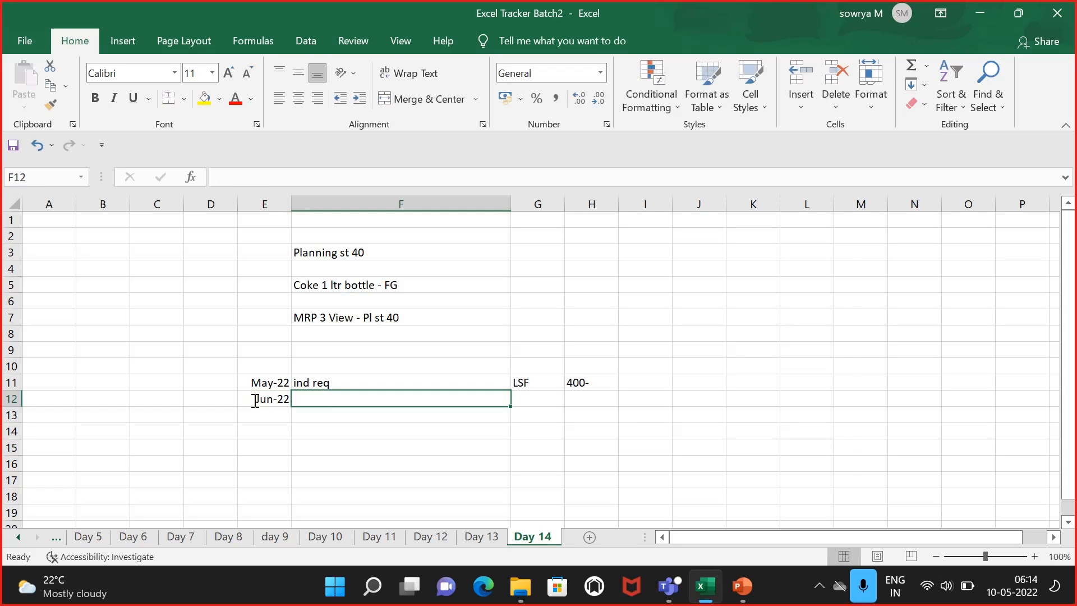
text(IND REQ)
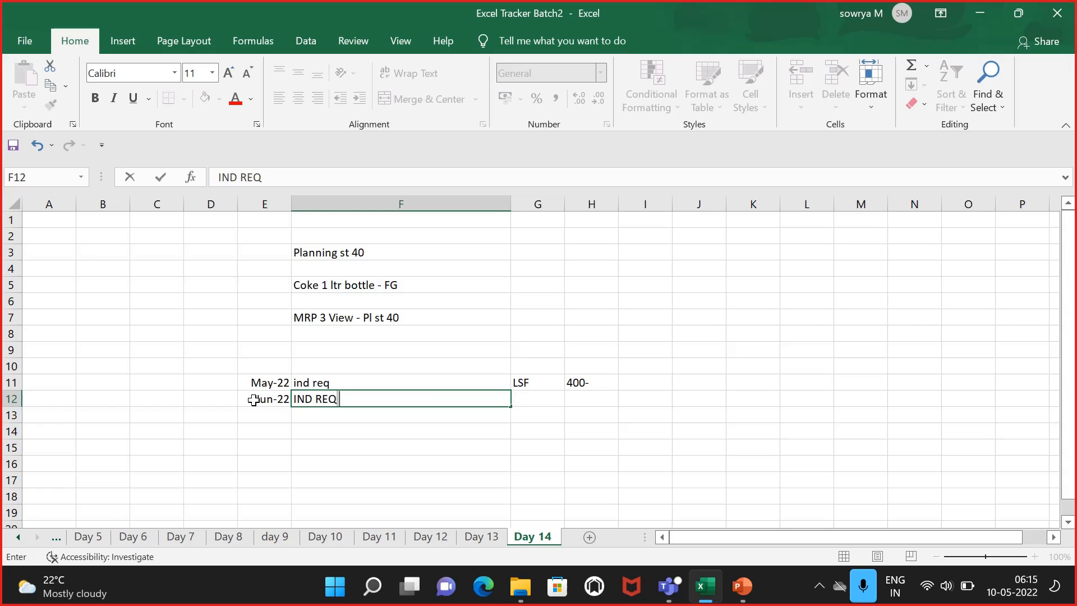
key(Tab)
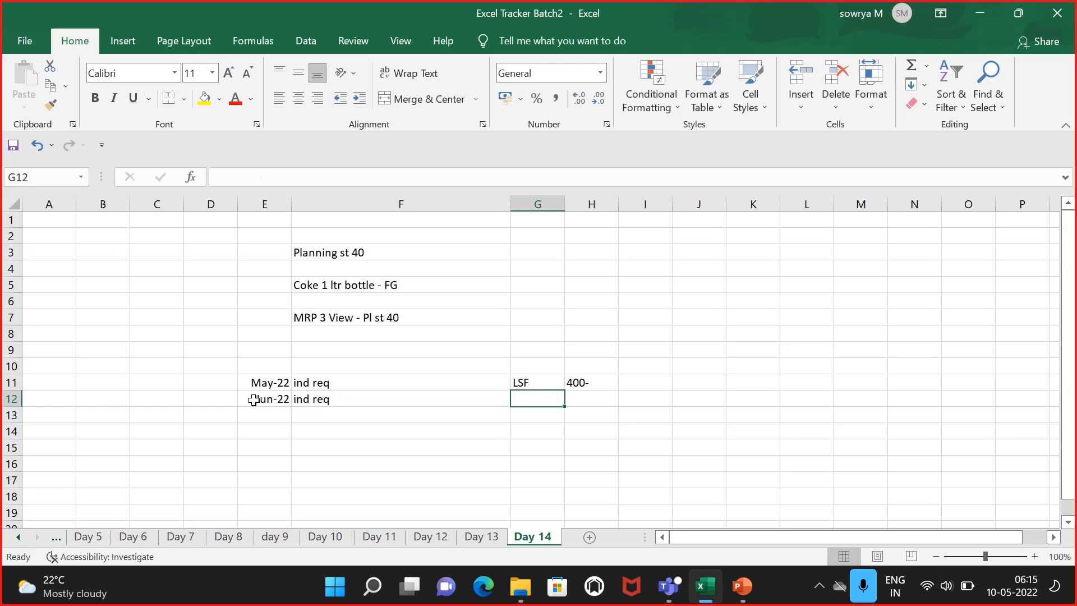
Step: Enter "LSF" in G12 and the requirement quantity 300- in H12
text(LSF)
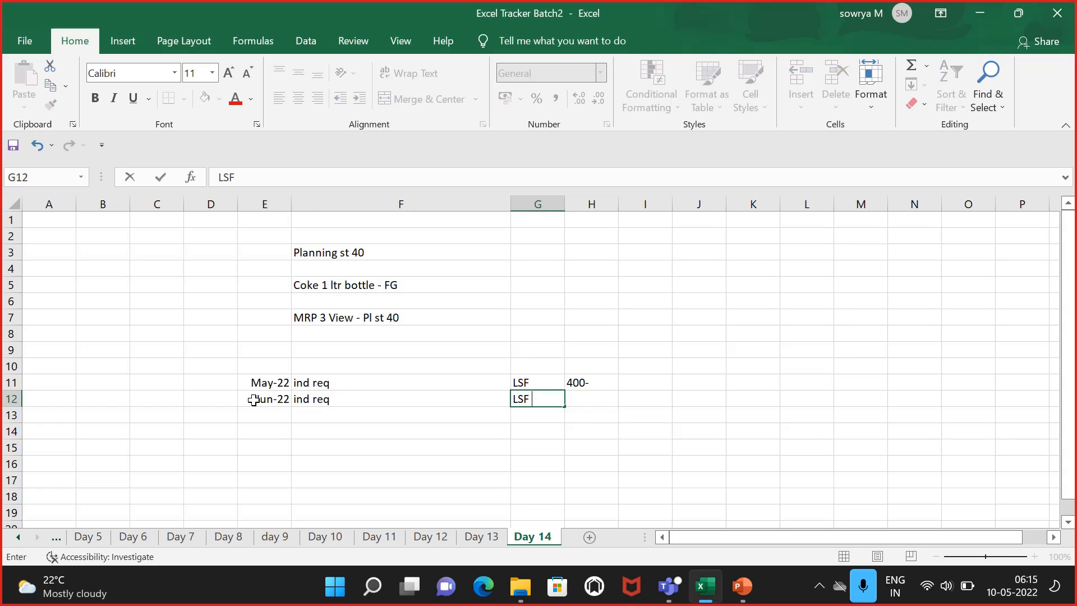
key(Tab)
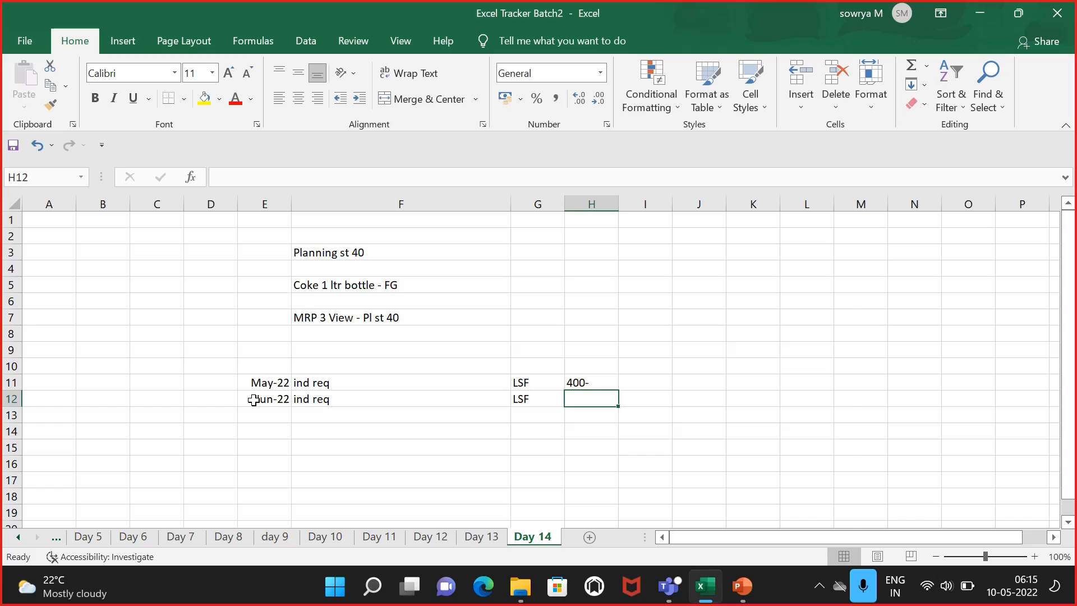
text(300-)
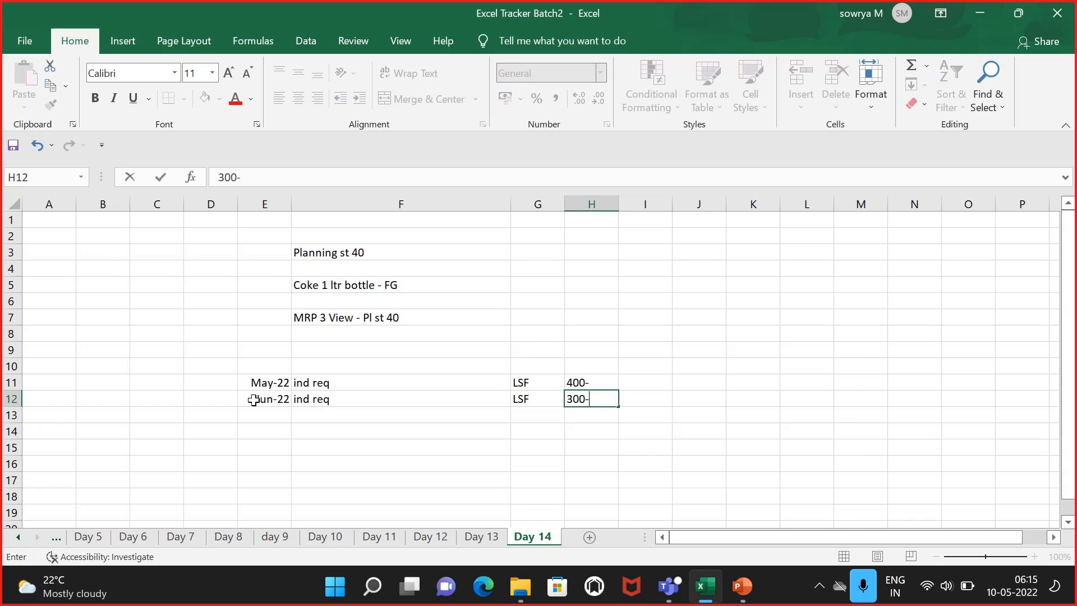
click(248, 413)
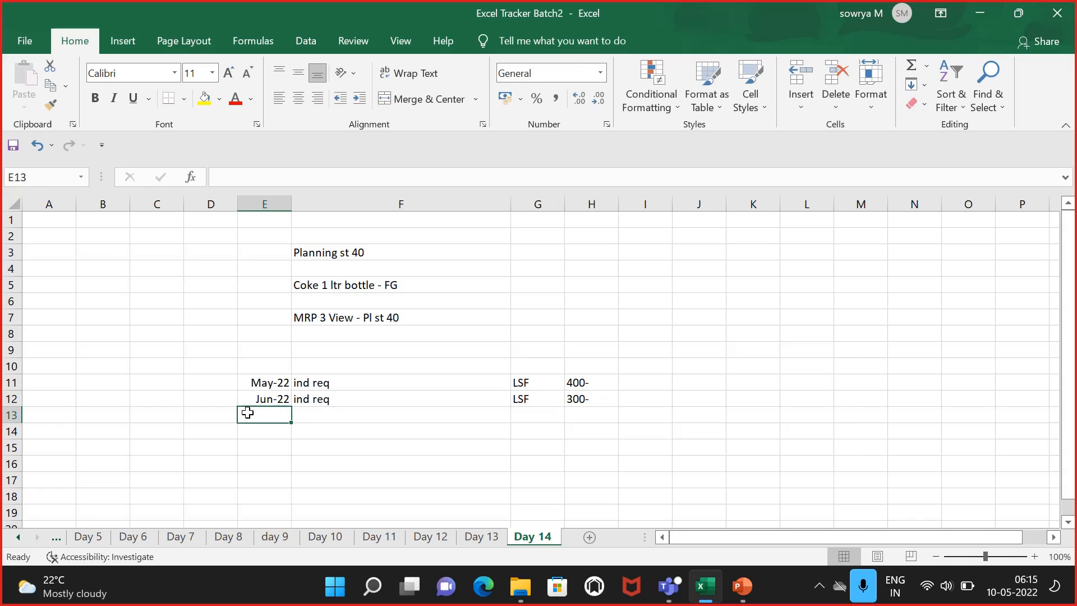
Step: Enter JULY-2022 in cell E13 and "IND REQ" beside it in F13
text(JULY)
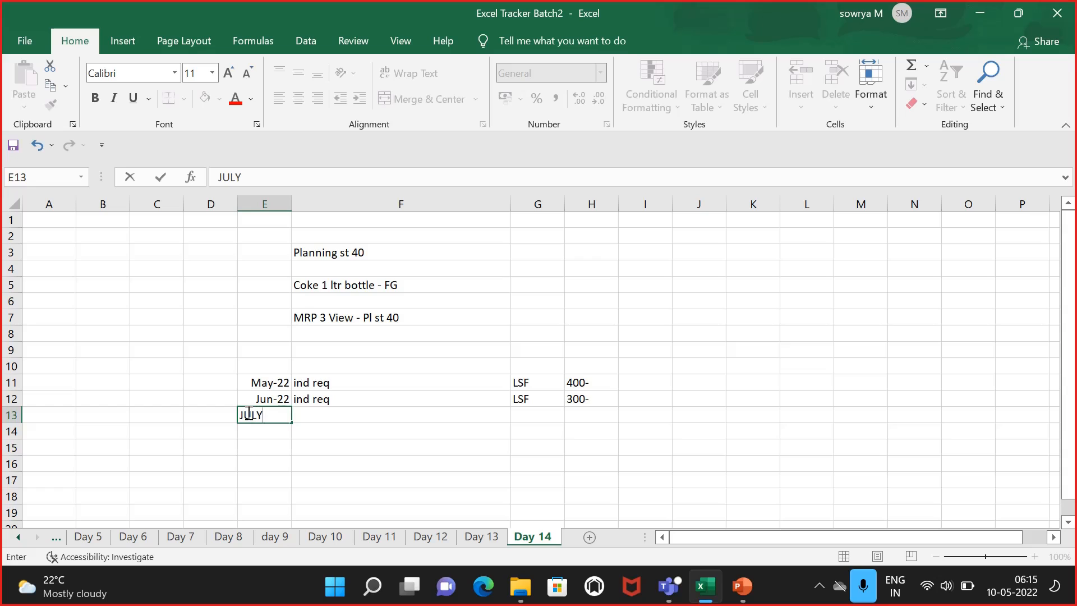
text(-2022)
key(Tab)
text(IN)
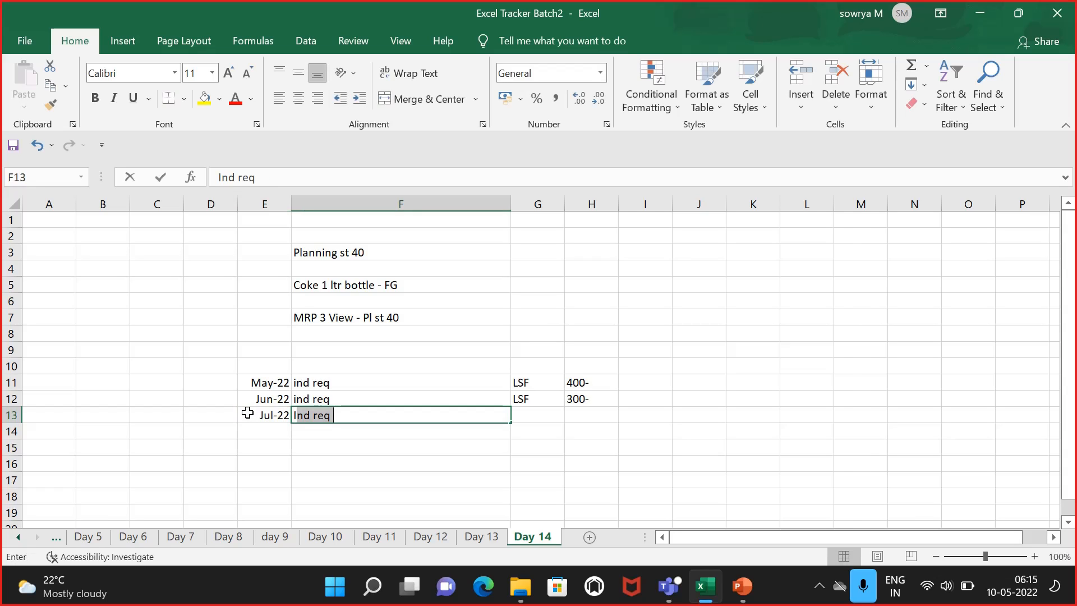
text(D R)
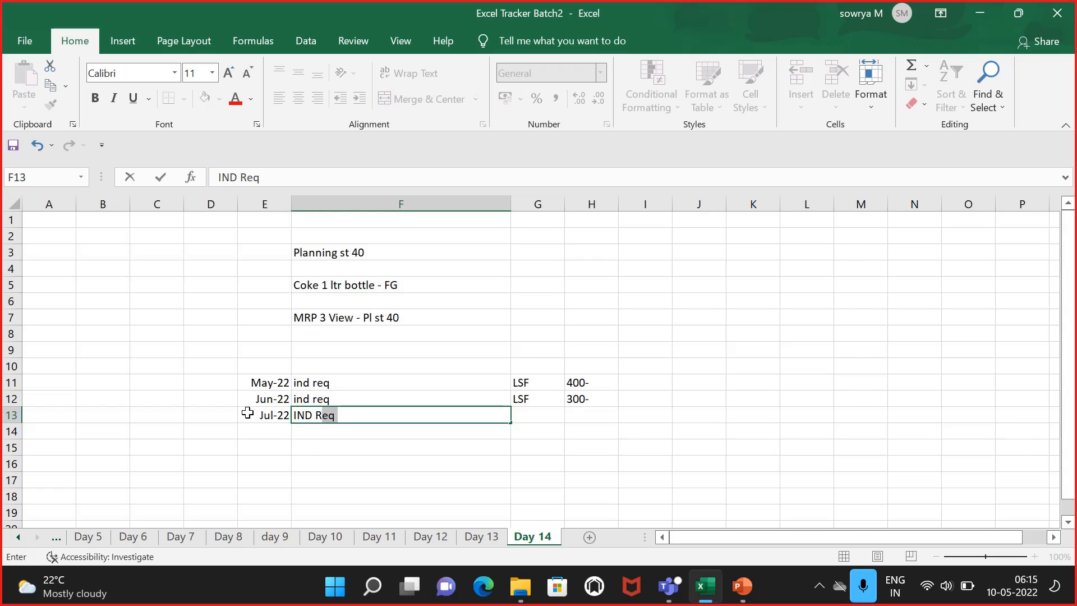
text(EQ)
key(Tab)
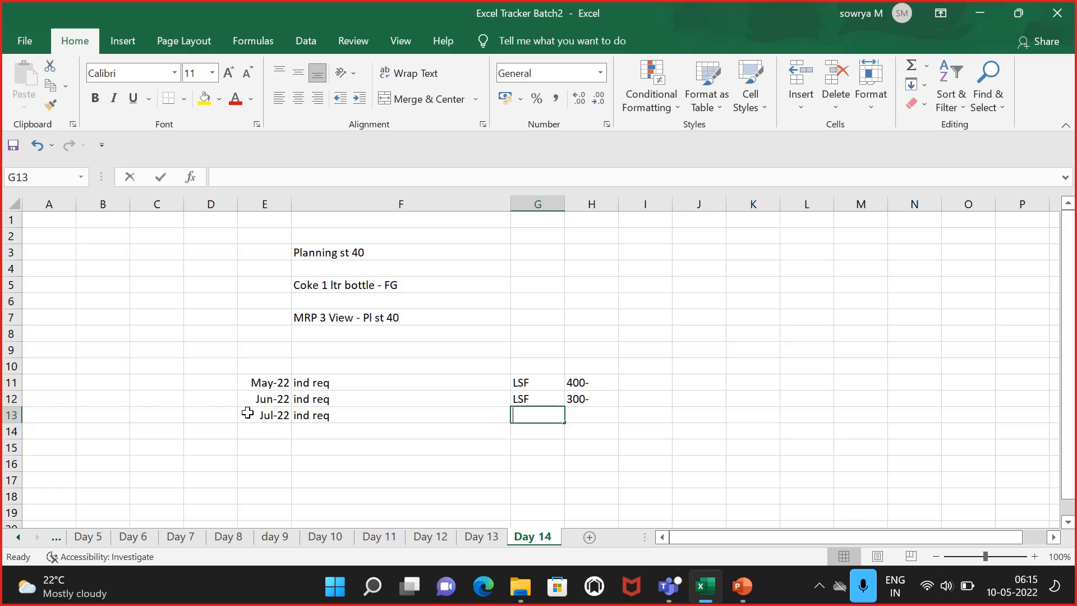
Step: Enter "LSF" in G13 and the requirement quantity 200- in H13
text(LSF)
key(Tab)
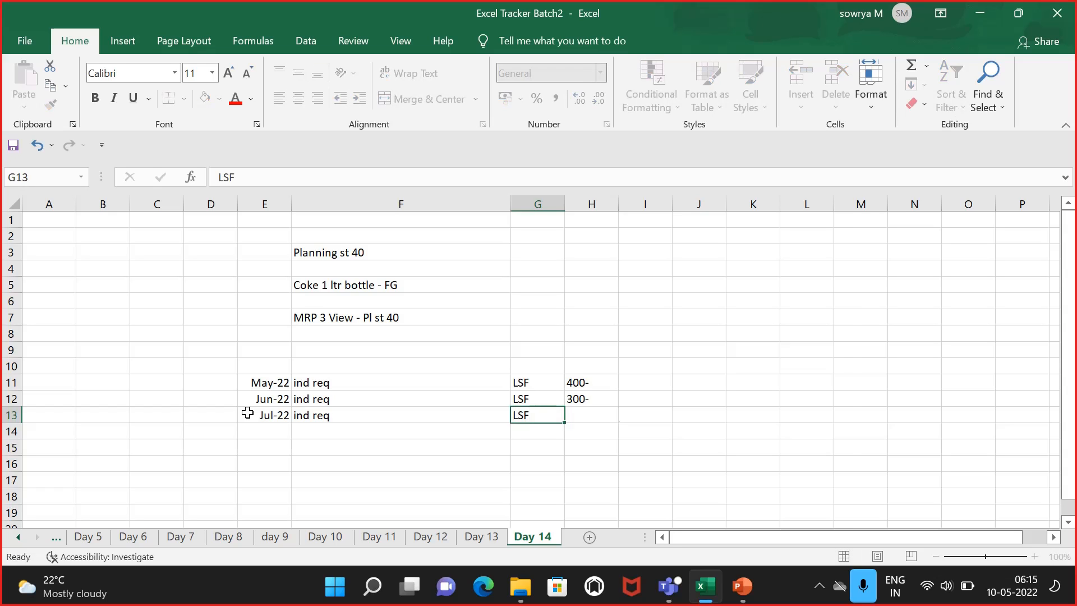
text(200)
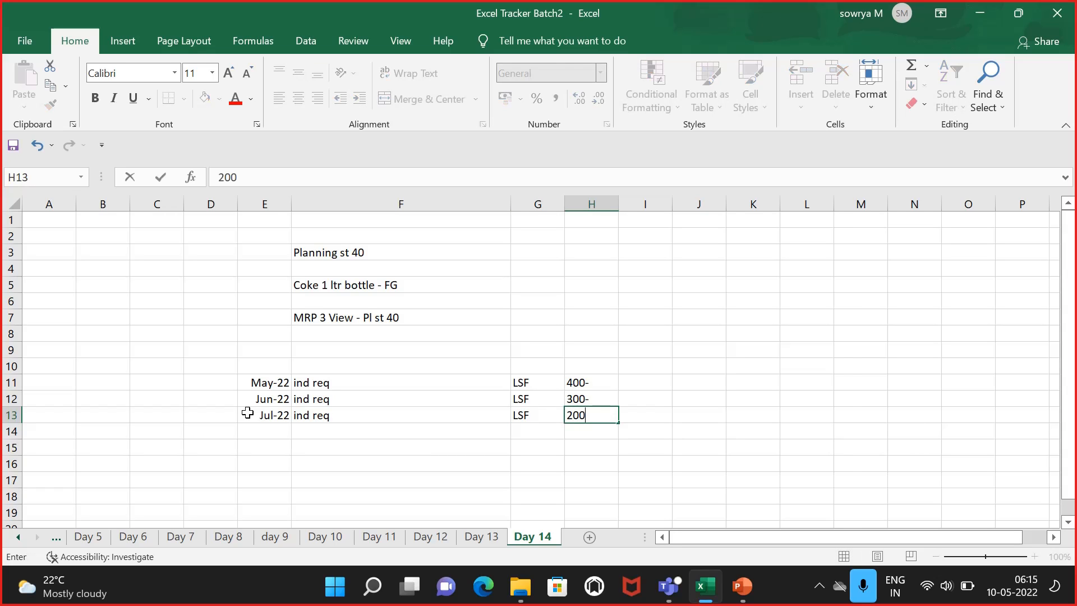
text(-)
click(335, 348)
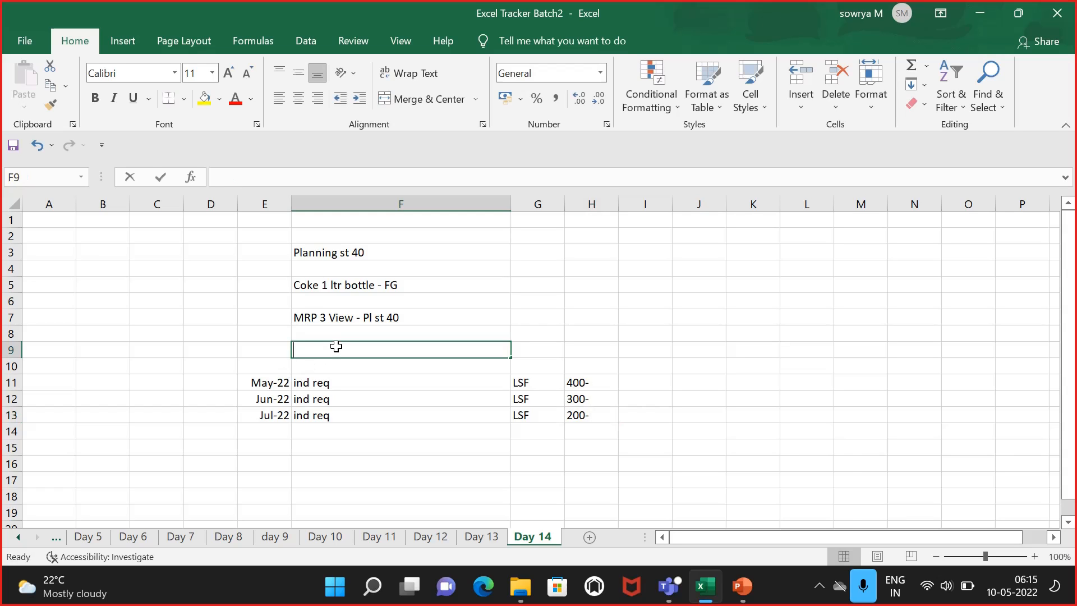
Step: Enter the label "Initial stock" in F9 and the value 0 in H9
text(Initi)
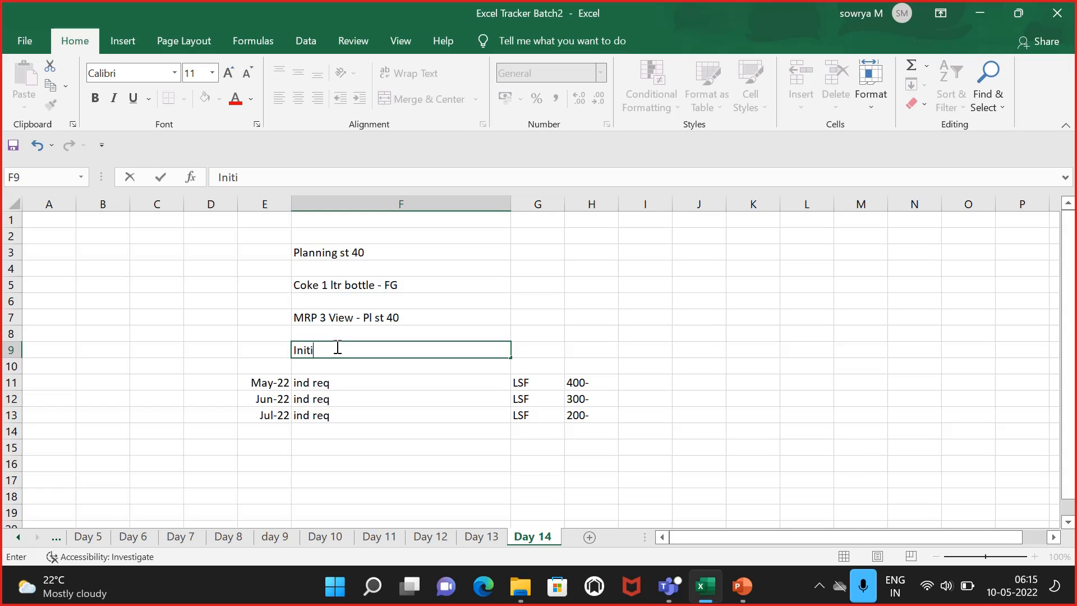
text(al stock)
key(Tab)
key(Tab)
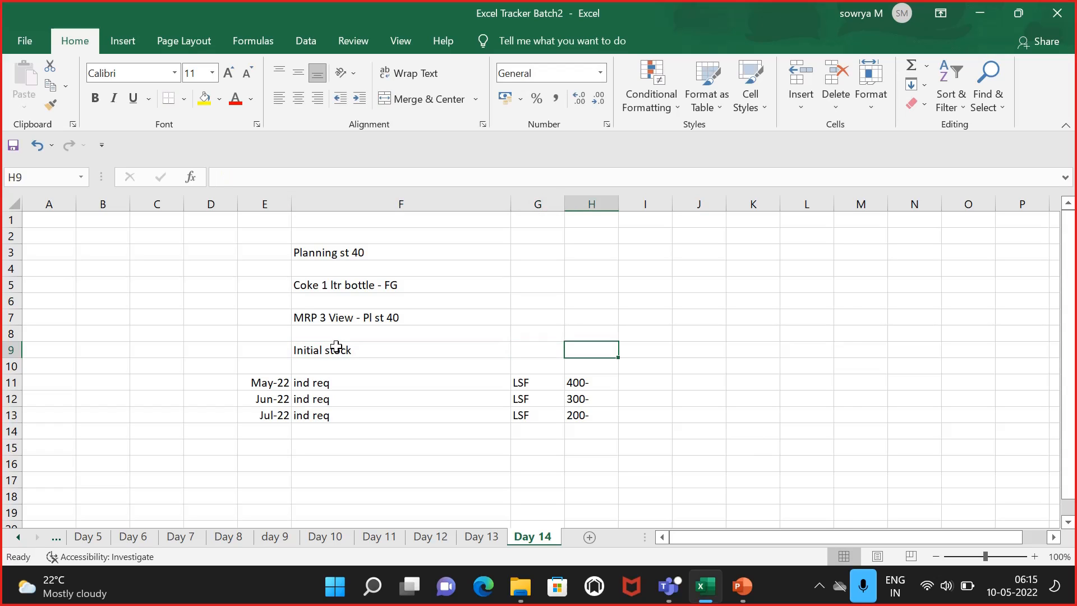
text(0)
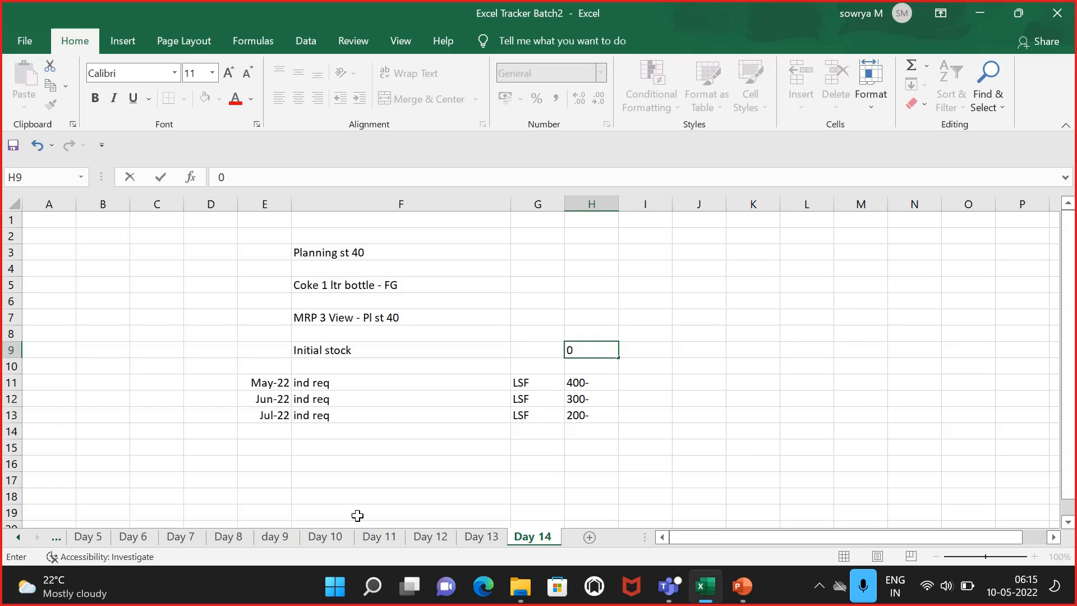
click(367, 465)
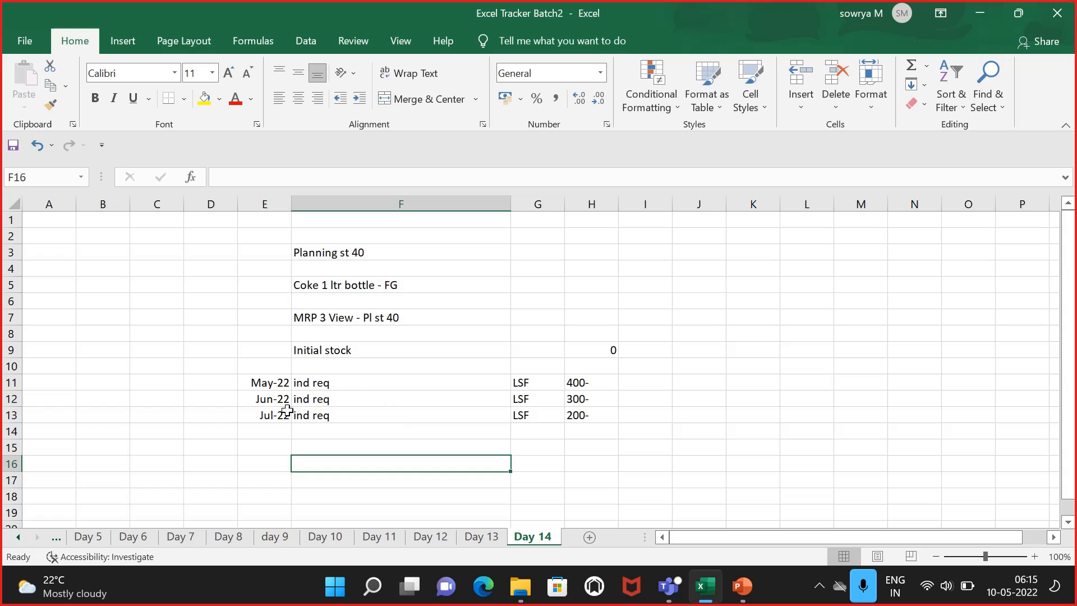
Step: Enter the label "mrp run" in cell E16
click(272, 466)
text(r)
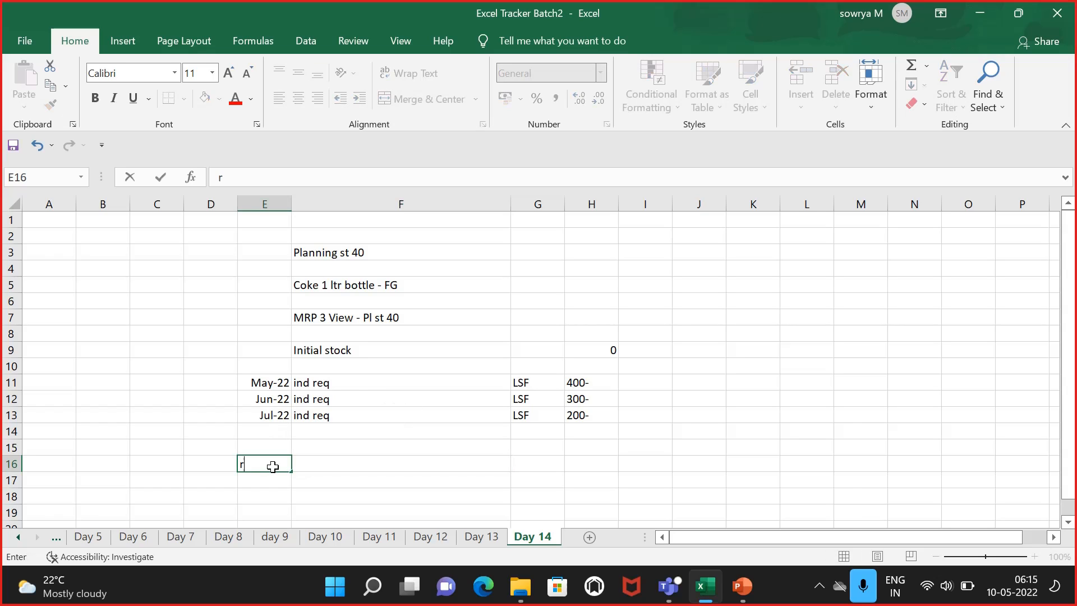
key(BackSpace)
text(mrp run)
click(394, 477)
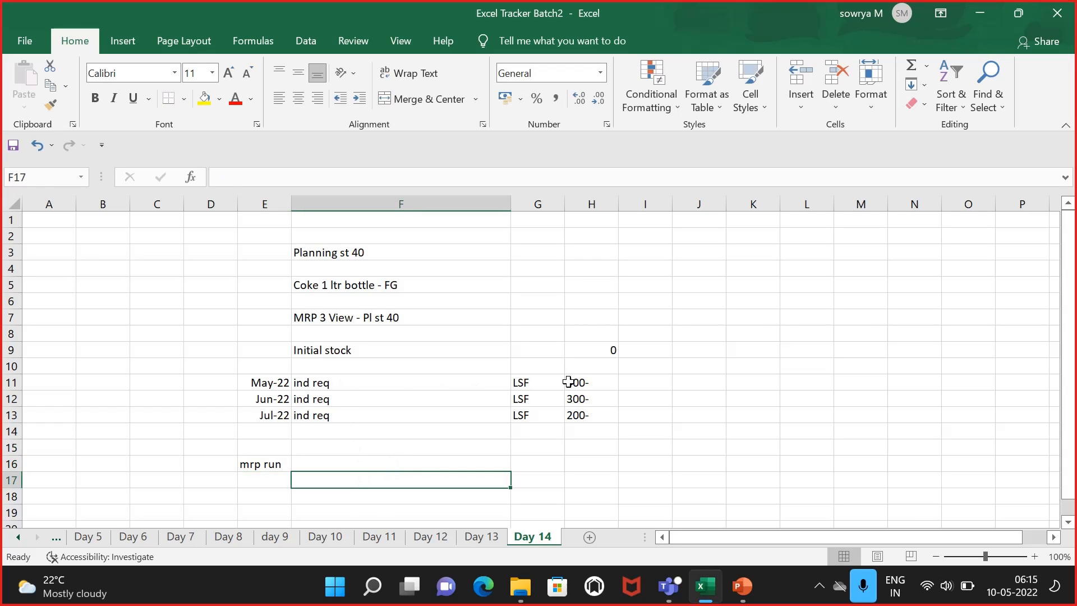
drag(579, 382, 594, 414)
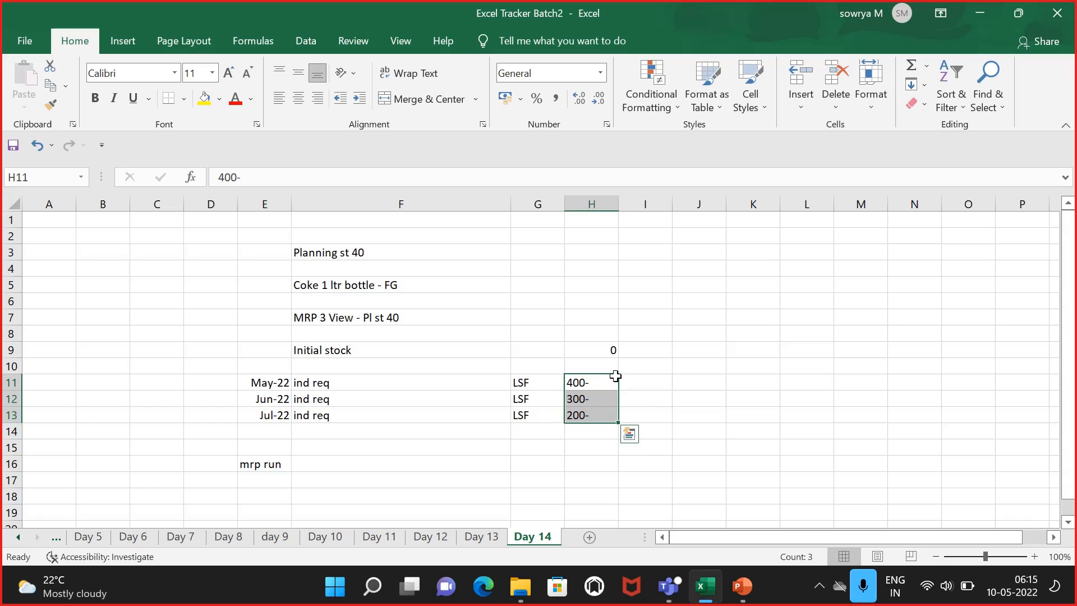
click(592, 397)
click(583, 420)
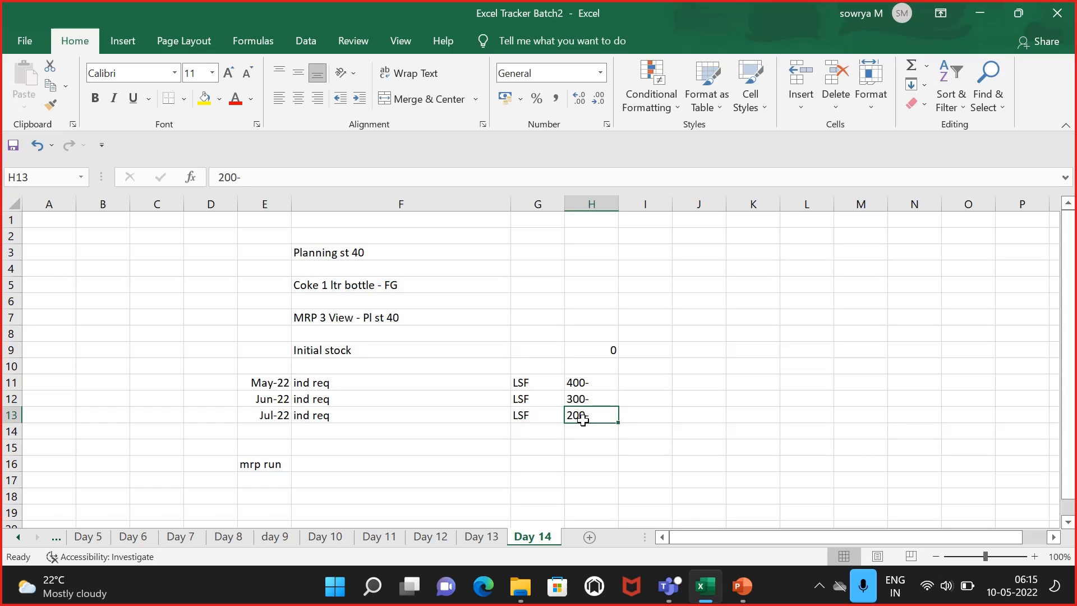
click(354, 475)
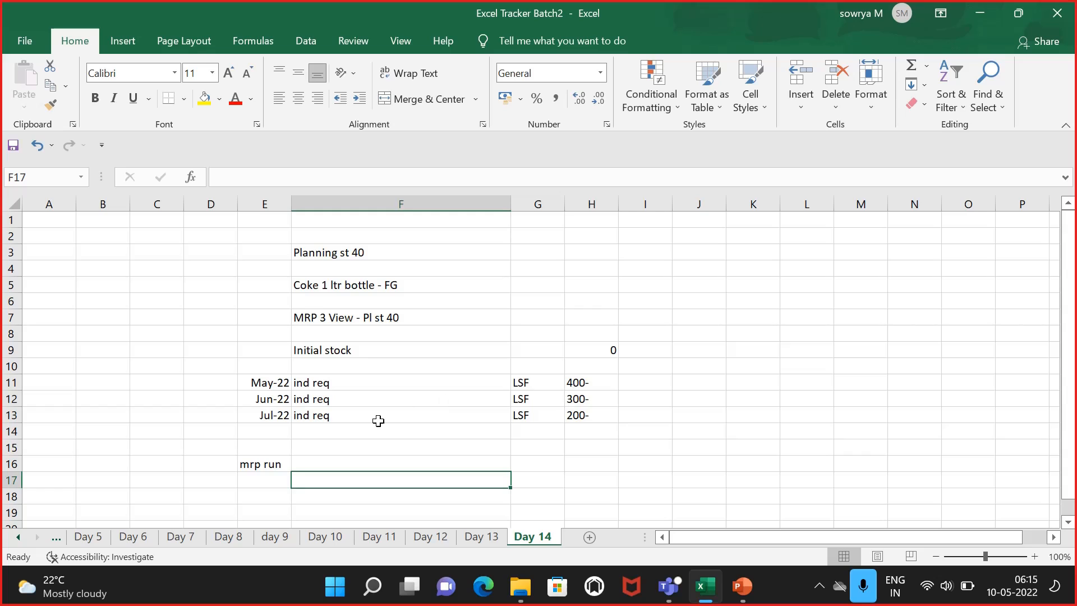
Step: Insert a blank row between the May and June requirement rows
click(21, 397)
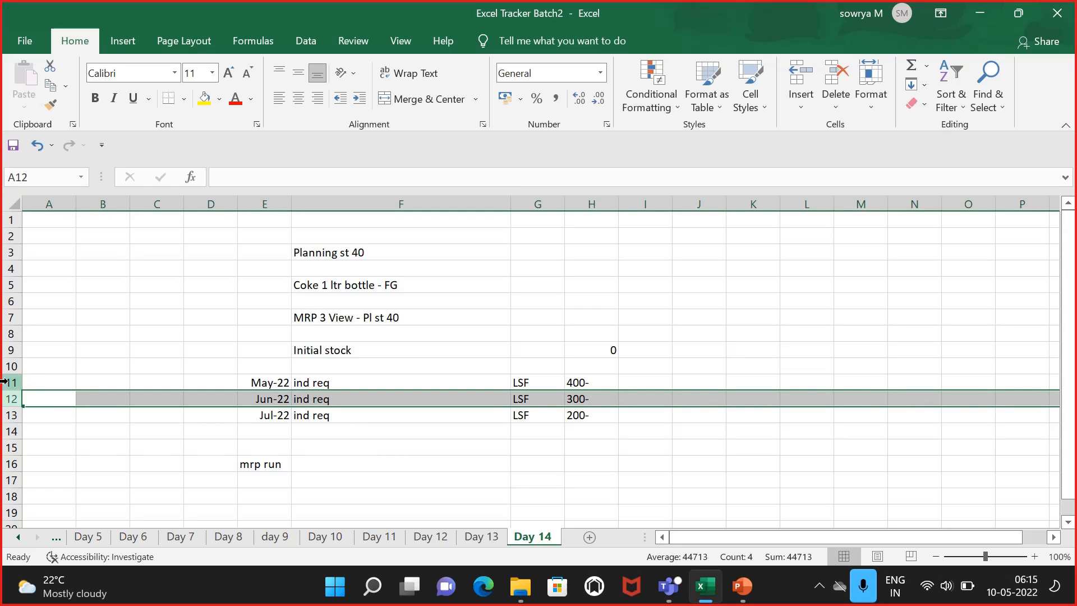
right_click(10, 400)
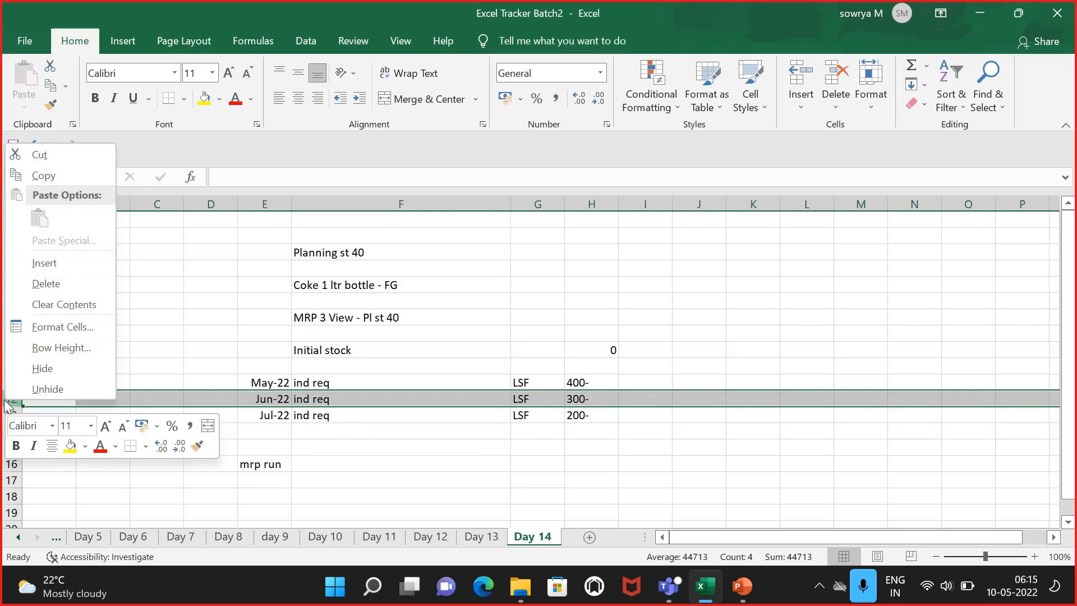
click(54, 272)
click(273, 396)
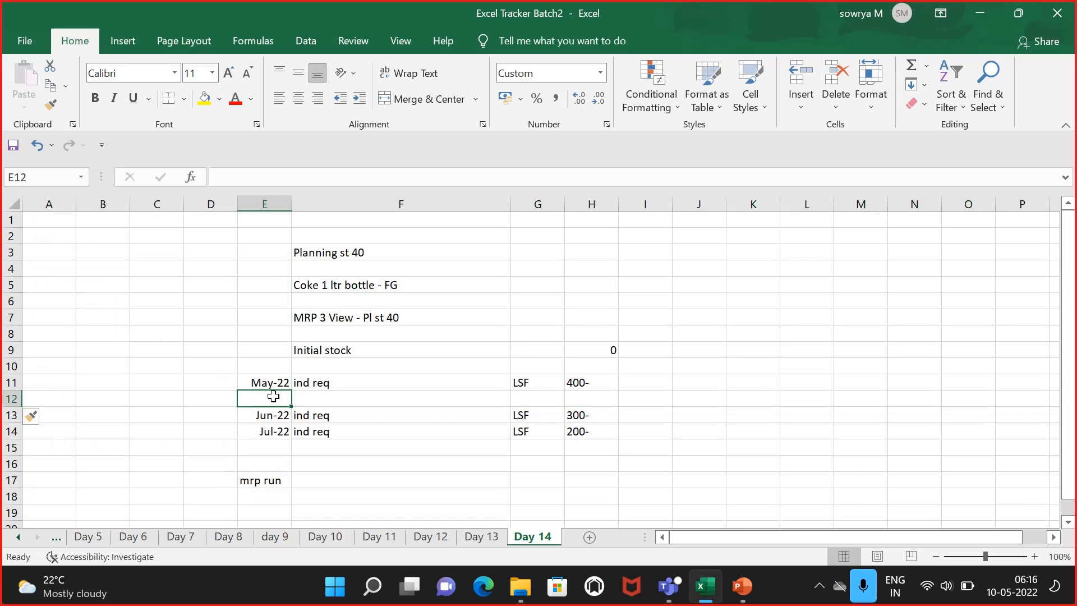
Step: Enter the label "cus req" in the new row and move it into cell F12
text(cus)
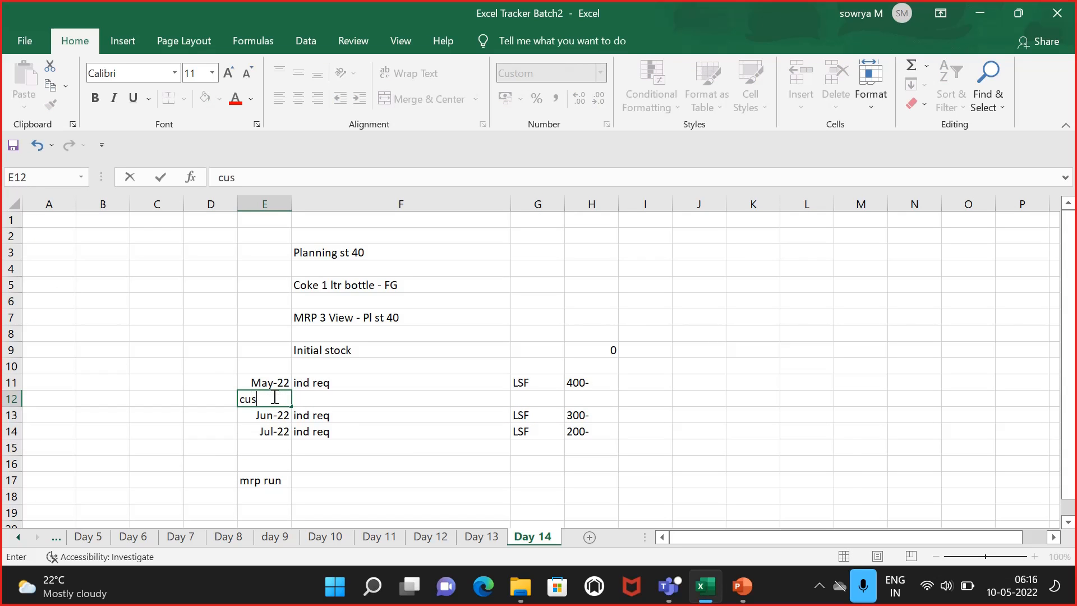
text( req)
key(Tab)
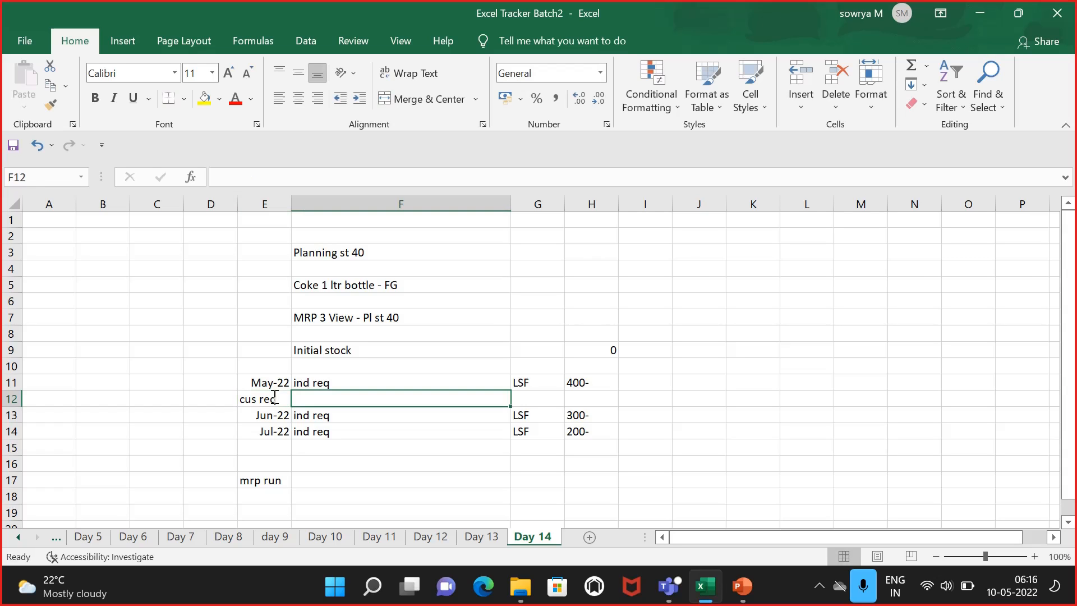
key(Tab)
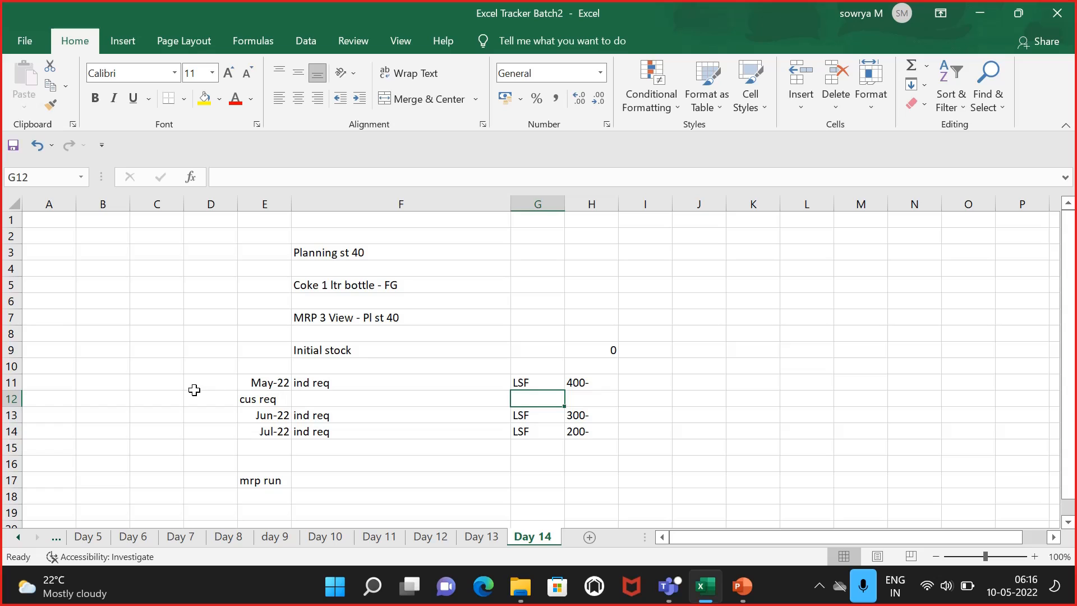
click(259, 399)
key(ctrl+x)
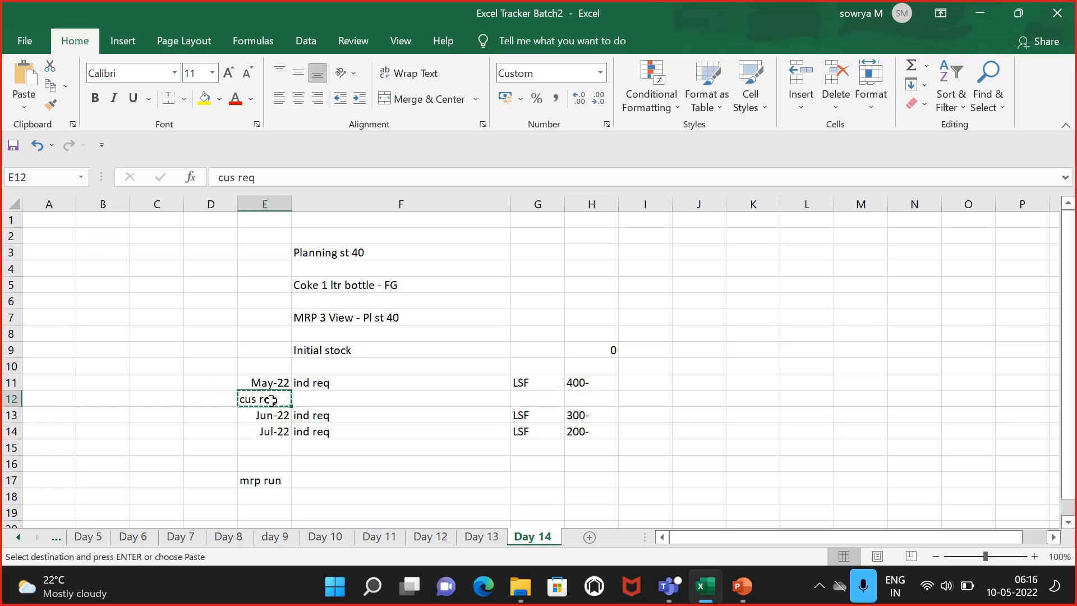
click(297, 400)
key(ctrl+v)
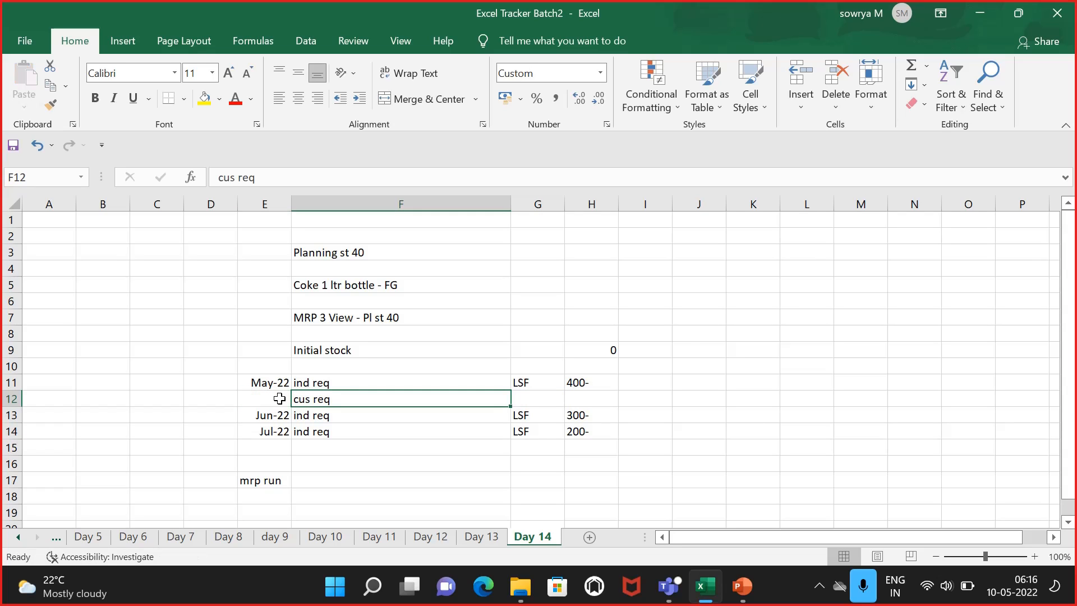
Step: Enter the date may - 2022 in E12 and the customer requirement 200- in H12
click(280, 400)
text(may - 2022)
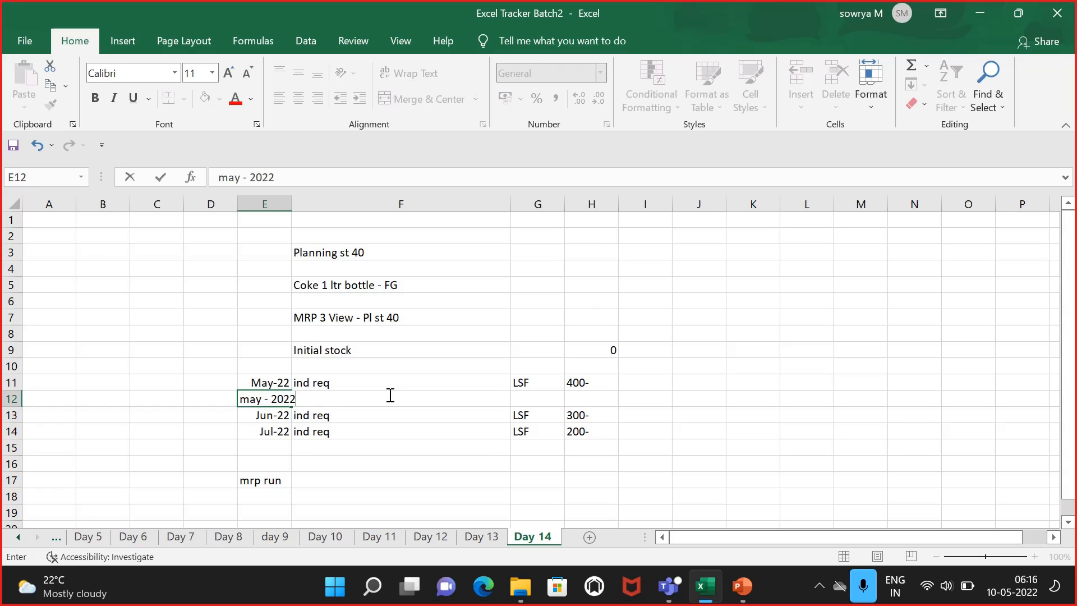
key(F2)
click(291, 195)
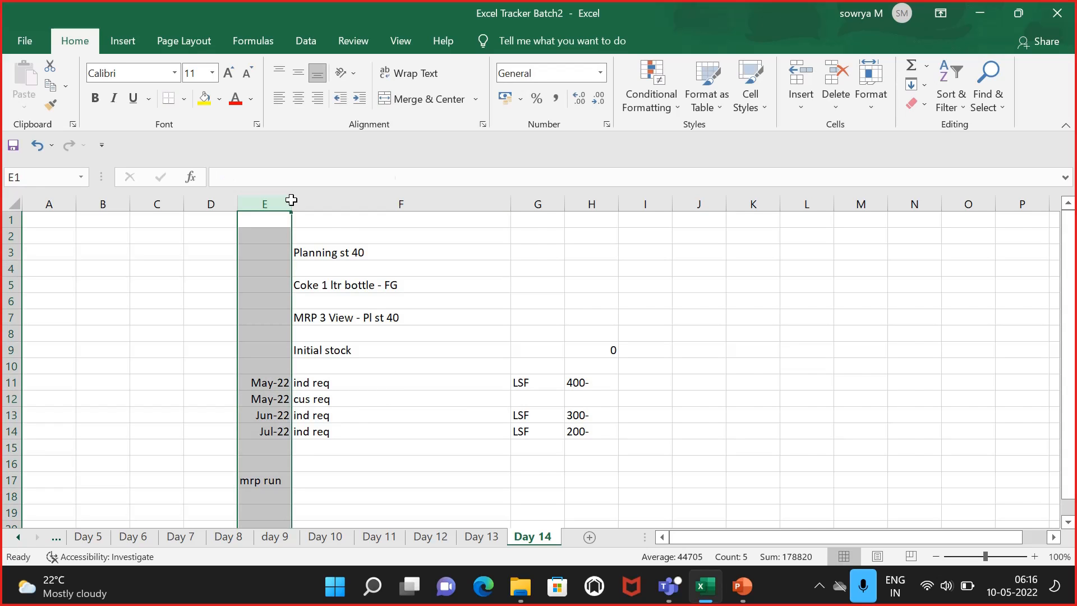
click(605, 394)
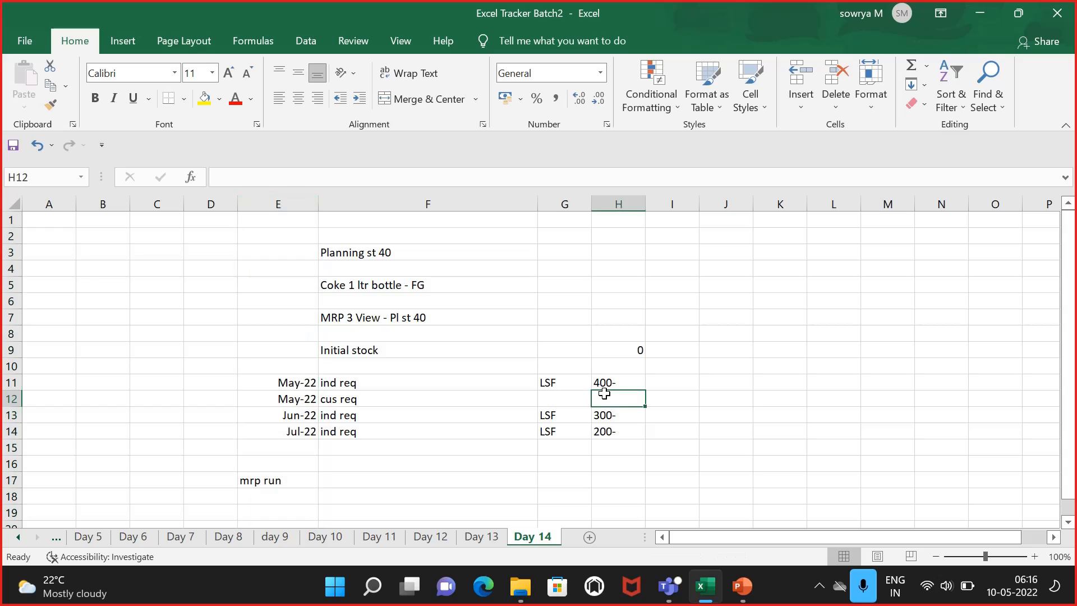
text(200-)
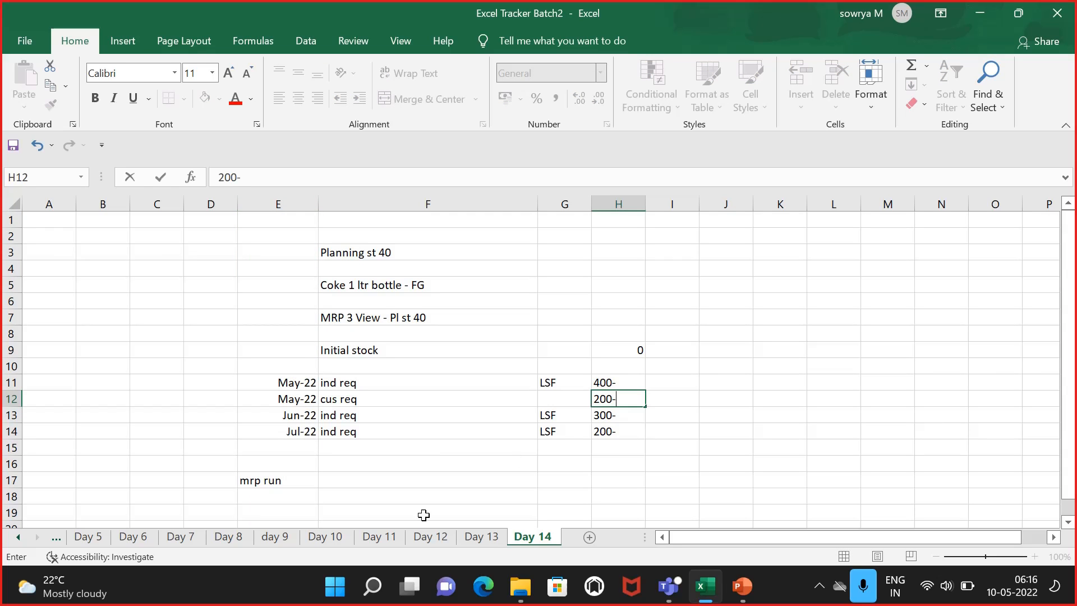
click(452, 464)
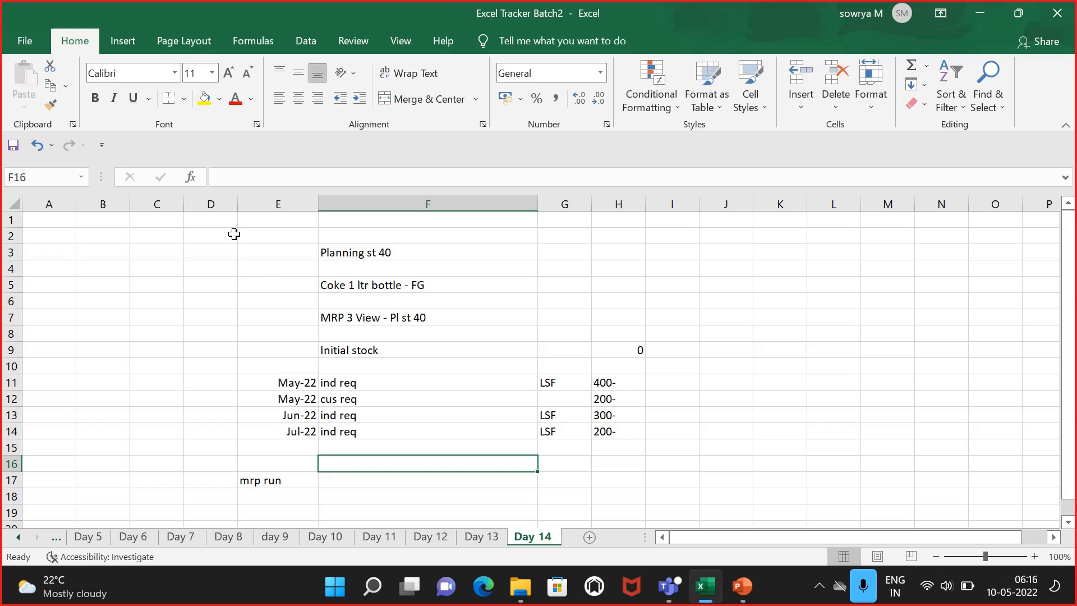
Step: Enter the note "sale orders will consume the PIR" in cell F2
click(364, 233)
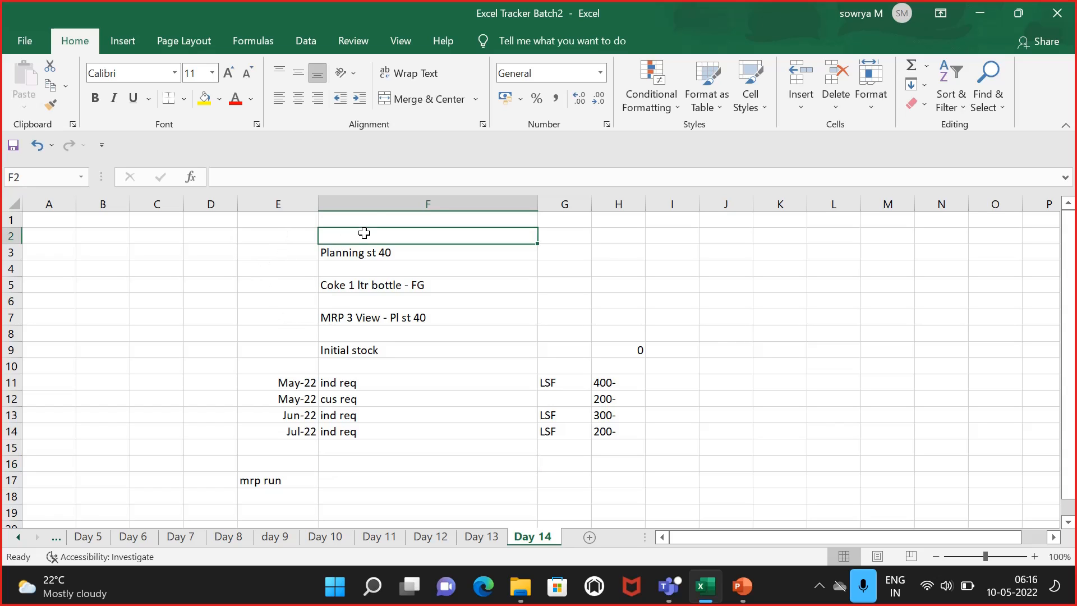
text(sale ordr)
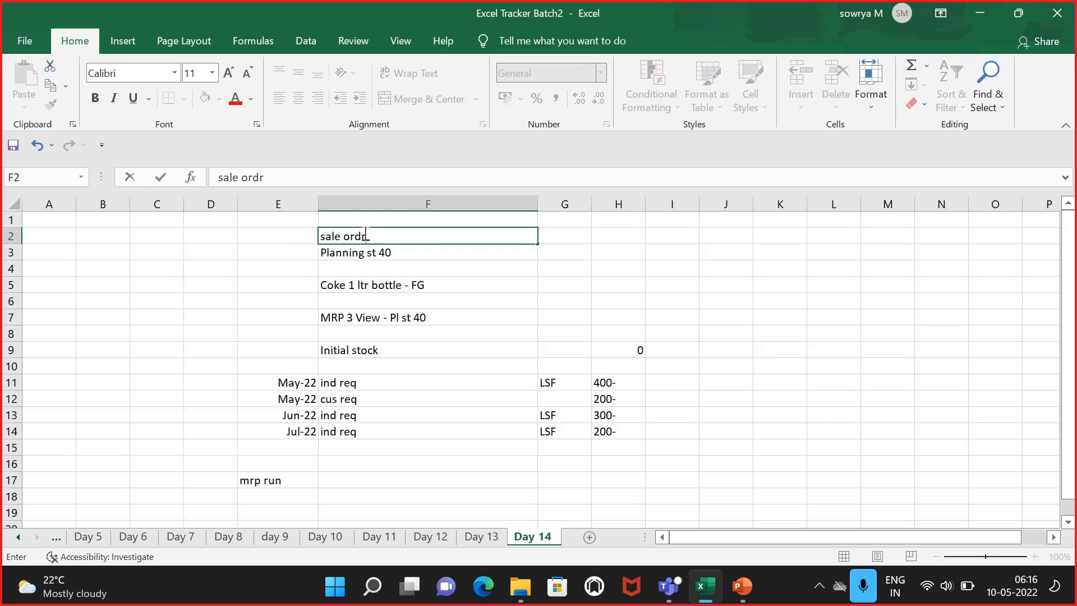
key(BackSpace)
text(ers will consume the )
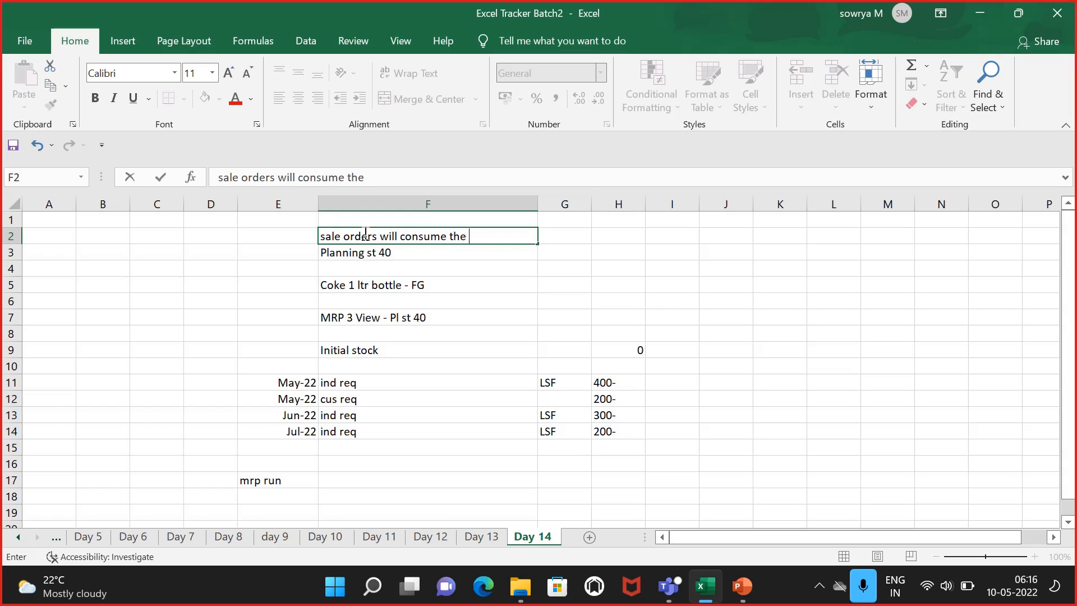
text(PIR)
click(623, 400)
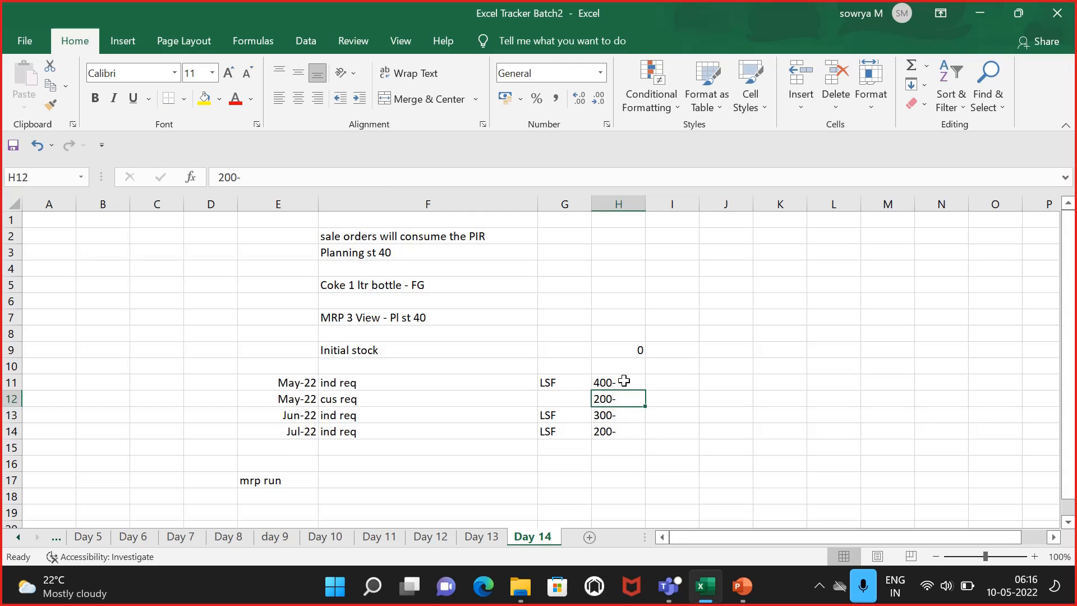
Step: Change the May independent requirement in H11 to 200- and fill that cell yellow
click(624, 382)
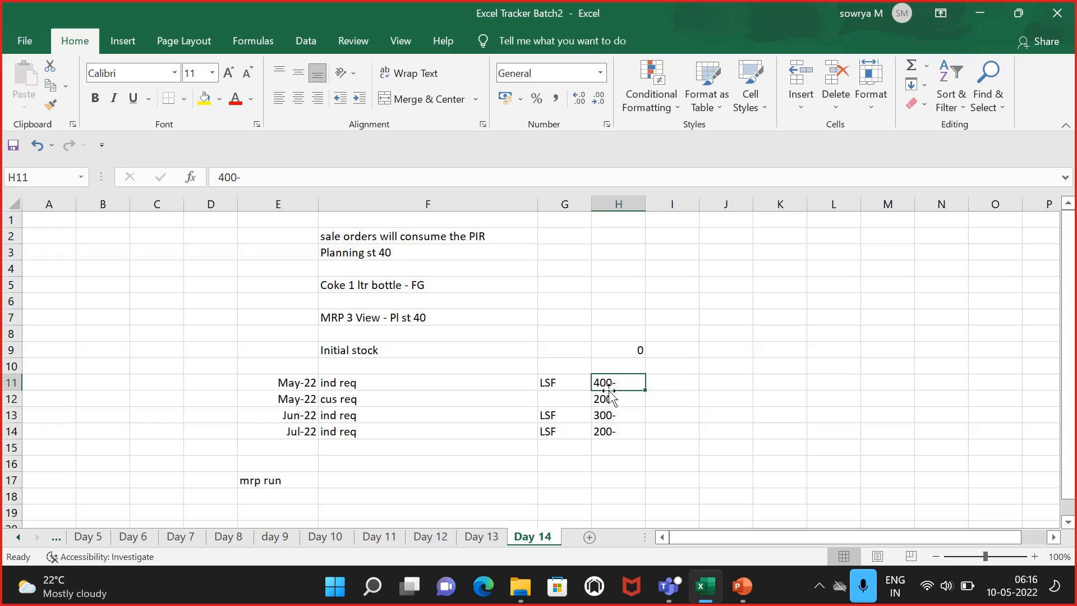
click(606, 400)
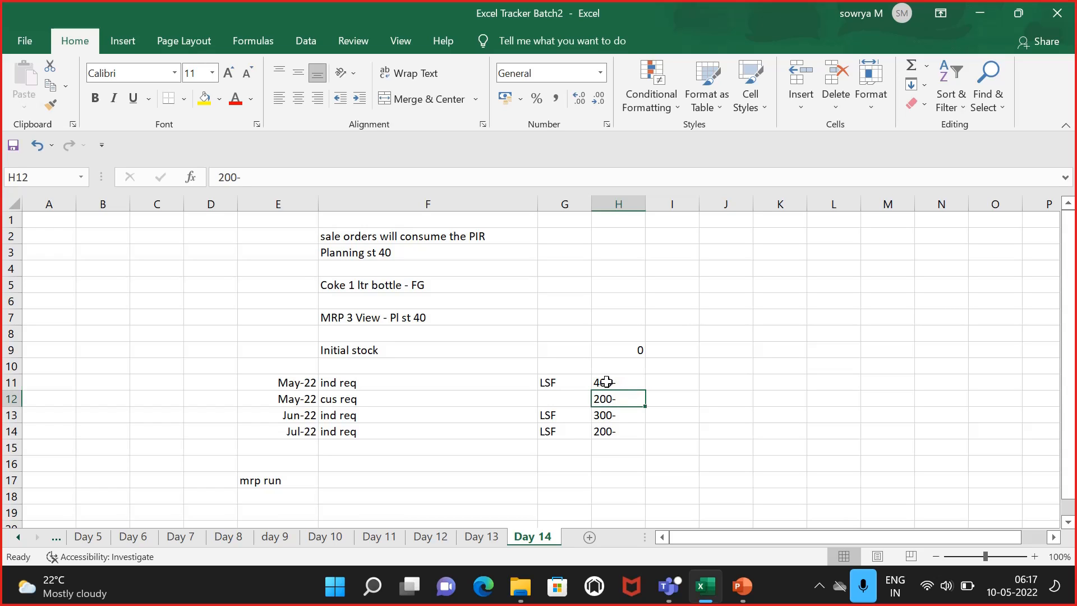
click(606, 382)
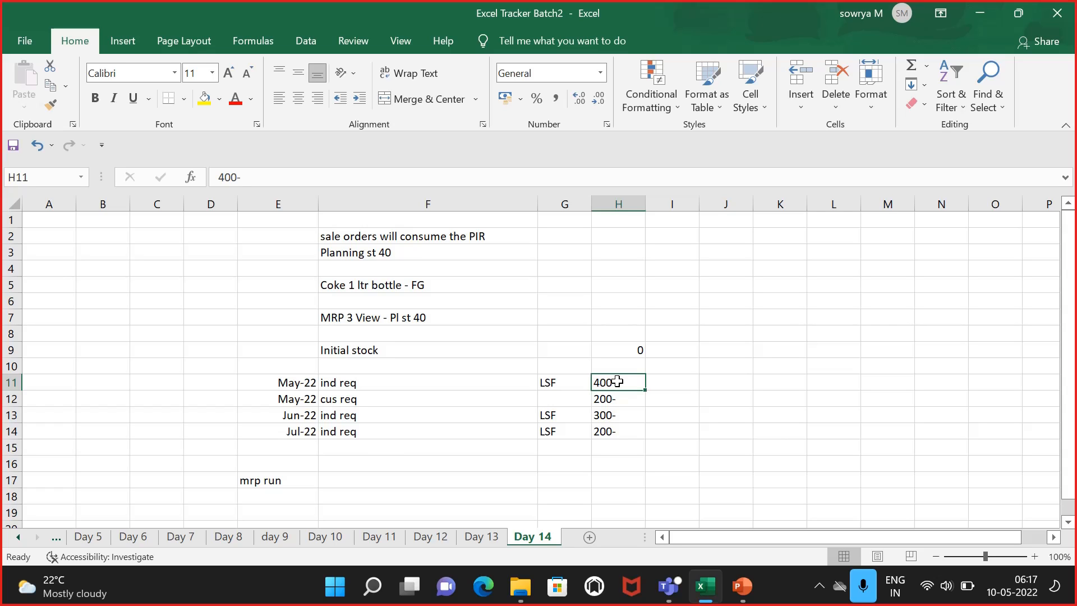
click(702, 376)
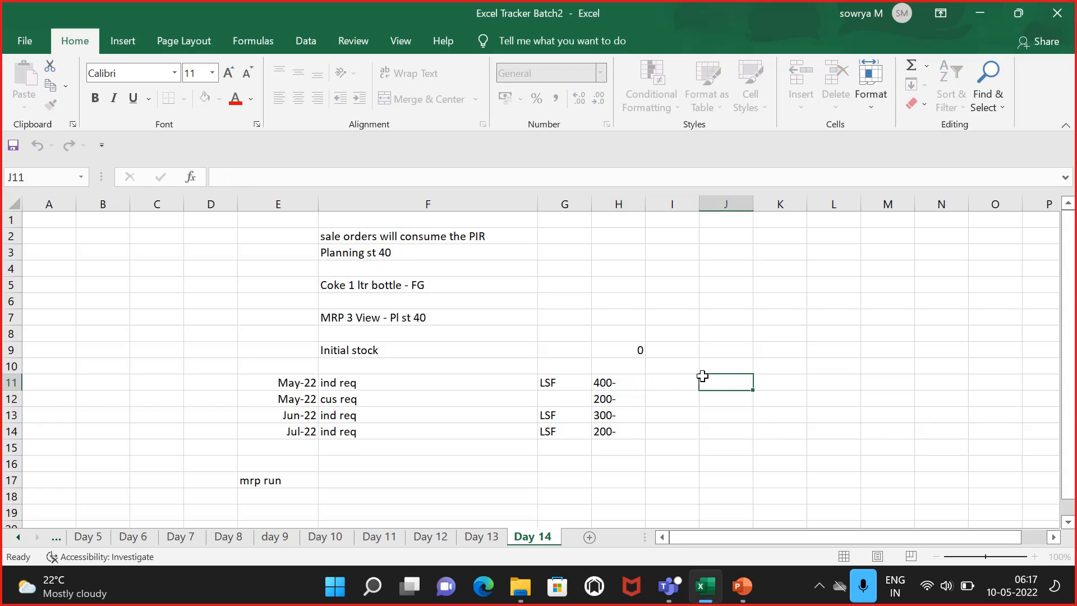
click(623, 398)
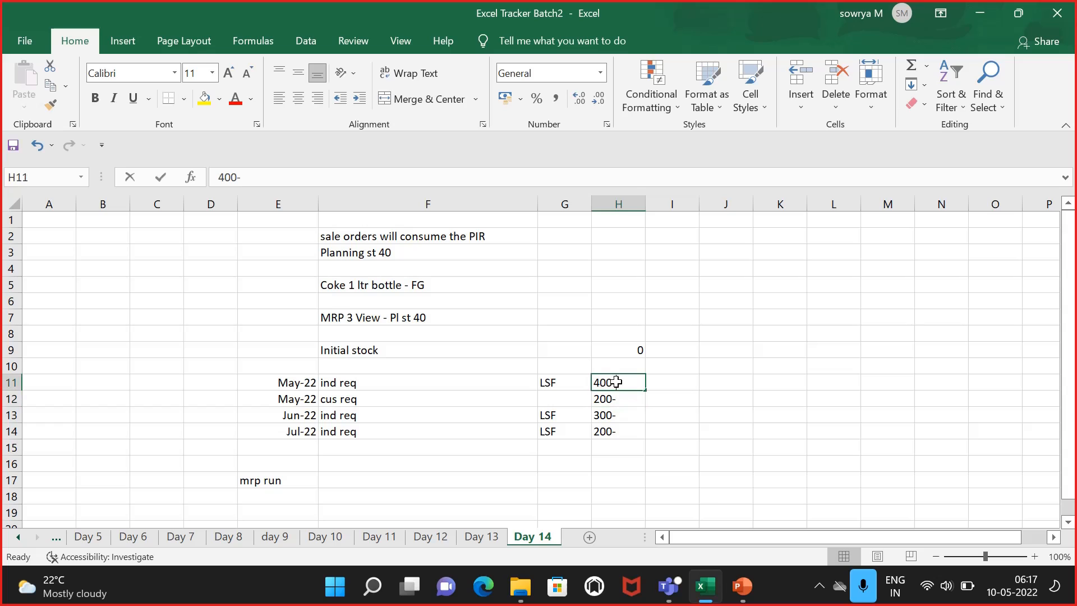
double_click(617, 382)
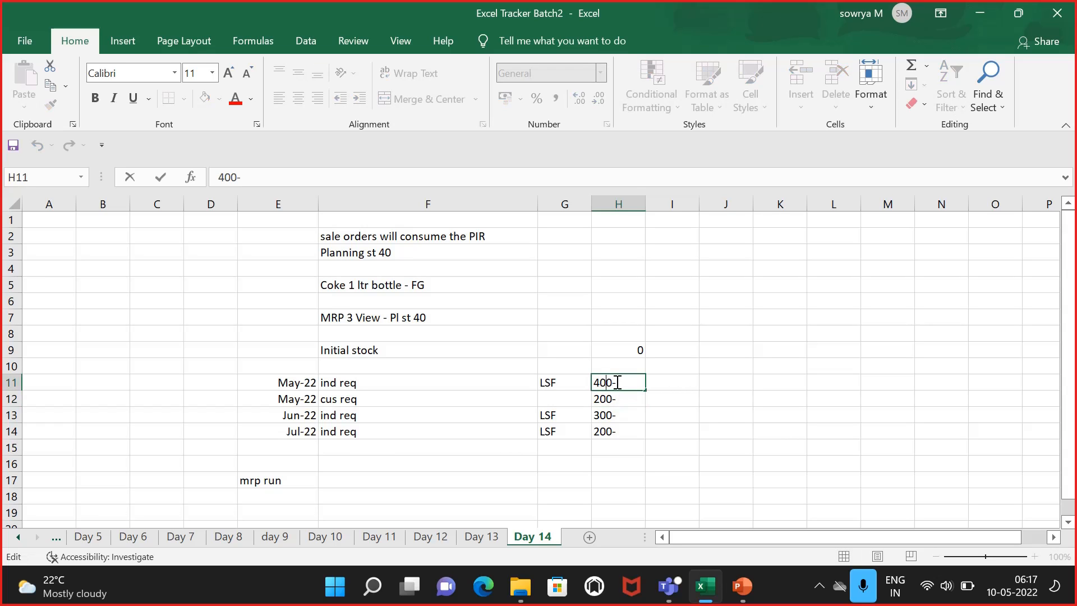
key(BackSpace)
text(2)
click(738, 396)
click(608, 384)
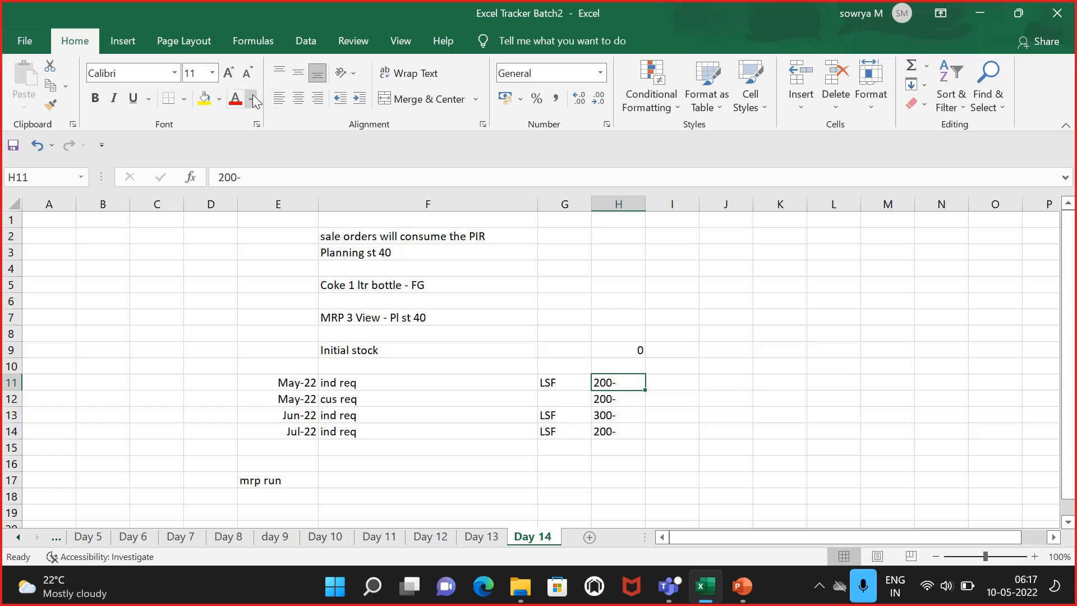
click(203, 100)
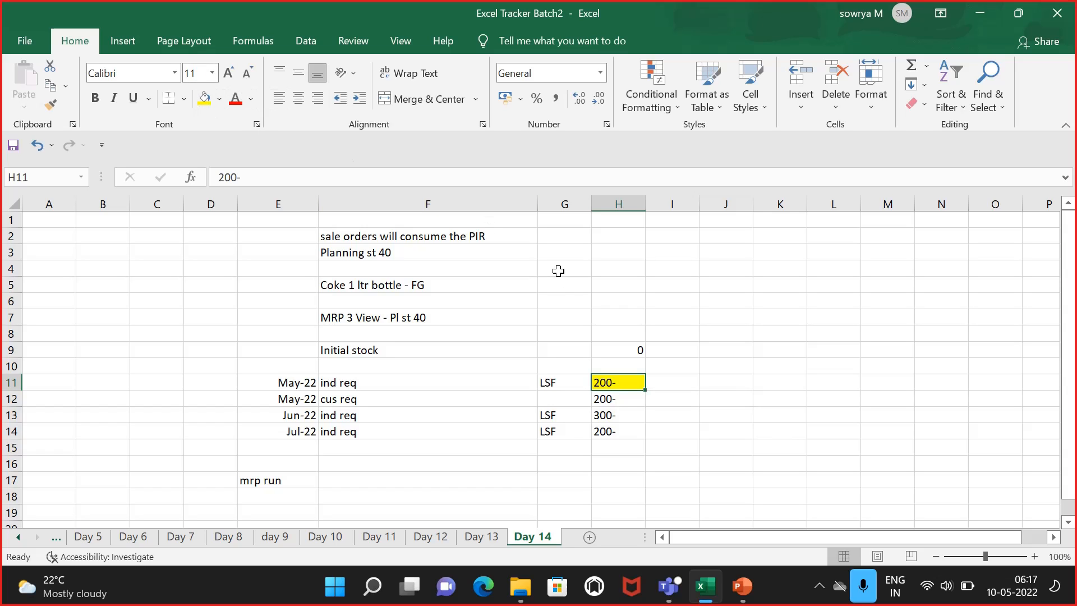
click(604, 398)
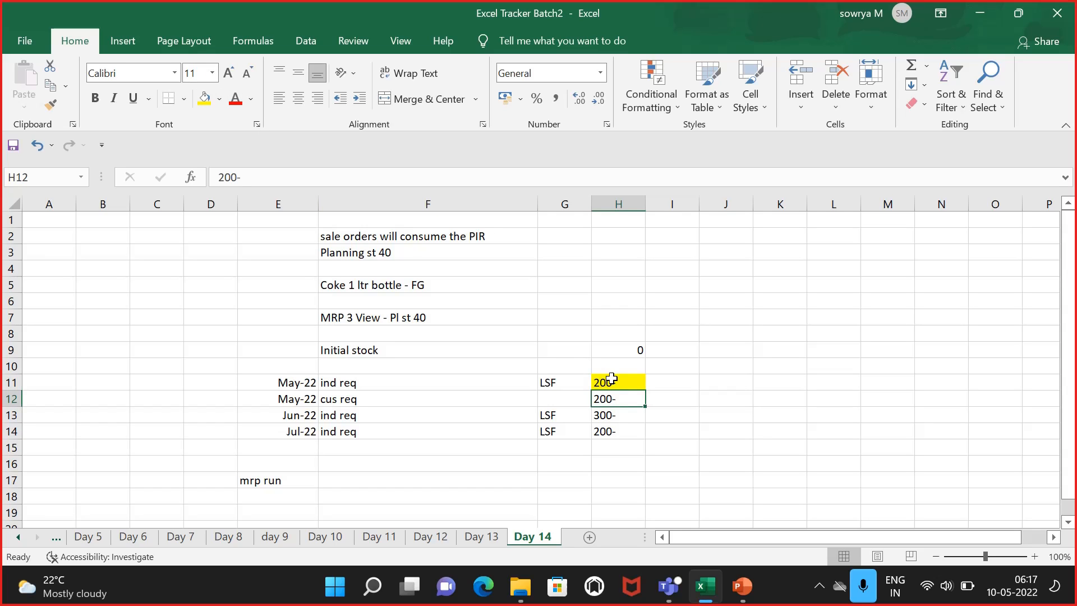
click(613, 379)
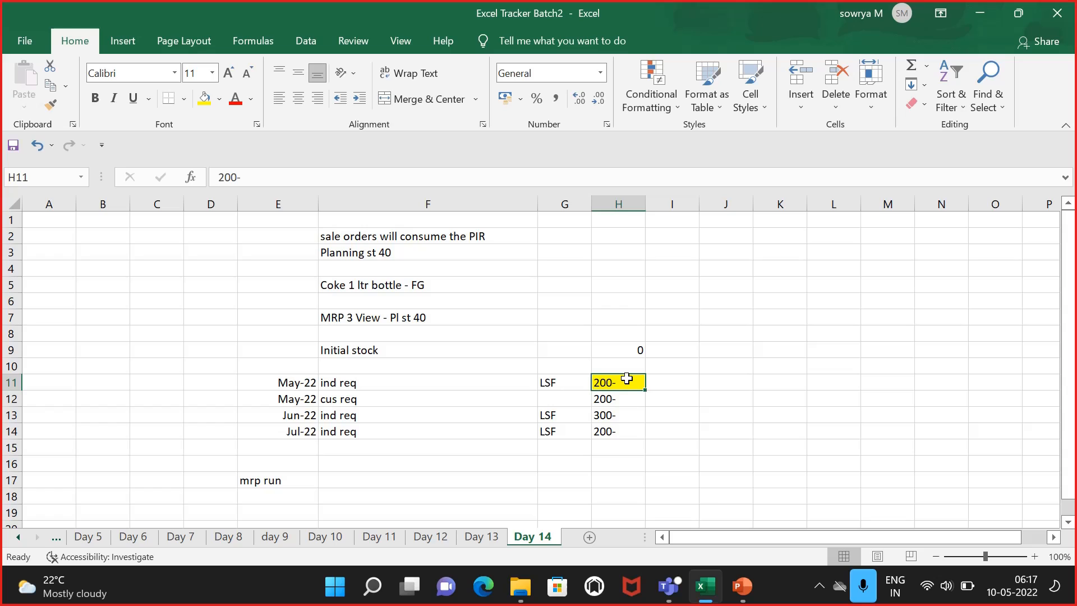
click(496, 399)
click(613, 400)
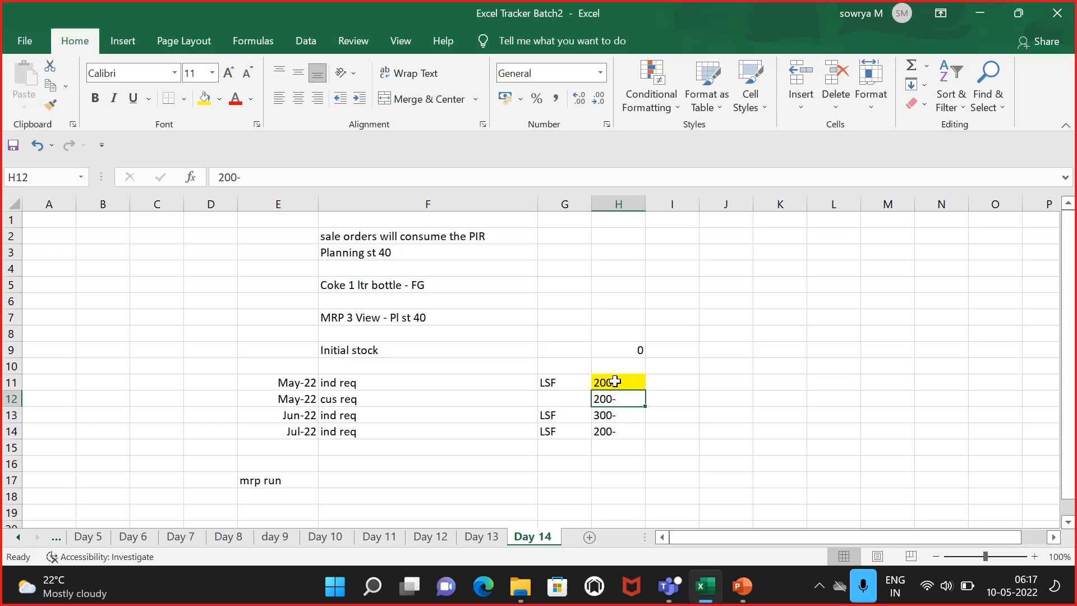
click(616, 382)
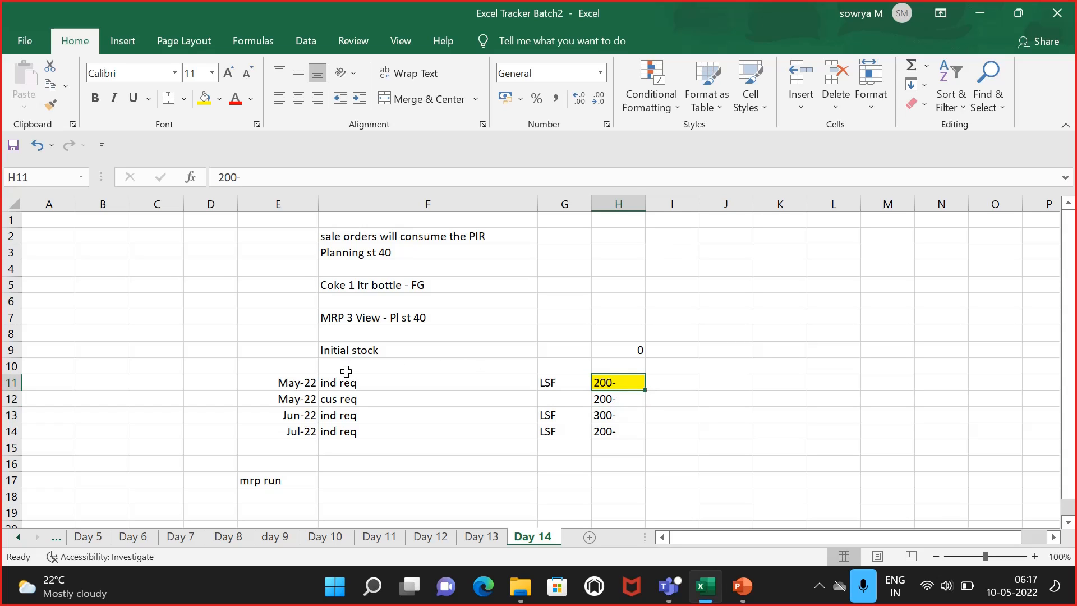
click(301, 383)
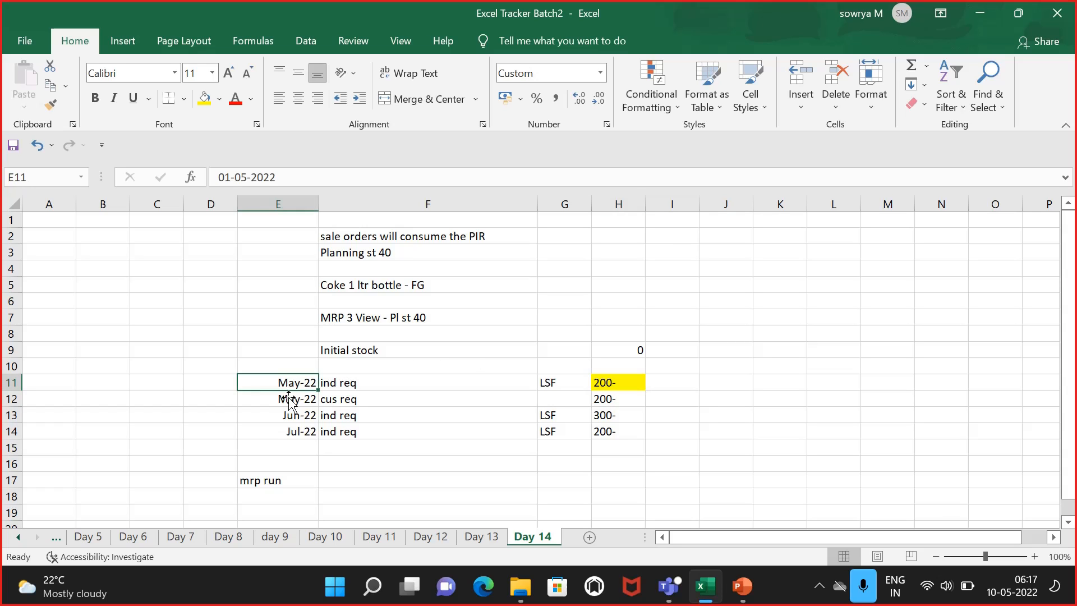
Step: Copy the requirement block E11:H14 and paste it below the "mrp run" label starting at E19
scroll(306, 445, down, 1)
click(290, 458)
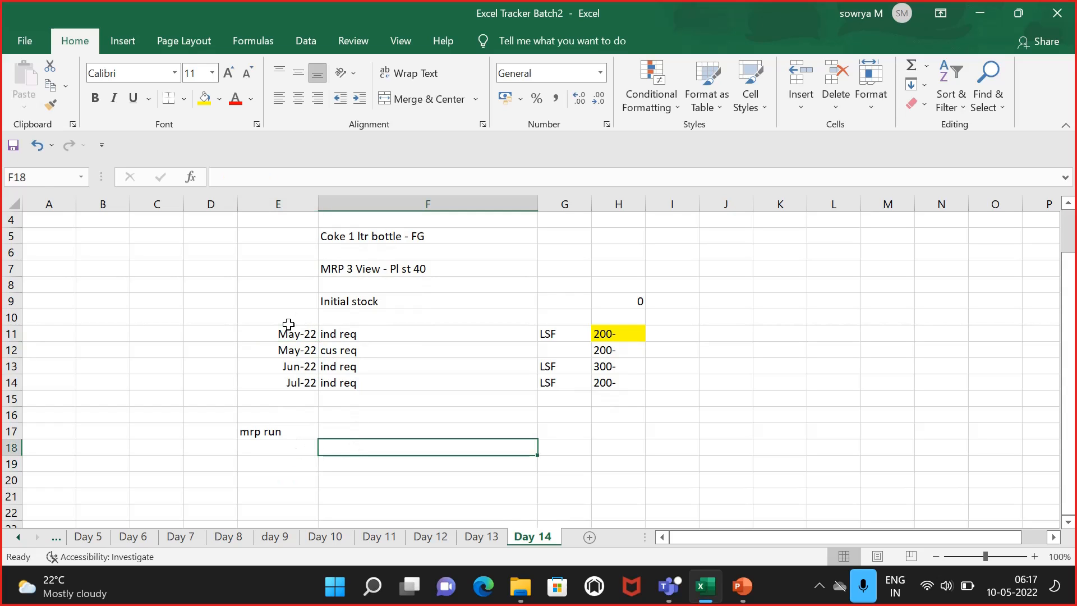
drag(289, 331, 608, 380)
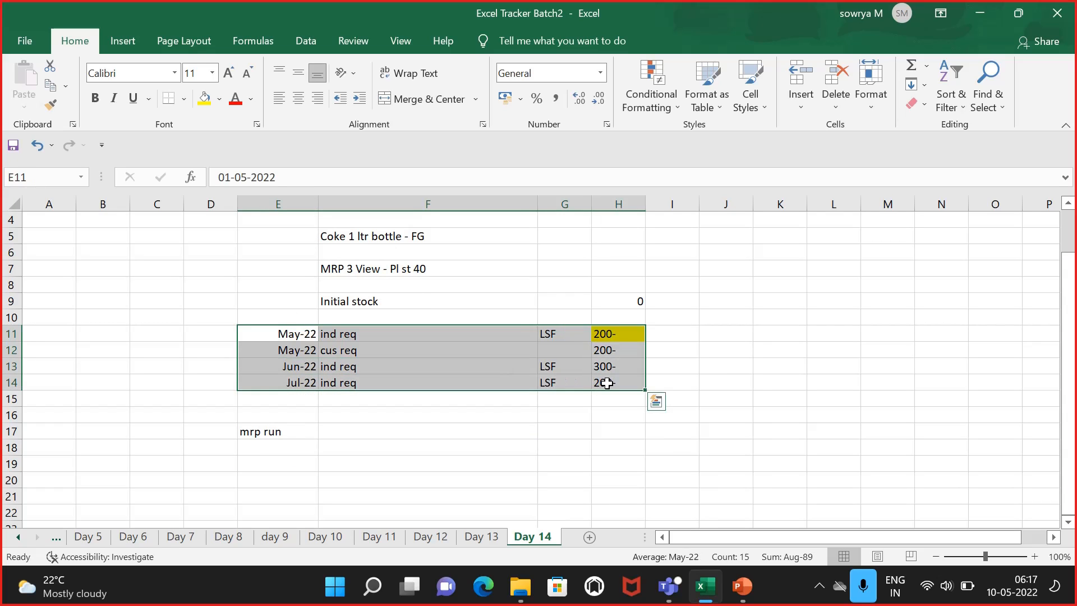
key(ctrl+c)
click(295, 461)
key(ctrl+v)
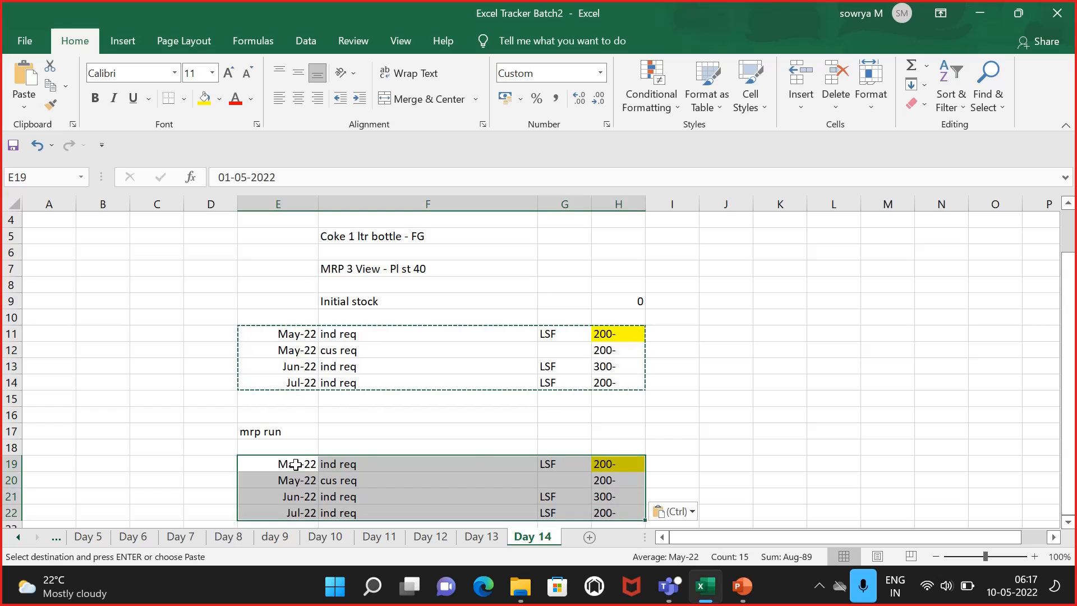
key(Escape)
scroll(505, 443, down, 1)
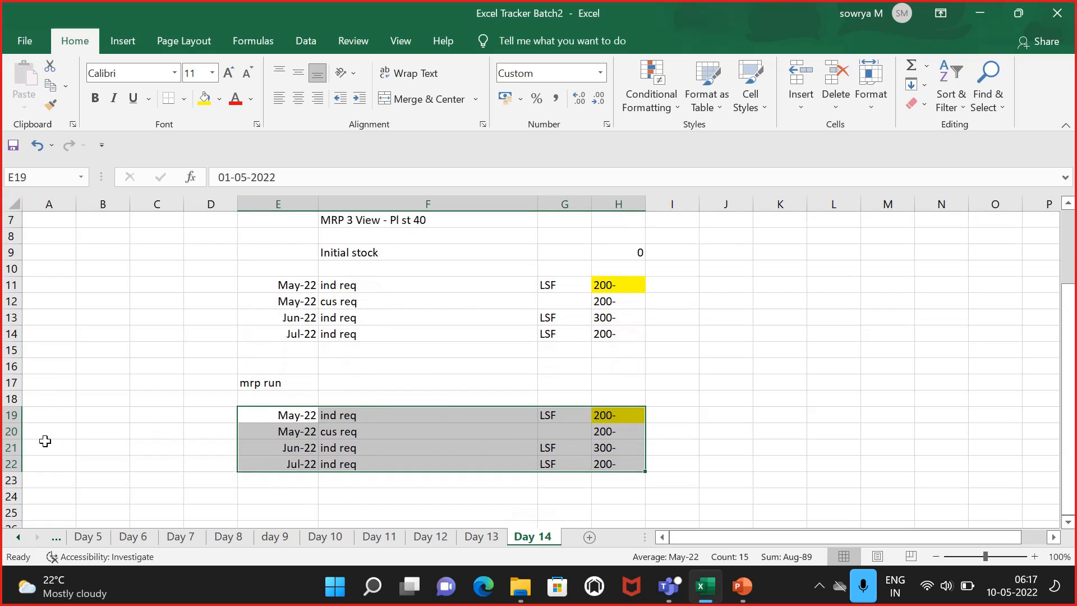
Step: Insert a row below the May ind req line and enter "pld ord" with 200+ in H20
click(4, 430)
right_click(5, 431)
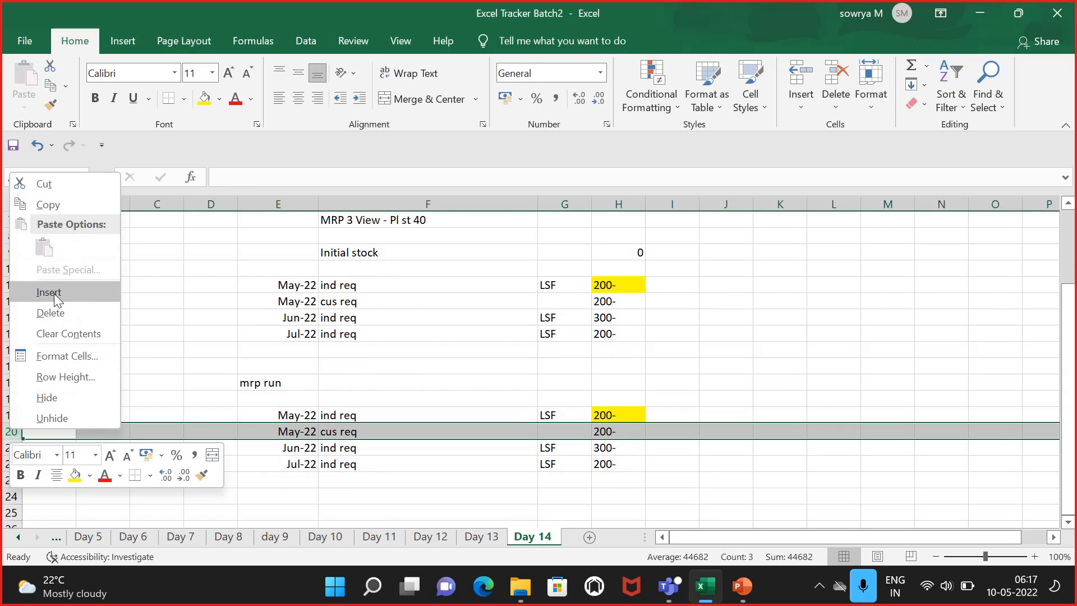
click(45, 290)
click(315, 434)
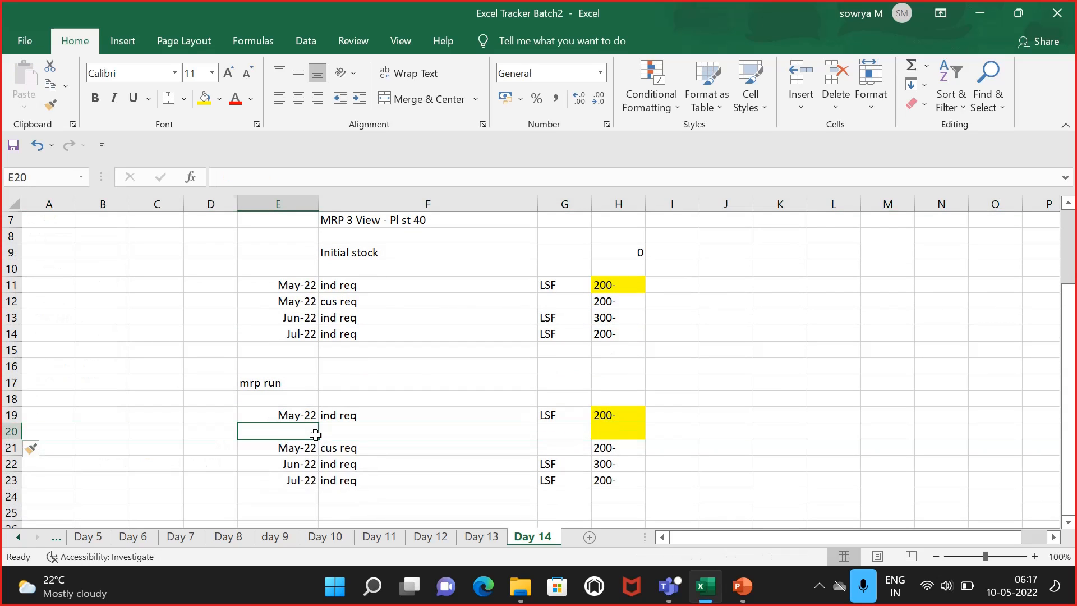
click(377, 429)
text(pld o)
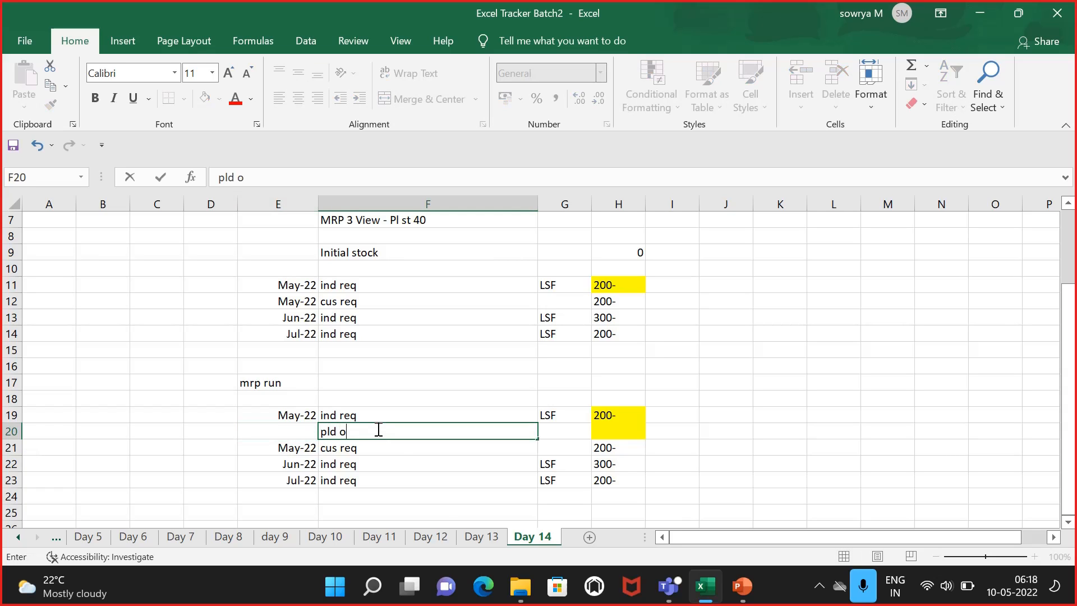
text(rd)
key(Tab)
key(Tab)
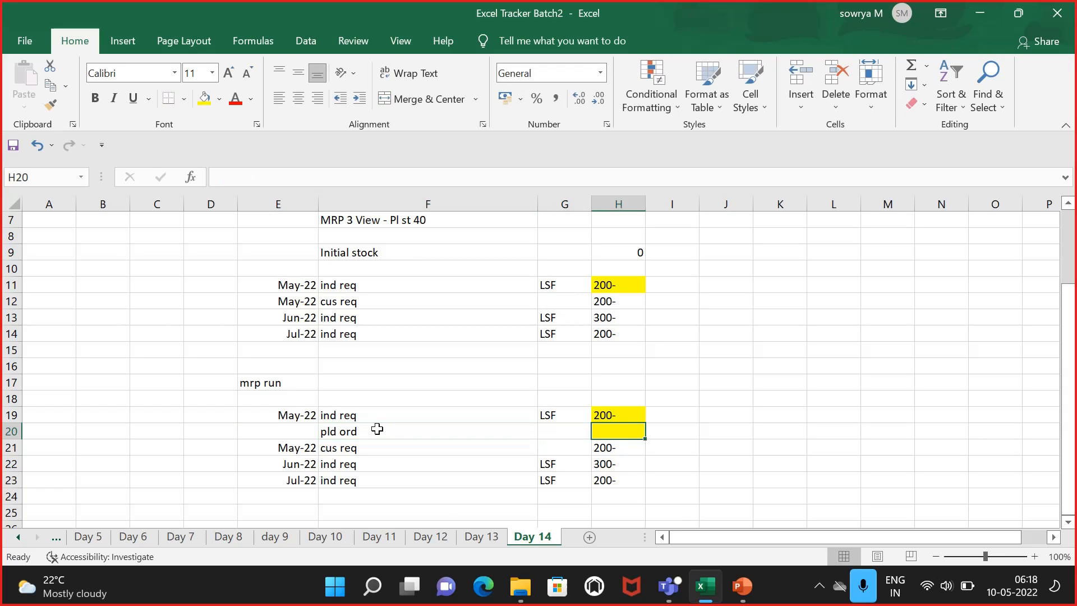
text(200+)
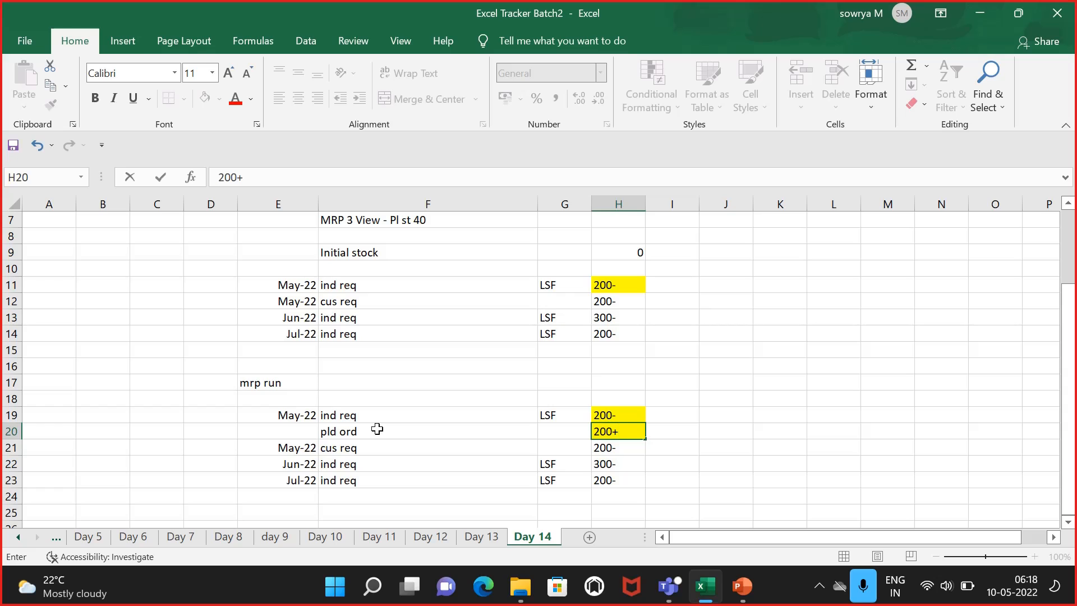
Step: Insert another row at 21 and enter "pld ord" with 200+ in H21
click(16, 449)
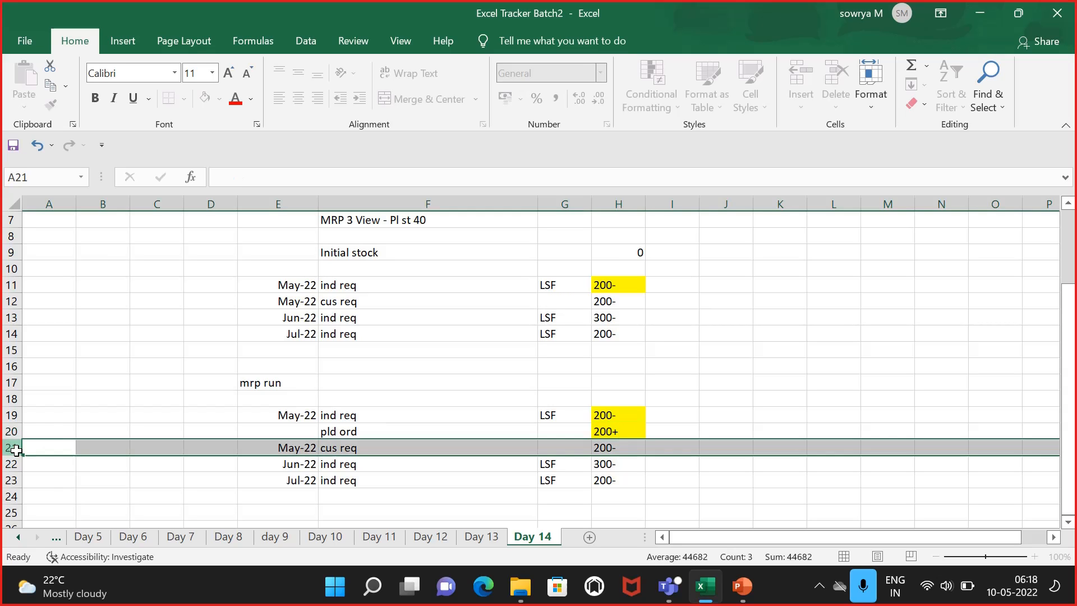
right_click(15, 449)
click(53, 312)
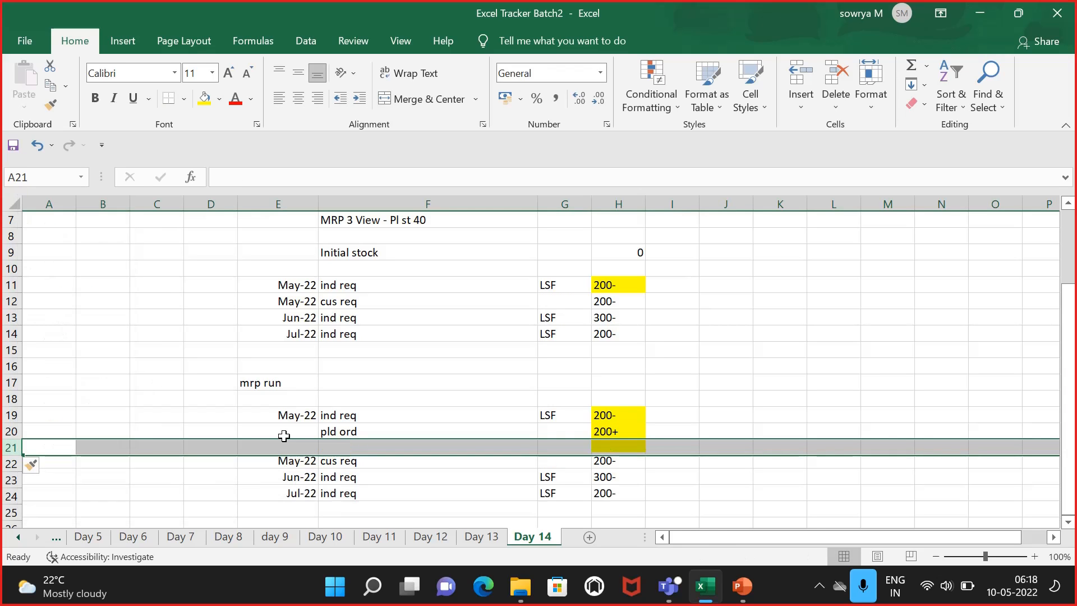
click(337, 446)
text(pld ord)
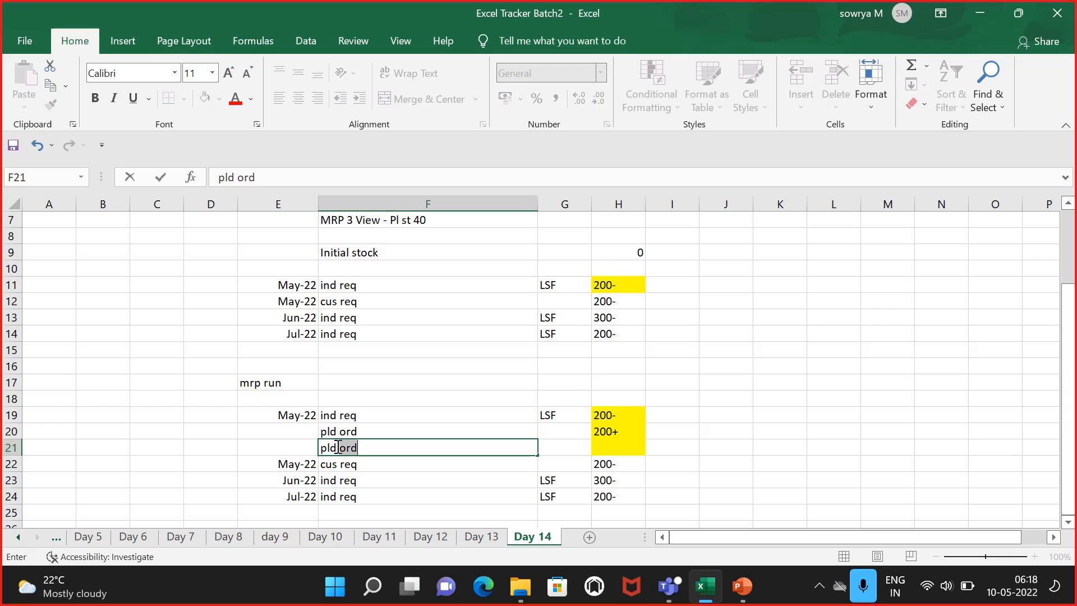
key(Tab)
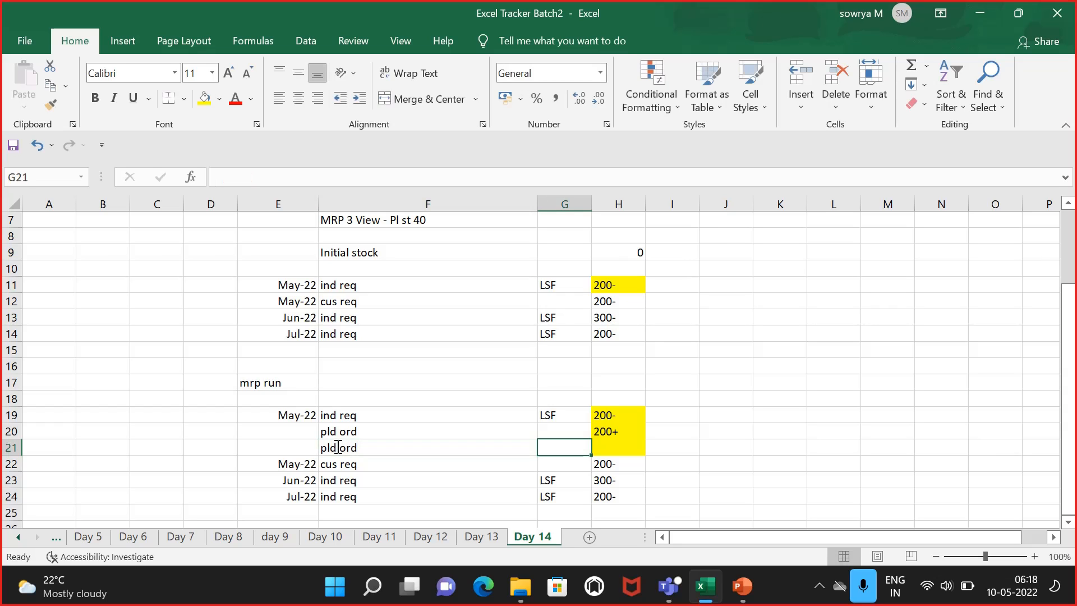
key(Tab)
text(200)
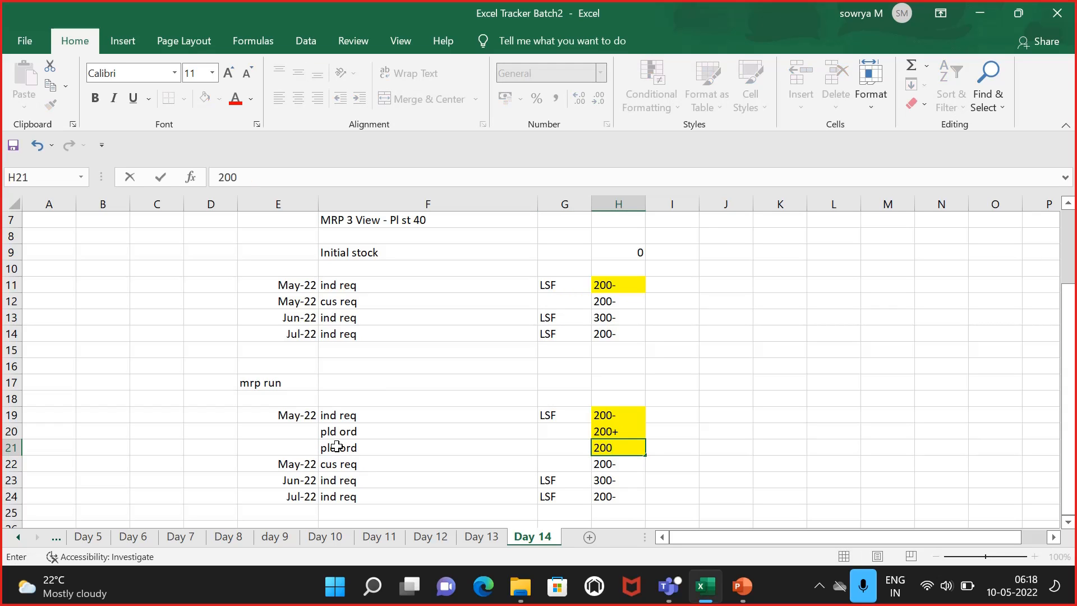
text(+)
click(15, 464)
right_click(18, 468)
key(Escape)
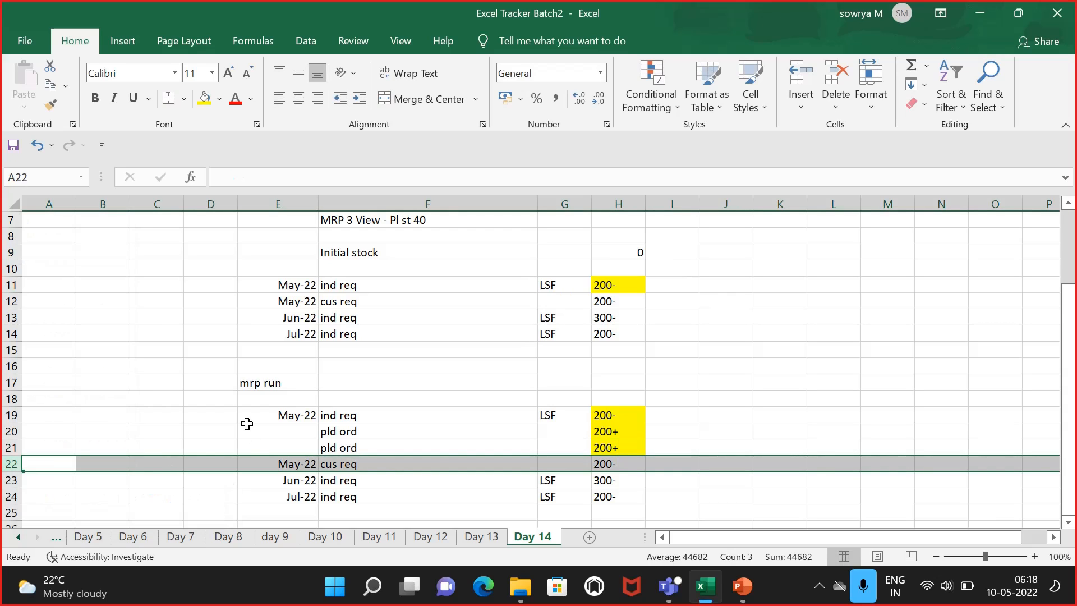
Step: Insert a row above the June ind req line and enter "pld ord" with 300+ in H23
click(17, 478)
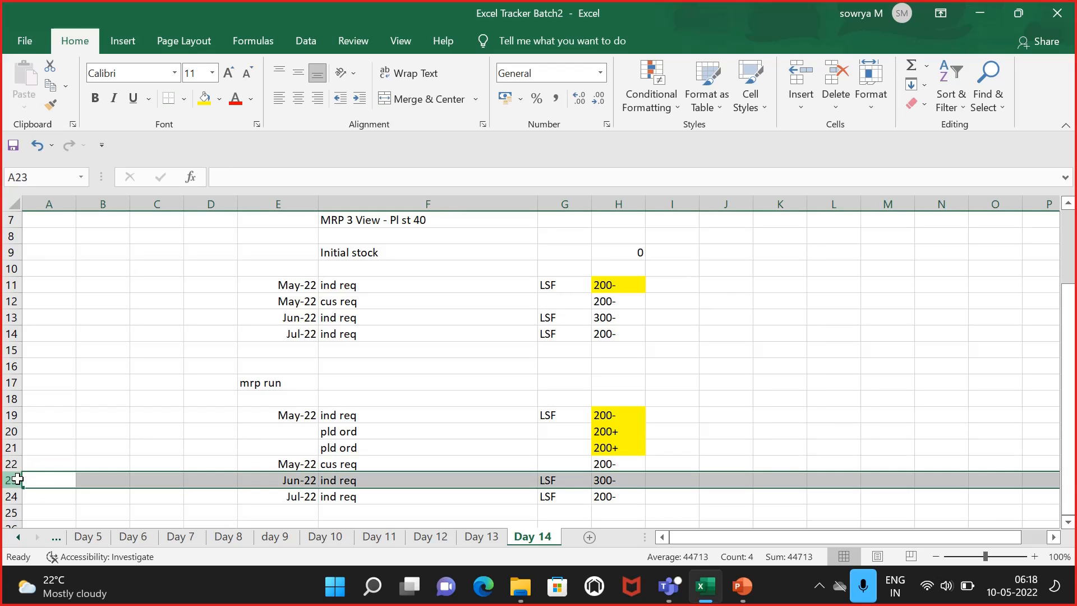
click(11, 495)
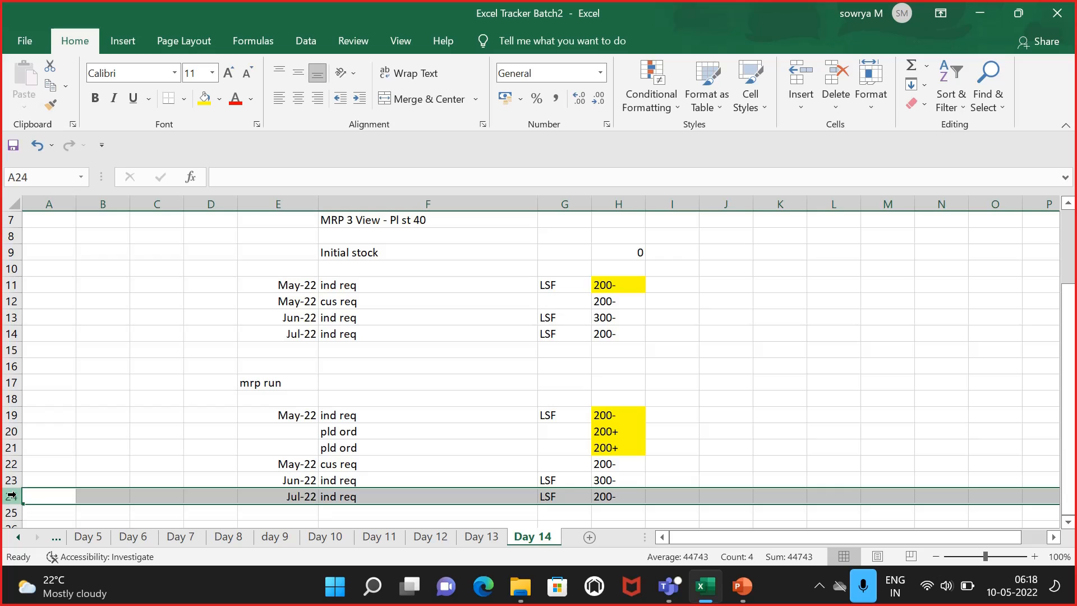
right_click(18, 488)
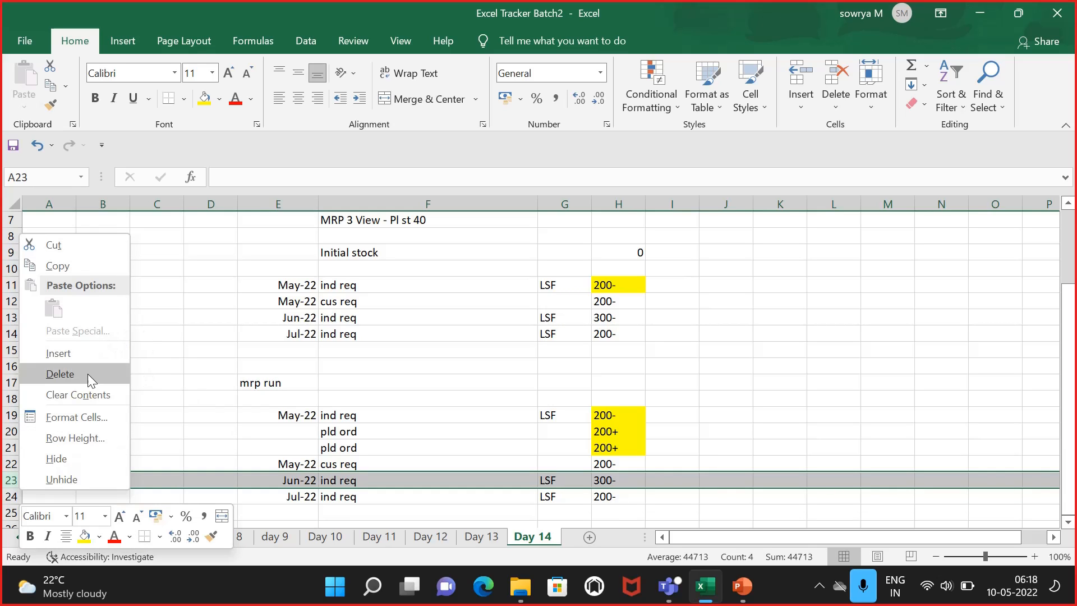
click(83, 353)
click(284, 478)
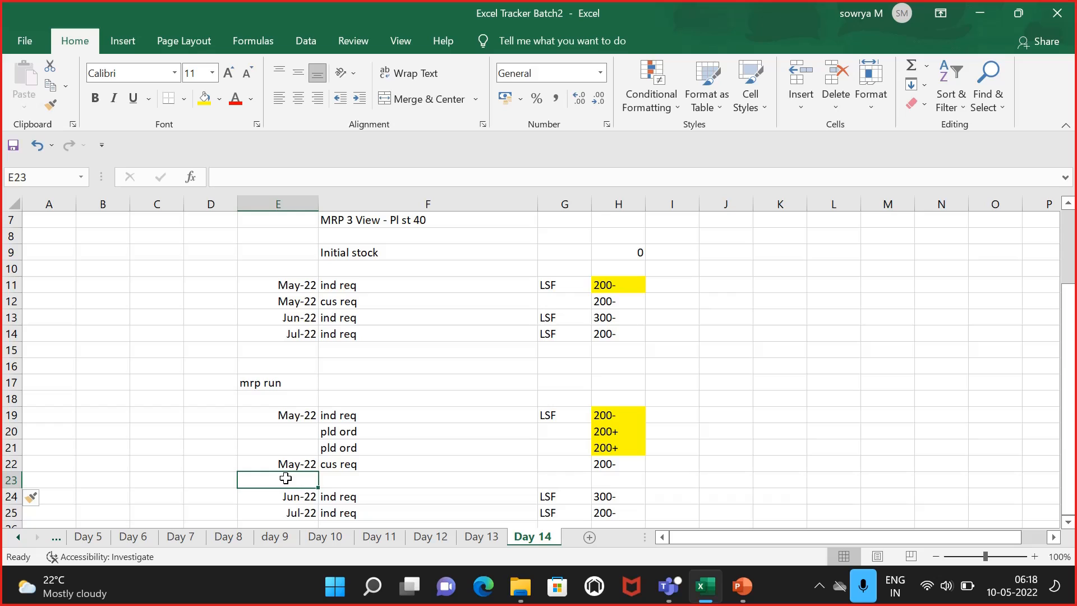
click(372, 480)
text(pld or)
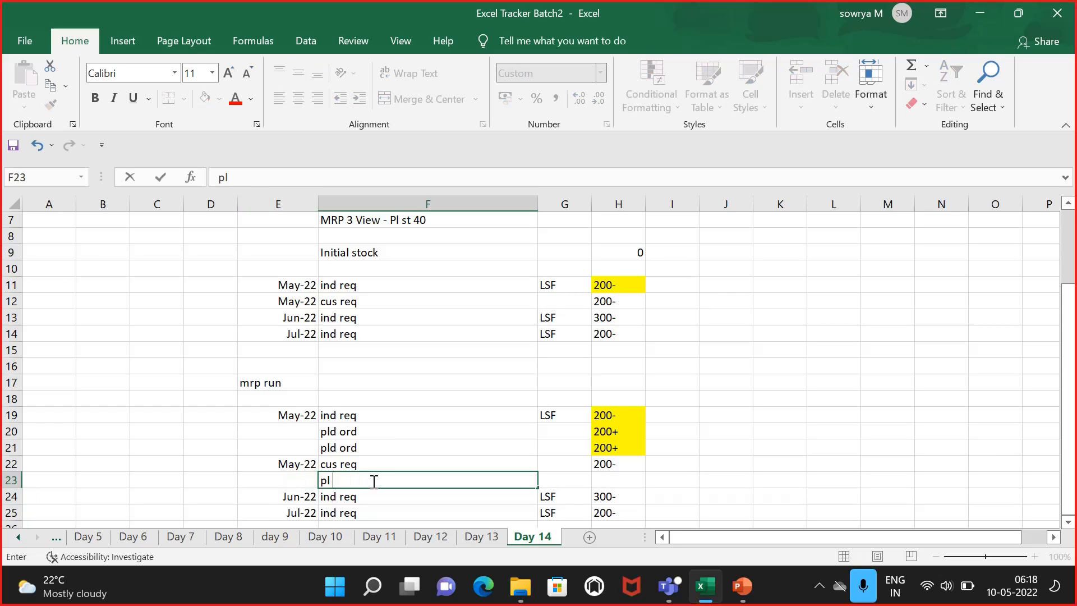
key(Tab)
key(Tab)
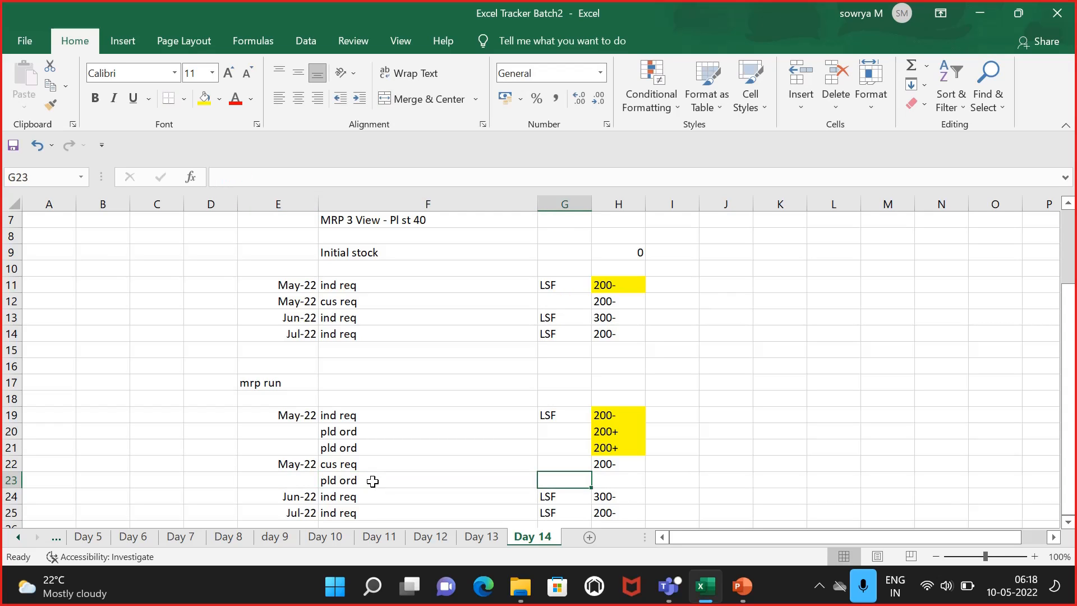
text(30)
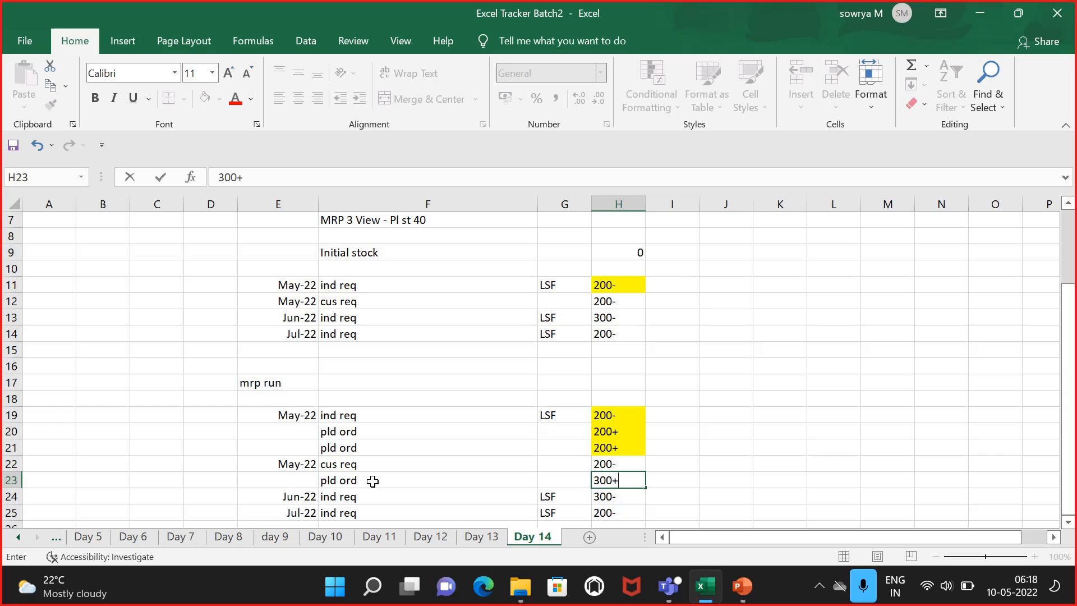
text(0+)
Step: Insert a row above the July ind req line and enter "pld ord" with 200+ in H25
scroll(336, 477, down, 1)
click(113, 464)
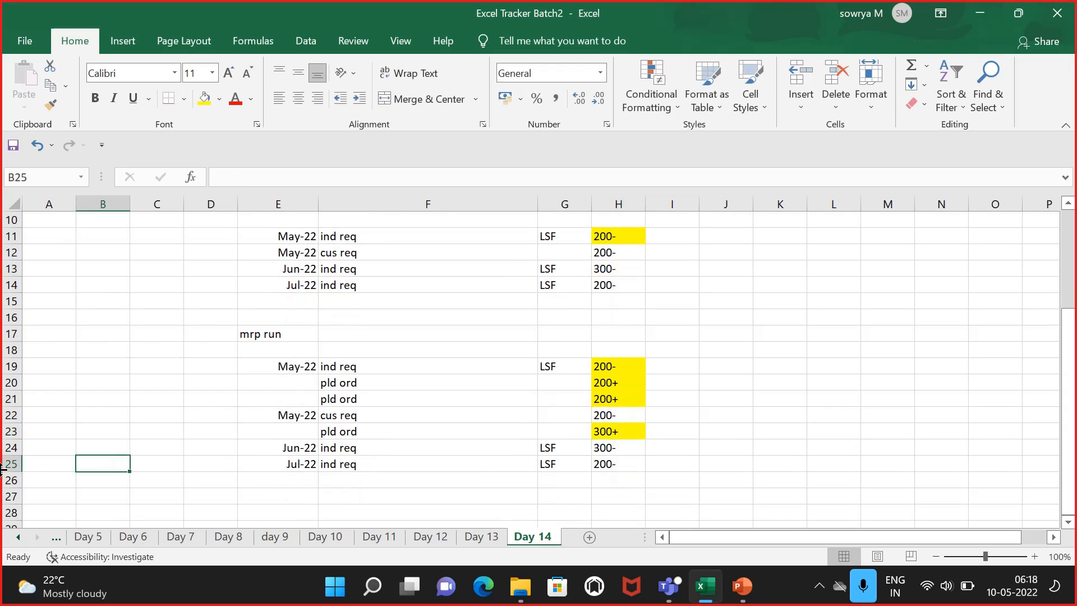
click(10, 466)
right_click(10, 466)
click(51, 330)
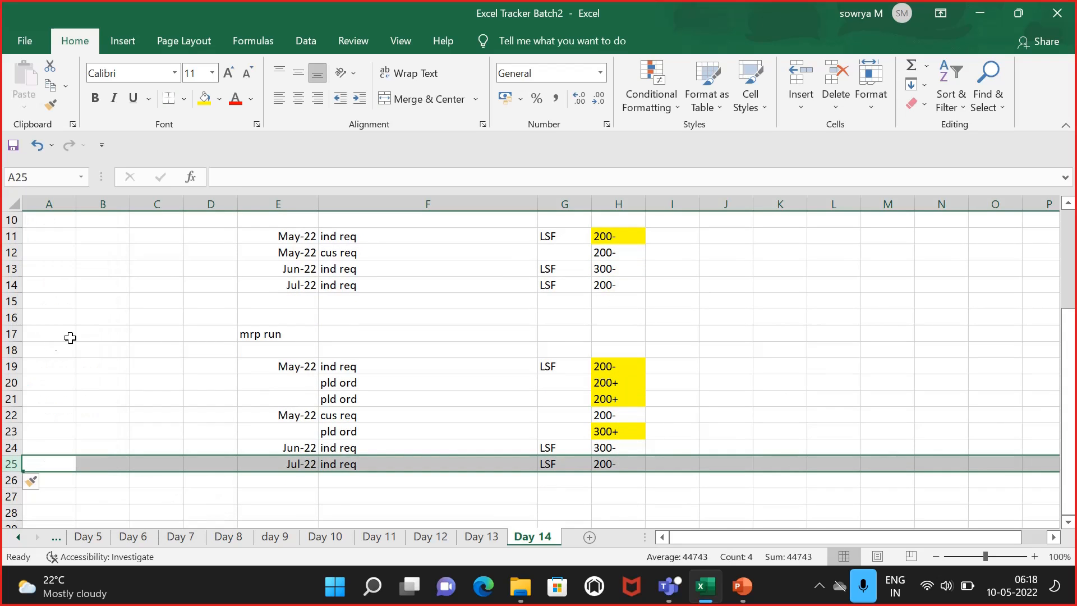
click(420, 466)
text(pld ord)
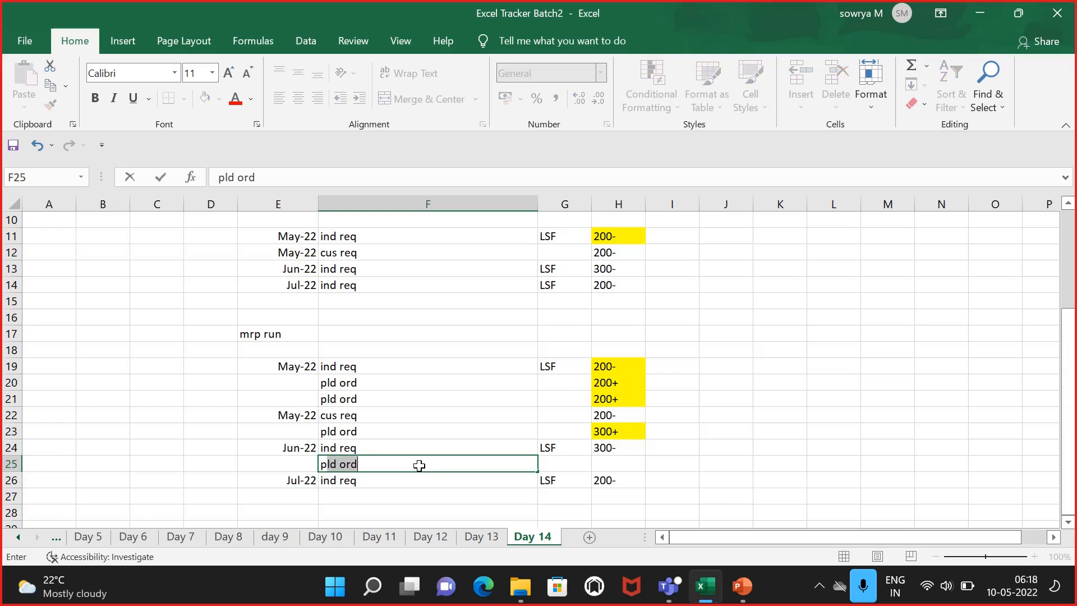
key(Tab)
key(Tab)
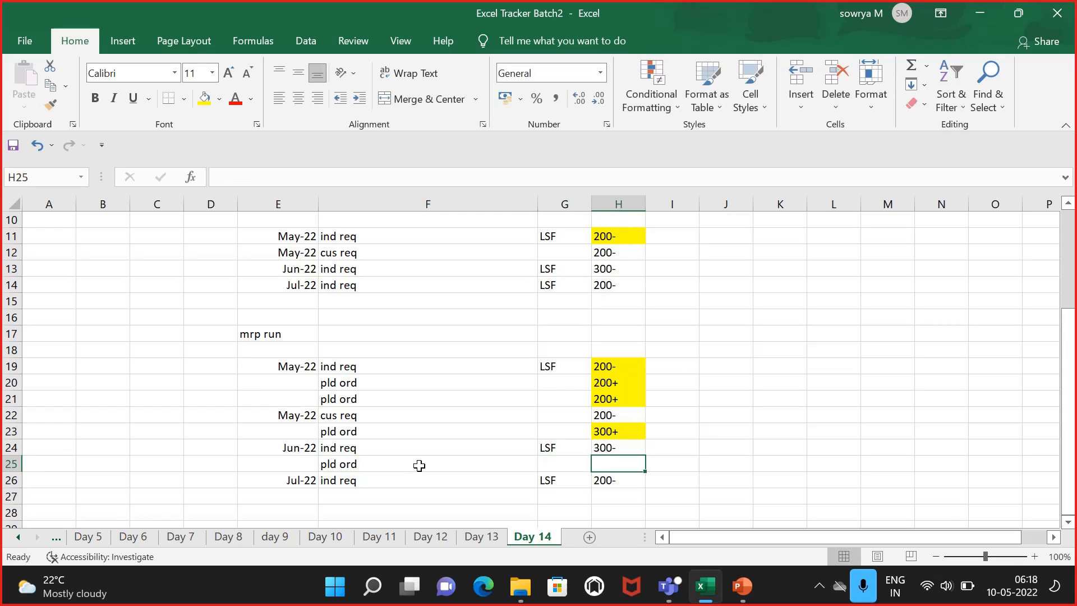
text(200)
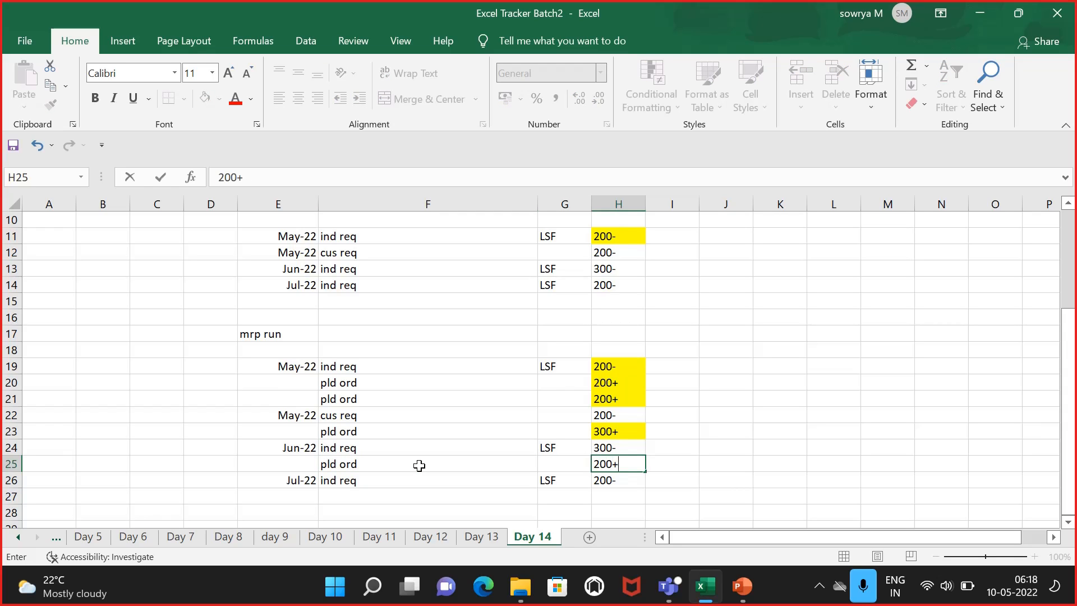
text(+)
Step: Date the planned-order rows: jul-2022 in E25 and June 2022 in E23
click(315, 461)
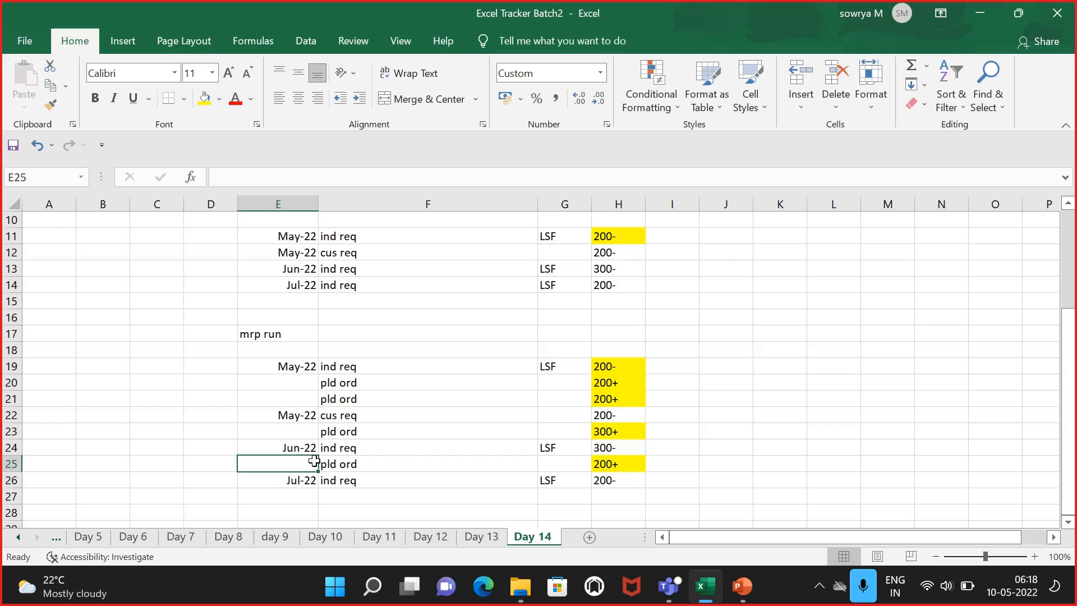
text(jul-2022)
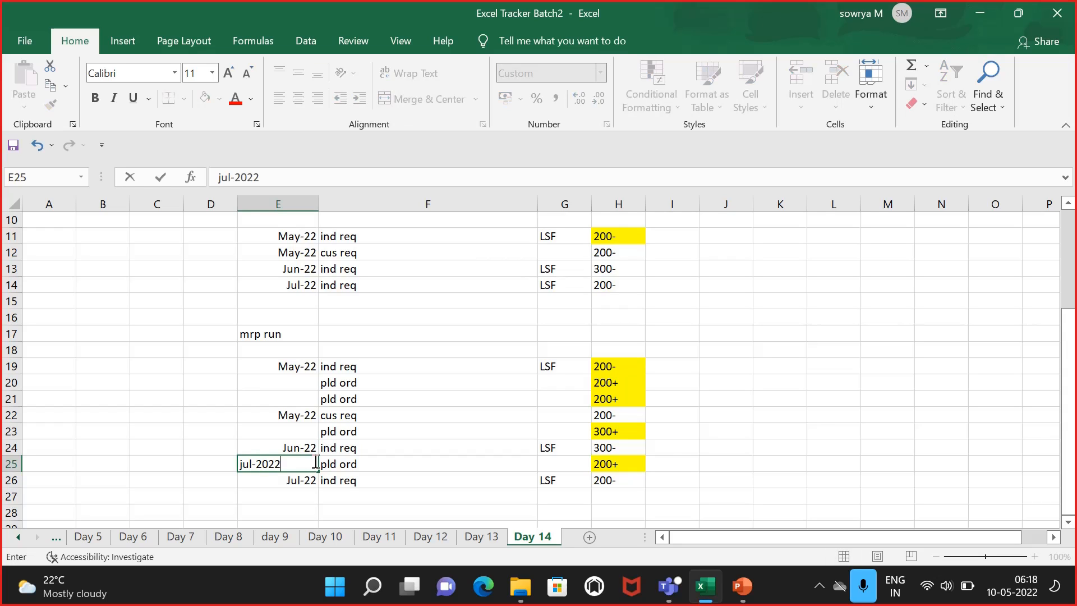
click(297, 433)
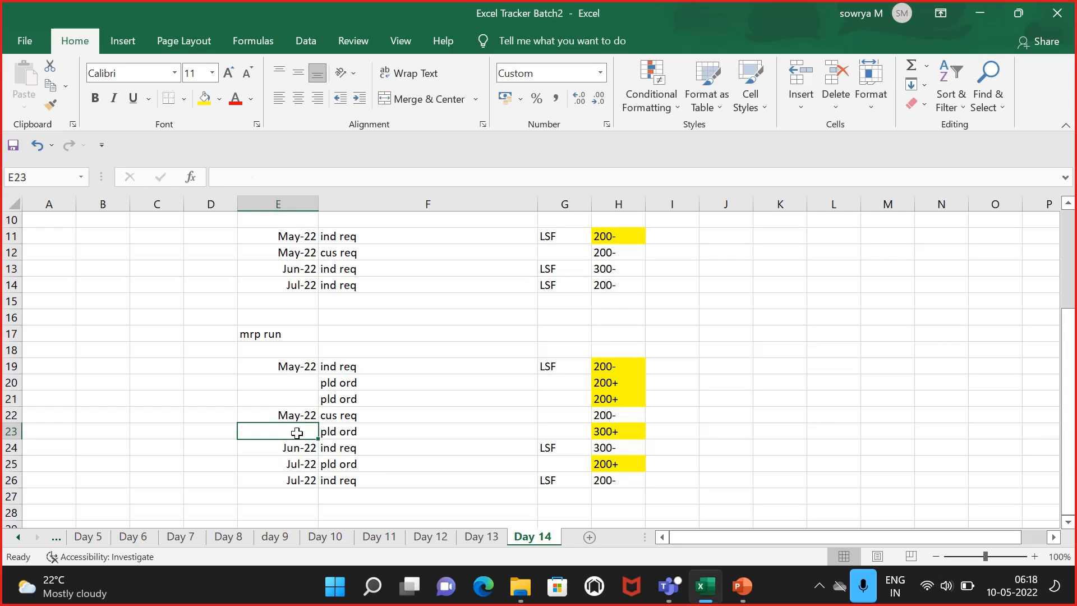
text(jun)
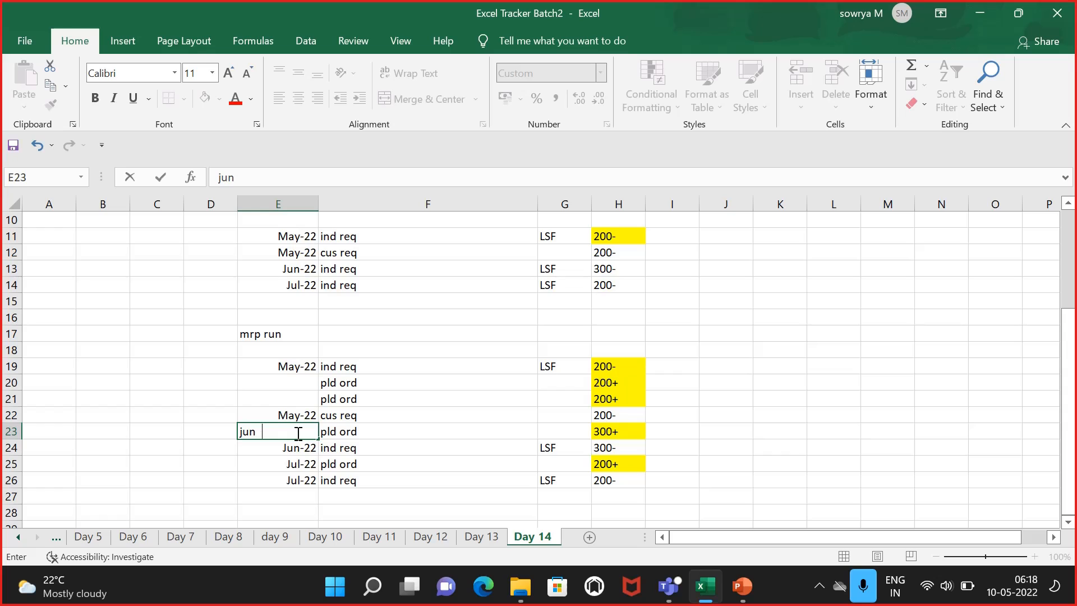
text(e -2022)
click(303, 399)
click(304, 381)
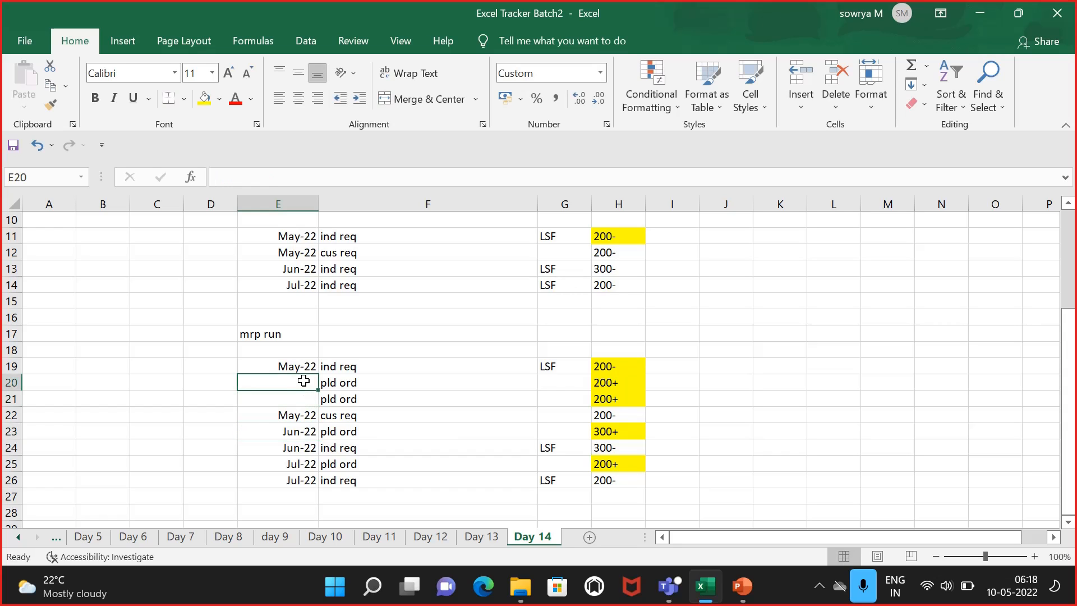
Step: Date both May planned-order rows as May 2022 in E20 and E21
text(may - 2022)
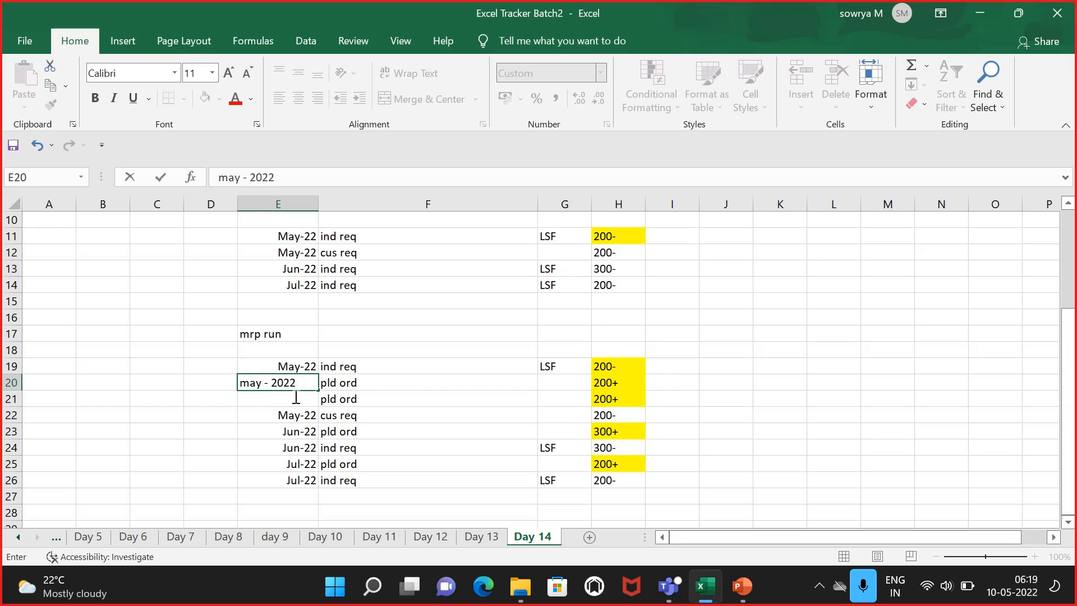
click(291, 400)
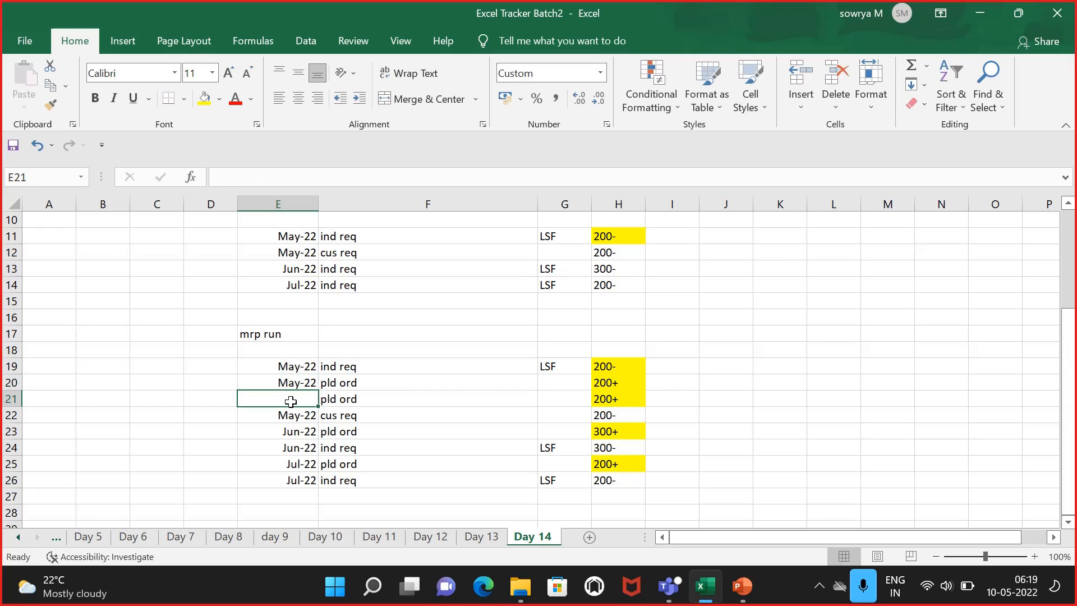
text(may- 2022)
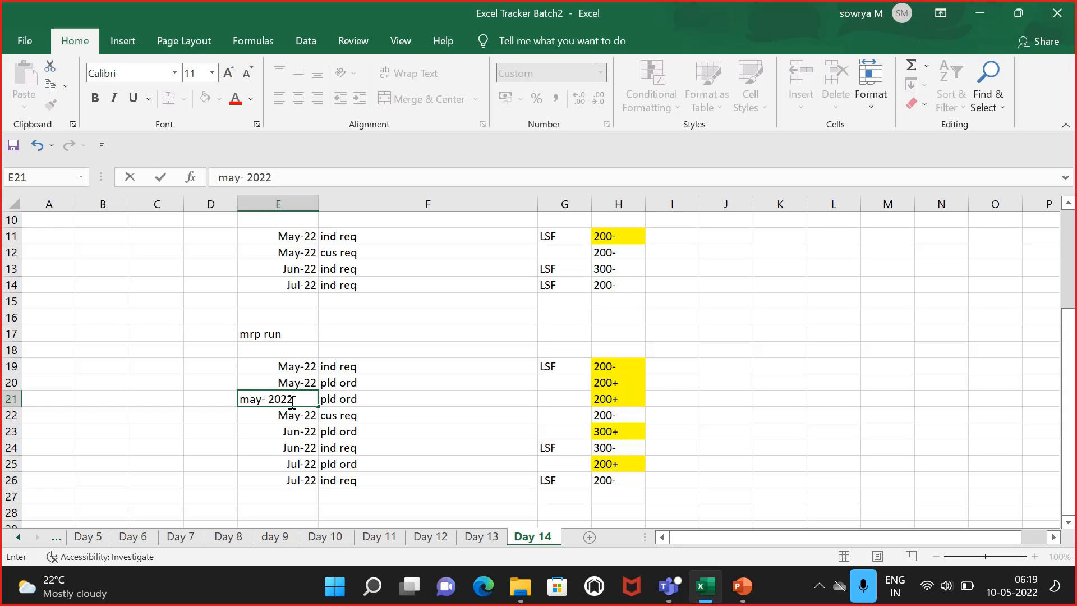
click(829, 400)
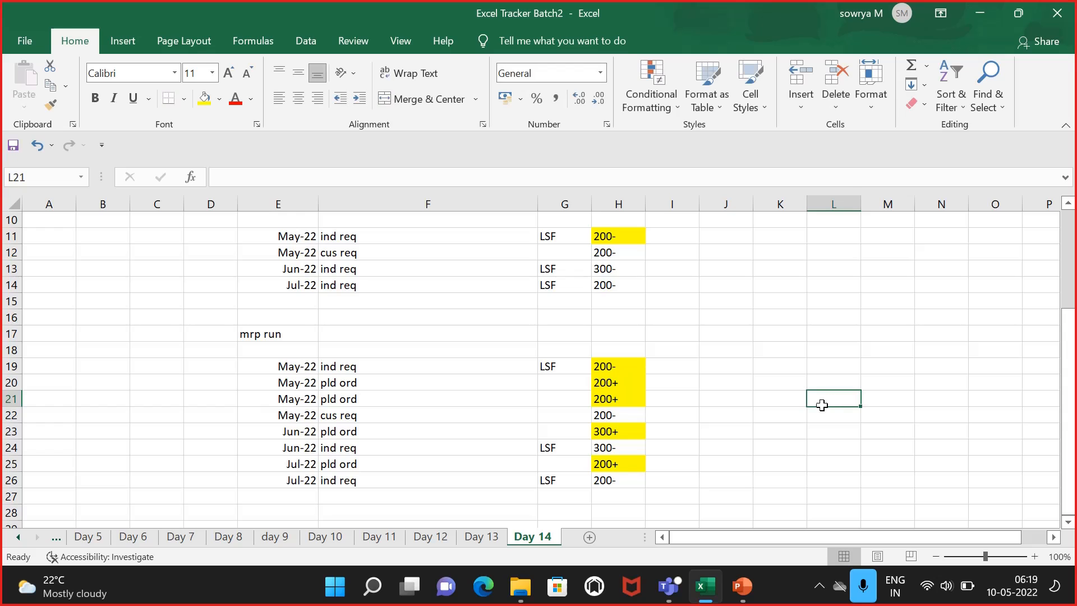
Step: Change the May customer requirement quantity in H12 to 400-
click(696, 396)
scroll(697, 396, down, 1)
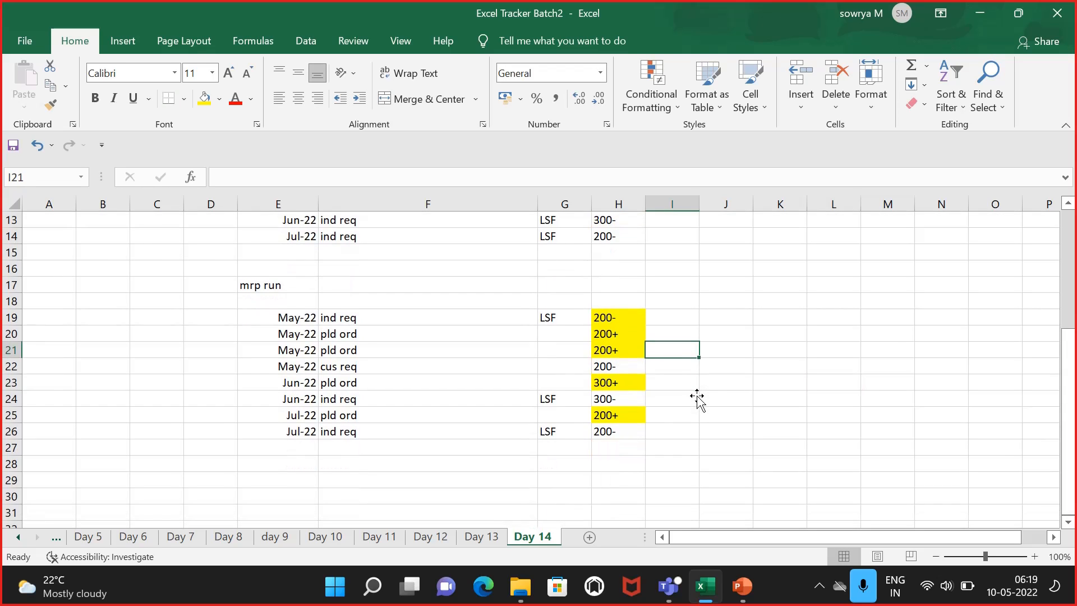
scroll(697, 397, up, 1)
scroll(697, 397, up, 1)
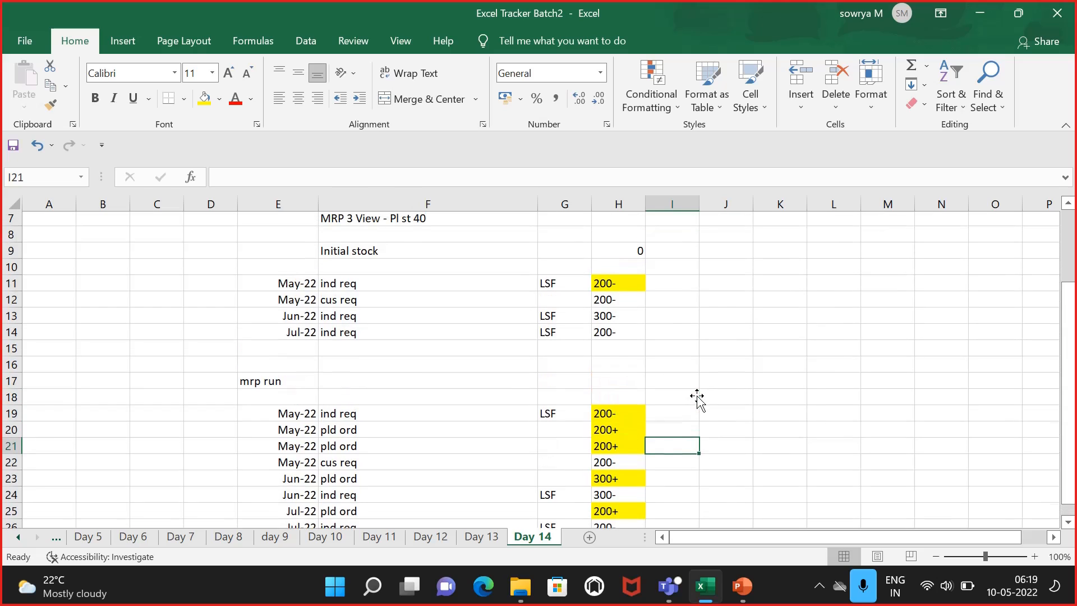
click(421, 353)
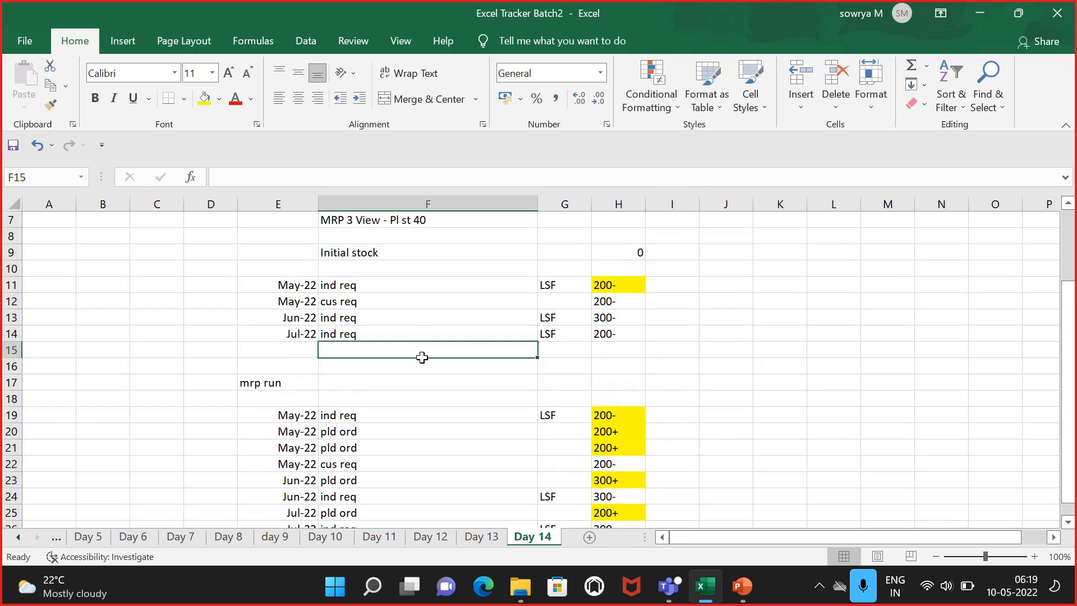
click(614, 299)
double_click(606, 303)
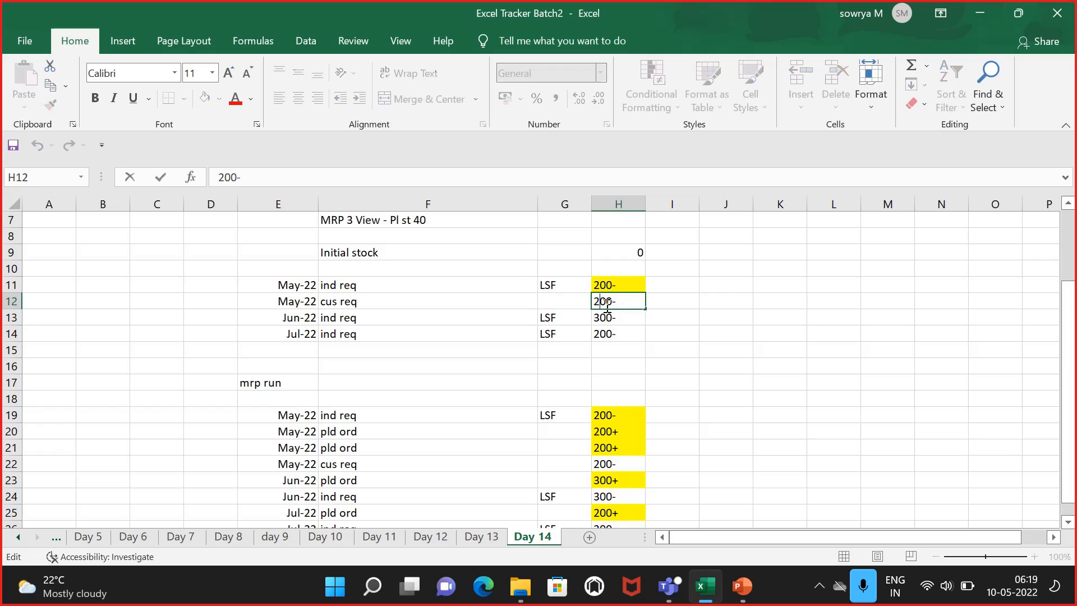
key(BackSpace)
text(4)
click(701, 318)
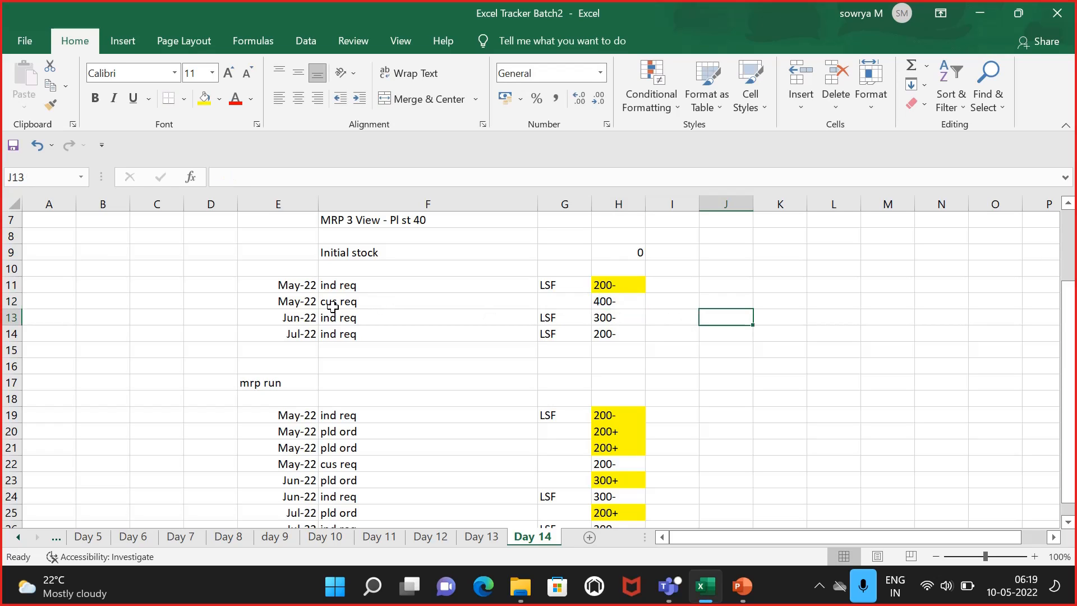
Step: Fill the May ind req row, E11 to H11, with red
drag(299, 284, 617, 283)
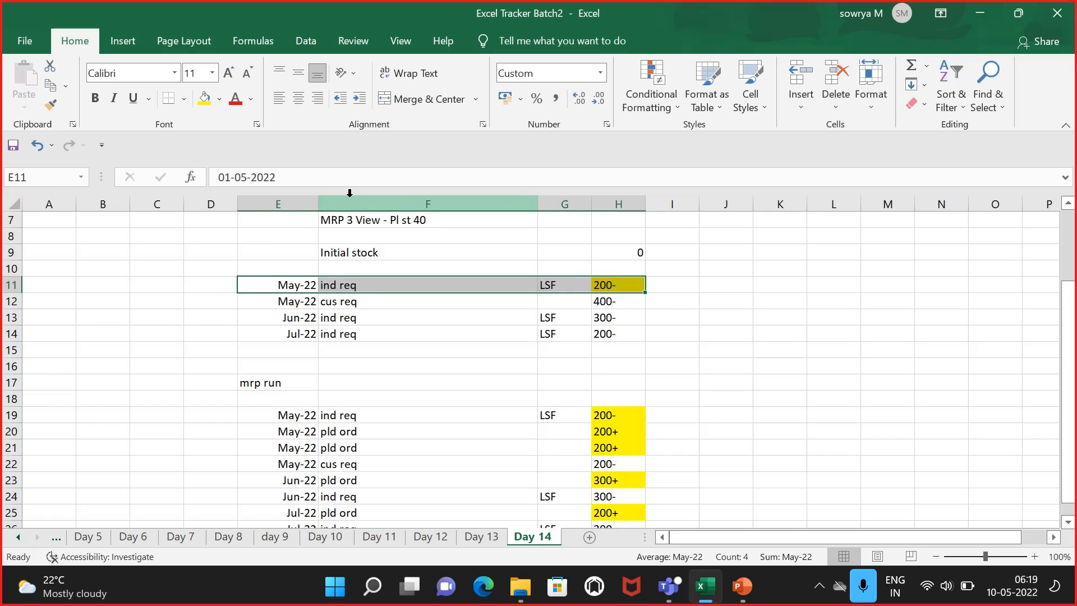
click(220, 99)
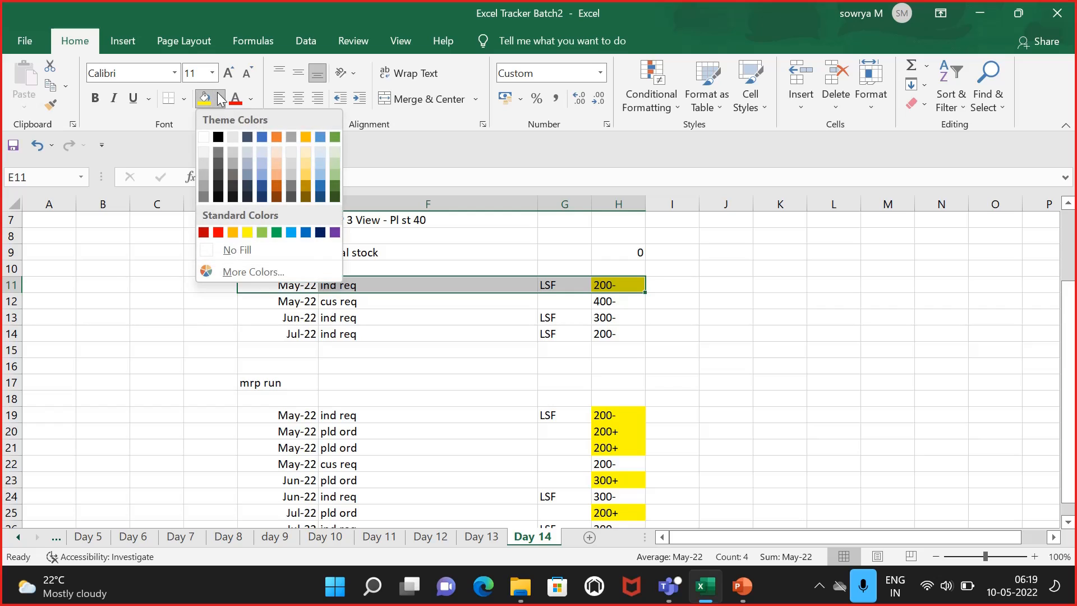
click(218, 233)
Step: Mark the red May ind req row as "deleted" in I11 and widen column I
click(667, 288)
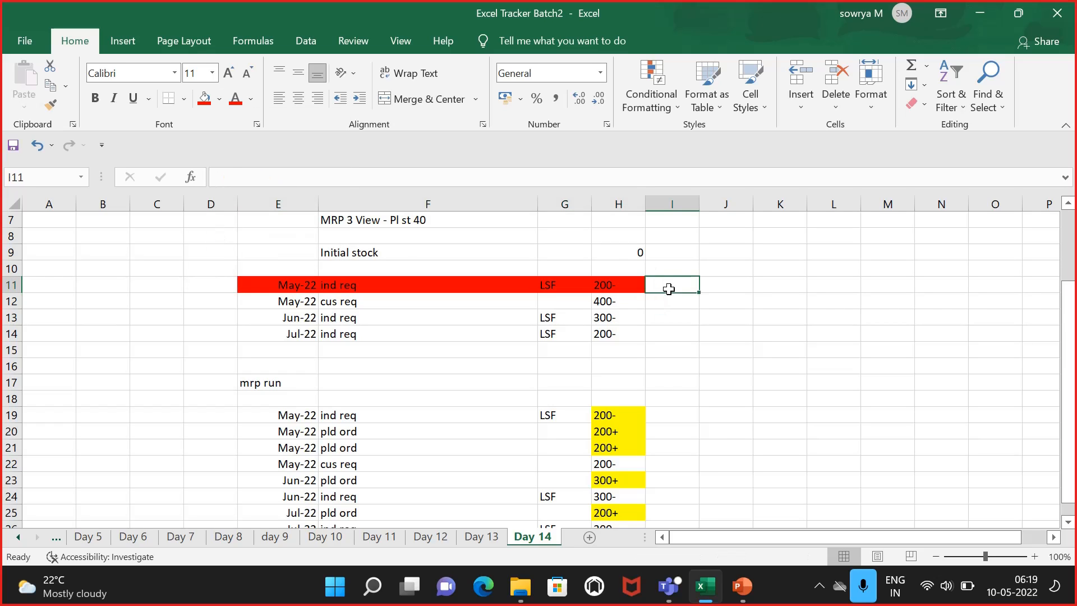
text(deleted)
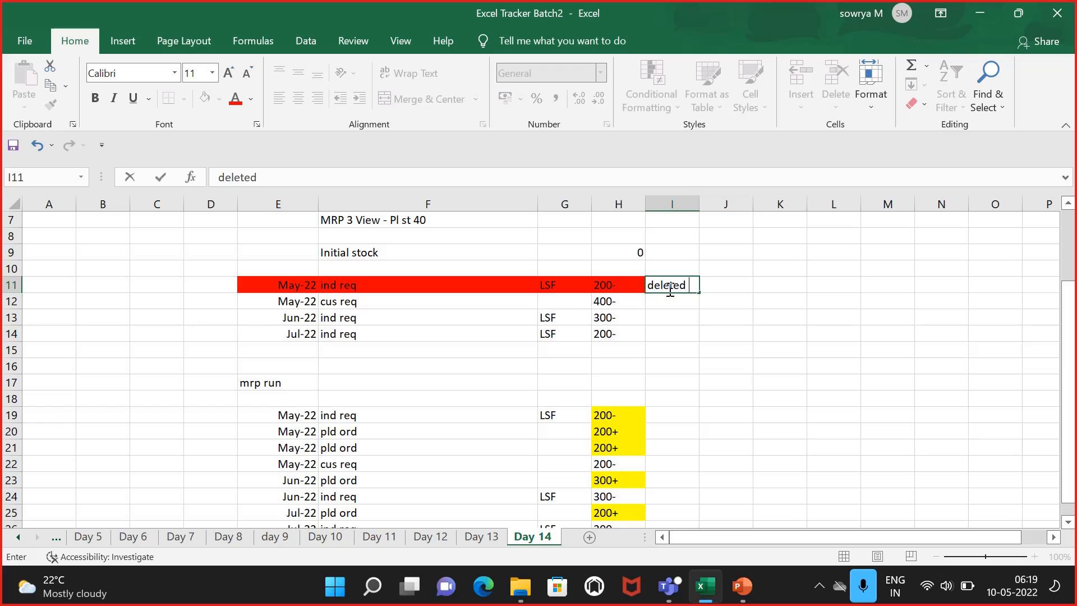
click(691, 331)
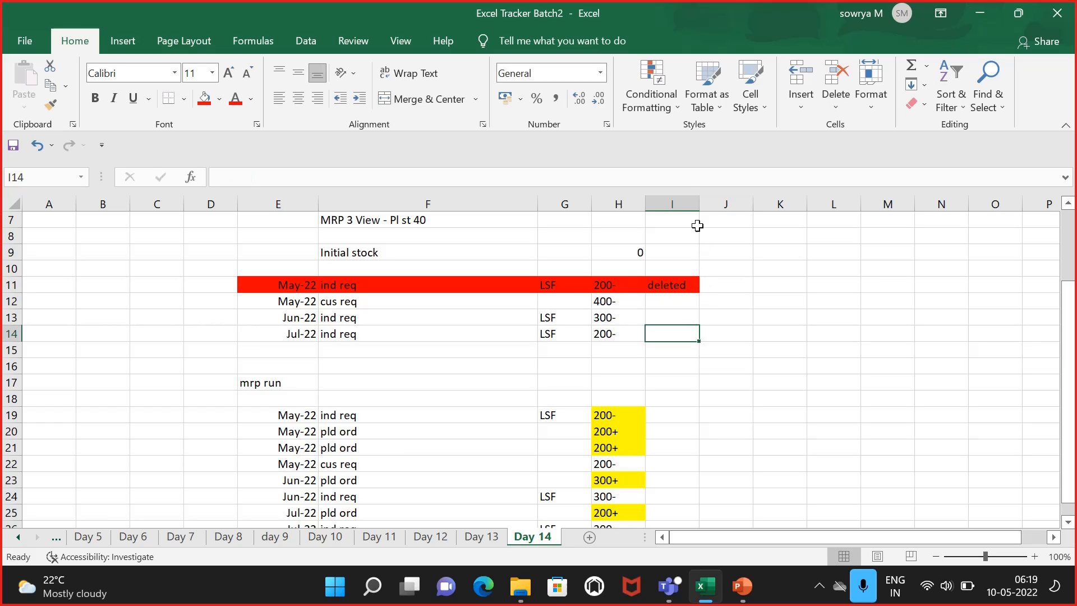
drag(700, 204, 727, 207)
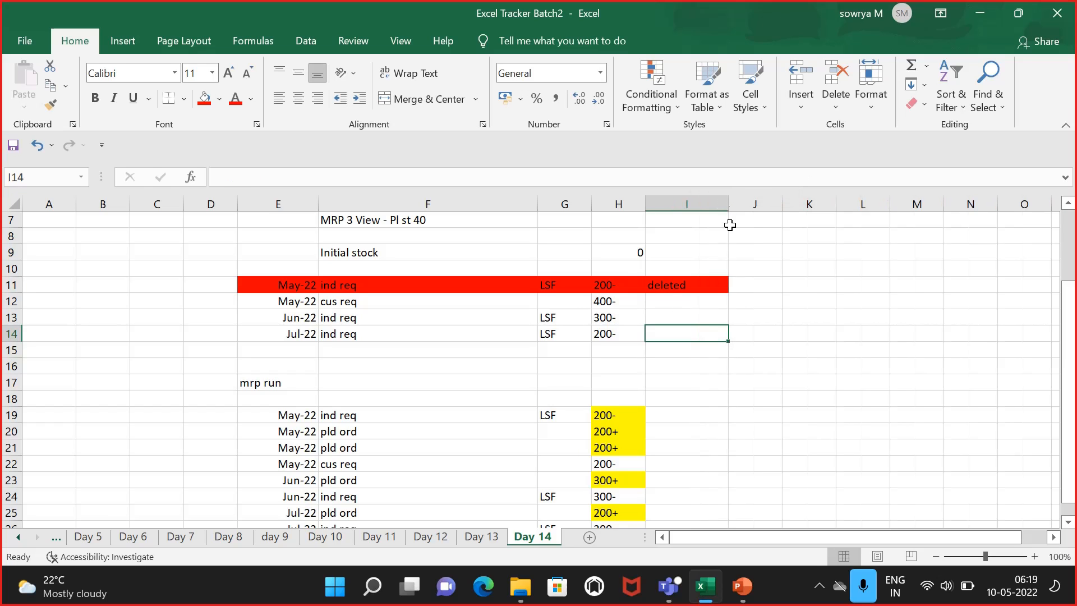
click(806, 311)
Step: Change the May customer requirement quantity in H12 to 500-
click(469, 303)
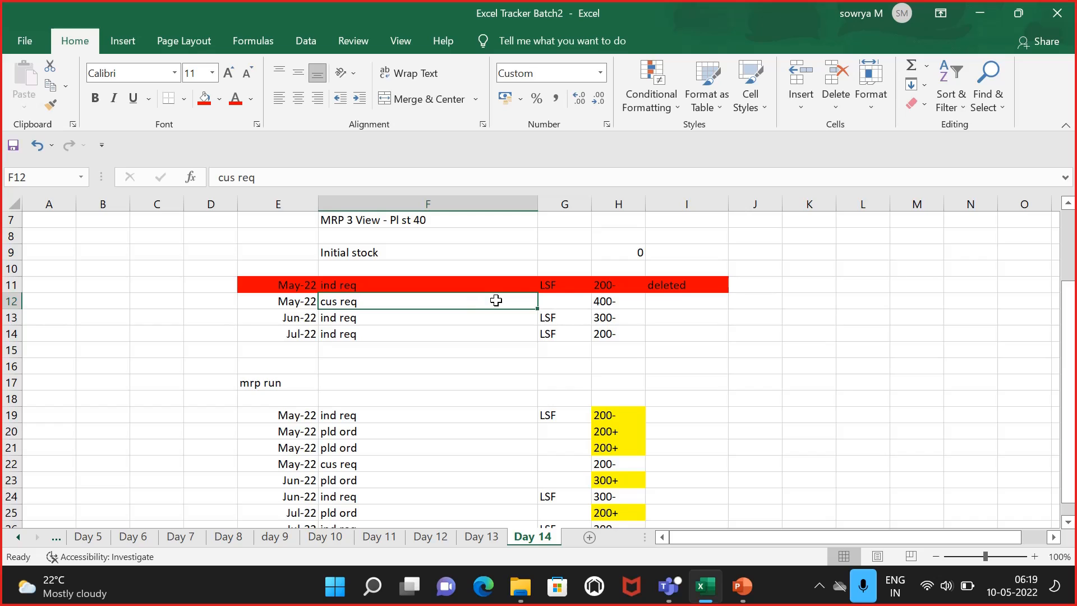
click(609, 301)
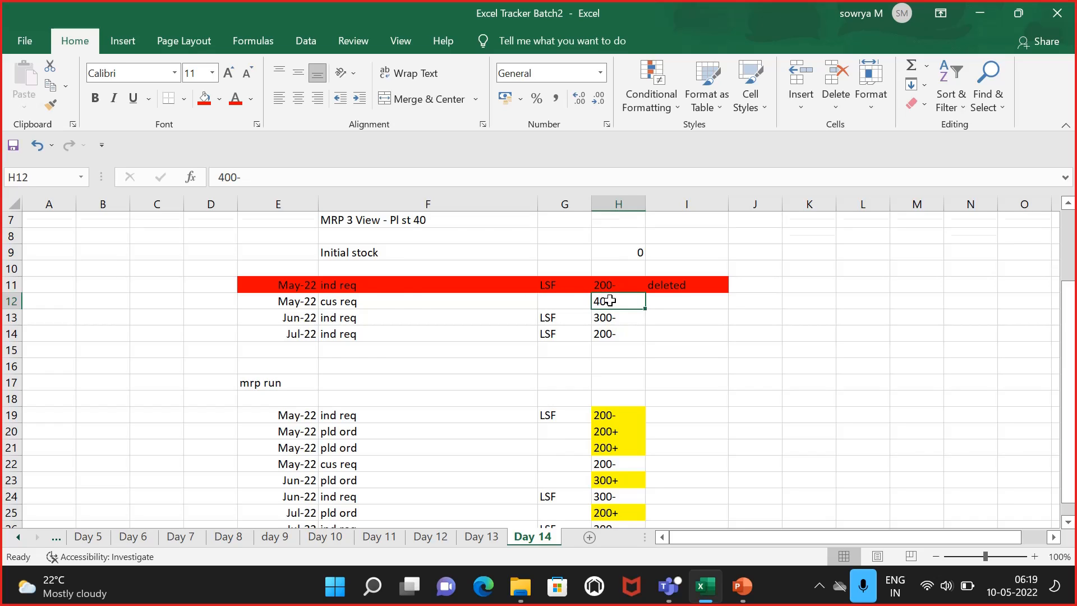
scroll(610, 301, up, 2)
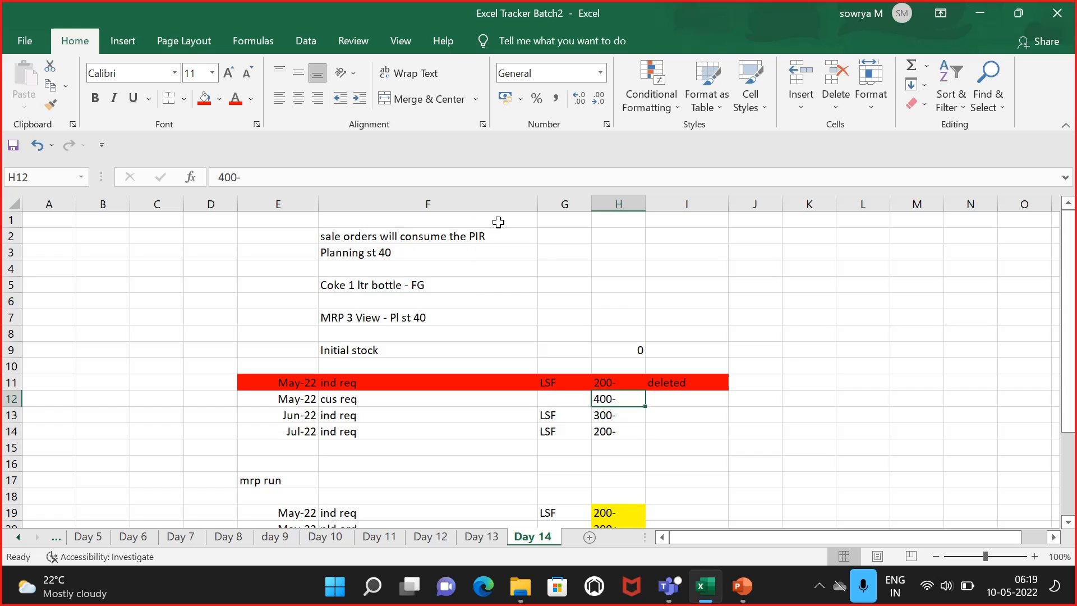
click(607, 377)
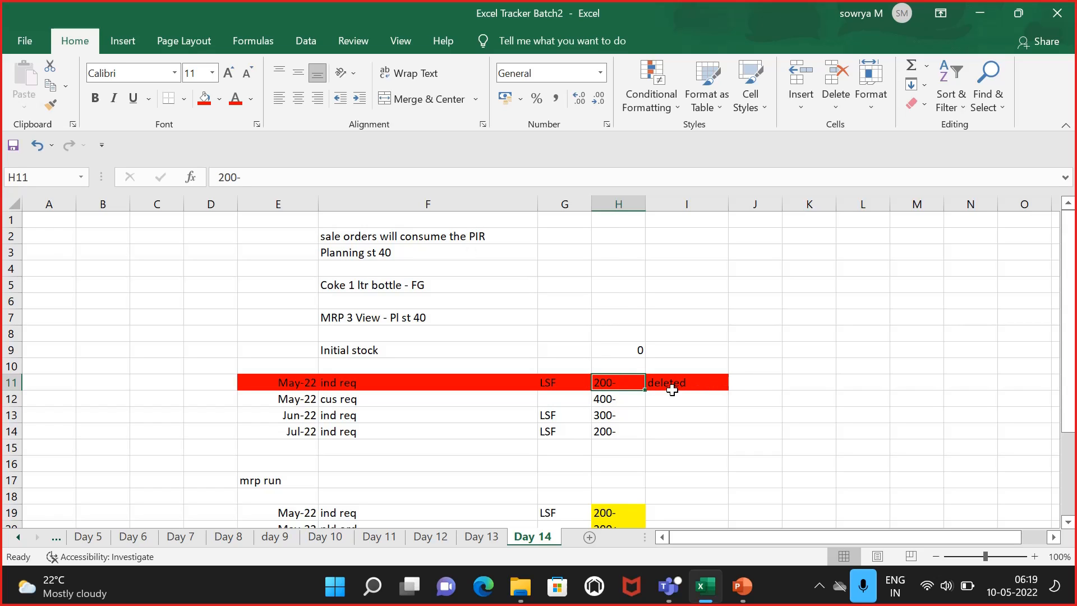
double_click(598, 400)
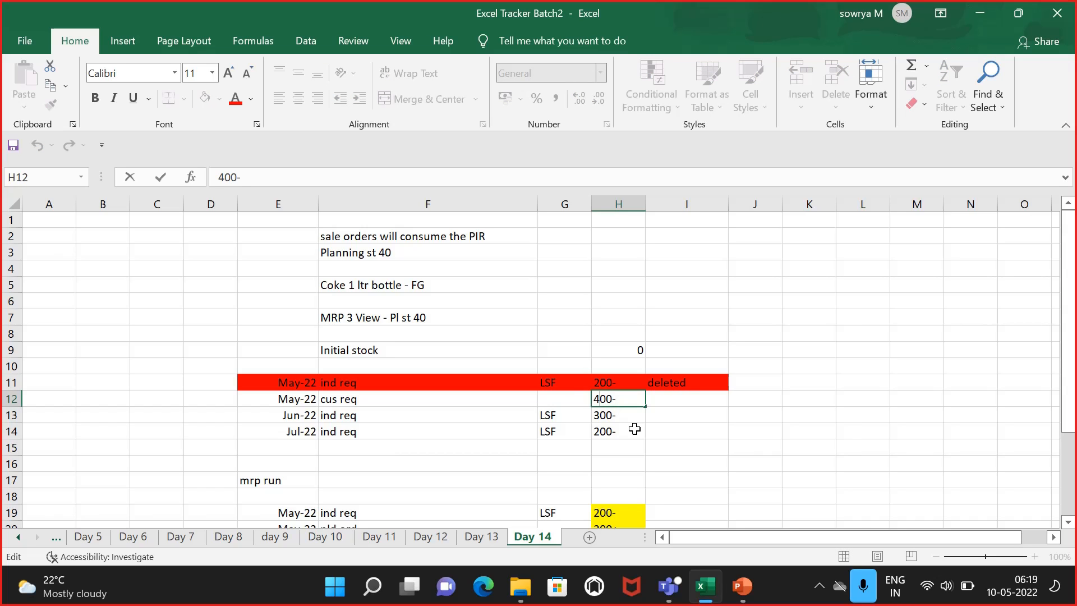
key(BackSpace)
text(5)
click(702, 448)
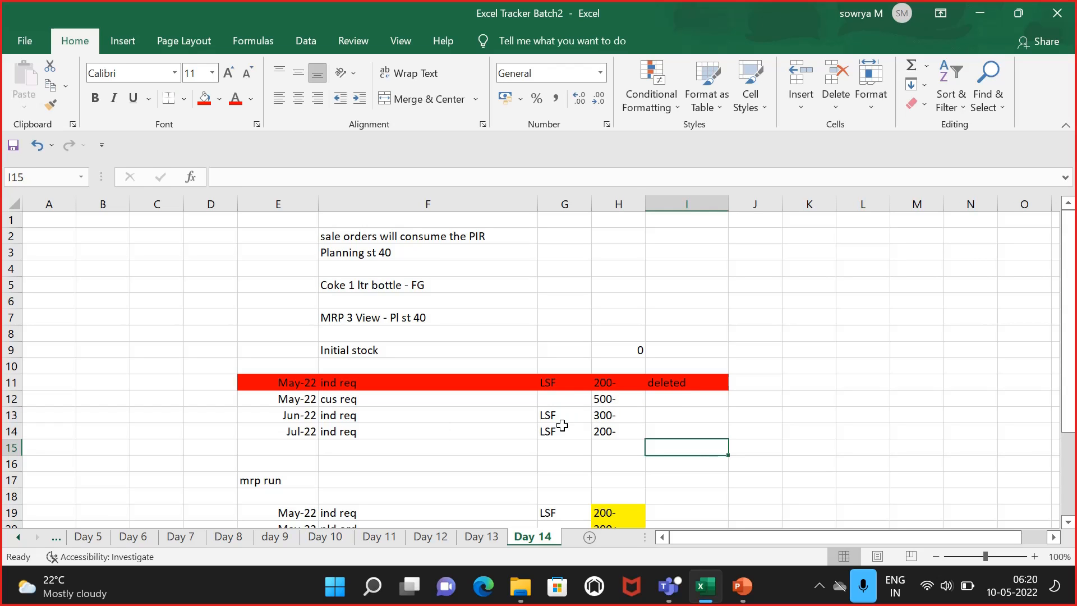
Step: Enter 200- in I13 beside the June ind req quantity
click(606, 415)
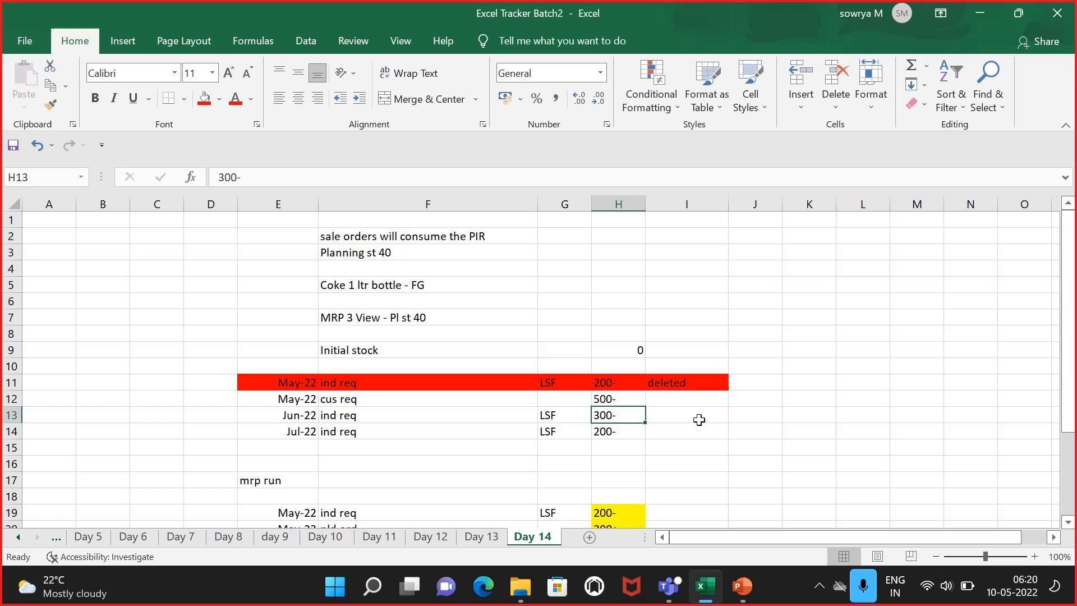
click(699, 420)
text(200-)
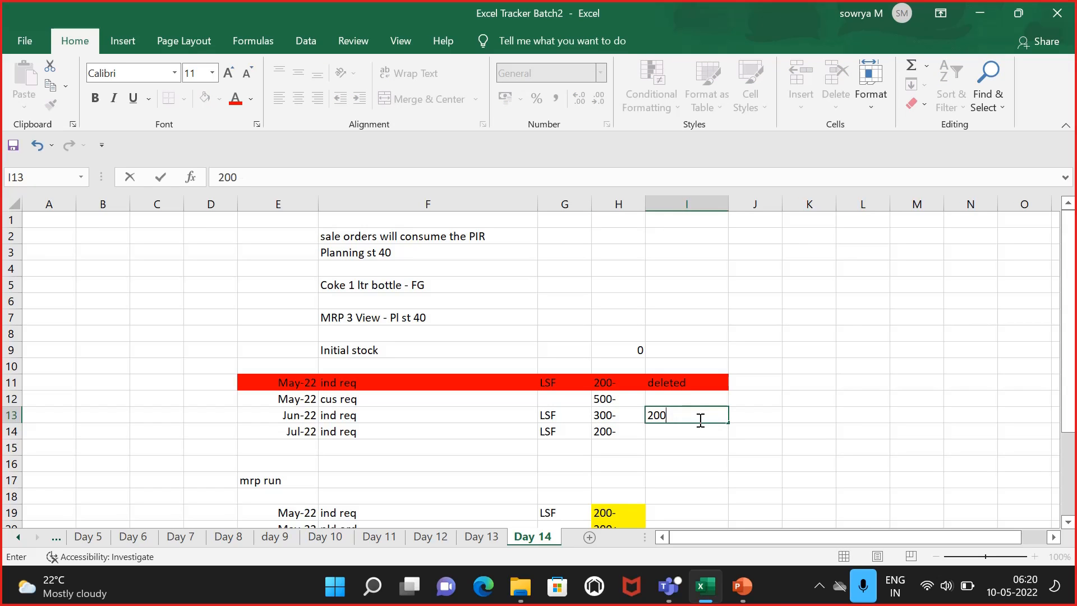
click(705, 474)
Step: Review the requirement quantities and notes in the top table against the MRP run rows below
click(594, 400)
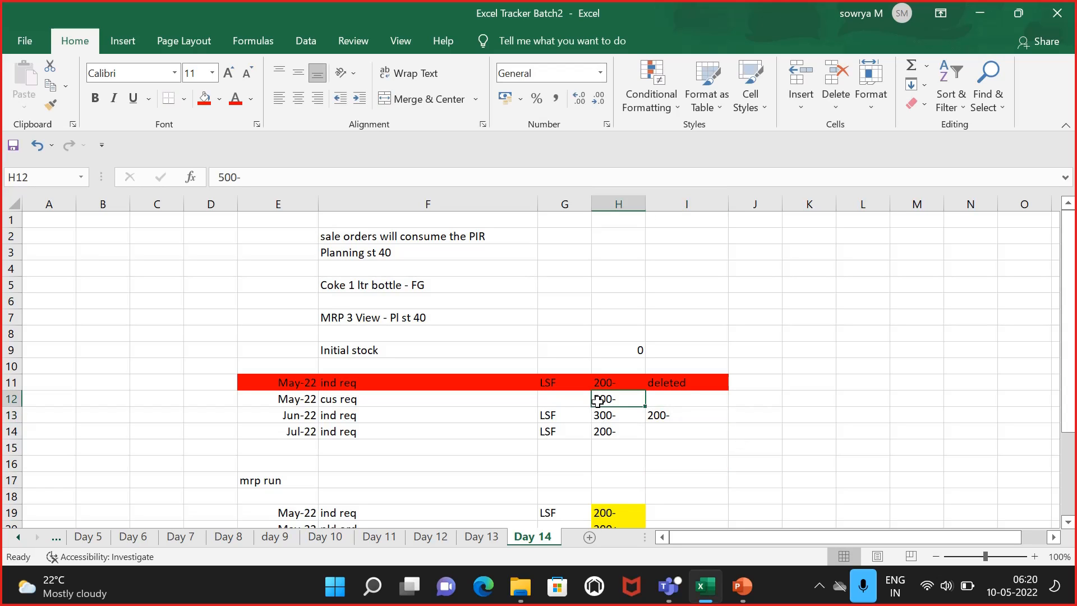
click(623, 380)
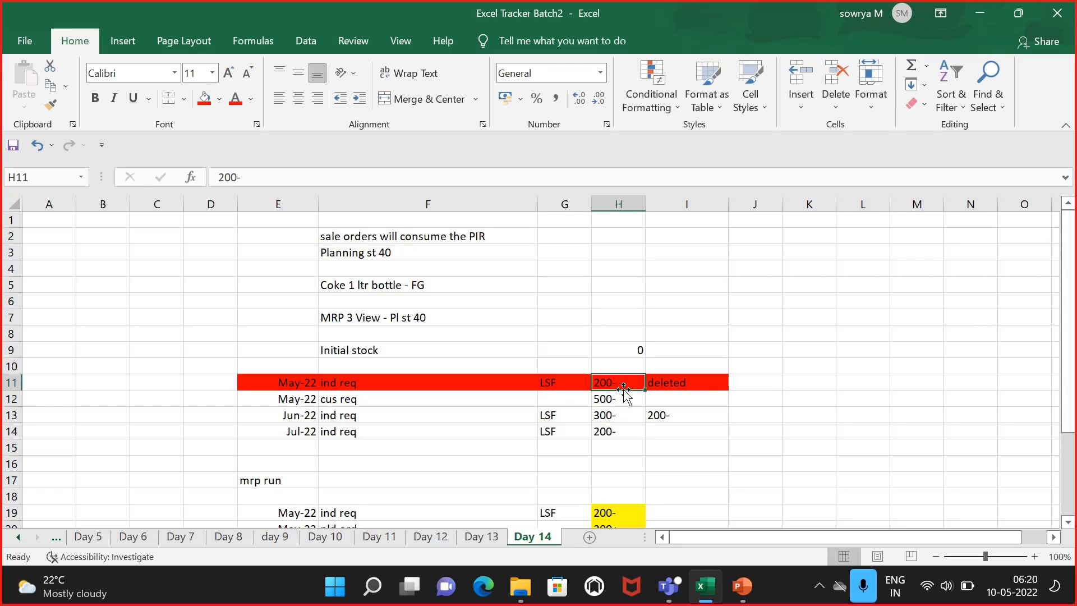
click(626, 399)
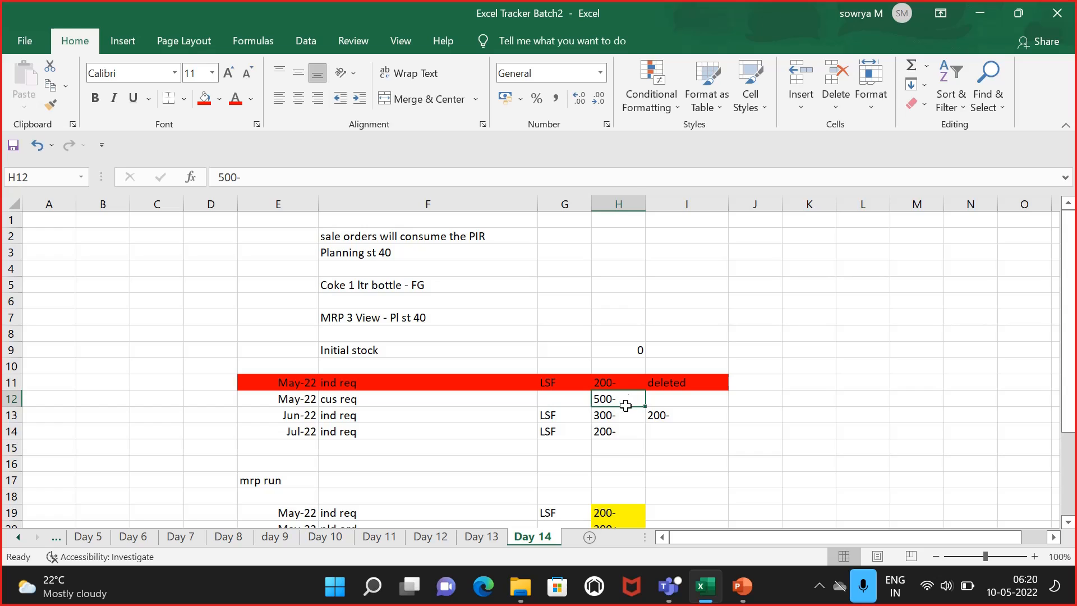
click(625, 415)
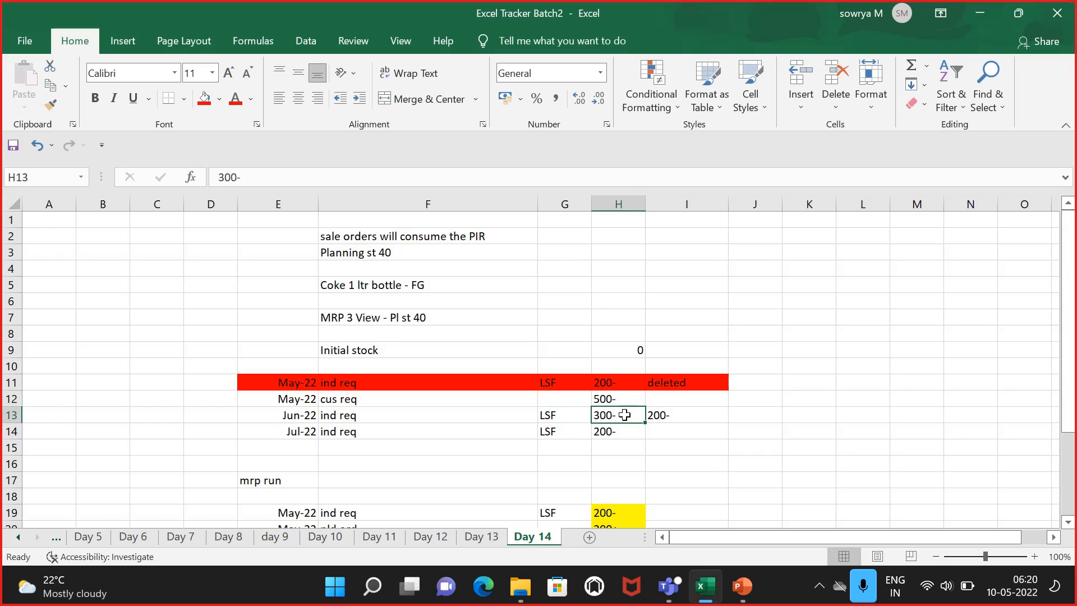
click(672, 418)
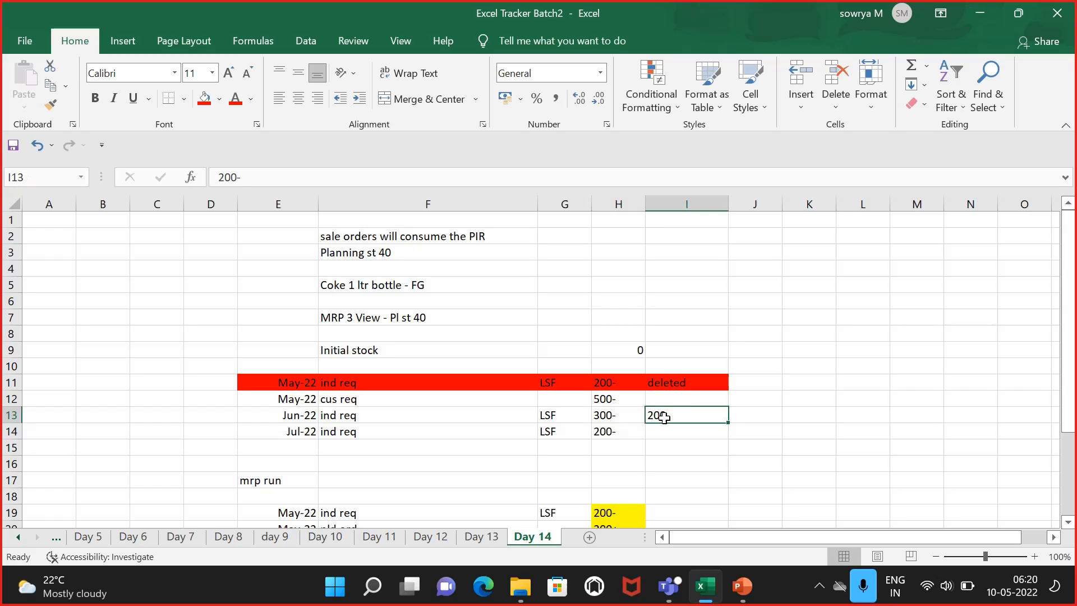
click(630, 397)
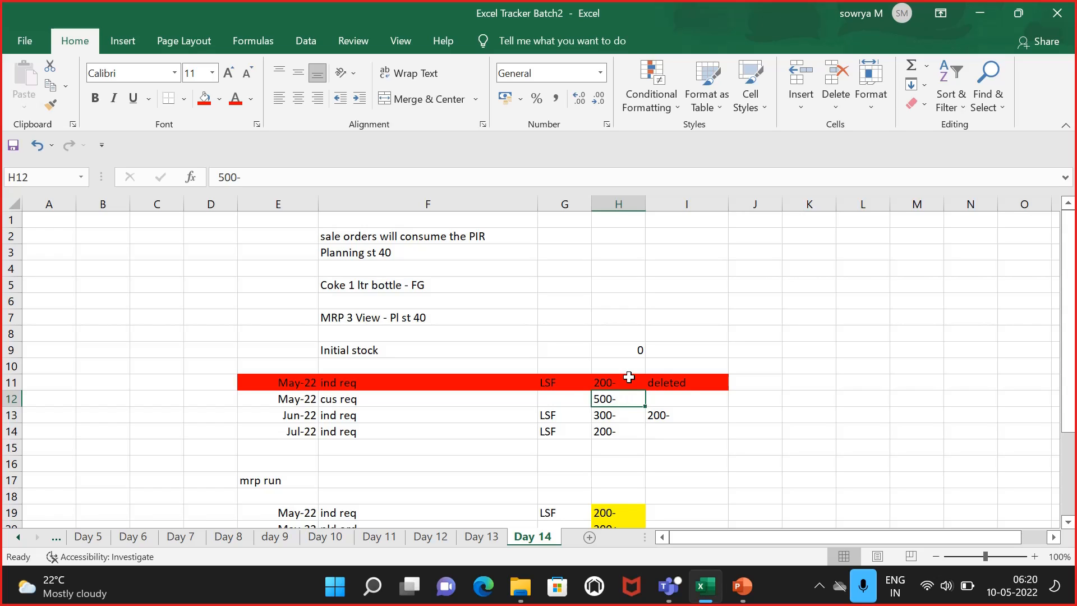
click(629, 377)
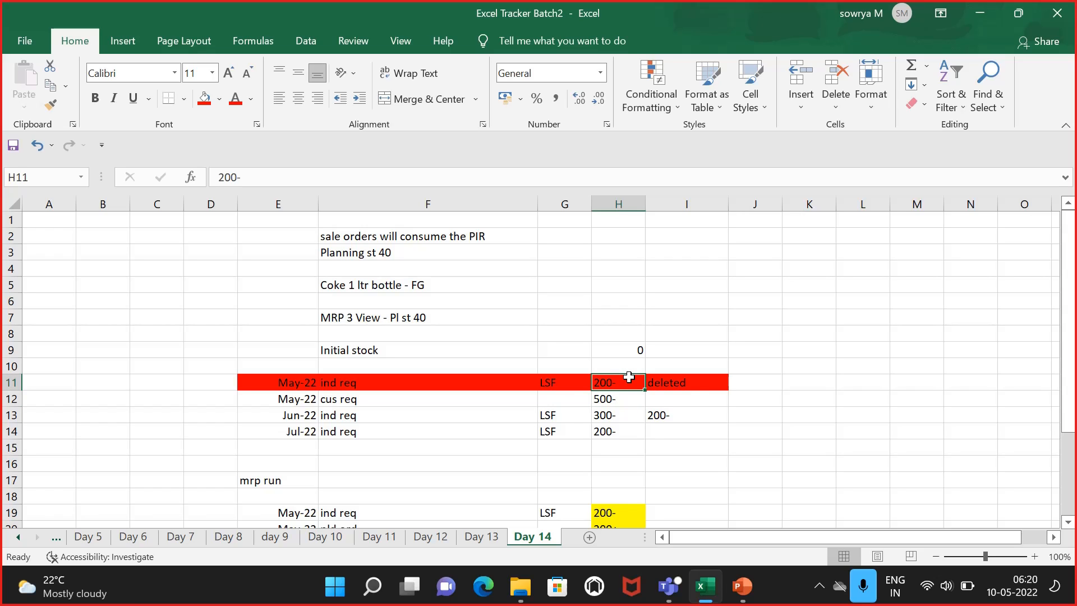
scroll(629, 377, down, 1)
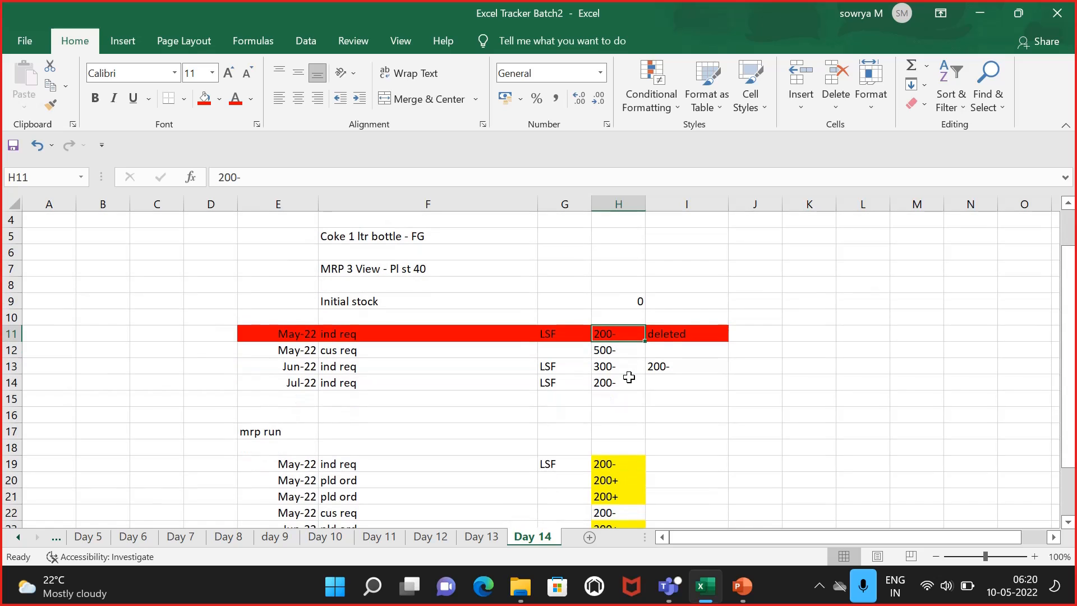
scroll(629, 377, down, 1)
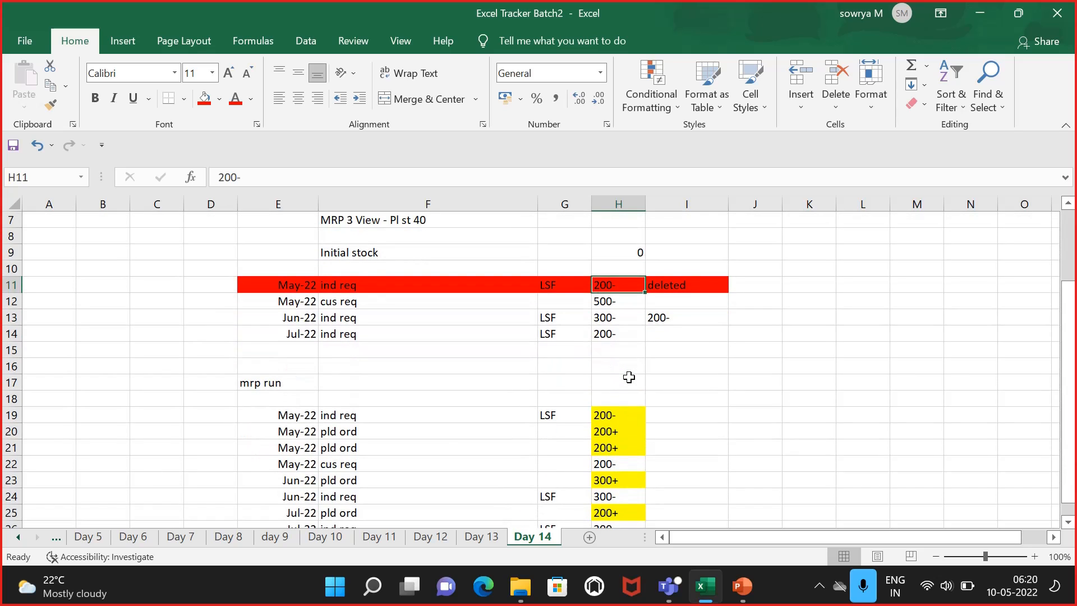
scroll(629, 377, up, 2)
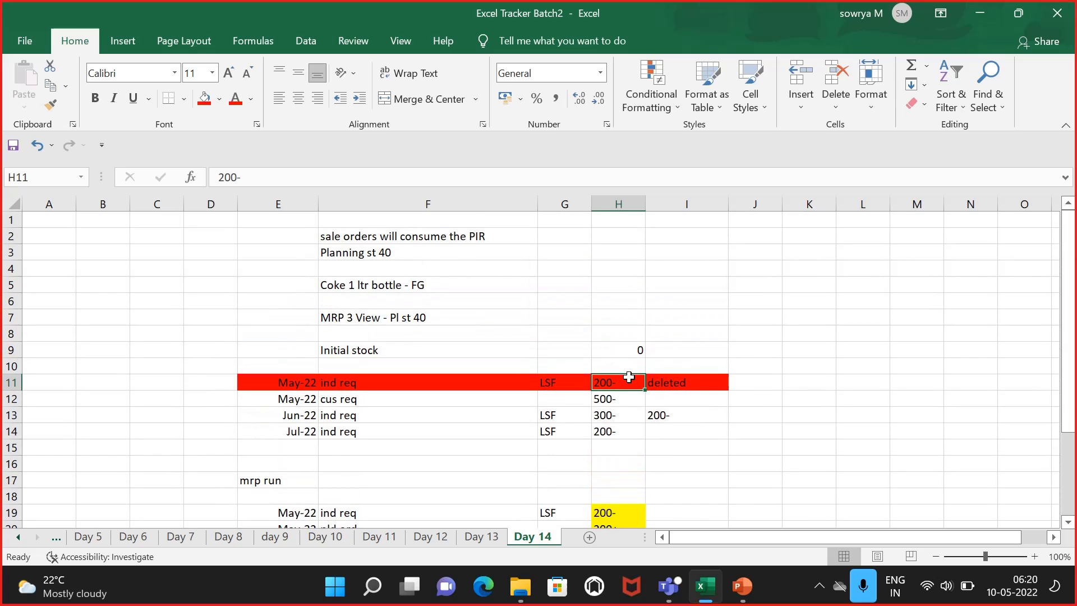
click(624, 287)
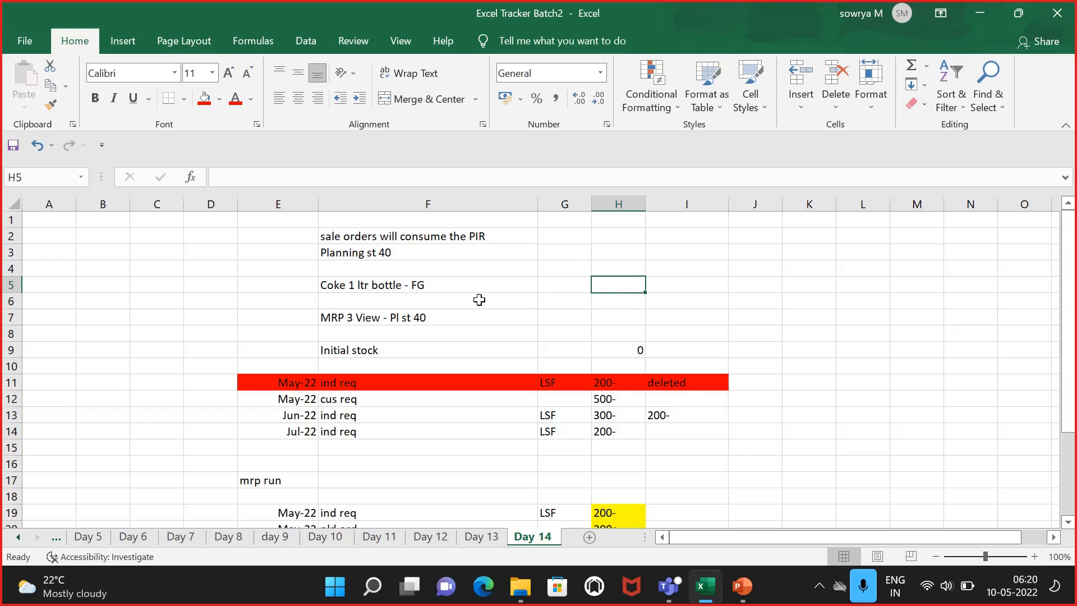
click(430, 317)
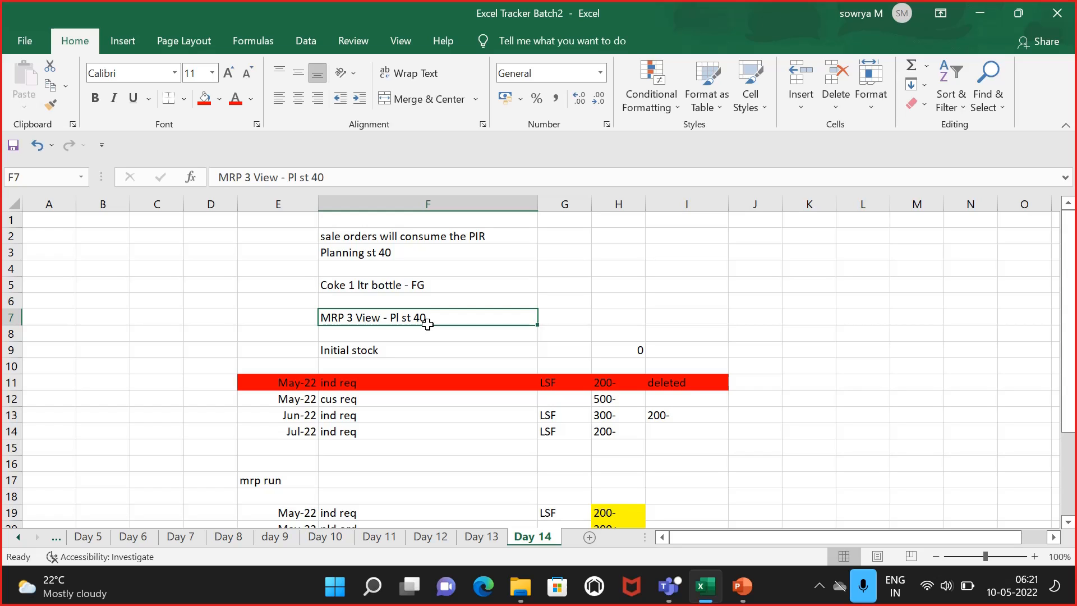
Step: Examine the May to July MRP run rows beneath the top requirements table on the Day 14 sheet
click(756, 365)
click(397, 320)
scroll(436, 336, down, 1)
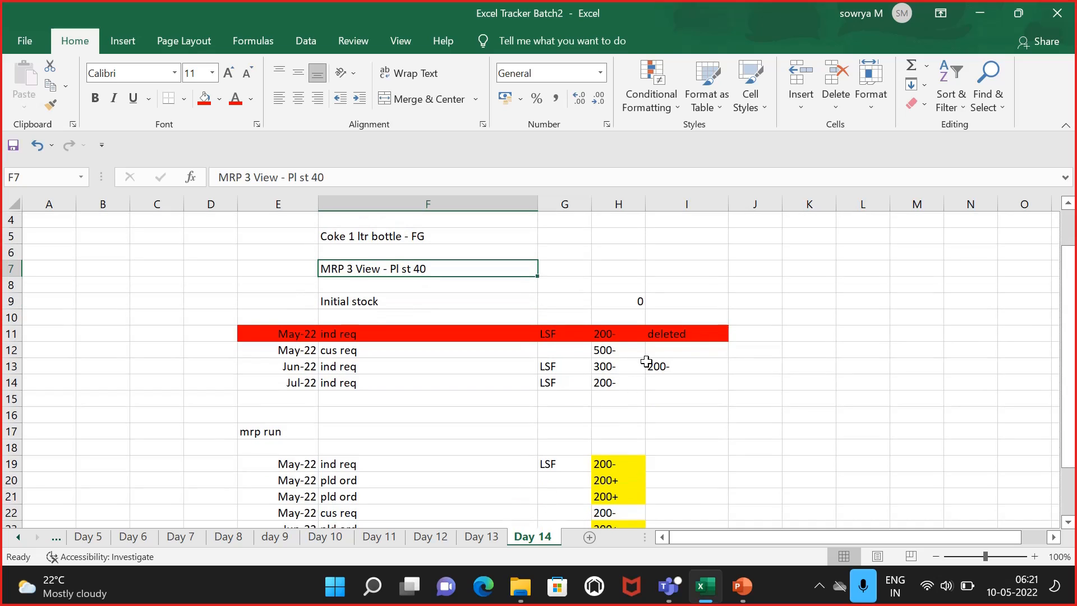
click(632, 338)
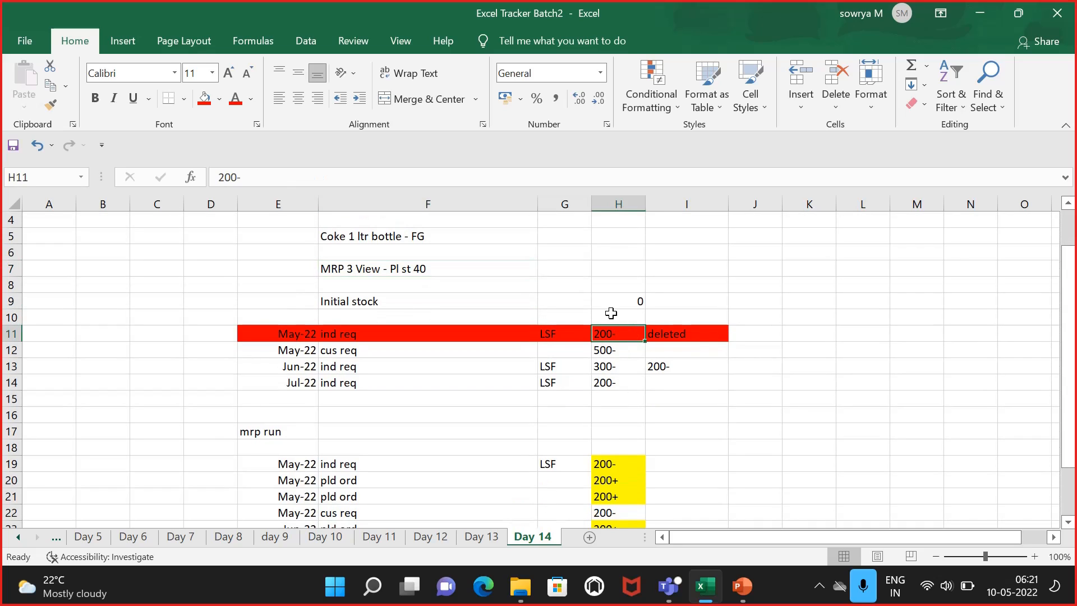
click(599, 349)
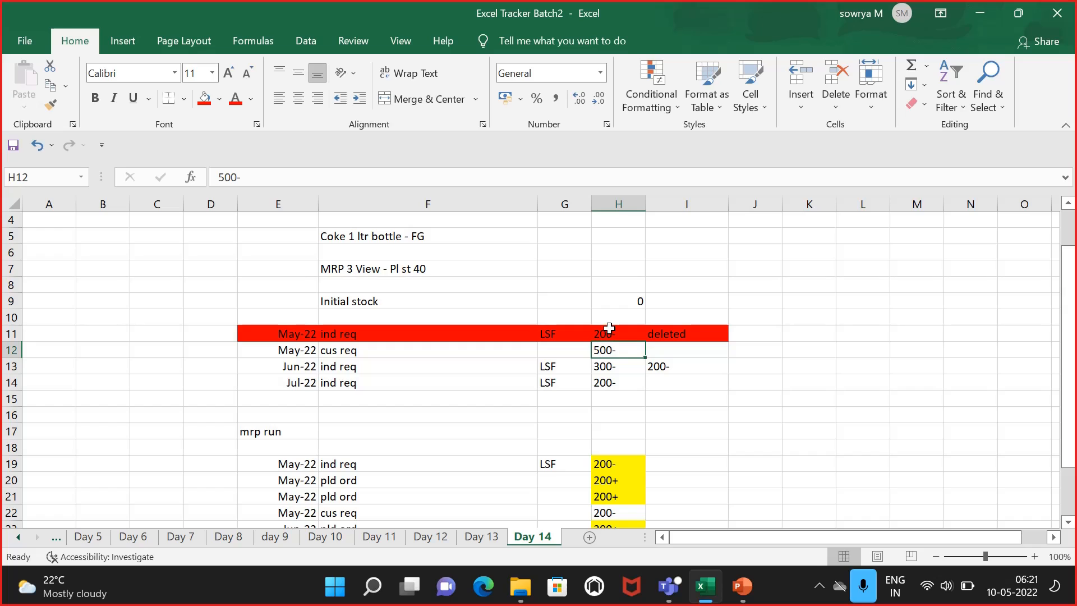
click(609, 329)
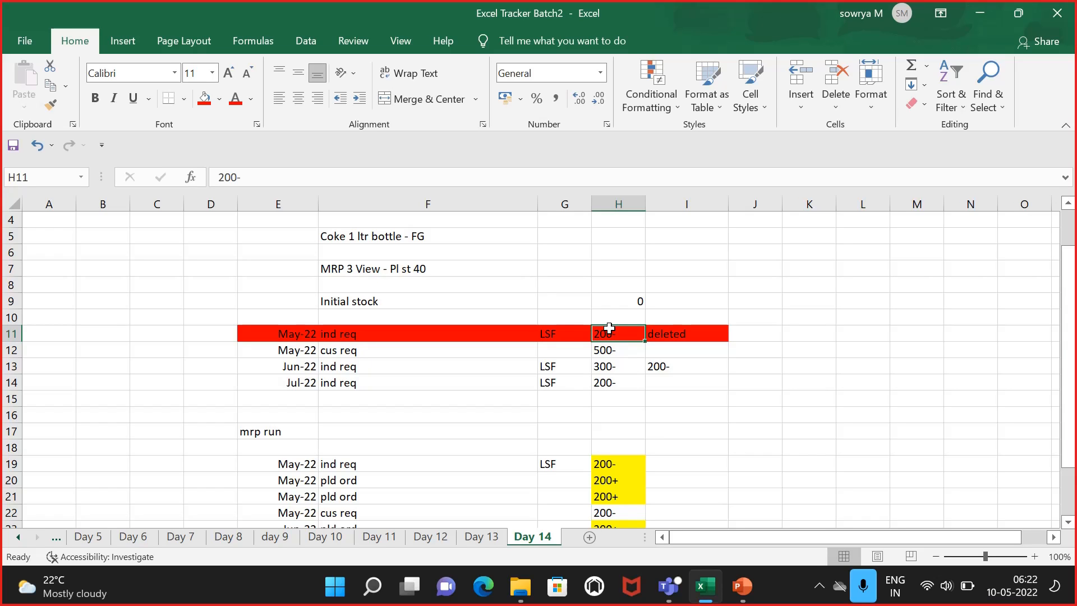
click(807, 402)
scroll(808, 402, down, 2)
scroll(808, 402, up, 1)
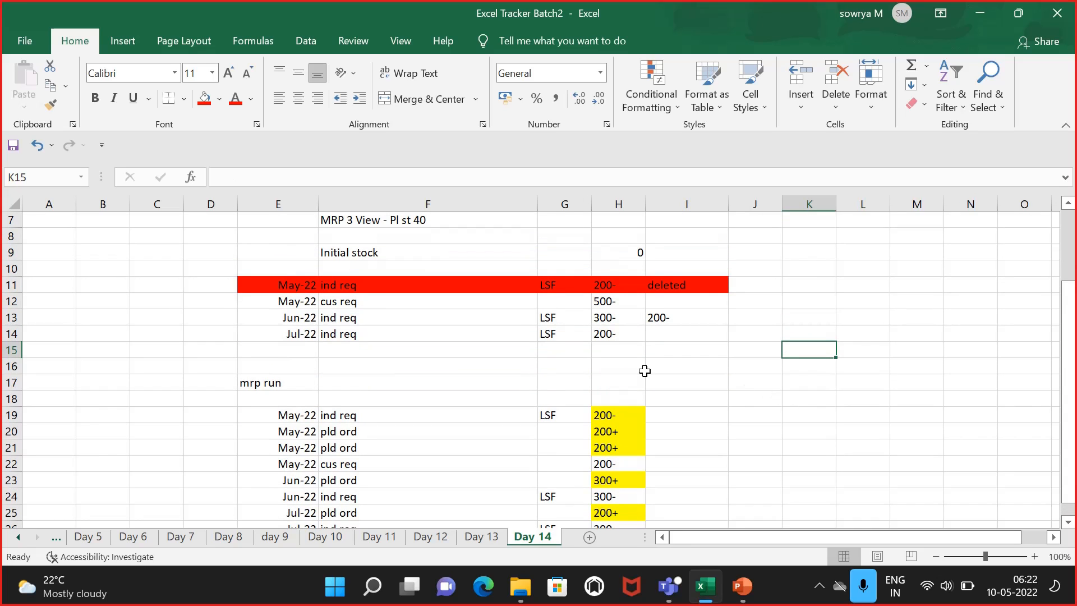
scroll(645, 370, down, 1)
scroll(644, 368, up, 1)
scroll(607, 337, down, 2)
click(682, 425)
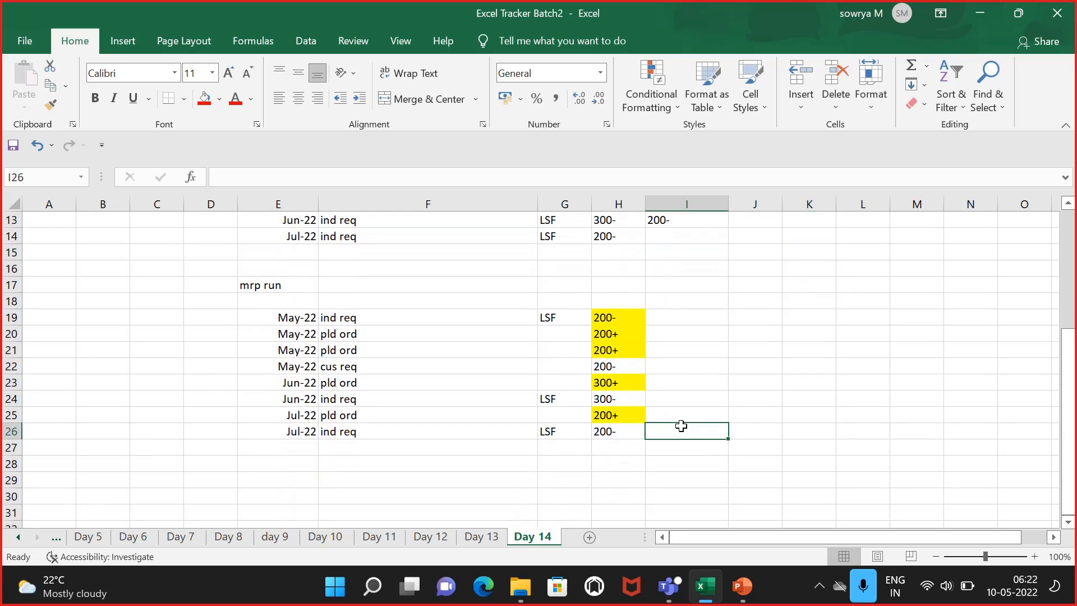
scroll(681, 376, down, 1)
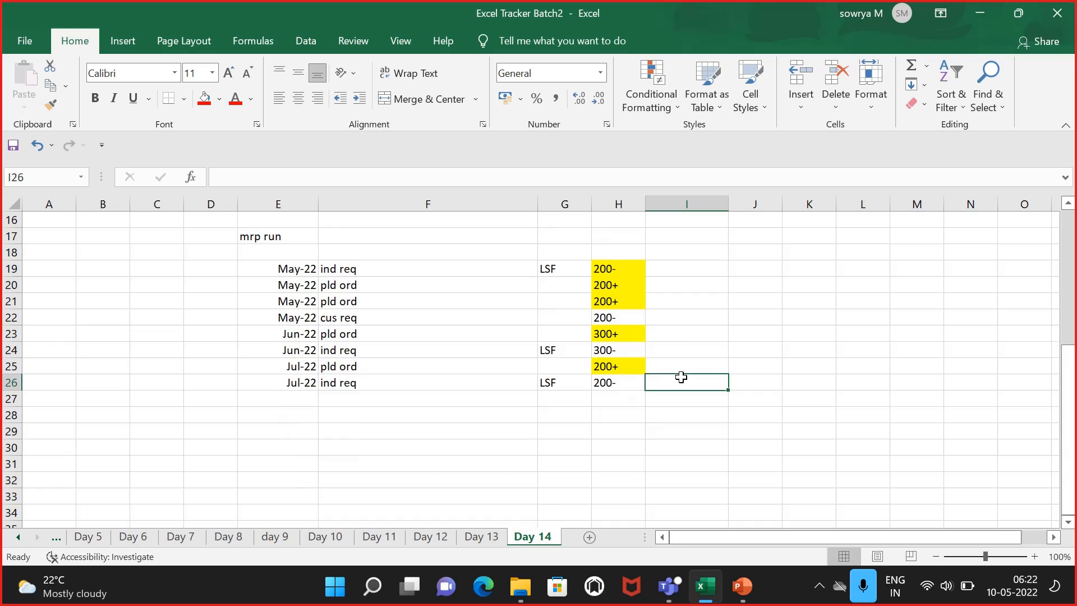
click(691, 318)
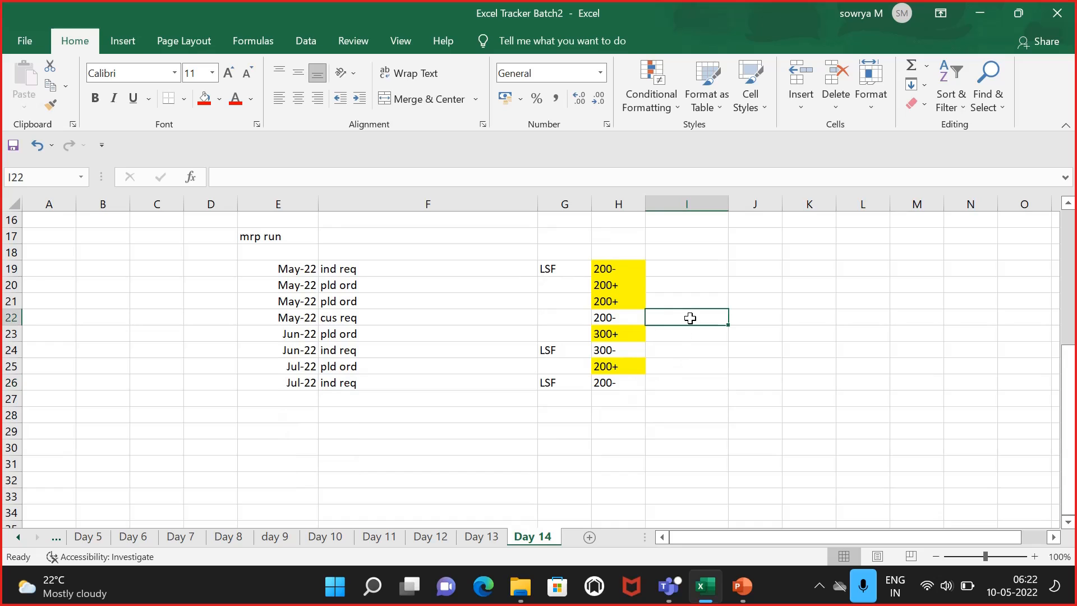
click(458, 471)
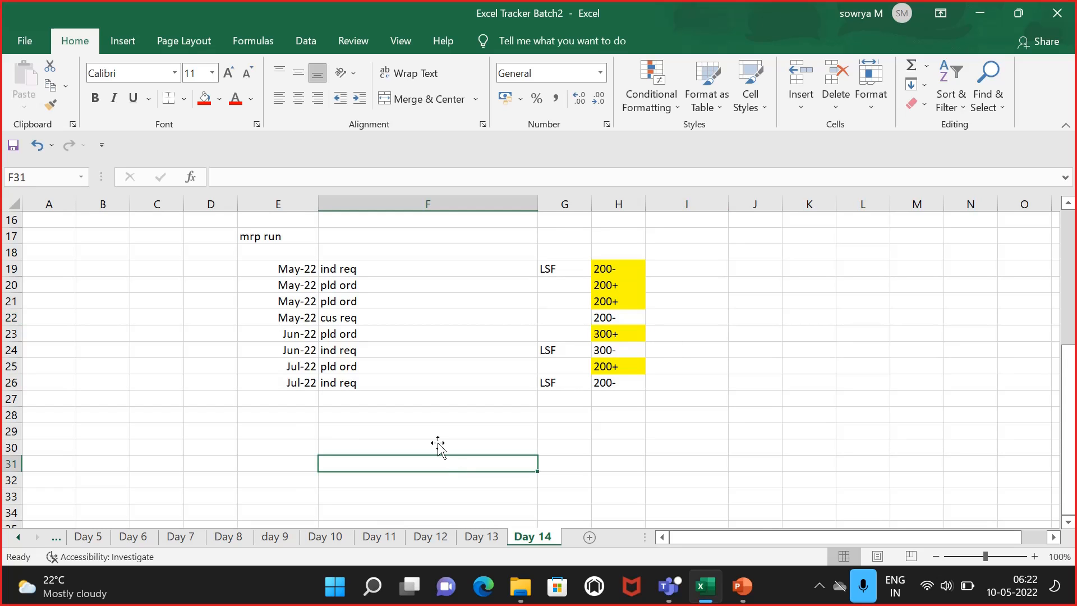
Step: Switch to Remote Desktop Connection and connect to the saved remote server
click(340, 578)
click(447, 85)
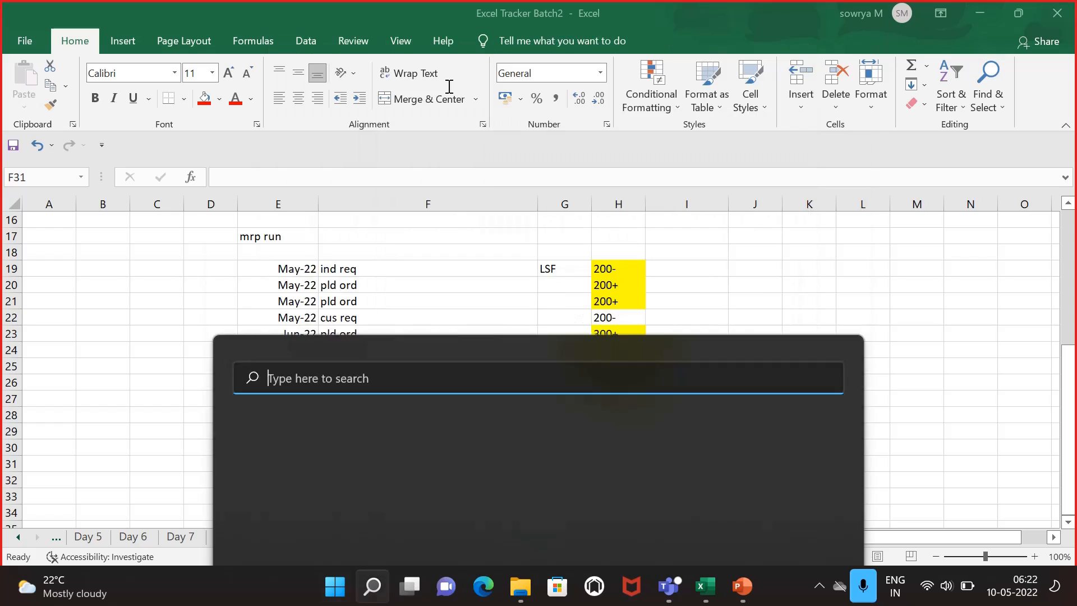
text(run)
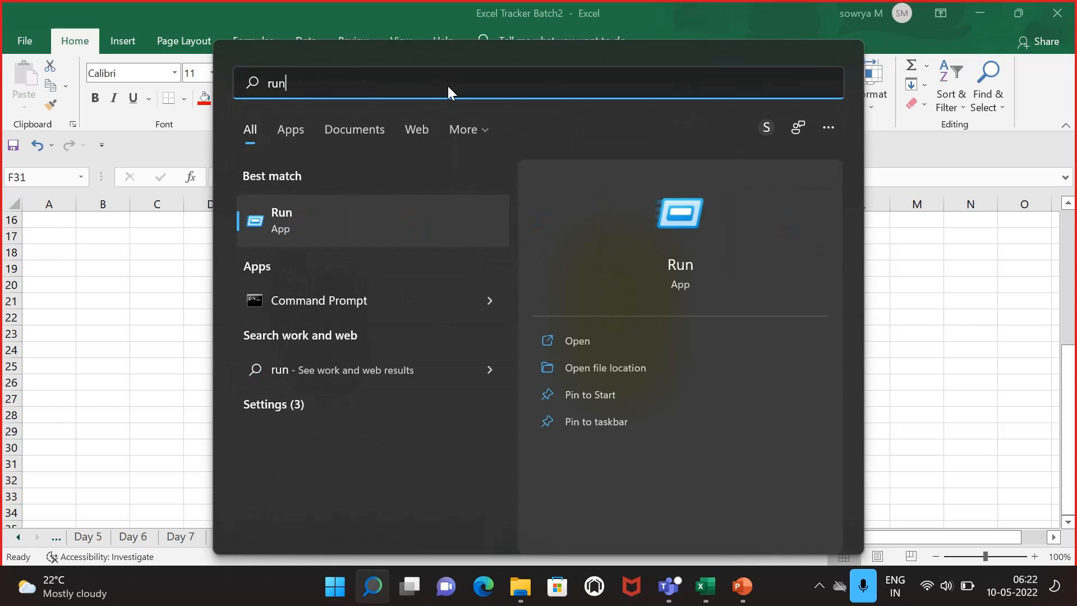
click(581, 338)
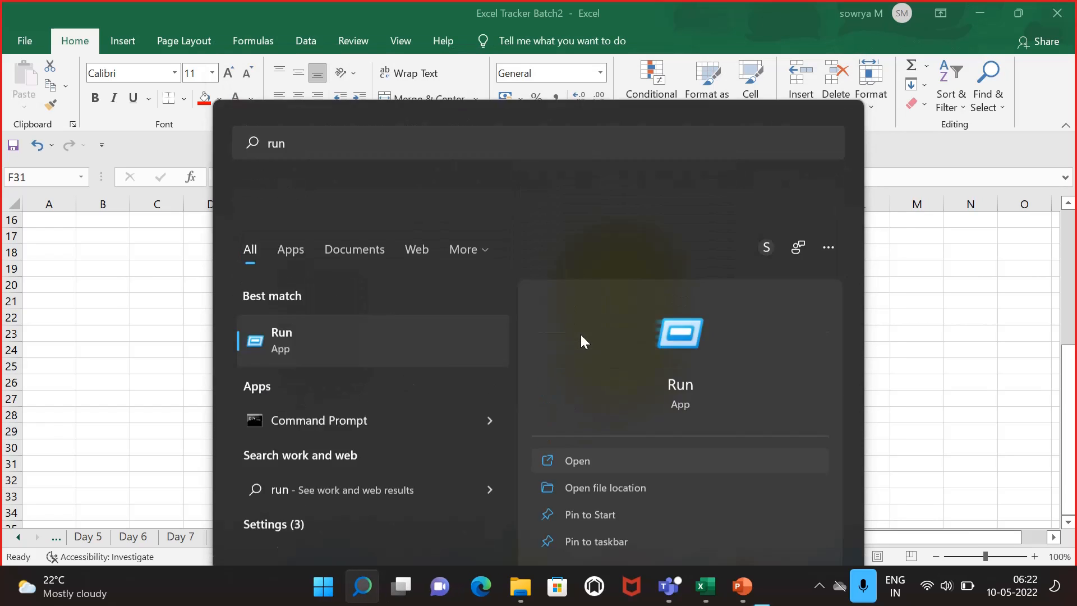
click(134, 527)
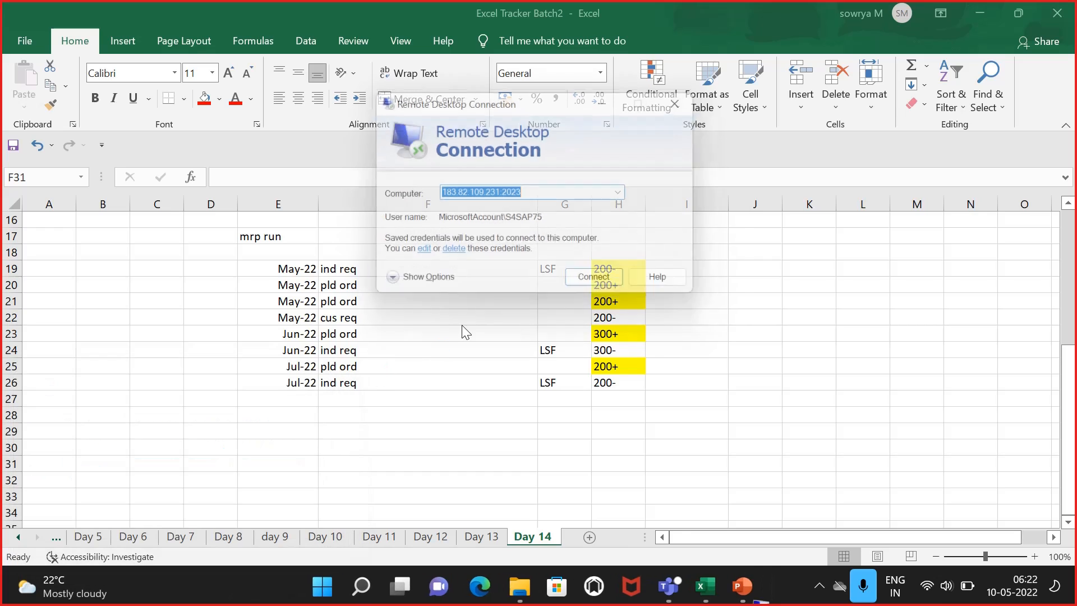
click(604, 286)
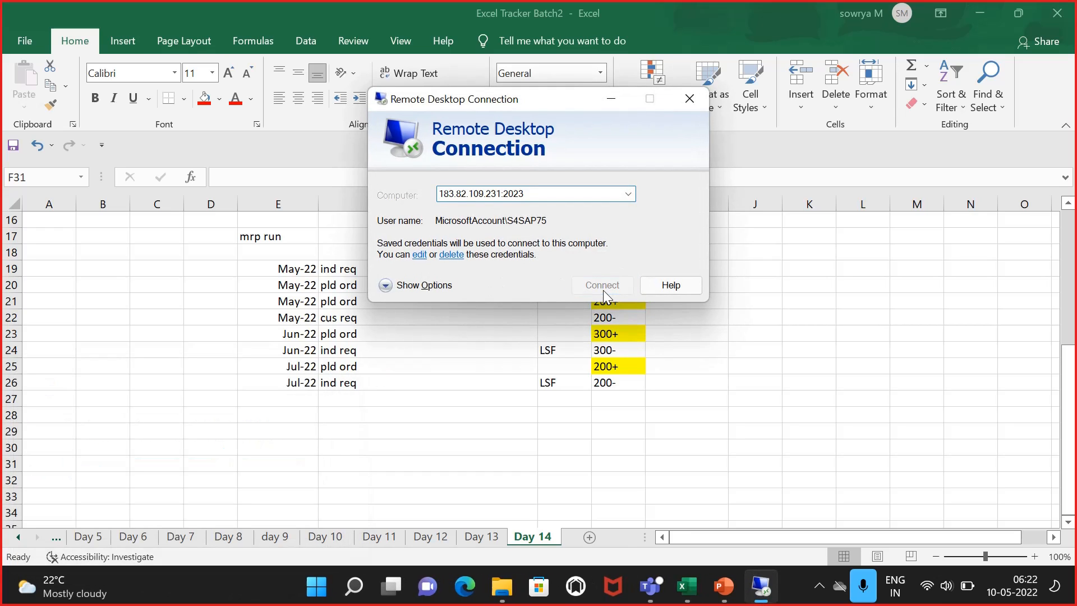
click(567, 345)
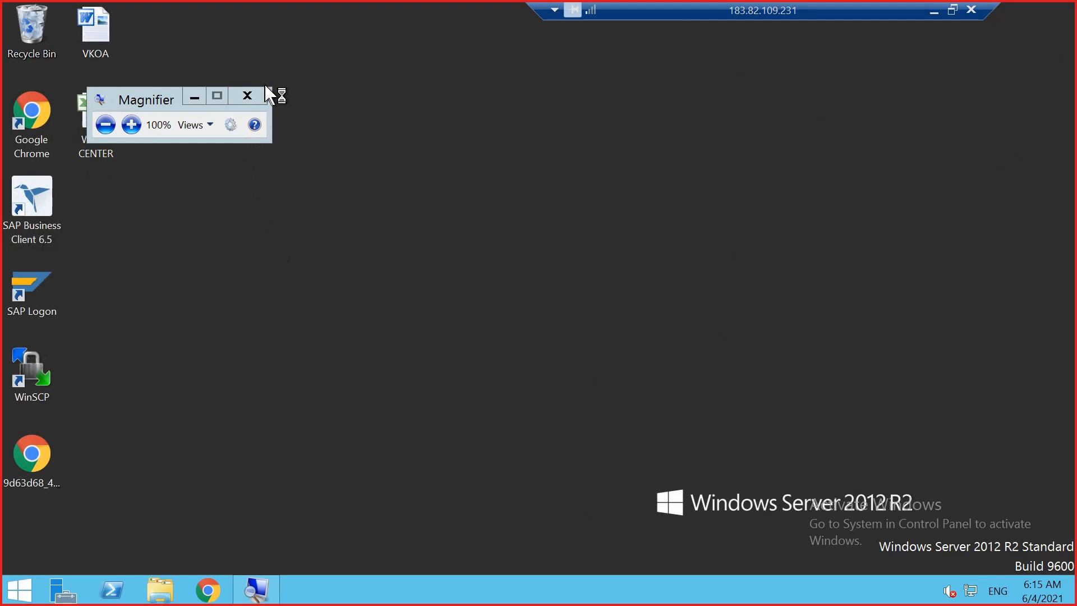
Step: Close the Magnifier and open the S4HANA system from SAP Logon
click(247, 95)
click(33, 286)
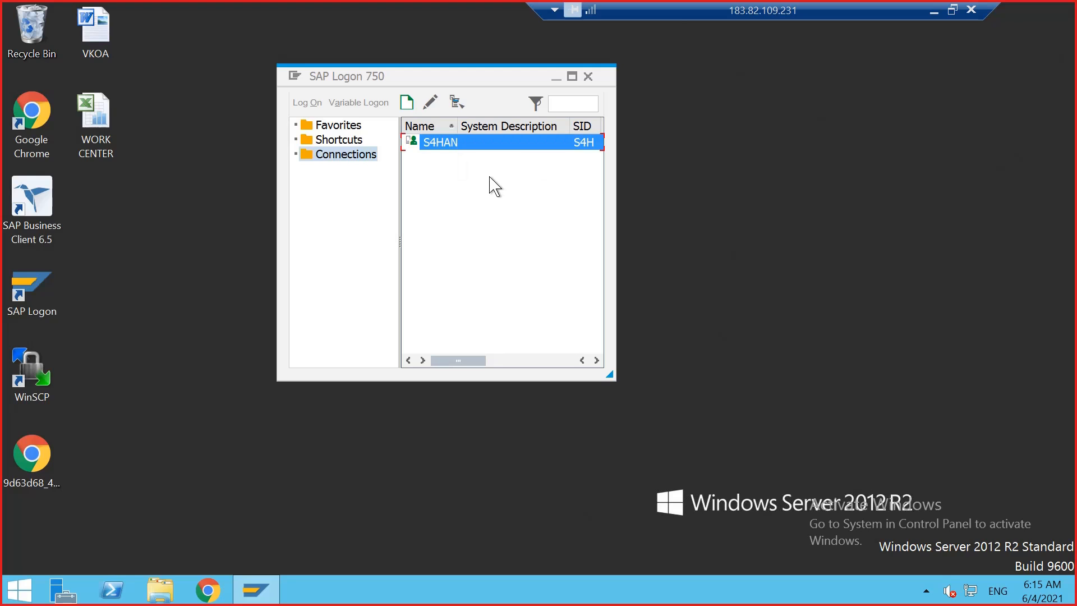
double_click(456, 146)
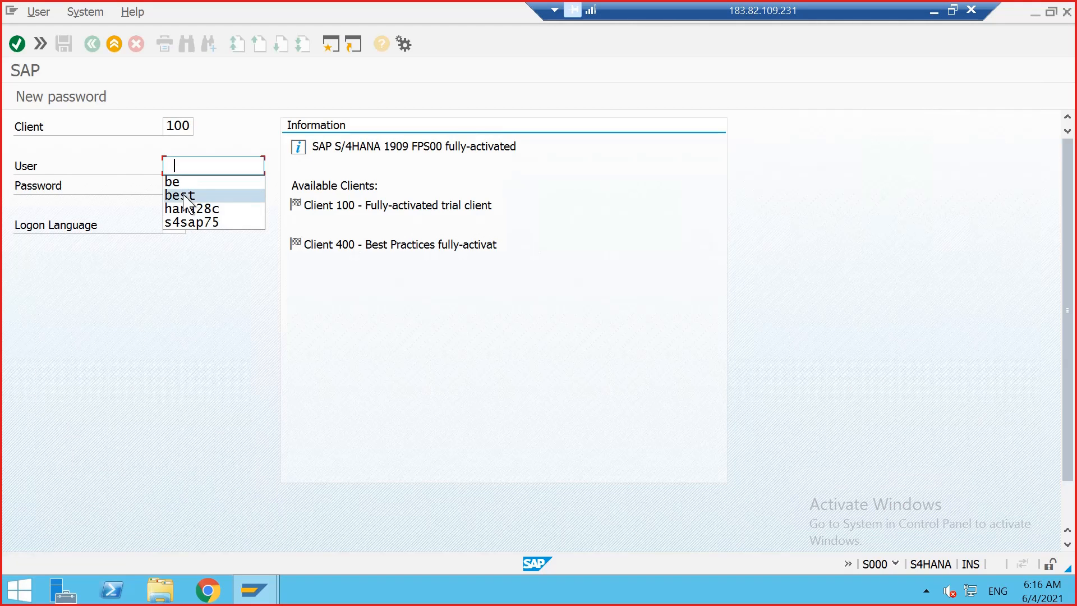
Step: Log on to client 100 with the saved user and the account password
click(186, 196)
click(208, 183)
text(*)
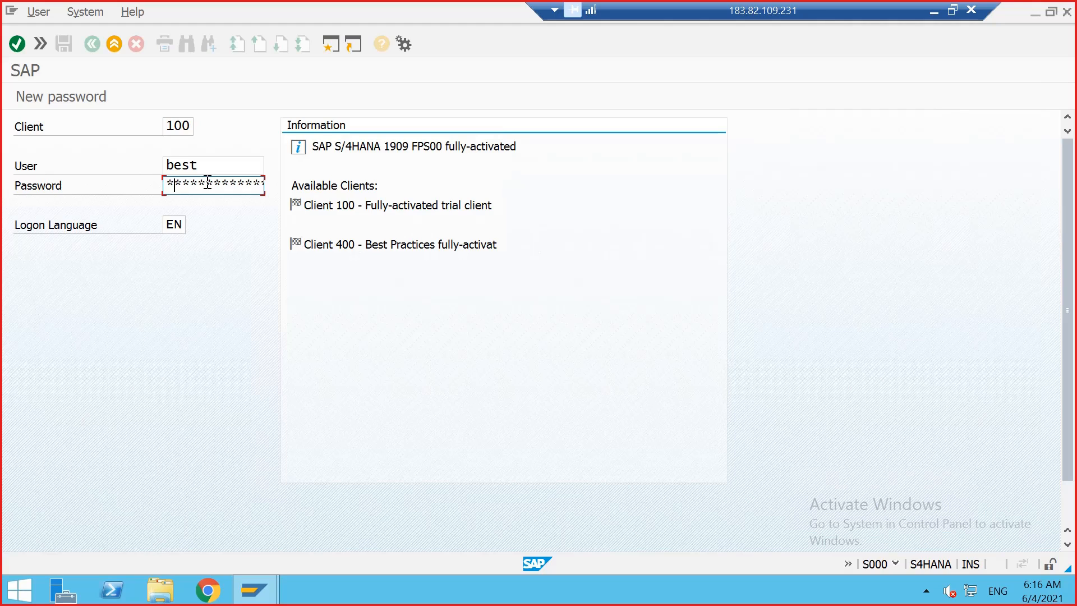
text(*******)
key(Return)
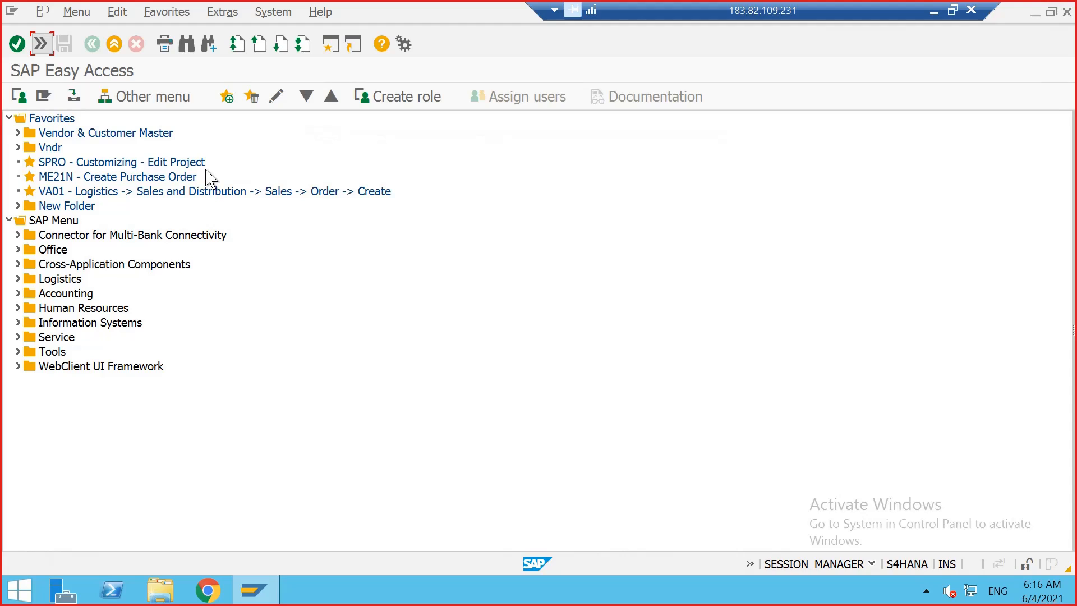
Step: Open transaction MM60 and set the plant to 1710
click(41, 44)
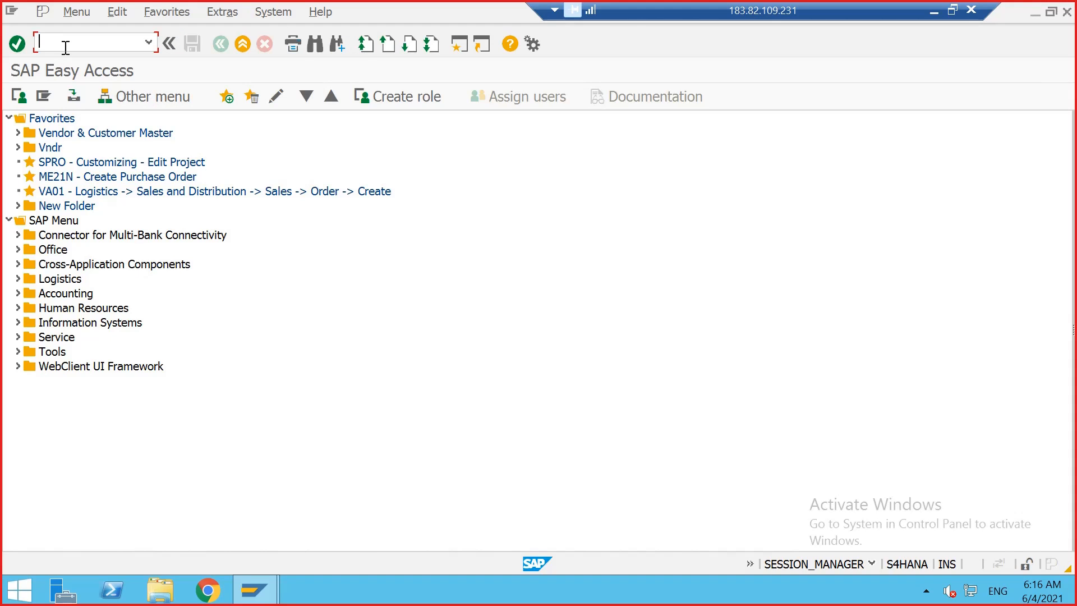
text(/NMM60)
key(Return)
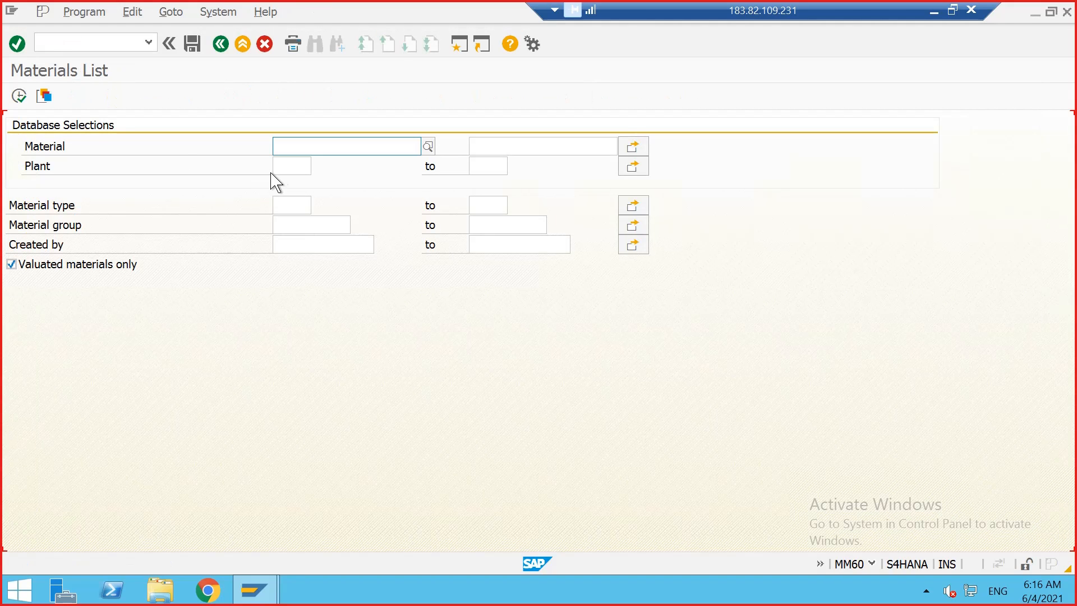
click(276, 169)
text(1)
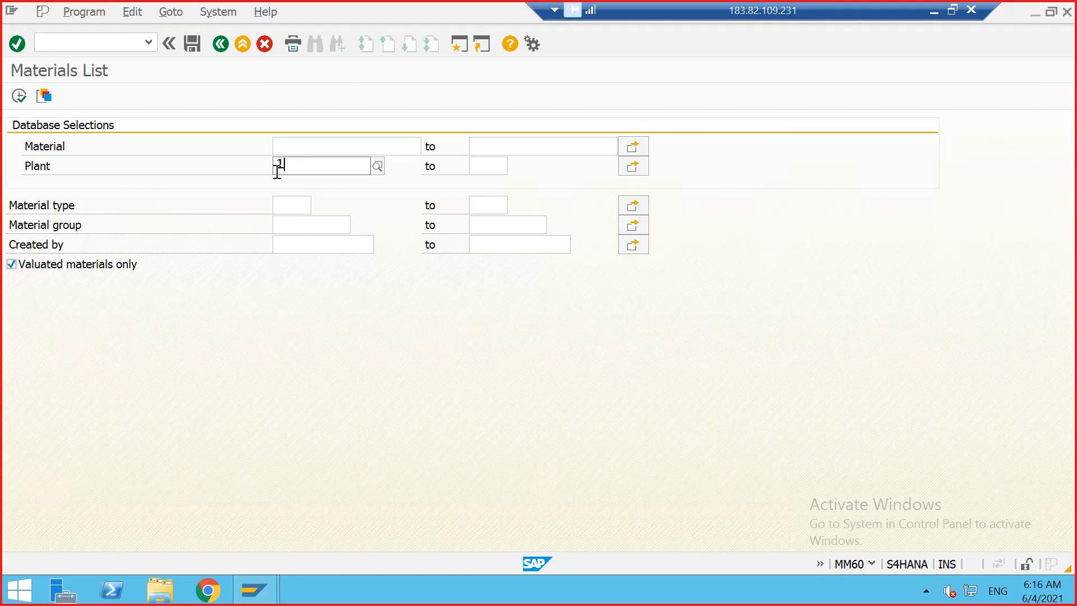
text(710)
key(Tab)
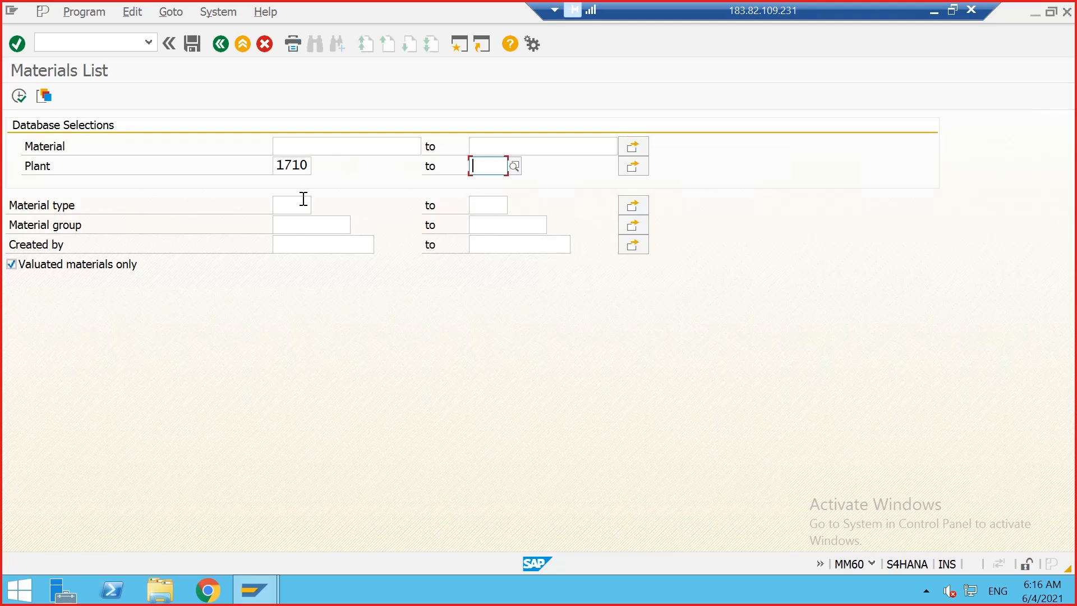
Step: Enter material 2973 and execute the materials list
click(303, 199)
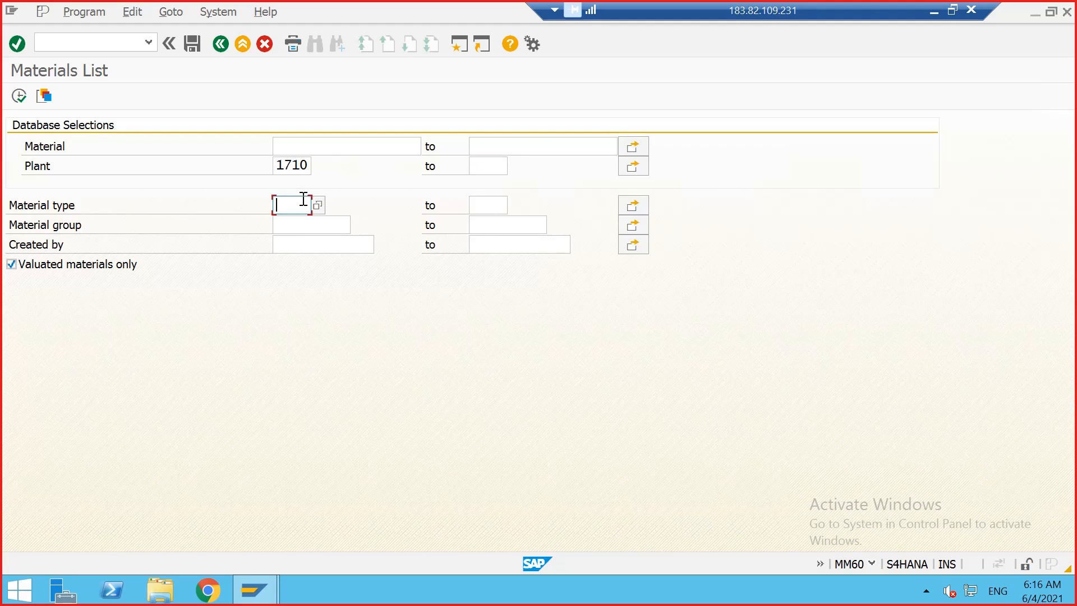
click(307, 145)
text(2)
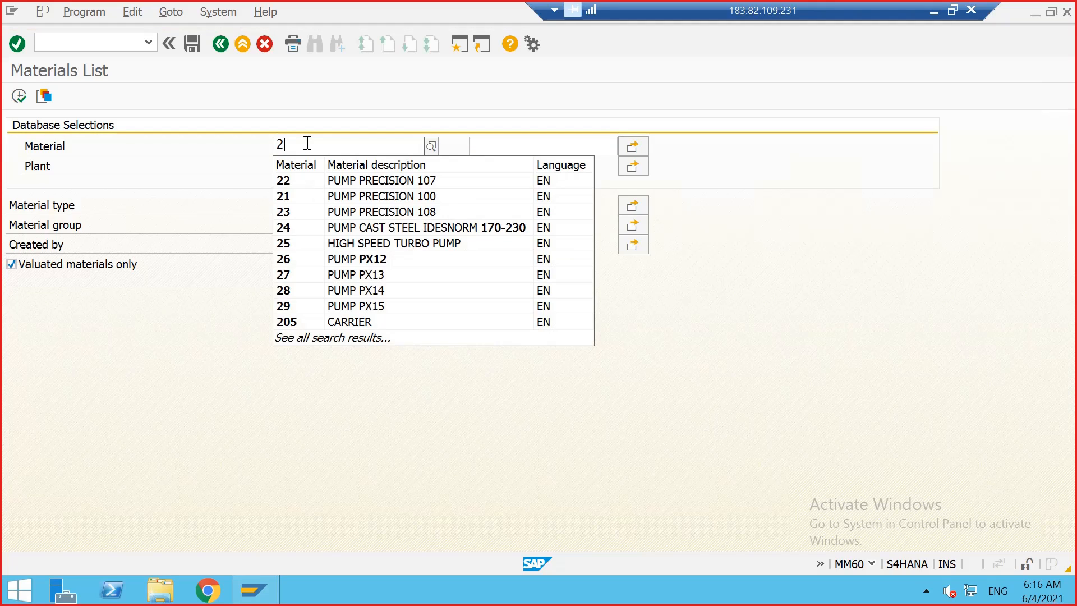
text(973)
key(Return)
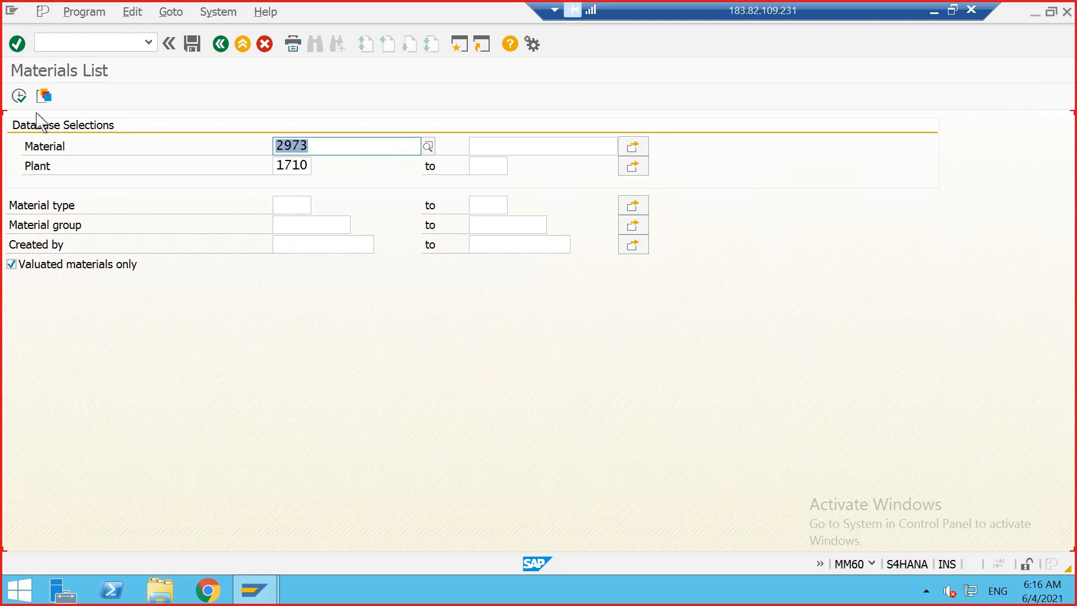
click(19, 96)
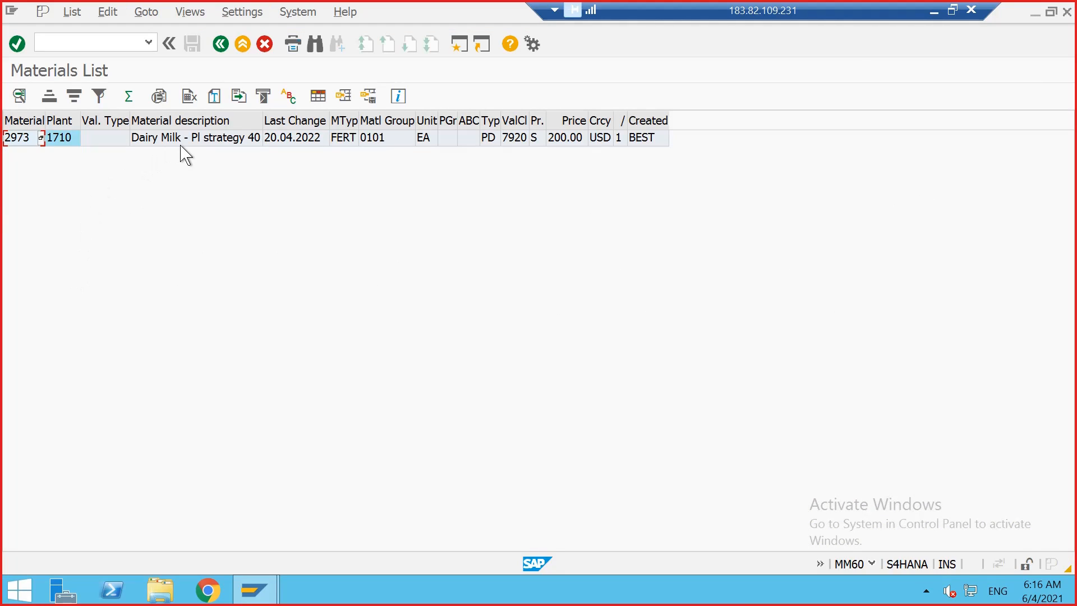
Step: Open material 2973 in Display Material with transaction MM03
click(23, 140)
click(23, 140)
click(49, 38)
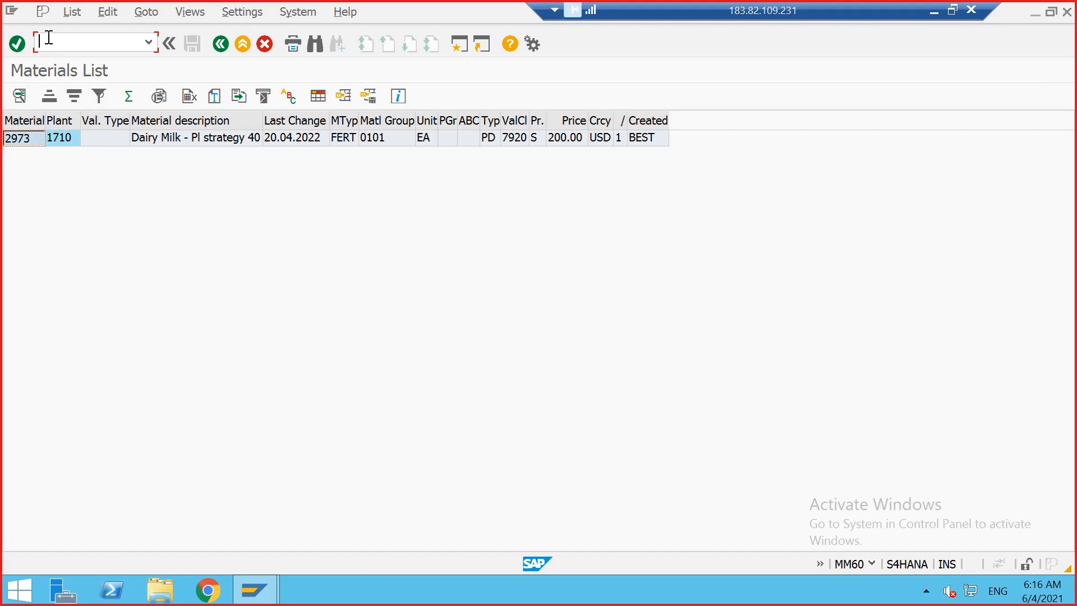
text(/NMM03)
key(Return)
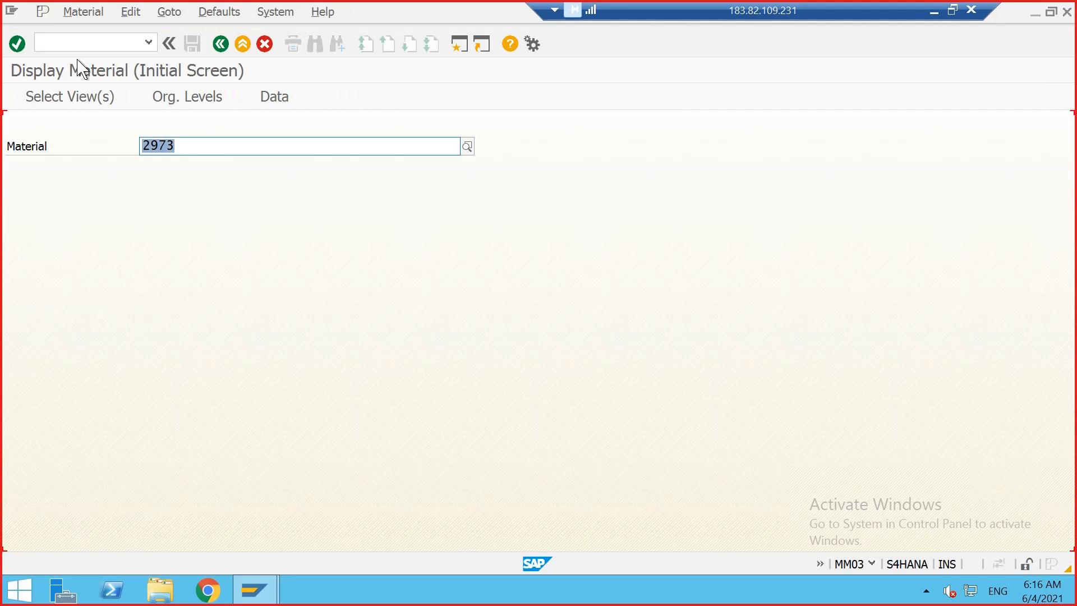
key(Return)
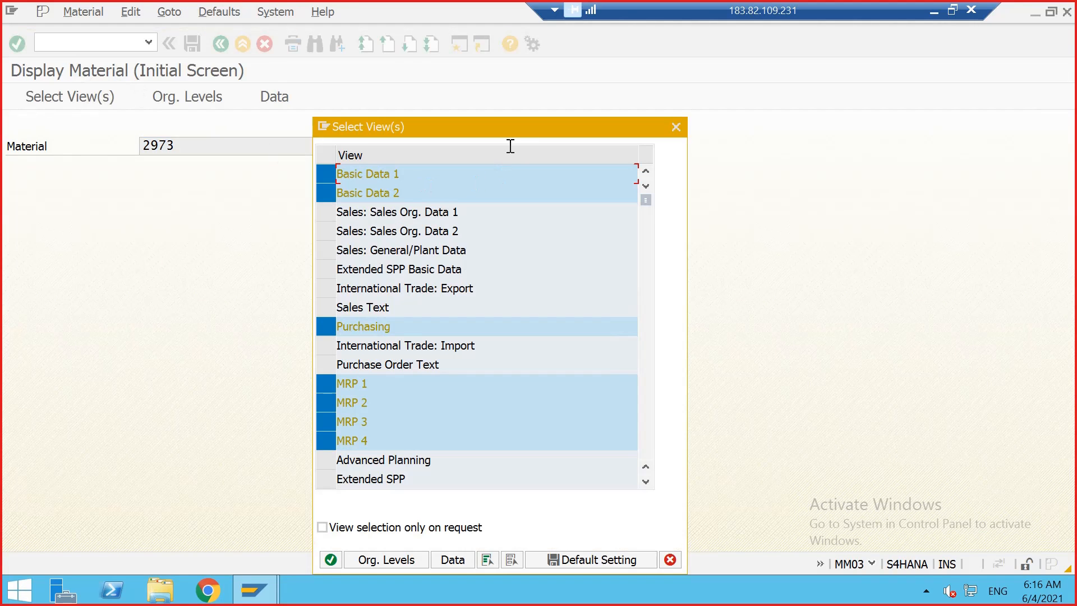
Step: Add the Work Scheduling view to the selected views and confirm to display the material
drag(511, 130, 530, 88)
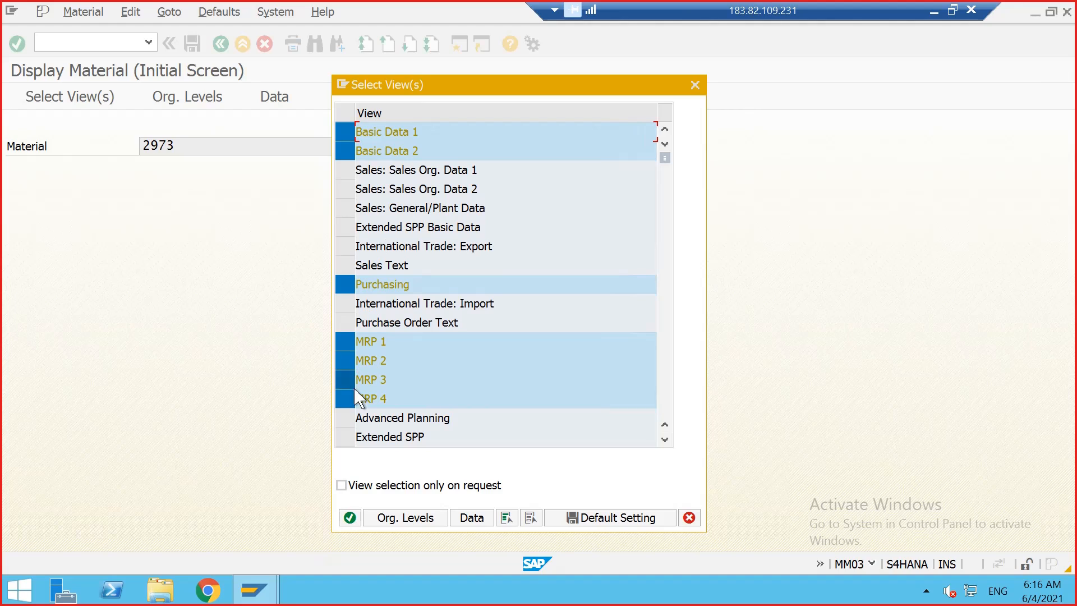
scroll(360, 414, down, 2)
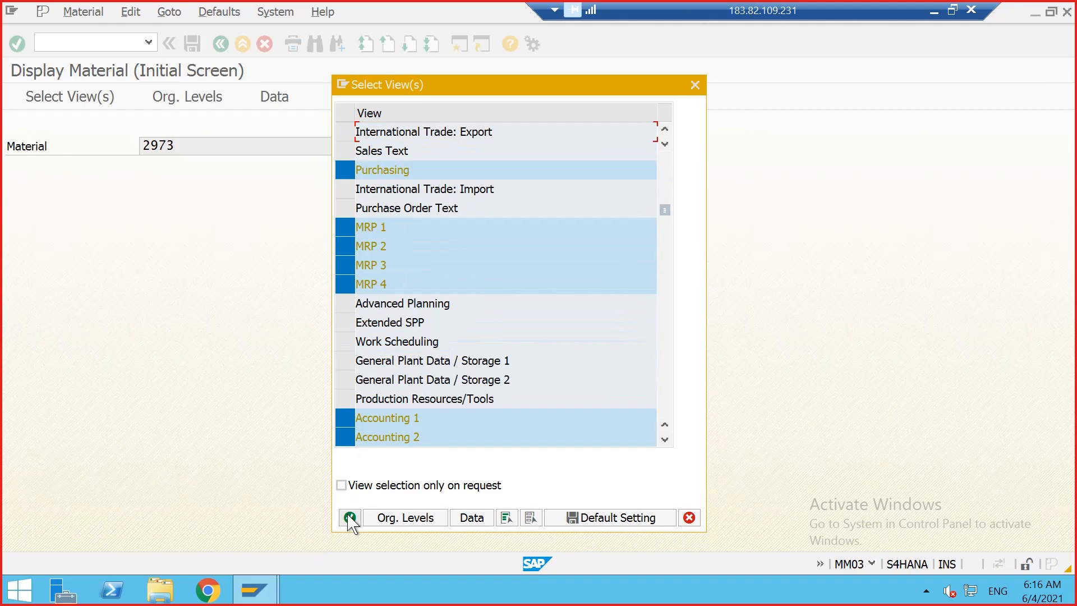
click(344, 341)
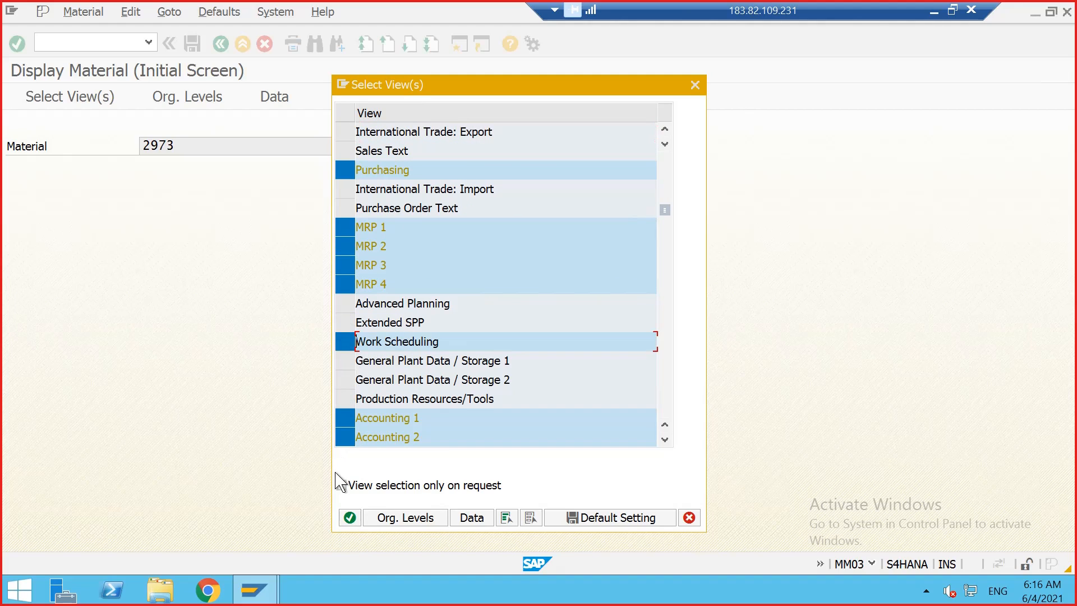
click(350, 517)
click(478, 306)
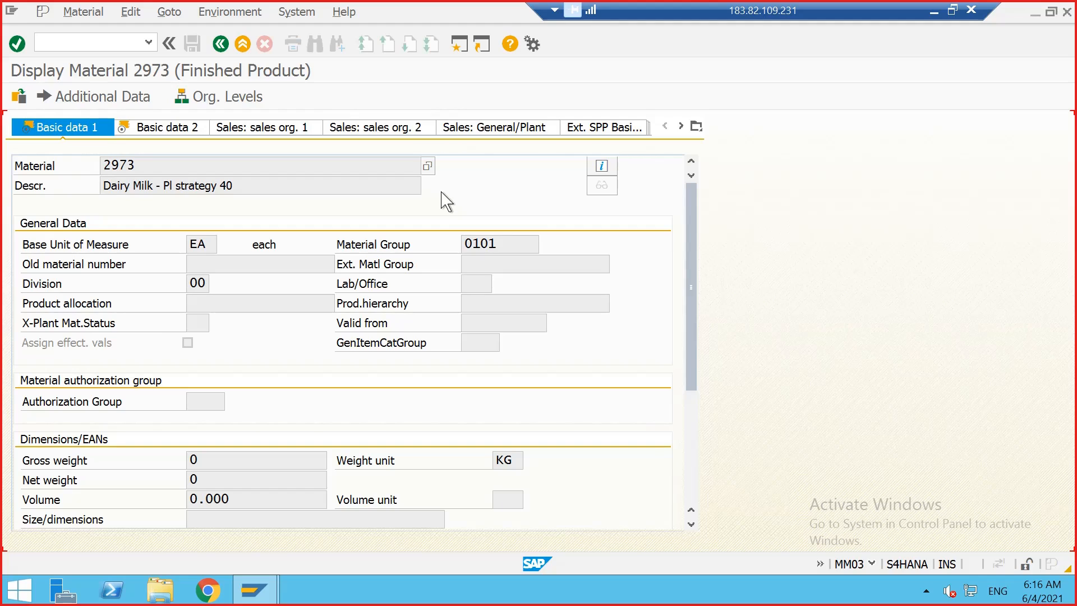
Step: Set the organizational levels to sales organization 1710 and distribution channel 10 to show the sales views
click(681, 125)
click(681, 126)
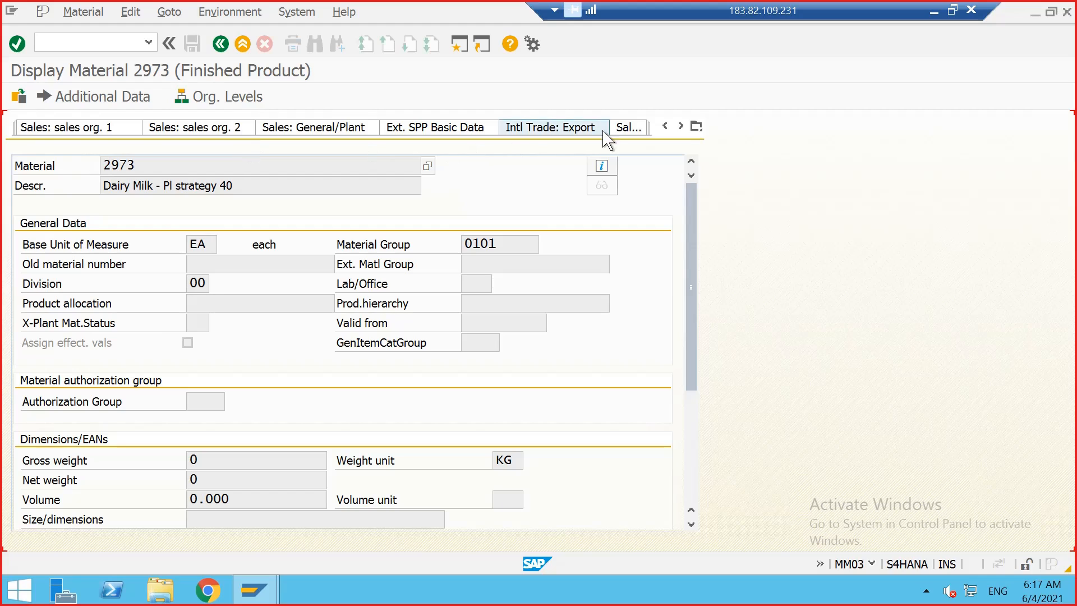
click(665, 126)
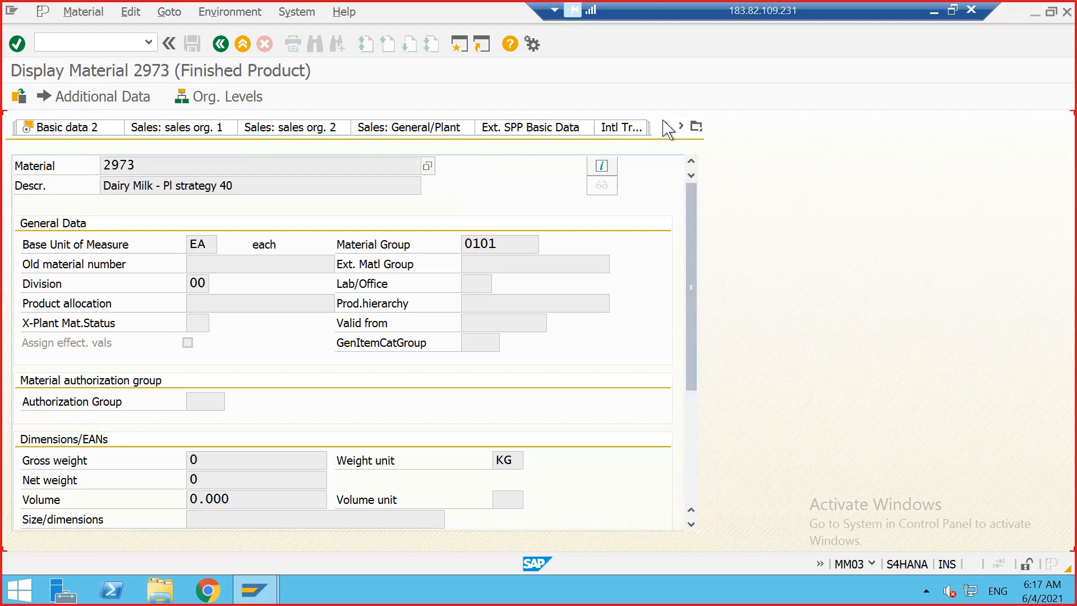
click(665, 123)
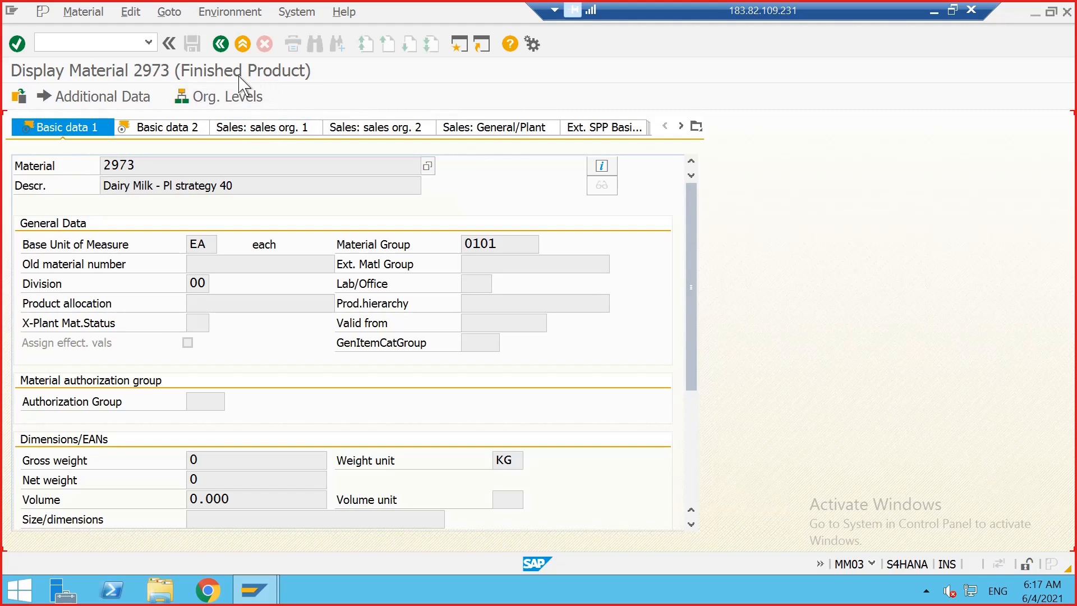
click(344, 131)
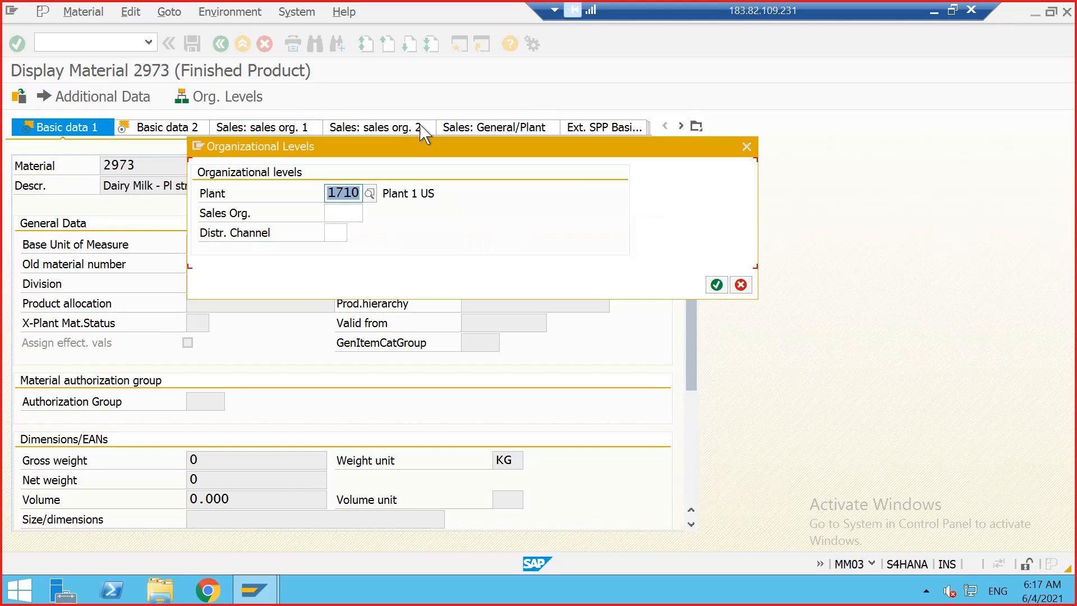
click(354, 212)
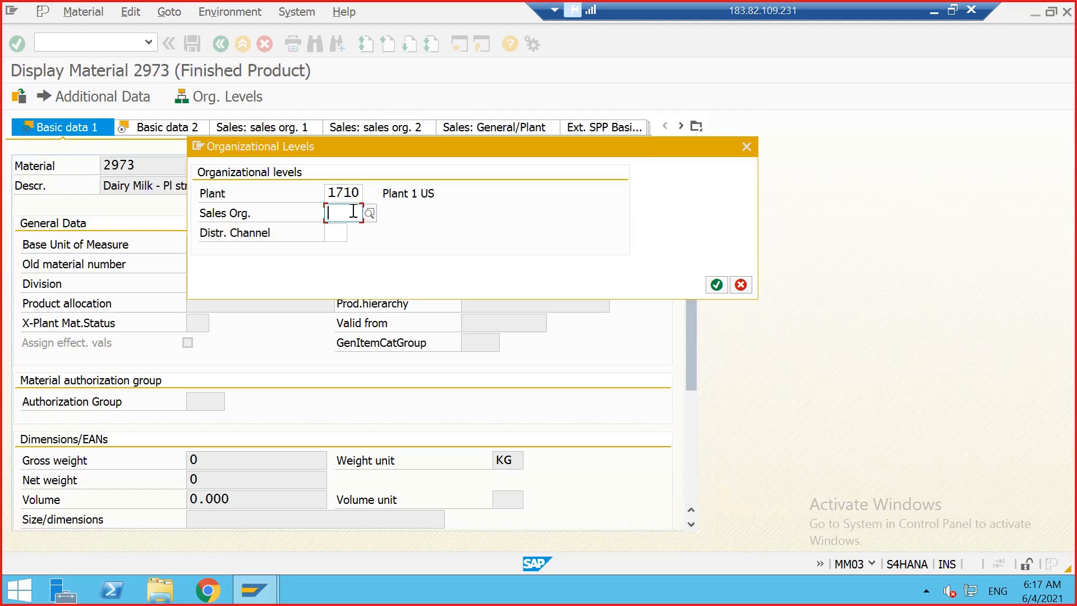
text(1710)
key(Tab)
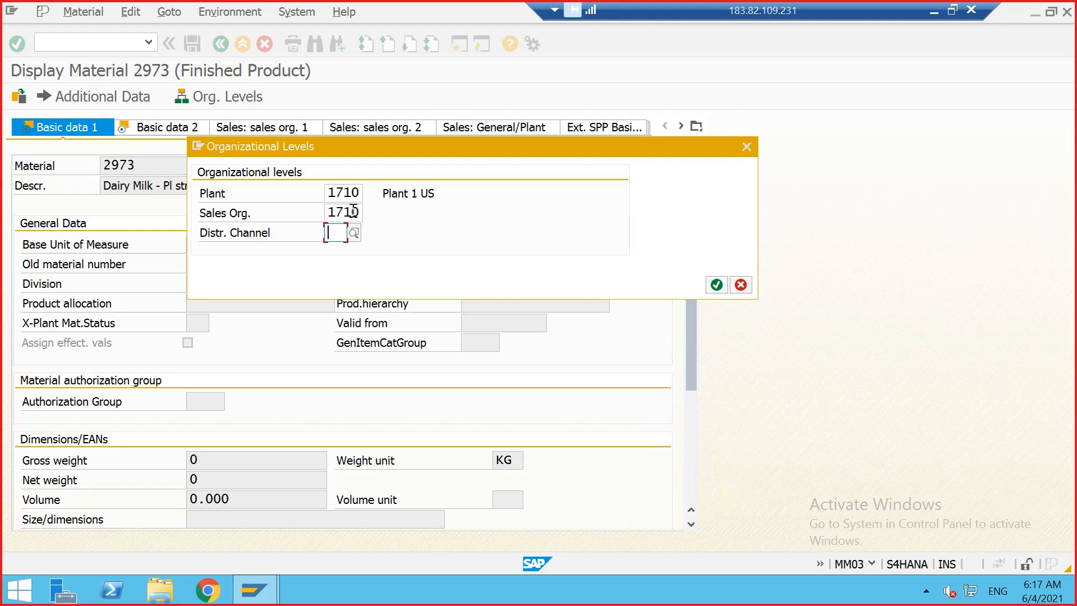
text(10)
key(Return)
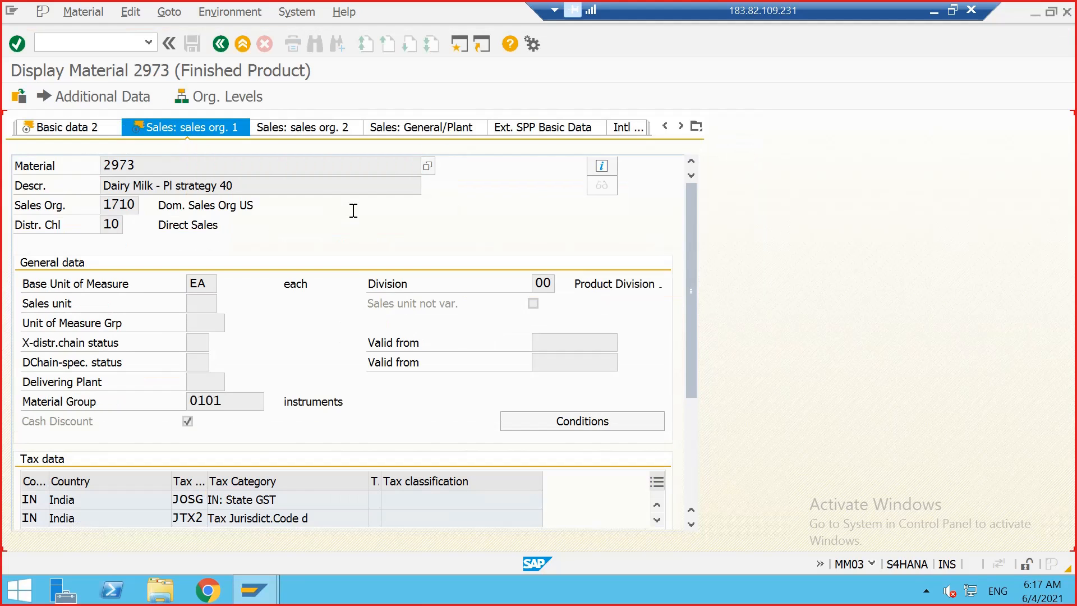
Step: Review the sales views and the MRP 1 view, including the list of available MRP types
click(293, 138)
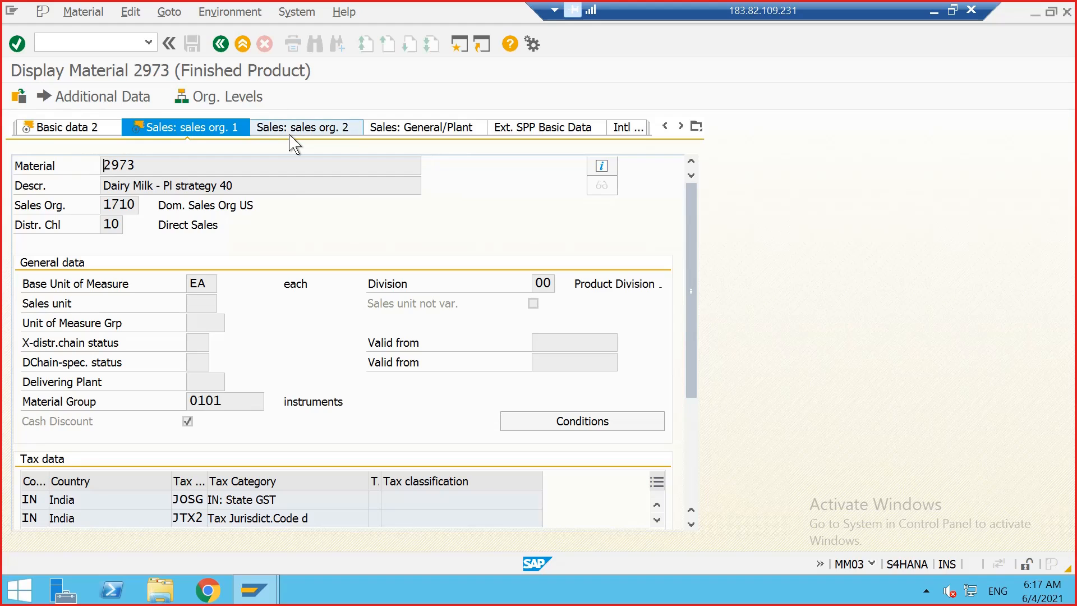
click(348, 137)
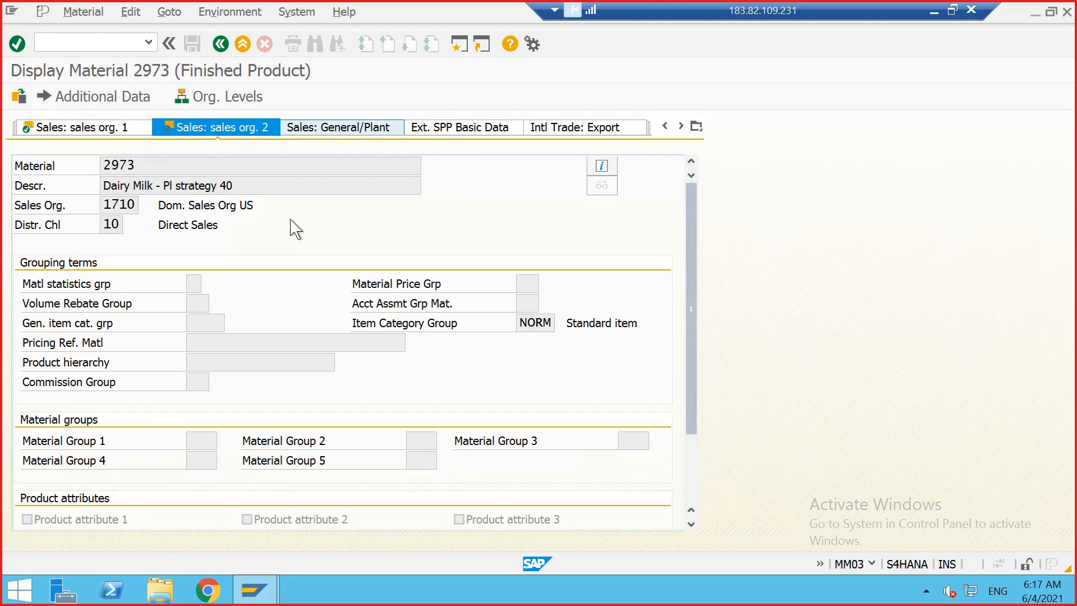
drag(109, 446, 137, 446)
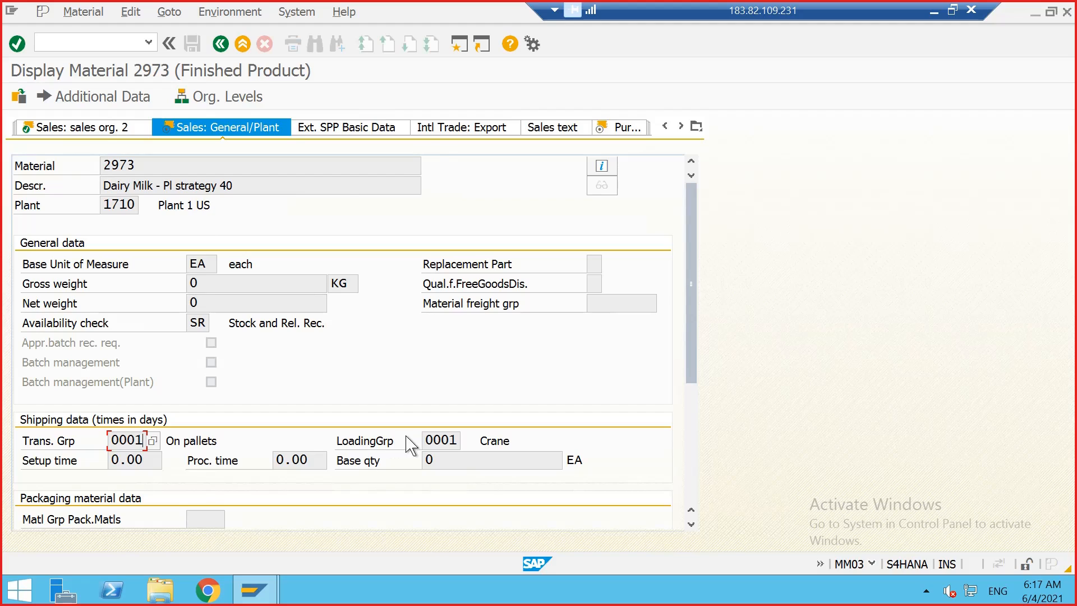
click(444, 440)
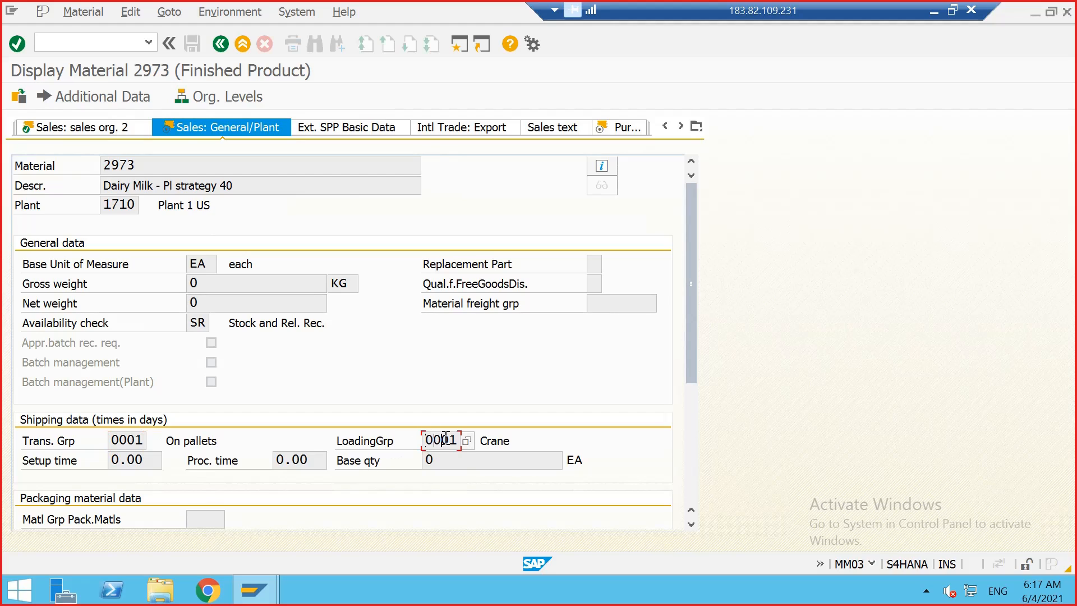
click(681, 126)
click(682, 127)
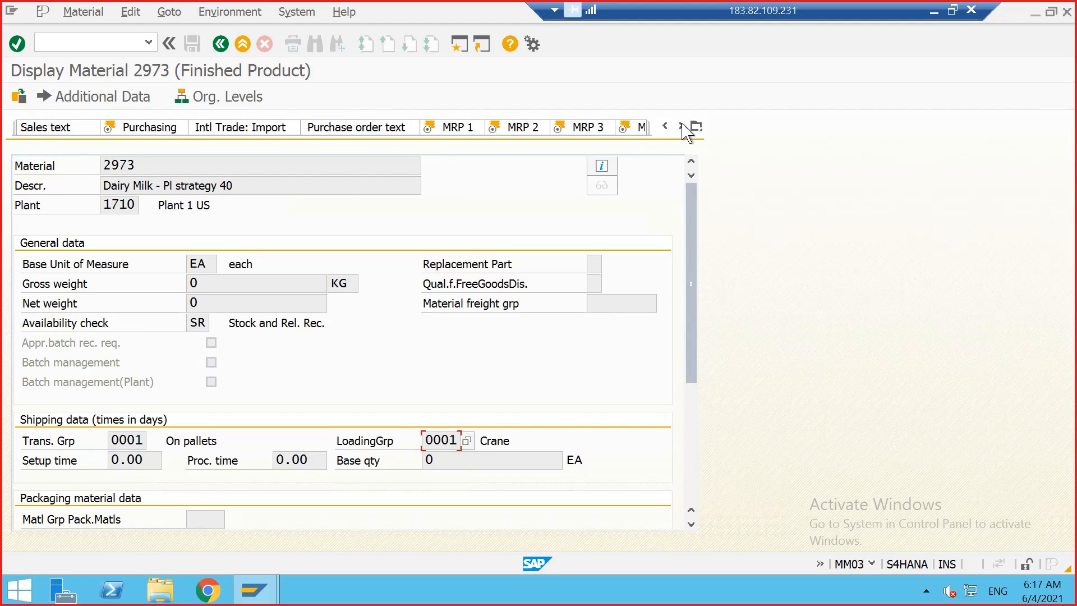
click(681, 126)
click(394, 127)
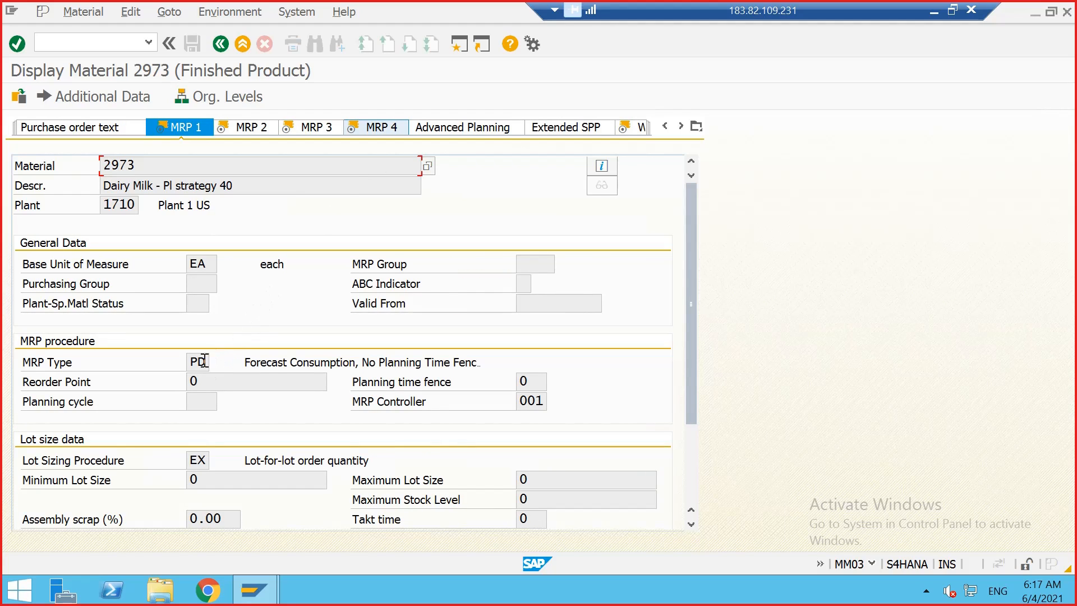
scroll(203, 363, down, 1)
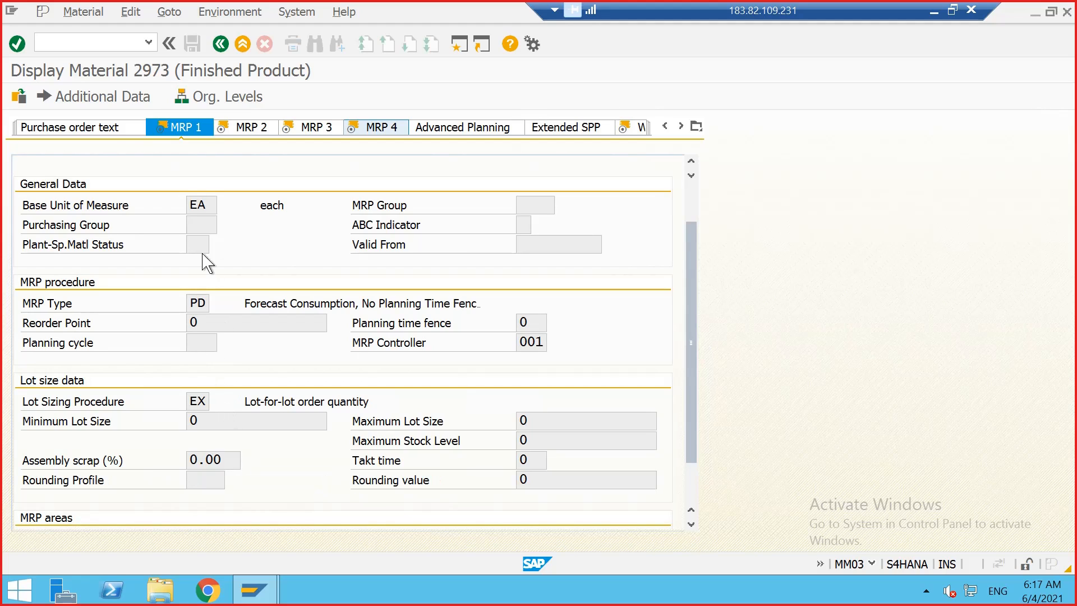
click(216, 304)
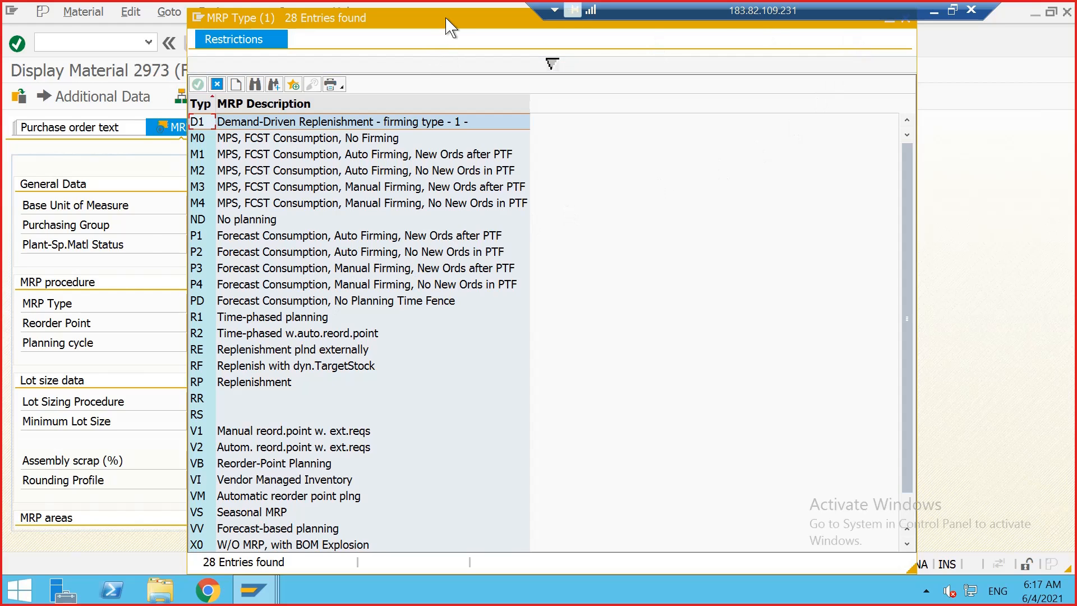
drag(446, 18, 414, 106)
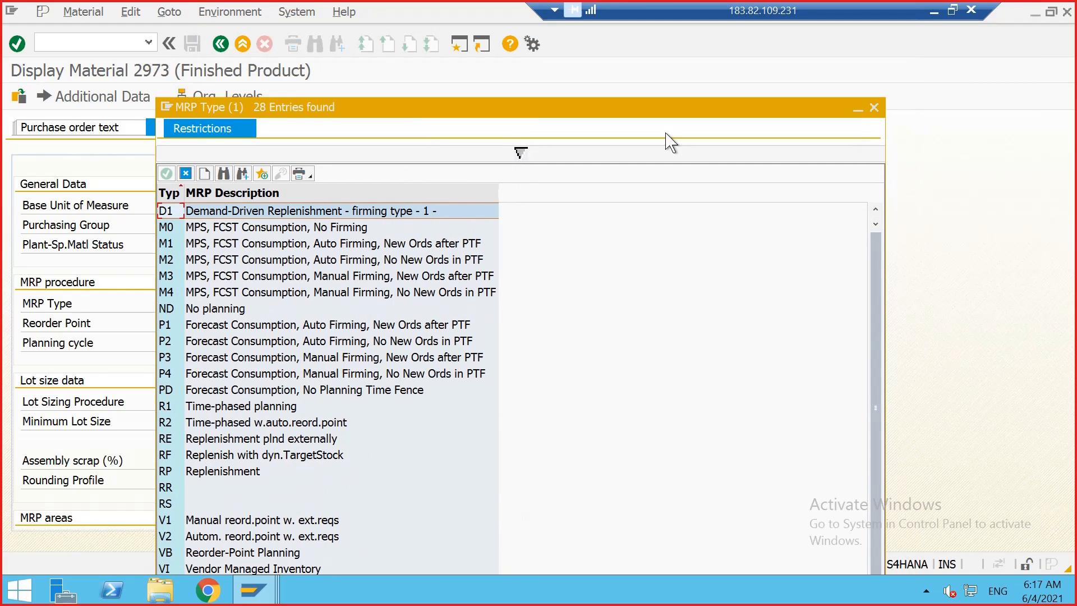
click(874, 108)
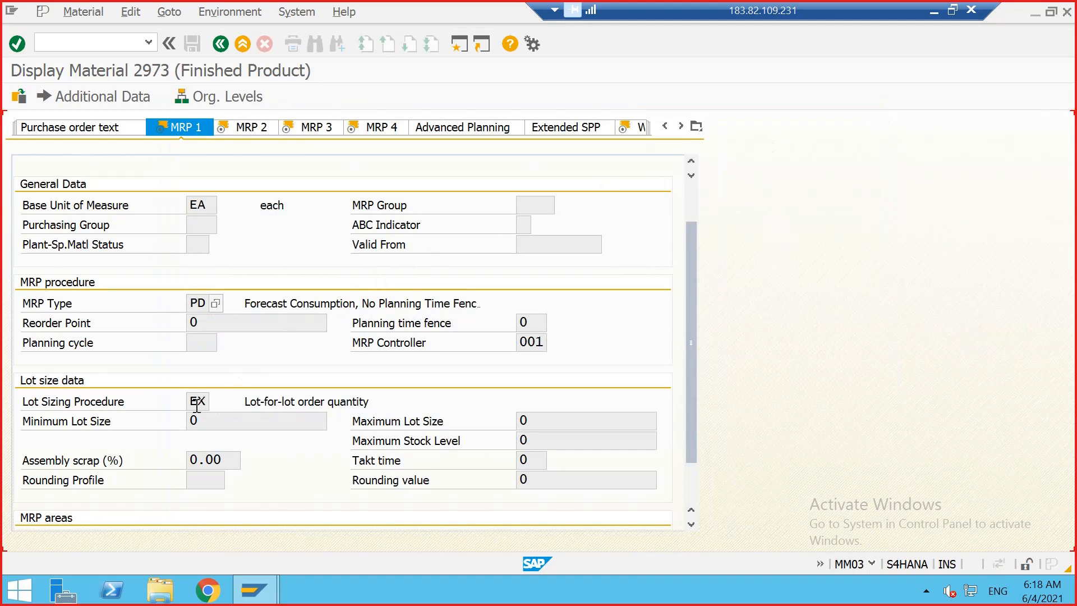
Step: Review the MRP 2, MRP 3 strategy group and consumption settings, MRP 4 and the remaining views
click(251, 127)
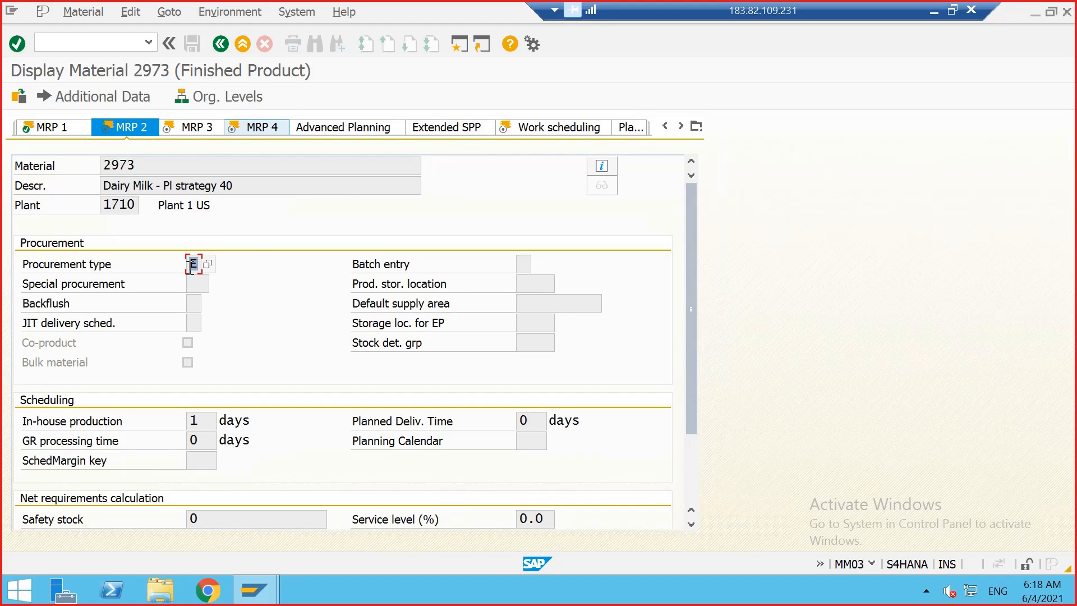
click(214, 127)
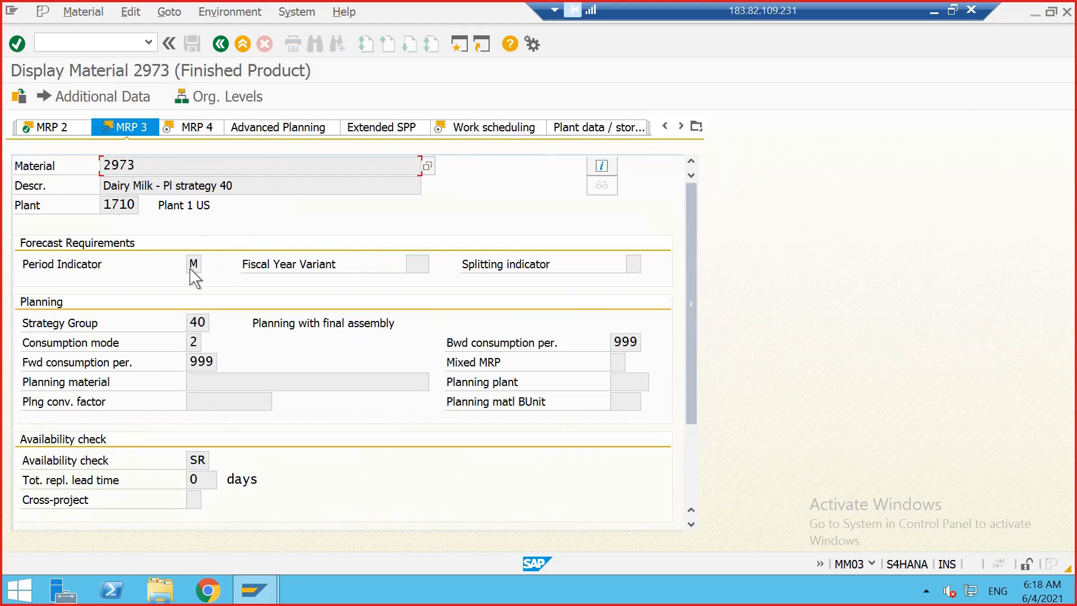
click(188, 322)
double_click(193, 341)
click(216, 362)
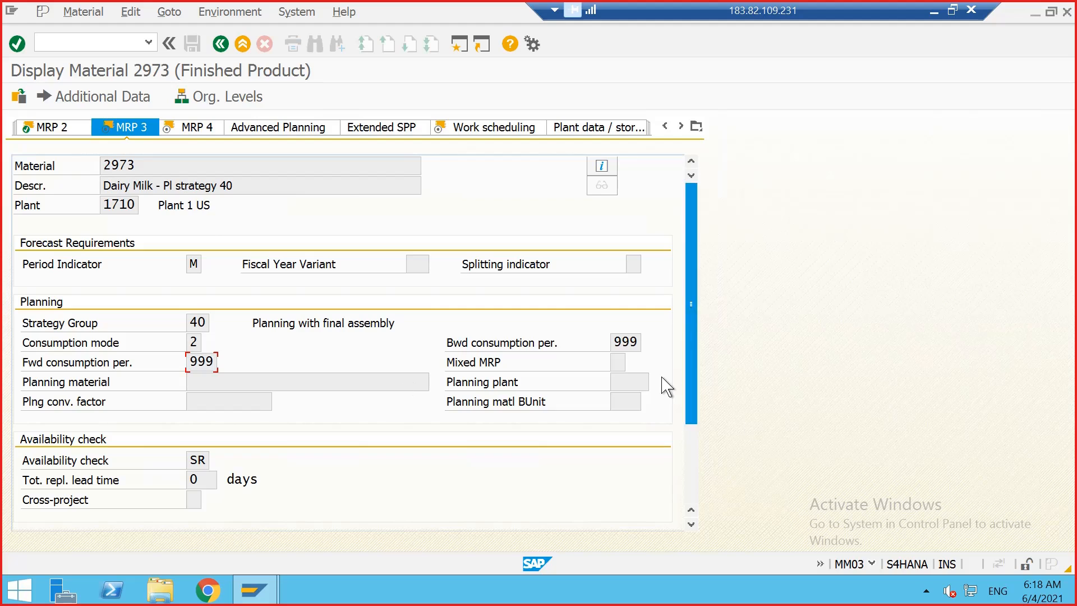
drag(617, 340, 638, 340)
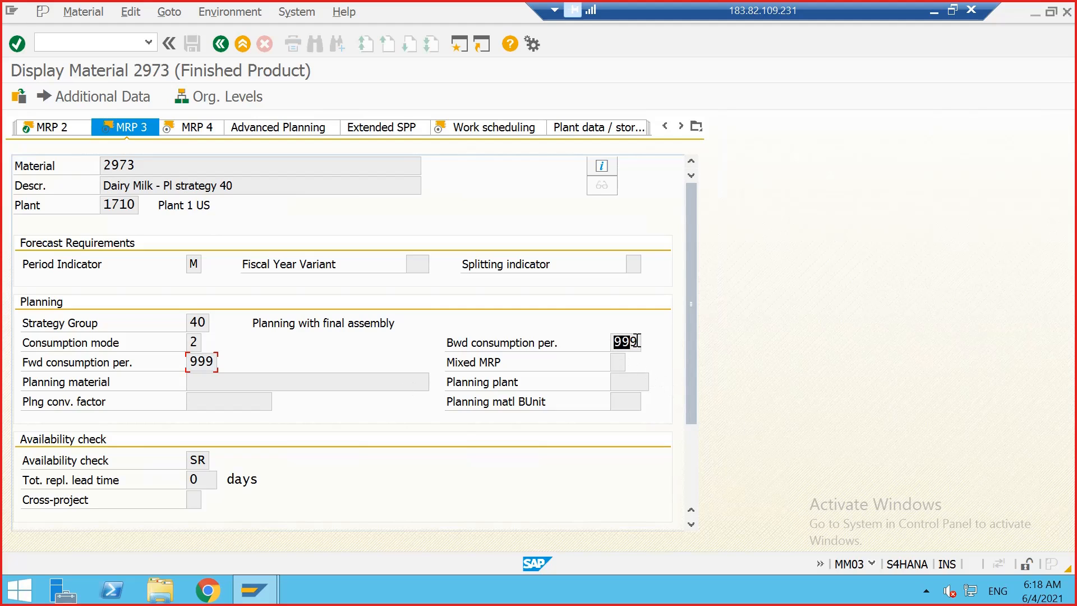
click(638, 341)
click(209, 128)
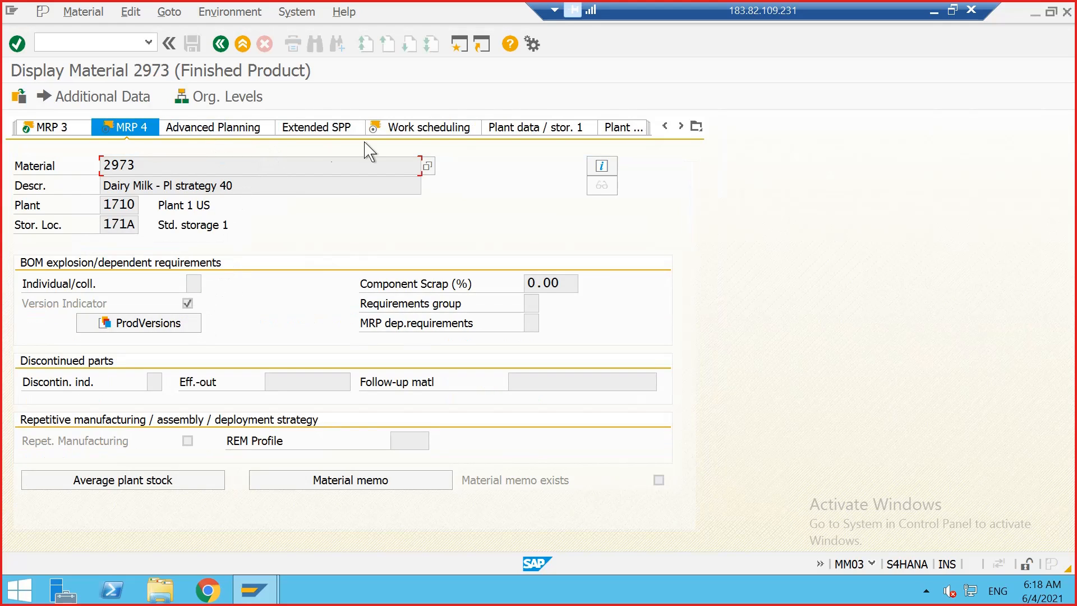
click(680, 127)
click(680, 127)
click(680, 126)
click(680, 127)
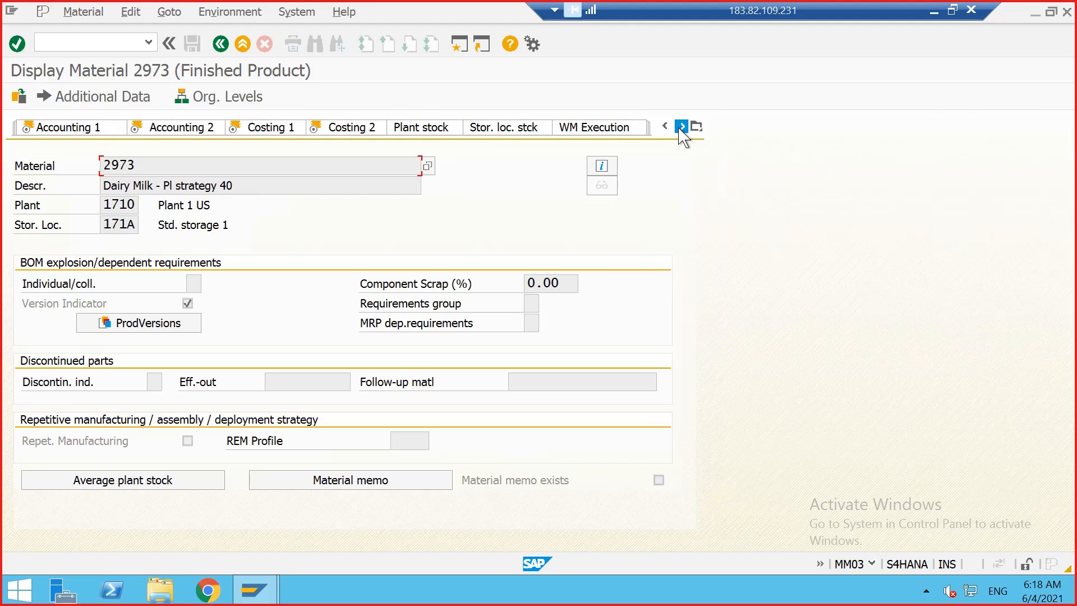
Step: Open the stock/requirements list with transaction MD04 for material 2973 in plant 1710
click(108, 44)
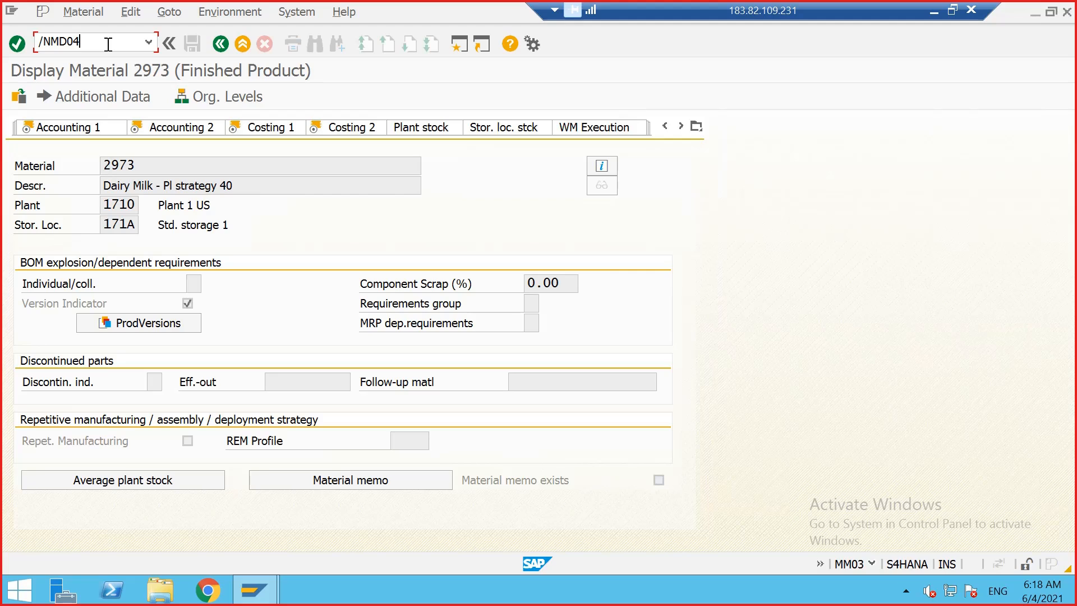
key(Return)
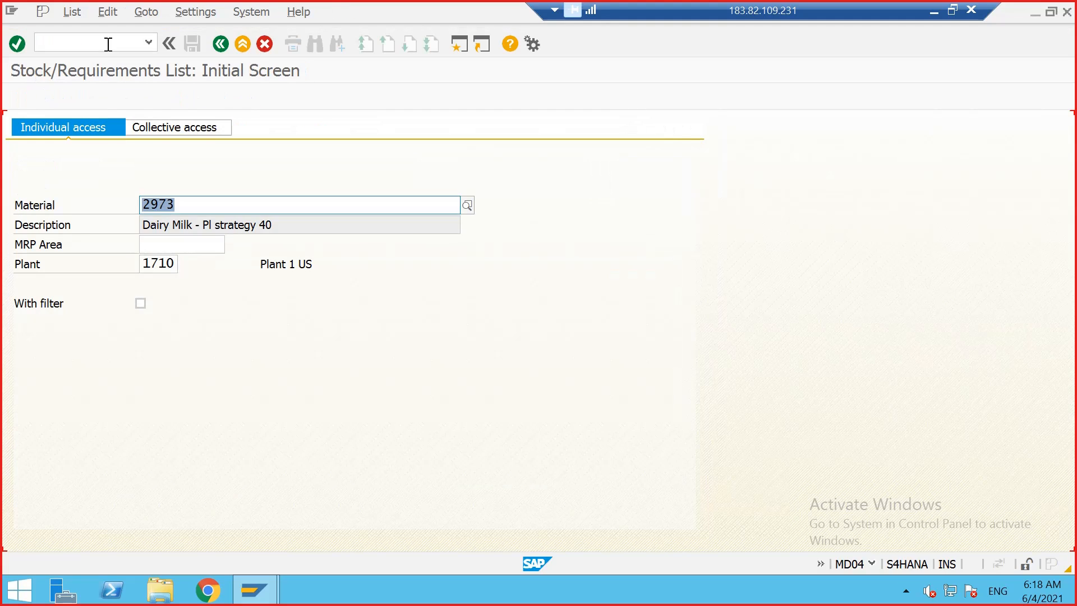
key(Return)
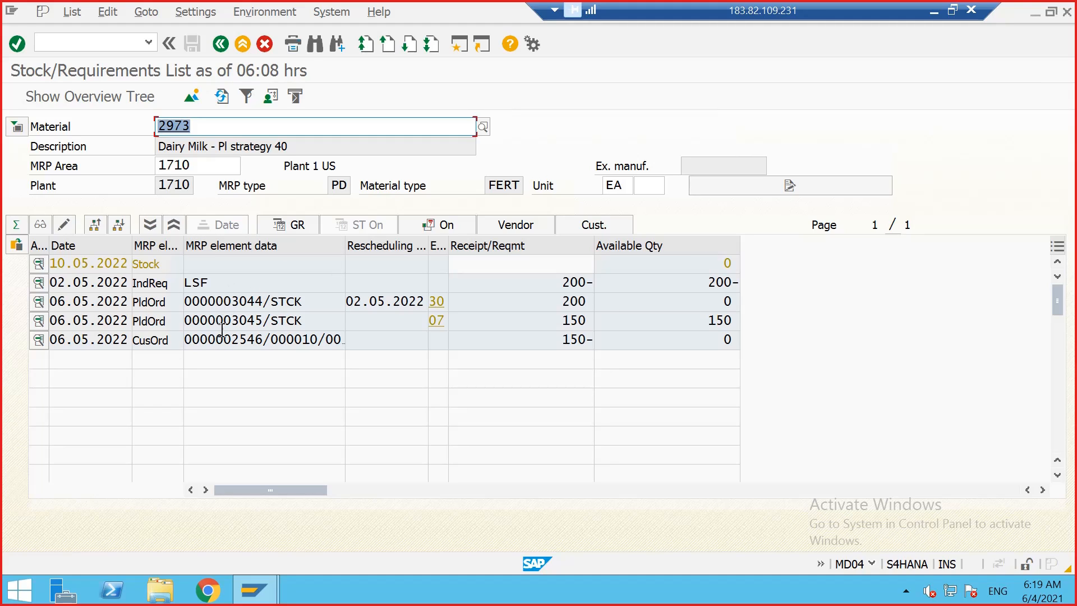
Step: Open the independent requirement in change mode and clear its M 05.2022 quantity
double_click(212, 280)
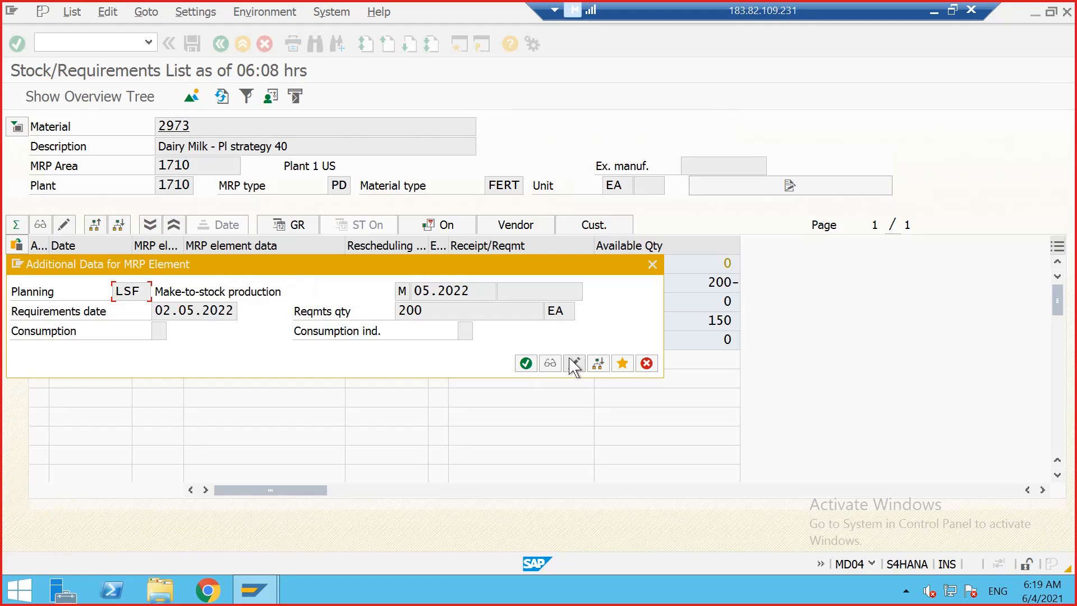
click(574, 363)
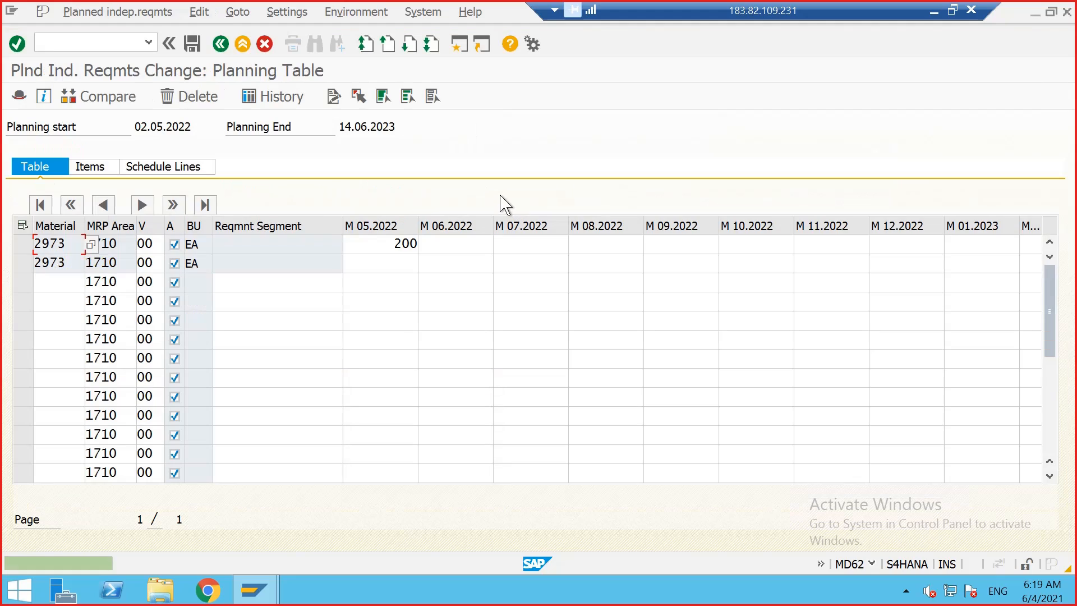
click(405, 242)
key(BackSpace)
key(Delete)
key(Delete)
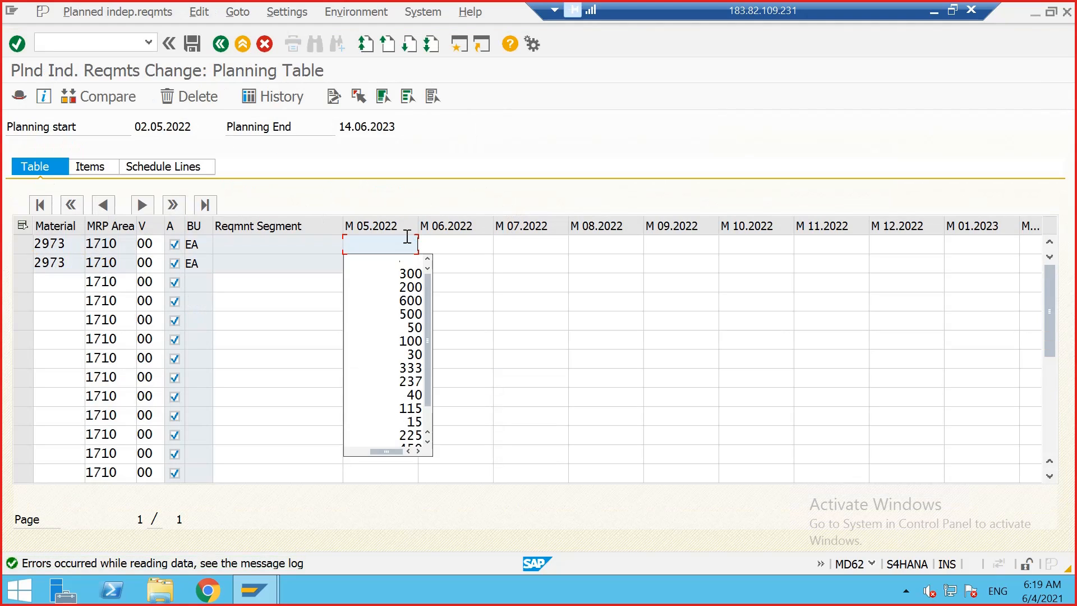
key(Return)
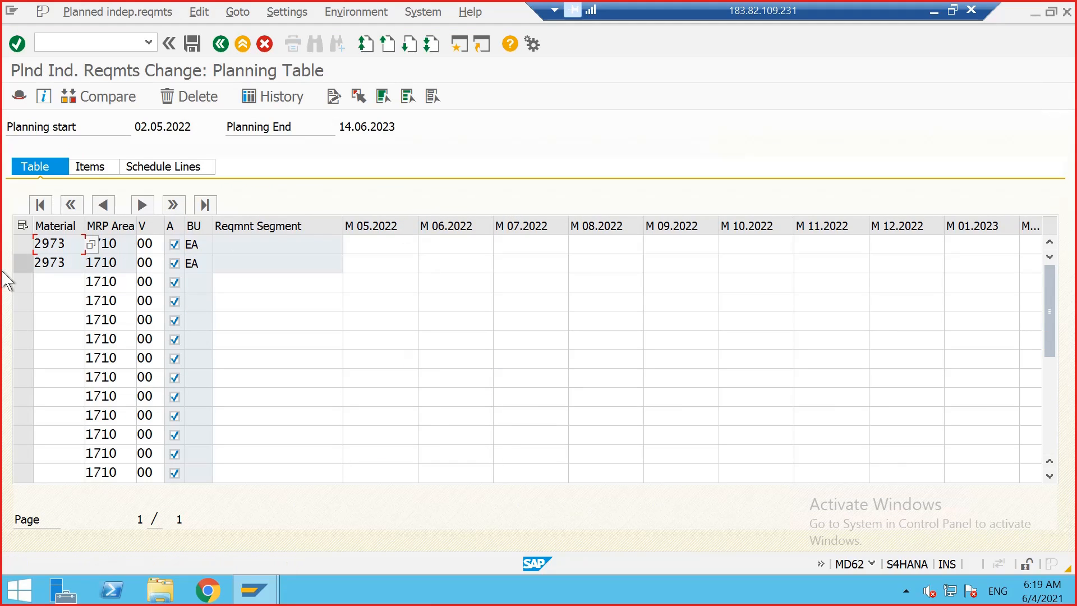
Step: Delete both planned independent requirement lines for material 2973 and save
click(23, 264)
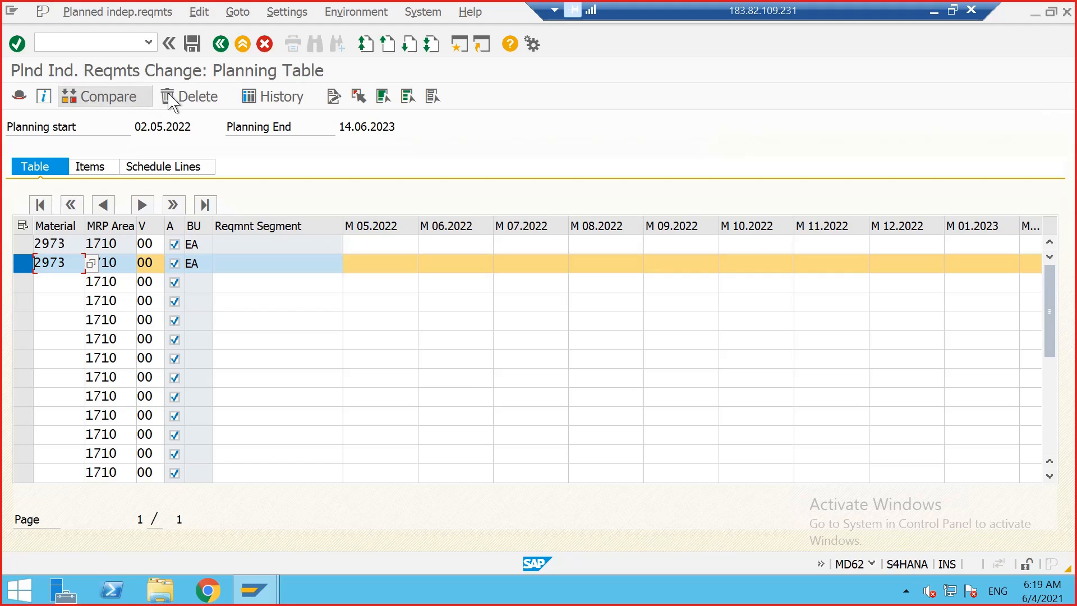
click(189, 96)
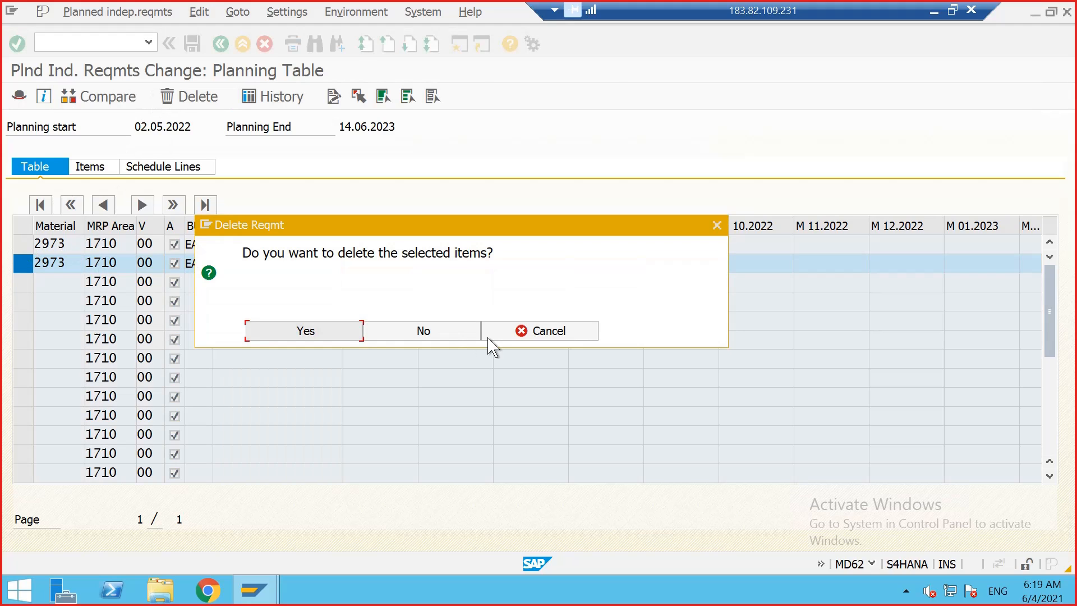
click(328, 333)
click(24, 250)
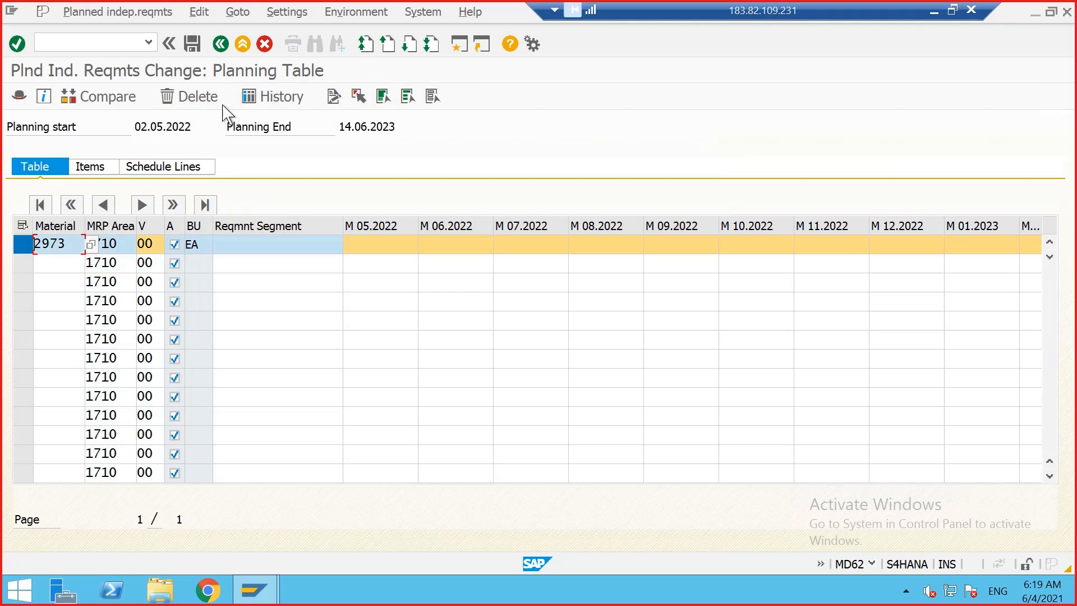
click(198, 98)
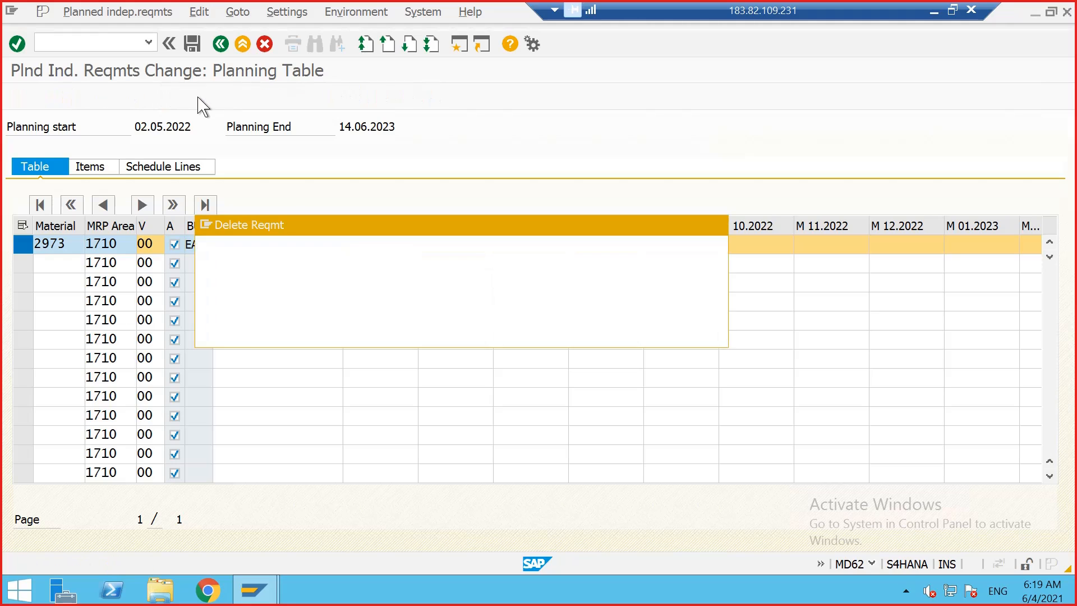
click(320, 334)
click(193, 44)
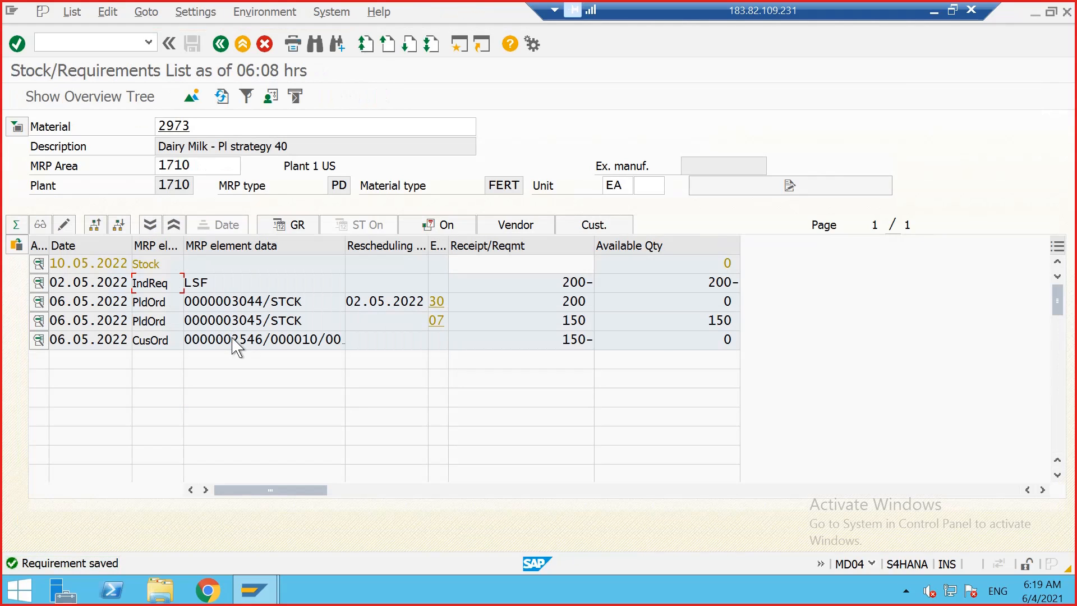
Step: Open the sales order behind the customer order line for material 2973 and delete the whole standard order
double_click(205, 339)
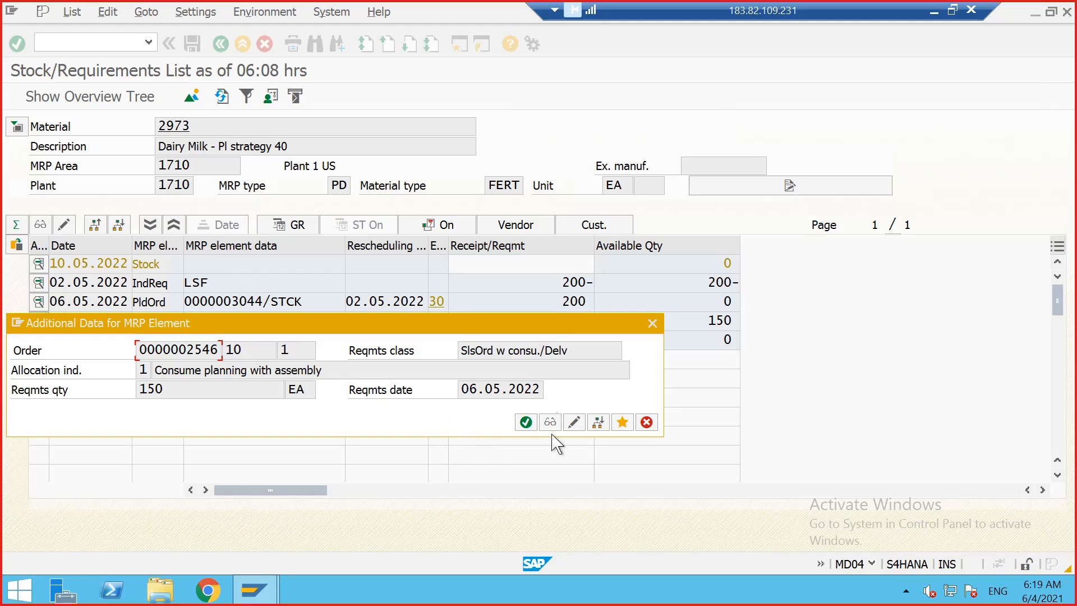
click(653, 323)
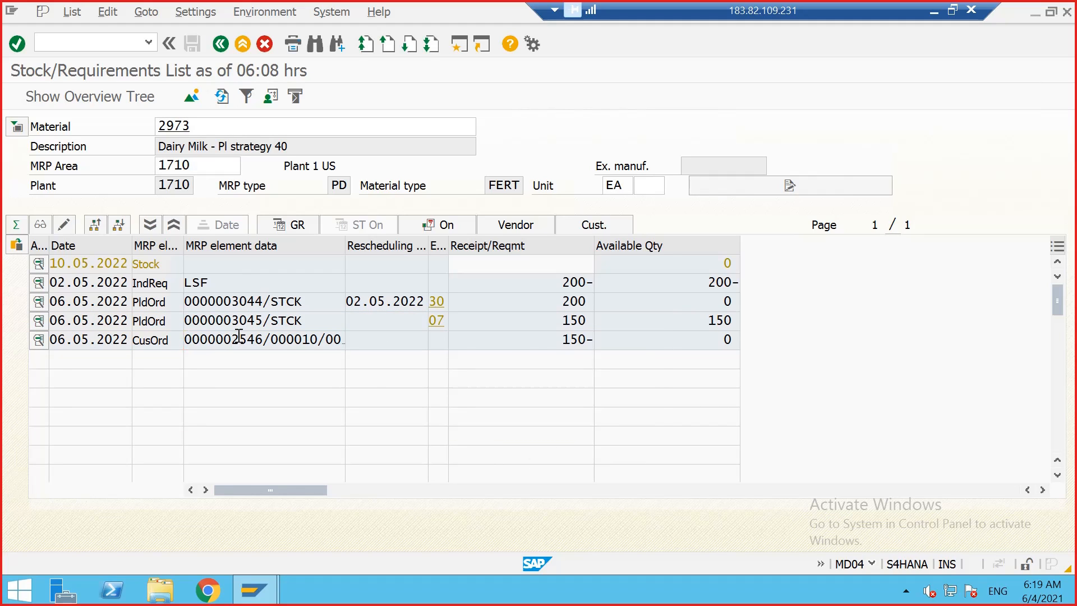
double_click(239, 338)
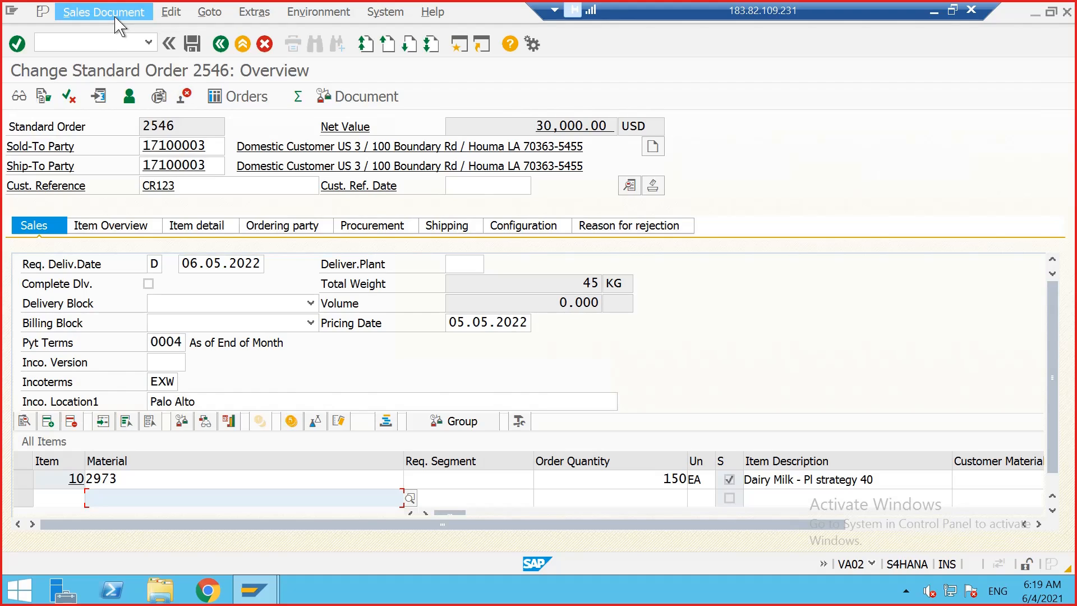
click(106, 11)
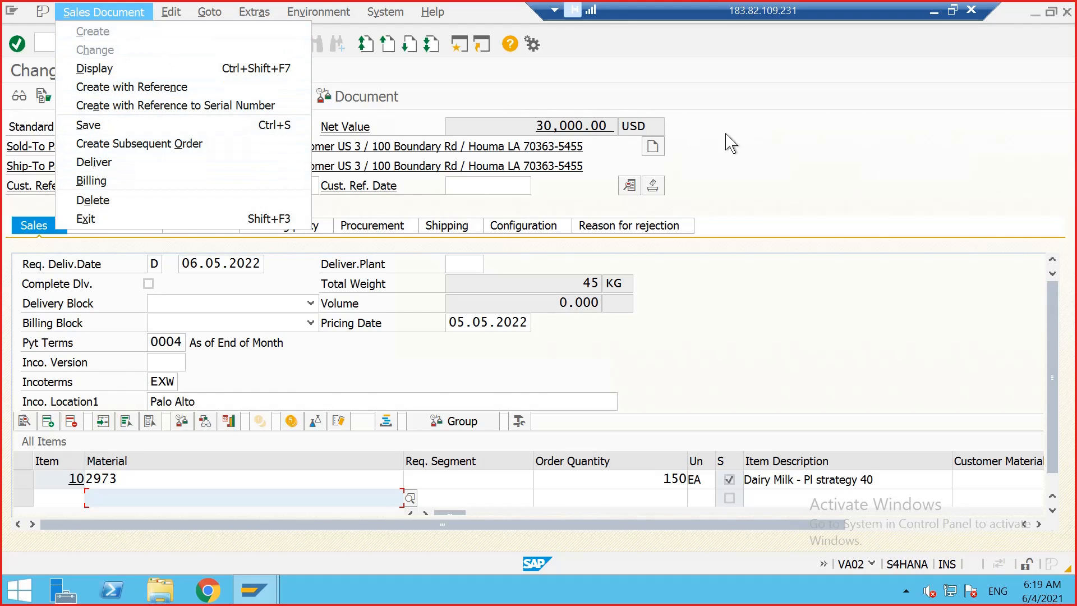
click(782, 156)
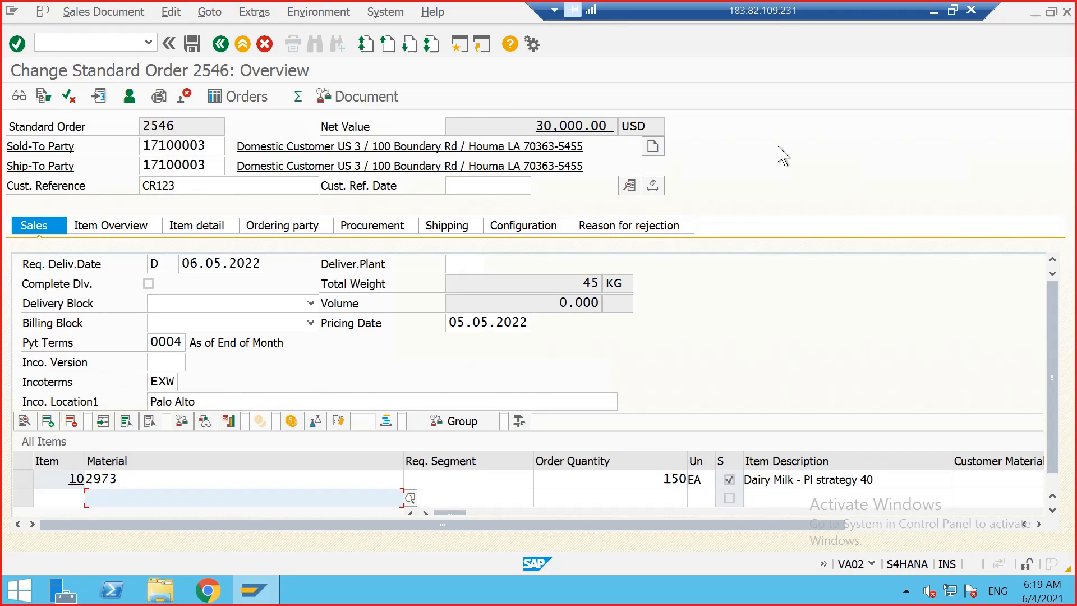
click(111, 13)
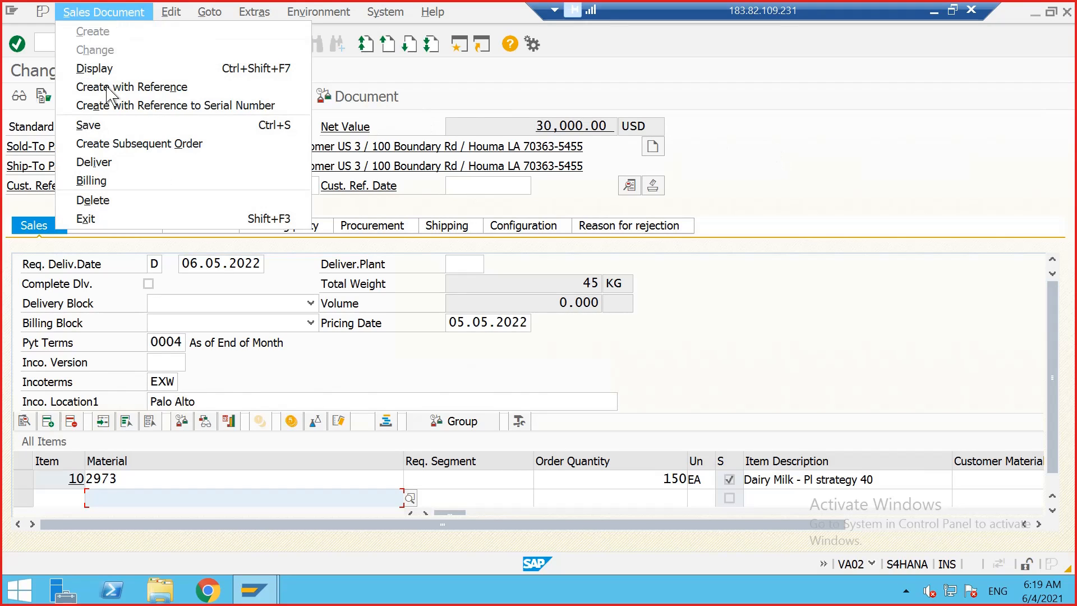
click(106, 202)
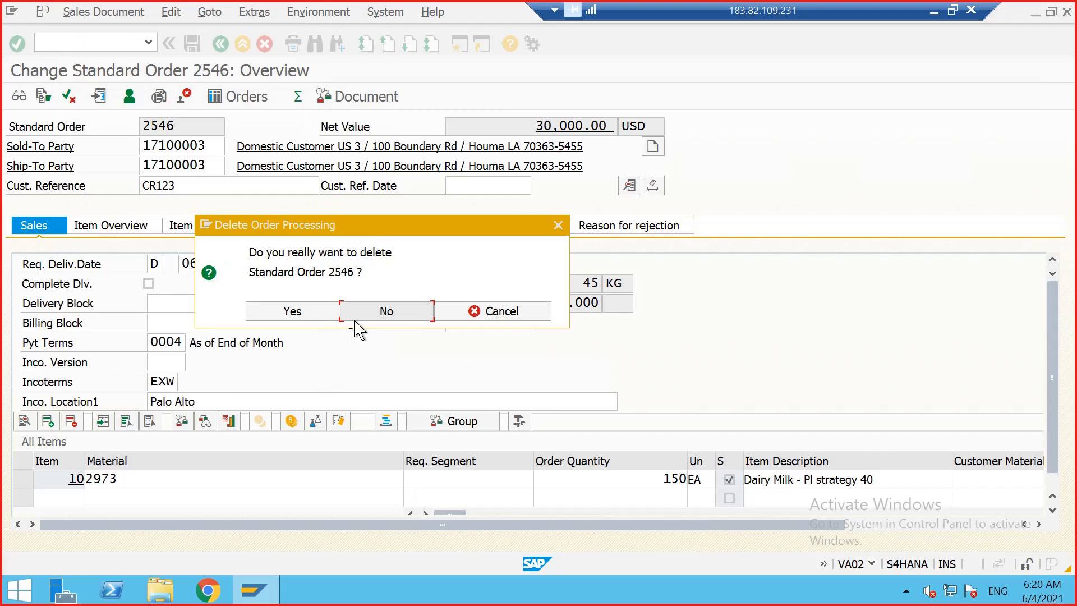
click(313, 317)
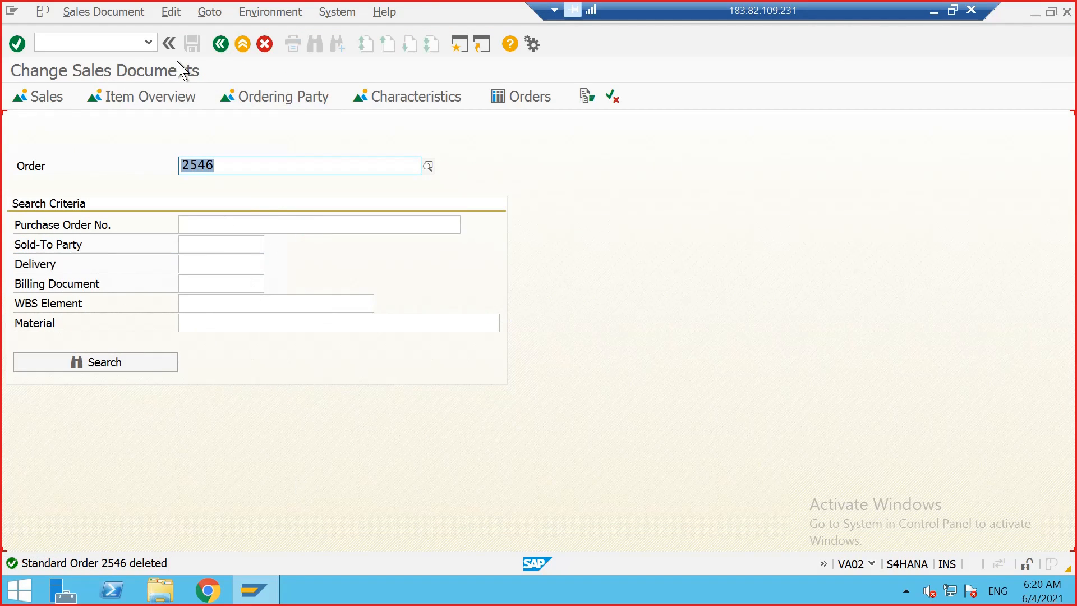
Step: Return to the stock/requirements list and refresh it for material 2973
click(221, 45)
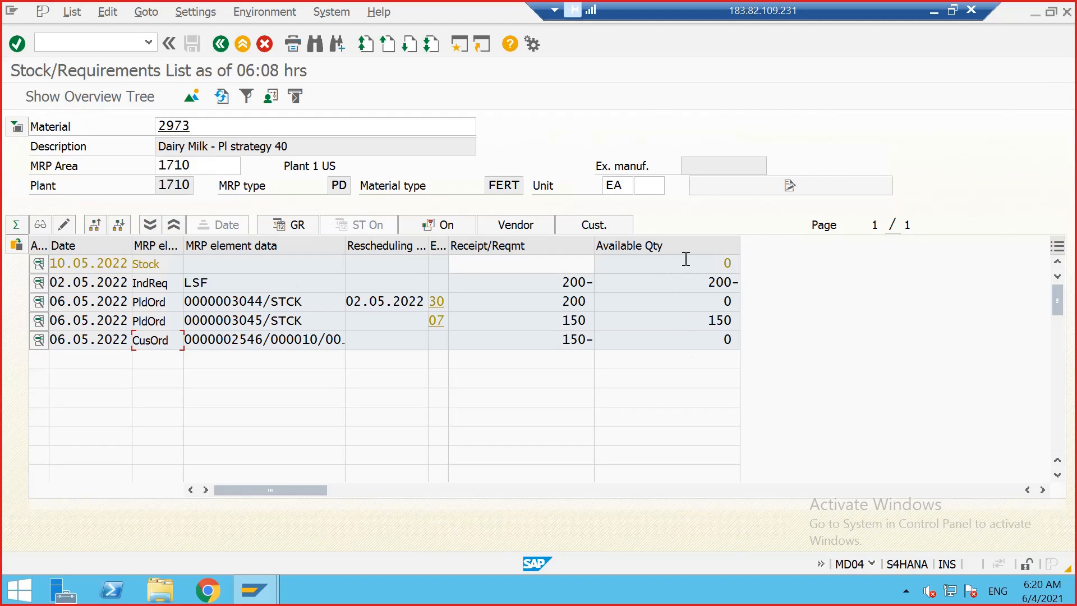
click(222, 96)
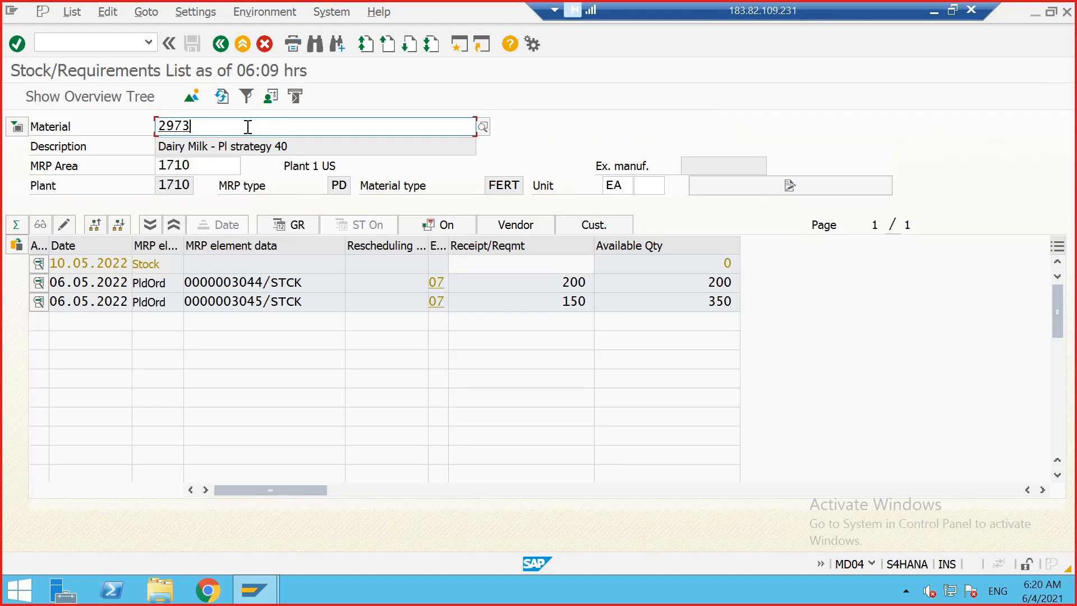
click(239, 282)
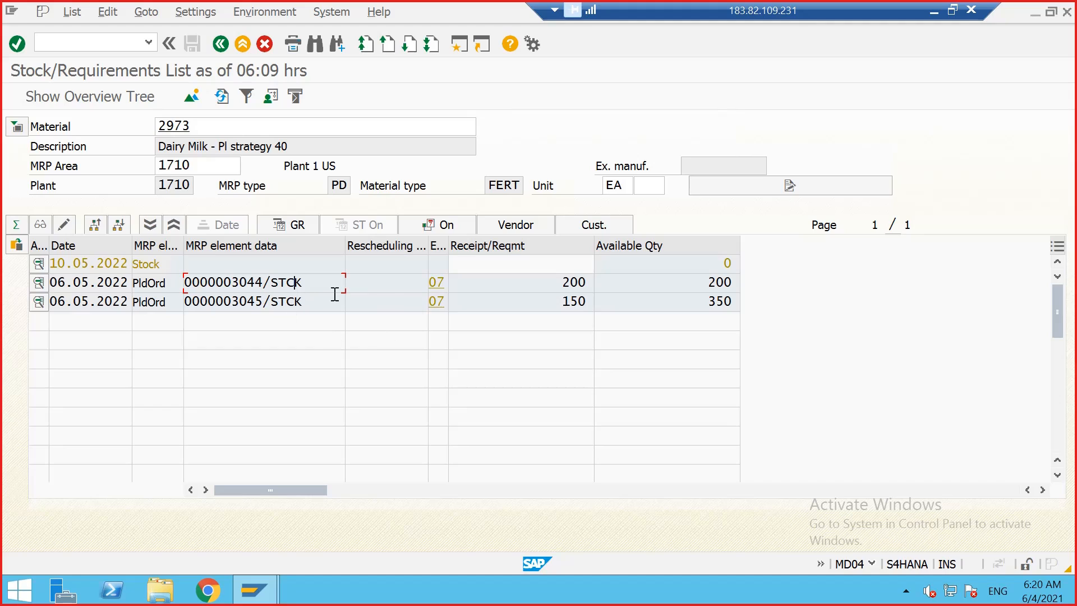
Step: Start MRP Live with MD01N and include changed BOM components, all order BOM components and stock transfer materials
click(105, 46)
text(/NMD01N)
key(Return)
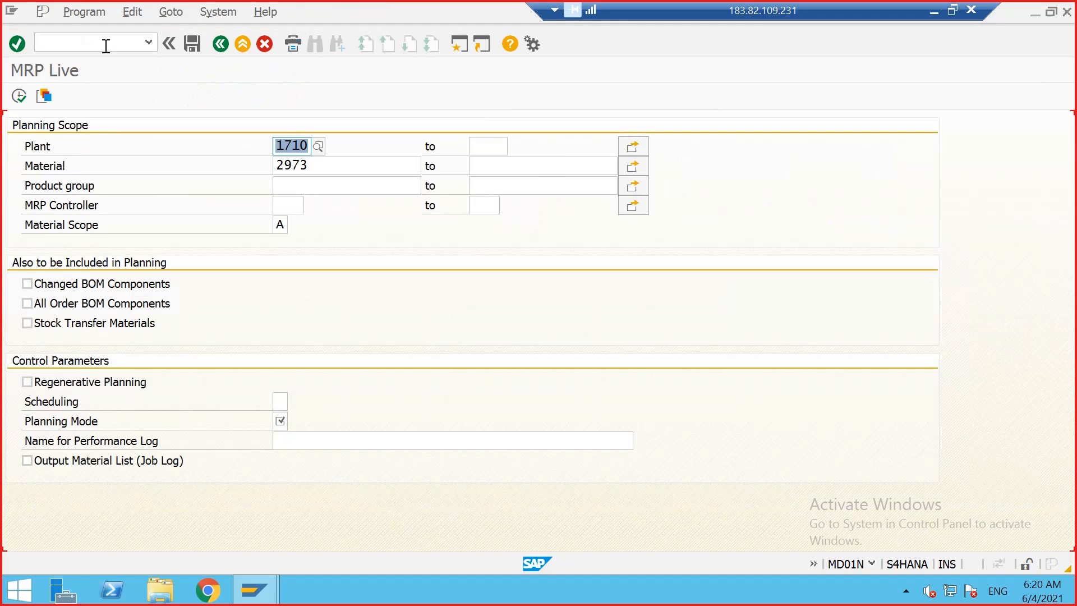
click(27, 303)
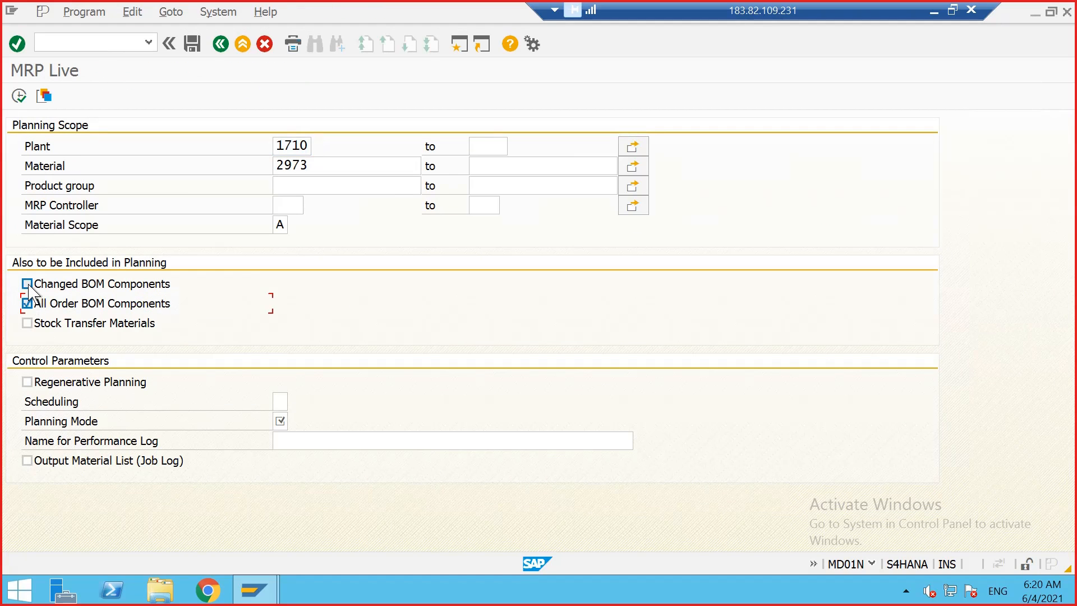
click(27, 283)
click(27, 323)
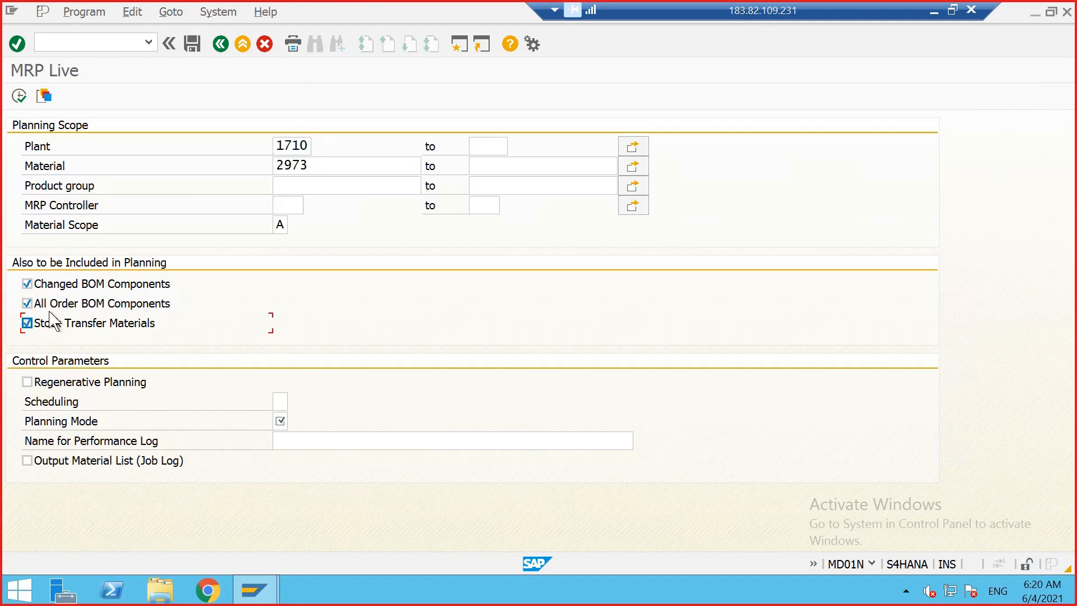
Step: Enable regenerative planning, set scheduling to 1 (basic dates) and planning mode to 3 (delete and recreate planning data)
click(84, 386)
click(281, 401)
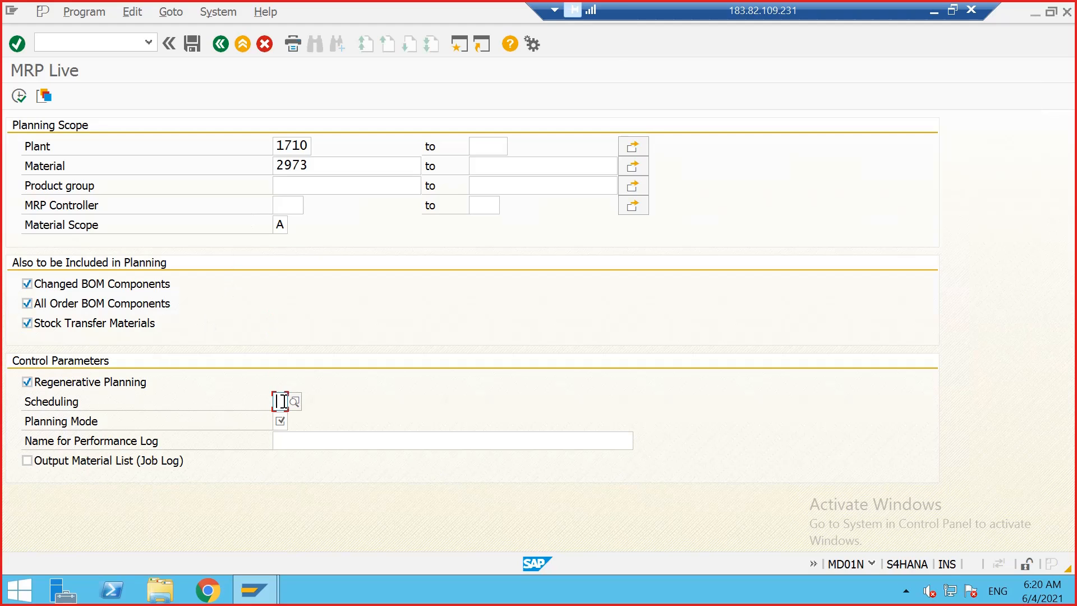
click(294, 402)
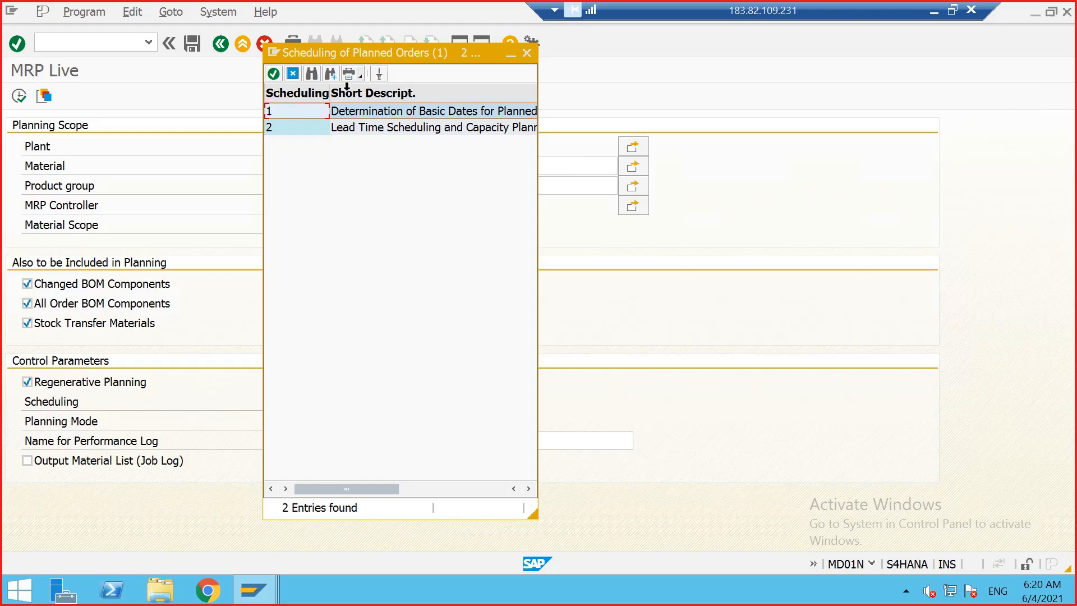
double_click(298, 112)
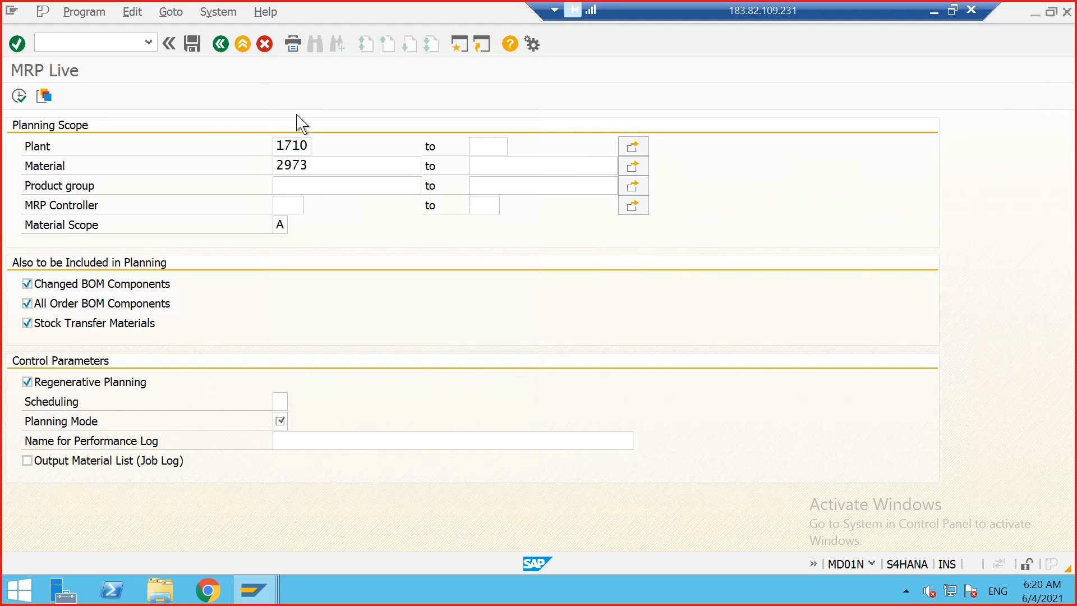
click(283, 421)
click(294, 421)
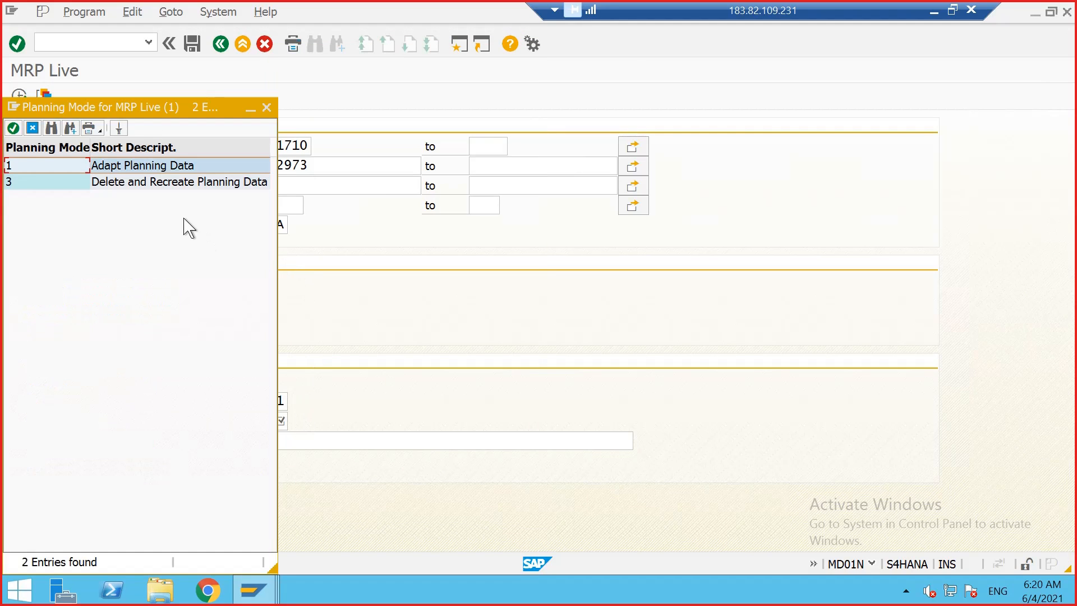
drag(187, 113, 610, 54)
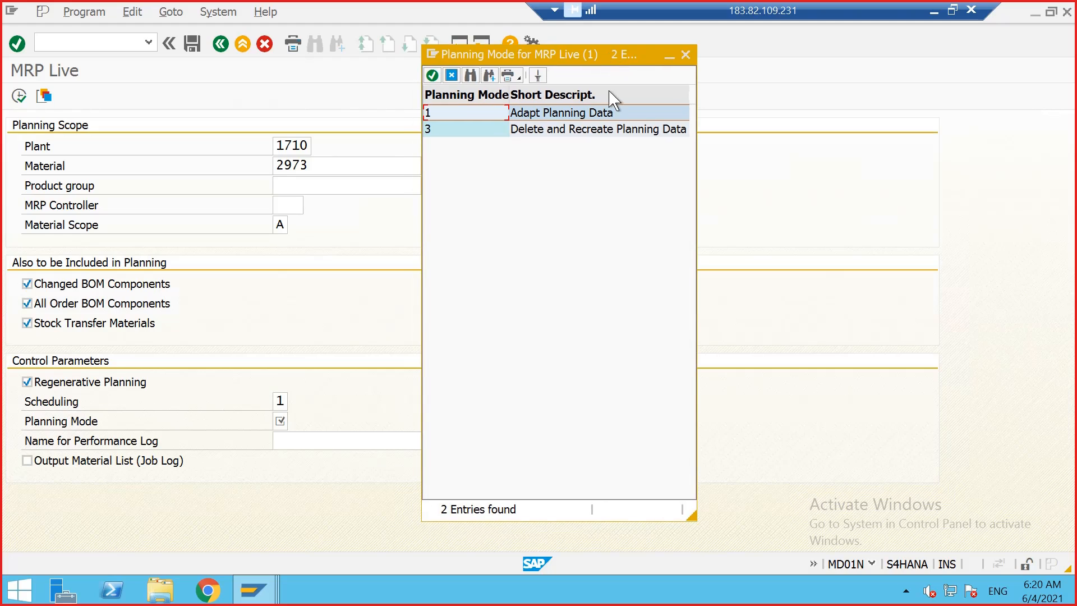
double_click(566, 130)
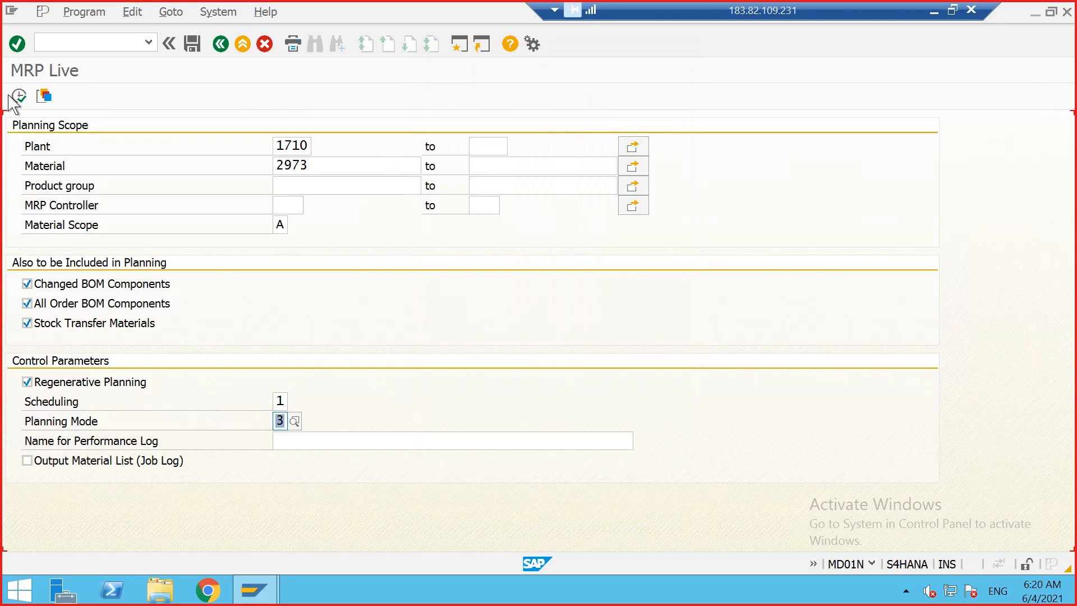
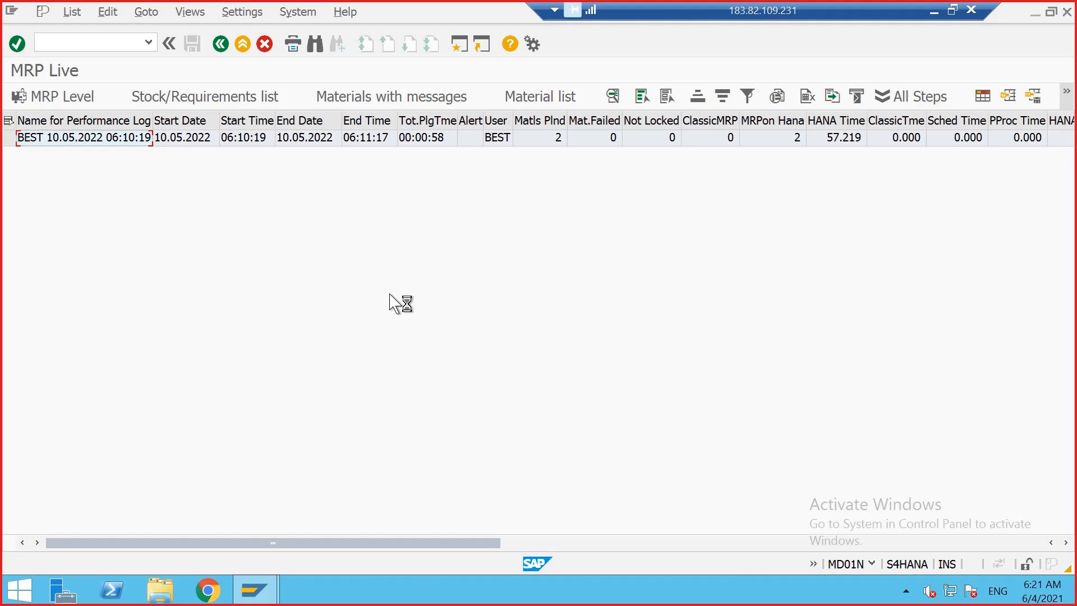
Step: Open the stock/requirements list (MD04) for material 2973 in a new session
click(255, 589)
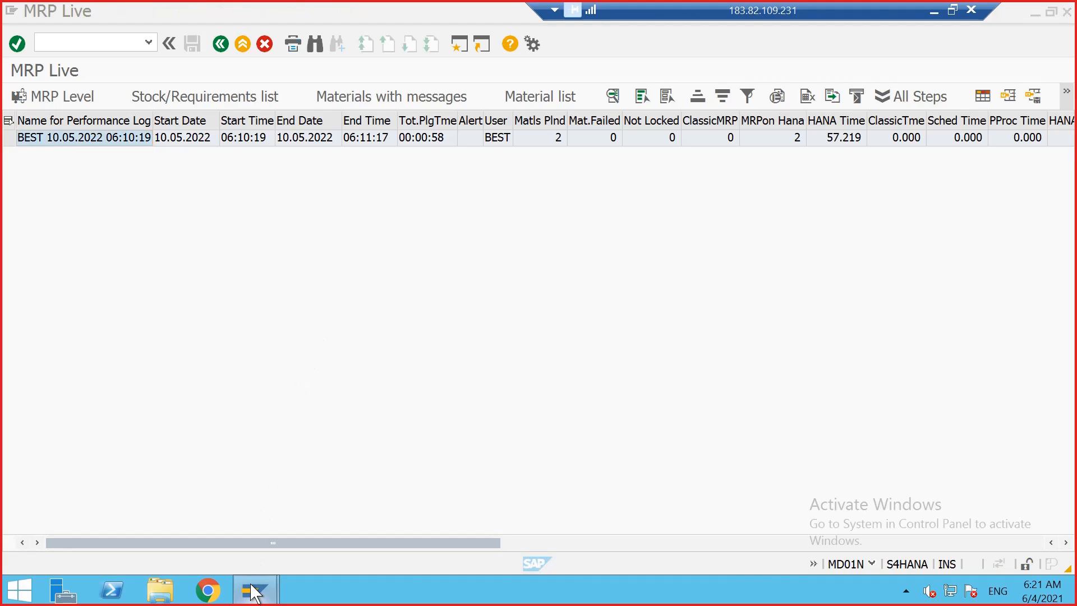
click(278, 324)
click(112, 49)
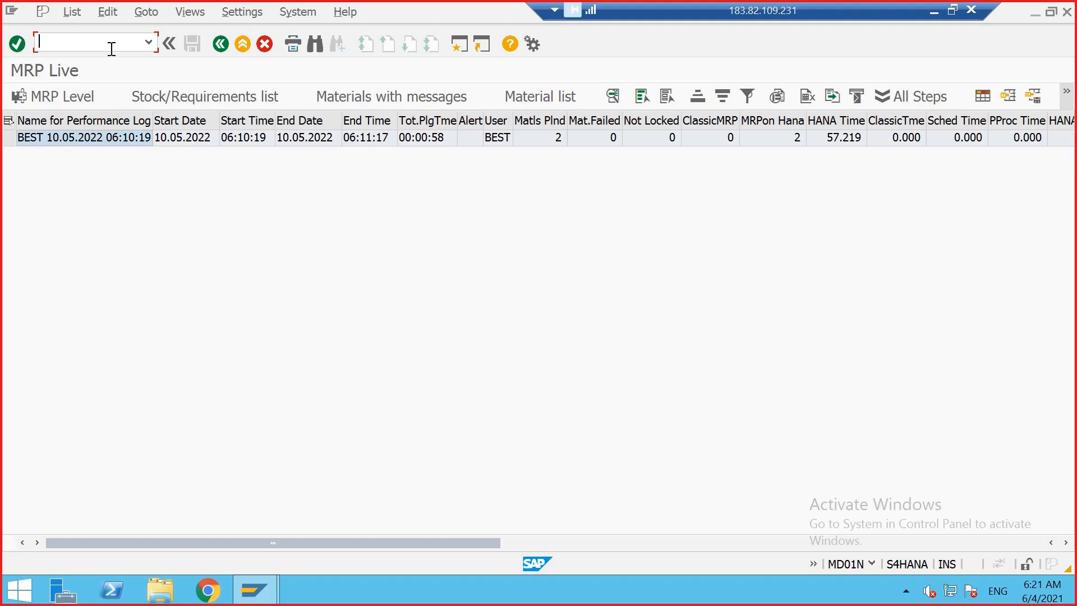
text(/OMD04)
key(Return)
key(Return)
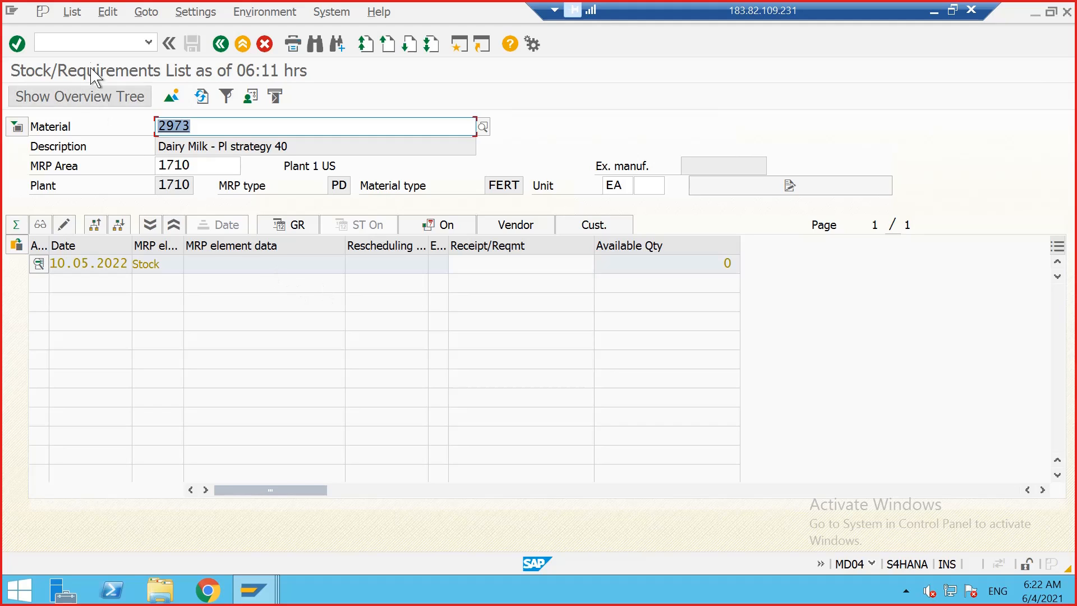
Step: Open Create Planned Independent Requirements (MD61) for material 2973, MRP area and plant 1710, and proceed to the planning table
click(90, 46)
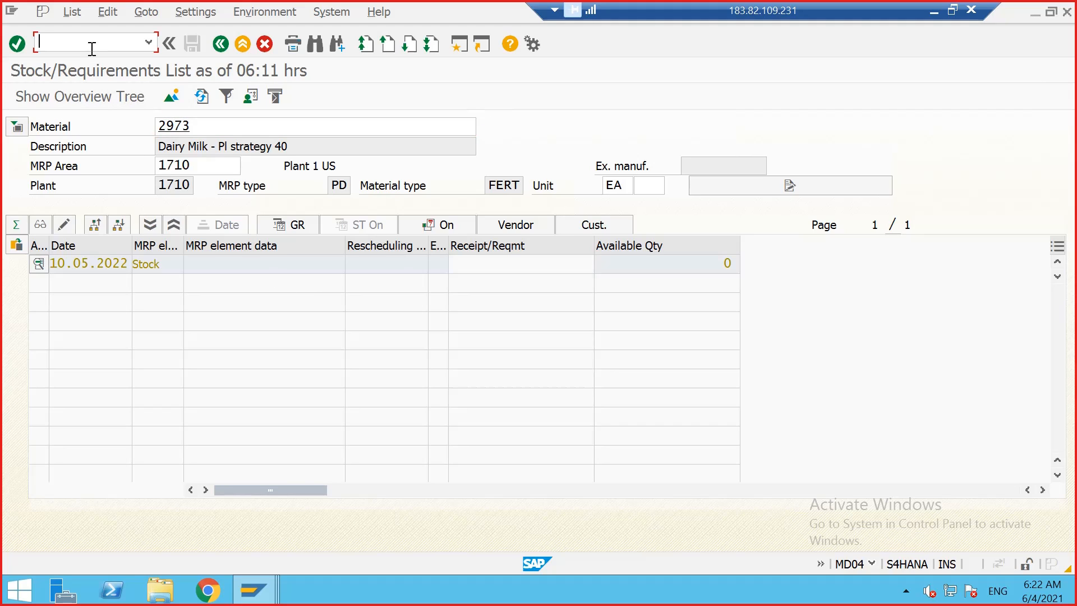
text(/OMD61)
key(Return)
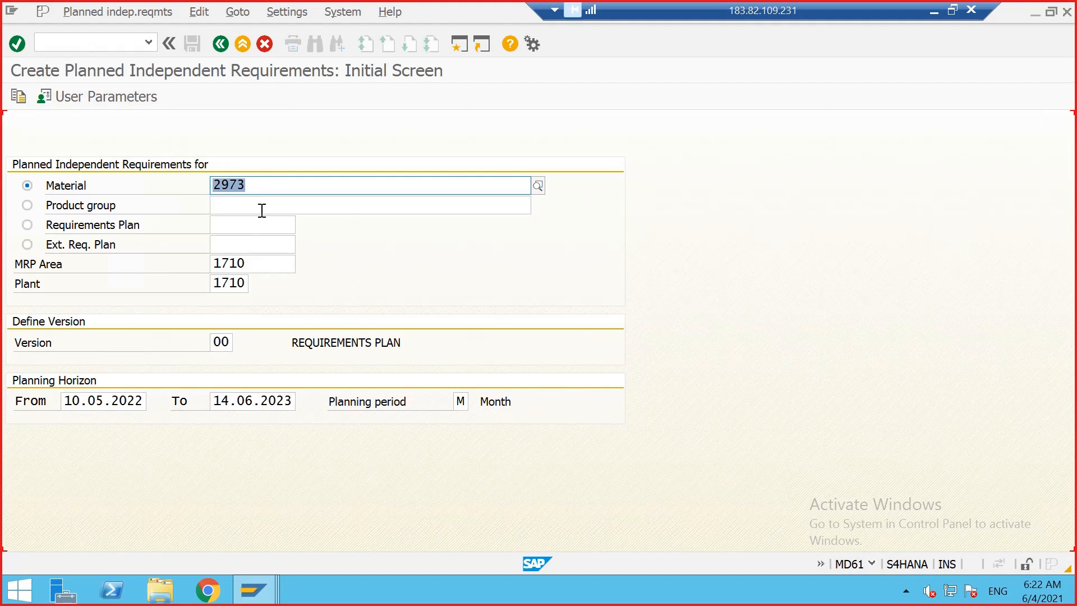
key(Return)
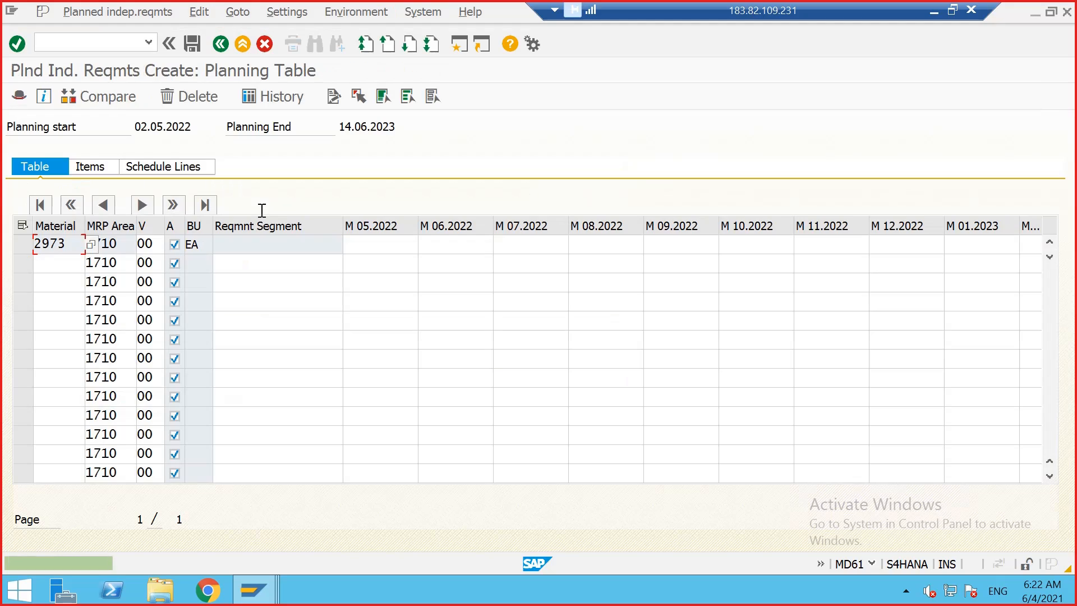
Step: Enter planned independent requirements of 300, 400, 500 and 200 for months 05.2022 to 08.2022 and save
click(377, 241)
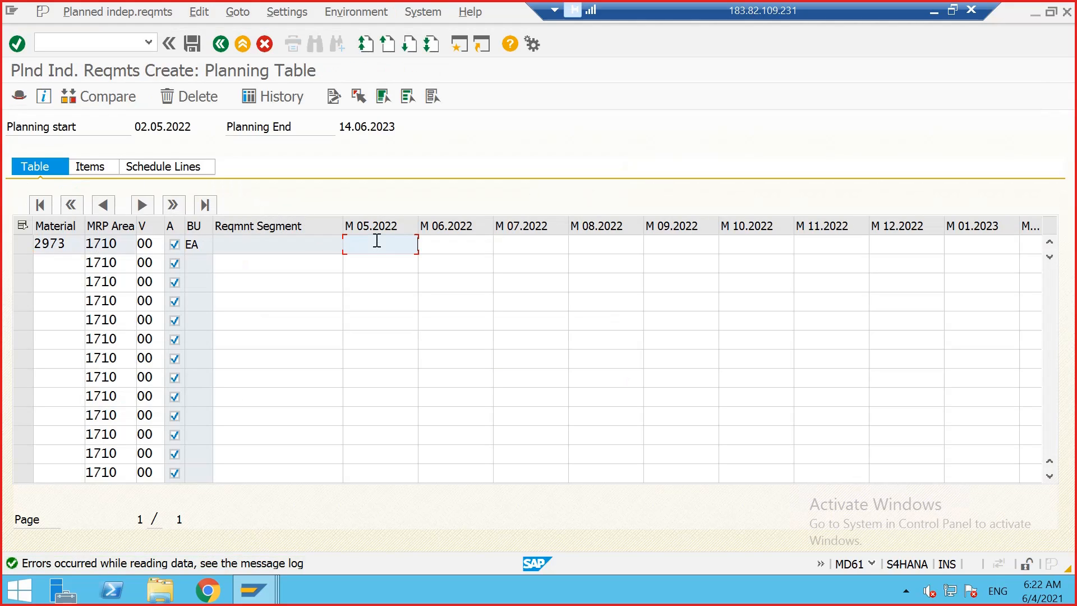
text(300)
key(Tab)
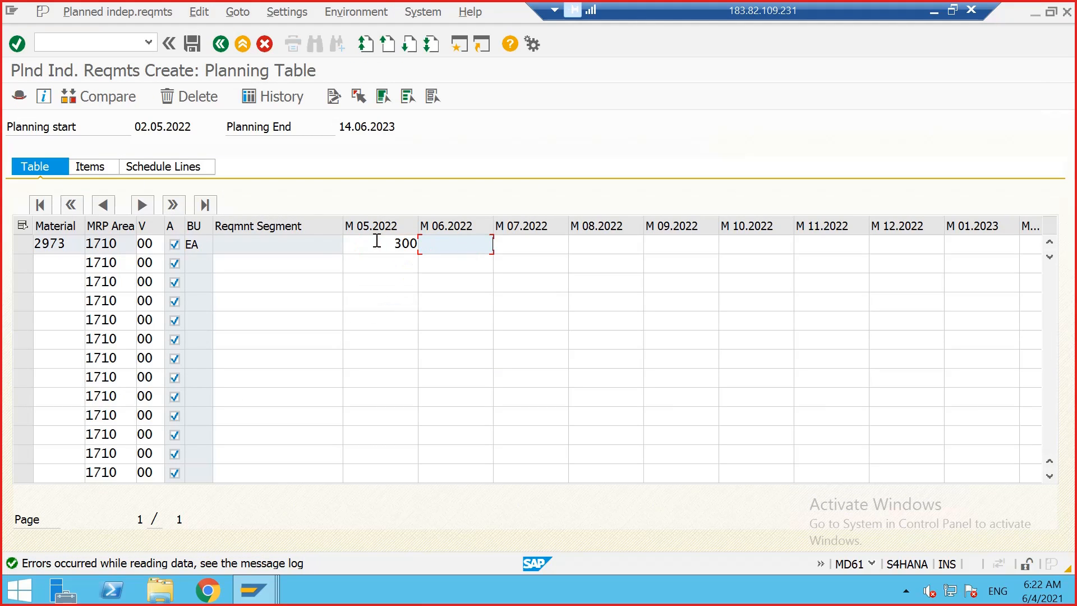
text(400)
key(Tab)
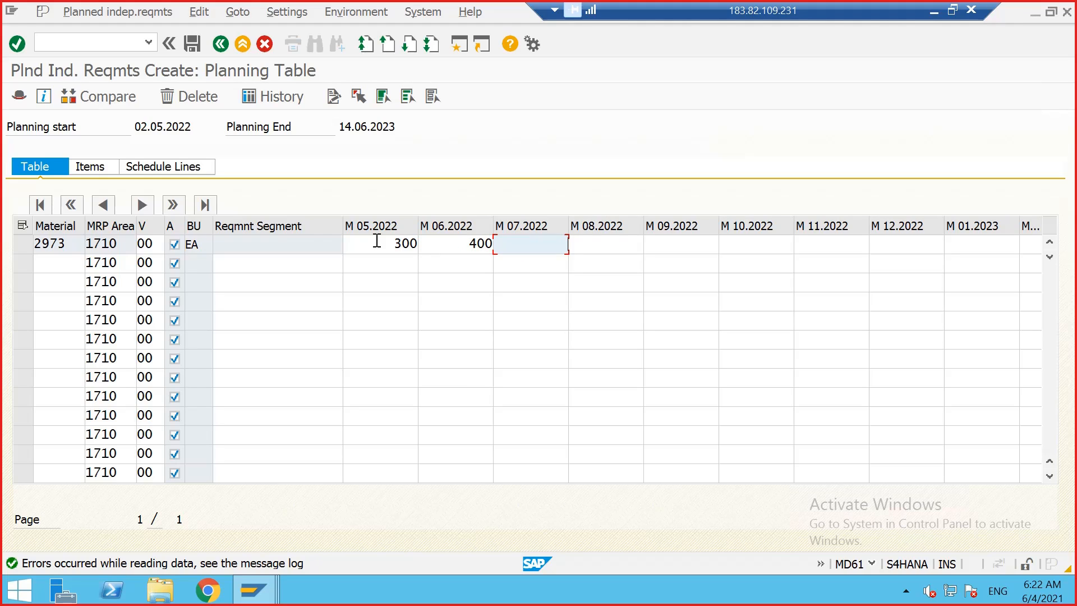
text(500)
key(Tab)
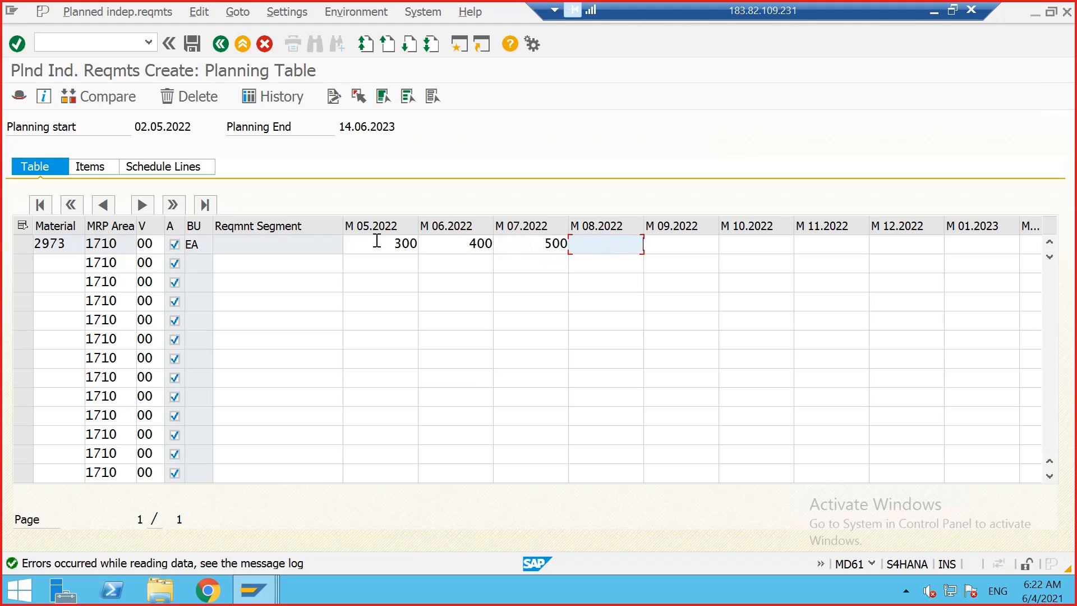
text(200)
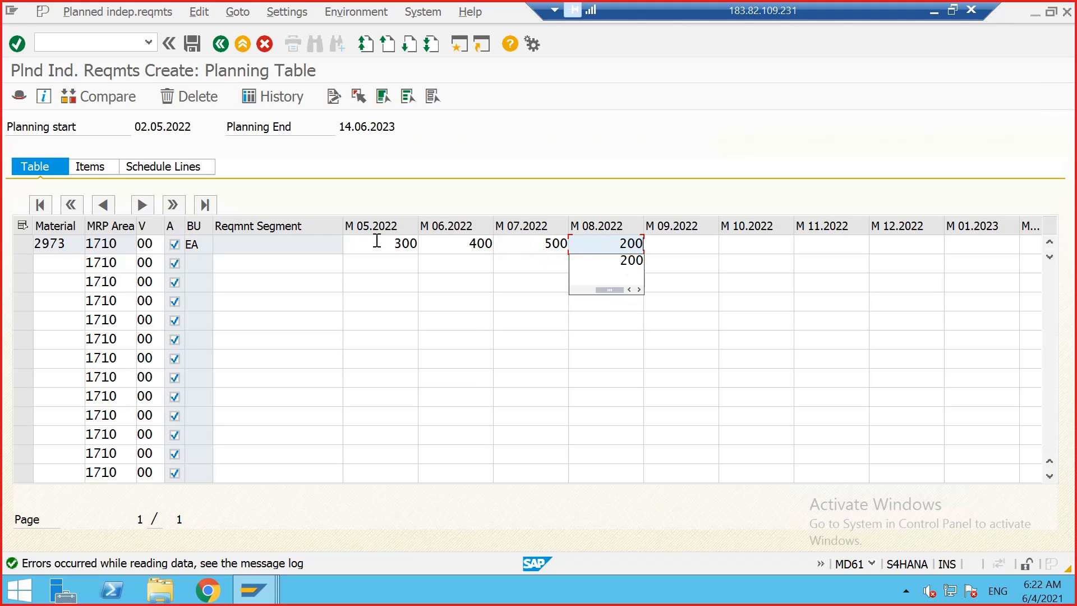
key(Return)
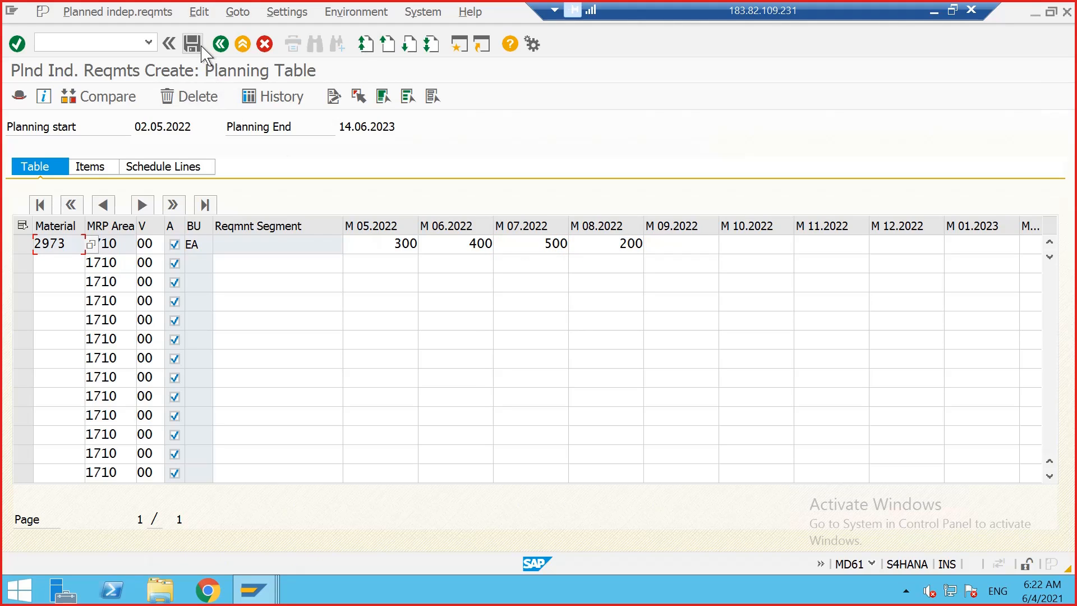
click(194, 47)
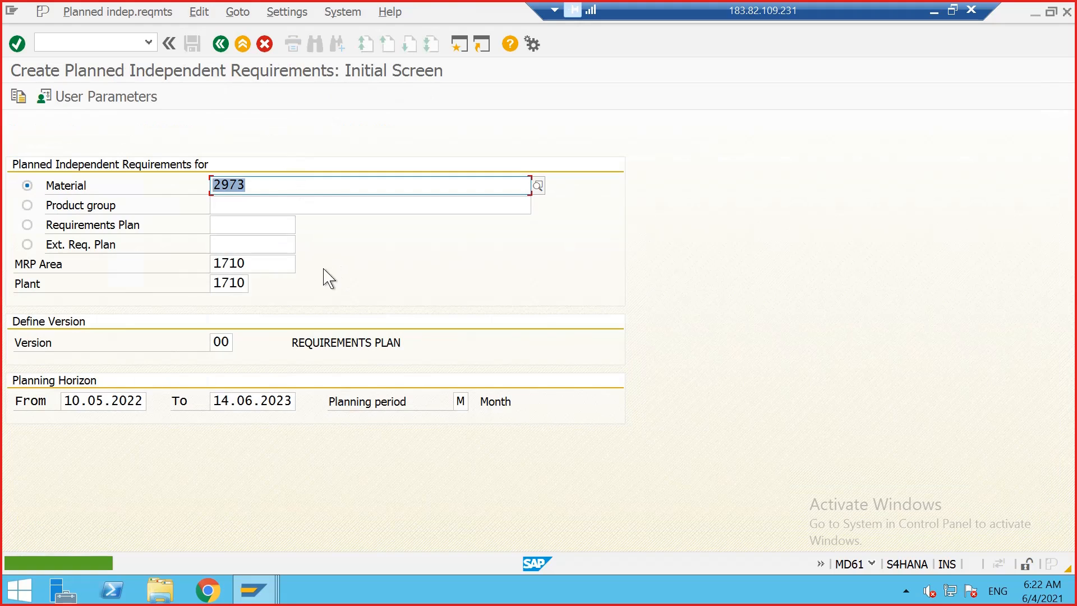
Step: Switch to the stock/requirements list session, refresh it and review the new independent requirement quantities
mouse_move(263, 596)
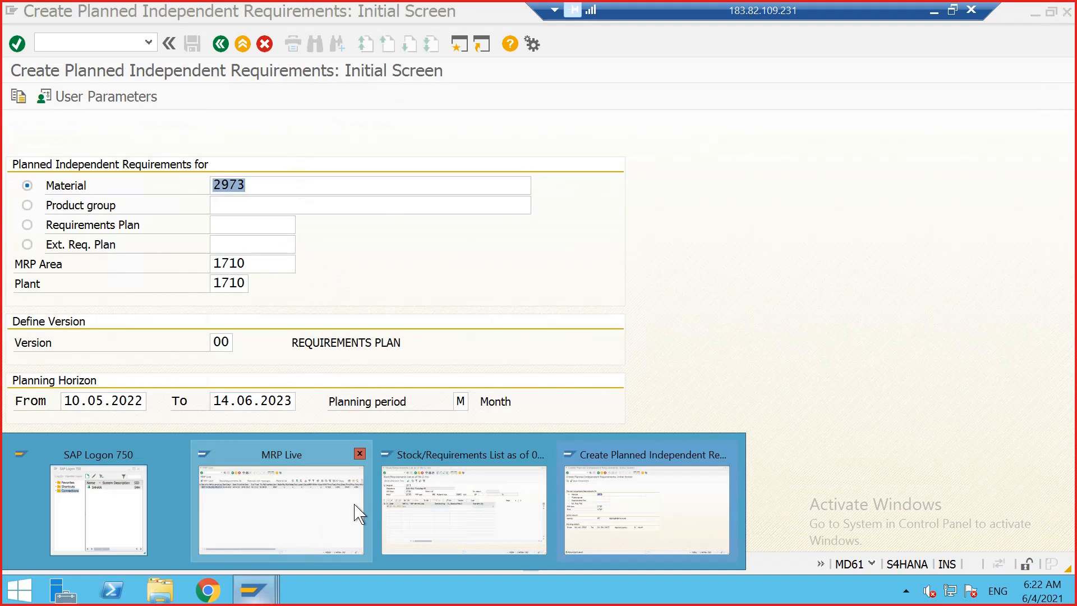
click(446, 494)
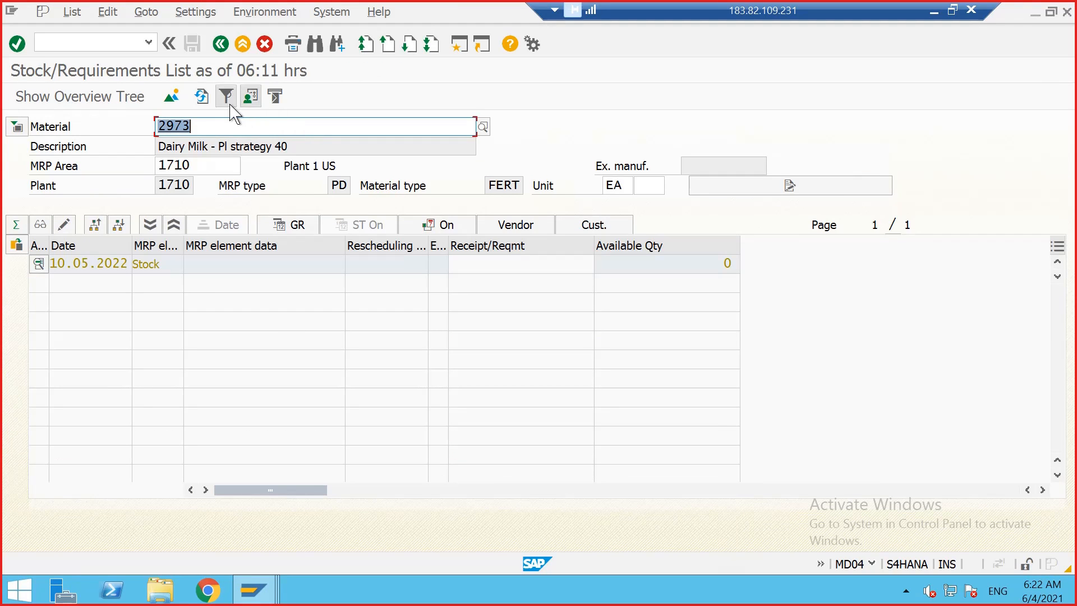
click(202, 97)
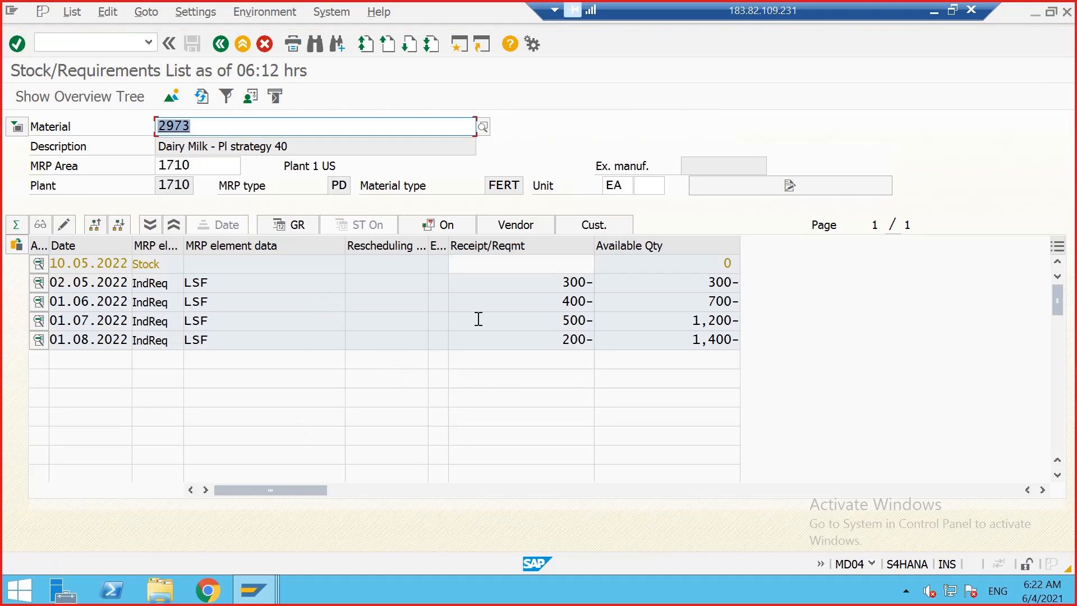
click(568, 282)
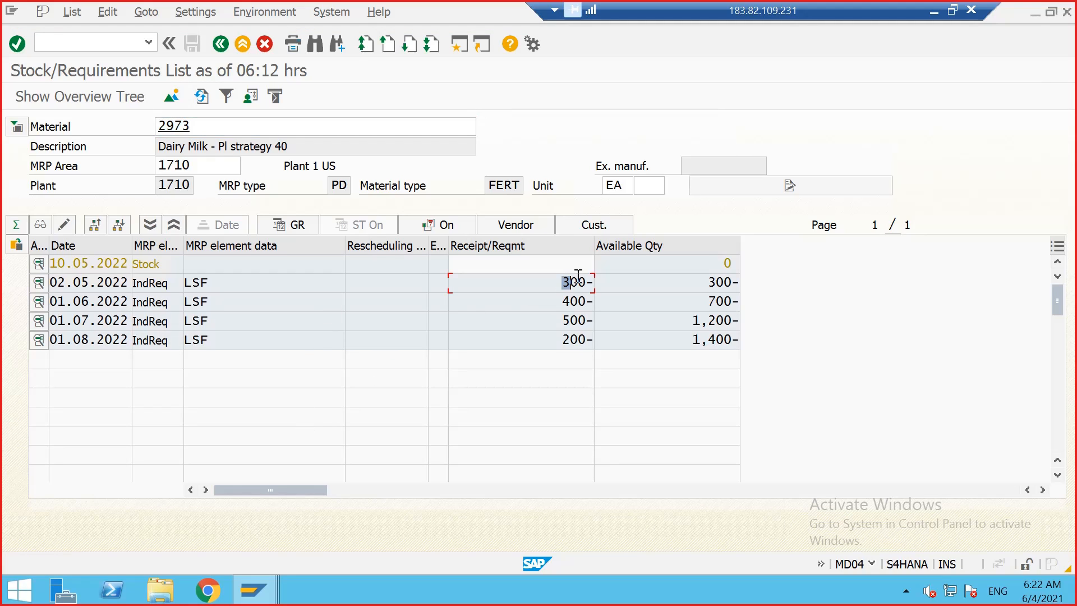
click(577, 300)
drag(576, 300, 589, 343)
click(583, 299)
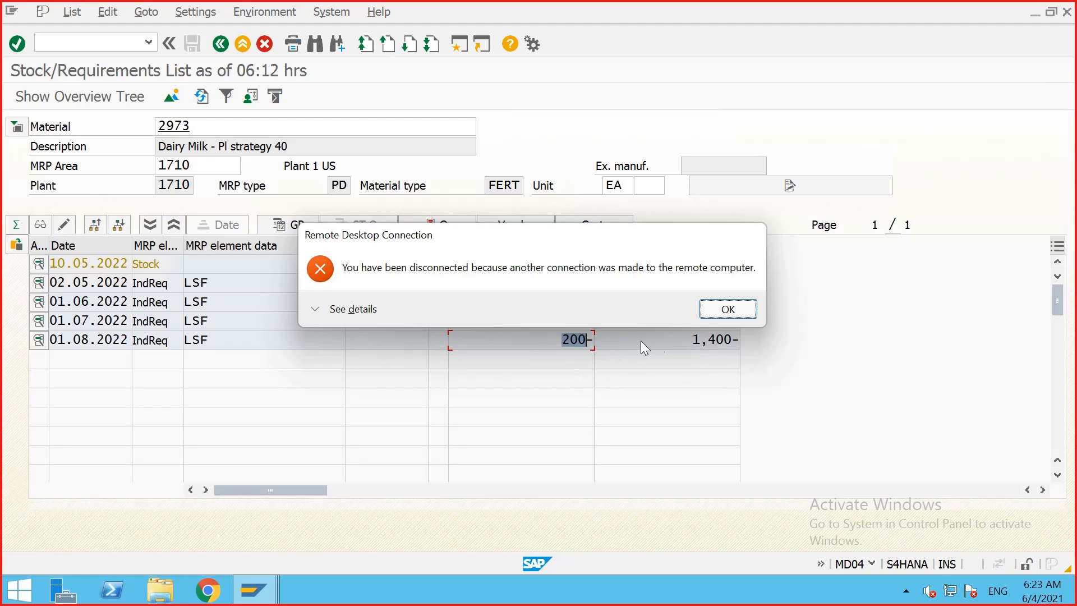
Step: Reconnect the dropped remote desktop session, accepting the certificate warning
click(728, 309)
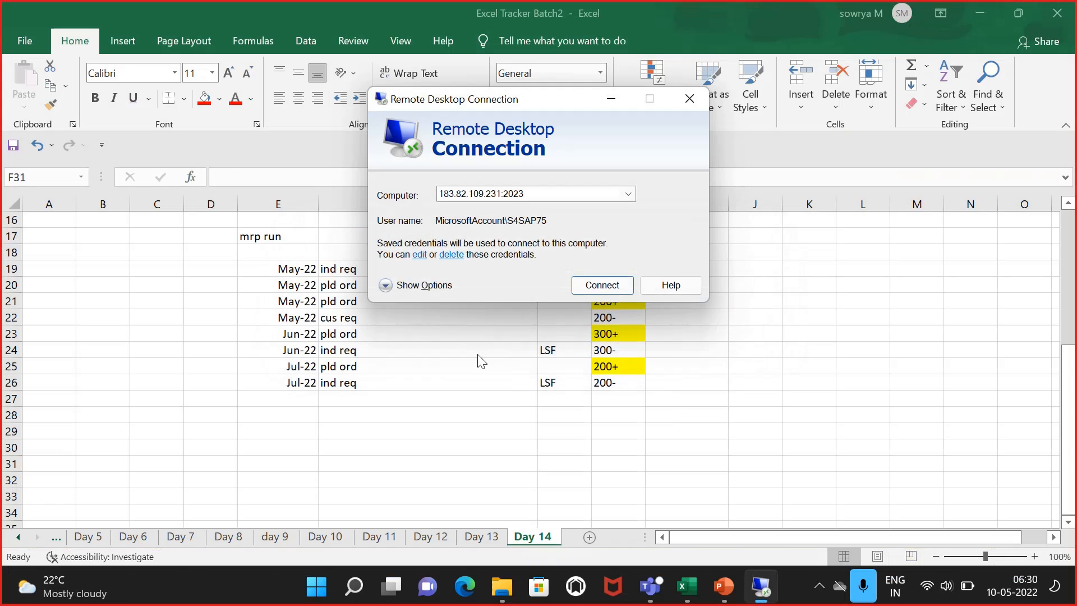
click(615, 287)
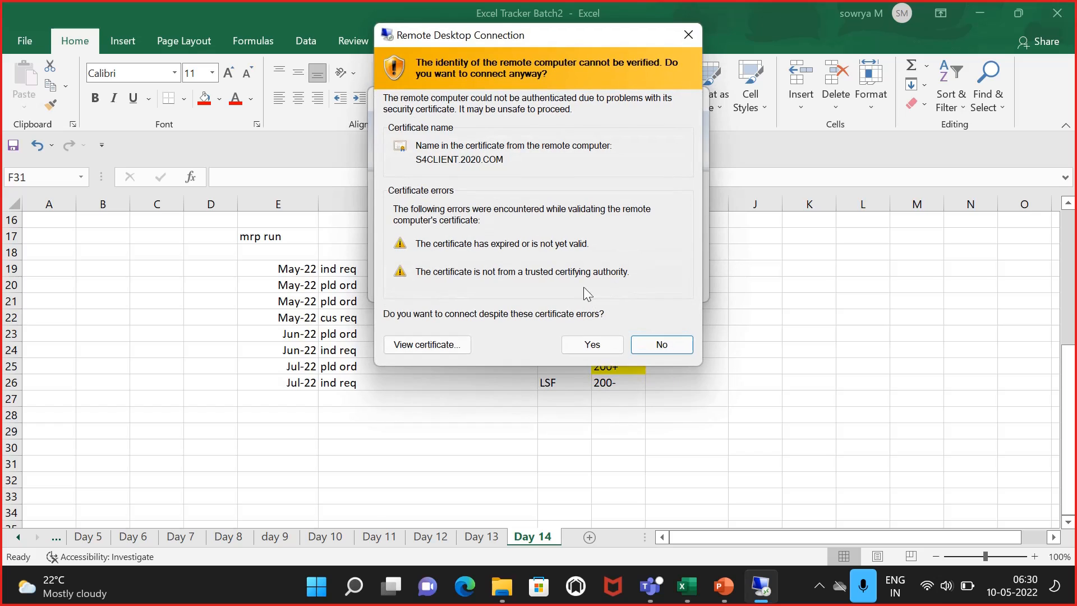
click(589, 339)
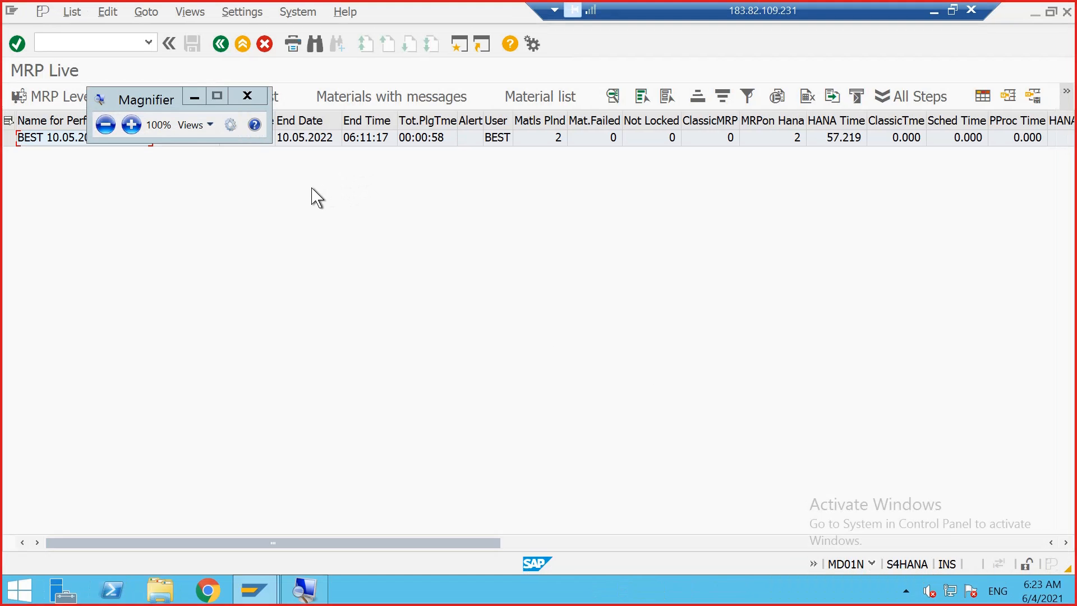
Step: Close the Magnifier and reopen the stock/requirements list (MD04) for material 2973
click(245, 92)
click(262, 593)
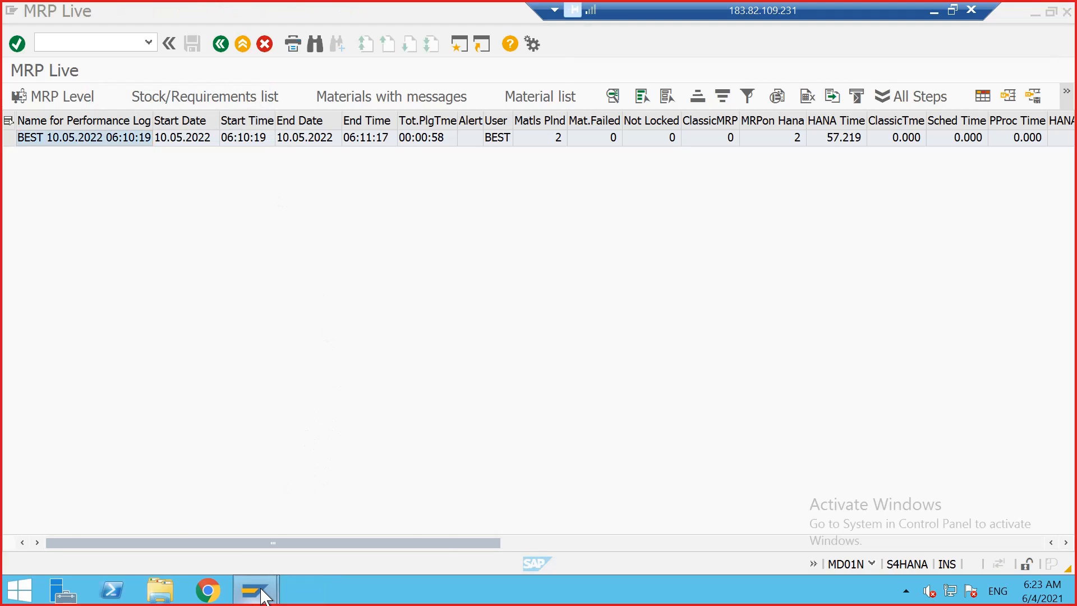
click(286, 522)
click(99, 40)
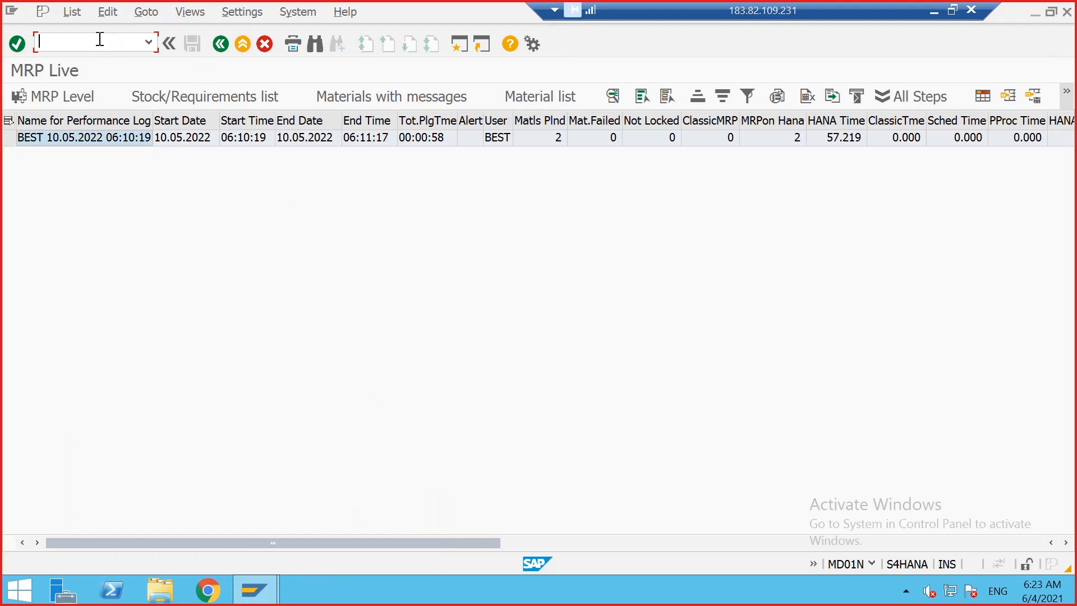
text(/nMD04)
key(Return)
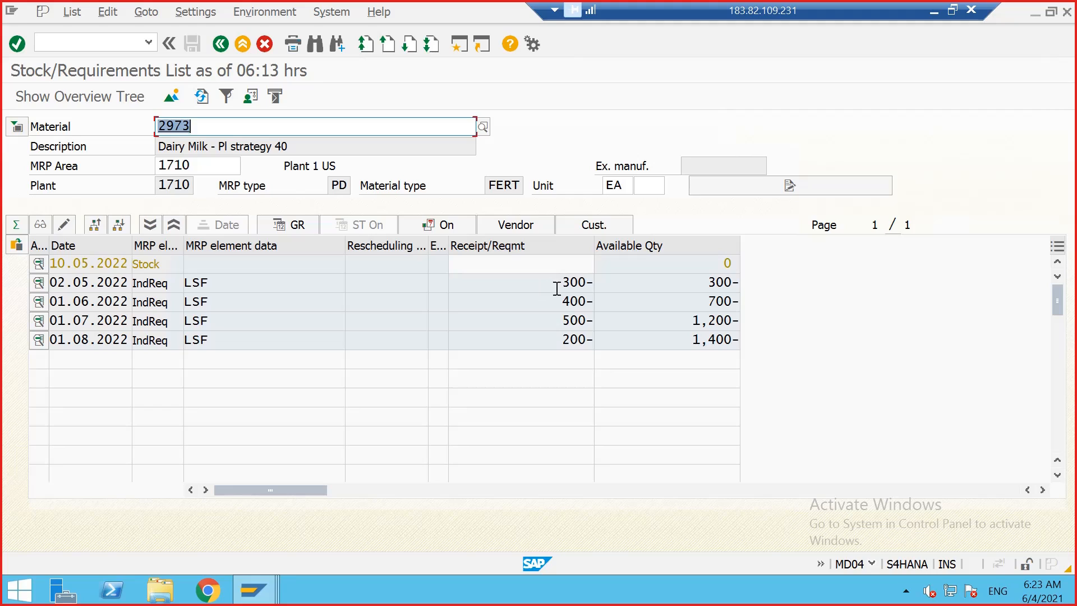
Step: Examine the independent requirement quantities and available quantities in the stock/requirements list across the open sessions
drag(557, 288, 588, 323)
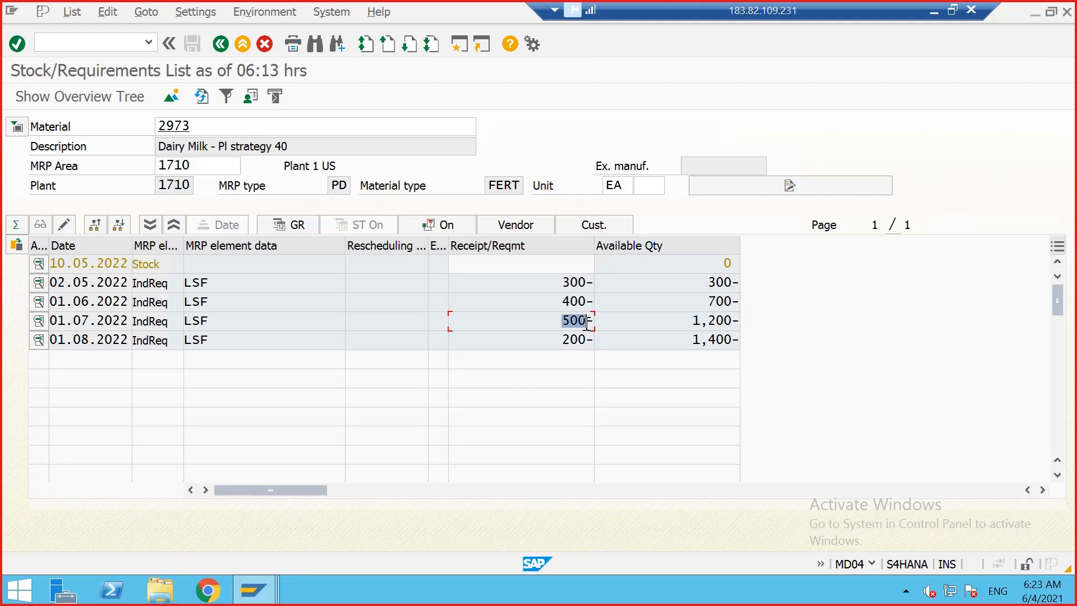
click(585, 324)
drag(708, 283, 734, 283)
click(724, 282)
mouse_move(270, 582)
click(257, 595)
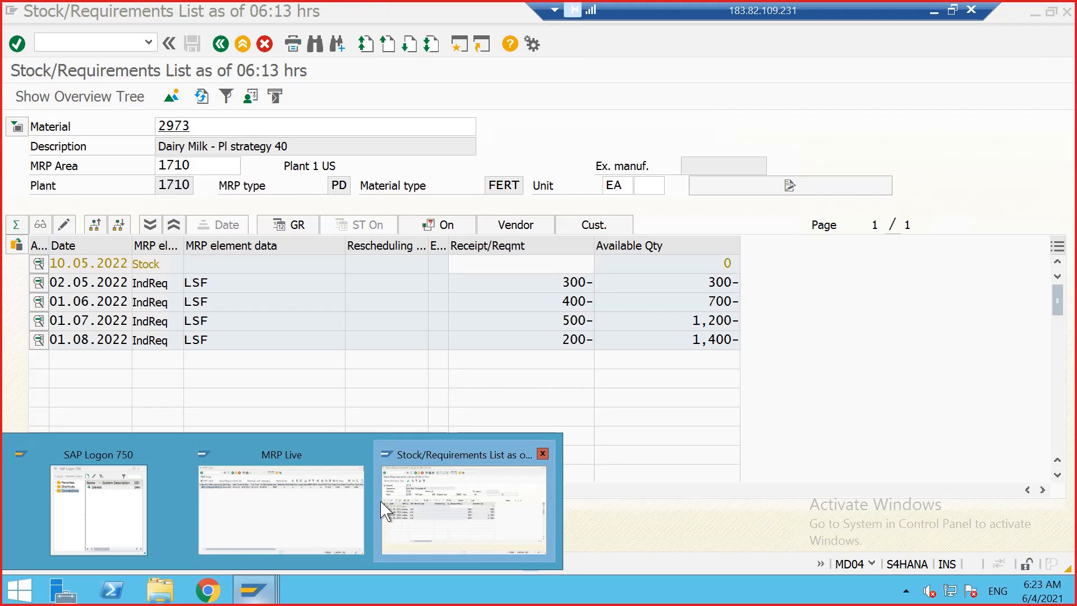
click(100, 42)
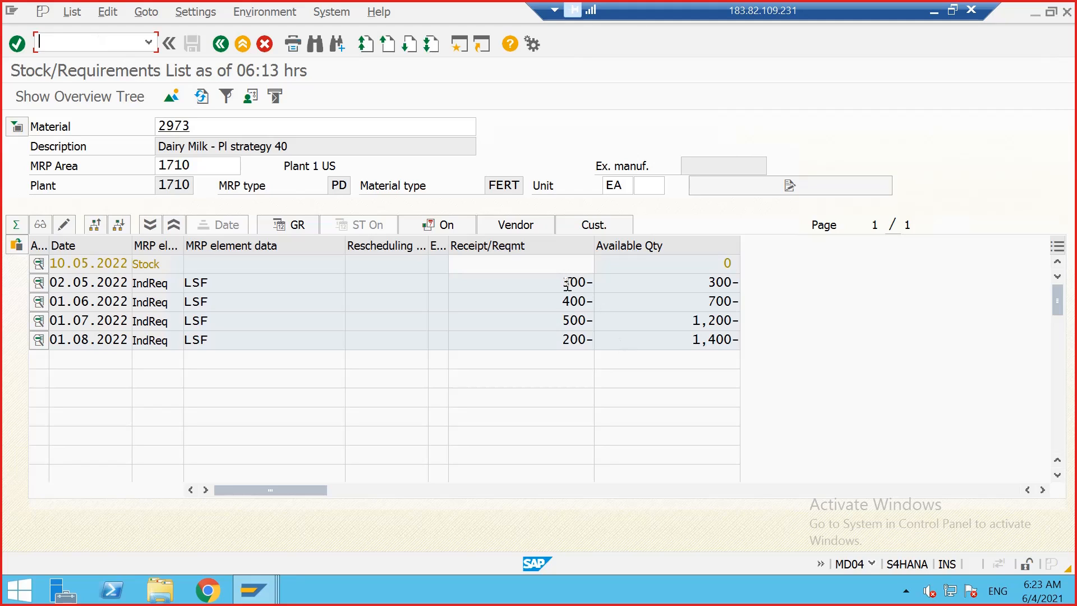
drag(562, 282, 588, 282)
click(591, 279)
key(Return)
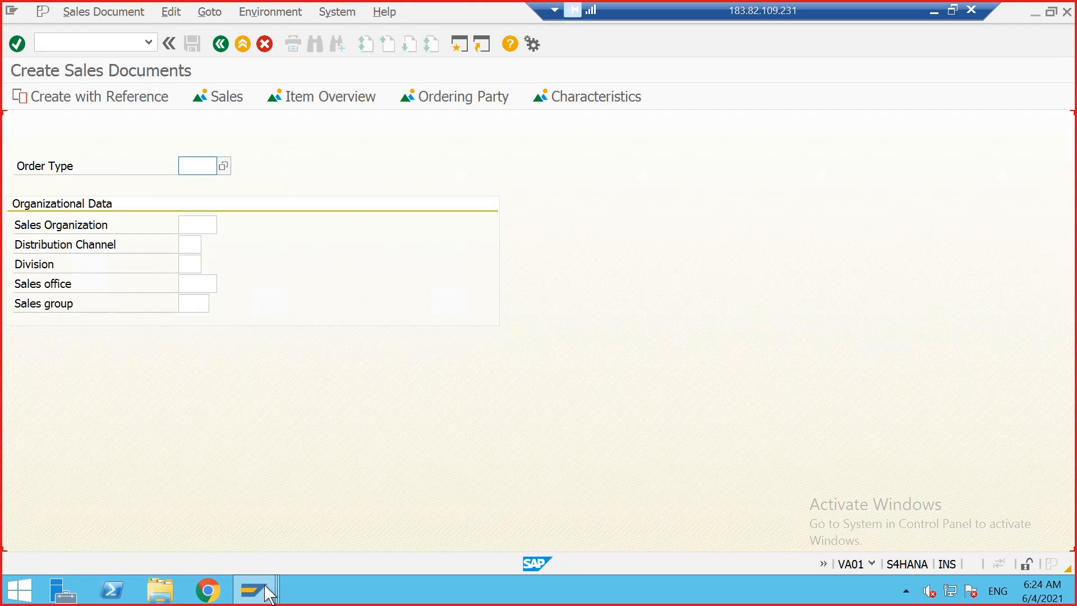
mouse_move(268, 593)
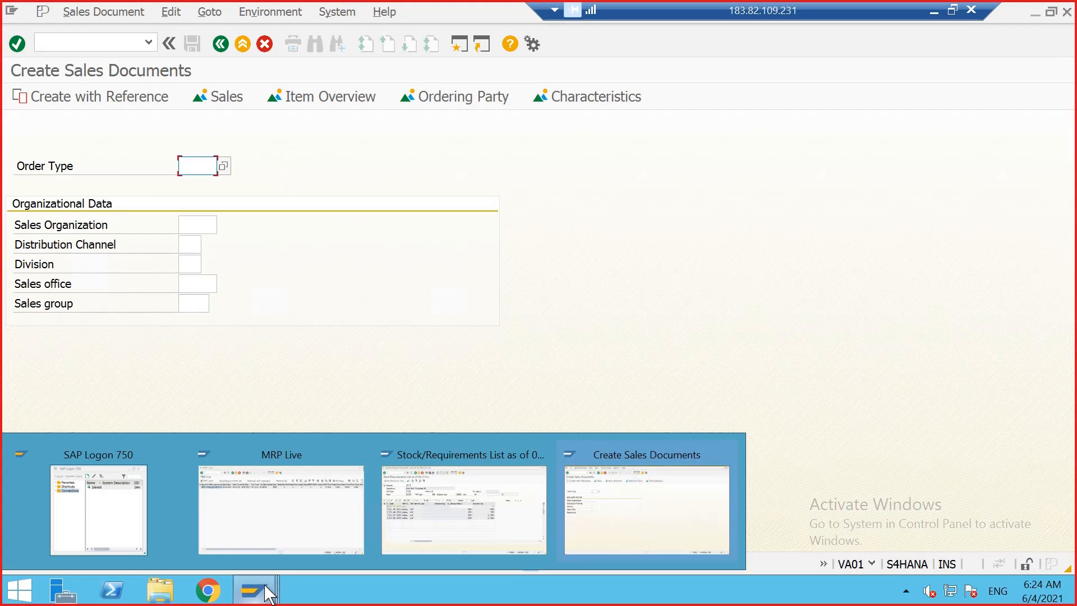
click(422, 494)
Step: Capture a screenshot of the stock/requirements list for material 2973 with the Snipping Tool
click(950, 11)
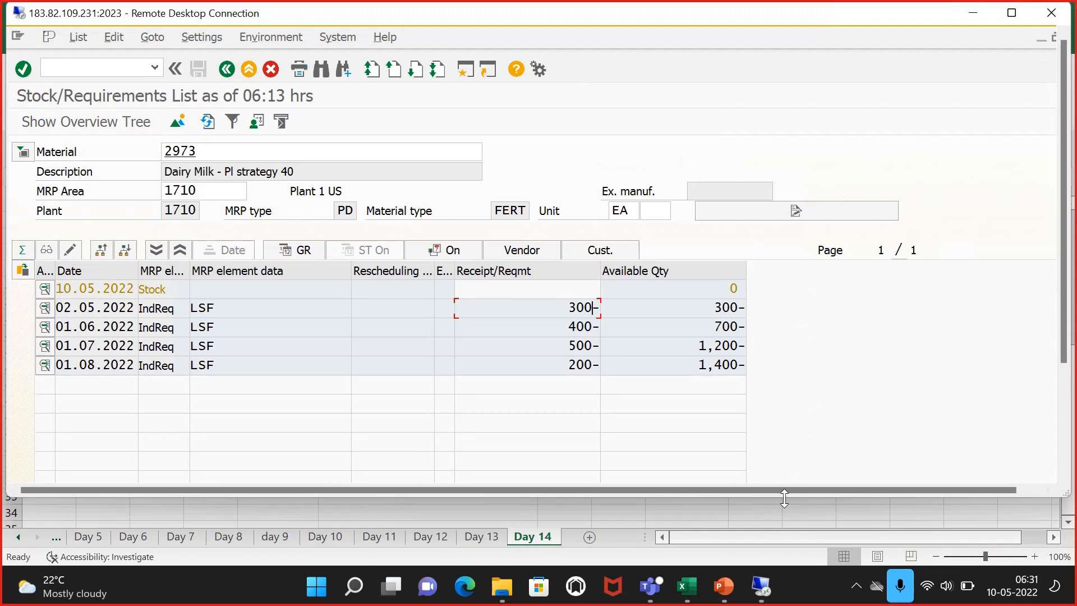
drag(785, 495, 790, 532)
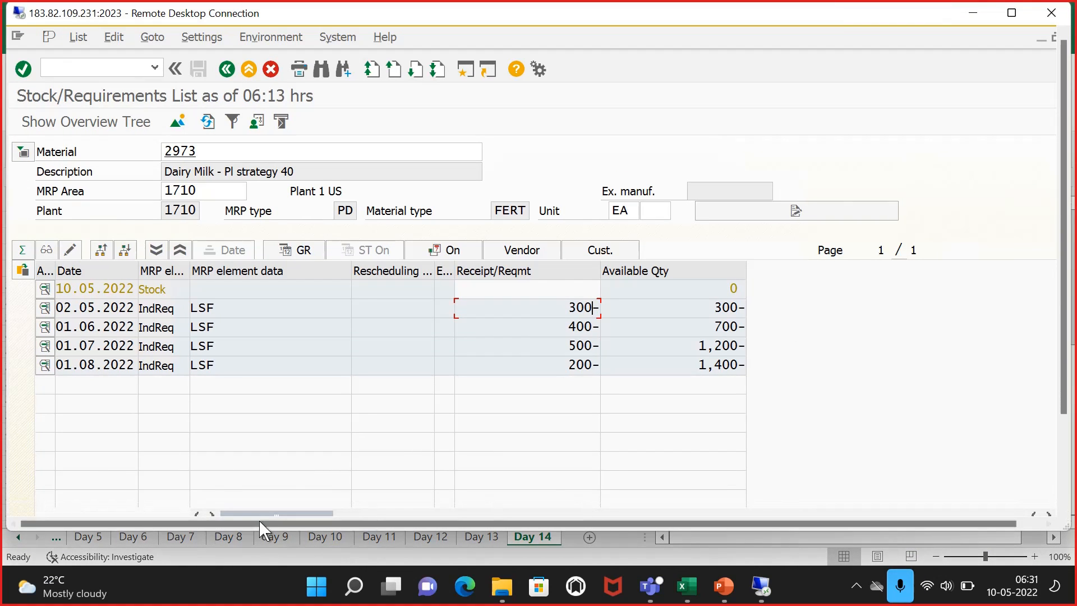
click(316, 585)
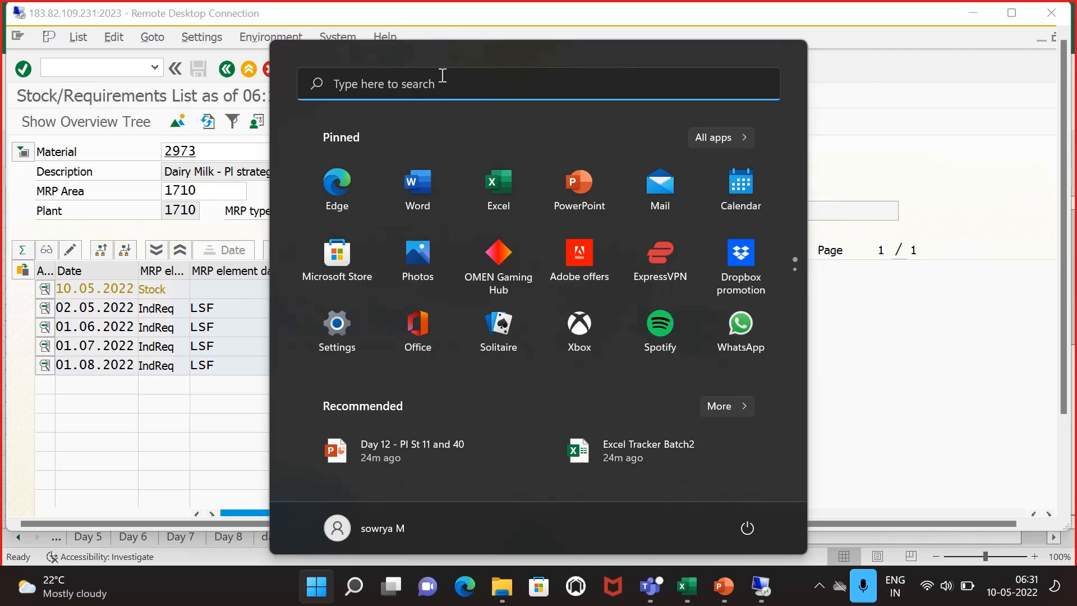
click(443, 75)
text(SNI)
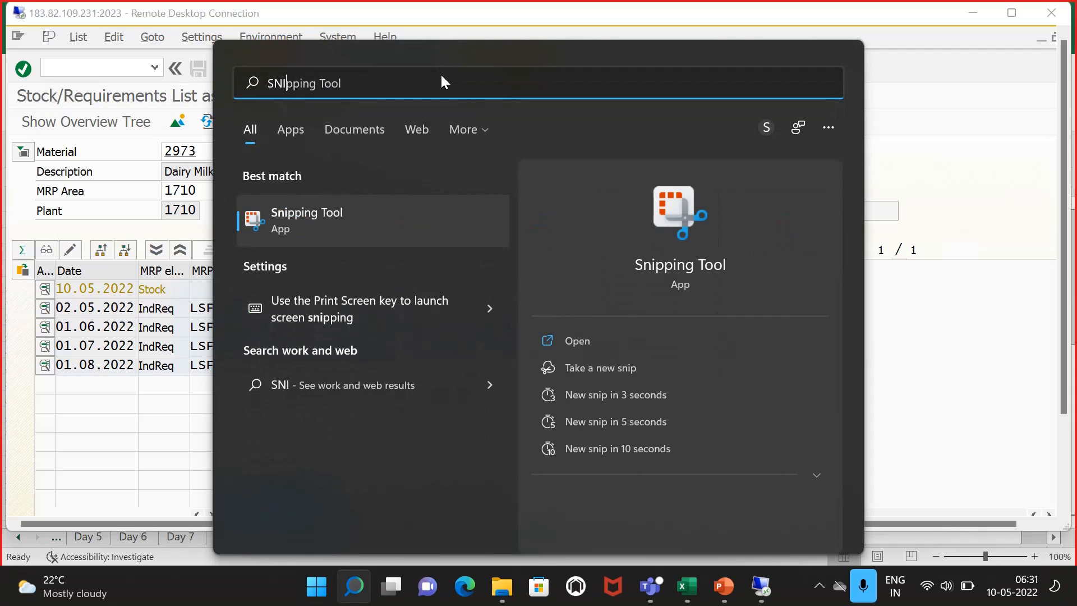
click(560, 341)
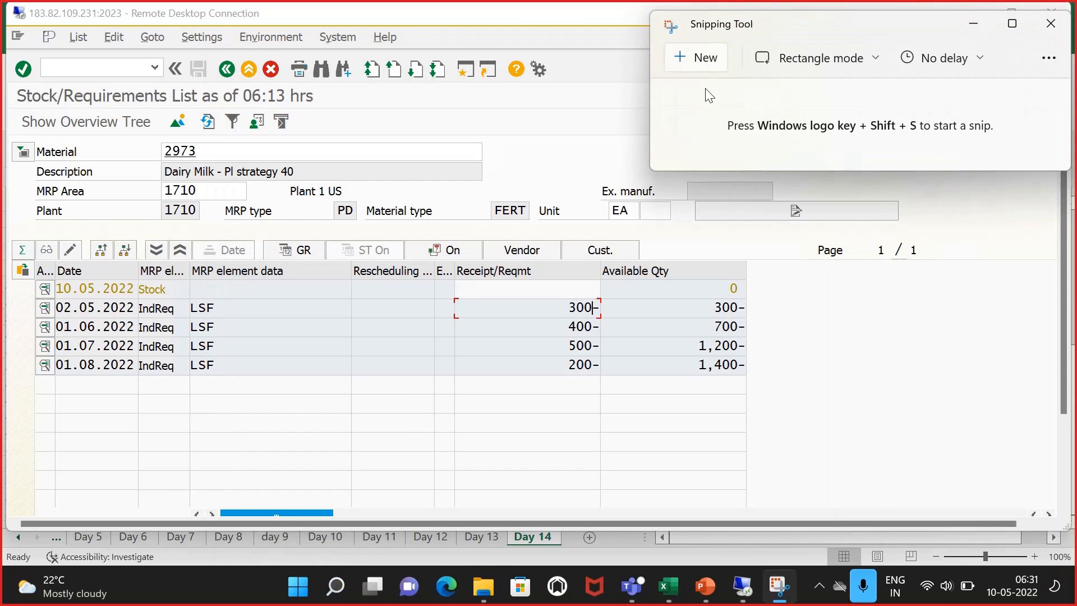
click(696, 58)
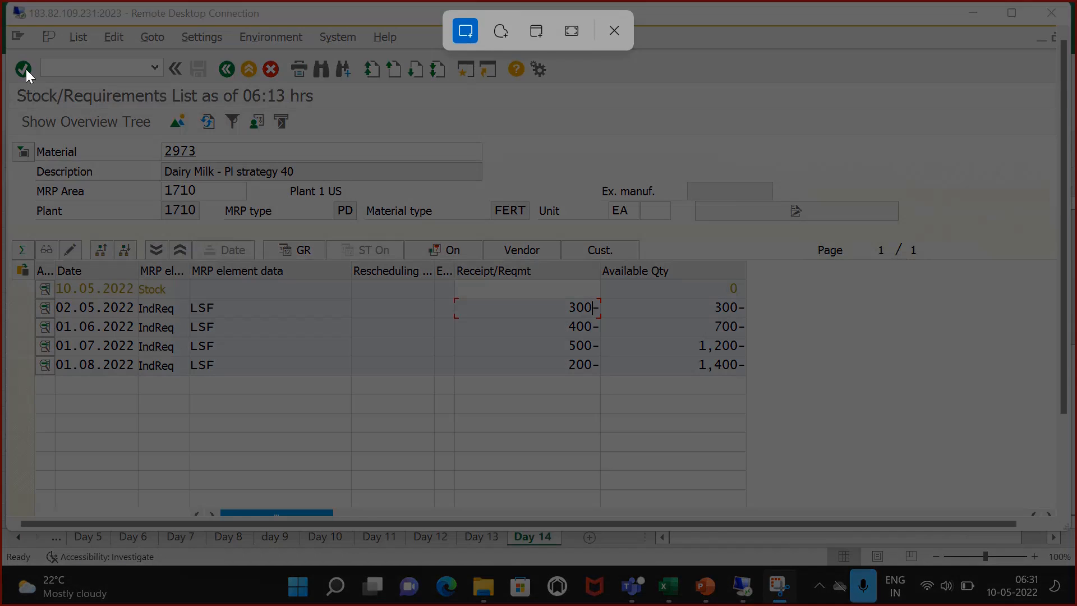
drag(12, 54, 1034, 524)
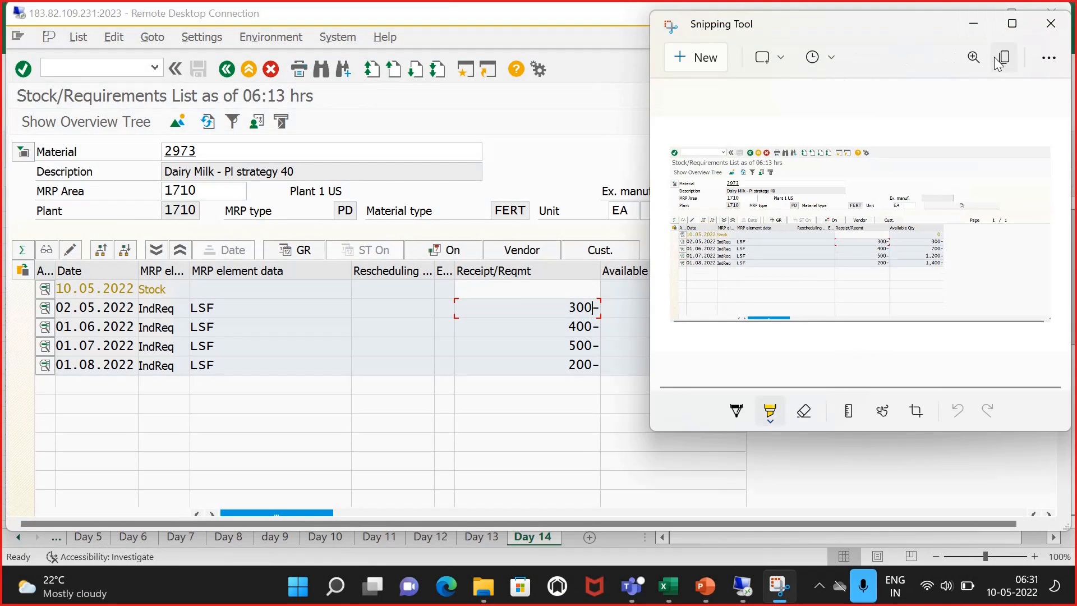
Step: Paste the captured stock/requirements list snip into the Day 14 sheet of the Excel tracker
click(668, 586)
click(278, 414)
scroll(212, 368, down, 3)
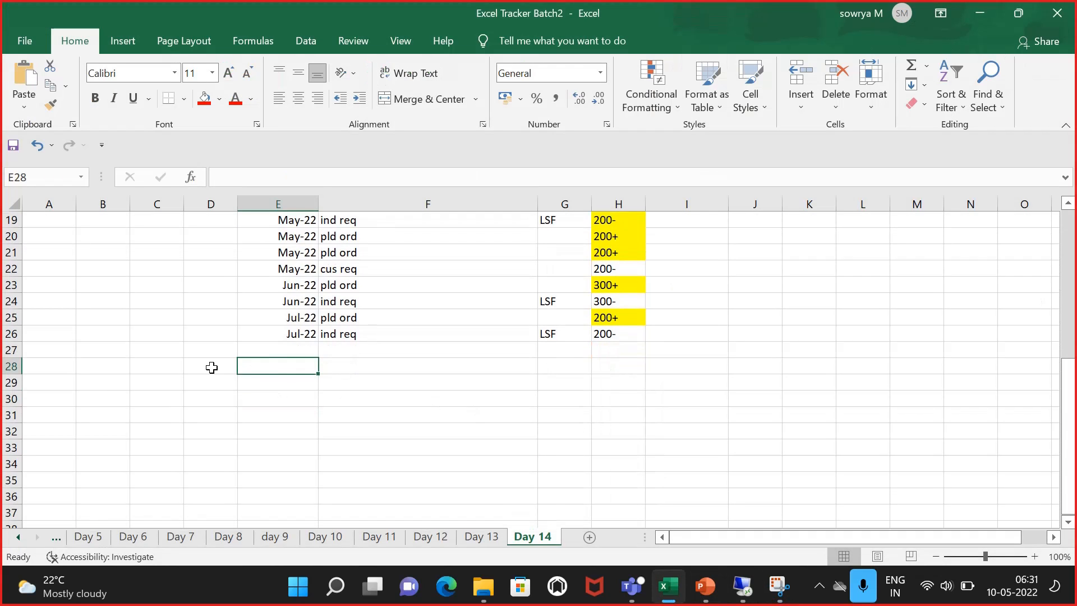
click(161, 317)
key(ctrl+v)
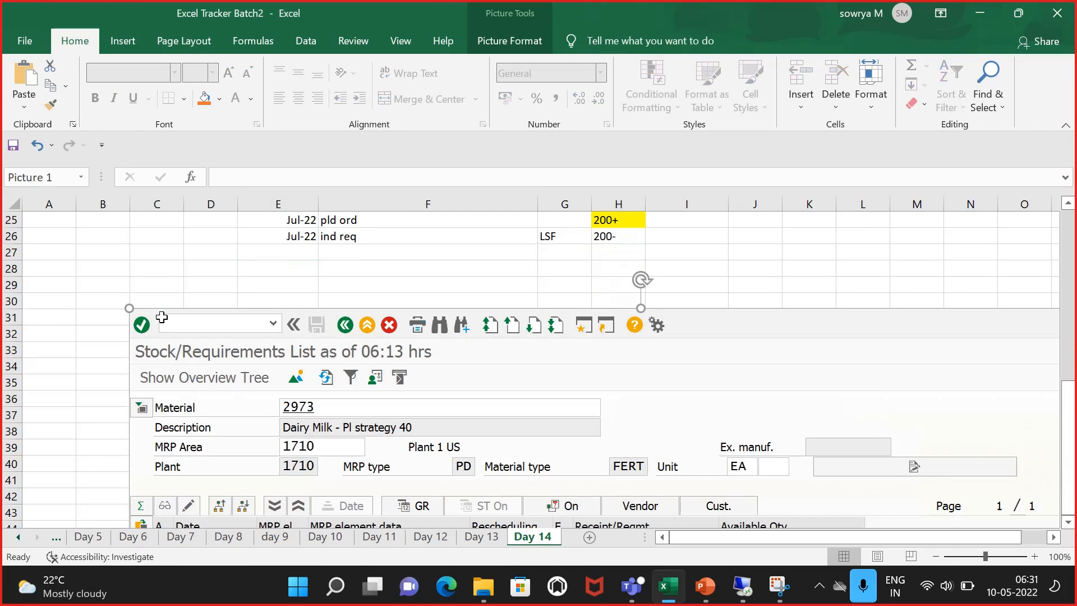
Step: Add the note "sale order created in VA01" in a cell below the pasted picture
scroll(191, 336, down, 5)
scroll(194, 418, down, 4)
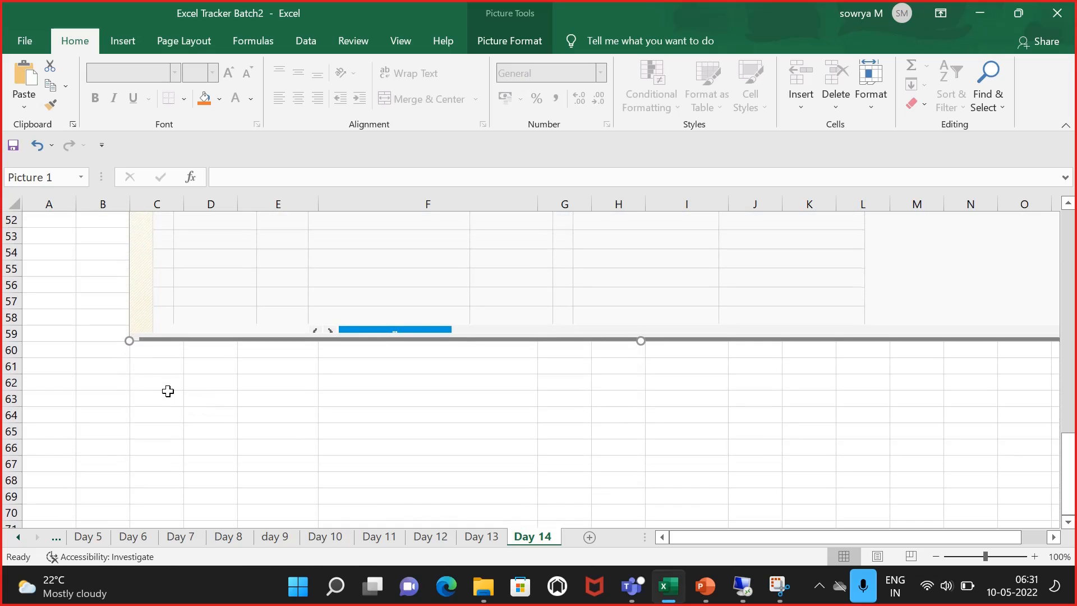
click(163, 386)
text(sa)
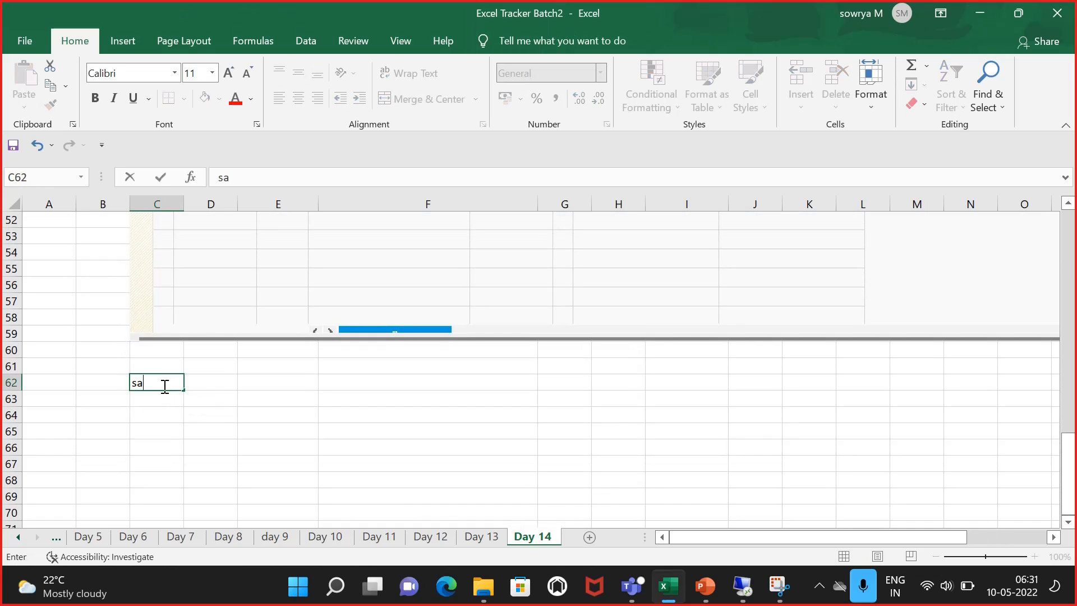
text(le order created in)
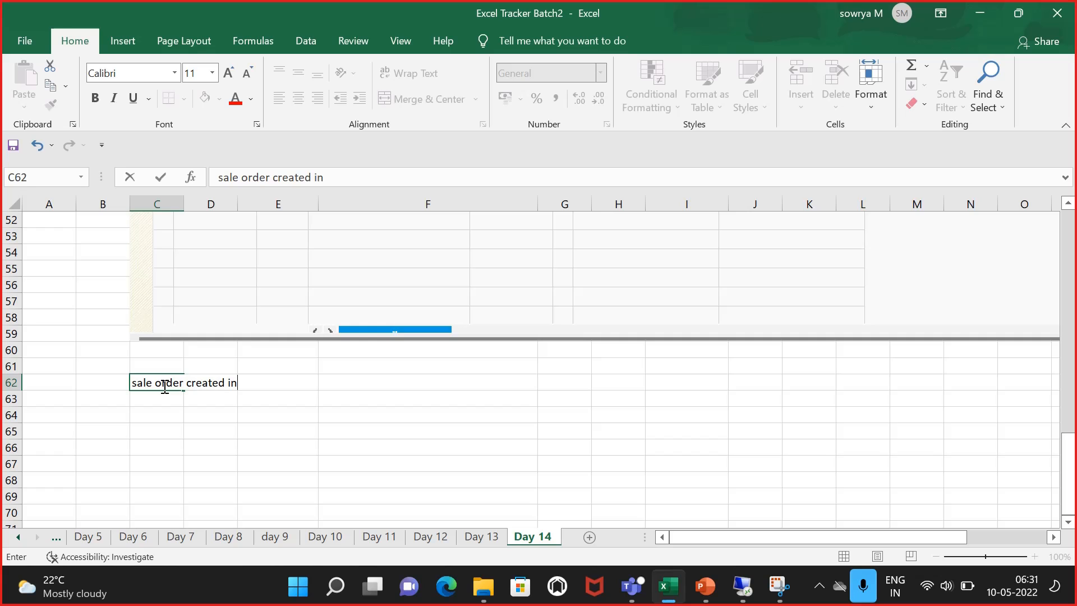
text( VA0 1)
click(236, 458)
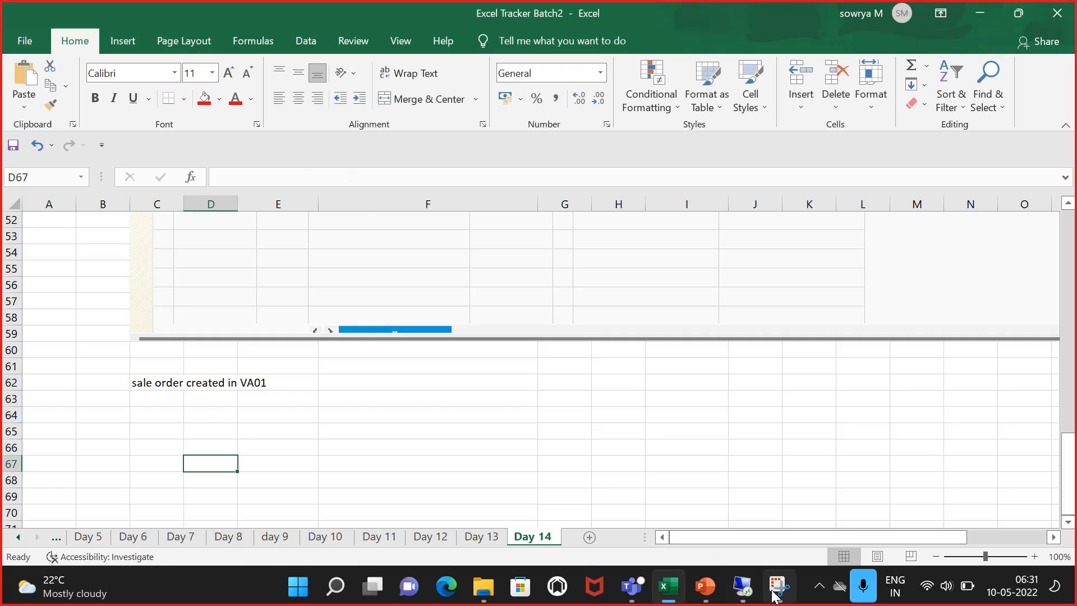
Step: Return to the remote SAP session and start a sales order with order type OR, sales organization 1710, channel 10, division 00
click(743, 586)
click(1015, 18)
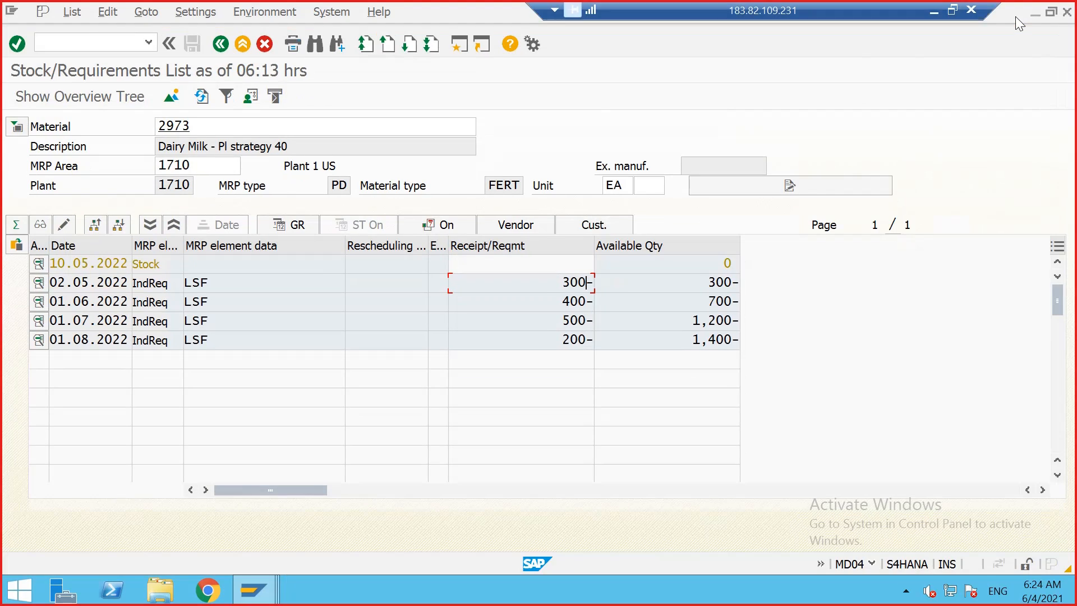
mouse_move(280, 587)
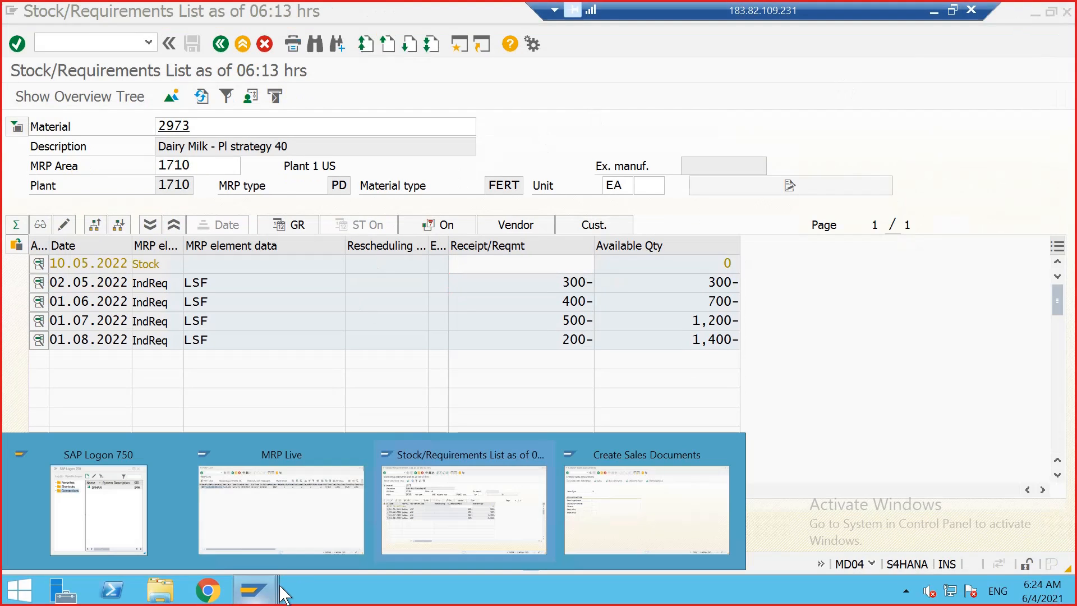
click(578, 497)
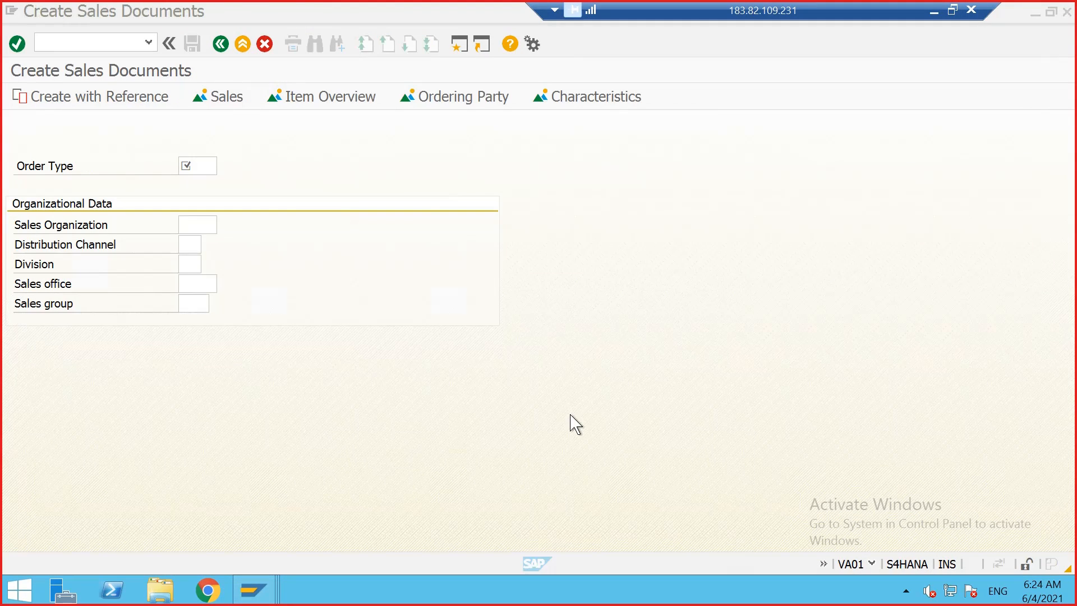
click(192, 165)
click(198, 164)
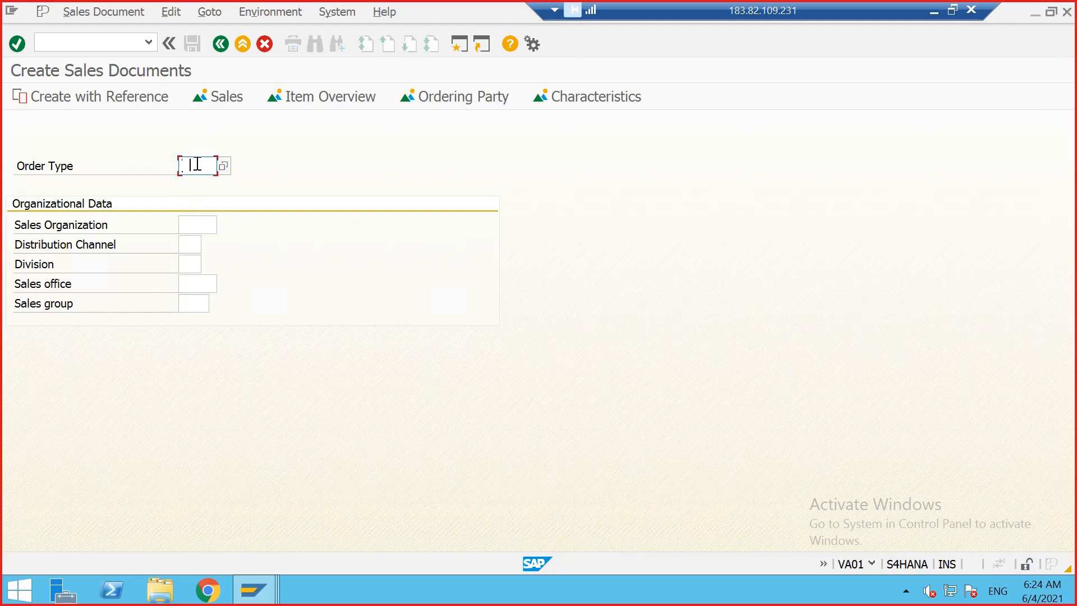
text(OR)
key(Tab)
text(1)
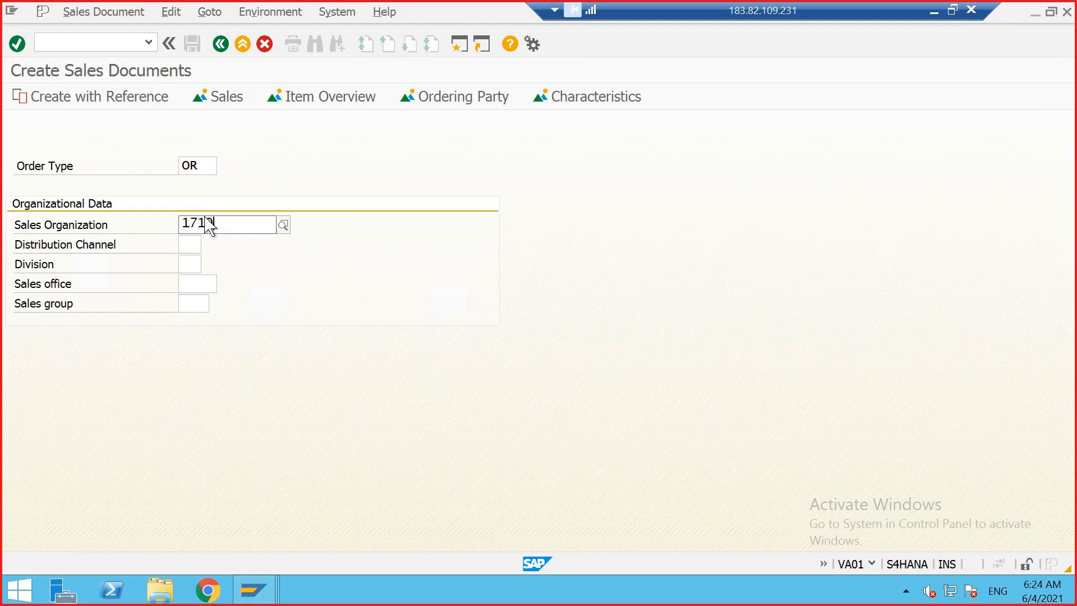
text(710)
key(Tab)
text(10)
key(Tab)
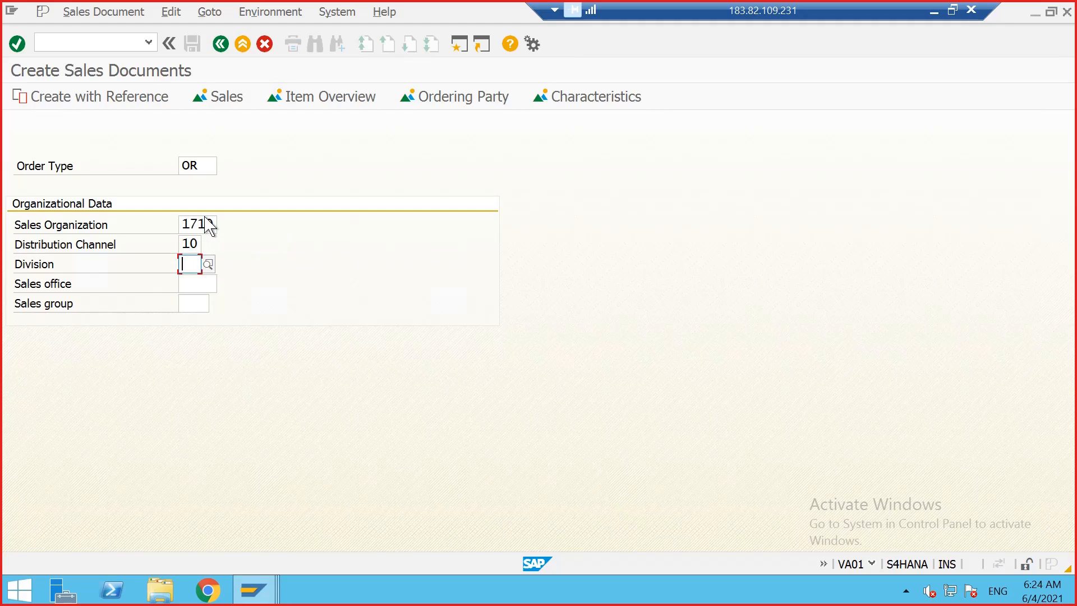
text(00)
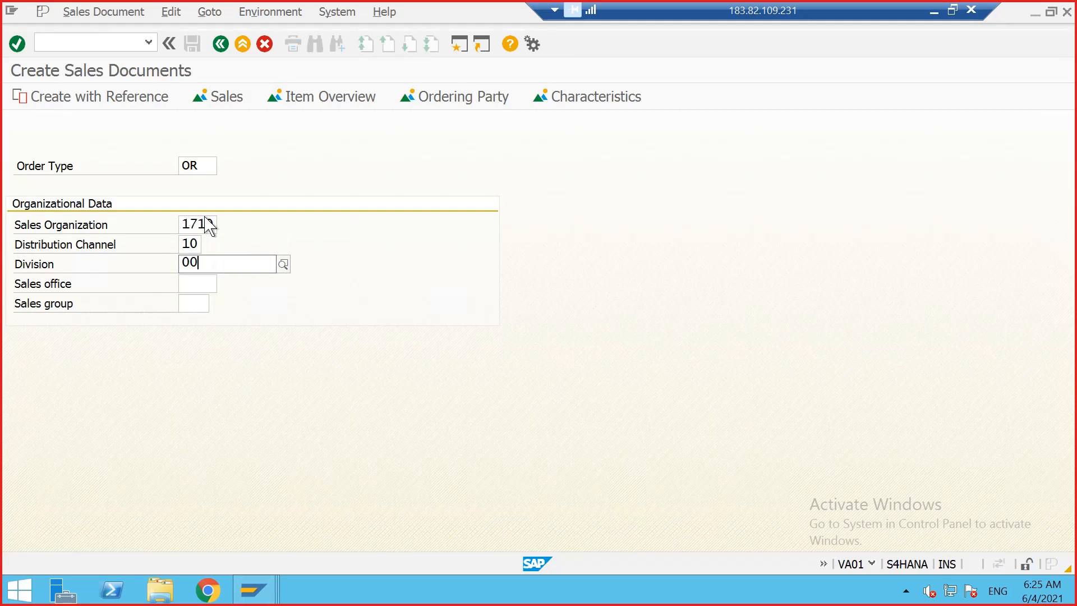
click(193, 300)
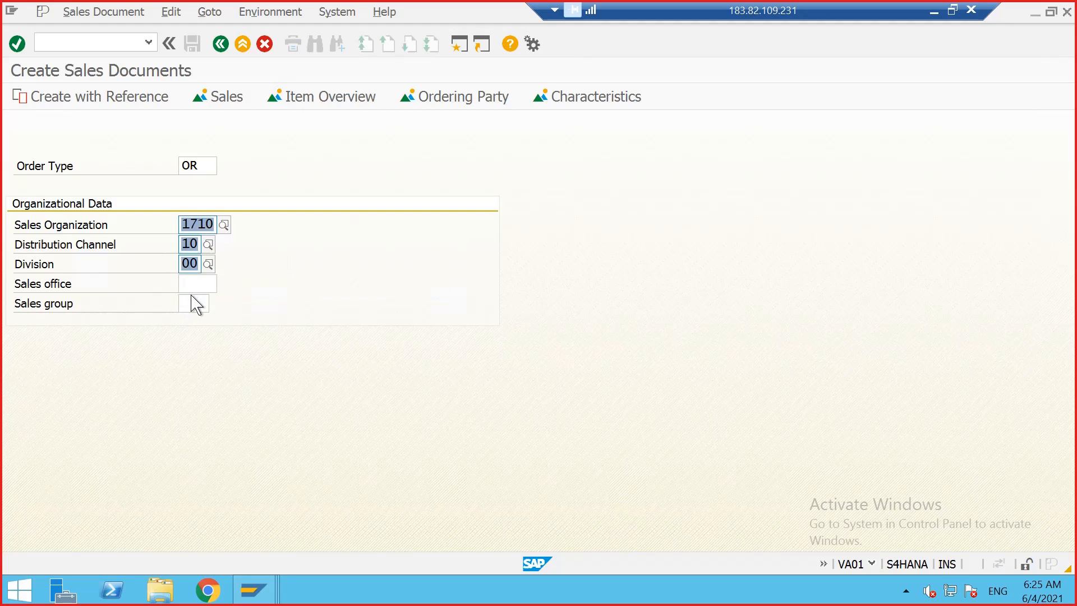
key(Return)
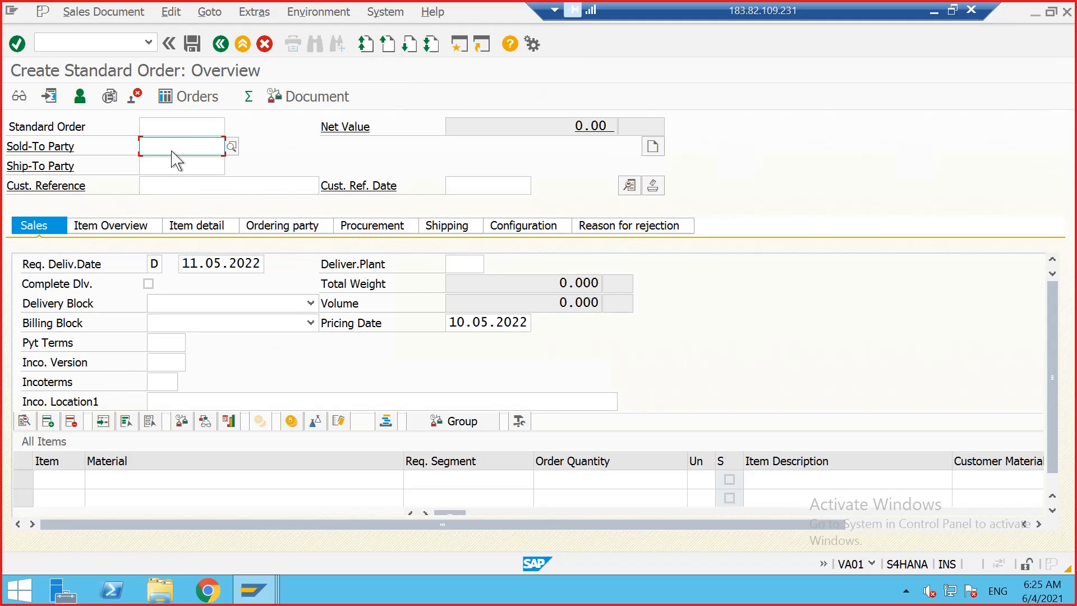
Step: Fill in the sold-to party and ship-to party customer numbers and pick a customer reference from the history
click(173, 148)
click(180, 174)
click(182, 168)
click(181, 181)
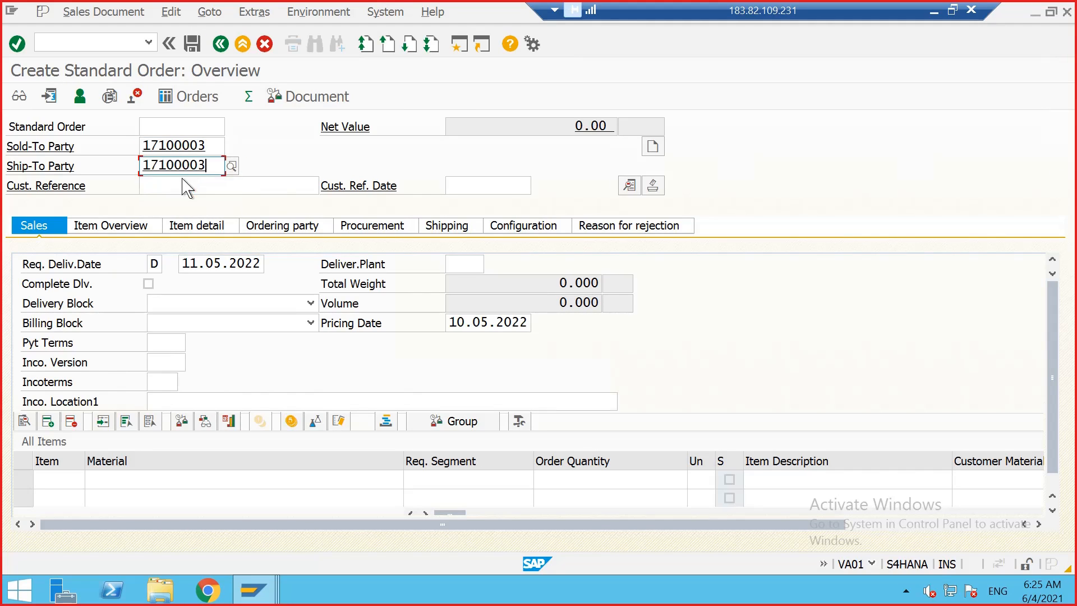
click(181, 186)
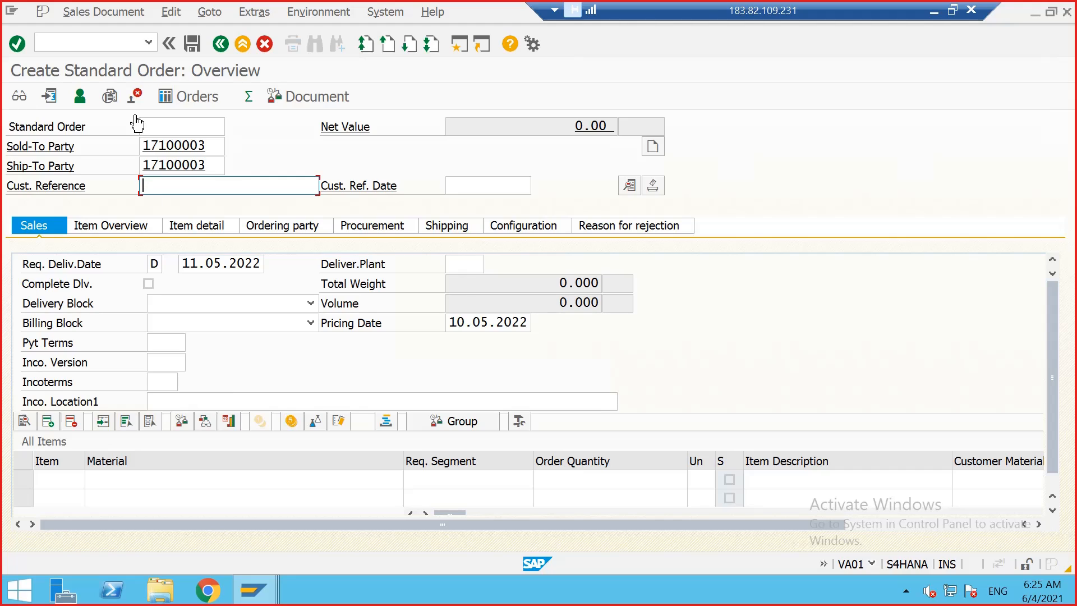
click(210, 146)
drag(206, 146, 142, 148)
drag(215, 166, 138, 158)
click(163, 185)
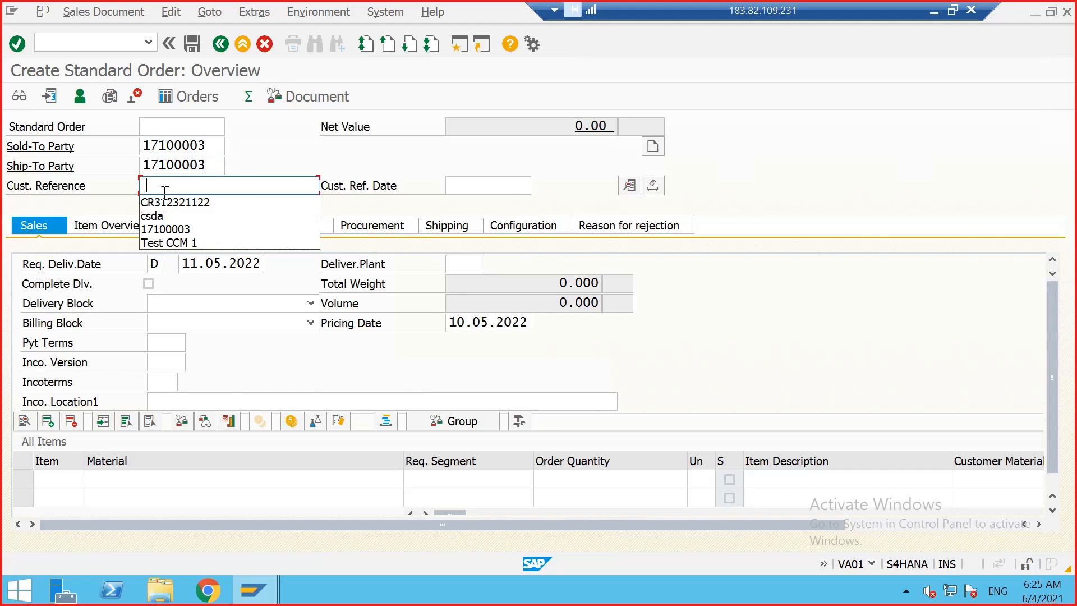
click(168, 201)
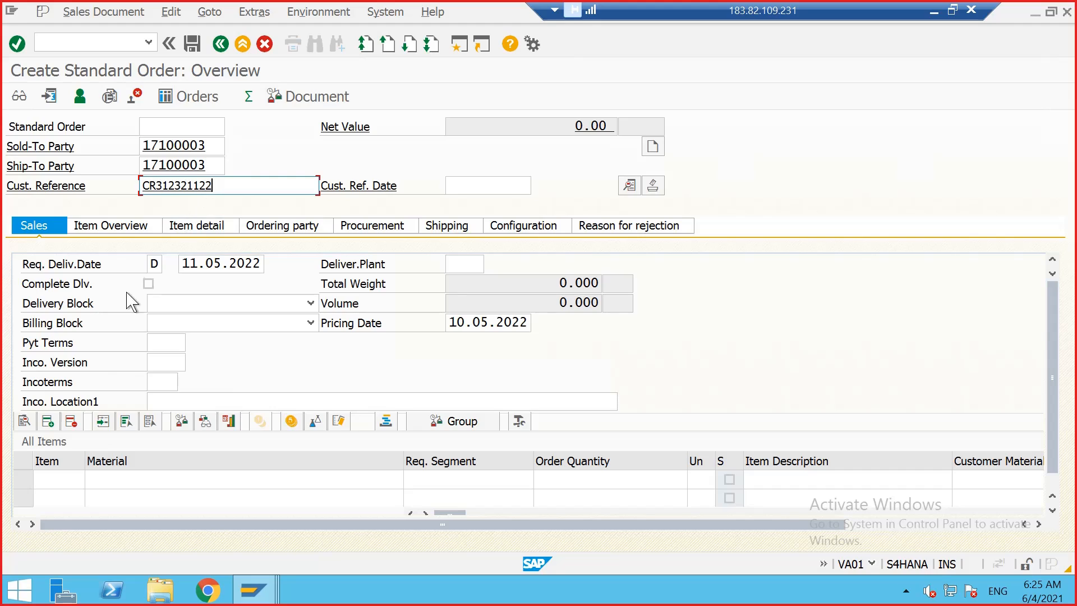
Step: Add item 0010 for material 2973 in the order's item list
click(62, 483)
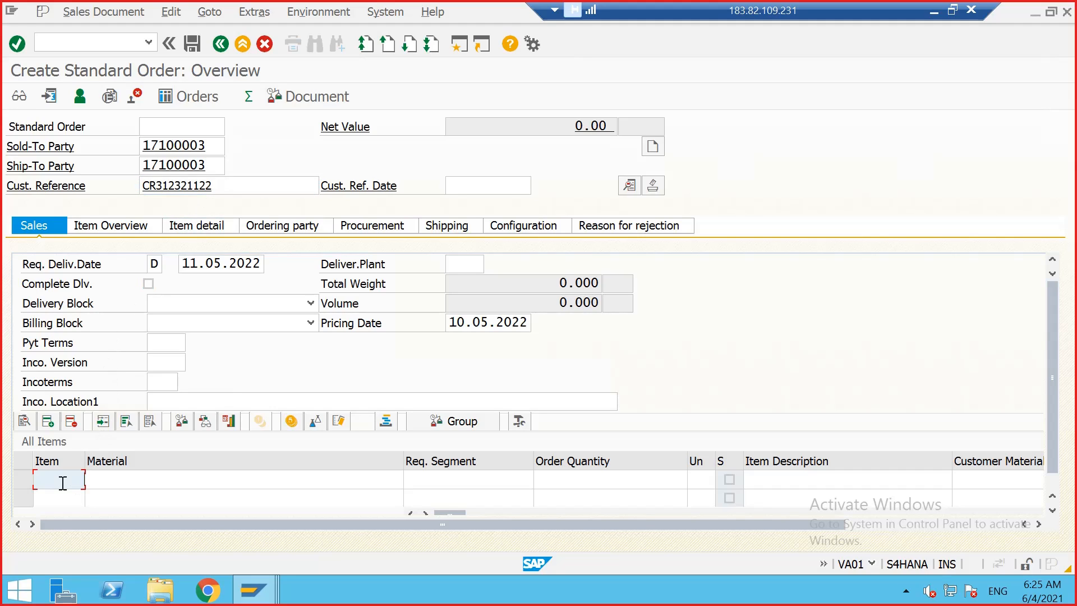
text(0010)
click(108, 488)
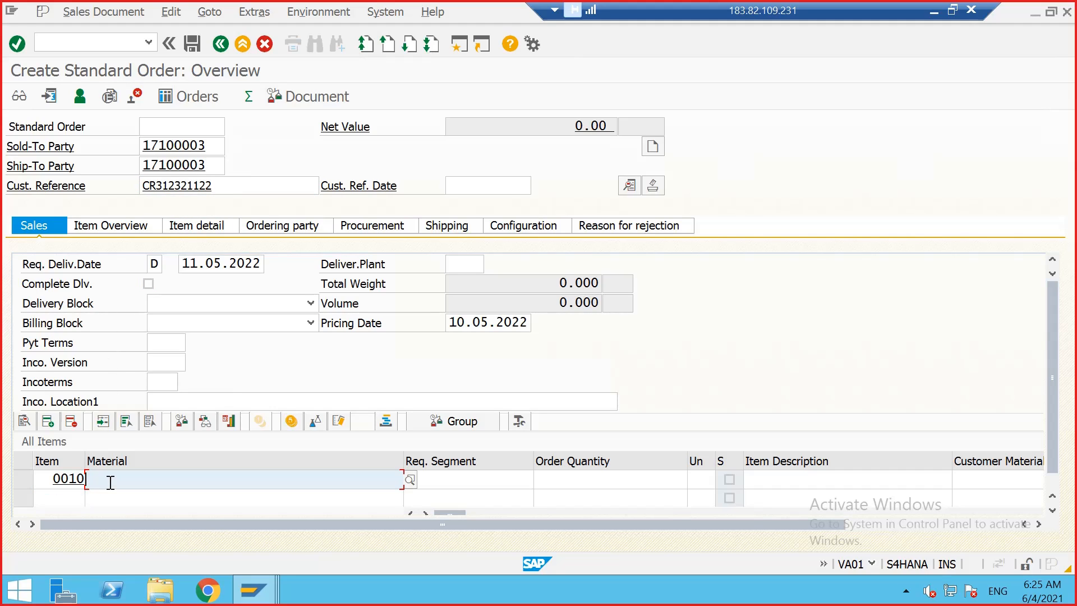
text(2973)
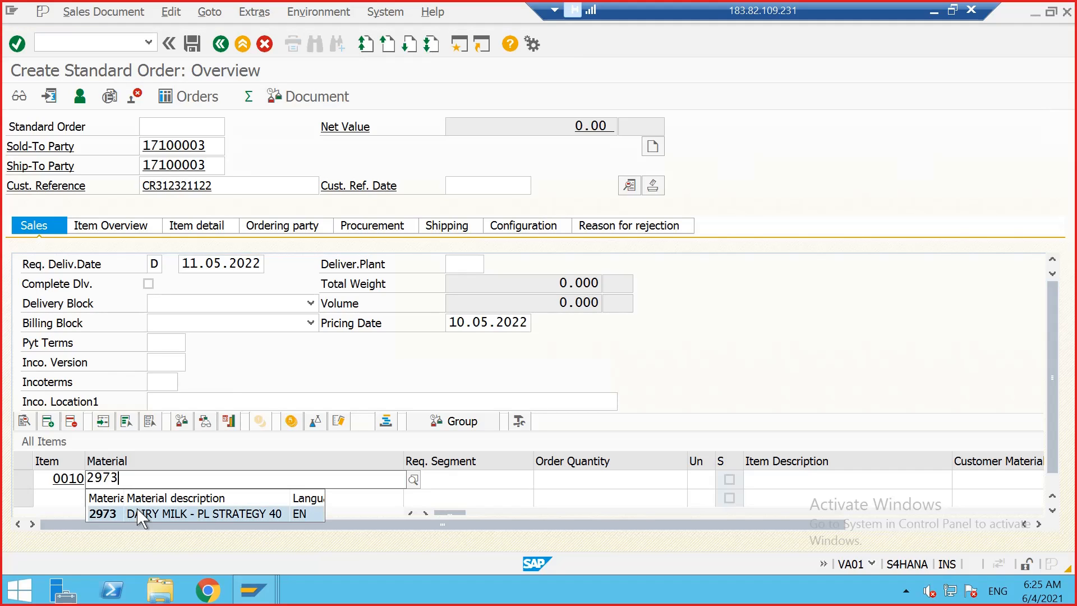
click(142, 515)
click(573, 481)
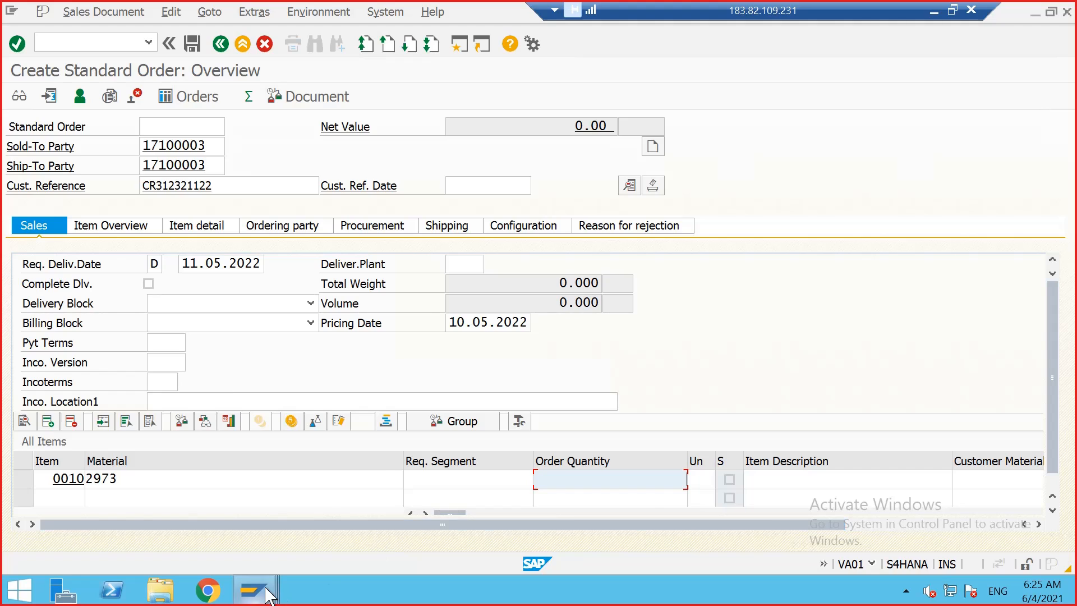
Step: Check the independent requirement quantities in the stock/requirements list session and return to the sales order
mouse_move(253, 589)
click(508, 470)
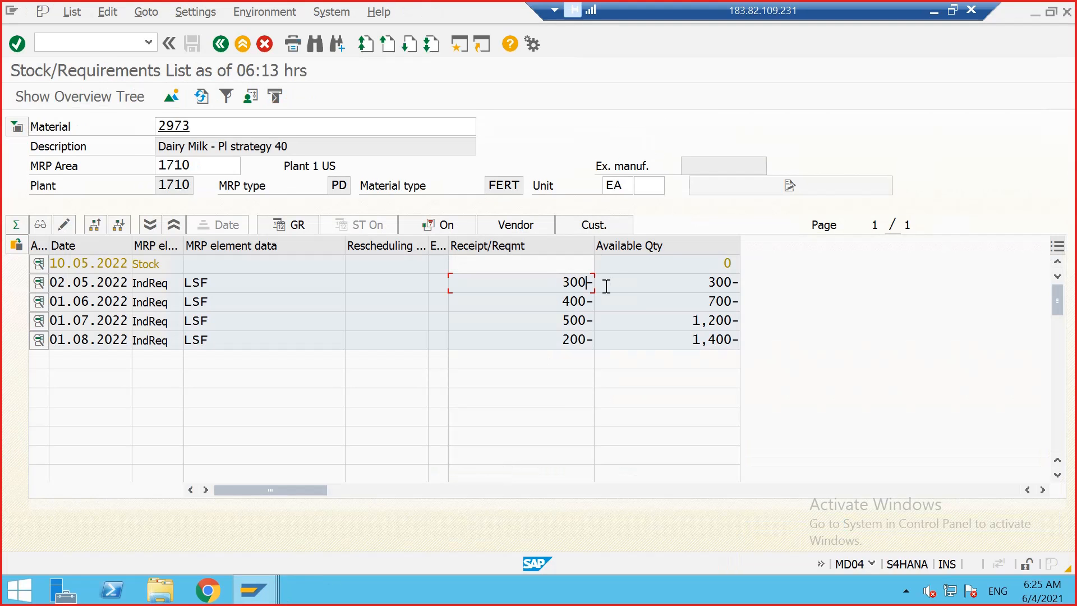
drag(566, 284, 584, 278)
mouse_move(269, 590)
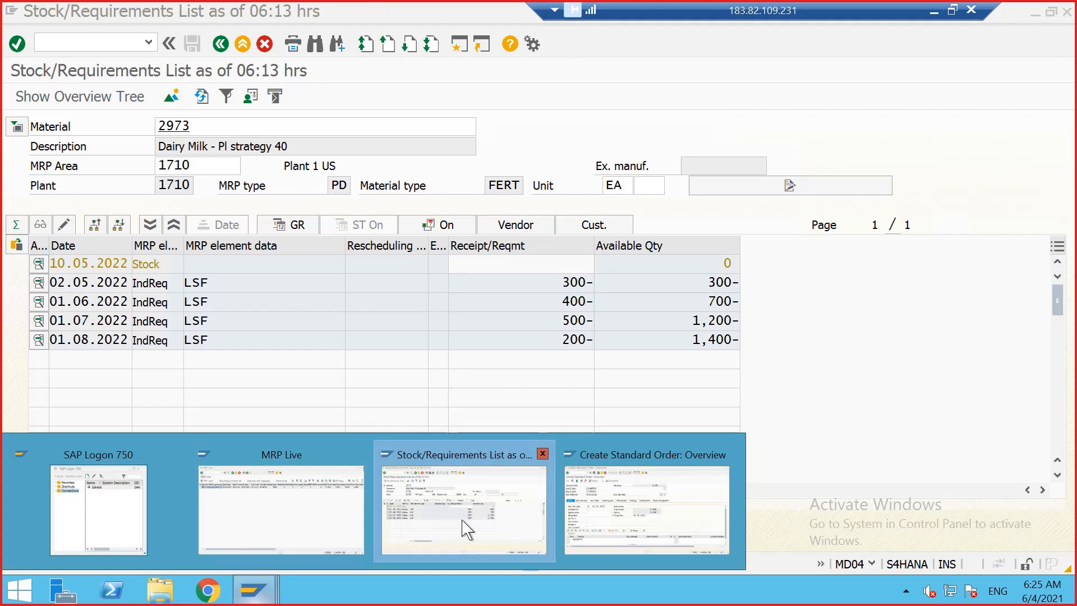
click(622, 514)
Step: Set the item's order quantity to 200 EA
click(549, 487)
text(2)
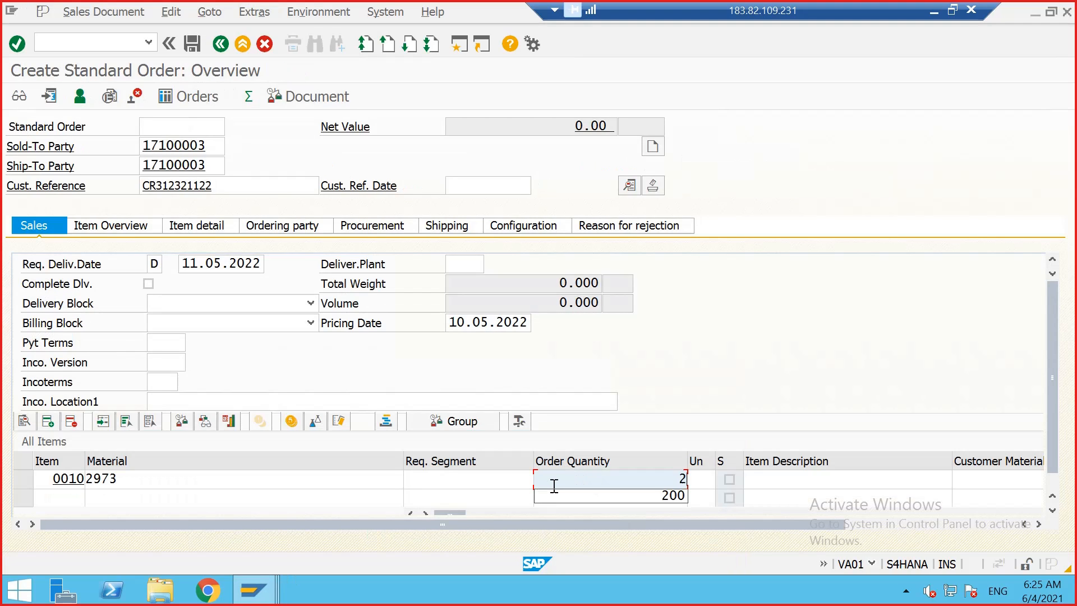
text(00)
key(Tab)
text(EA)
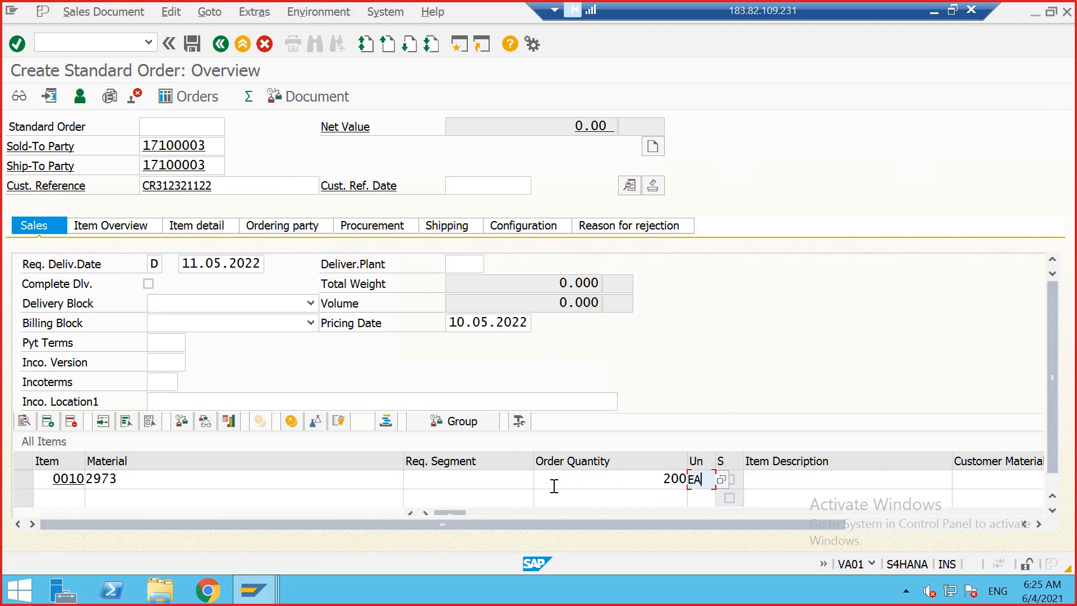
Step: Set the item's plant to 1710 and confirm the item entries
key(Tab)
key(Tab)
key(Tab)
key(Tab)
key(Tab)
key(Tab)
key(Tab)
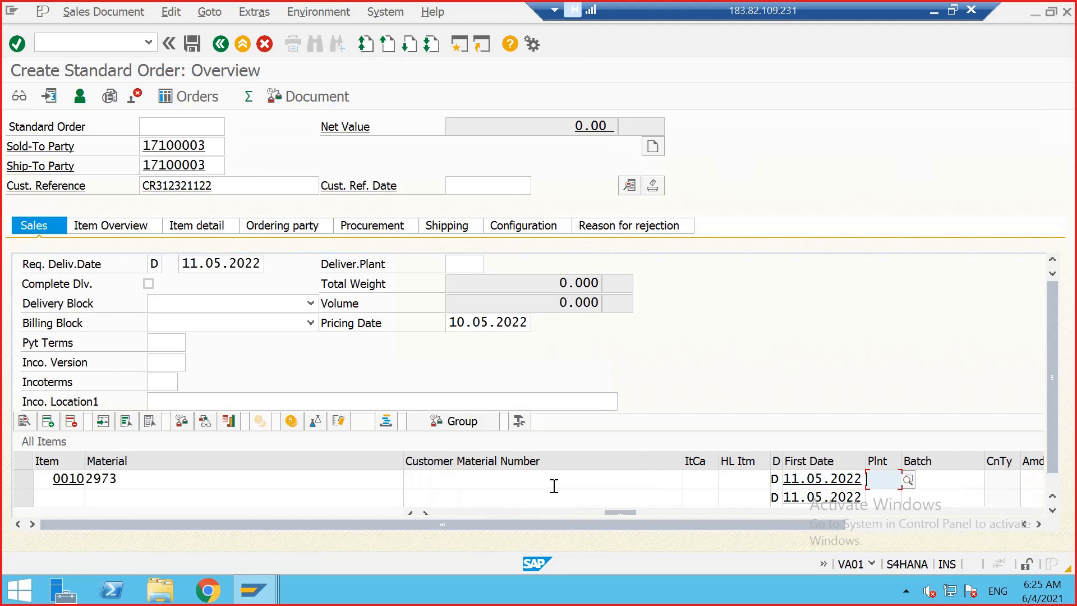
text(1710)
key(Return)
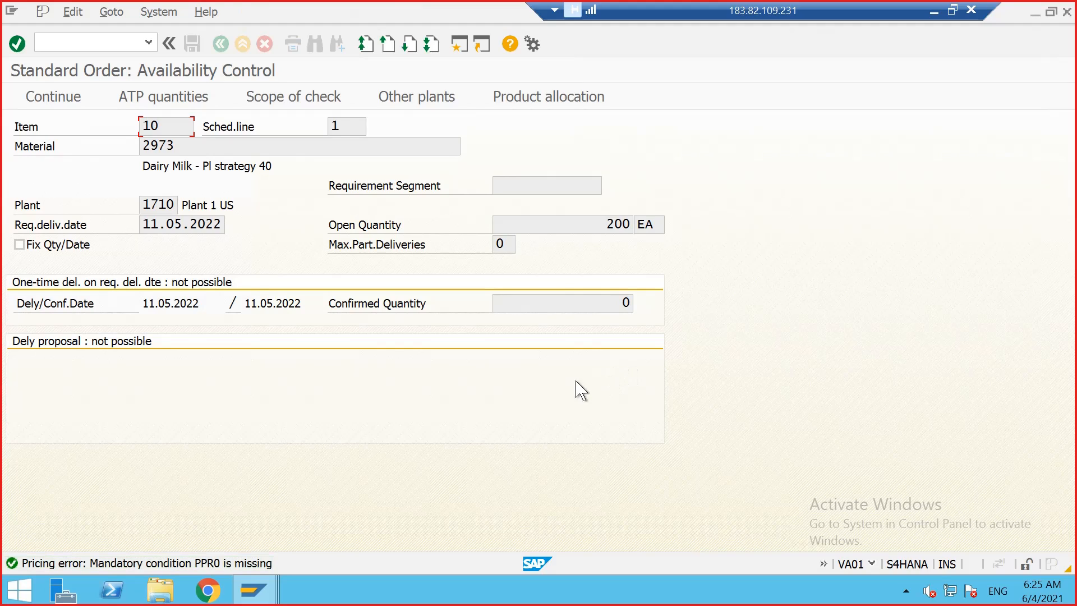
Step: Add a PPR0 price condition of 5 USD per unit to item 10 of the sales order
click(51, 96)
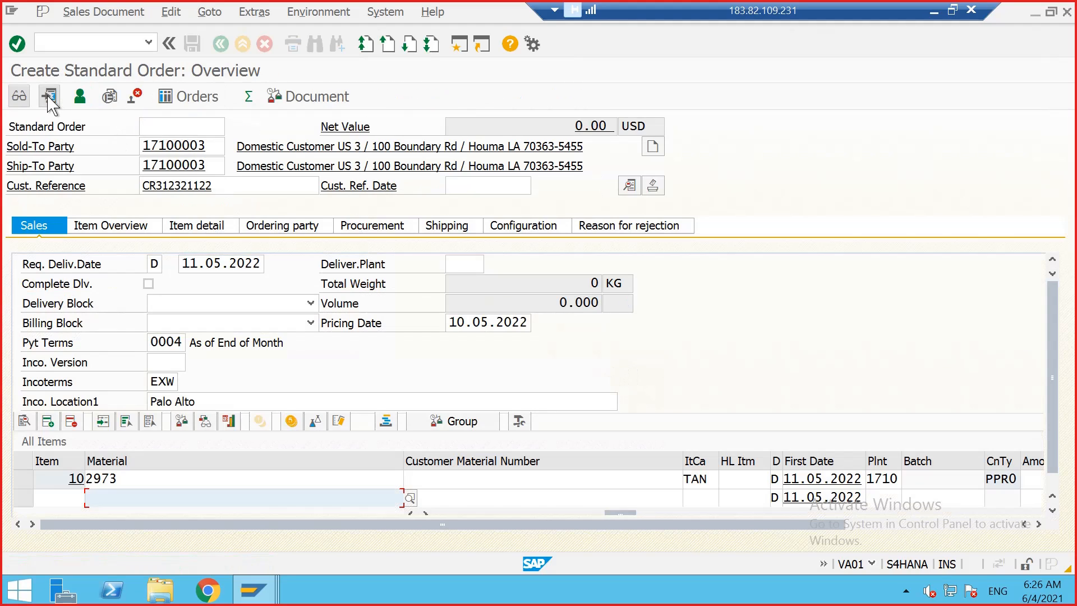
double_click(73, 478)
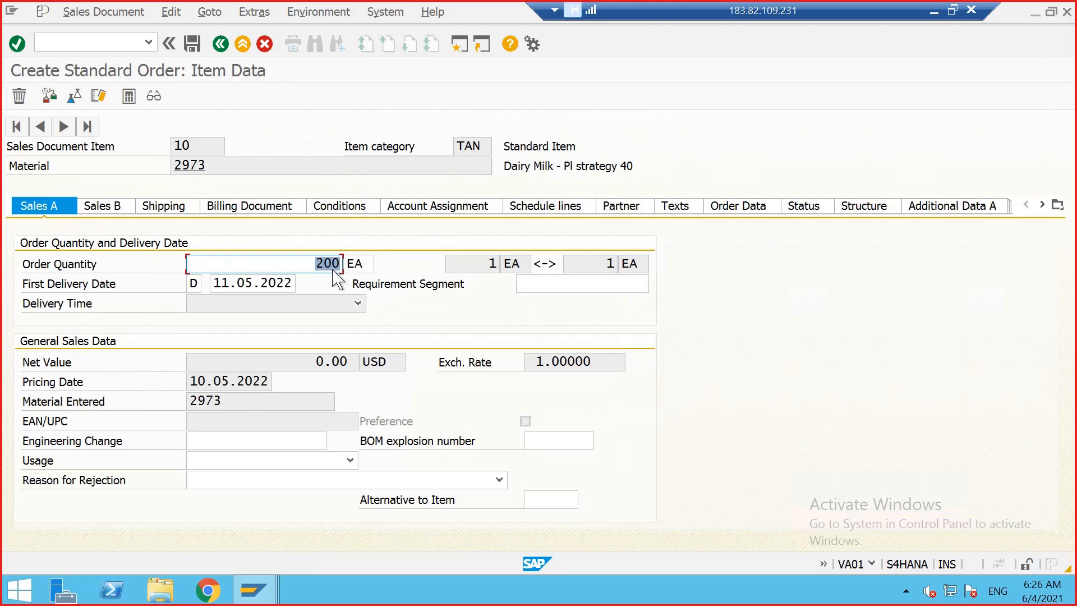
click(339, 206)
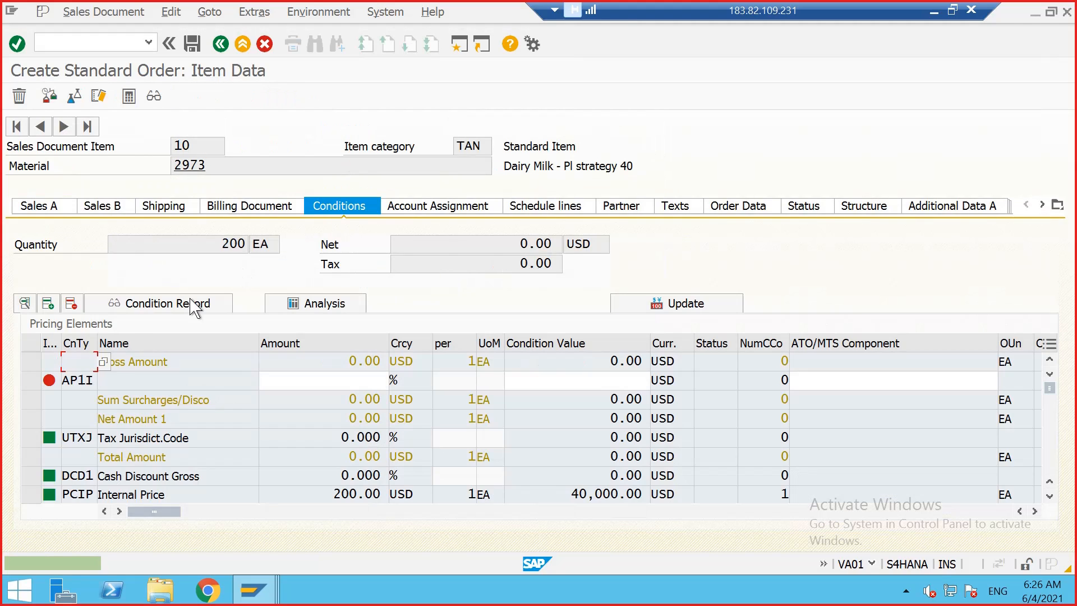
scroll(77, 418, down, 1)
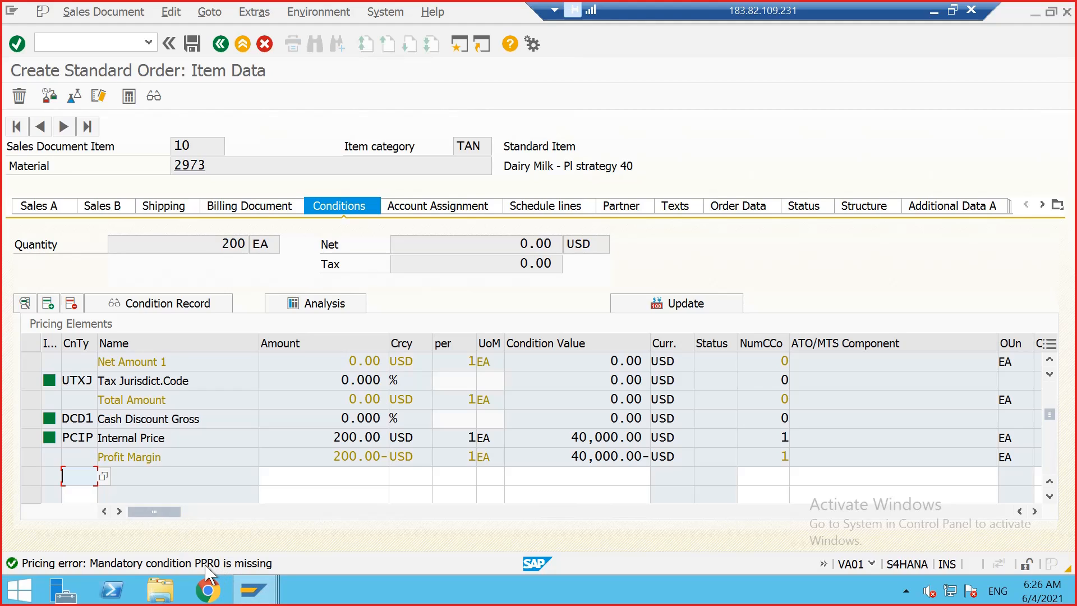
text(P)
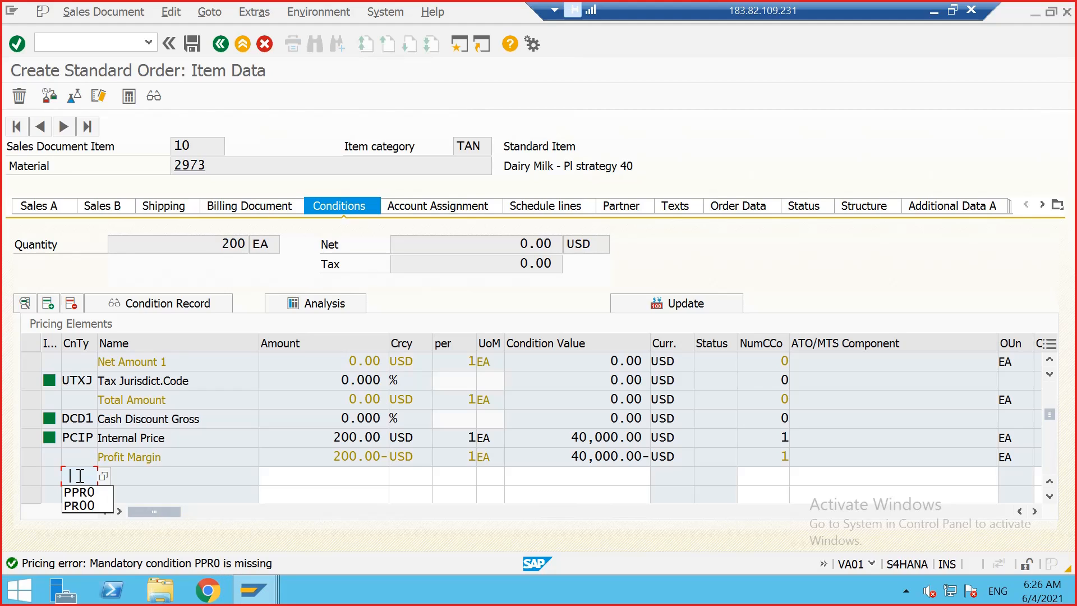
click(97, 486)
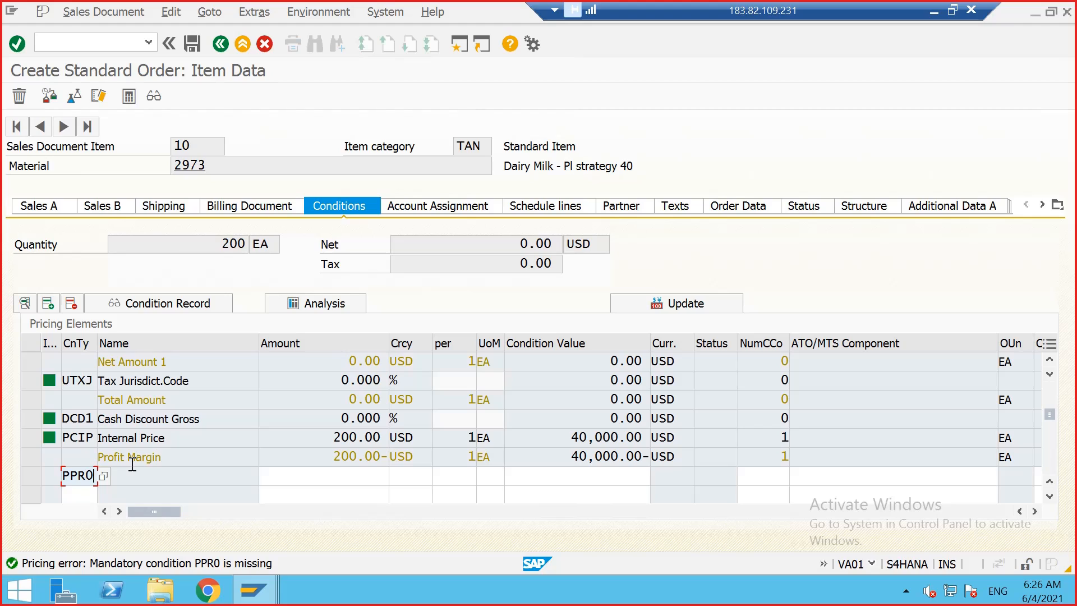
key(Return)
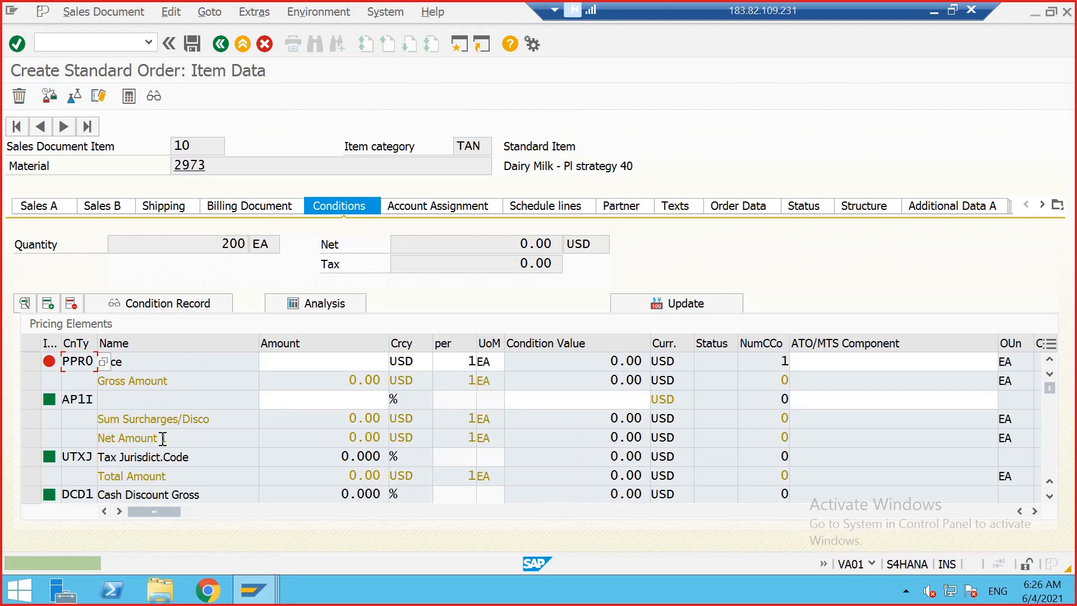
click(308, 364)
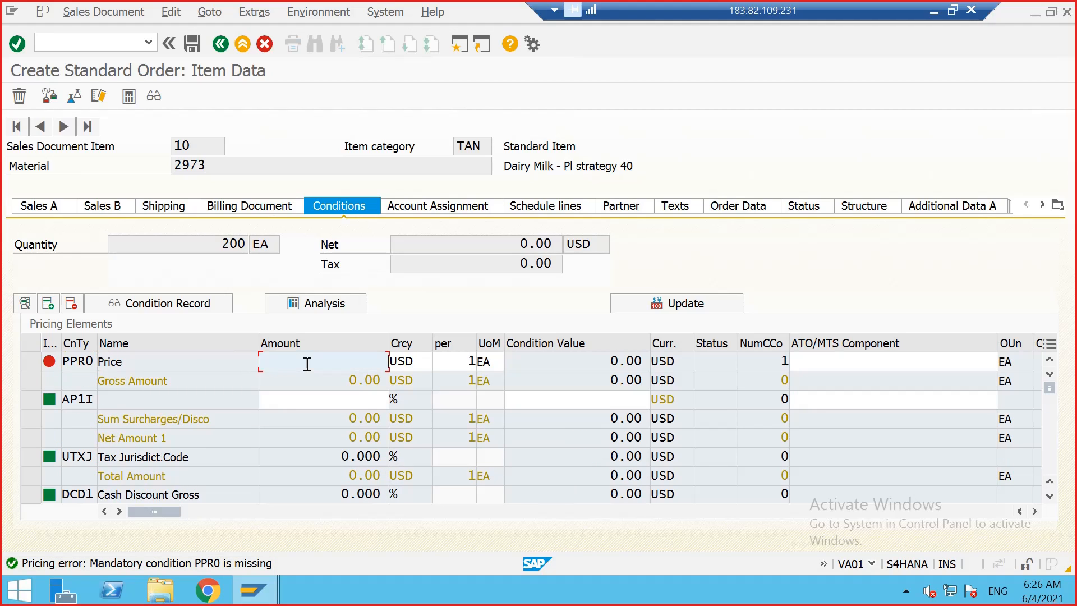
text(5)
key(Return)
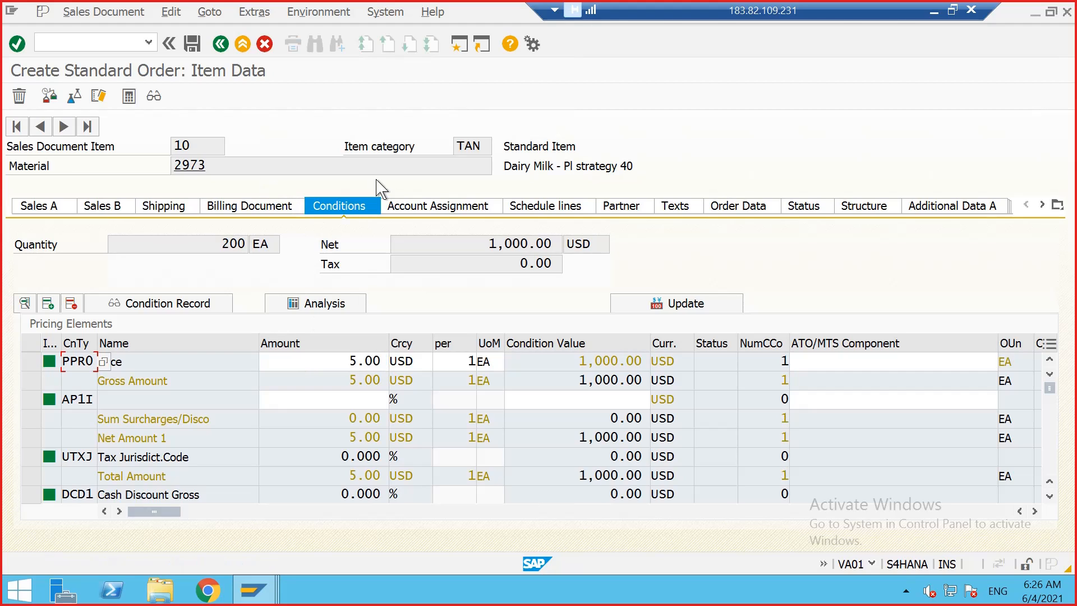
Step: Return to the order overview and review the item overview and item detail tabs
click(220, 44)
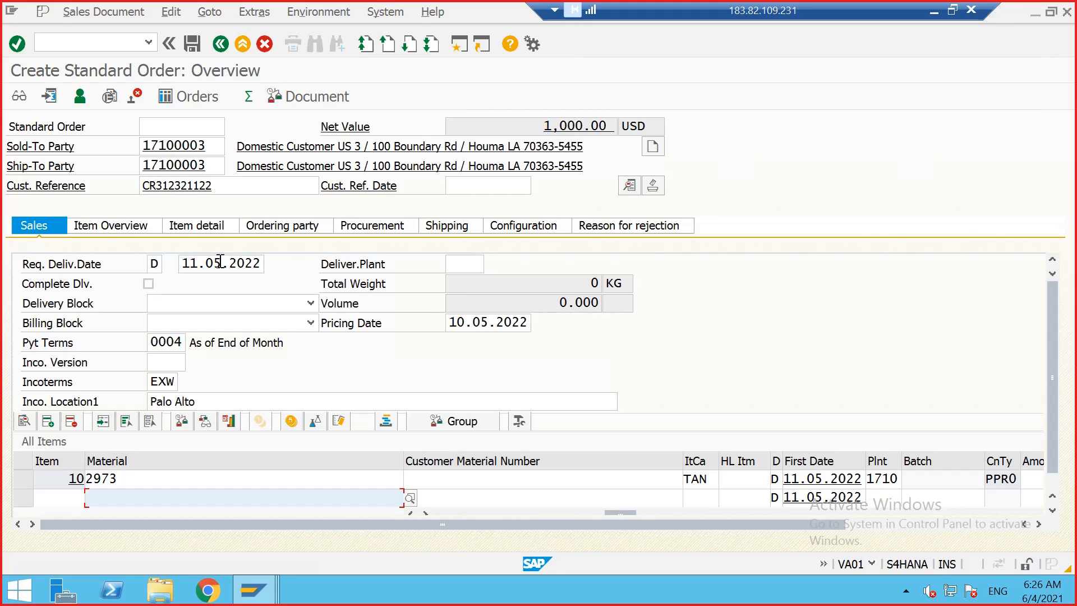
drag(221, 261, 215, 263)
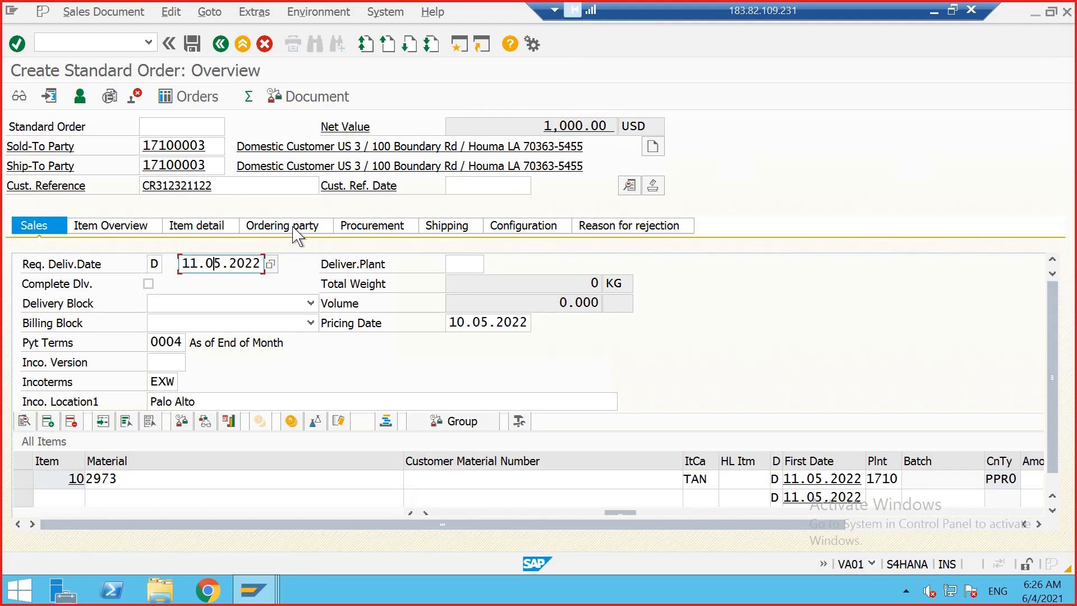
click(168, 226)
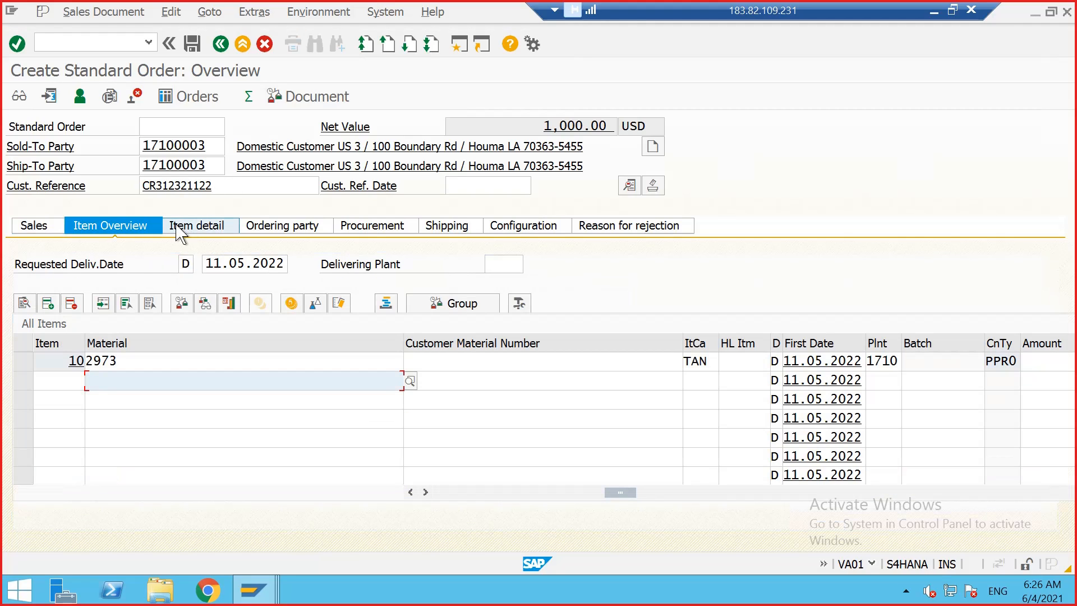
click(177, 226)
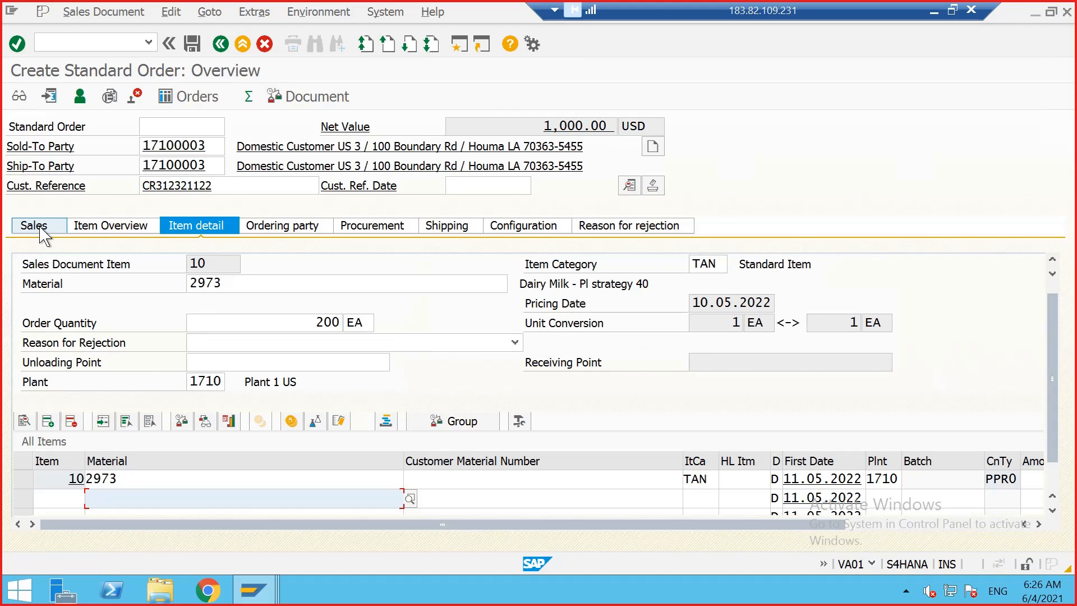
click(40, 230)
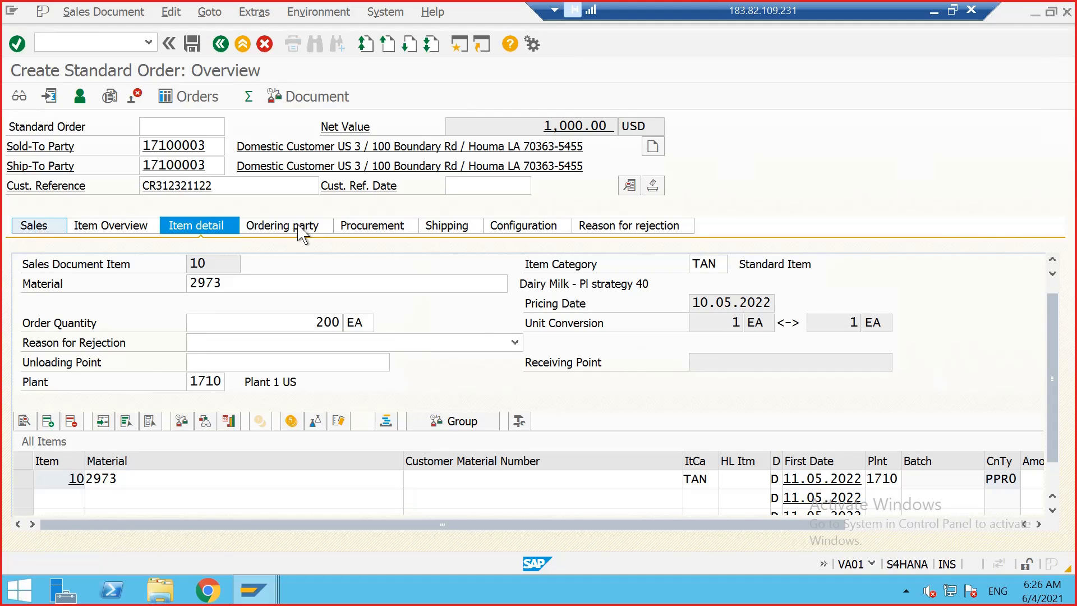
Step: Complete the incomplete order by entering gross weight 6 and net weight 4 KG for item 10, then save it
click(194, 45)
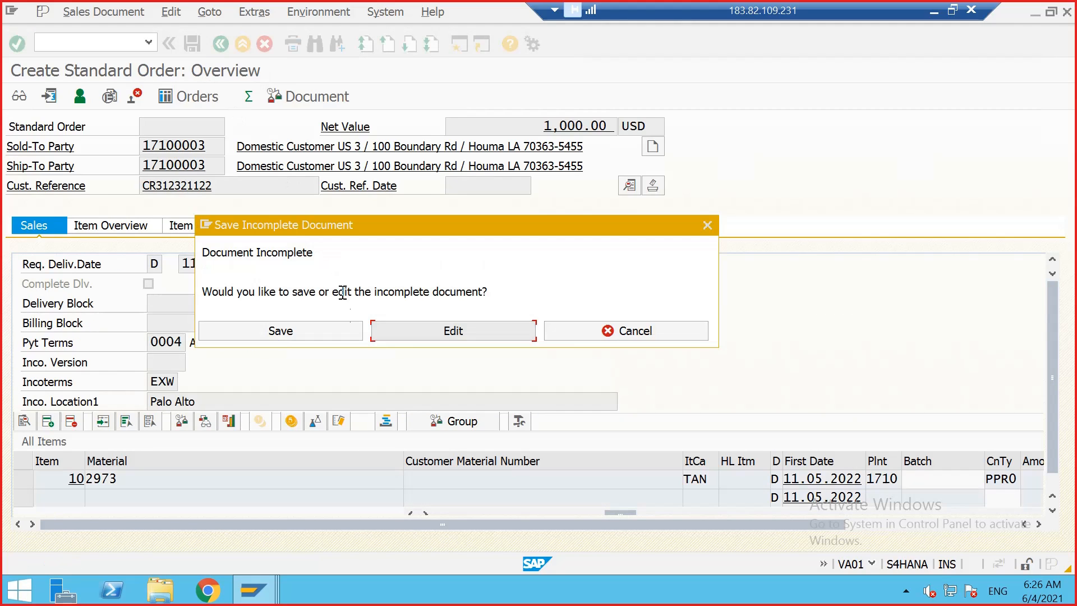
click(396, 337)
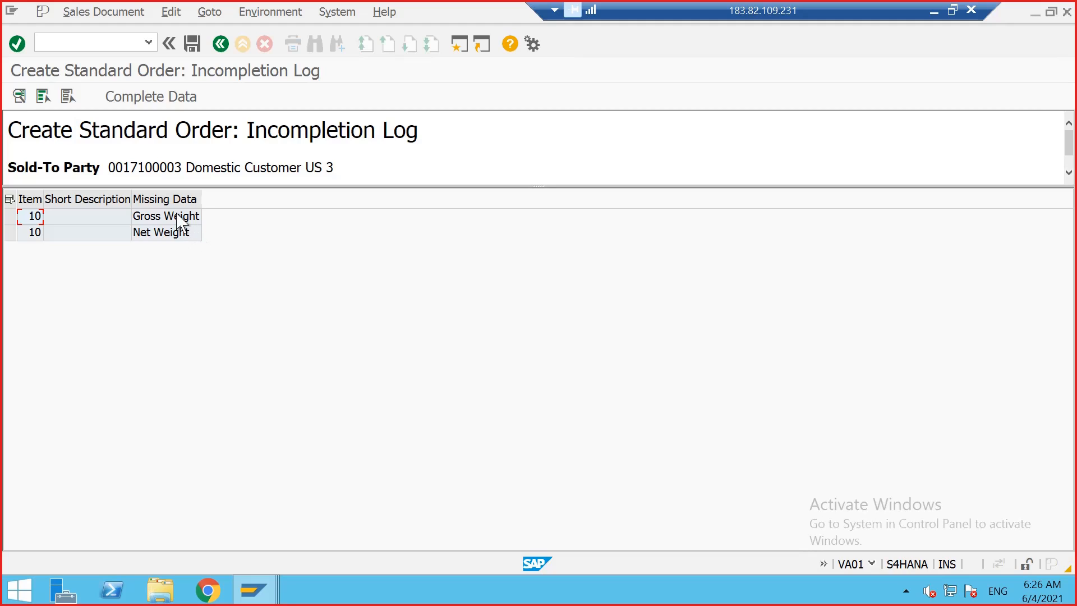
double_click(180, 217)
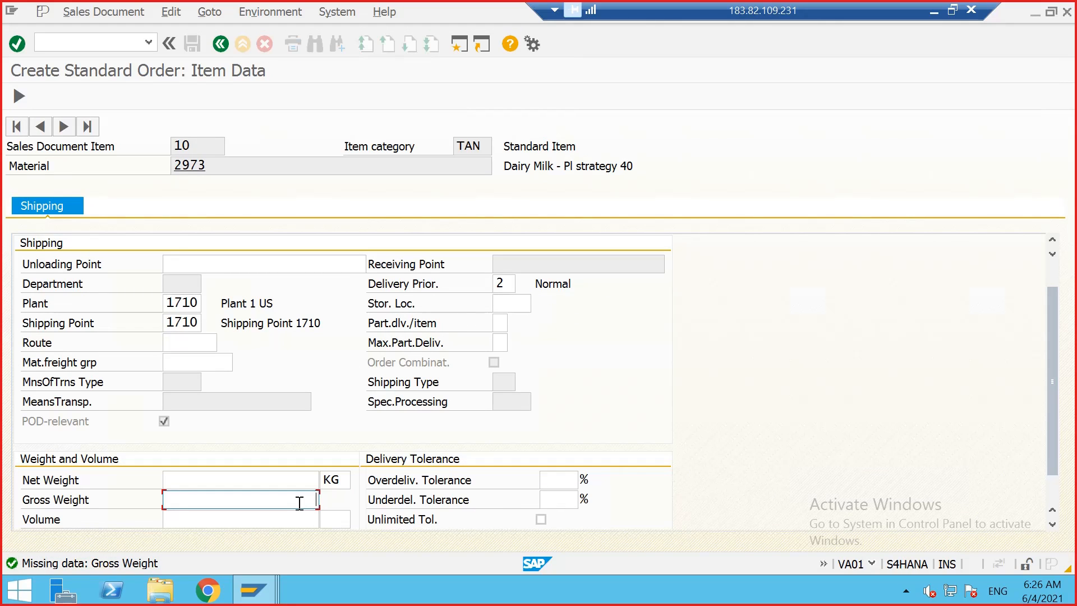
text(6)
click(310, 481)
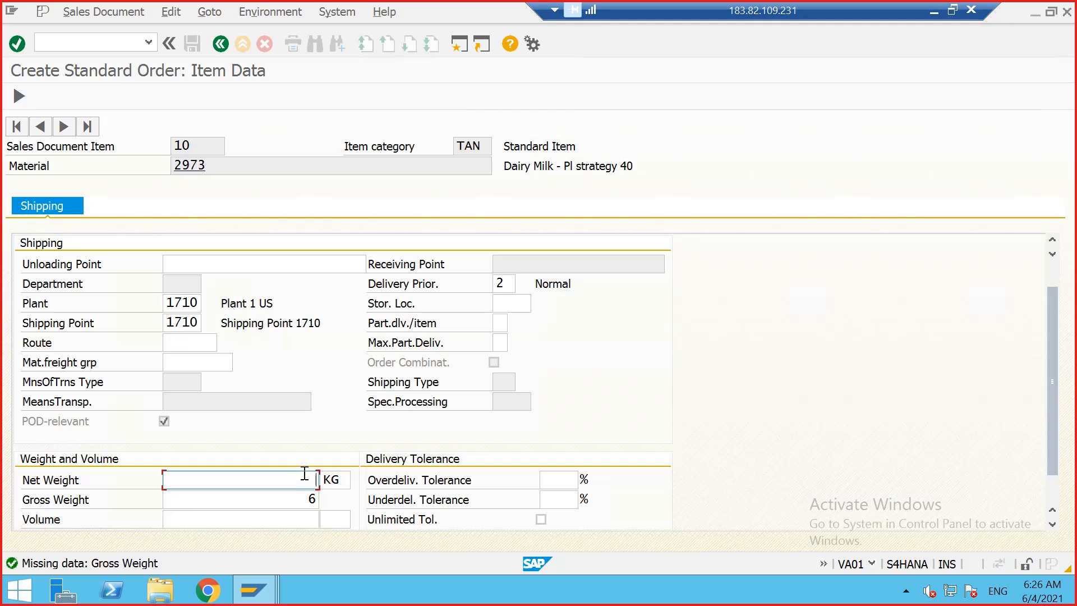
text(4)
key(Tab)
key(Return)
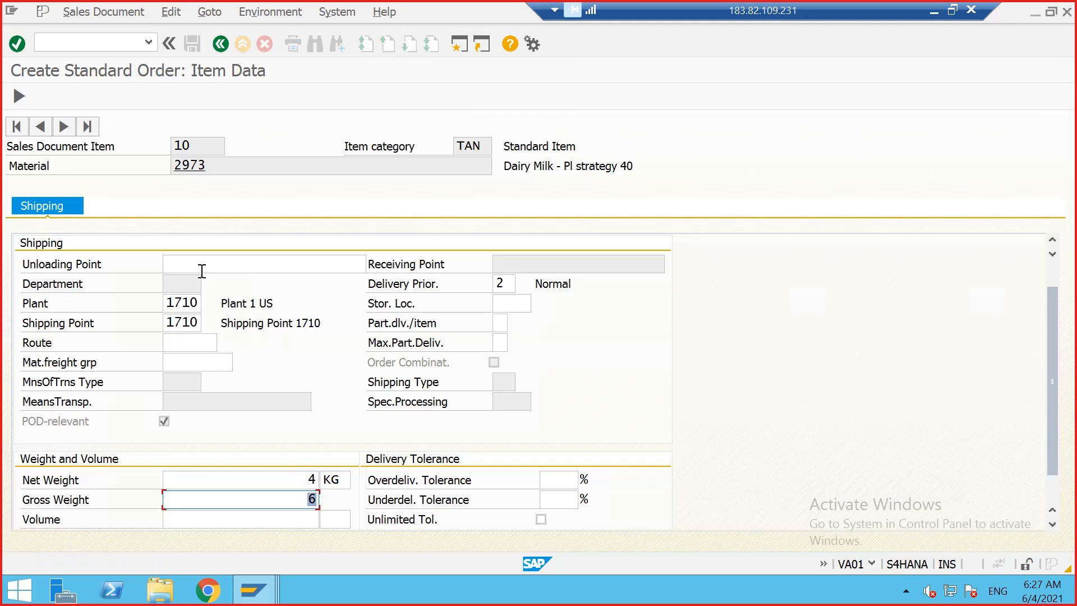
click(221, 44)
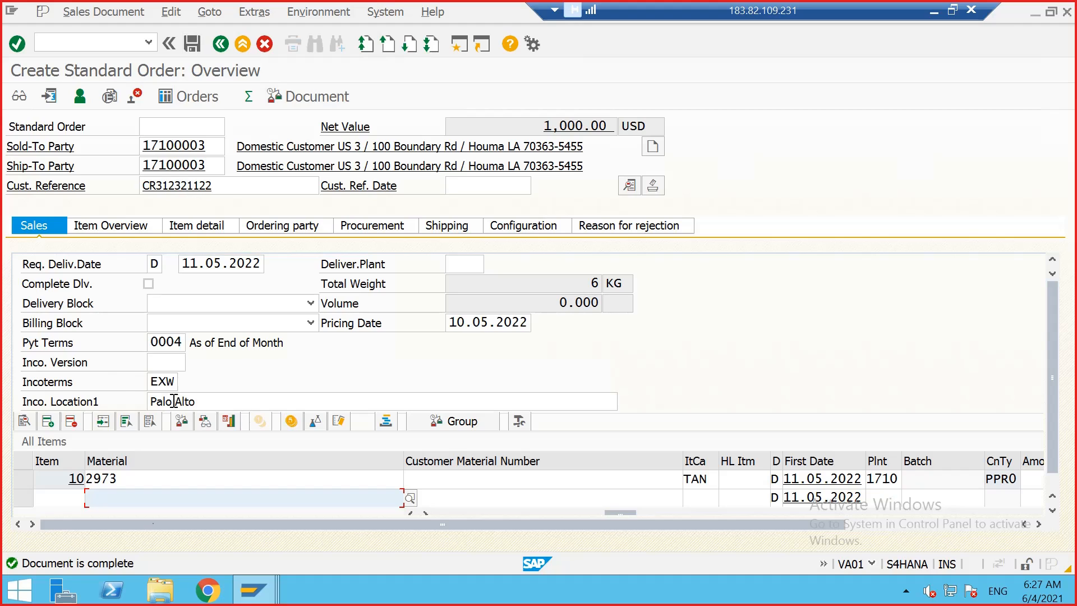
click(192, 44)
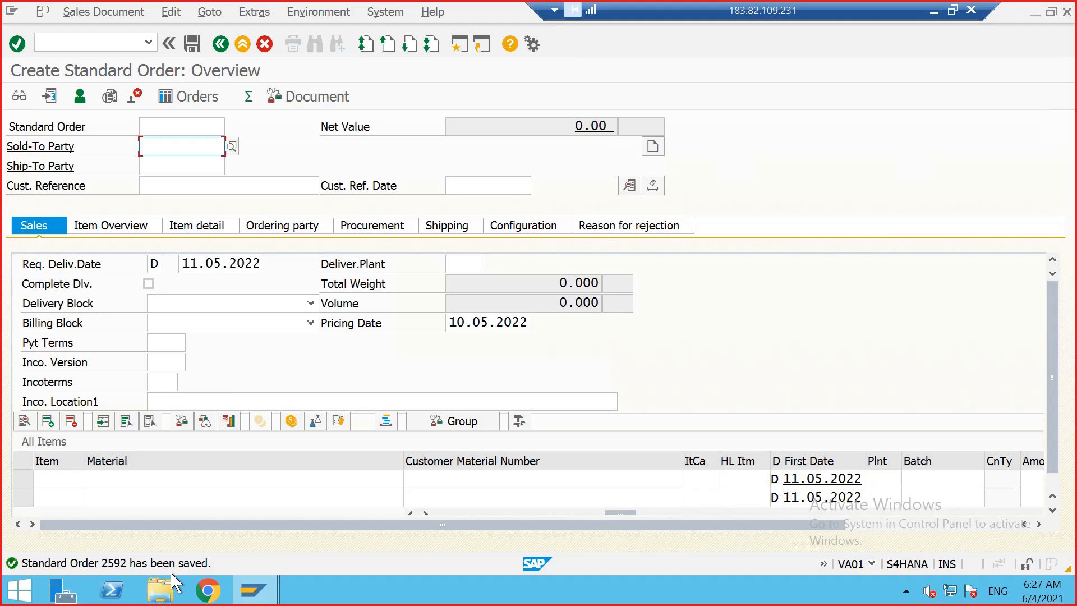
Step: Switch to the stock/requirements list session for material 2973 and refresh it
mouse_move(253, 589)
click(427, 466)
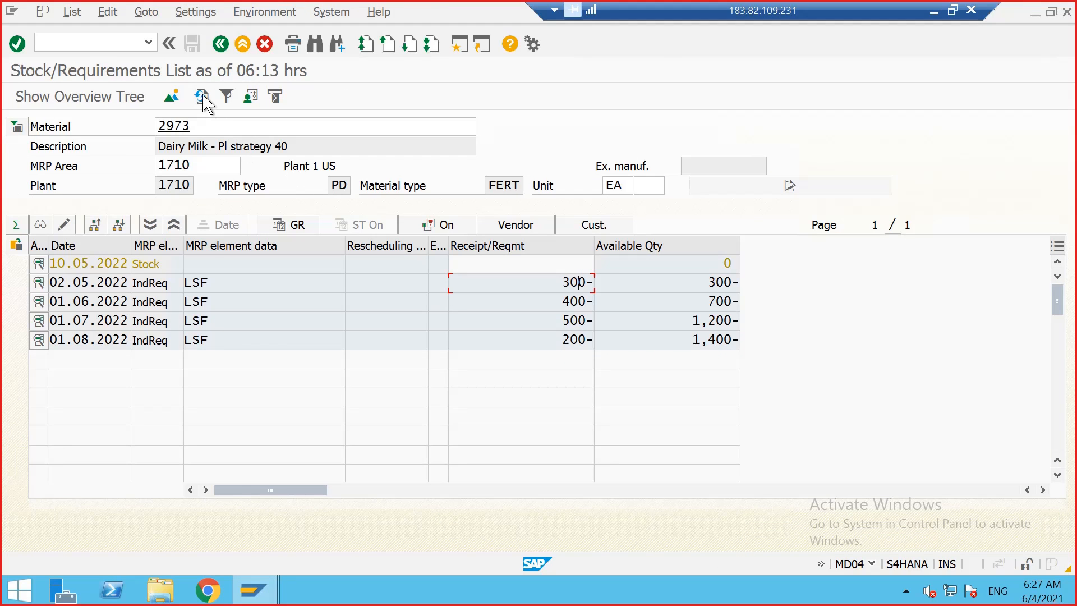
double_click(572, 283)
click(582, 281)
click(200, 96)
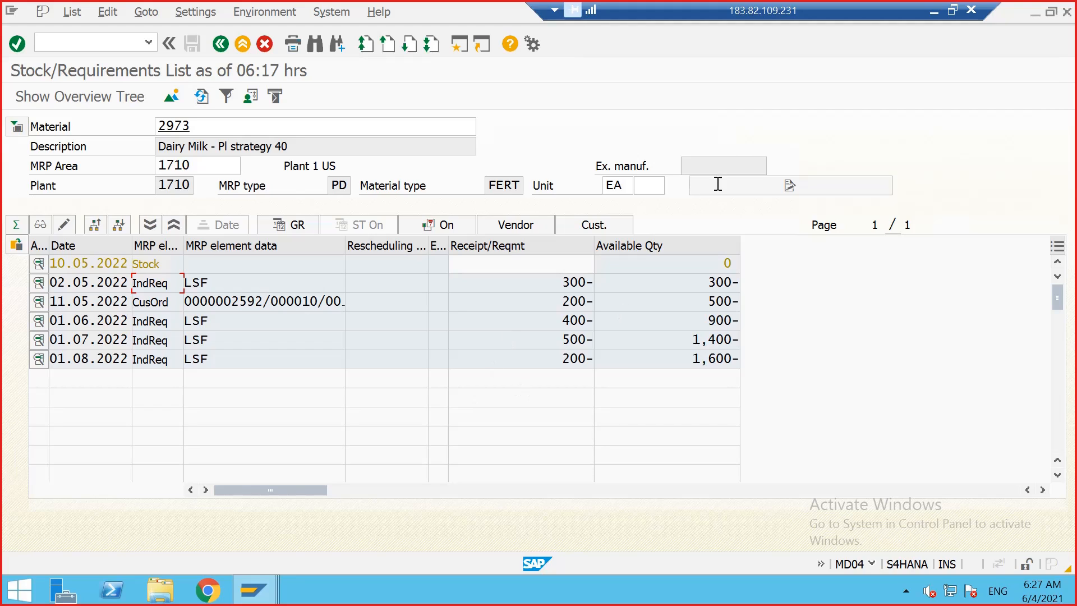
Step: Compare with the earlier requirements snapshot in the Excel tracker, then return to the remote SAP session
click(952, 10)
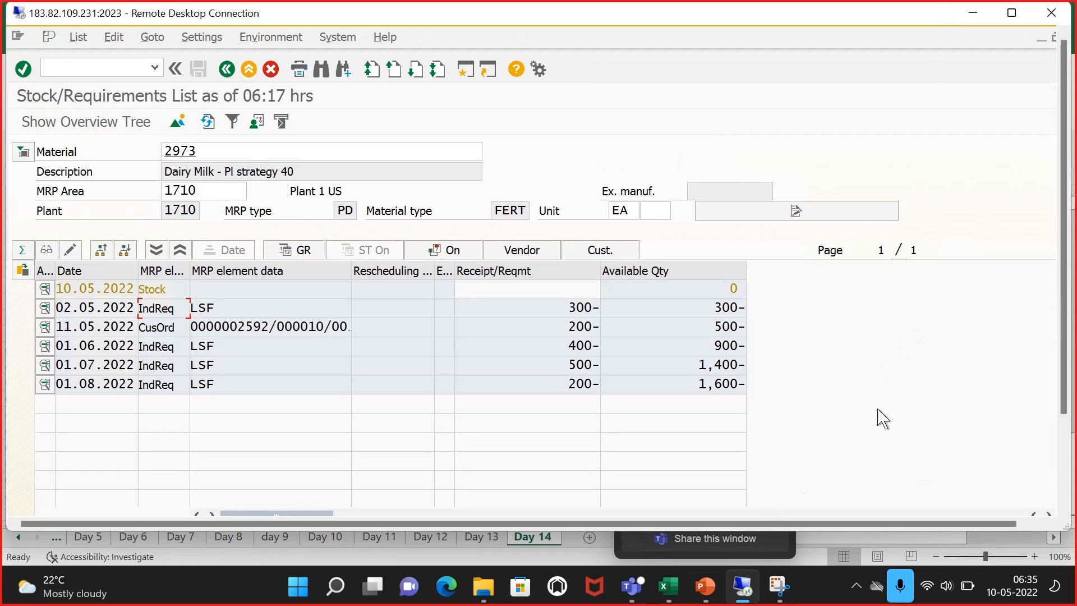
click(668, 586)
scroll(617, 404, up, 4)
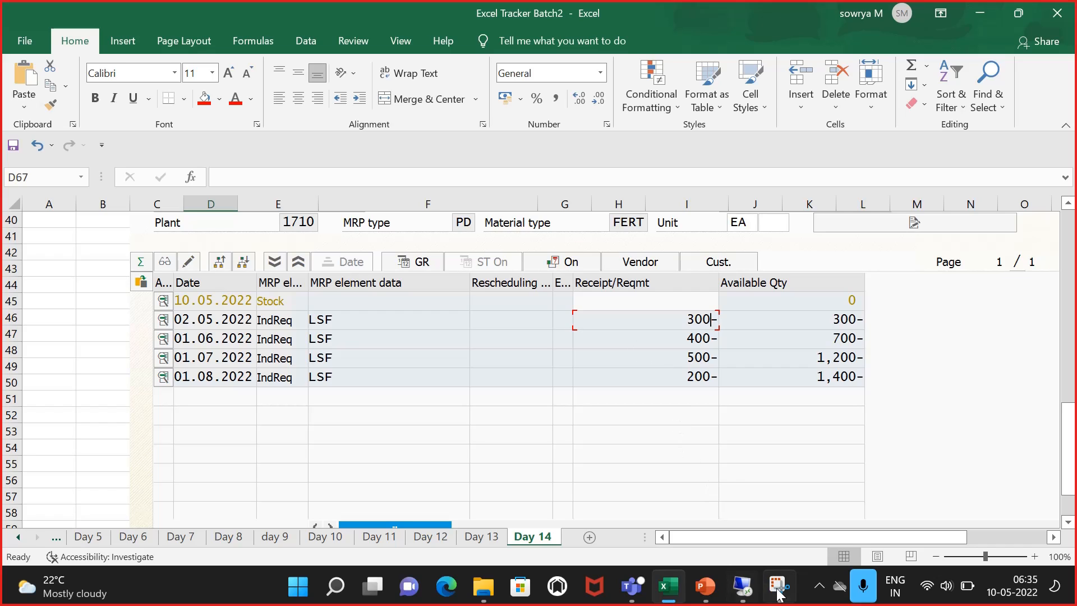
mouse_move(780, 595)
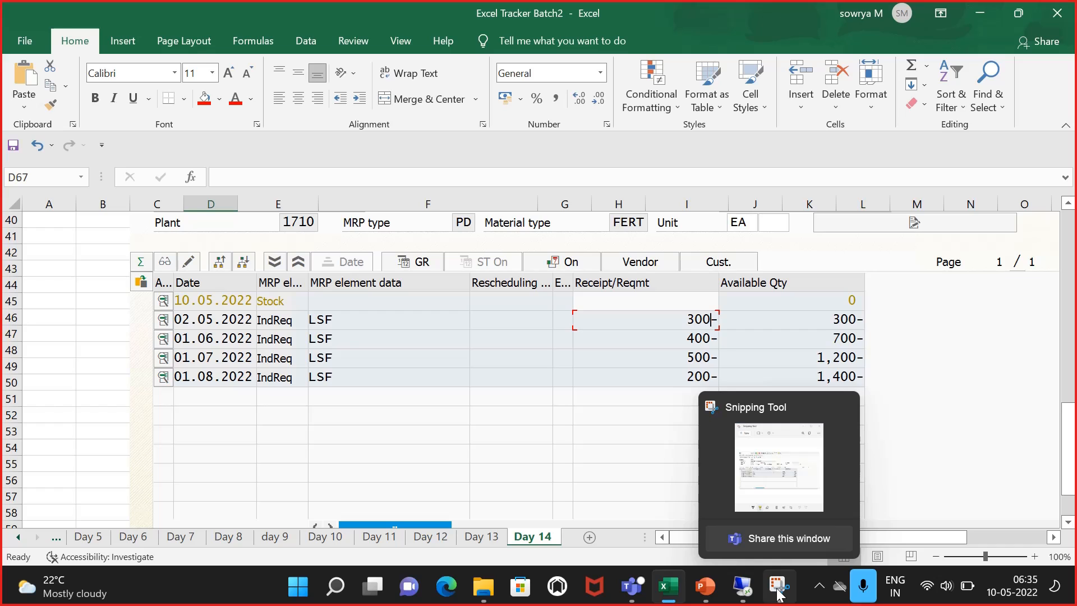
click(741, 587)
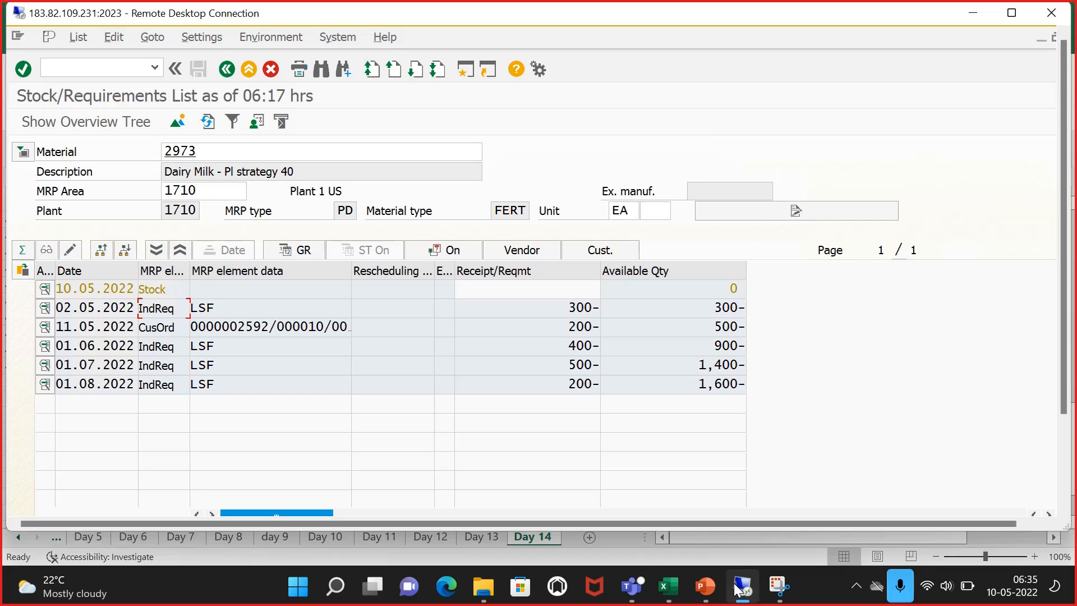
click(1012, 13)
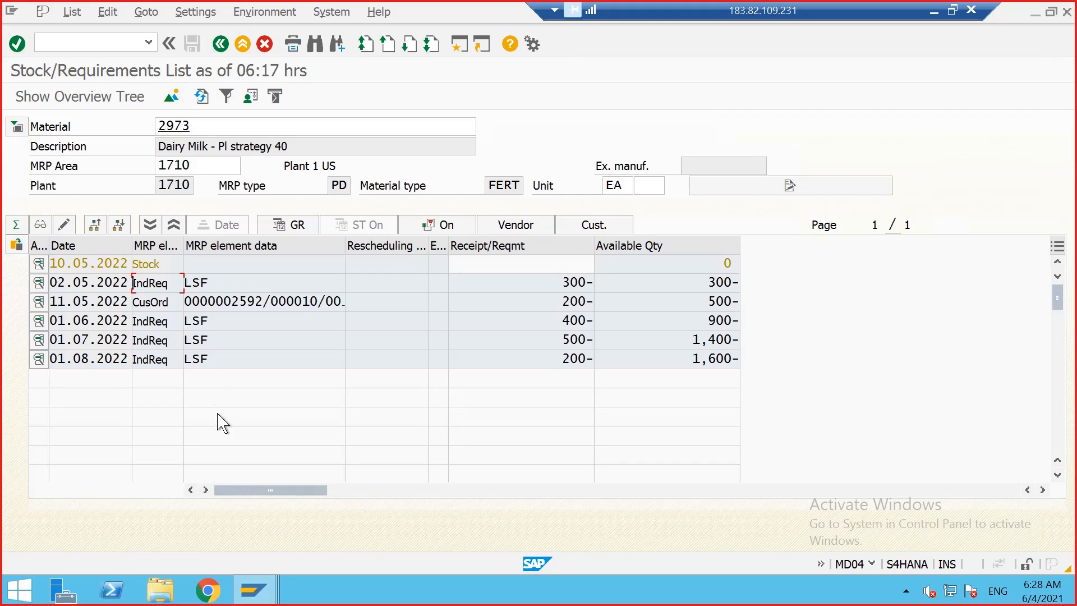
Step: Open the SAP Reference IMG through transaction SPRO in a new session
click(119, 37)
text(/OSPRO)
key(Return)
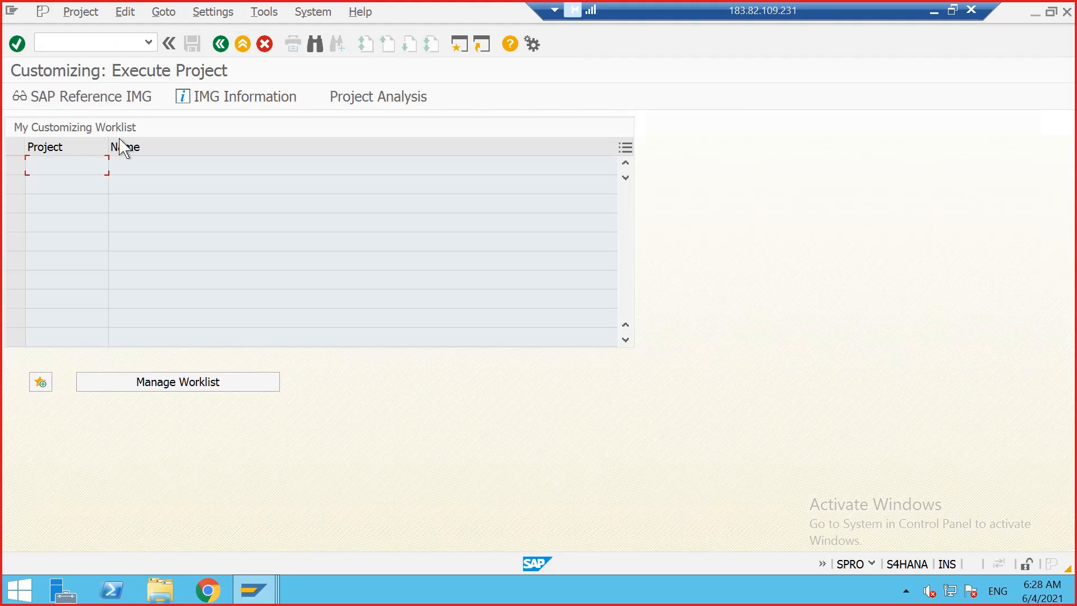
click(108, 104)
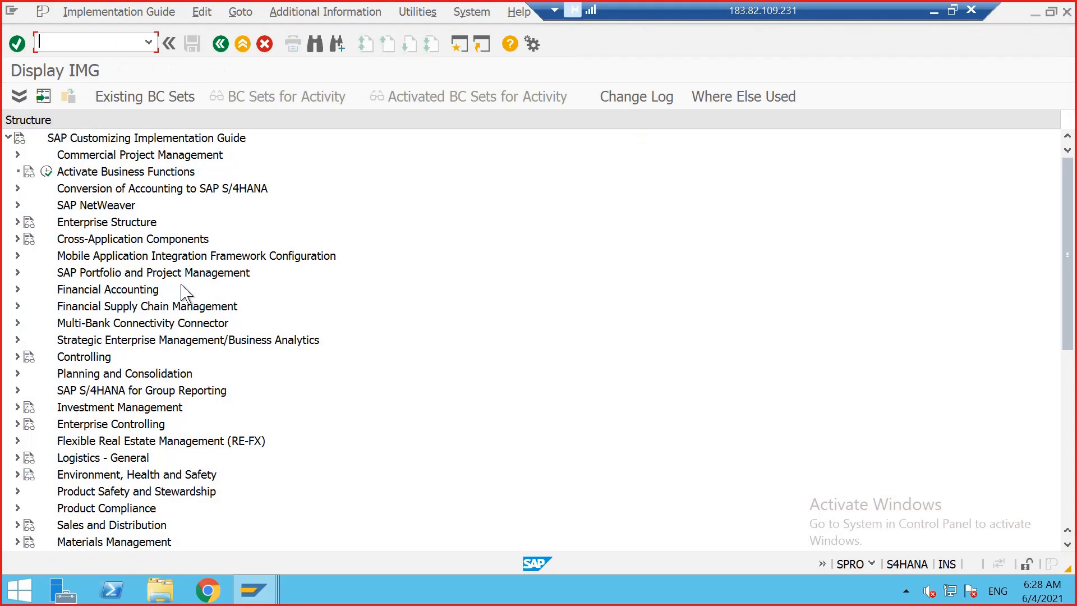
Step: Expand Production and then Production Planning in the IMG structure
click(409, 356)
scroll(411, 355, down, 2)
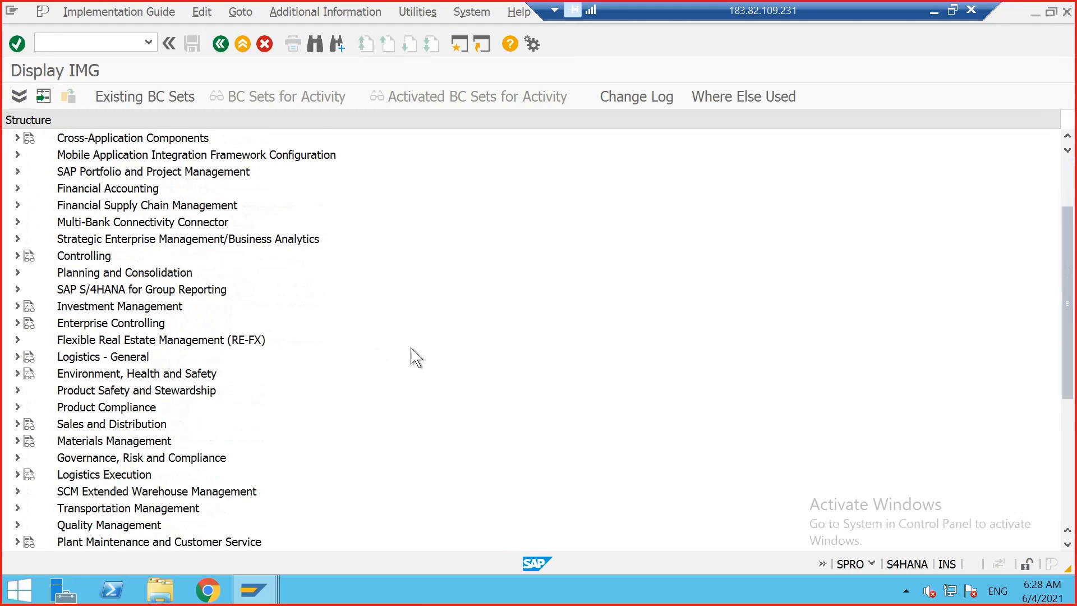
scroll(412, 356, down, 5)
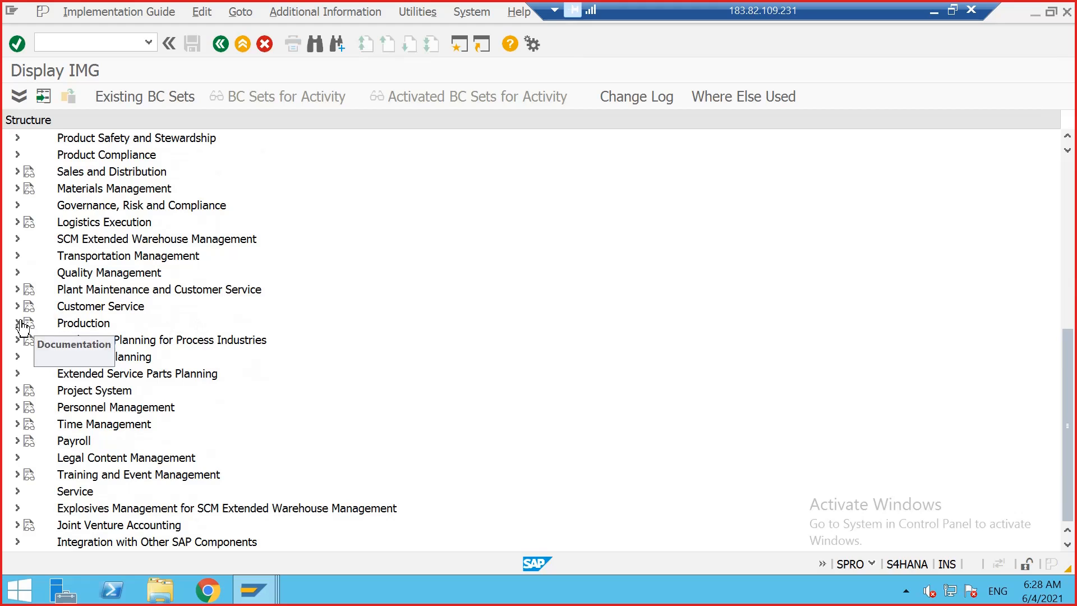
click(18, 323)
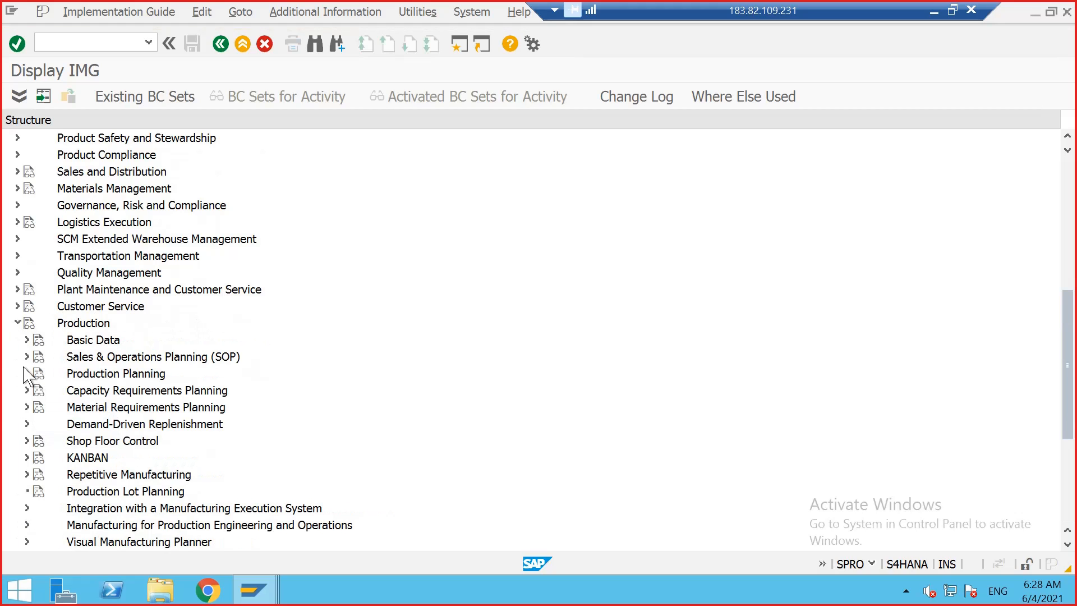
click(27, 373)
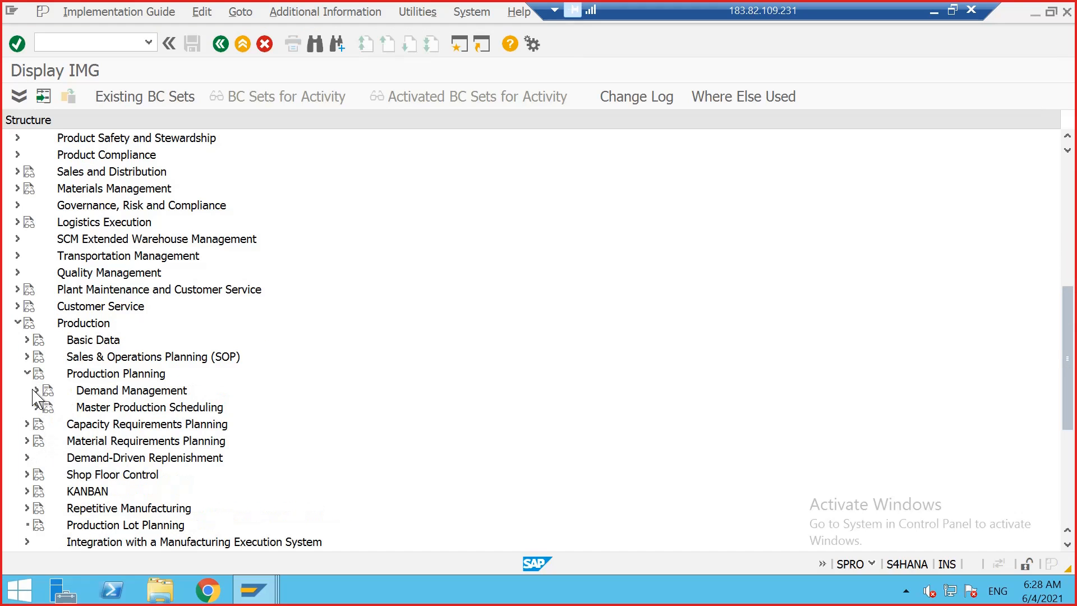
Step: Expand Demand Management, Planned Independent Requirements and Planning Strategy, and open Define Strategy
click(34, 391)
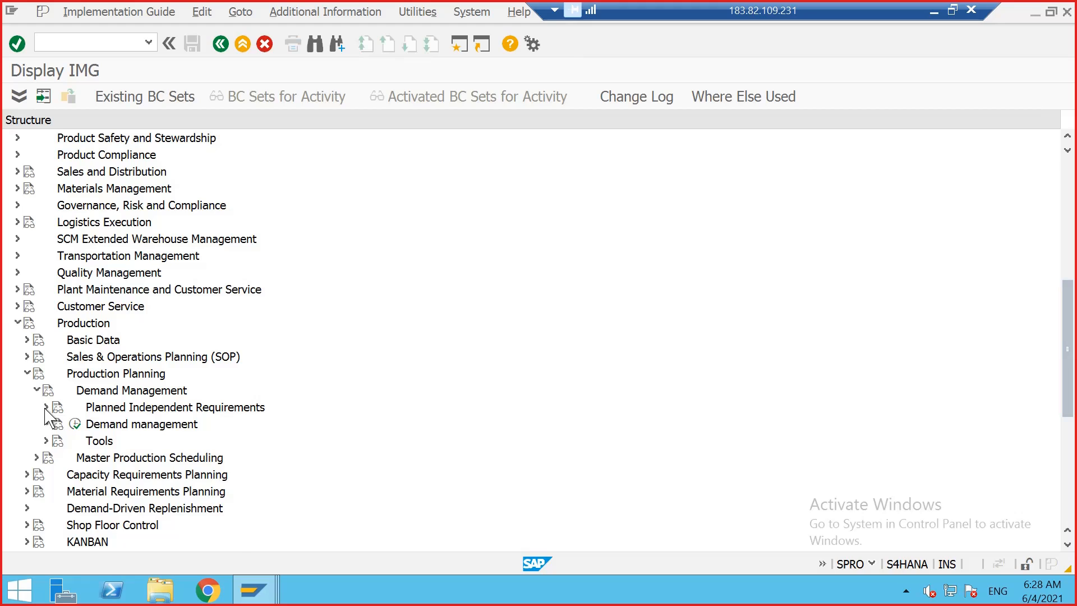
click(46, 407)
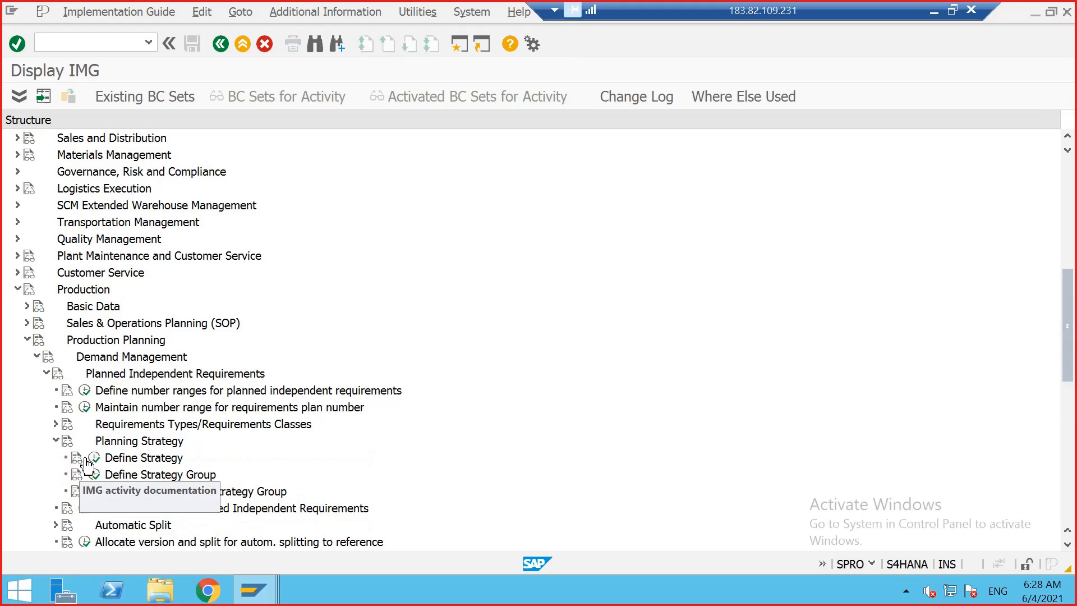
click(91, 459)
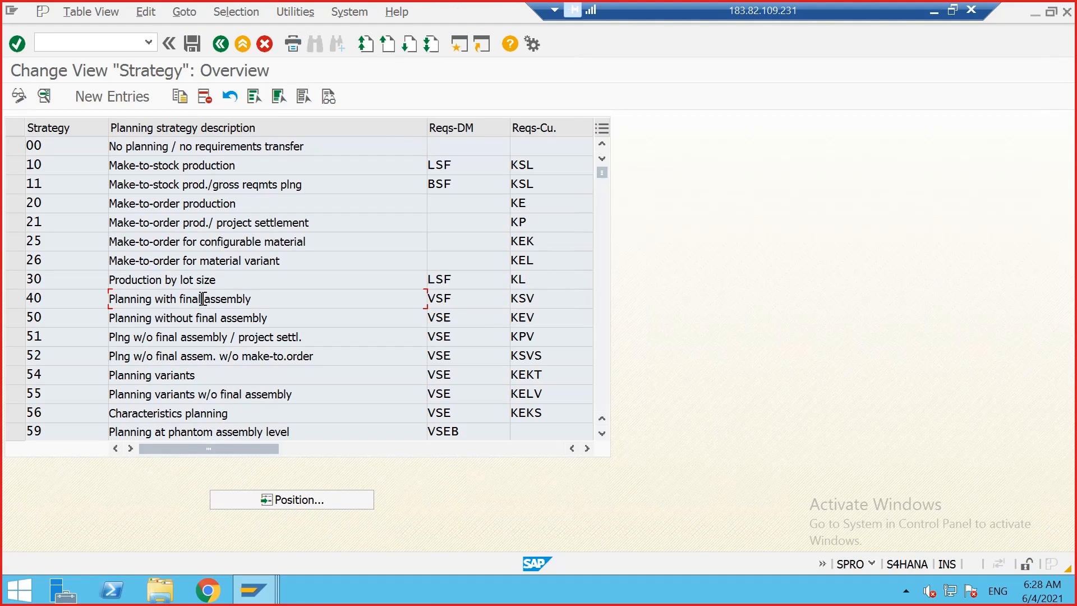
Step: Open the details of strategy 40, Planning with final assembly
click(436, 298)
drag(449, 296, 434, 298)
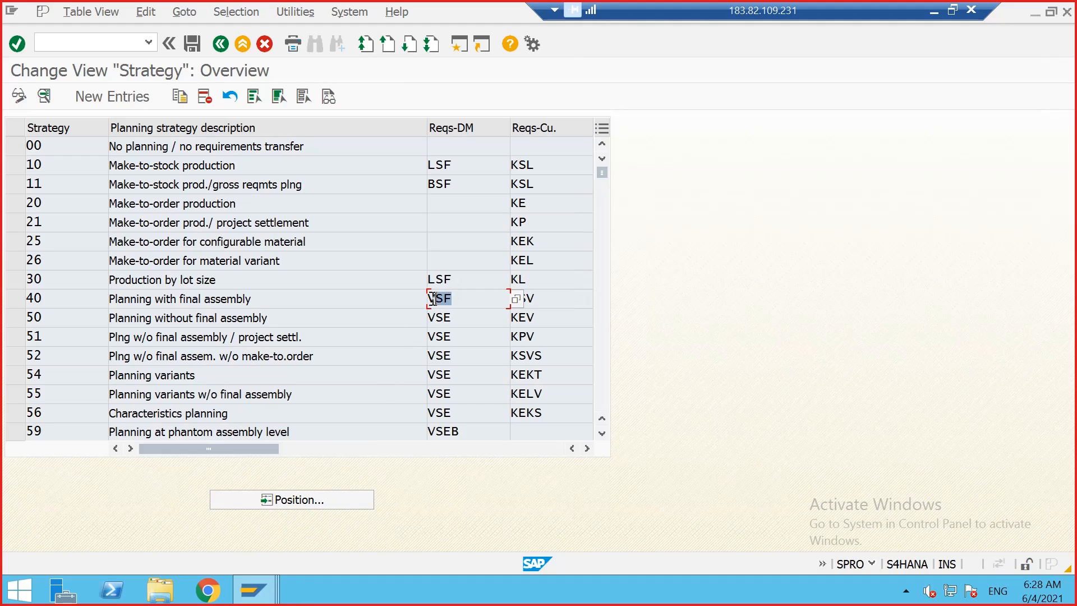
click(435, 299)
double_click(435, 298)
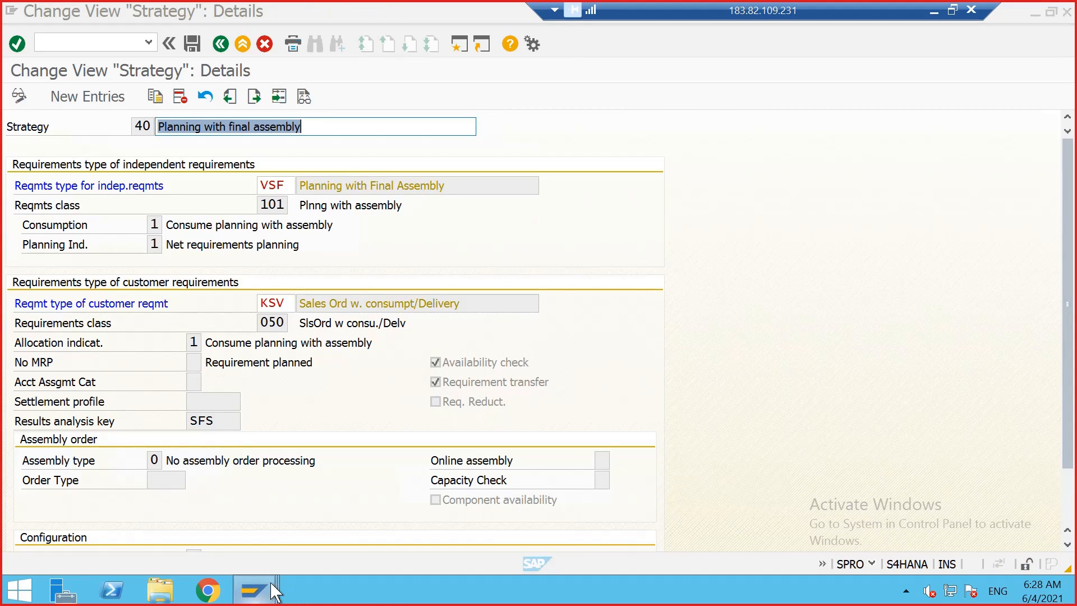
Step: Switch to the stock/requirements list session and inspect the independent requirement and sales order lines for material 2973
mouse_move(254, 590)
click(493, 498)
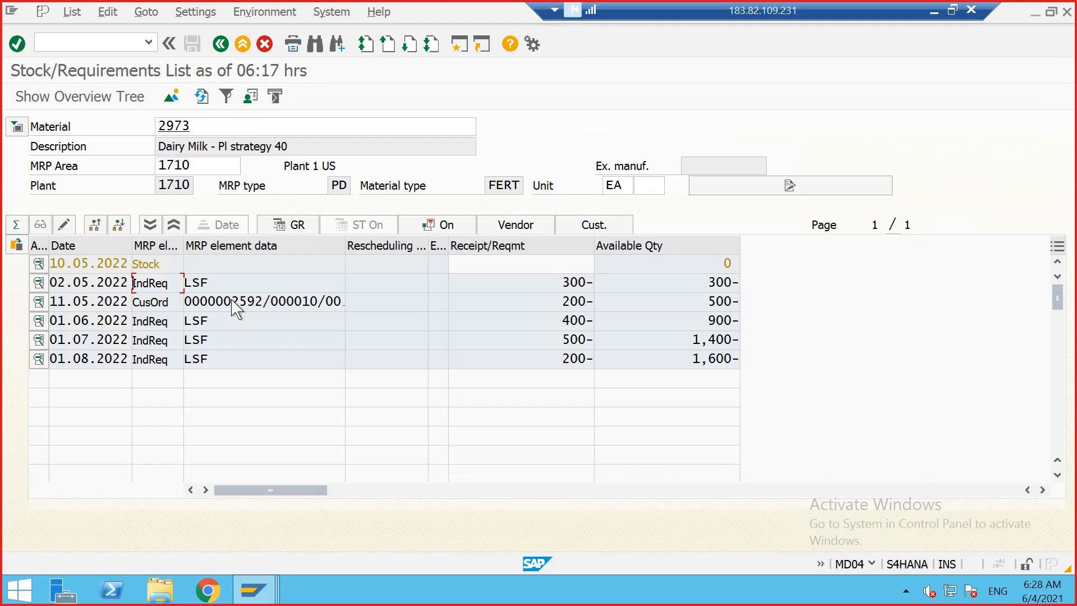
drag(210, 321, 197, 324)
click(191, 324)
click(185, 321)
Step: Switch to the sales order session and open MD62 planned independent requirements for material 2973, plant 1710, requirements type LSF
mouse_move(272, 596)
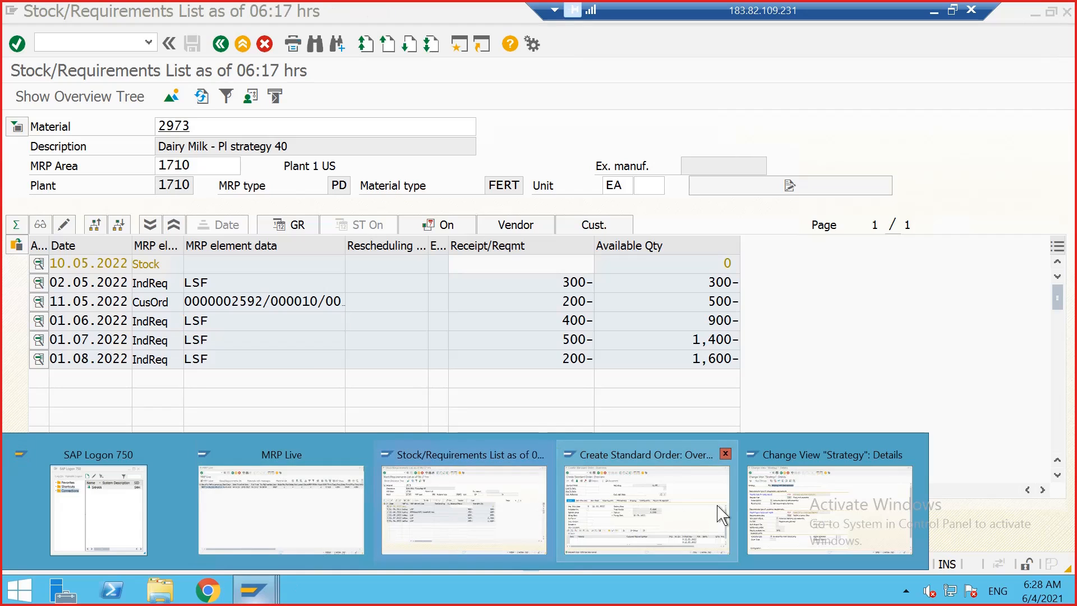
click(668, 499)
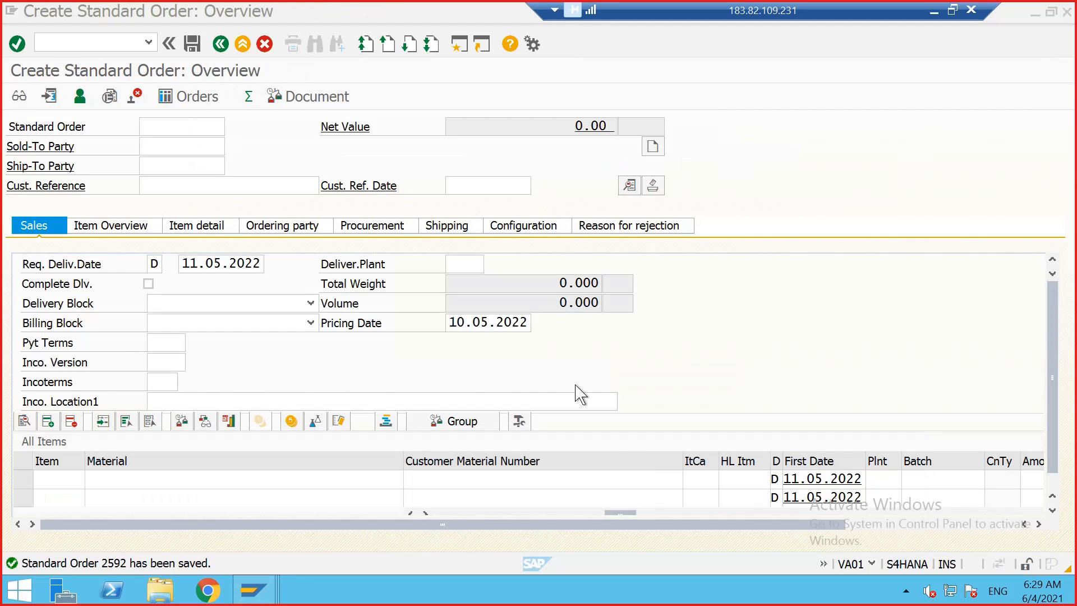
click(65, 37)
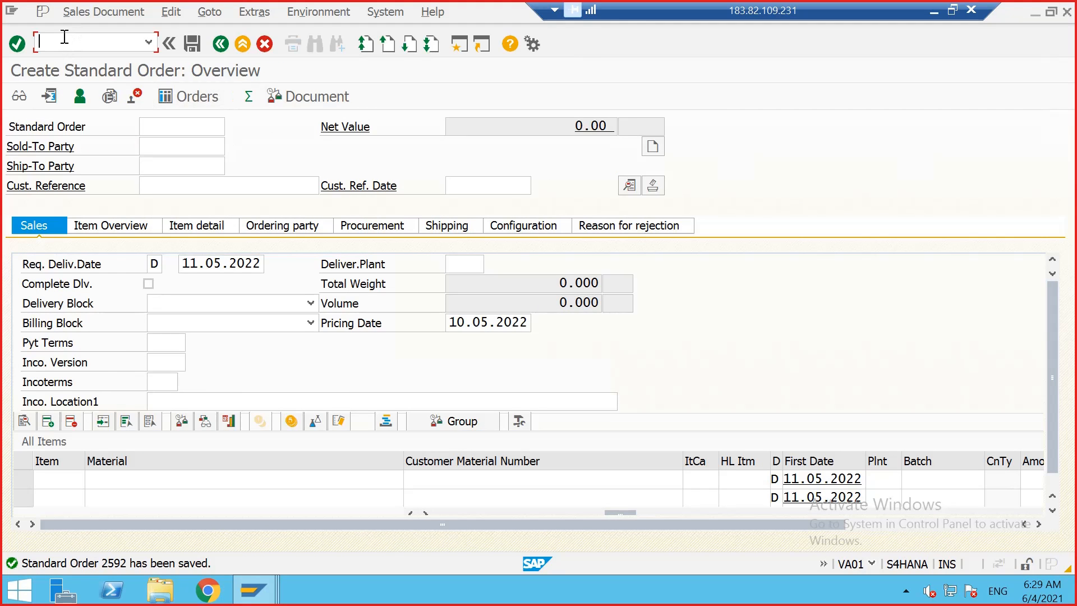
text(/NMD62)
key(Return)
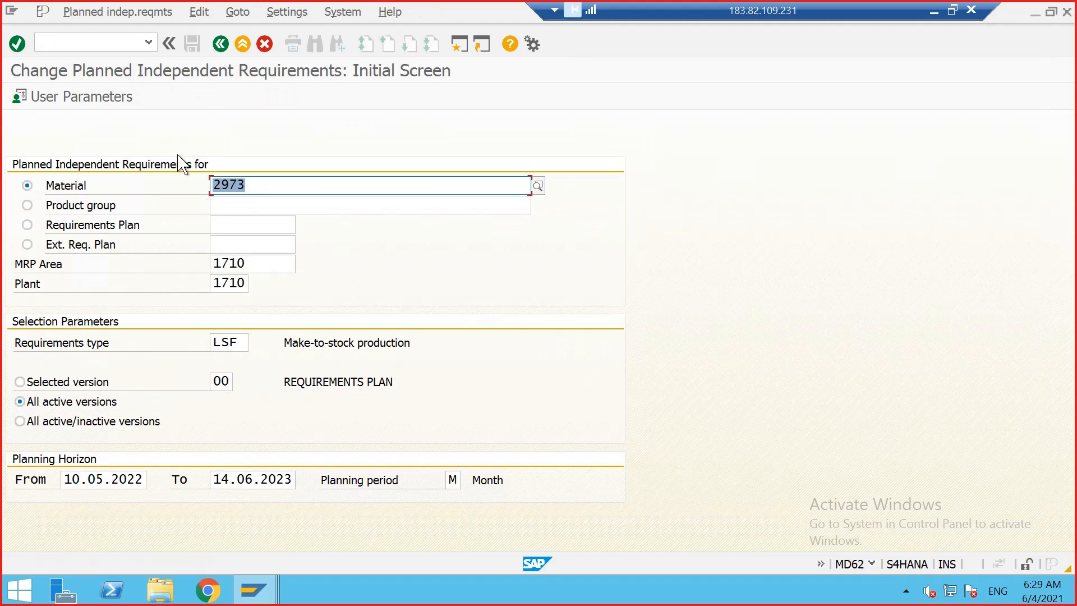
drag(241, 341, 211, 341)
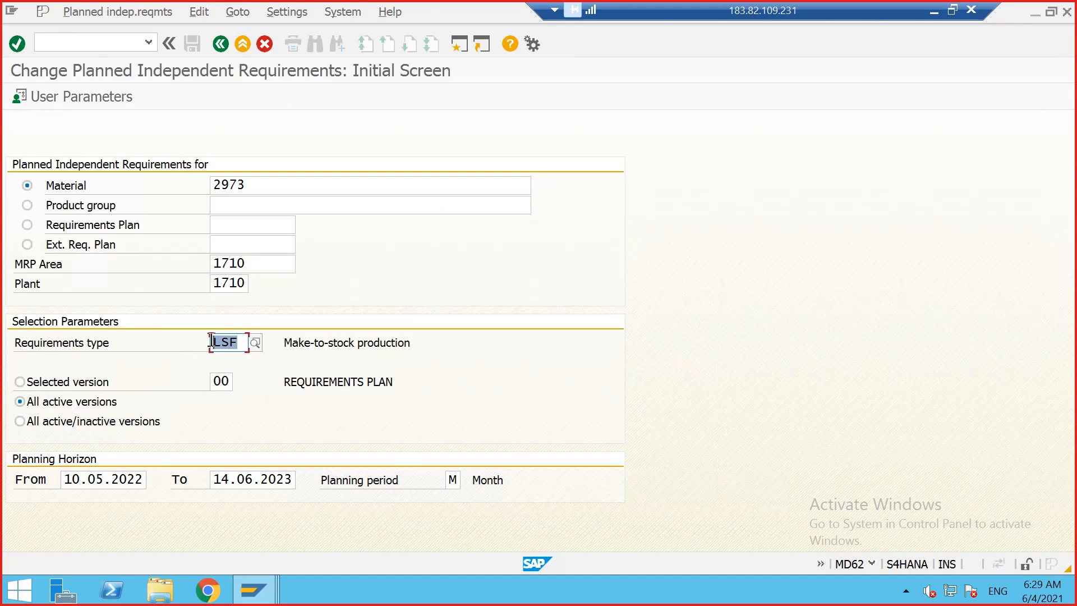
click(219, 342)
key(Return)
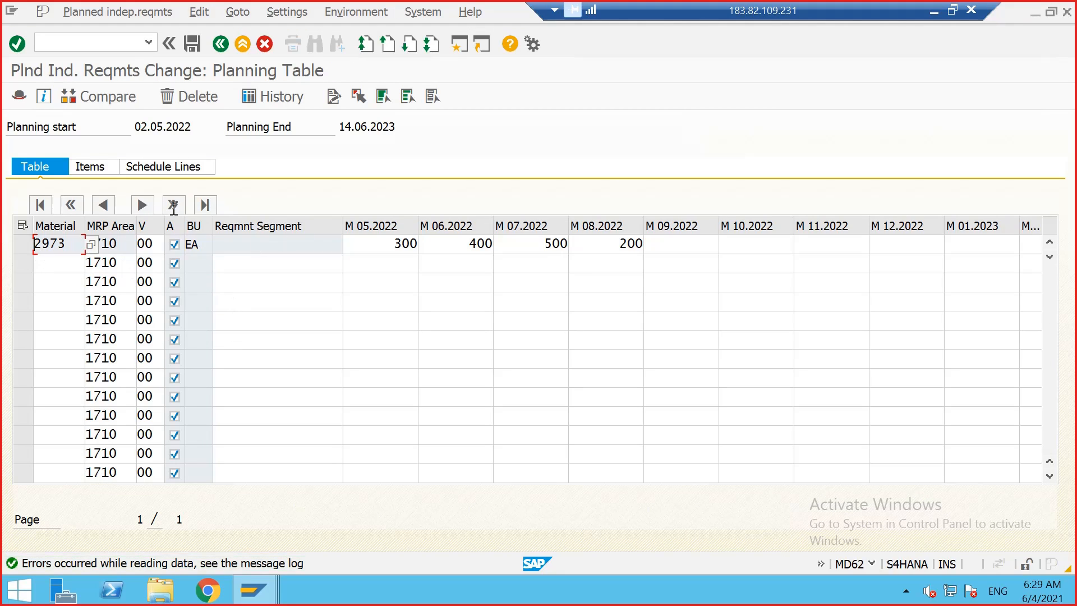
Step: Show the item view of the planned independent requirements and inspect the requirements type LSF
click(96, 169)
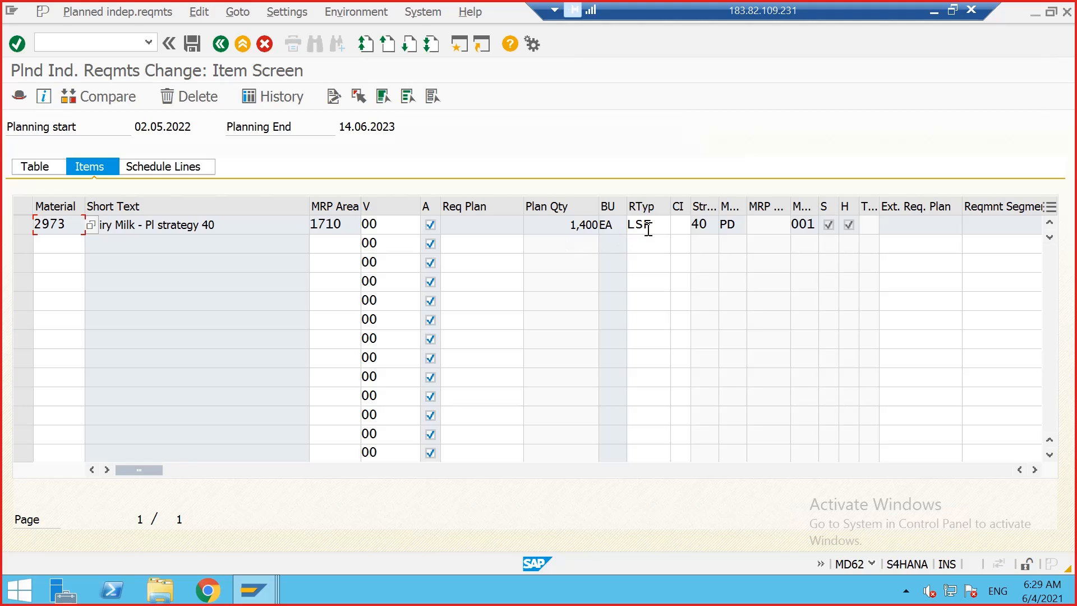
click(657, 220)
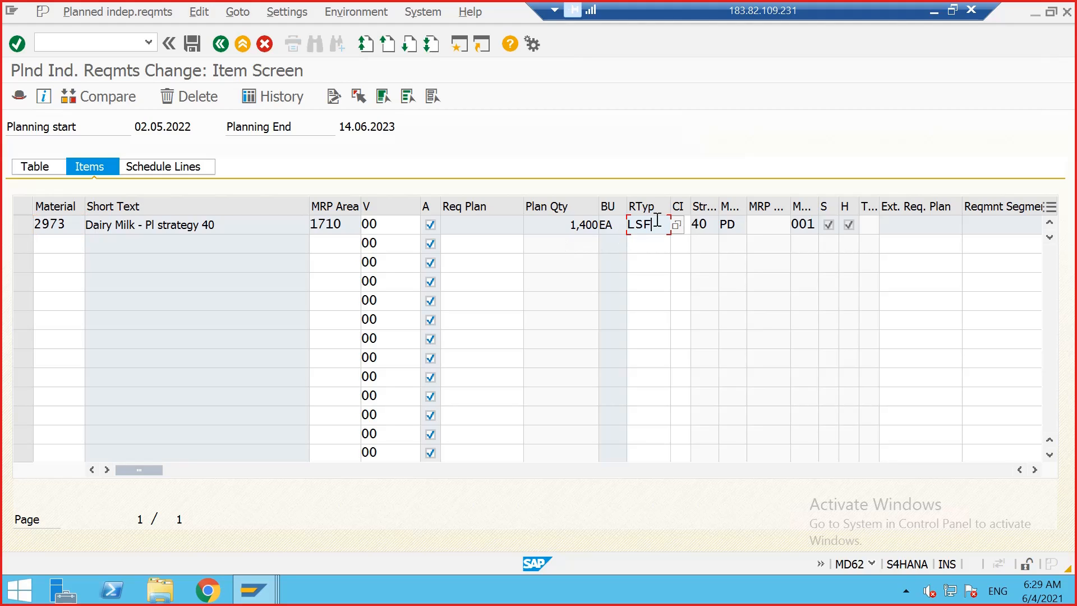
drag(657, 220, 638, 221)
click(636, 222)
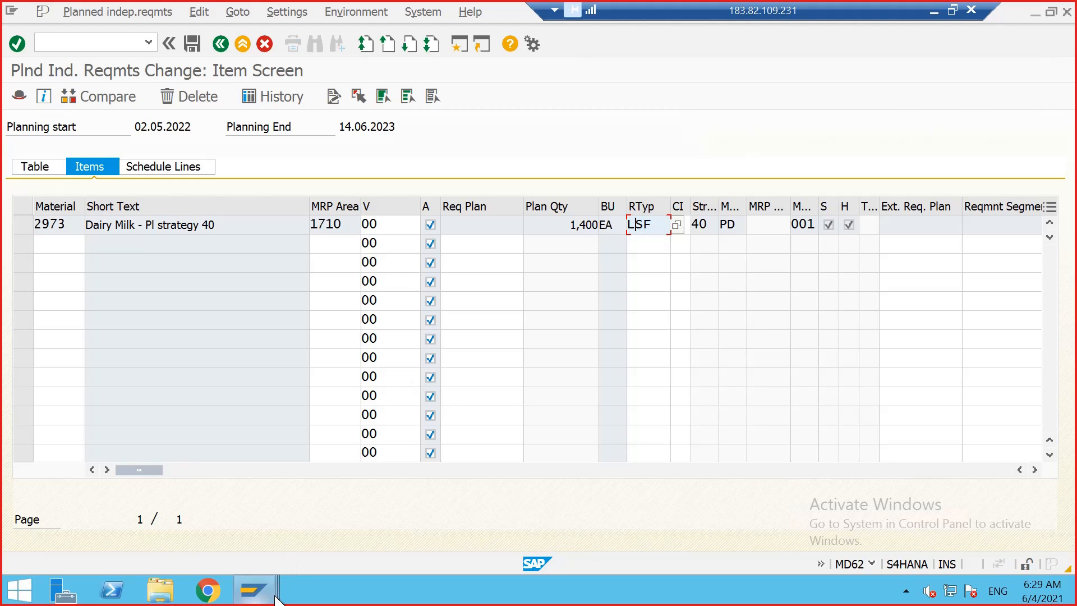
Step: Switch to the strategy session and return to the strategy overview to compare the requirements types of strategies
mouse_move(276, 594)
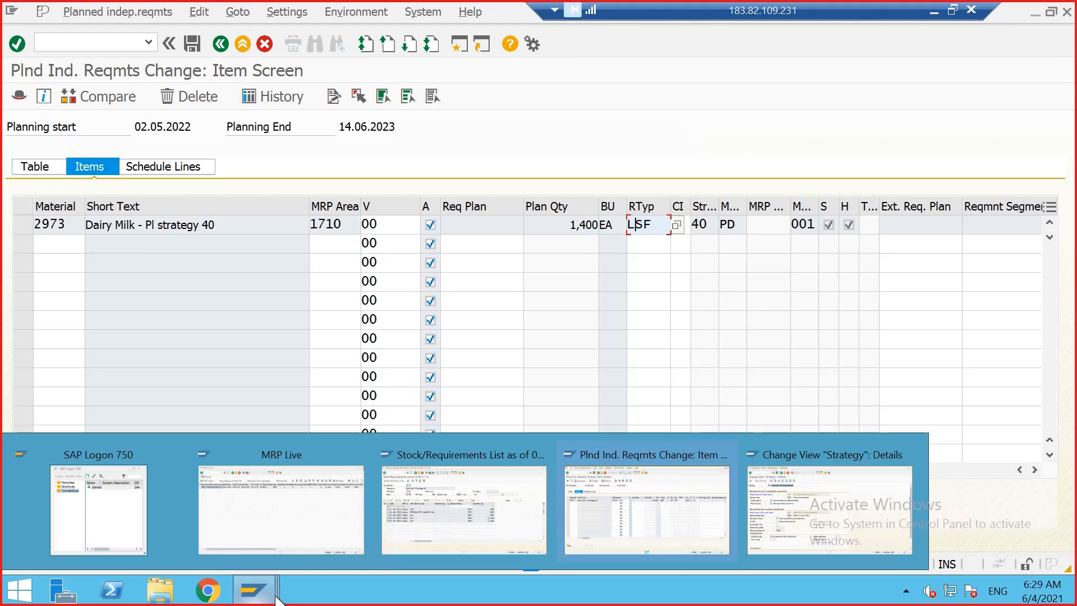
click(844, 497)
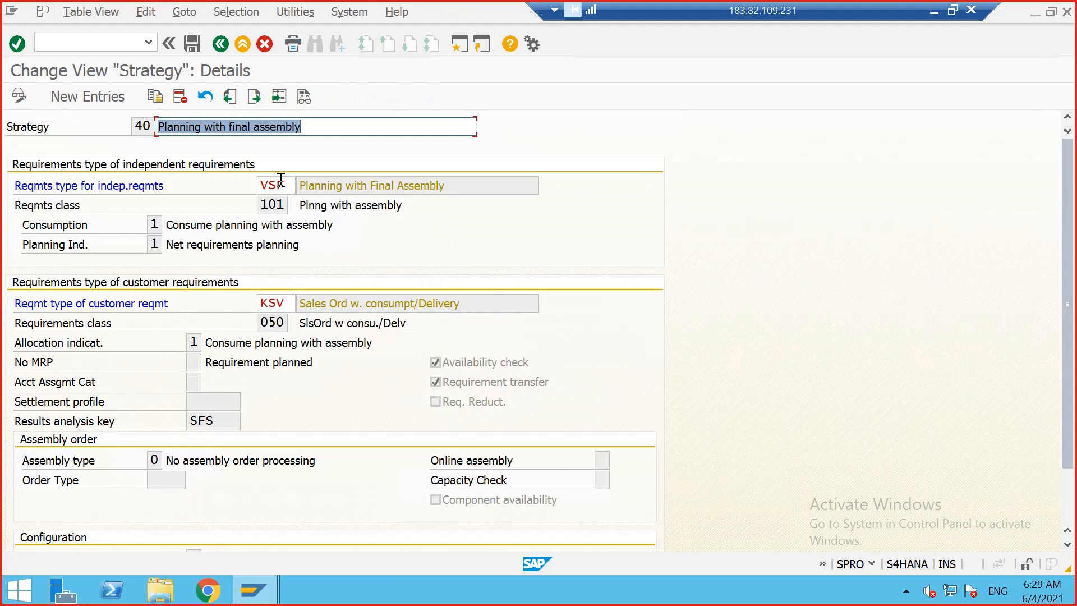
click(220, 44)
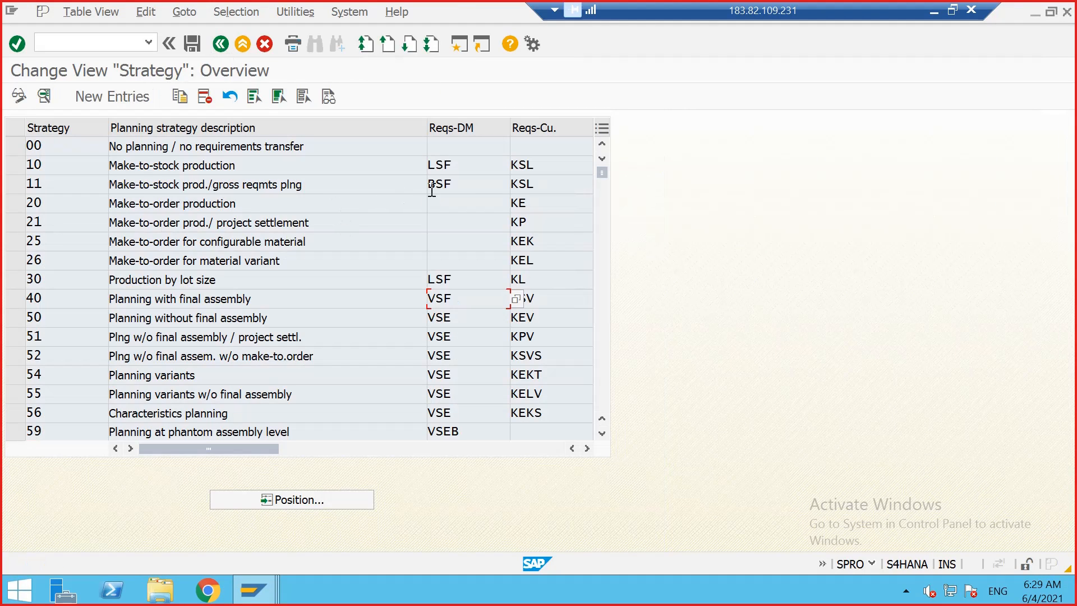
click(474, 161)
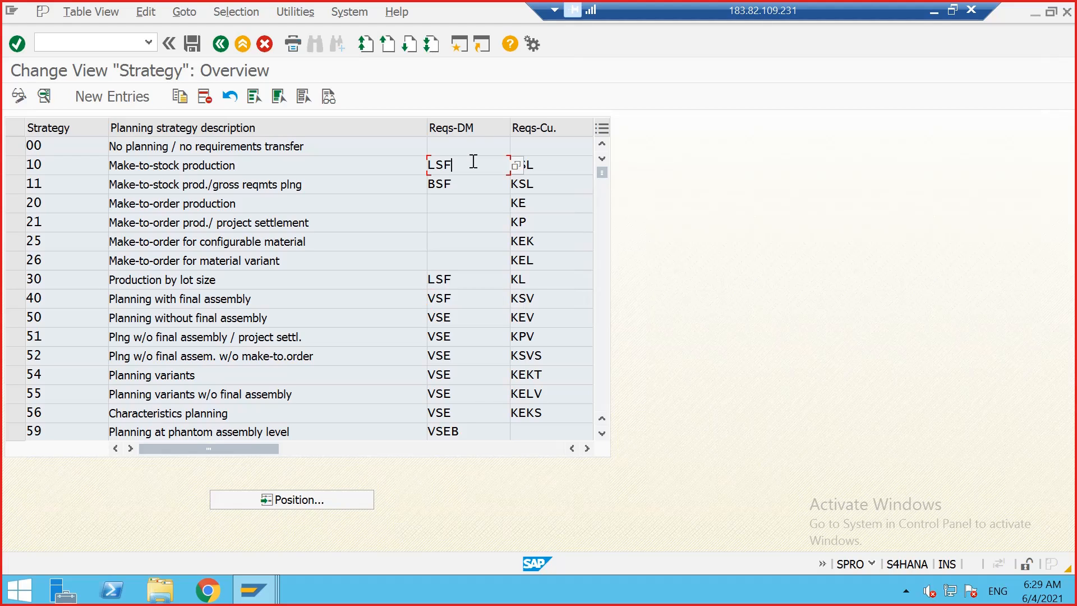
click(467, 301)
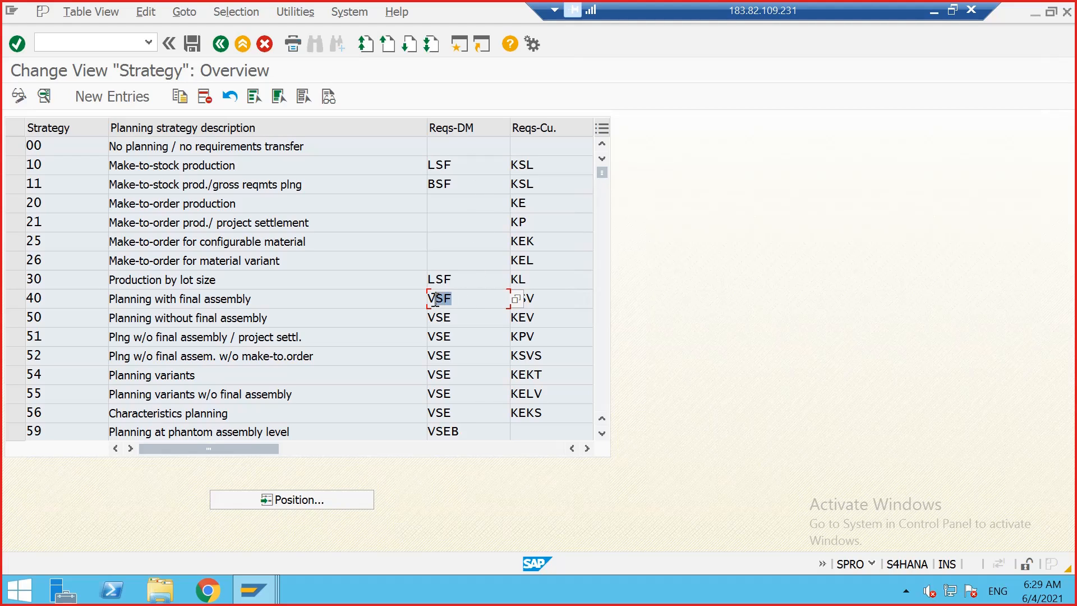
Step: Switch back to the planned independent requirements item view and recheck the requirements type LSF
mouse_move(254, 589)
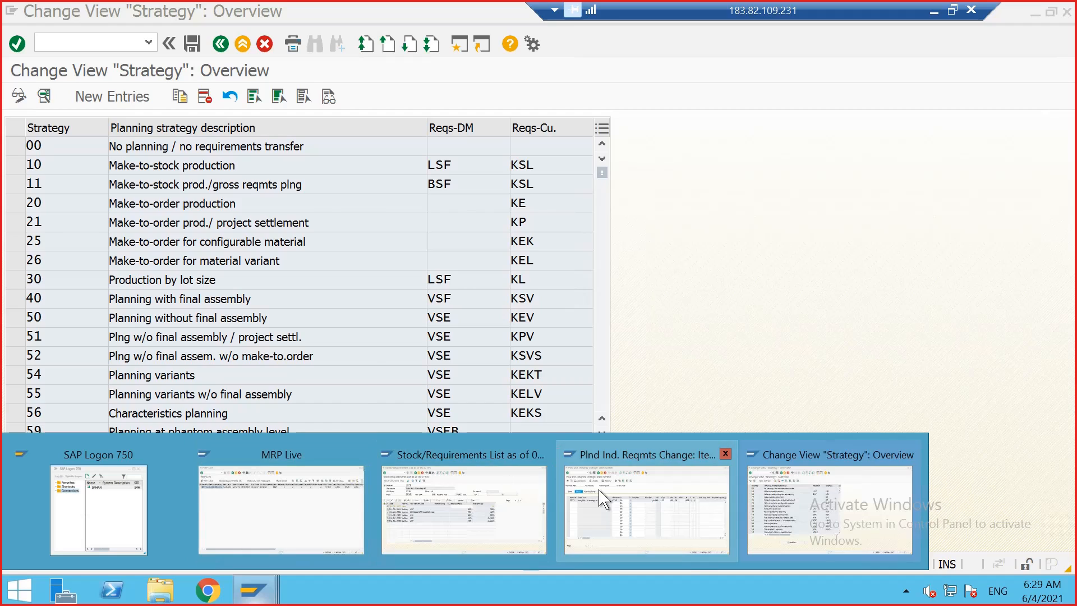
click(612, 502)
drag(654, 223, 624, 214)
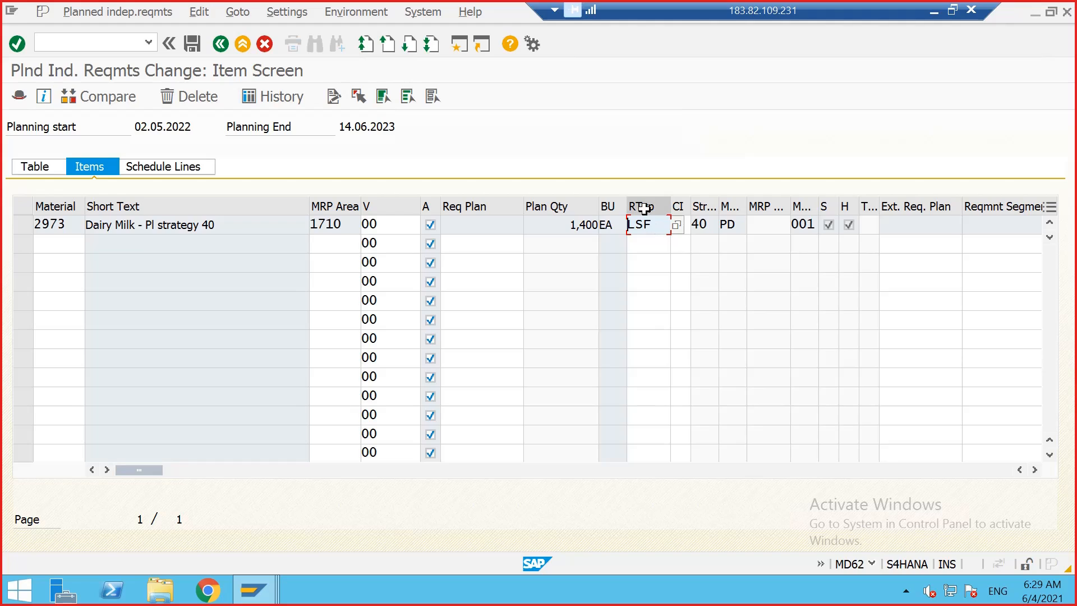
drag(652, 227, 637, 230)
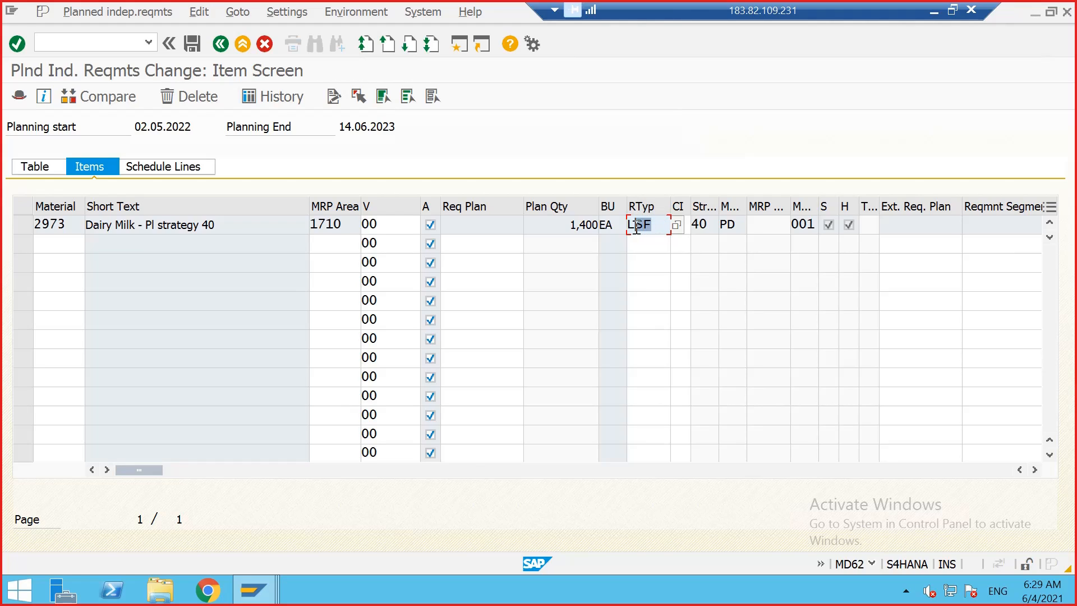
click(635, 226)
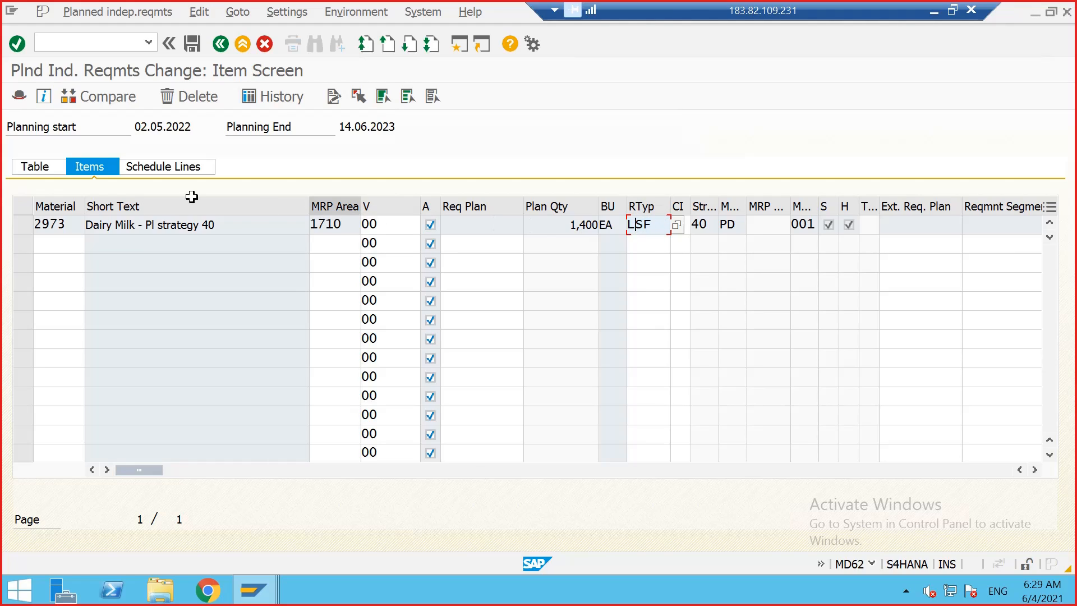
Step: Delete the planned independent requirements line for material 2973 in the planning table and save
click(35, 170)
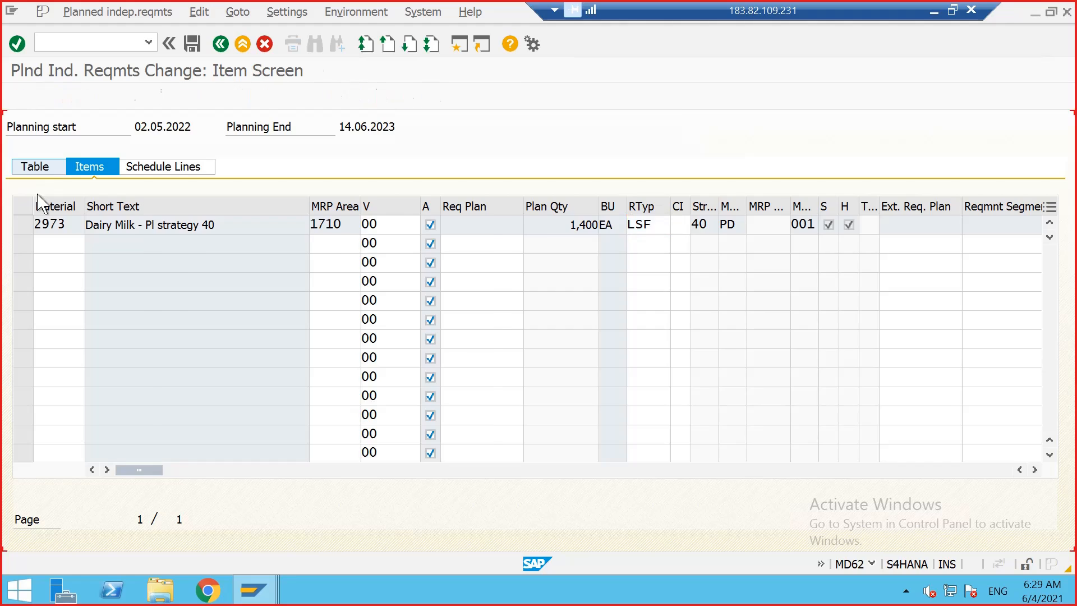
click(28, 247)
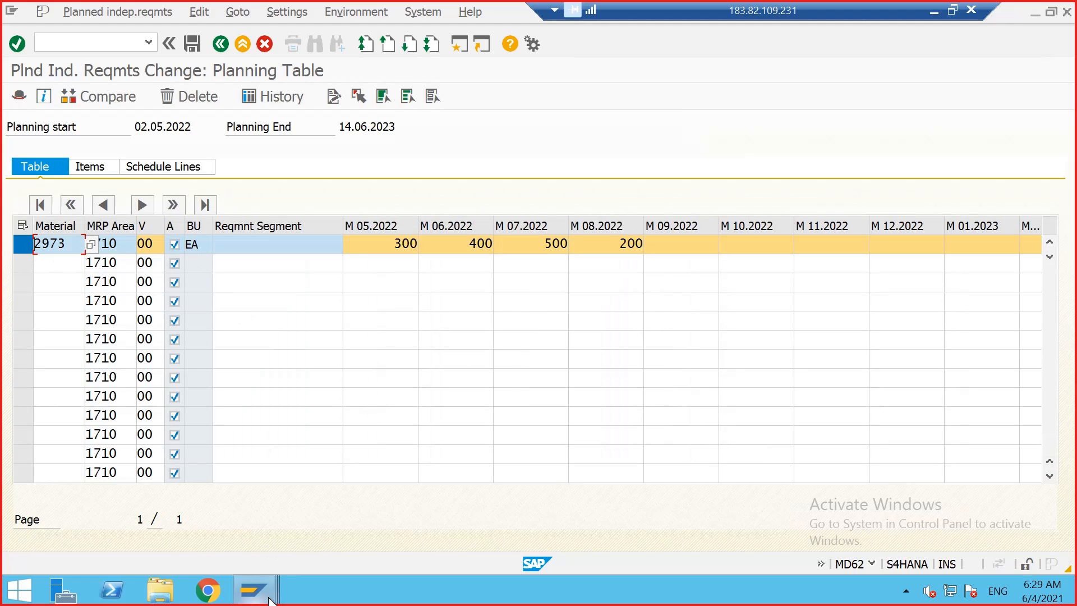
mouse_move(253, 589)
click(404, 516)
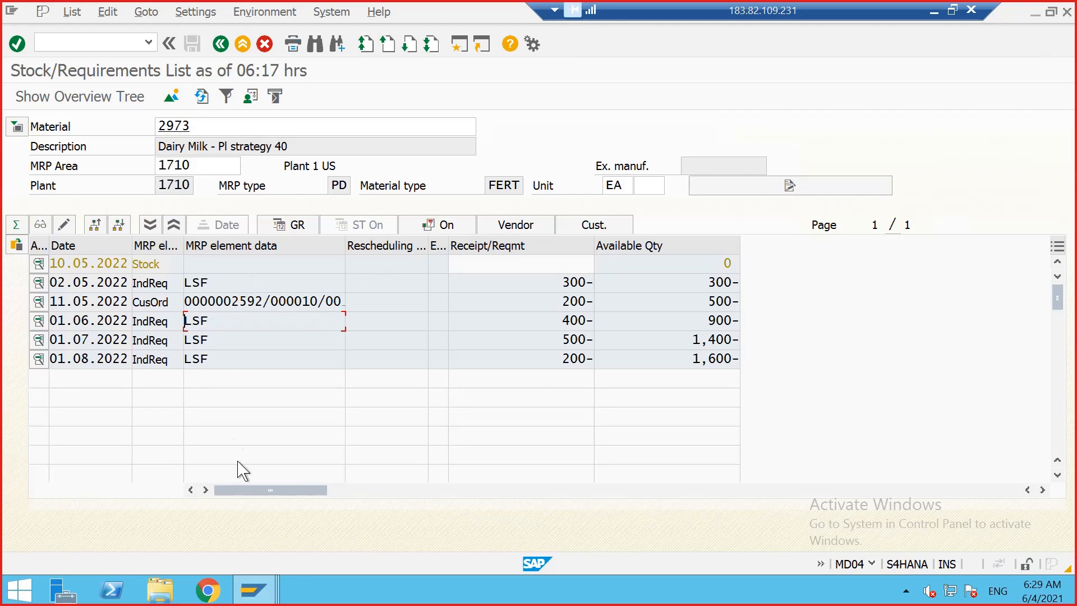
mouse_move(255, 589)
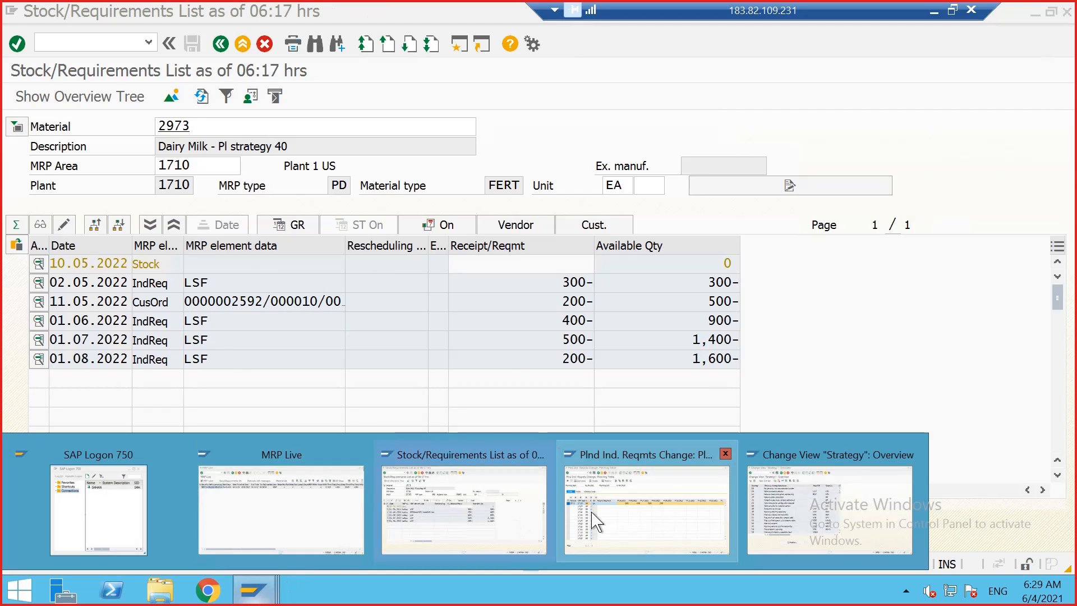
click(645, 512)
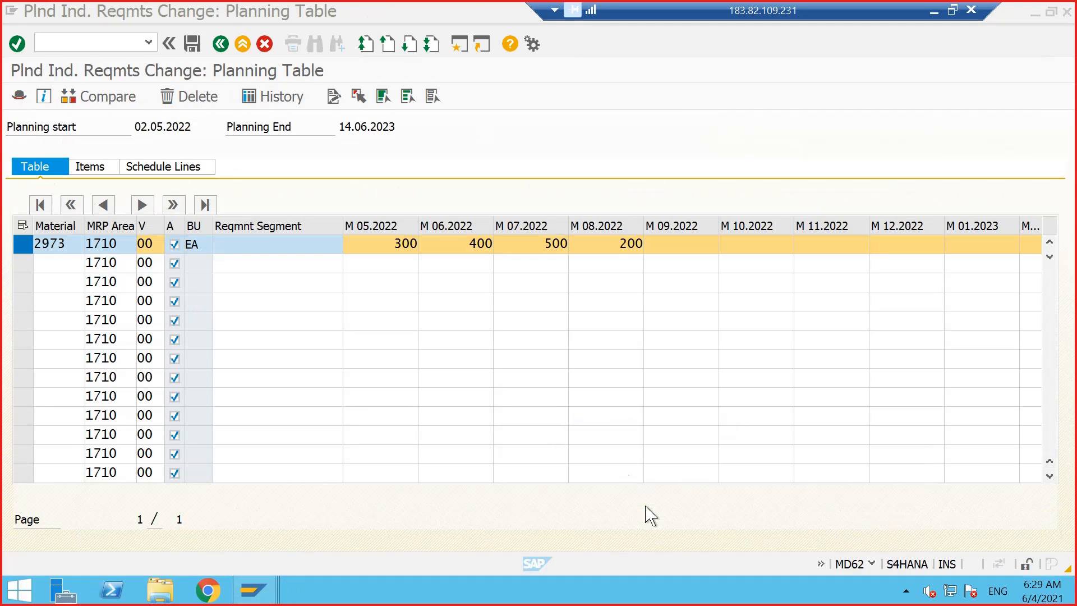
click(191, 96)
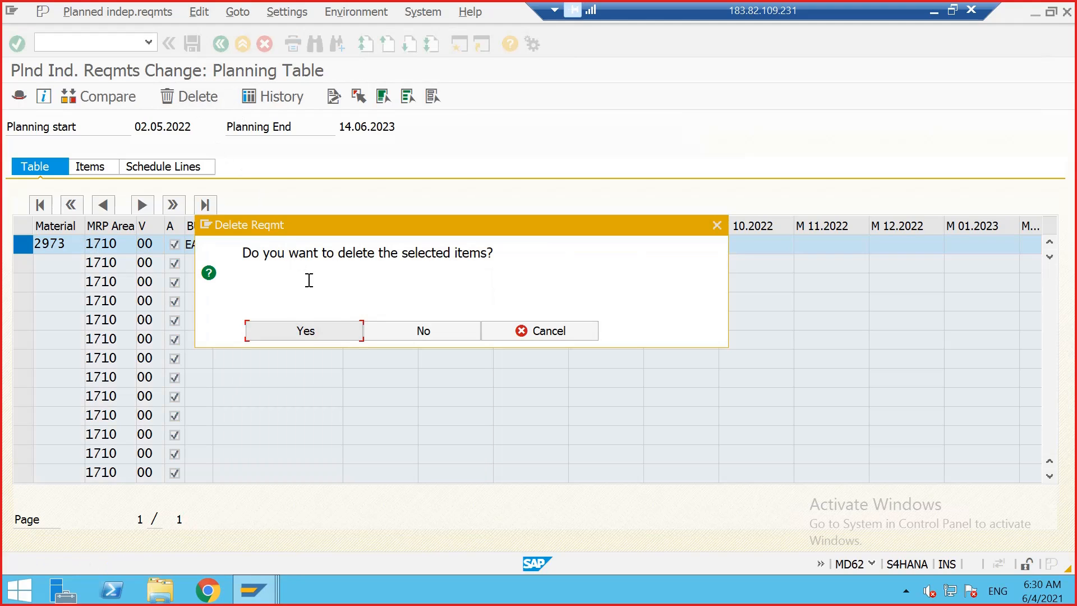
click(312, 336)
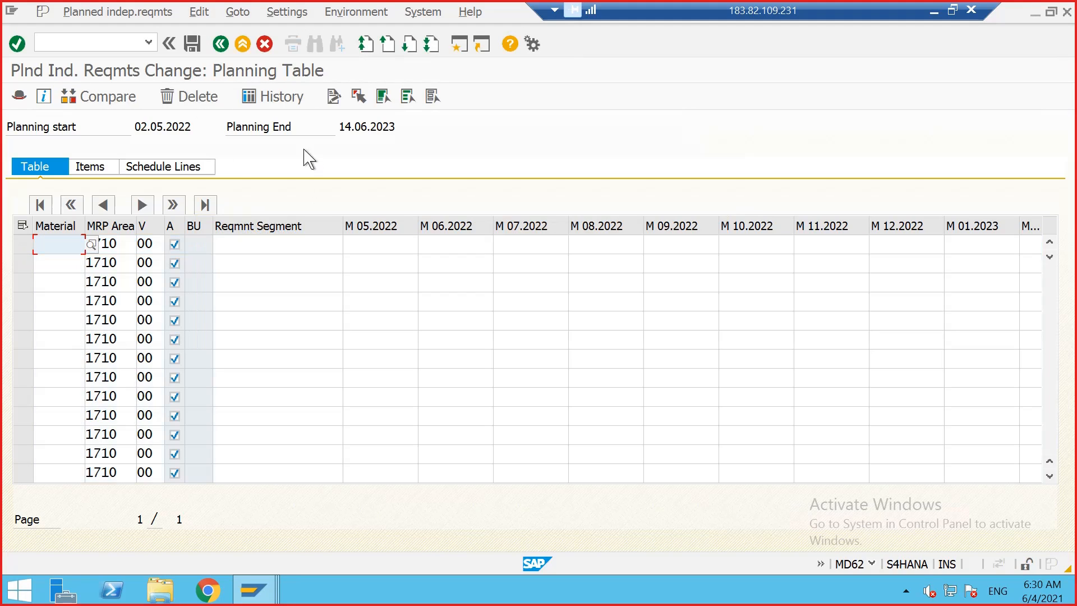
click(169, 44)
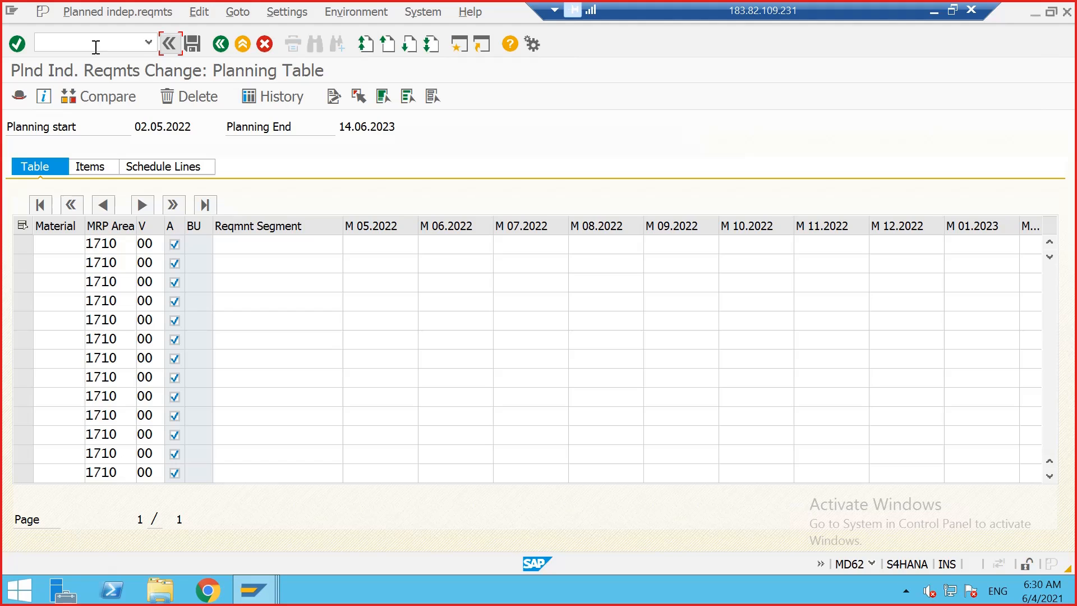
click(191, 44)
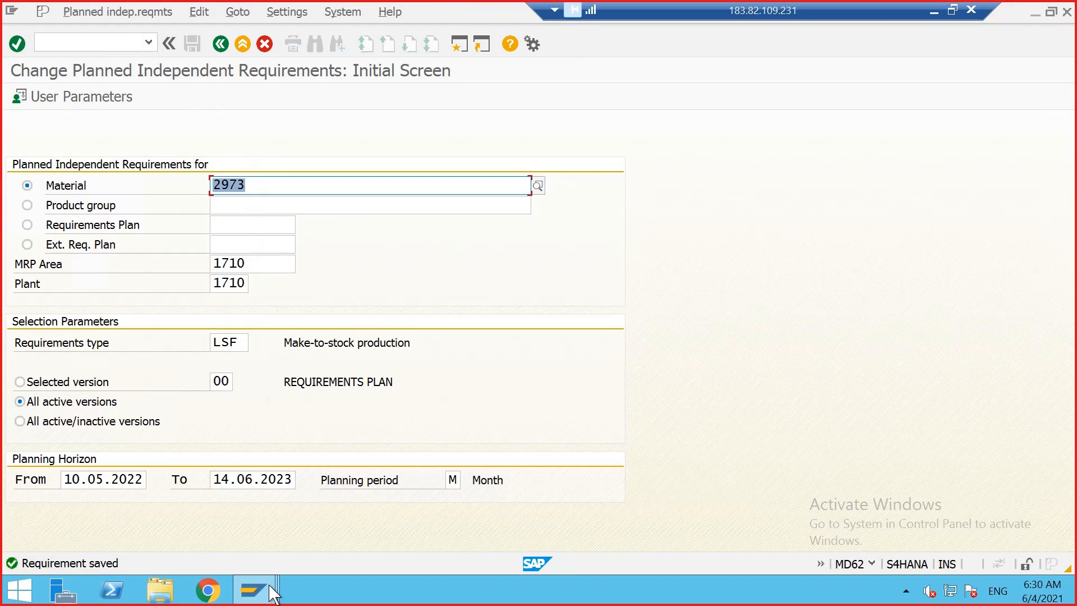
Step: Switch to the stock/requirements list, refresh it, and open the additional data of the sales order line
mouse_move(253, 590)
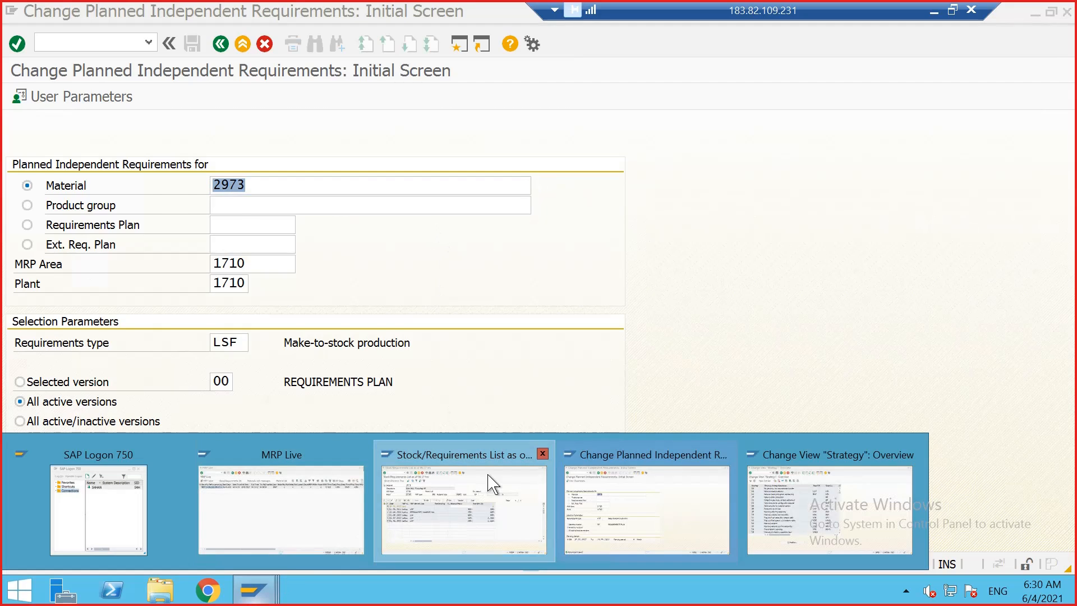
click(490, 505)
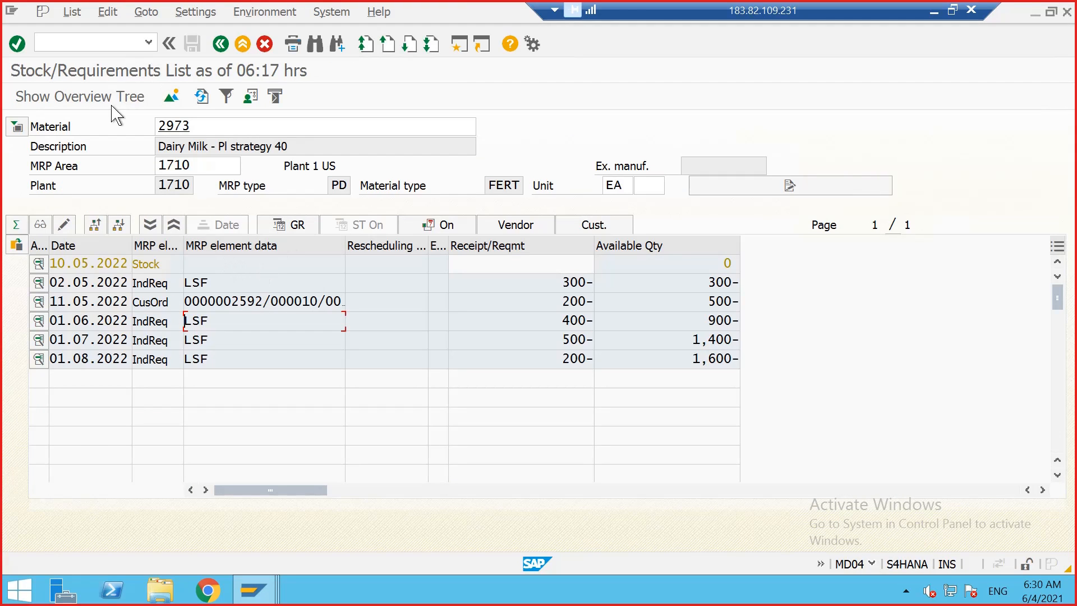
click(201, 97)
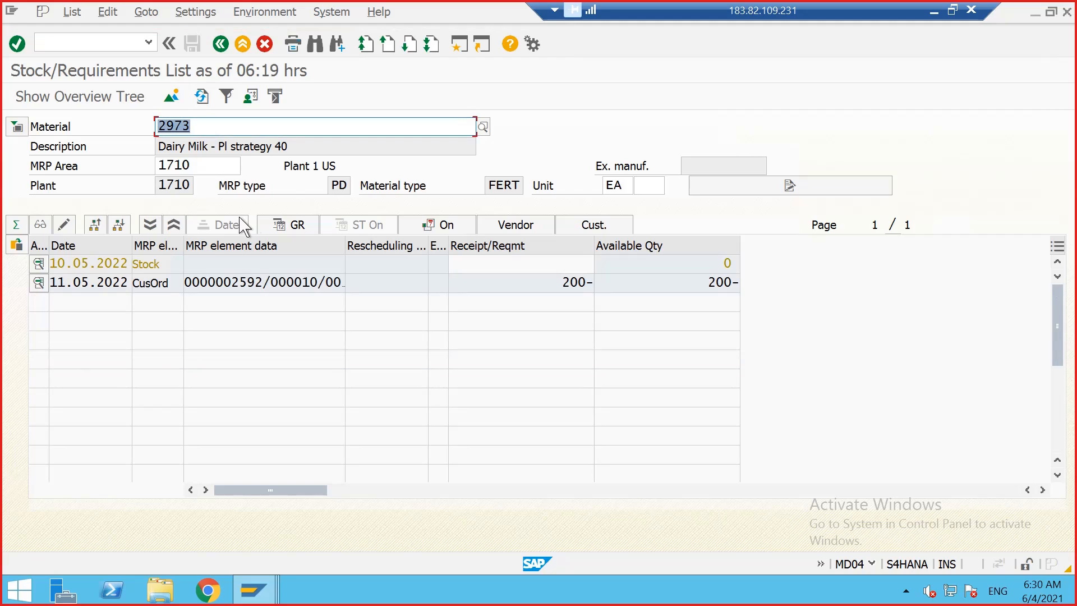
double_click(225, 282)
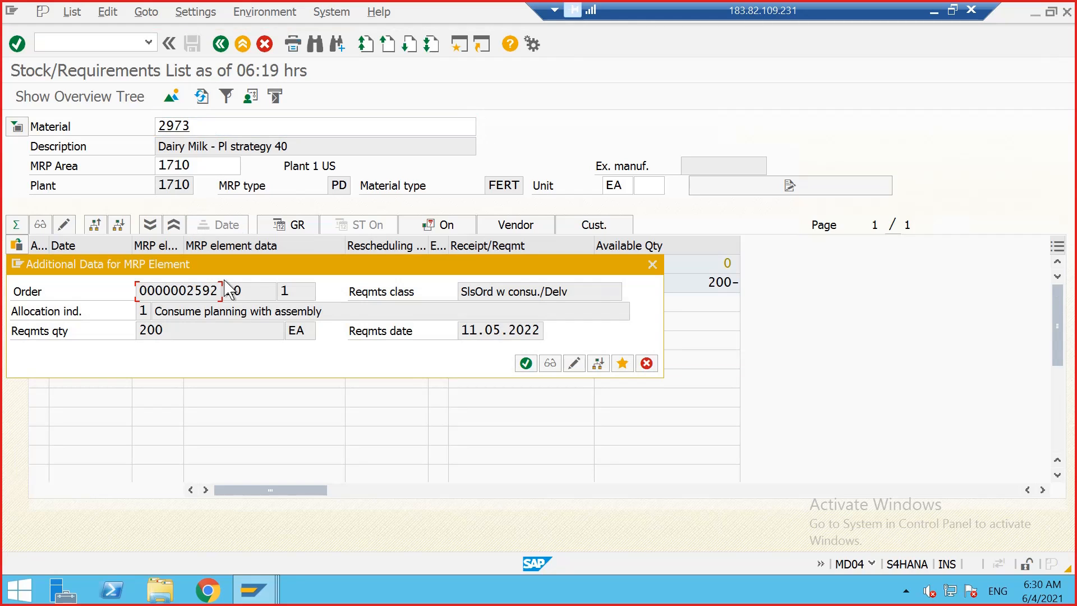
Step: Open the sales order from the MRP element's additional data and delete the whole sales order
click(525, 363)
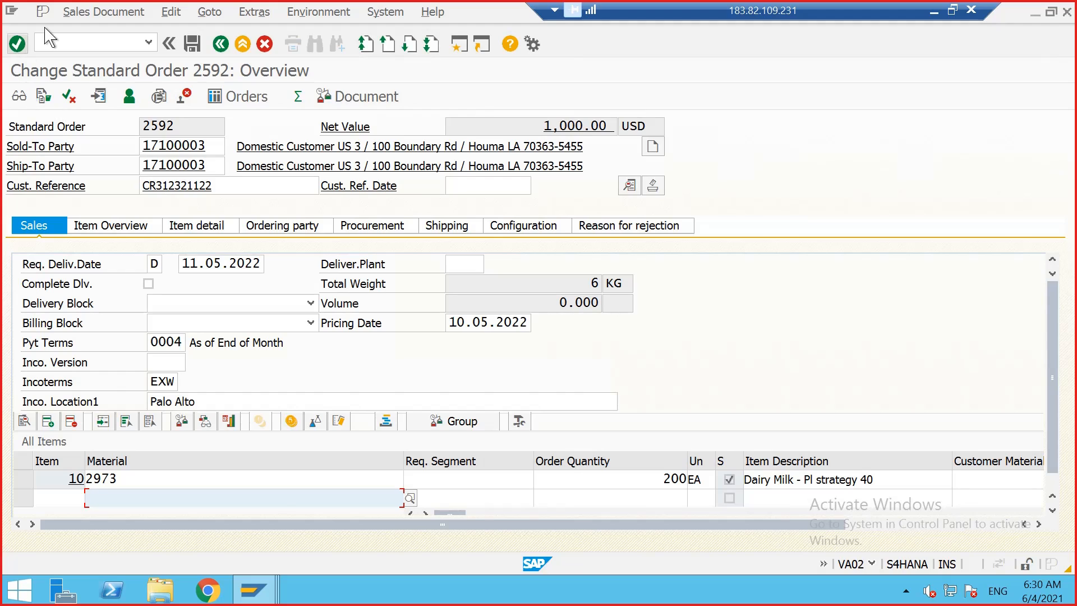
click(97, 12)
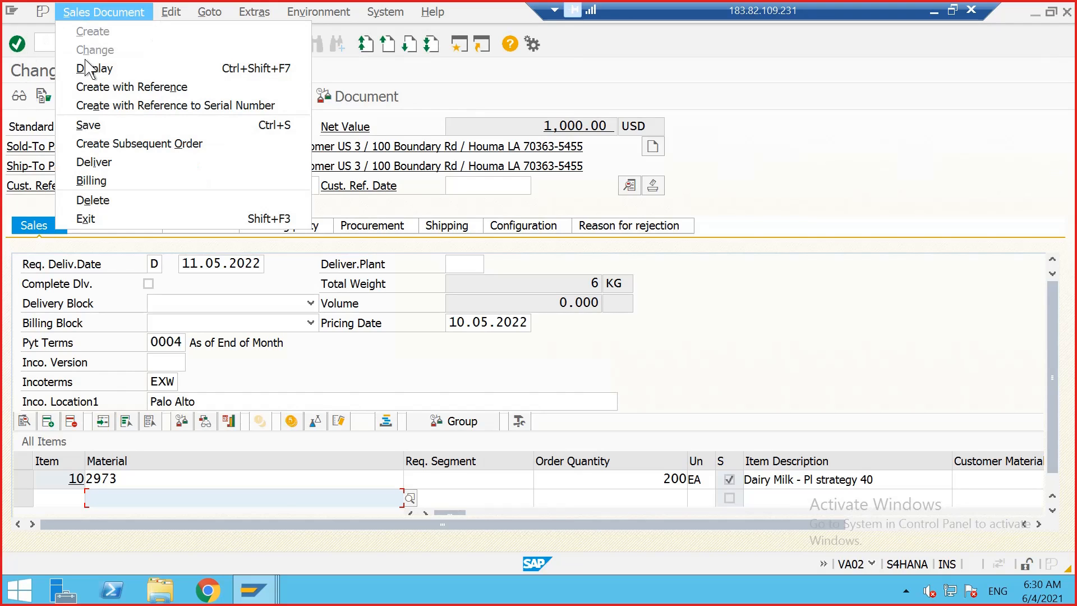
click(119, 201)
click(302, 310)
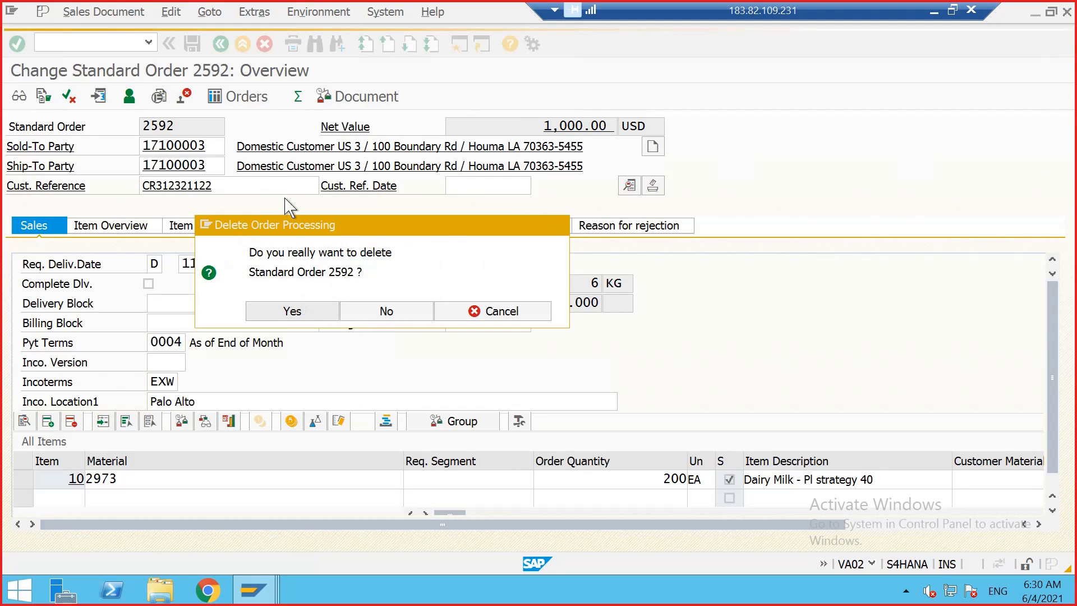
Step: Return to the stock/requirements list for material 2973 and refresh it
mouse_move(254, 590)
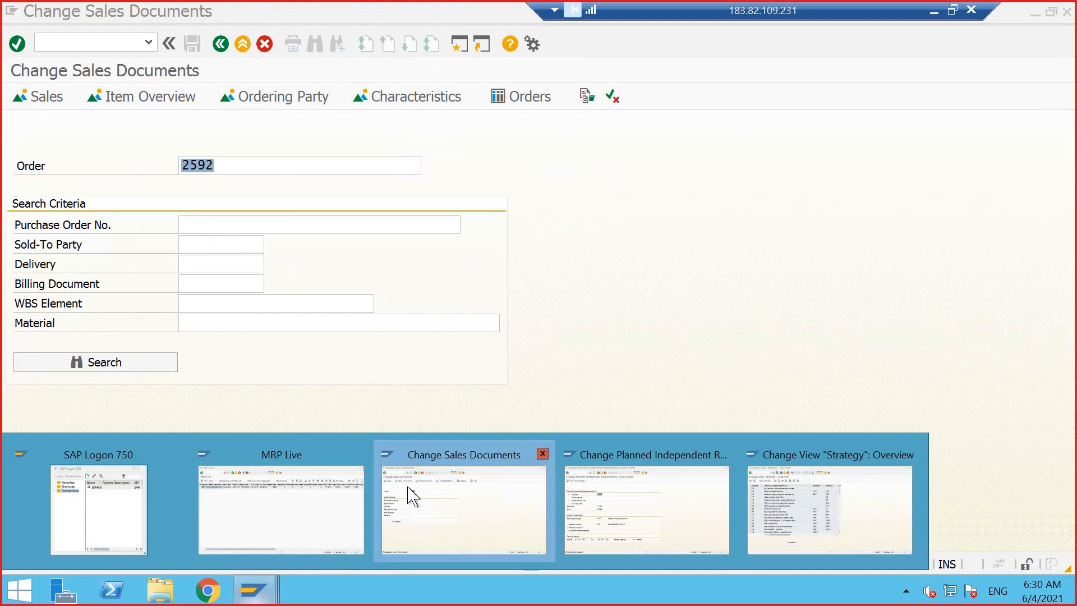
click(218, 47)
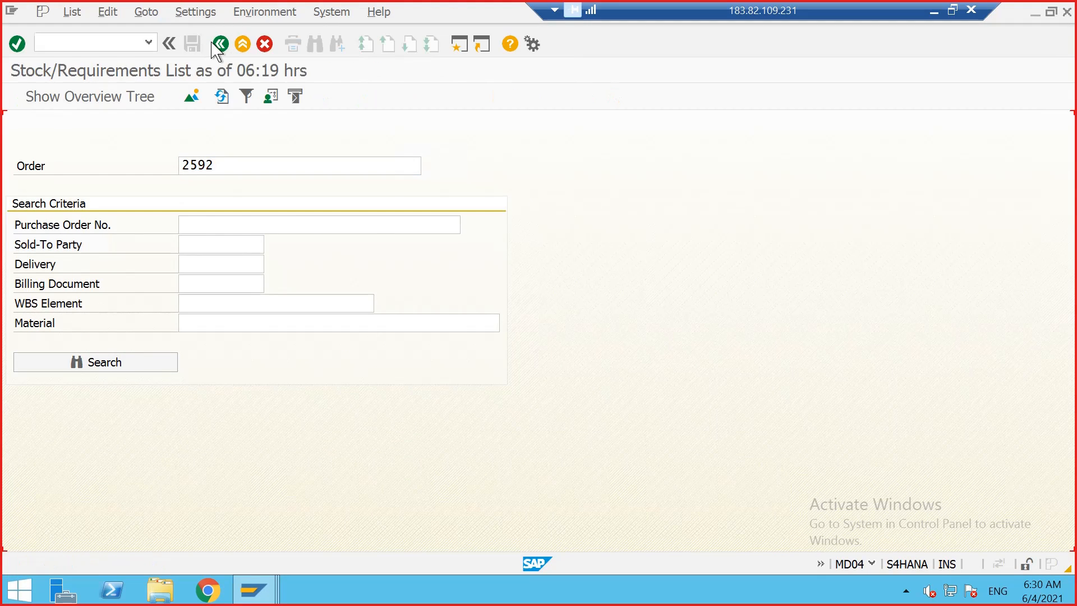
click(222, 97)
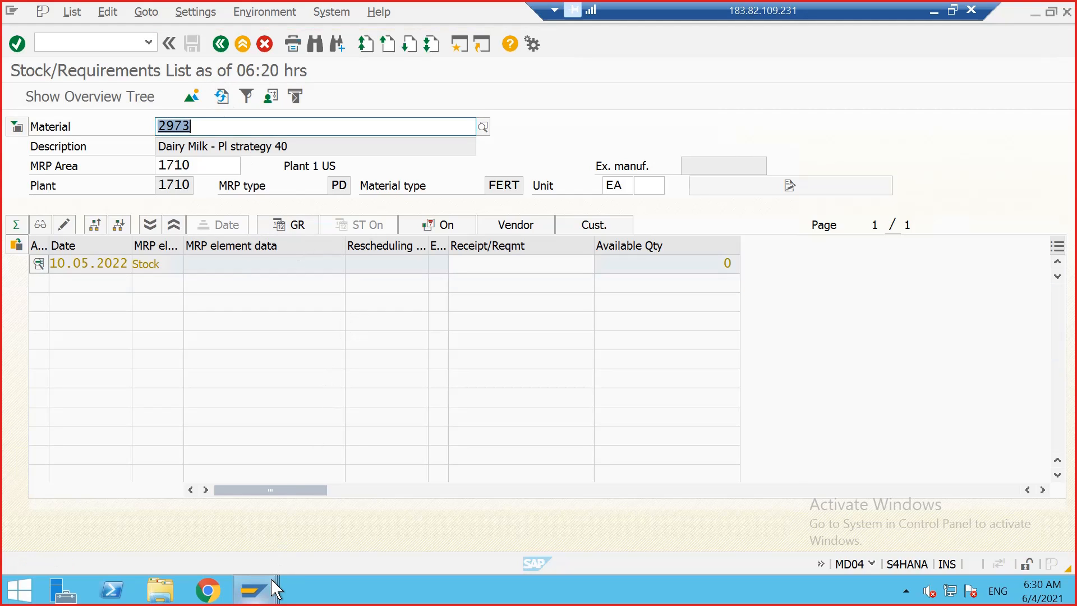
Step: Try to create planned independent requirements for material 2973 with requirements type VSF, then exit without saving
mouse_move(263, 586)
click(625, 513)
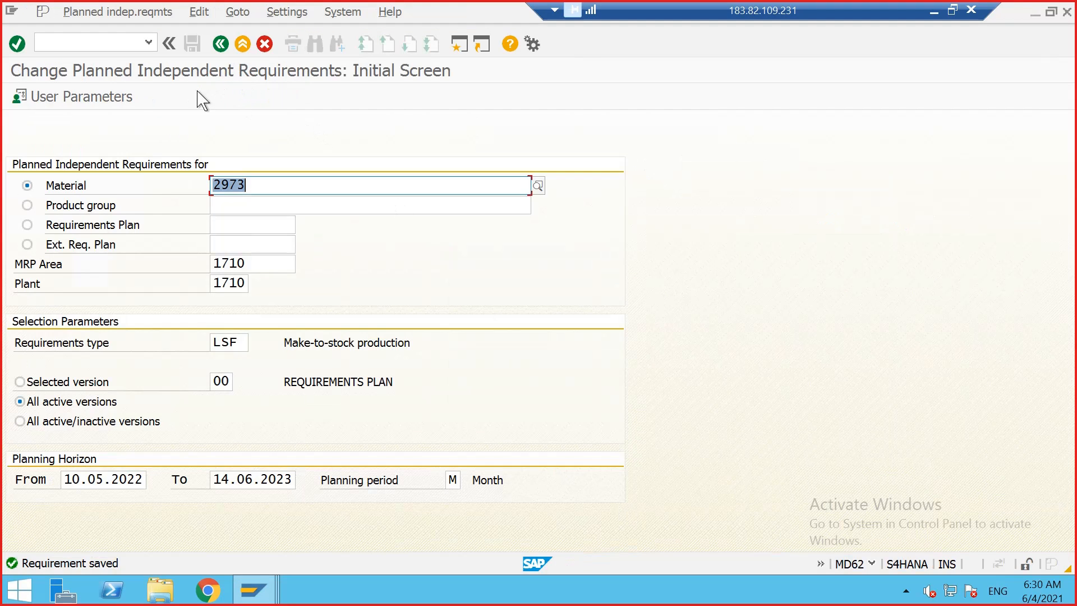
click(107, 12)
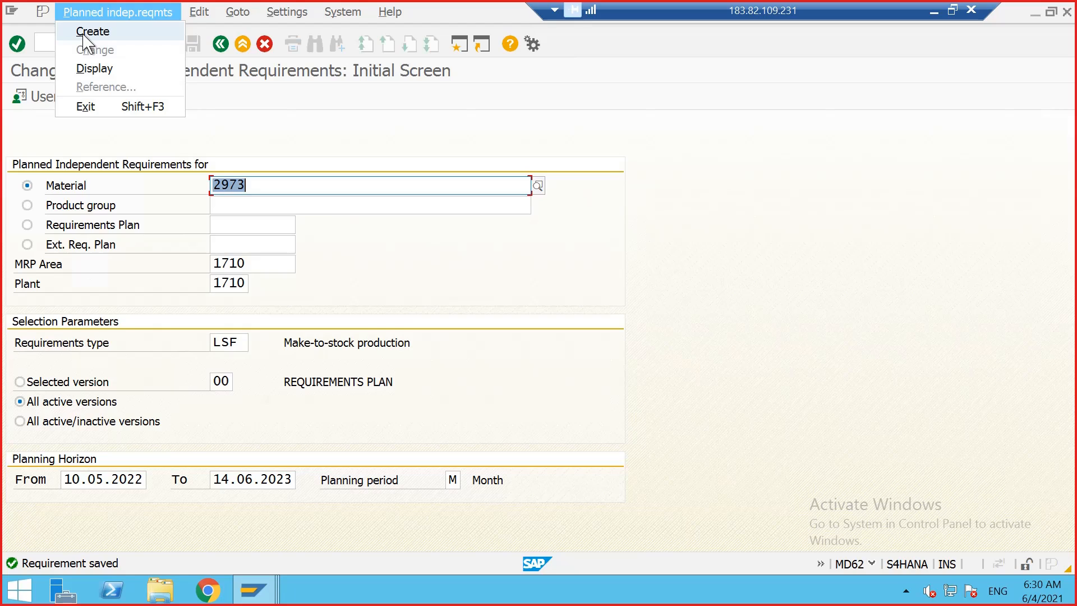
click(93, 31)
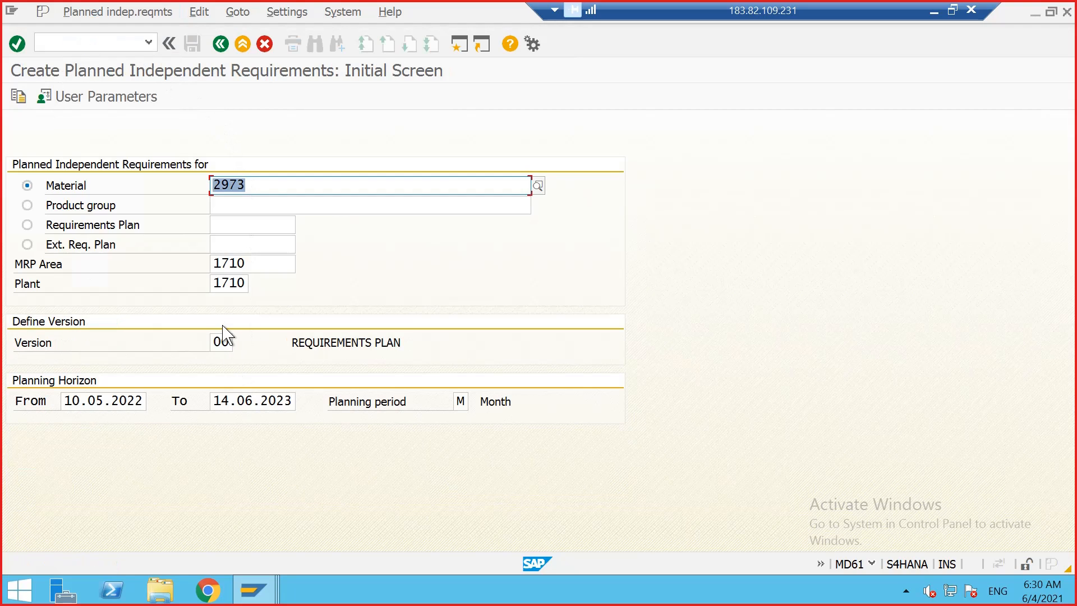
key(Return)
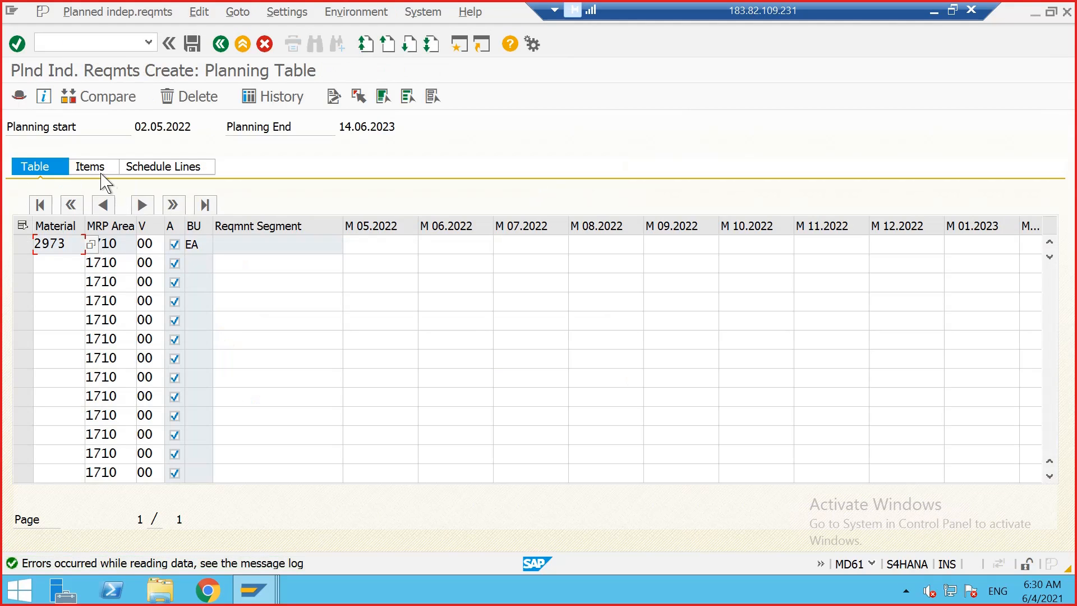
click(100, 170)
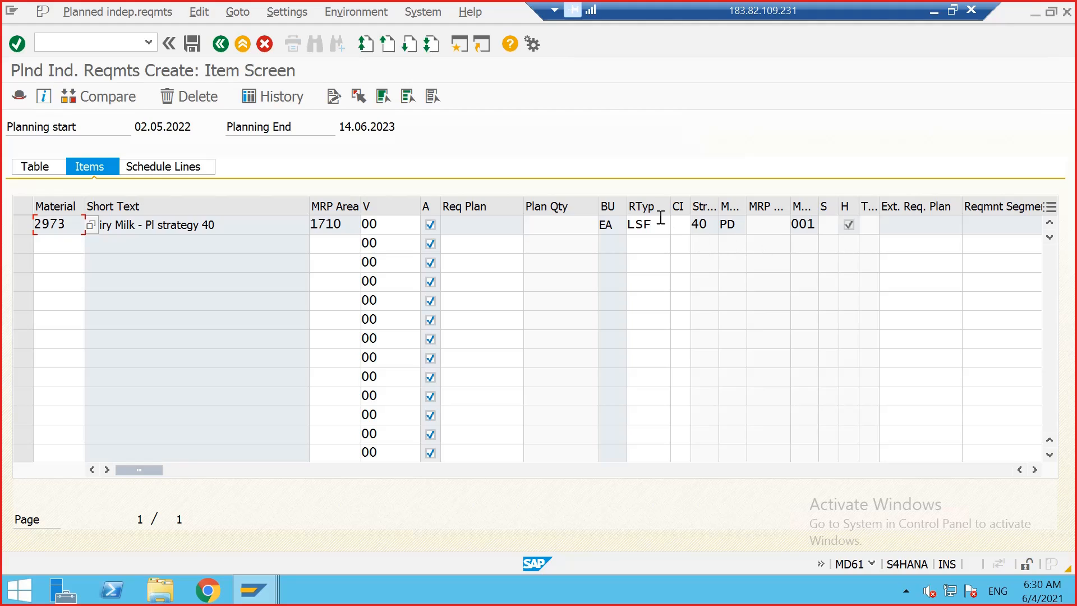
click(661, 219)
key(BackSpace)
key(BackSpace)
key(BackSpace)
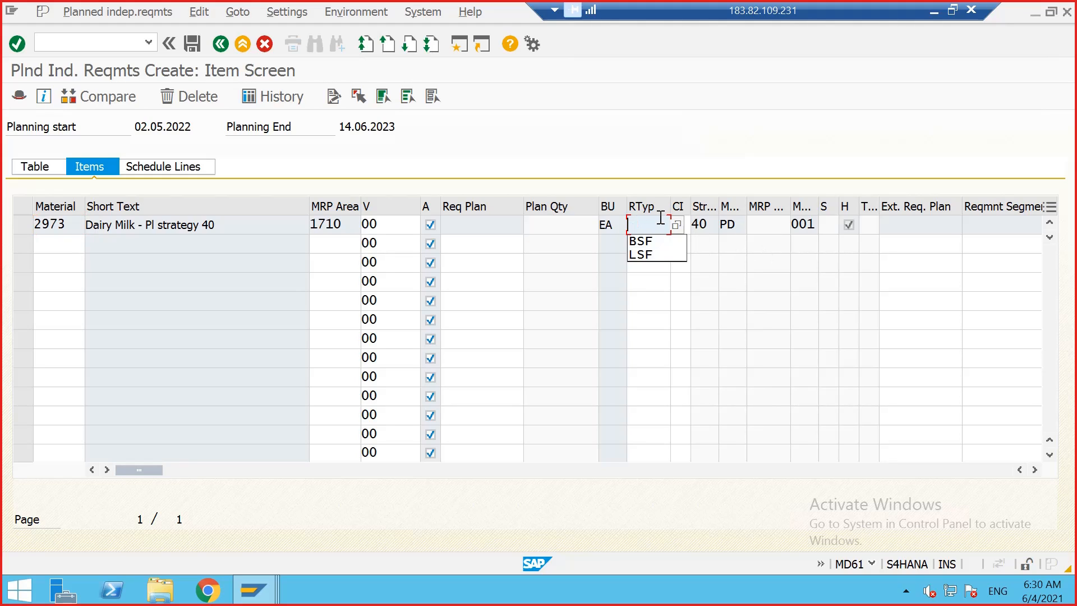
text(VSF)
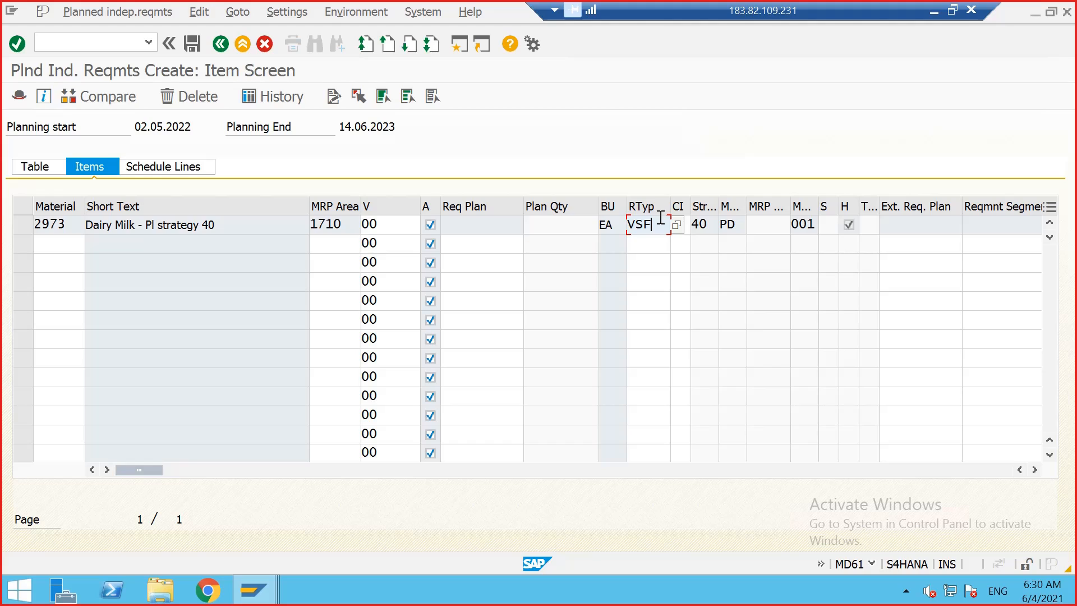
key(Return)
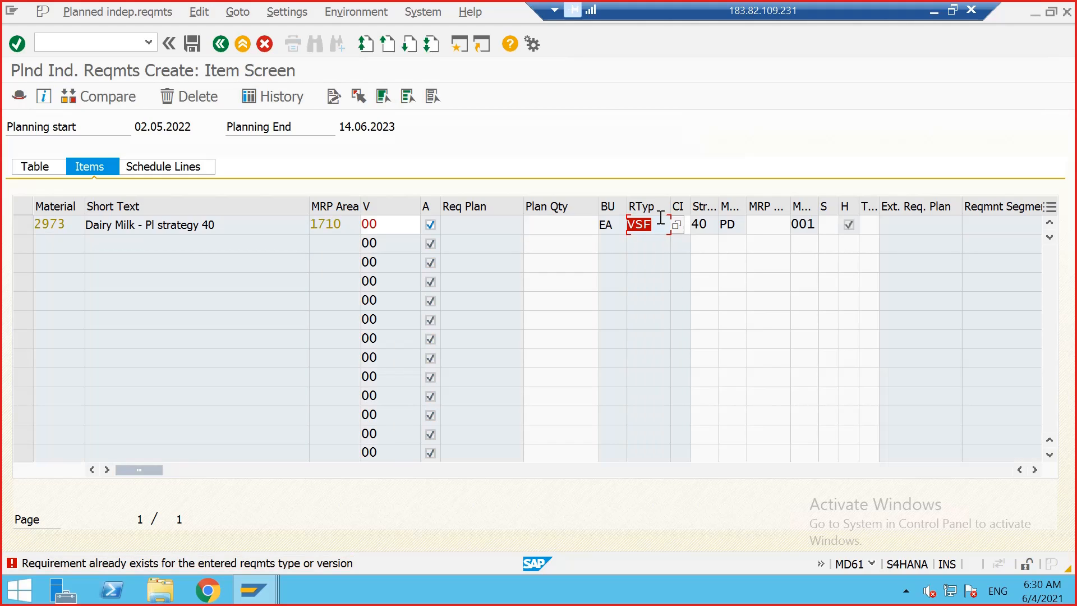
click(40, 168)
click(114, 8)
click(508, 114)
click(243, 44)
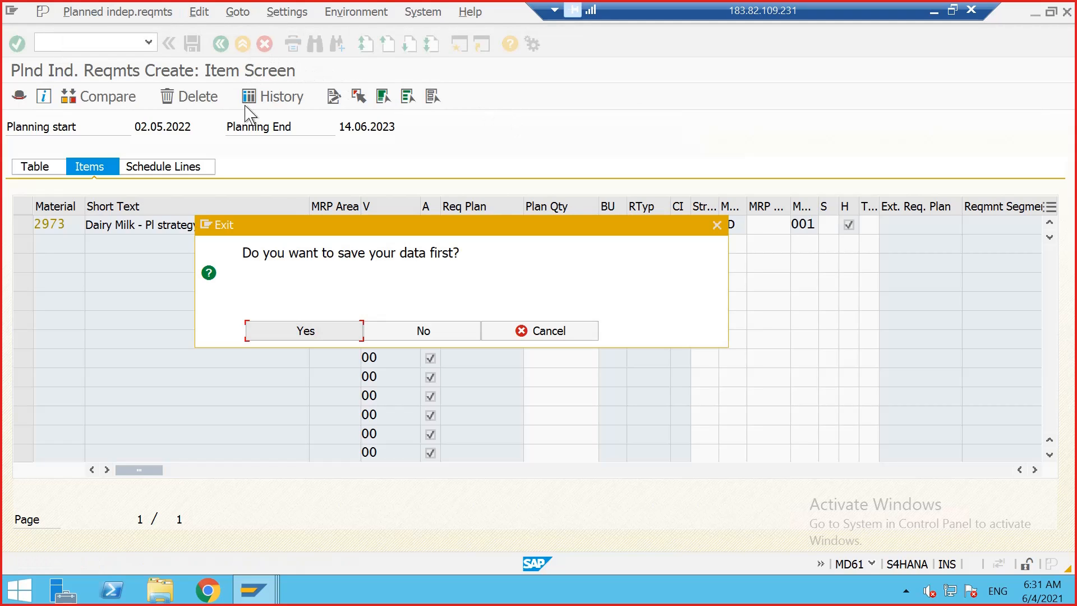
click(383, 330)
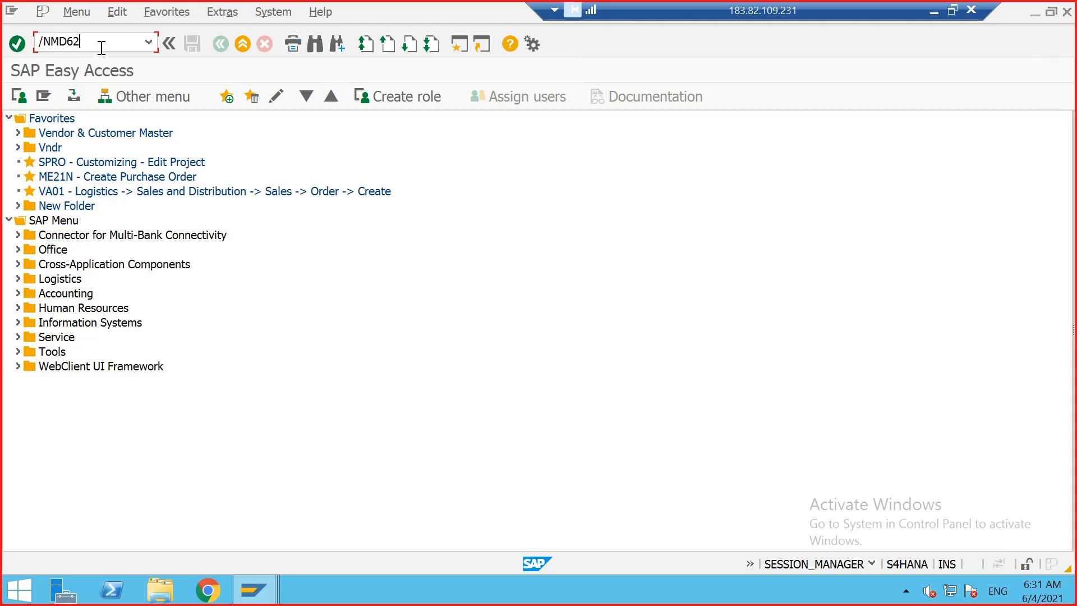
Step: Open Change Planned Independent Requirements (MD62) for material 2973 with requirements type VSF
click(101, 47)
text(/NMD62)
key(Return)
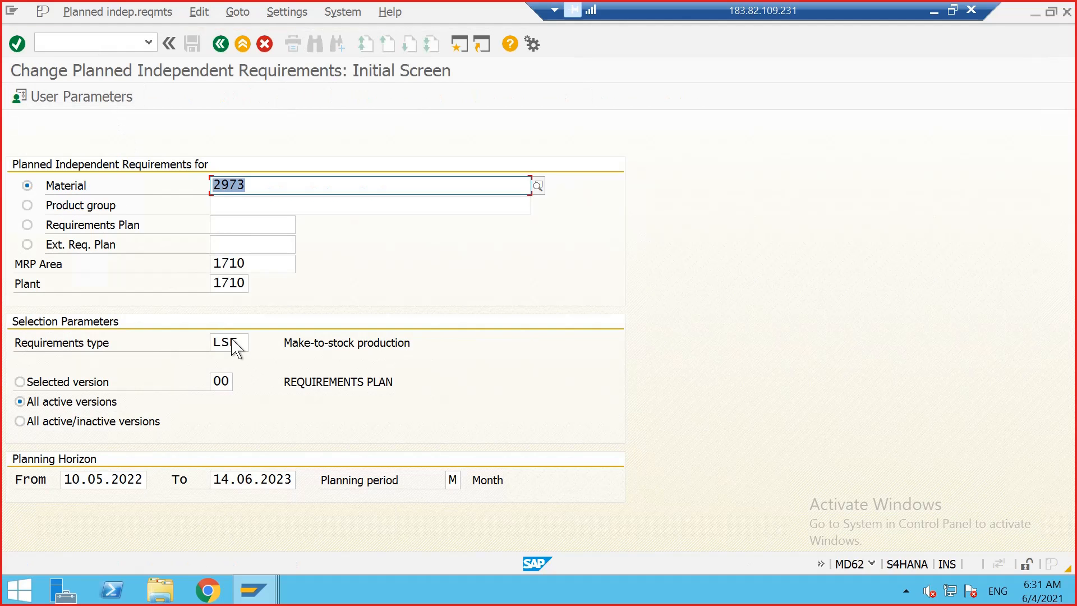
click(231, 341)
double_click(238, 340)
key(BackSpace)
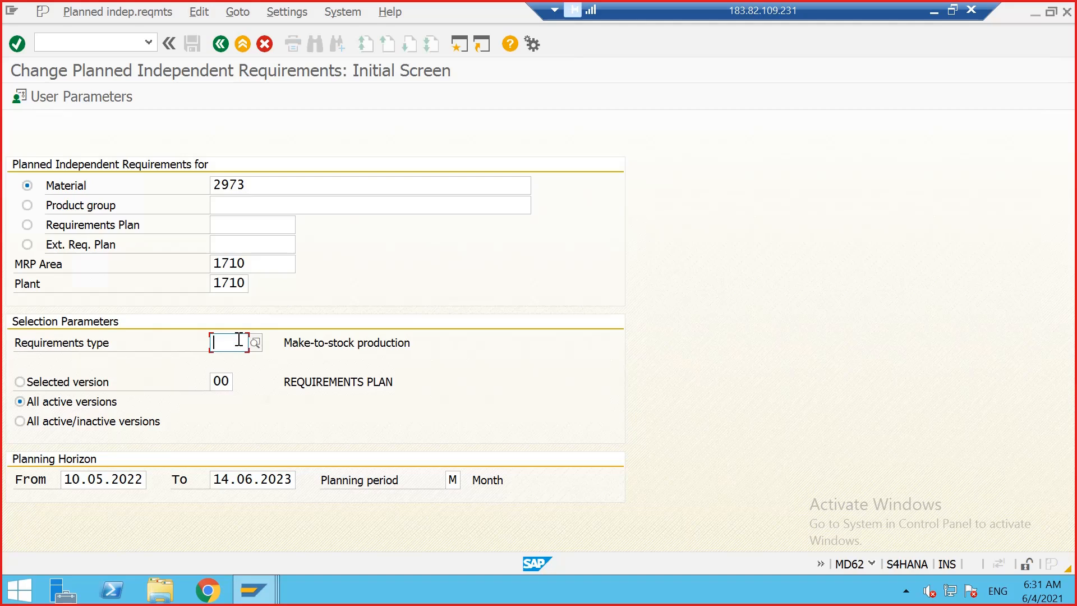
text(VSF)
key(Return)
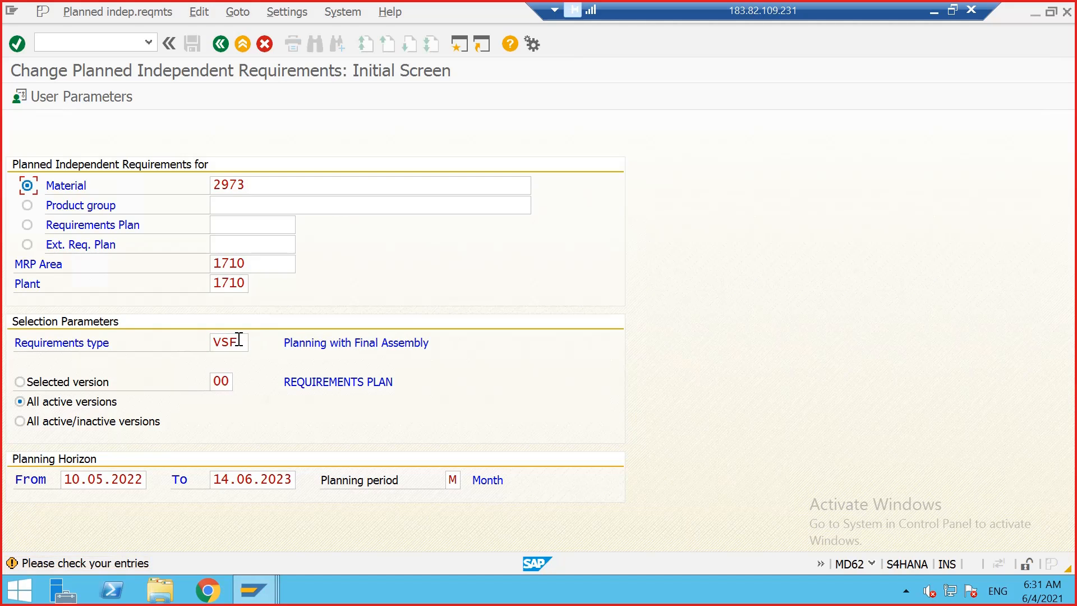
key(Return)
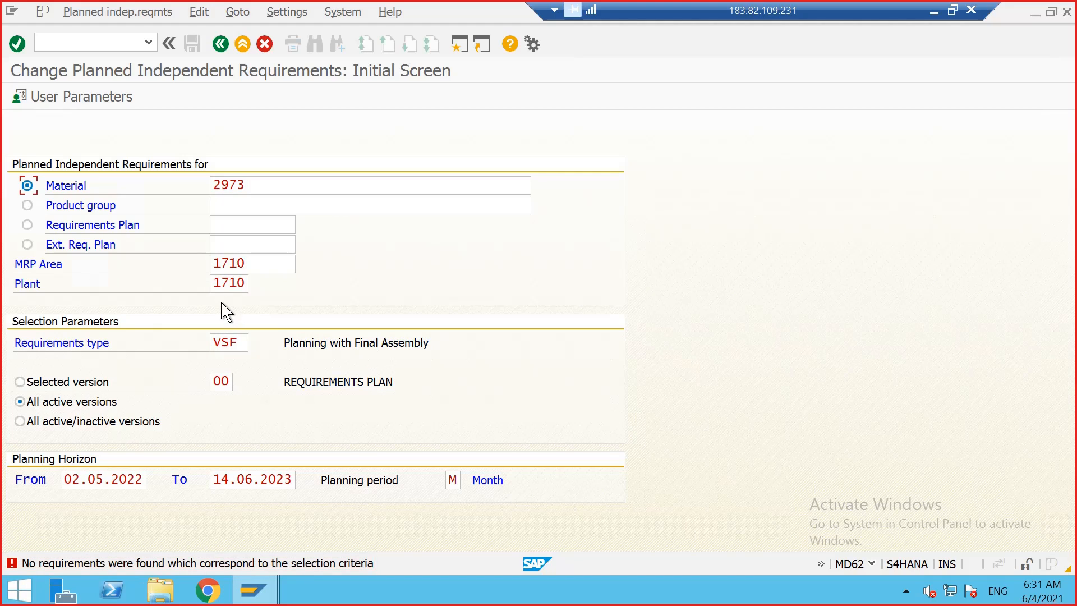
Step: Switch to creating planned independent requirements and set the default requirements type in the user parameters to VSF
click(114, 14)
click(110, 29)
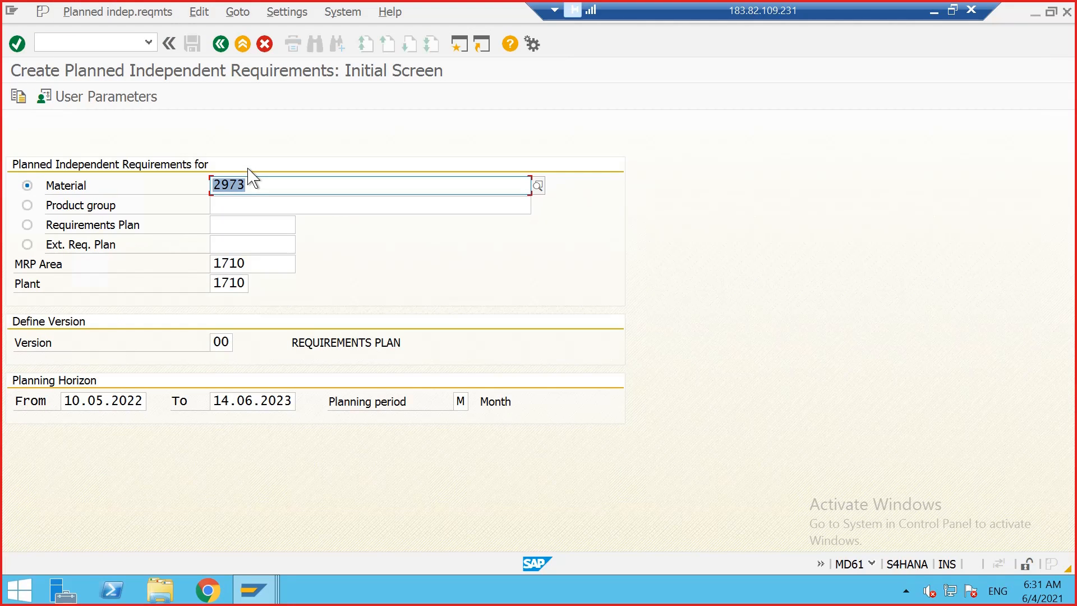
click(125, 96)
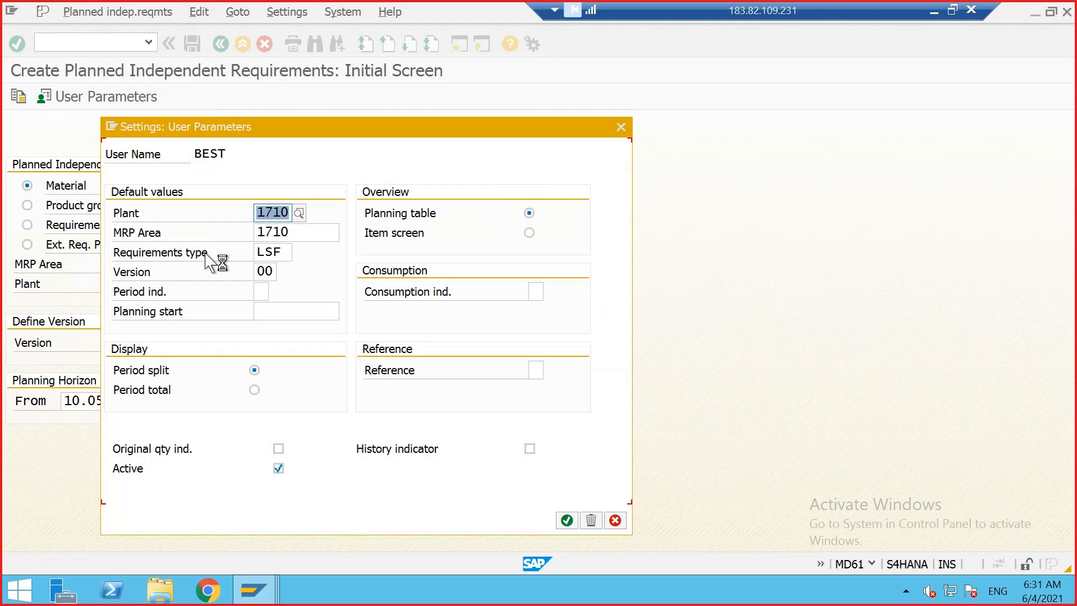
click(282, 252)
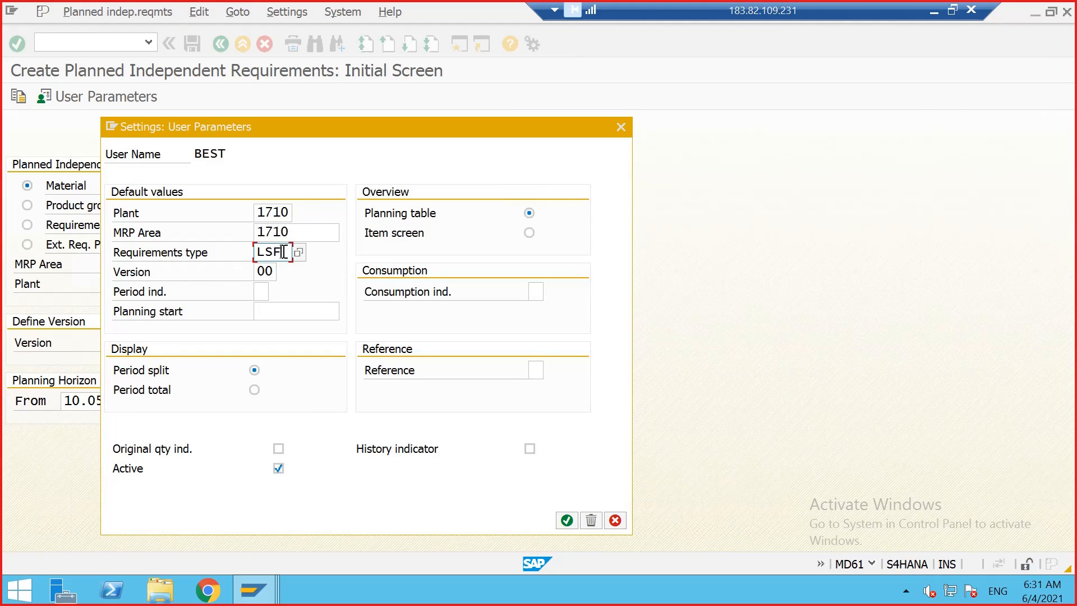
double_click(284, 252)
key(Delete)
click(567, 521)
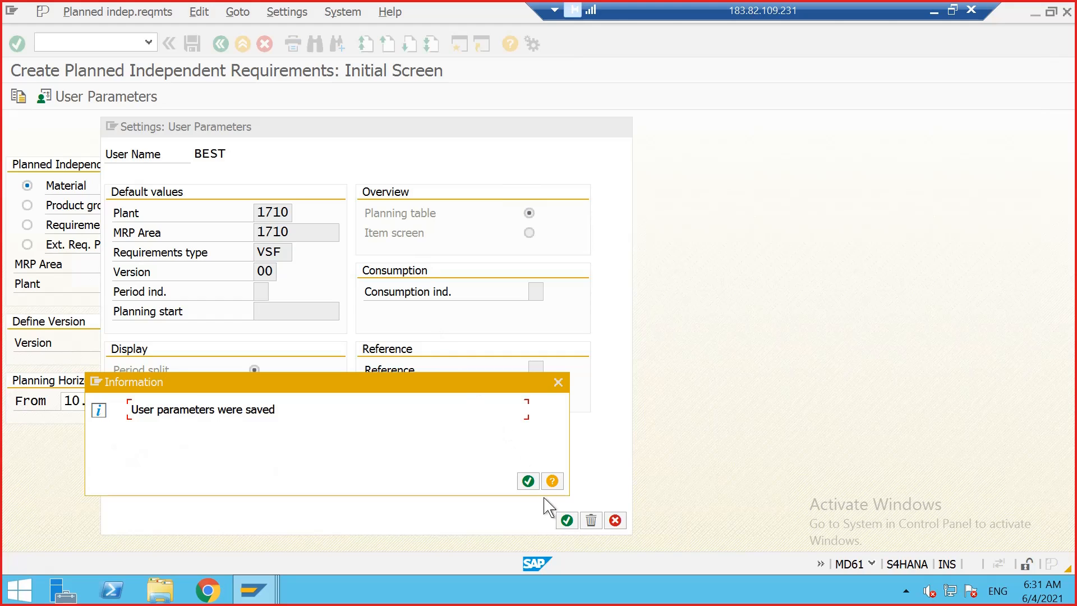
click(528, 481)
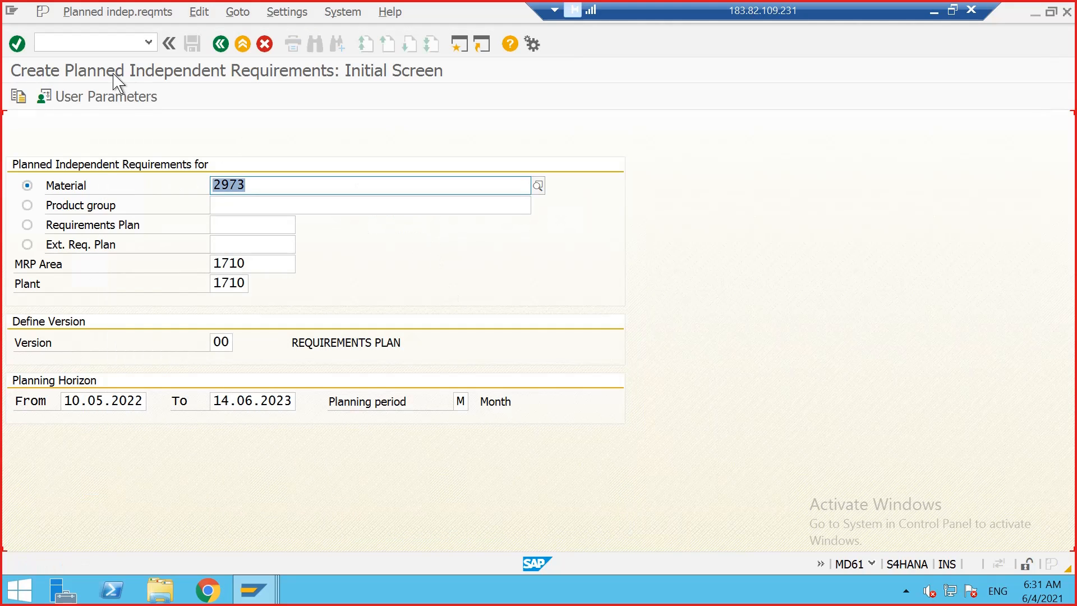
Step: Open the planning table for material 2973 and enter 300, 400, 500 and 200 for months 05.2022 to 08.2022
key(Return)
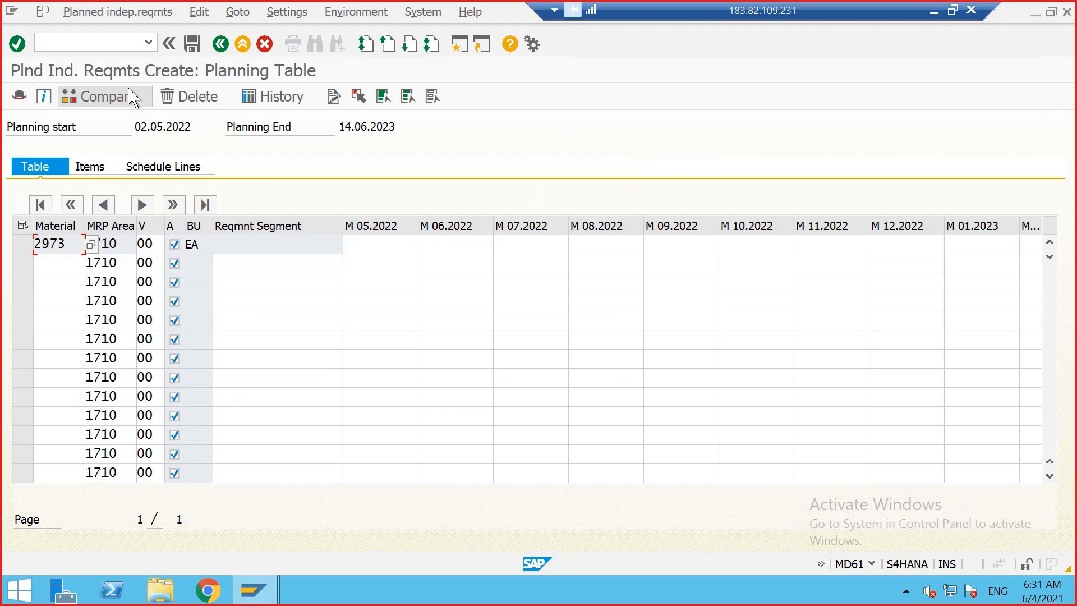
click(381, 244)
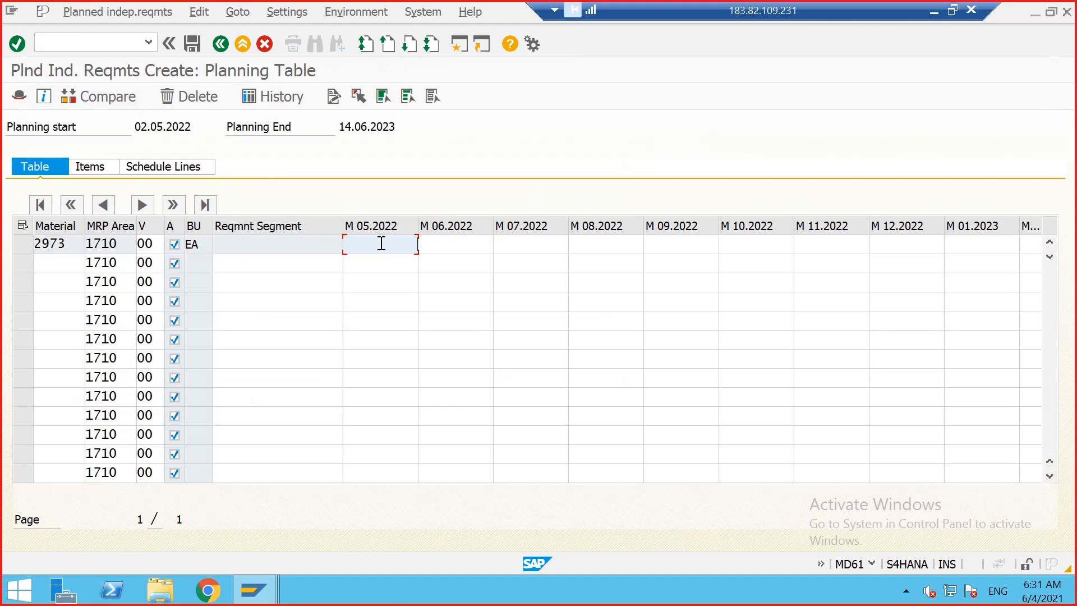
click(90, 167)
click(42, 172)
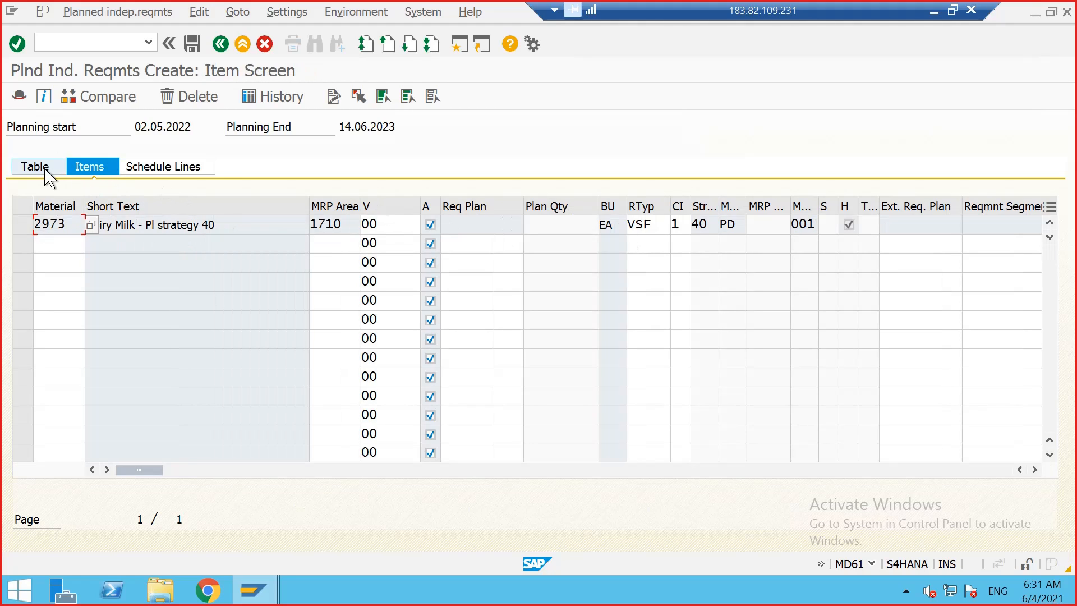
click(386, 247)
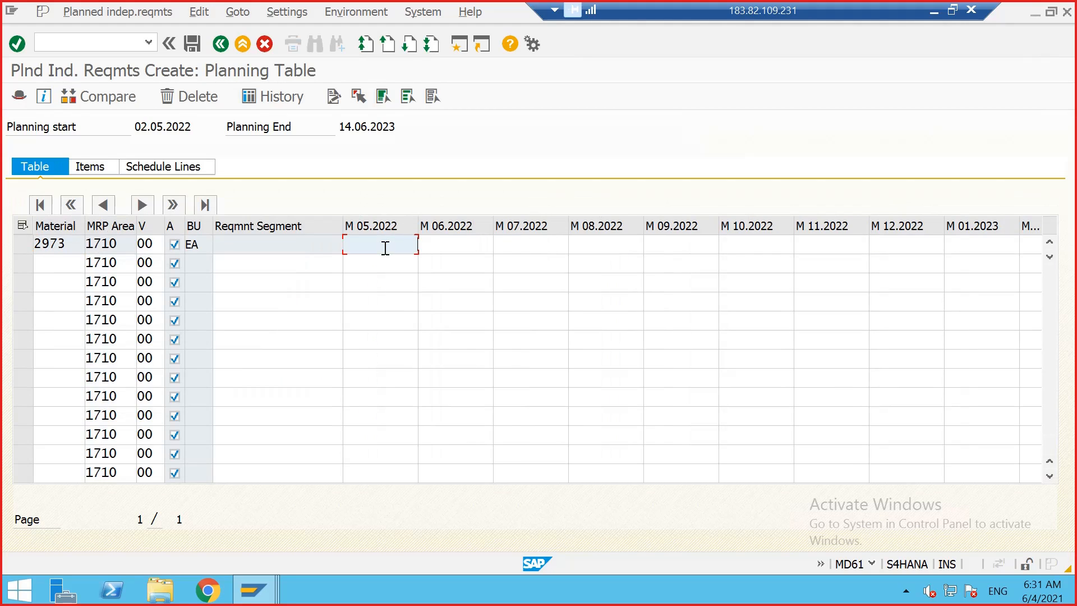
click(385, 238)
click(396, 262)
click(440, 245)
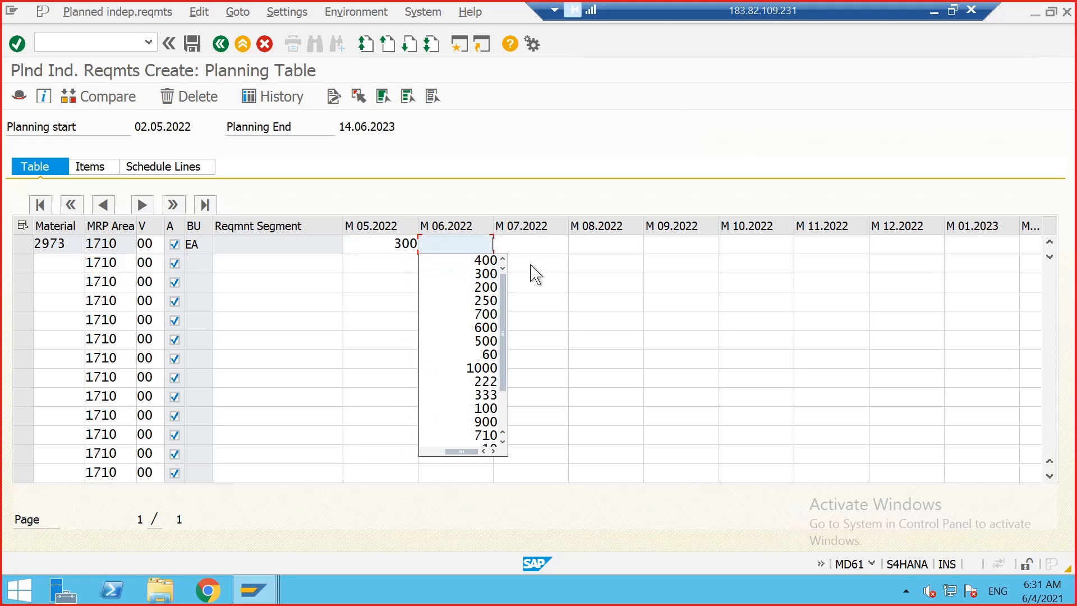
click(486, 261)
click(533, 244)
scroll(540, 281, up, 1)
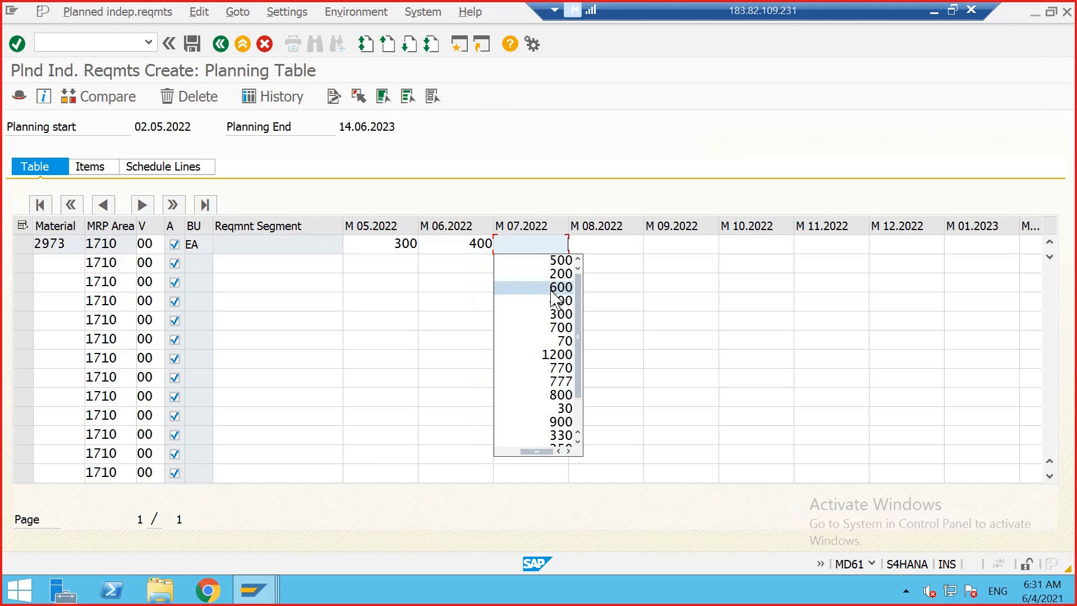
click(541, 258)
click(611, 248)
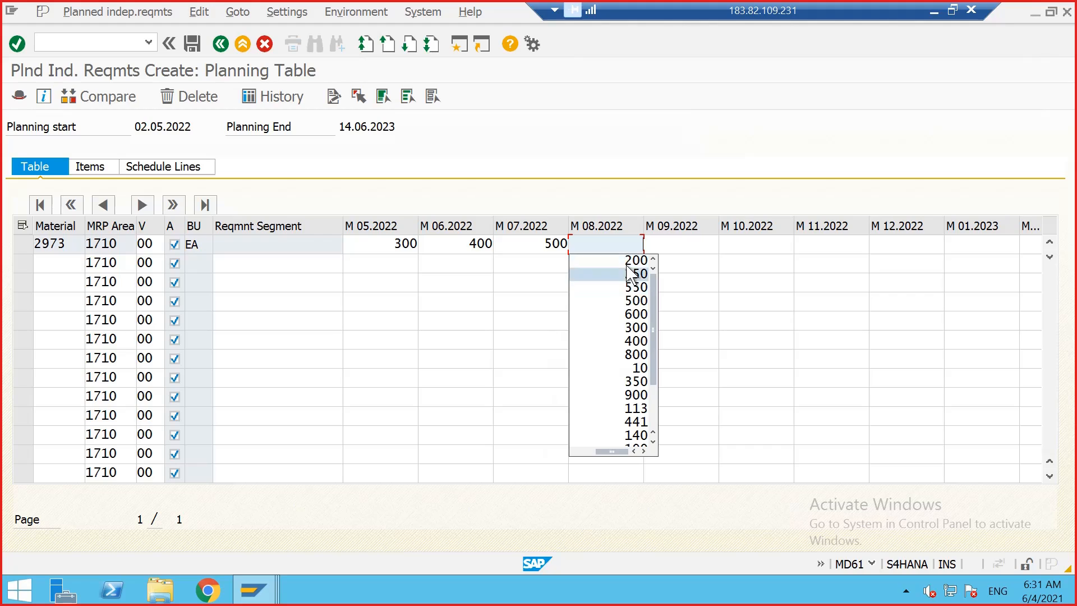
click(625, 263)
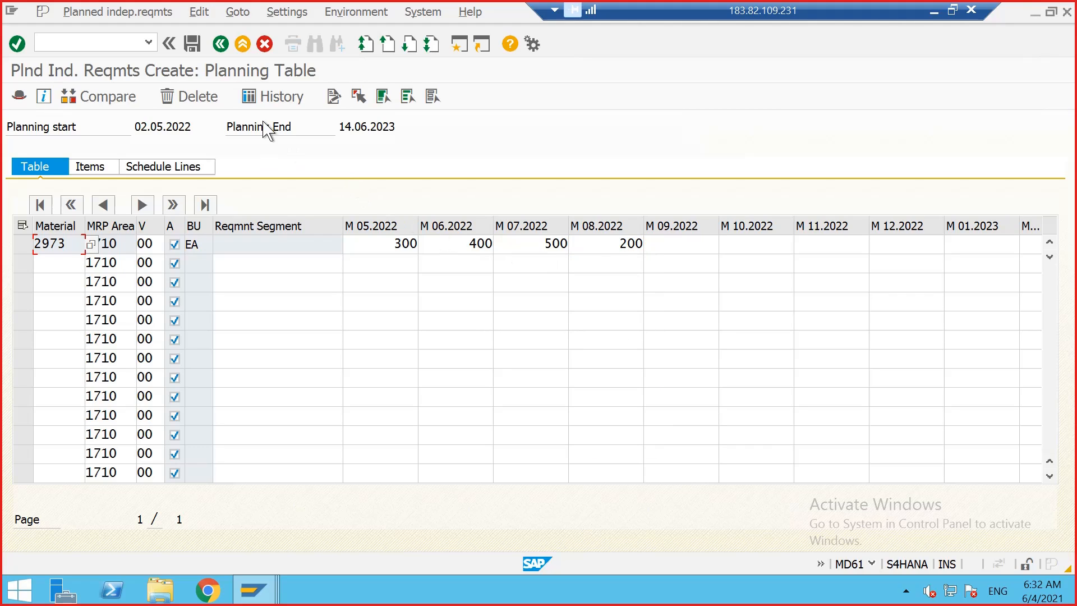
Step: Switch to the items view and check the requirements type VSF of the new line
click(90, 166)
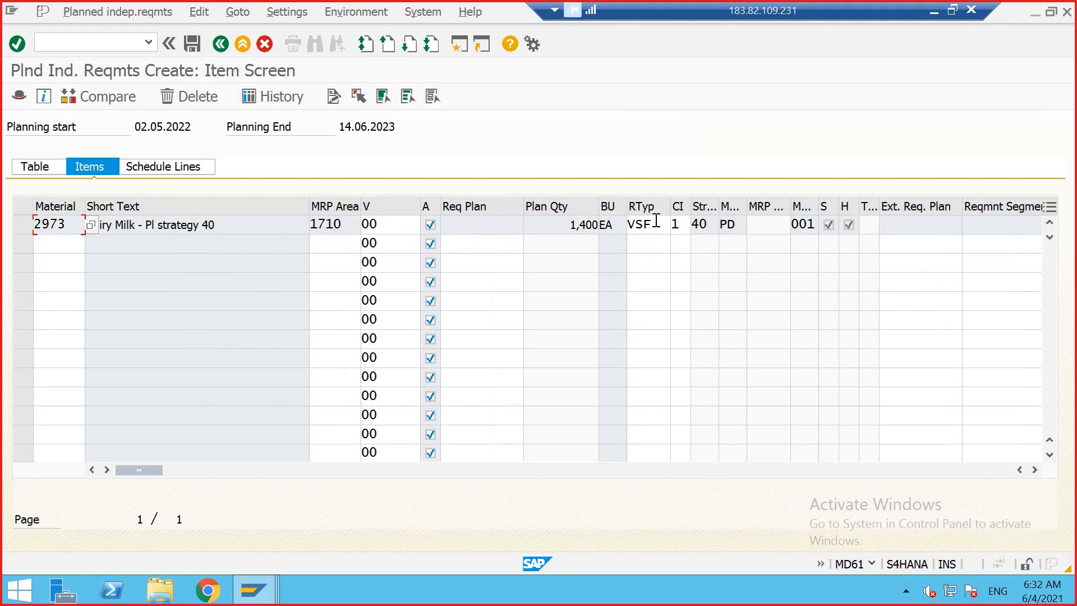
click(637, 224)
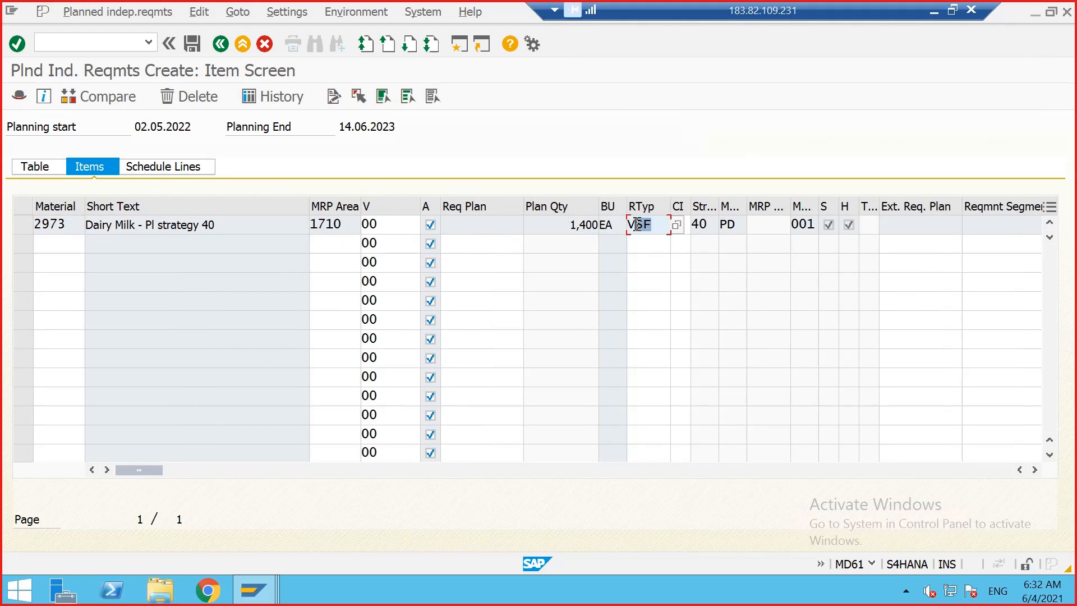
Step: Save the planned independent requirements from the planning table
click(37, 166)
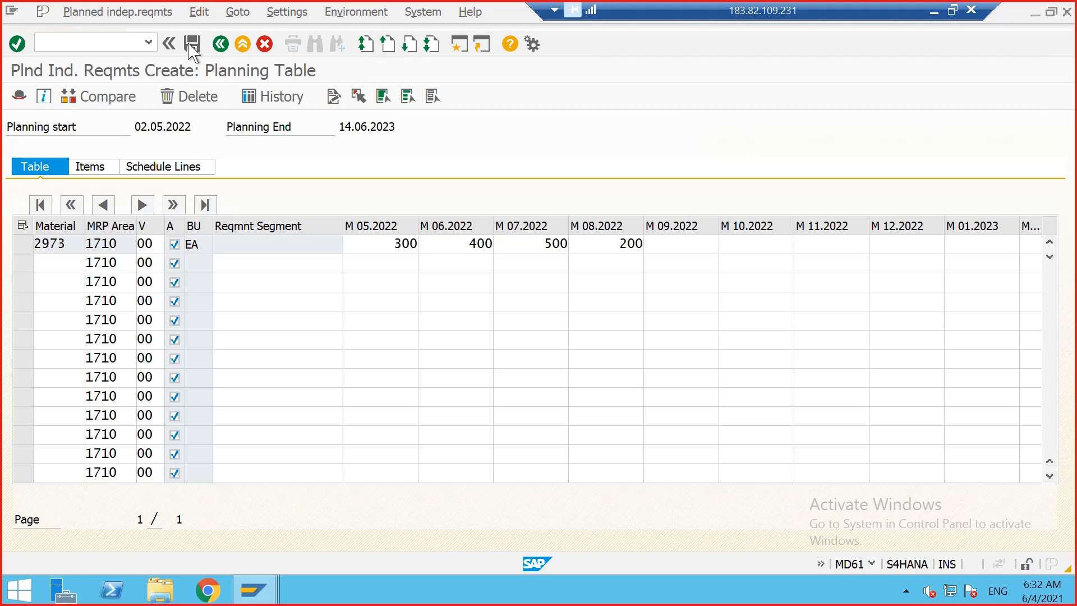
click(190, 44)
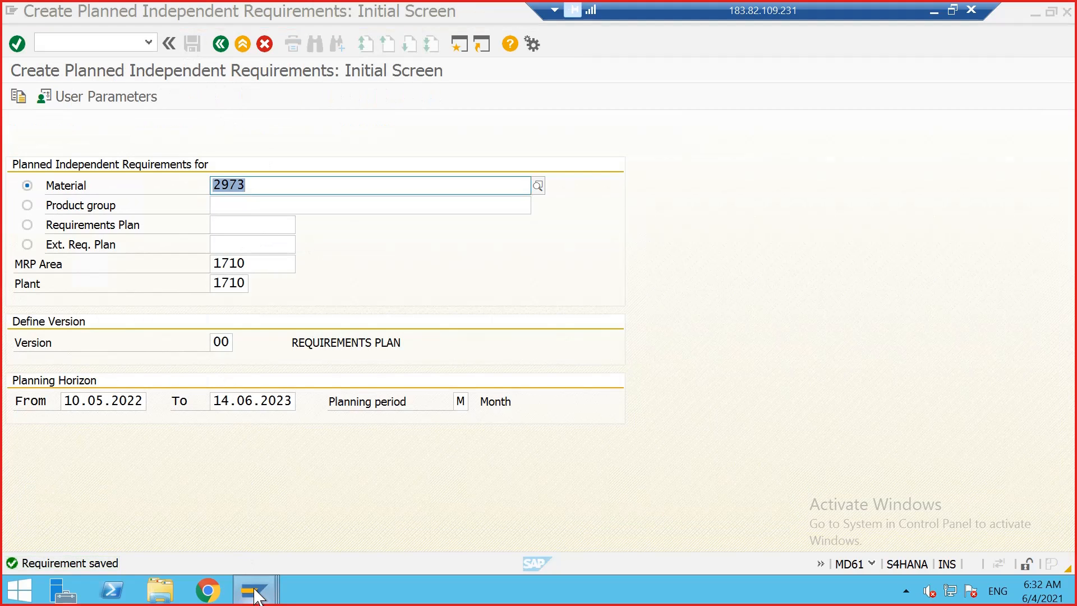
Step: Switch to the stock/requirements list for material 2973 and refresh it to review the new VSF requirements
mouse_move(255, 596)
click(460, 497)
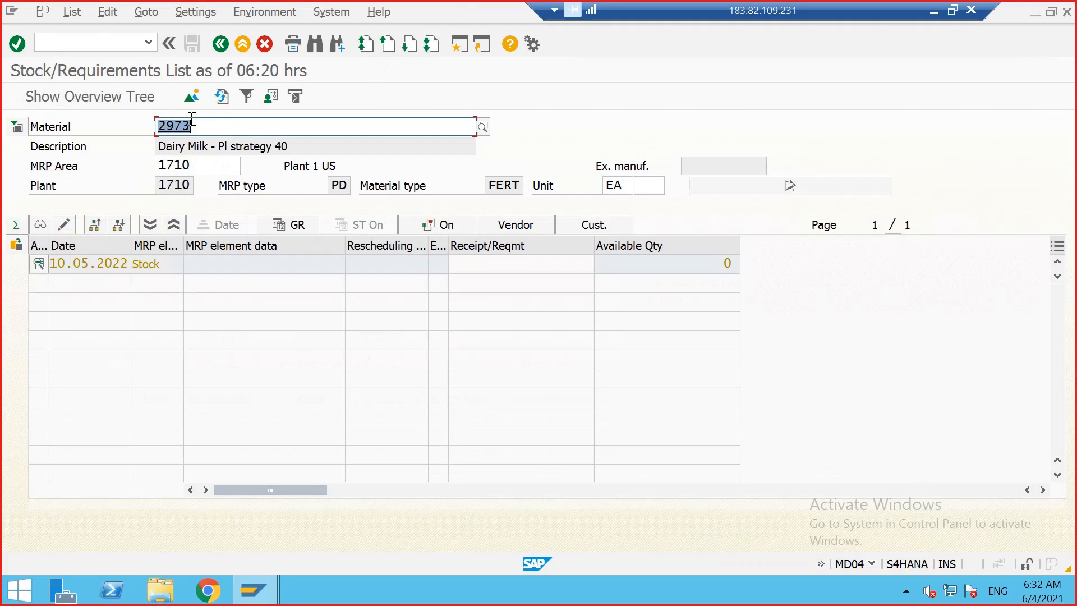
click(217, 99)
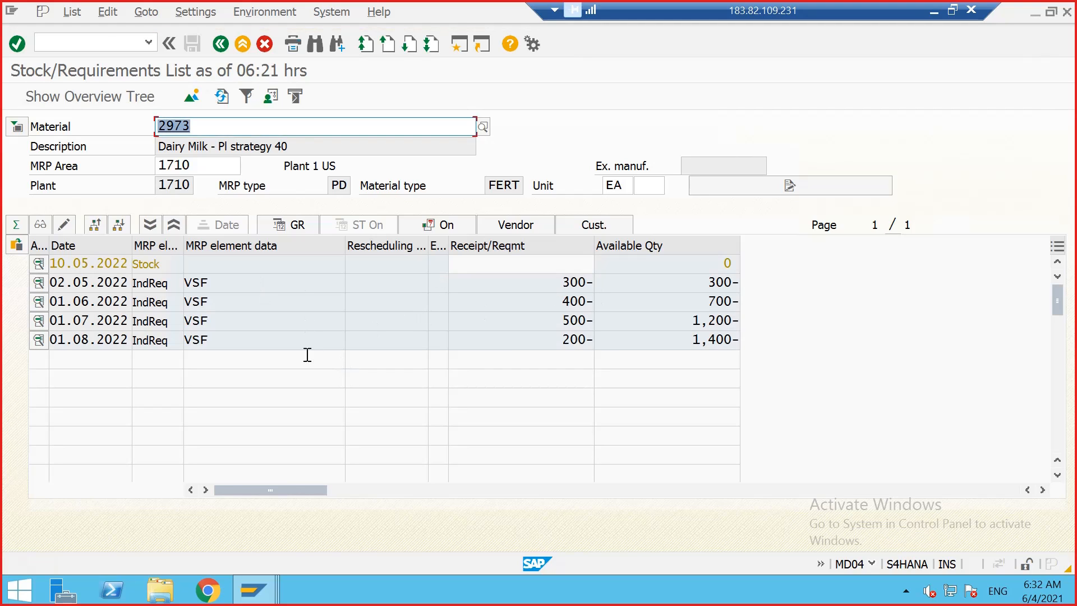
Step: Return to the requirements window and start creating a standard sales order of type OR for sales organization 1710, channel 10, division 00
mouse_move(263, 583)
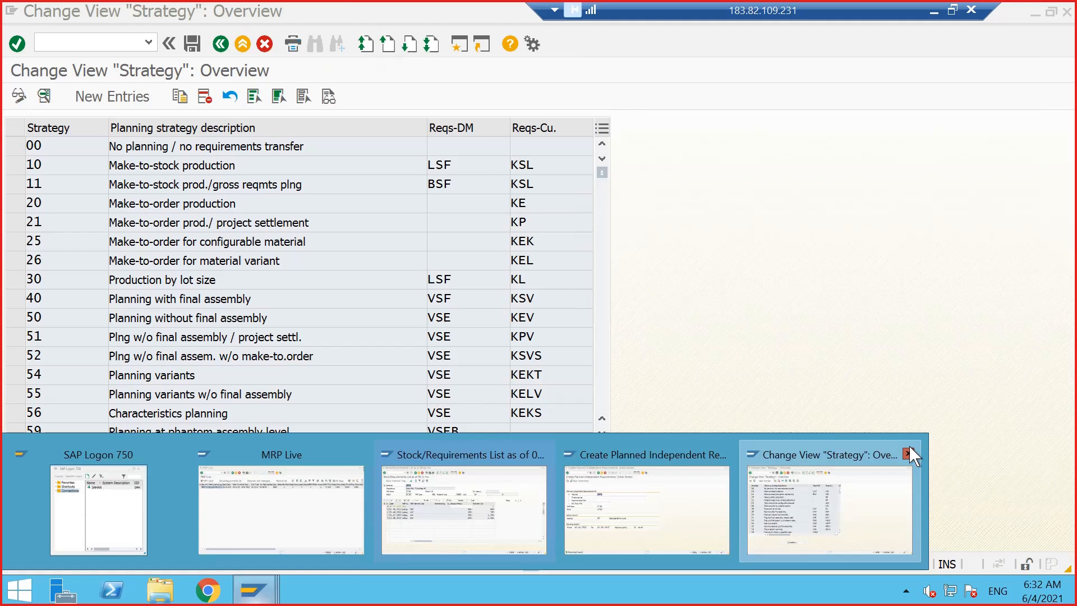
click(909, 445)
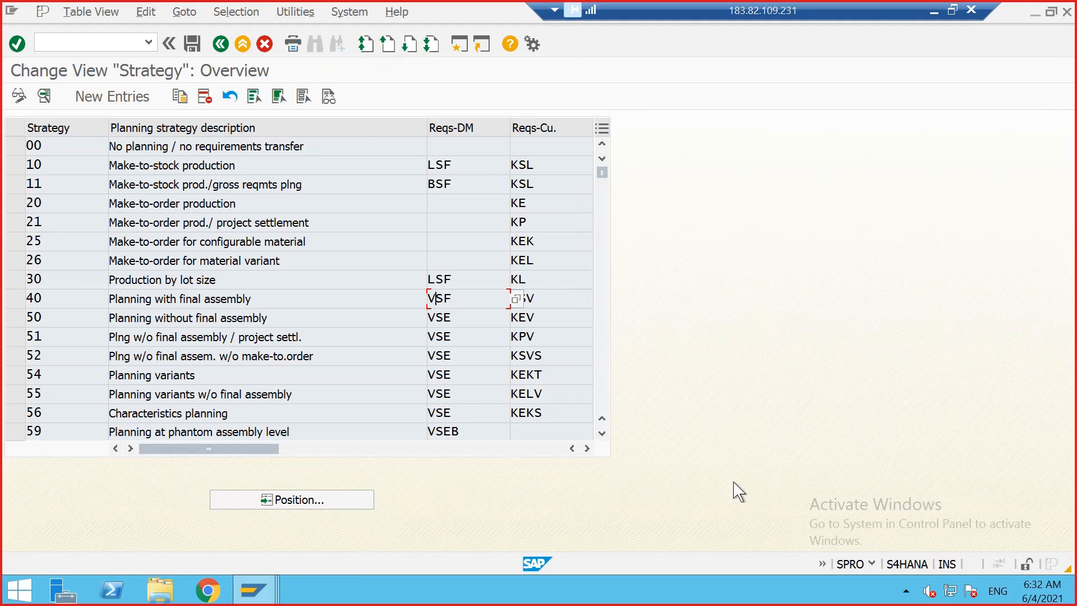
mouse_move(266, 586)
click(645, 487)
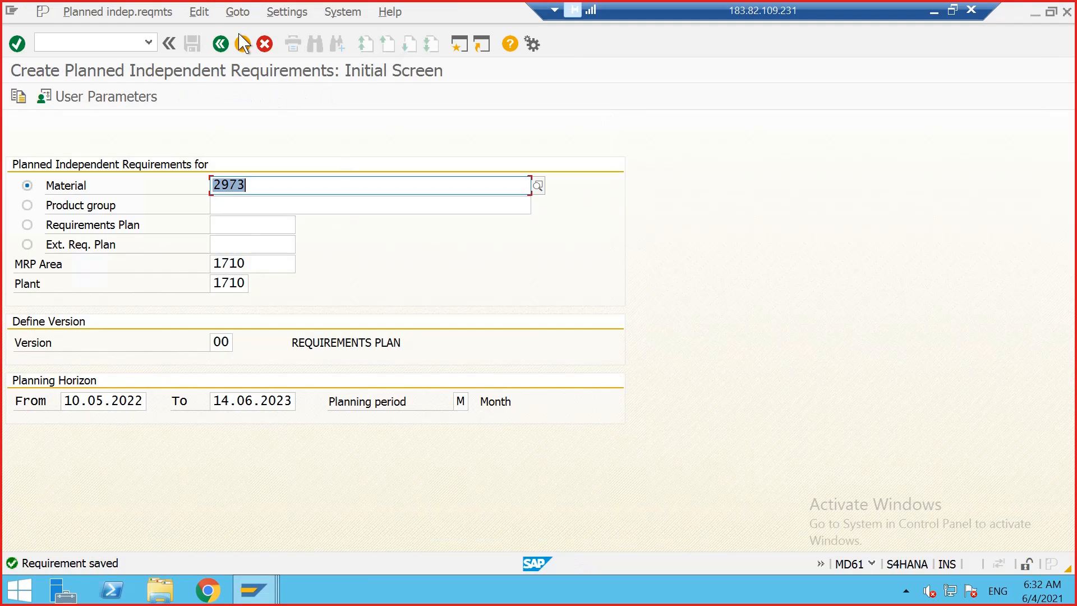
click(103, 40)
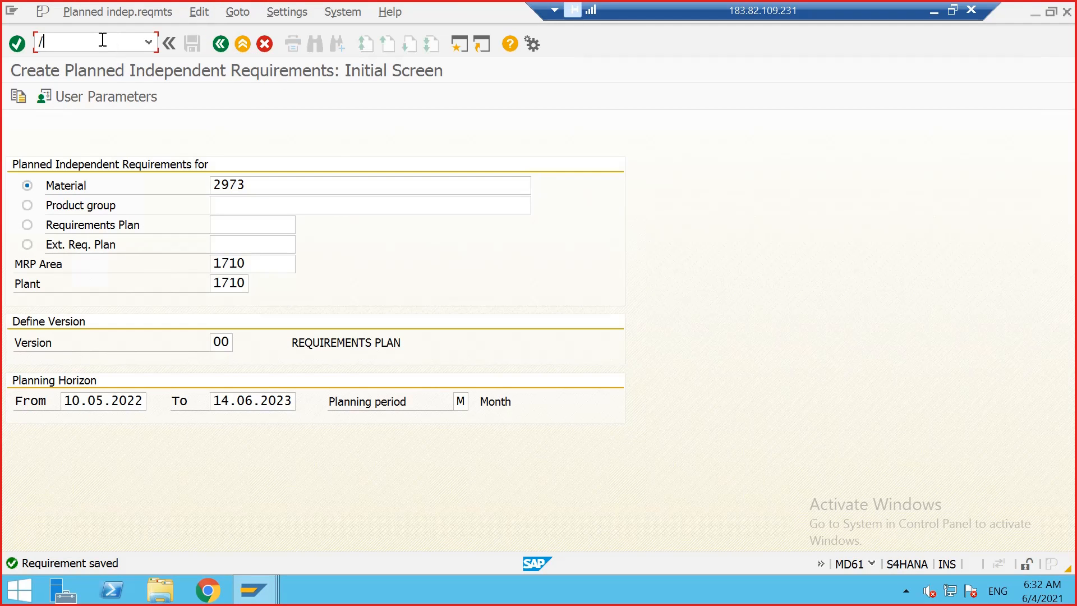
key(Return)
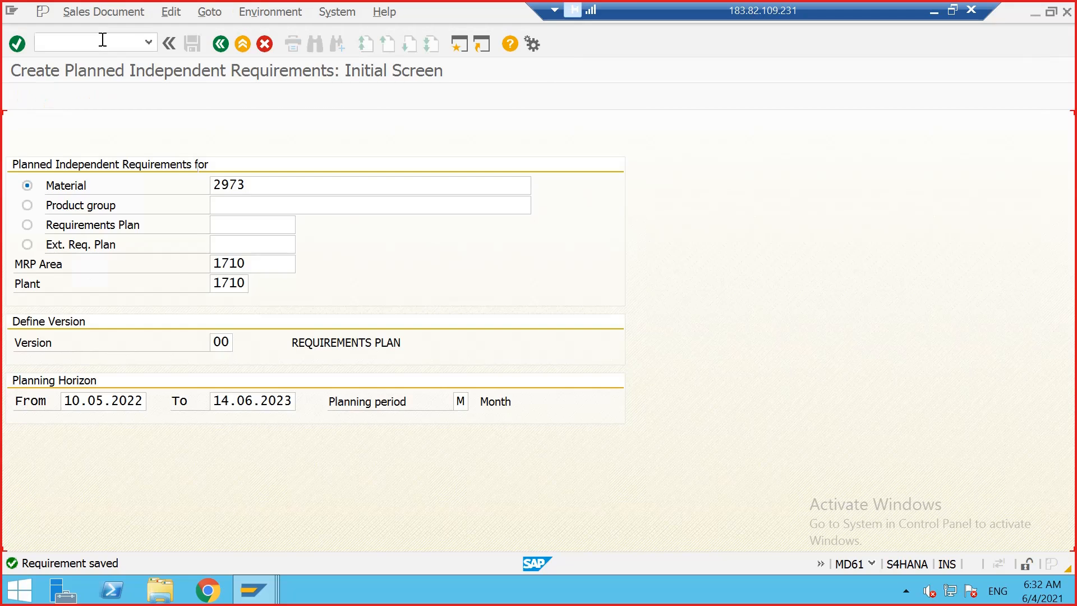
key(Return)
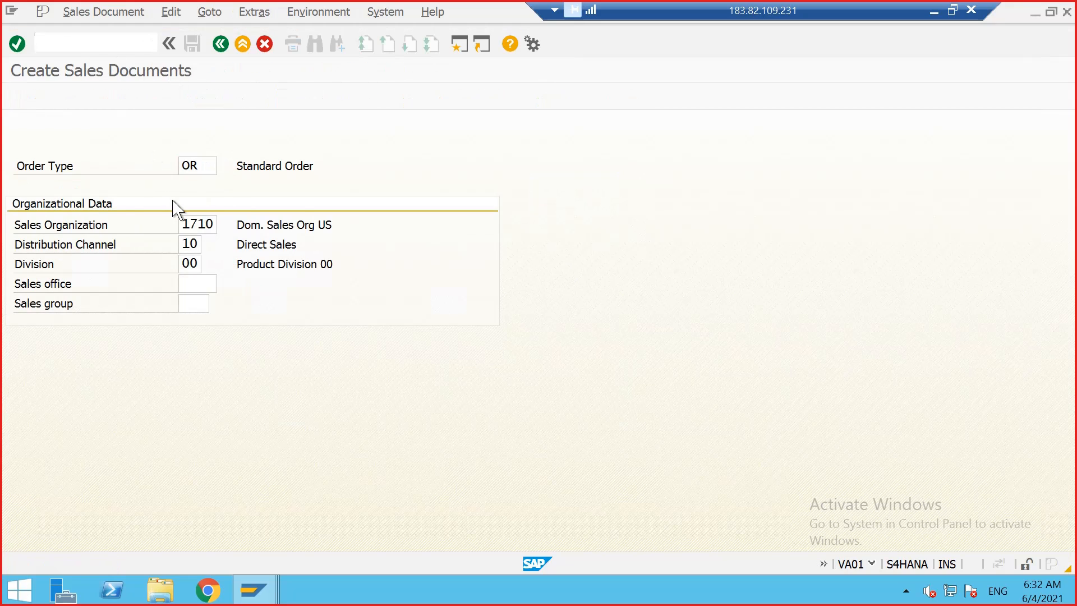
Step: Enter the sold-to party, ship-to party and customer reference for the order
click(192, 147)
click(181, 167)
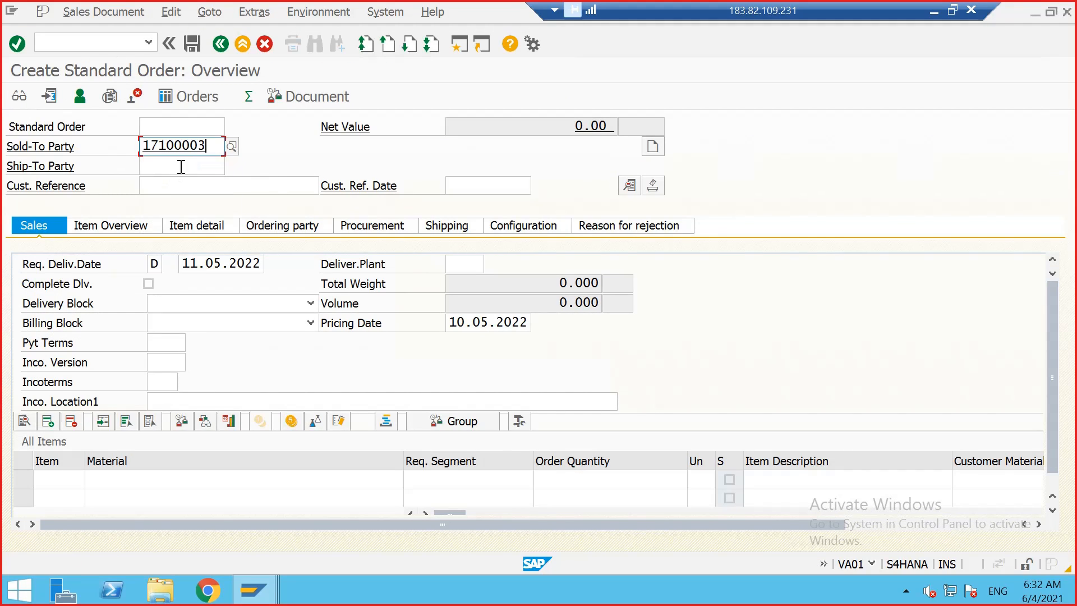
click(184, 167)
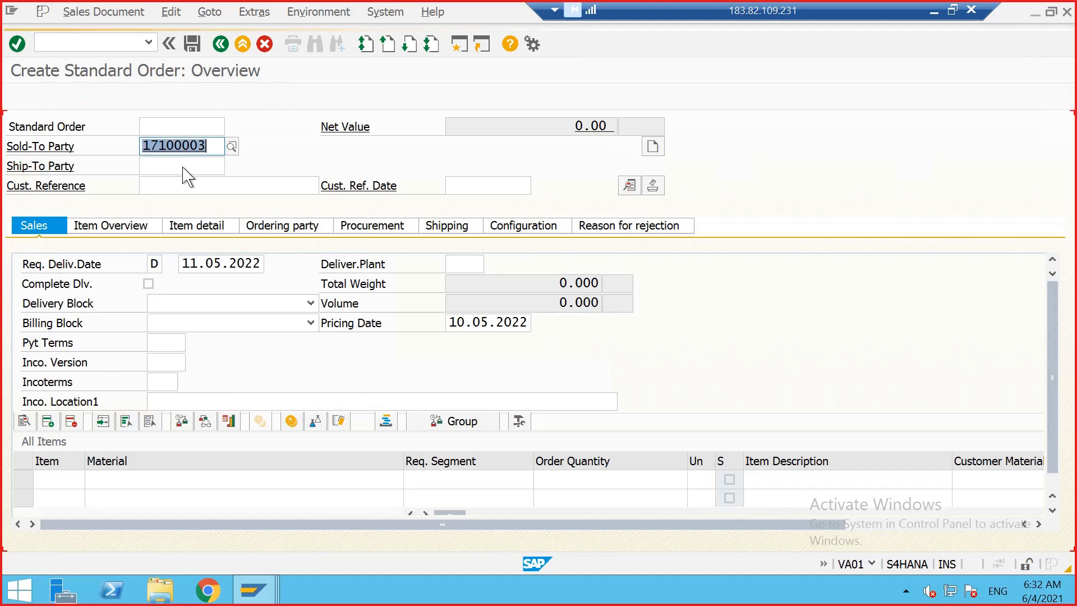
click(184, 180)
click(187, 185)
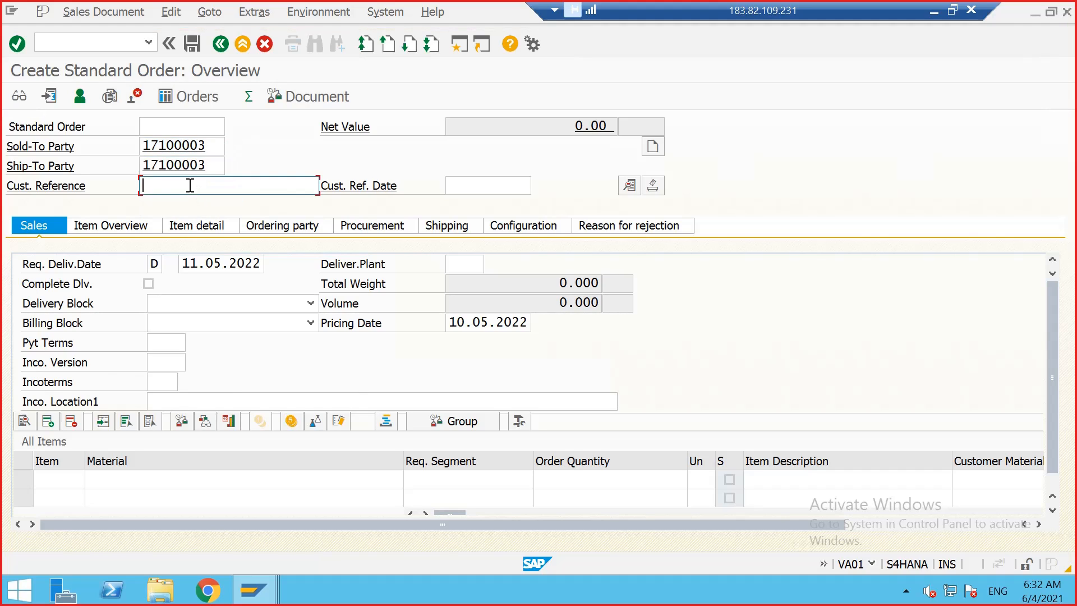
click(184, 204)
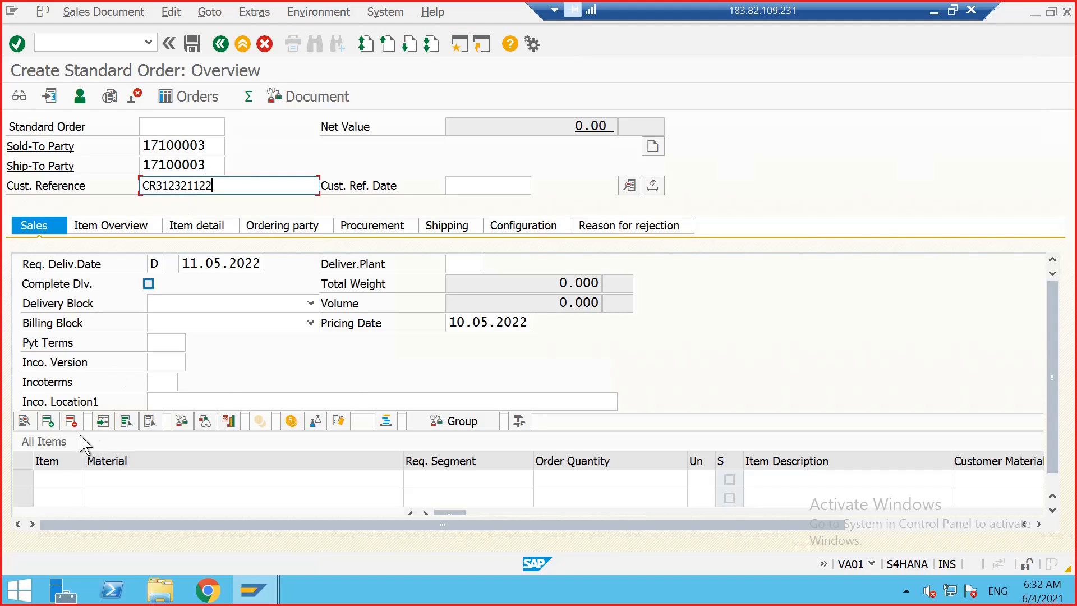
Step: Add item 0010 for material 2973 with an order quantity of 200
click(49, 474)
click(137, 479)
click(137, 483)
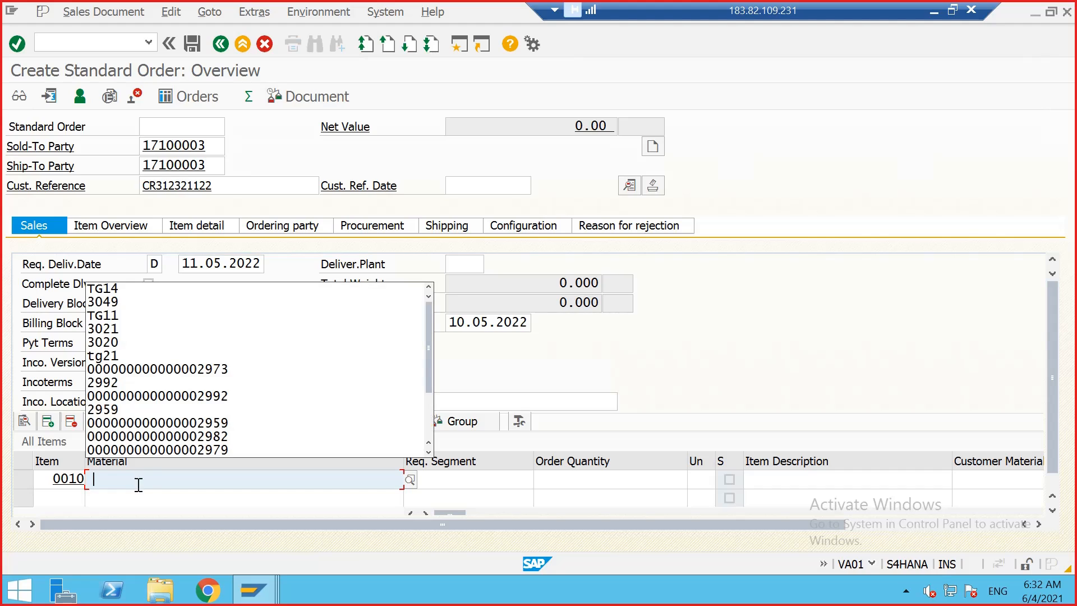
click(94, 474)
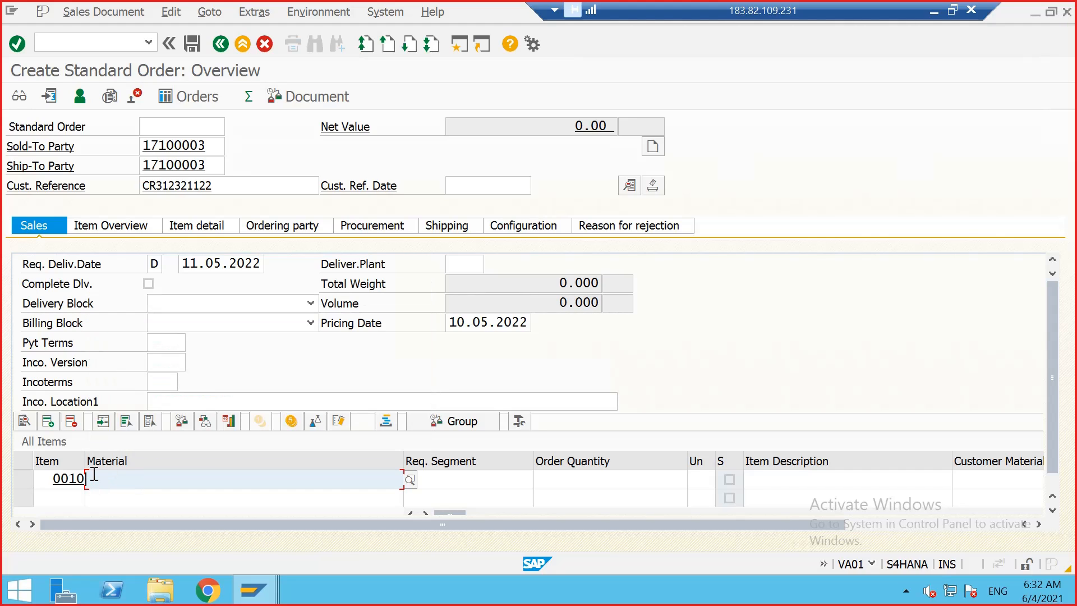
text(2973)
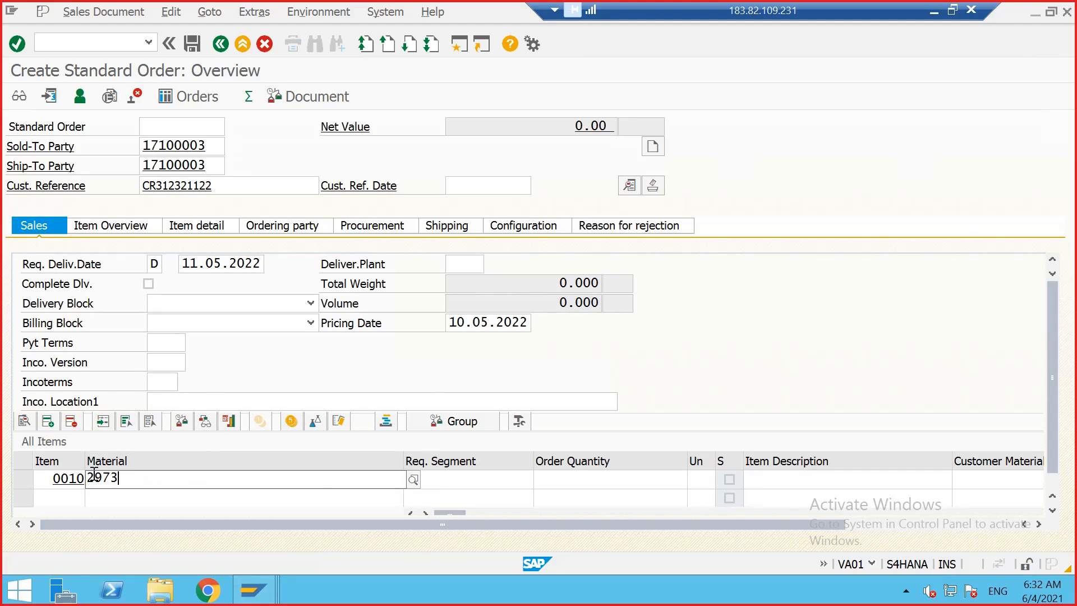
click(171, 515)
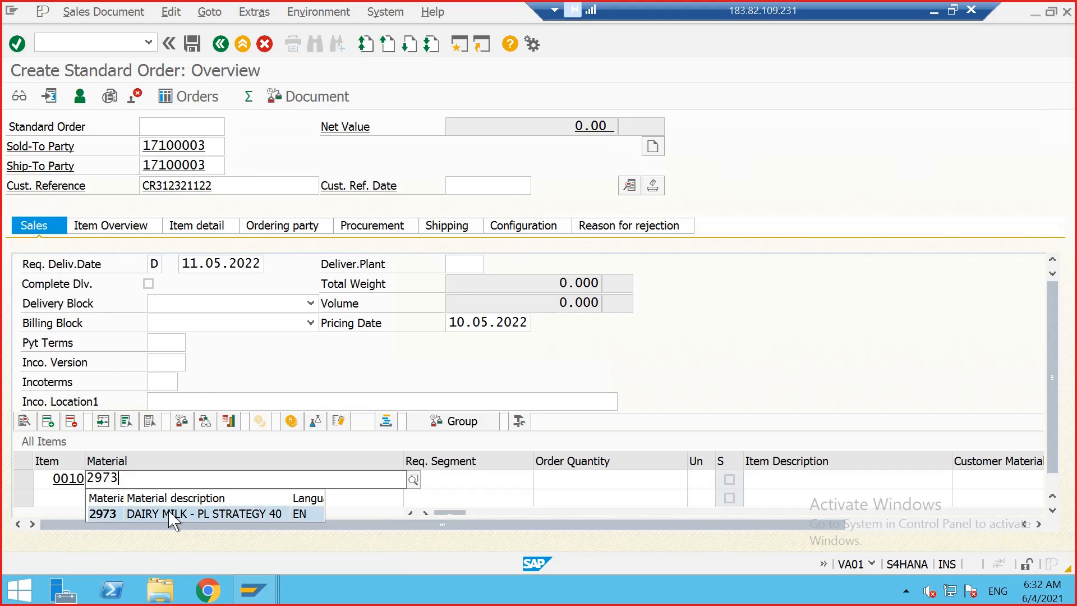
click(586, 479)
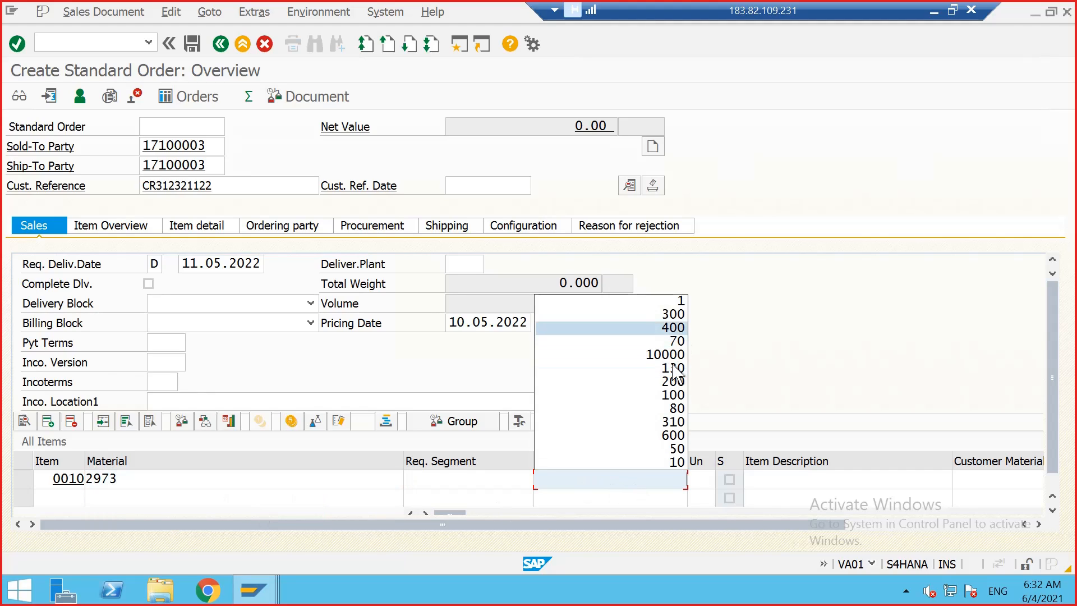
click(649, 487)
text(200)
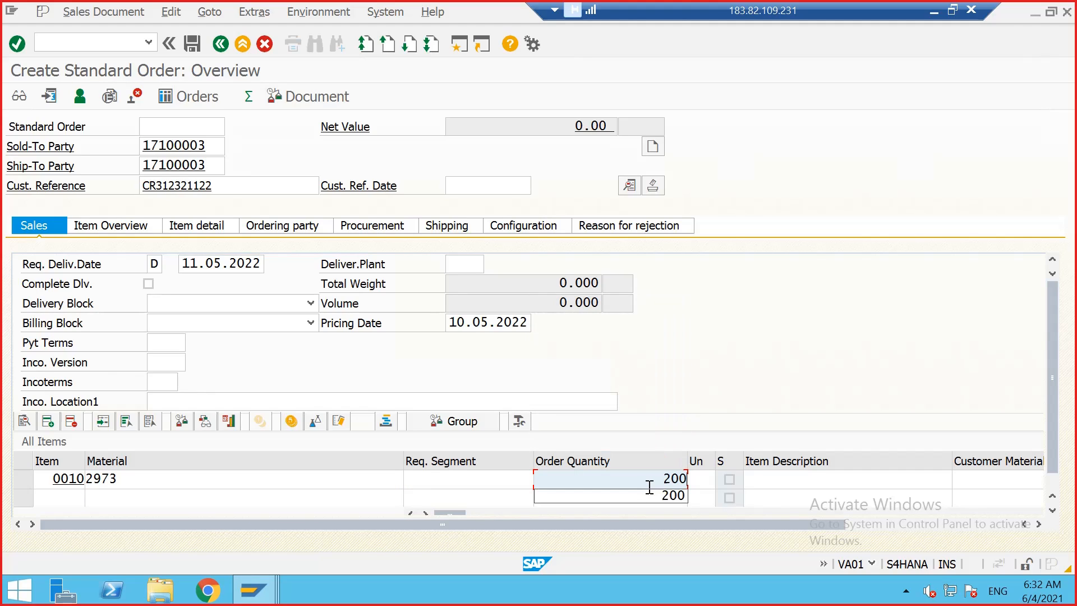
Step: Set the item's unit to EA and its plant to 1710, and confirm the item
key(Tab)
text(EA)
key(Tab)
key(Tab)
key(Tab)
key(Tab)
key(Tab)
key(Tab)
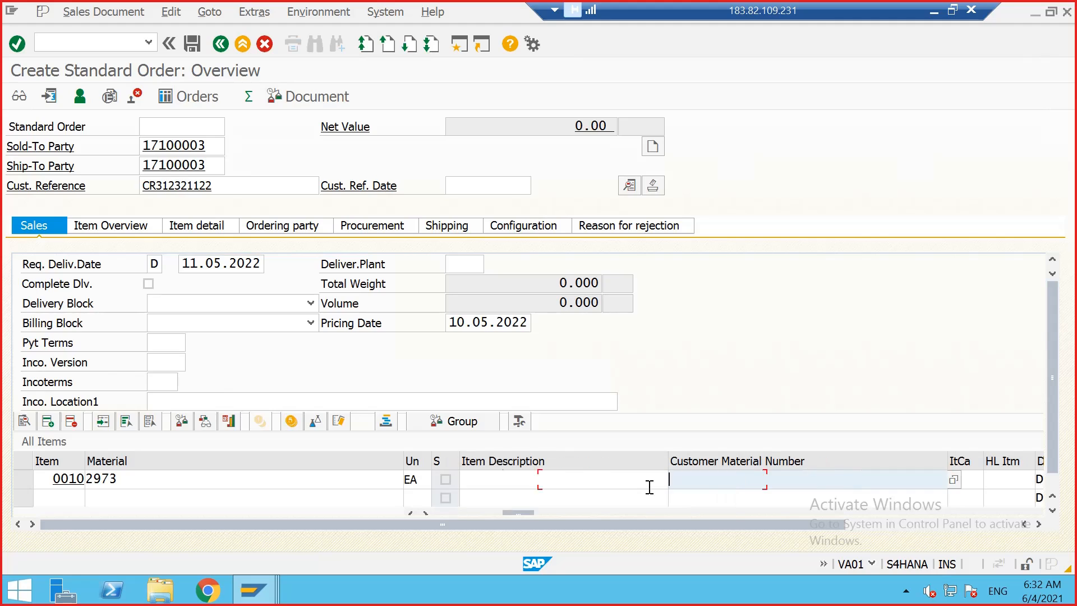
key(Tab)
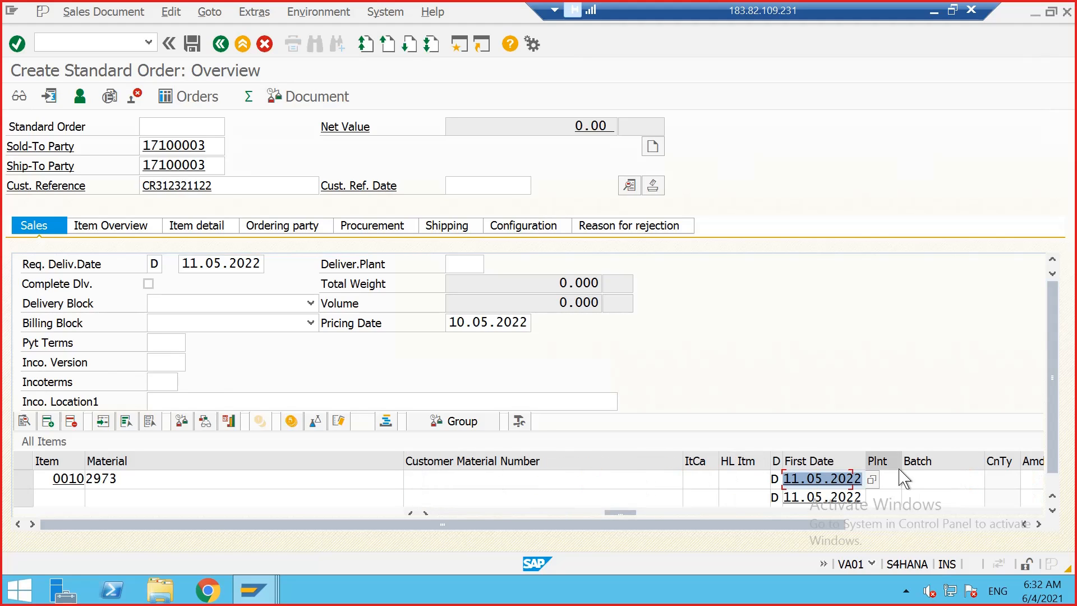
click(890, 483)
text(1710)
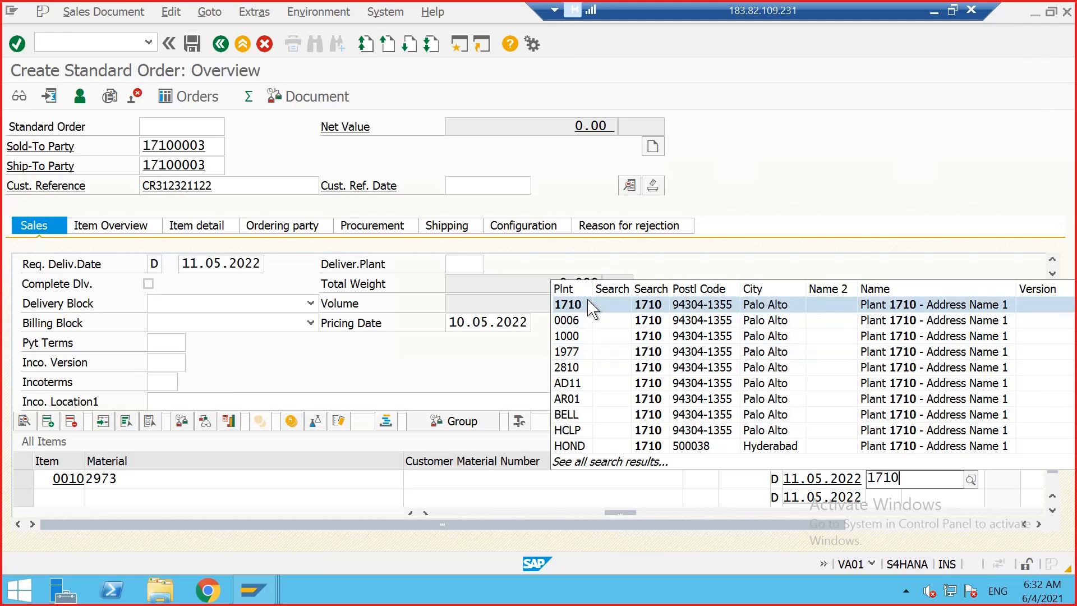
click(591, 307)
key(Return)
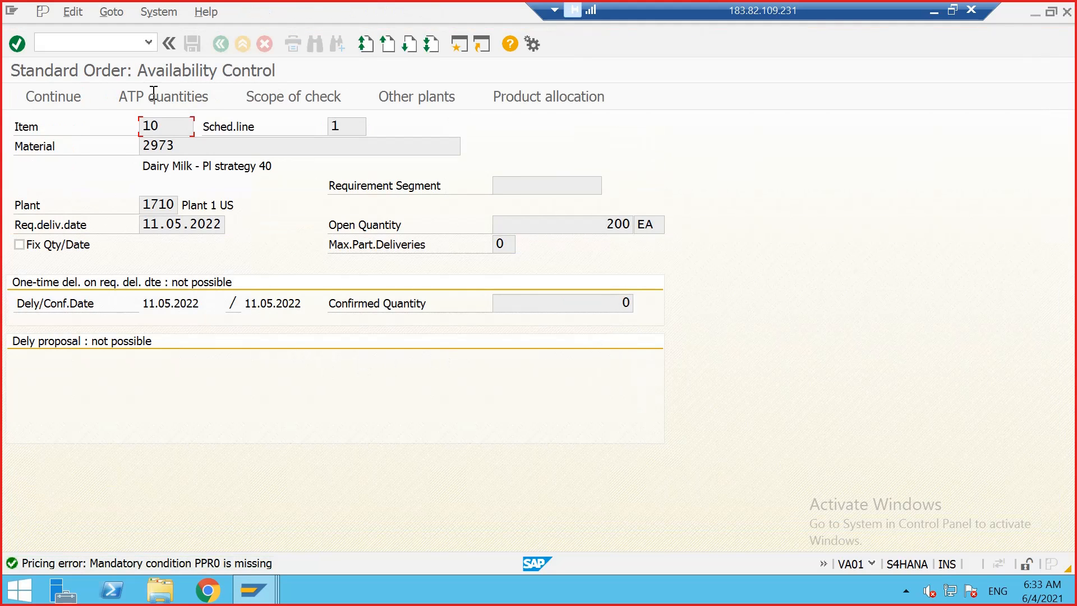
Step: Continue from the availability check and add pricing condition PPR0 with an amount of 4 USD to item 10
click(57, 93)
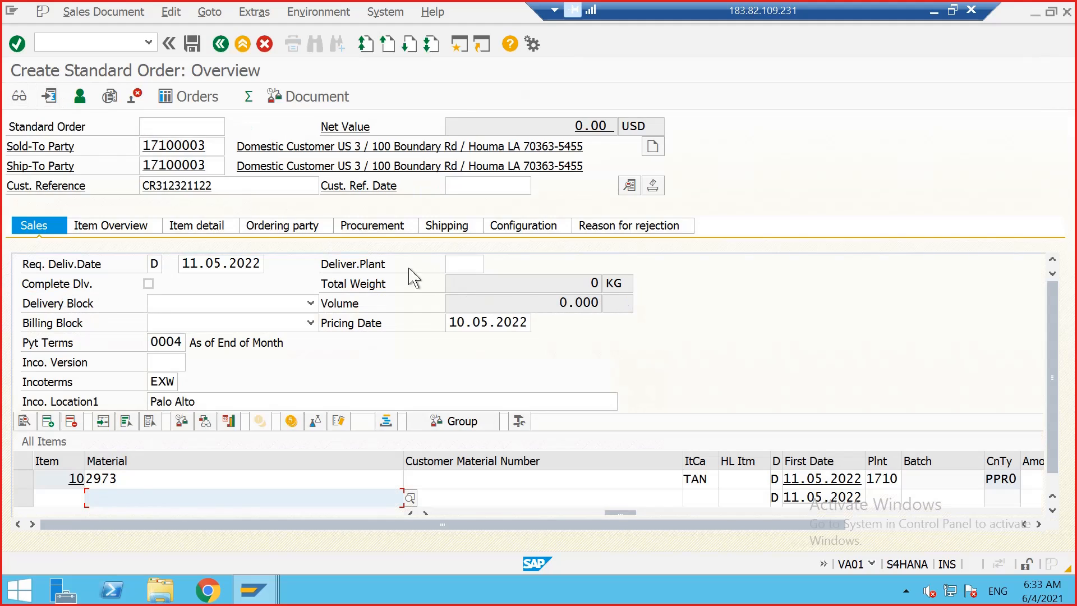
double_click(63, 483)
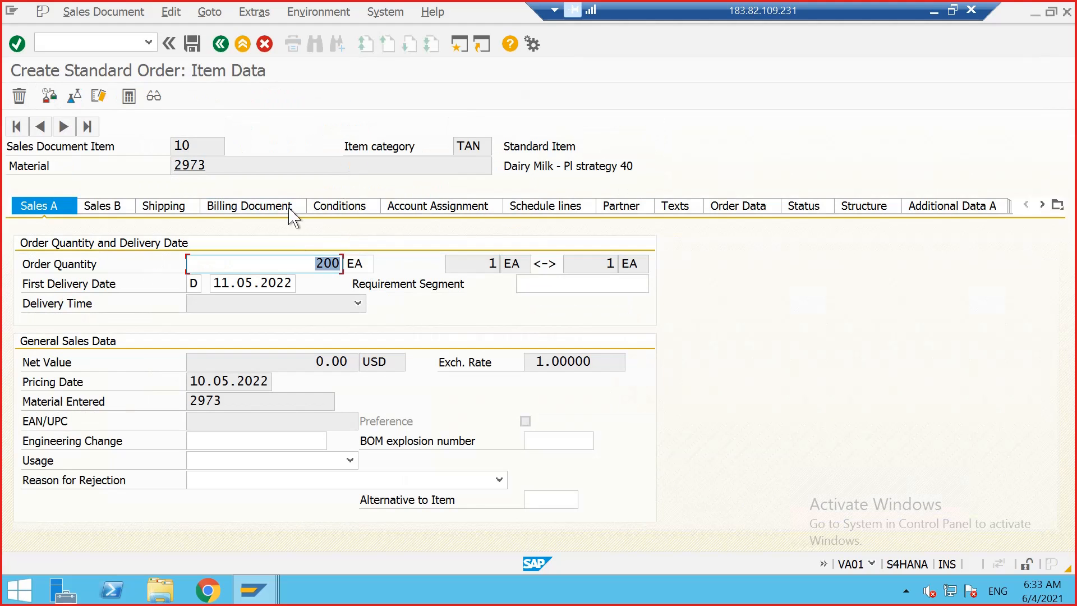
click(349, 215)
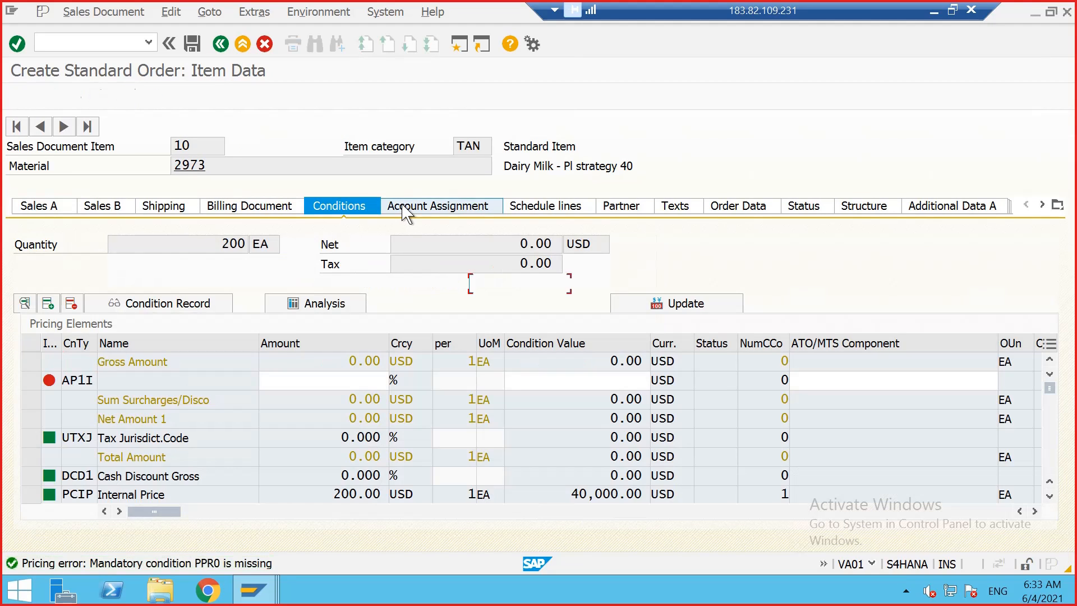
click(409, 215)
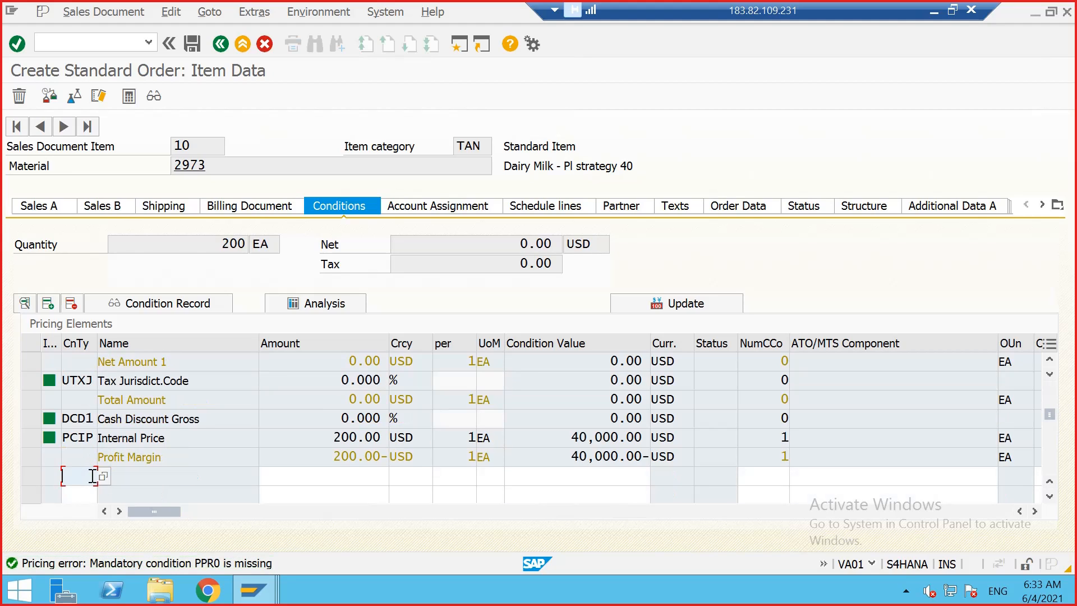
text(PPR0)
key(Return)
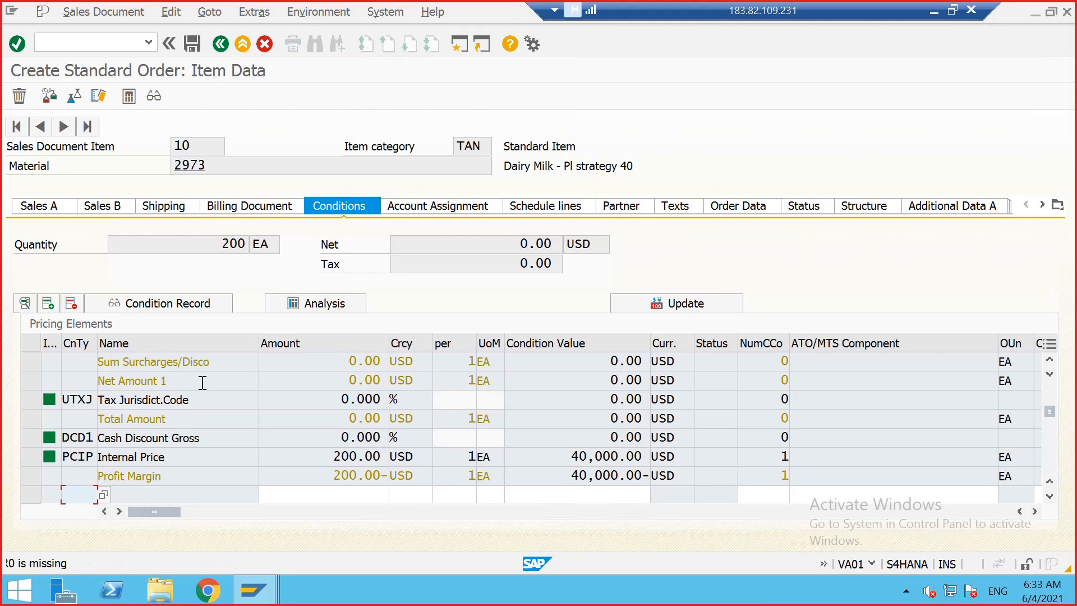
click(301, 365)
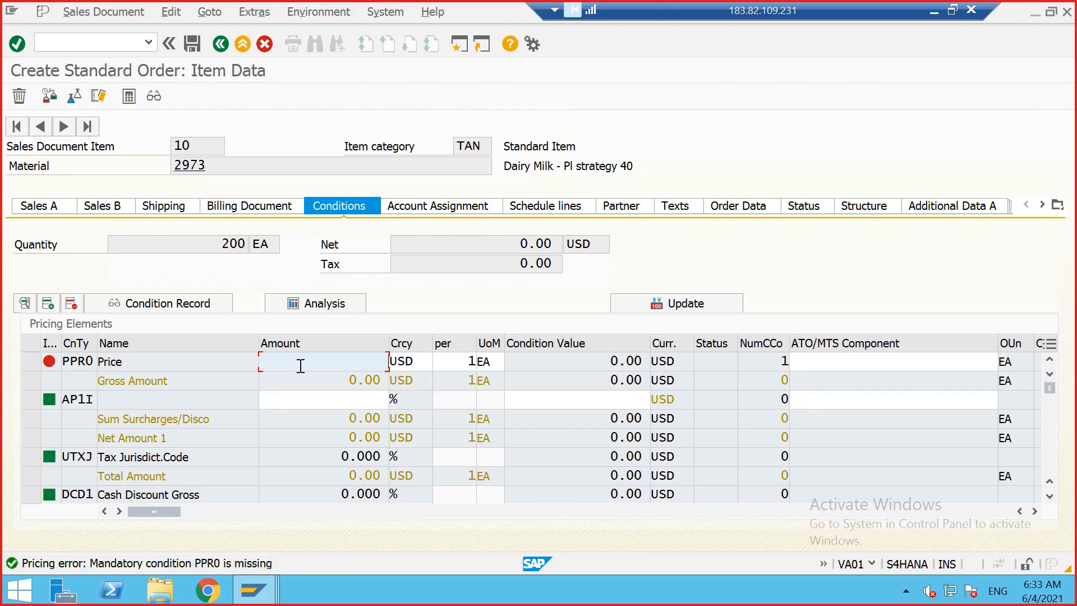
text(4)
key(Return)
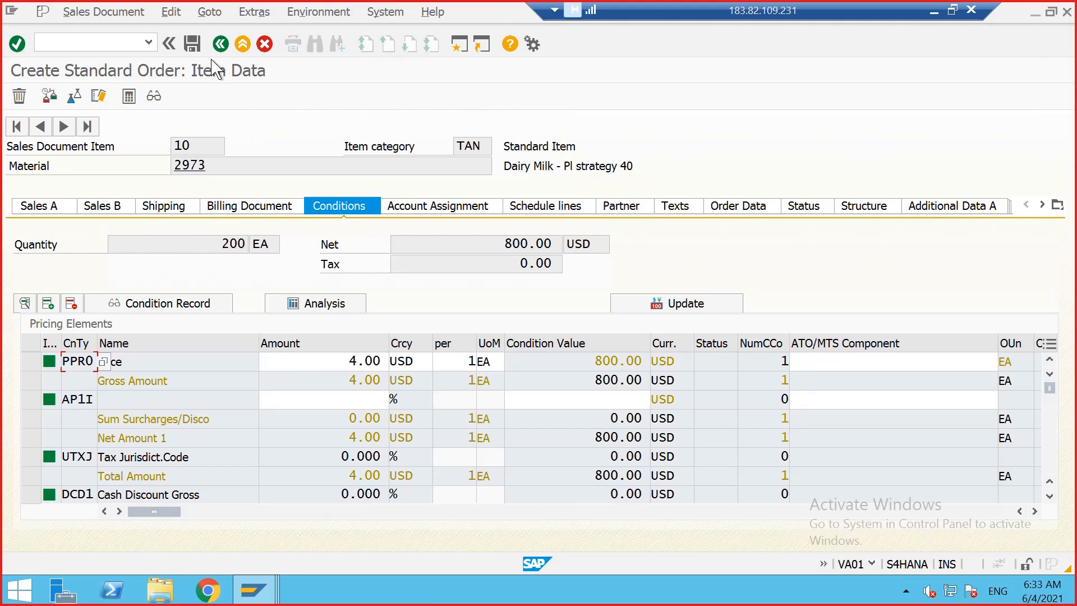
Step: Return to the order overview and save the order, choosing to edit the incomplete data
click(219, 45)
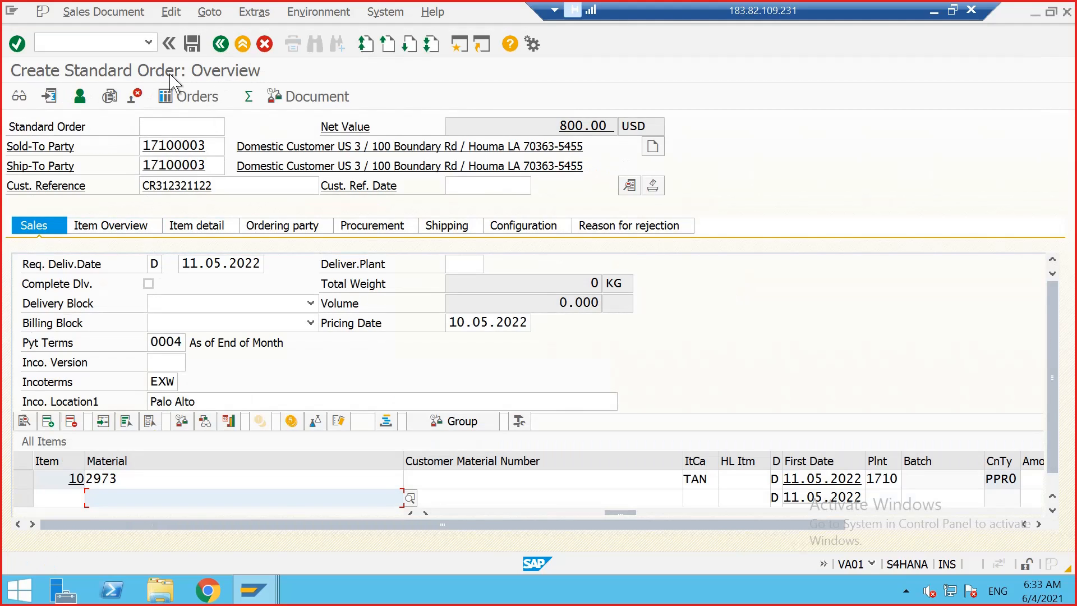
click(192, 50)
click(421, 332)
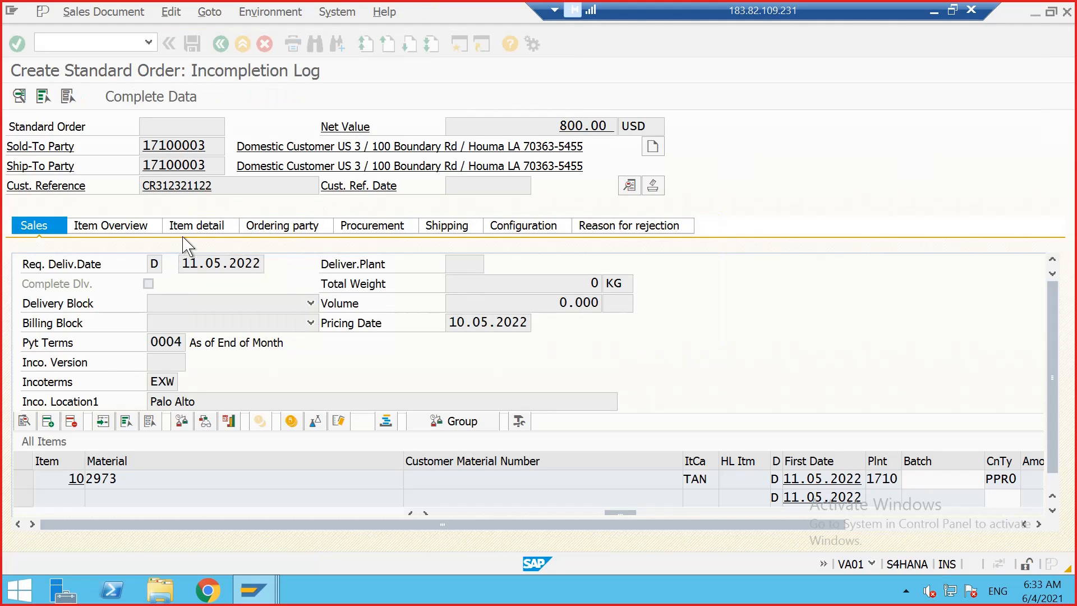
Step: Open item 10's missing weight data and enter gross weight 6 and net weight 5 KG
double_click(170, 219)
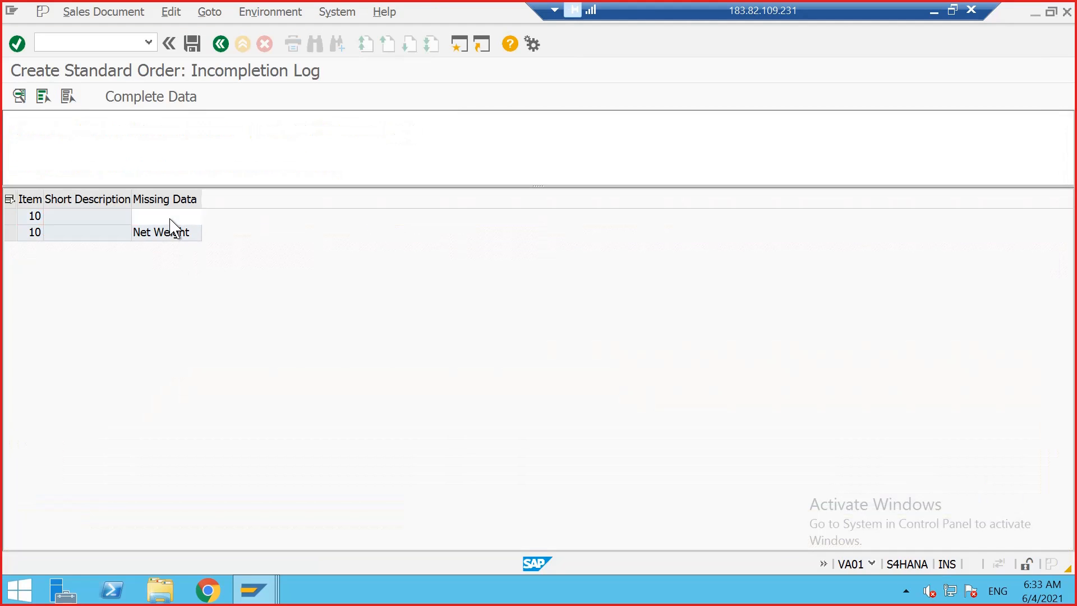
text(6)
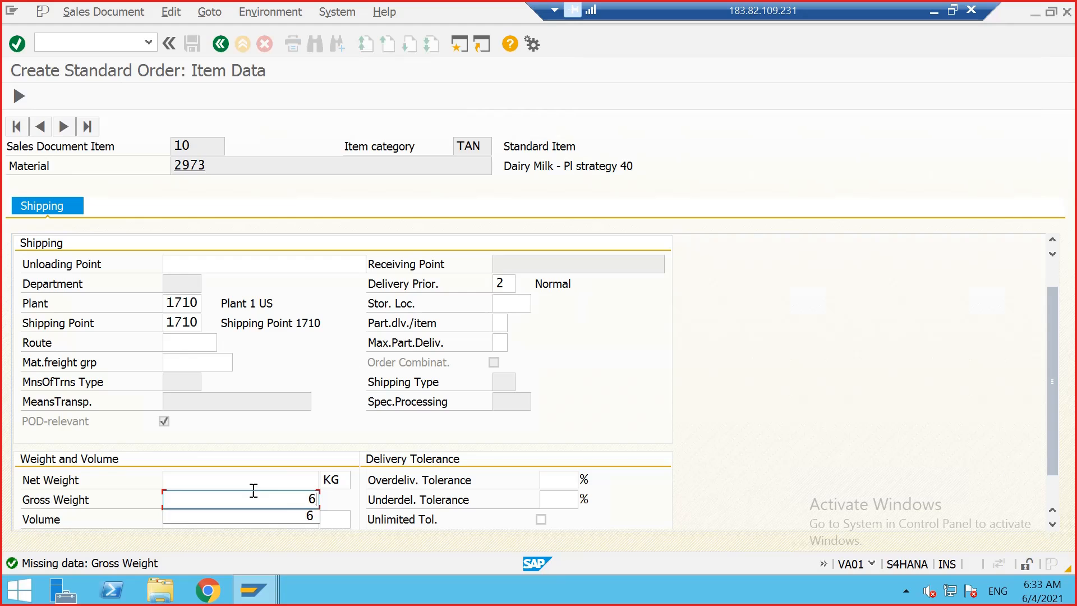
click(260, 477)
text(5)
key(Return)
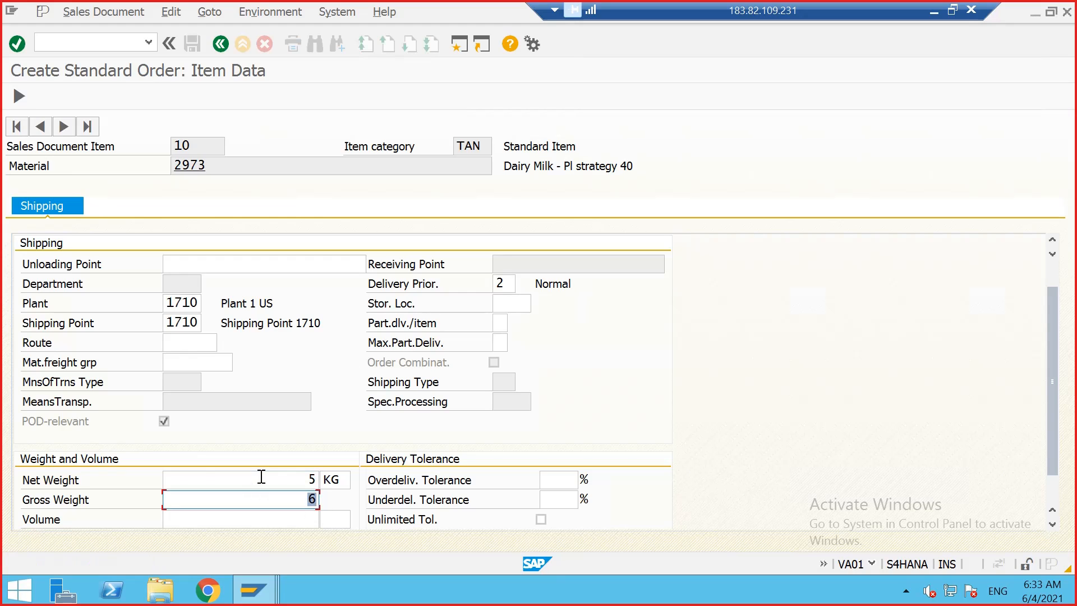
Step: Return to the order overview and save the sales order
click(221, 44)
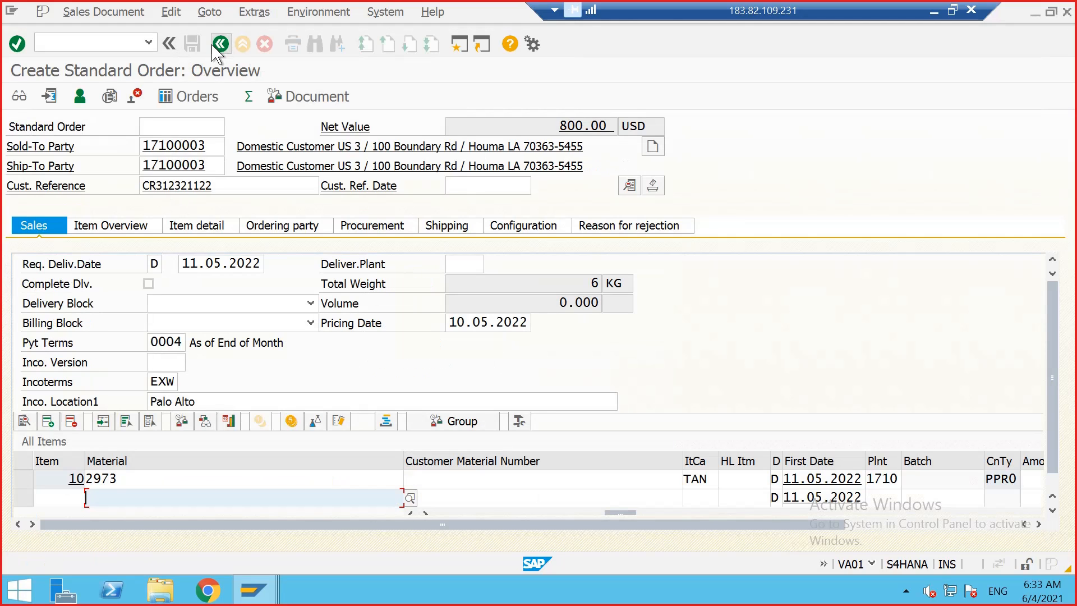
click(193, 45)
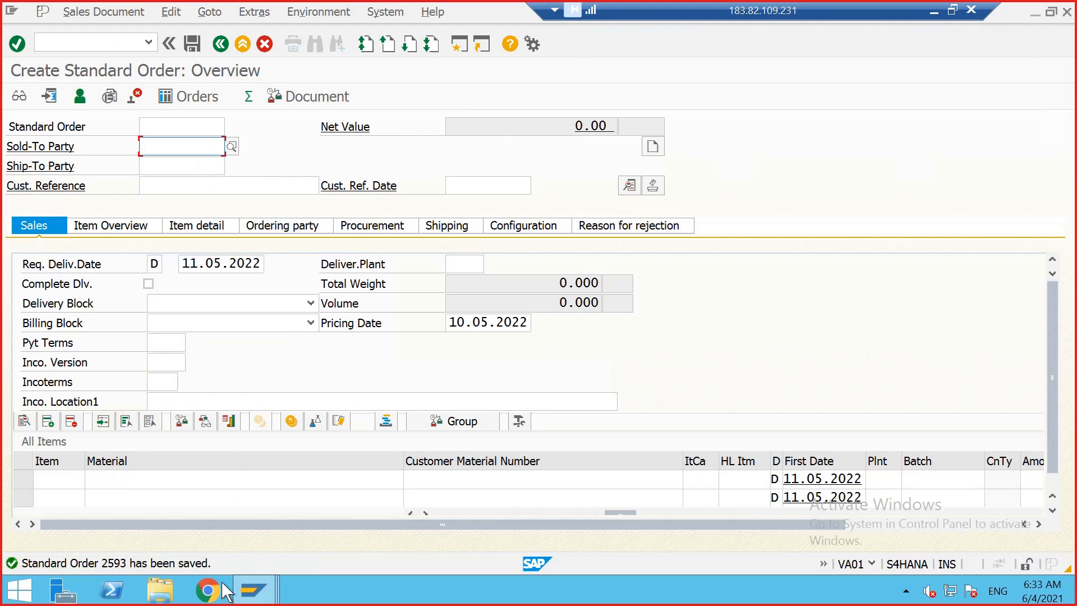
Step: Switch to the Excel tracker and delete the previously pasted MD04 screenshot from the Day 14 sheet
mouse_move(247, 596)
click(482, 493)
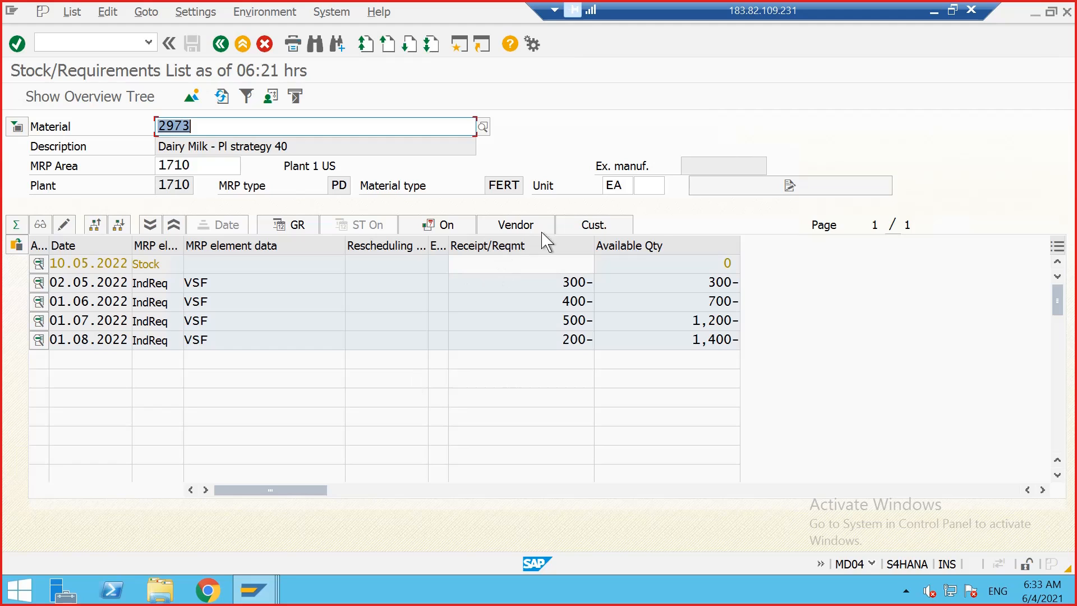
click(953, 10)
click(683, 586)
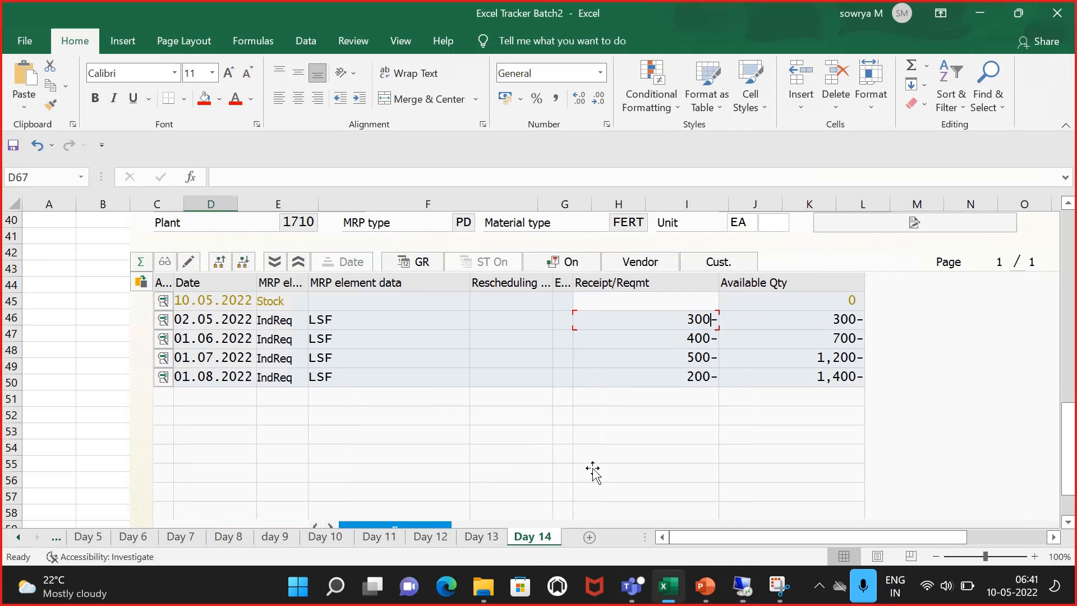
click(344, 388)
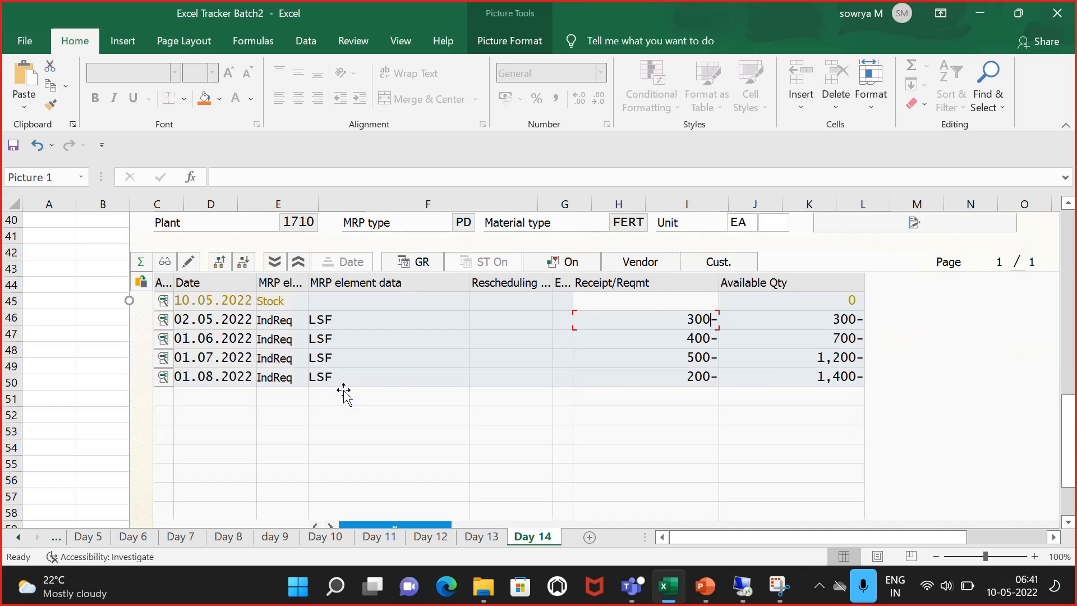
key(Delete)
scroll(344, 391, up, 8)
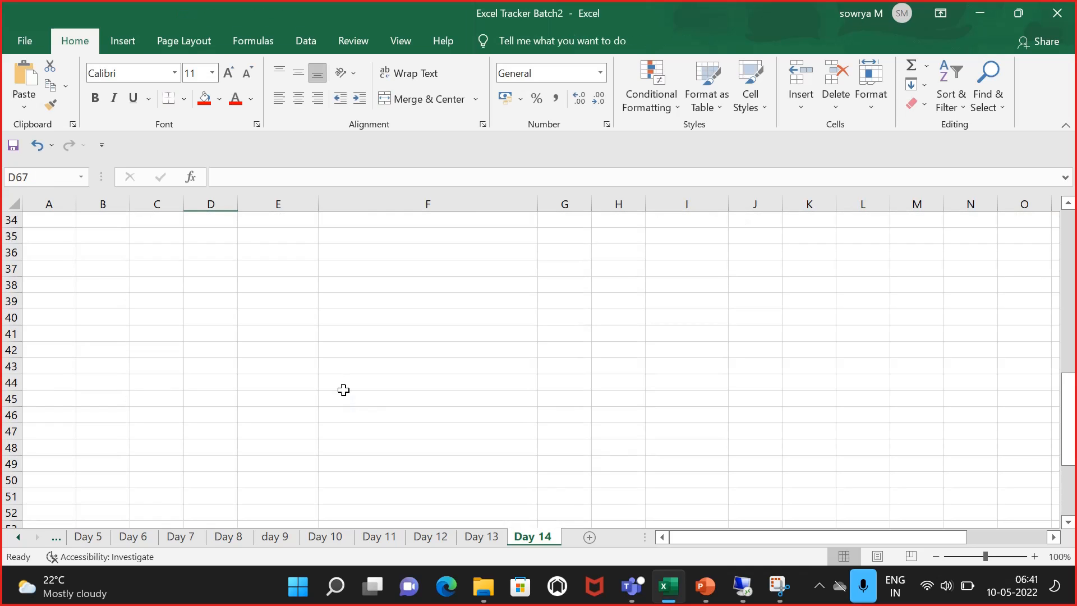
scroll(178, 366, down, 2)
click(161, 336)
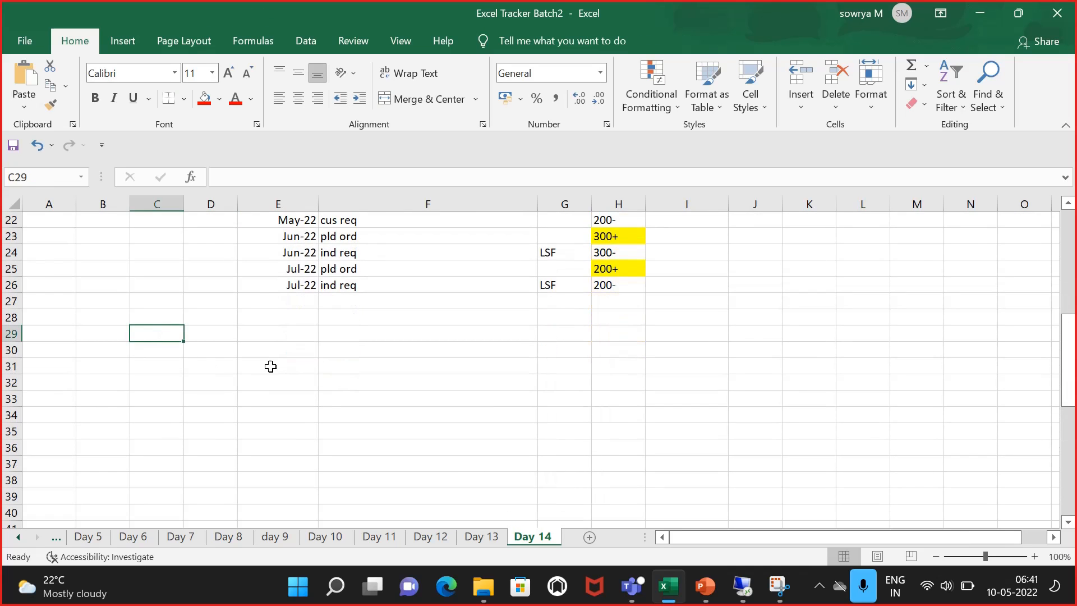
Step: Capture the MD04 stock/requirements list with Snipping Tool and paste it into the Day 14 sheet
click(743, 586)
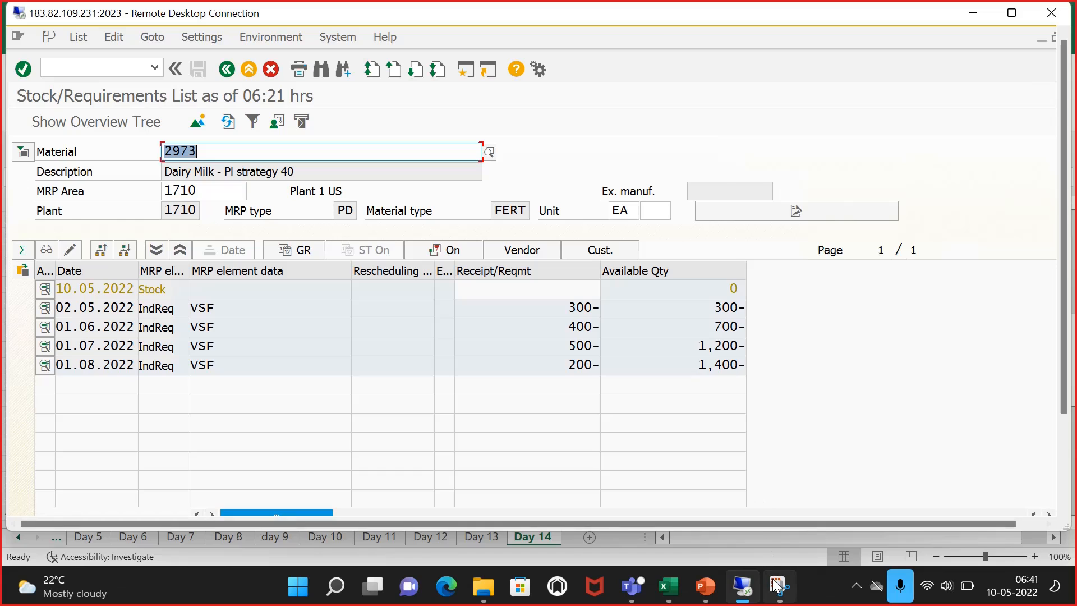
click(779, 586)
click(715, 69)
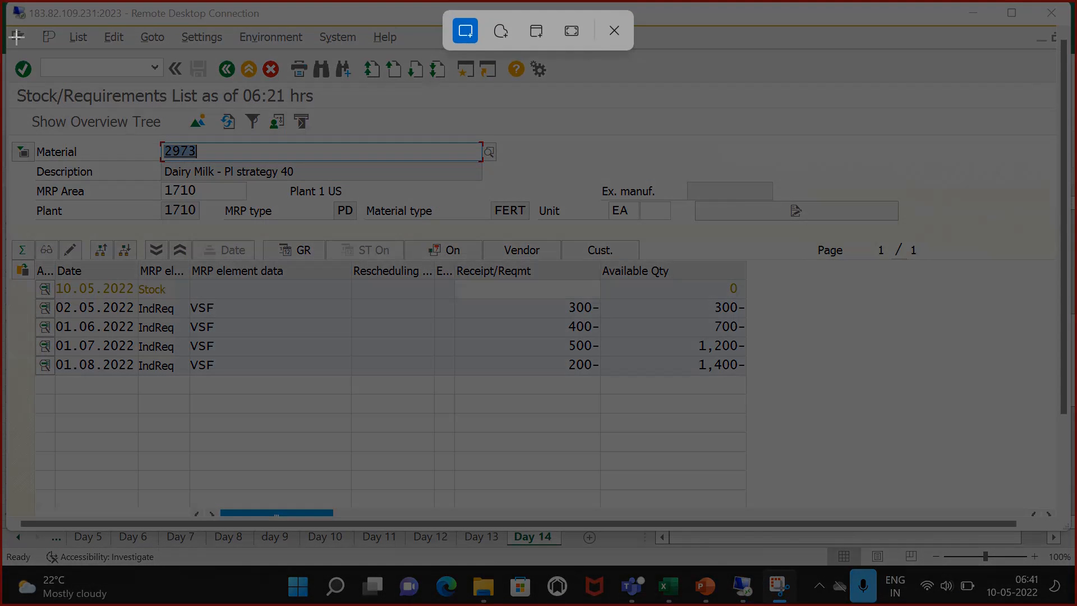
drag(16, 36, 897, 457)
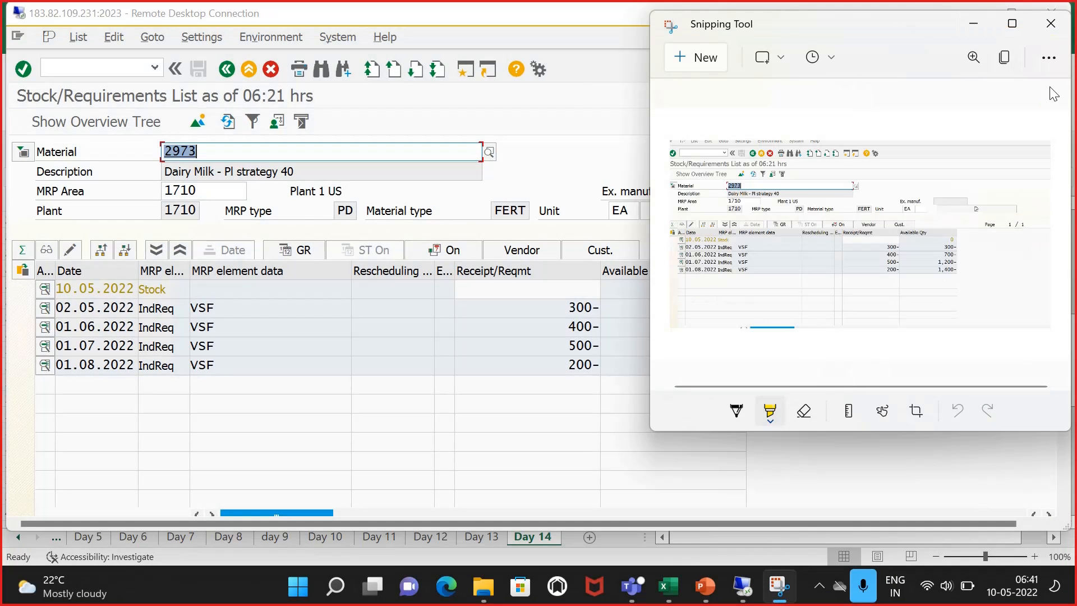
click(997, 63)
click(667, 586)
key(ctrl+v)
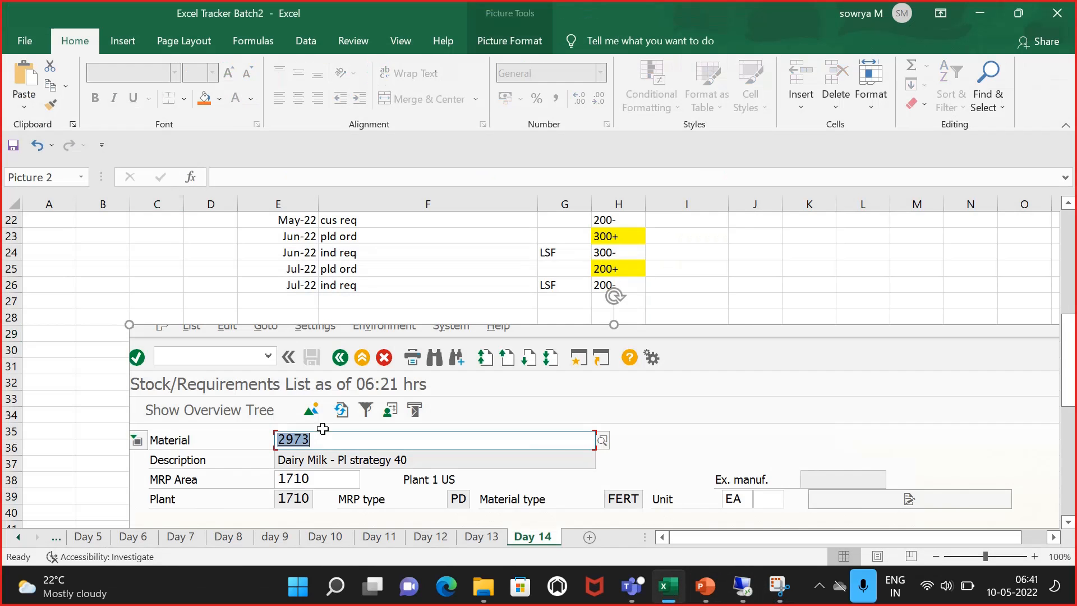
scroll(275, 400, down, 6)
scroll(275, 399, down, 2)
click(179, 486)
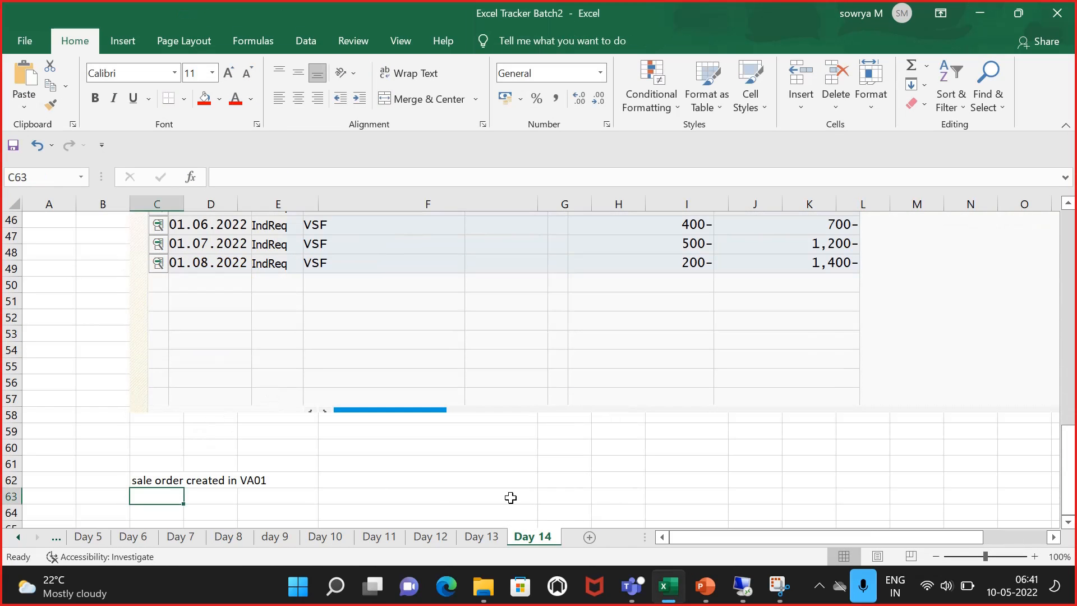
Step: Return to MD04 and refresh the stock/requirements list for material 2973
click(742, 587)
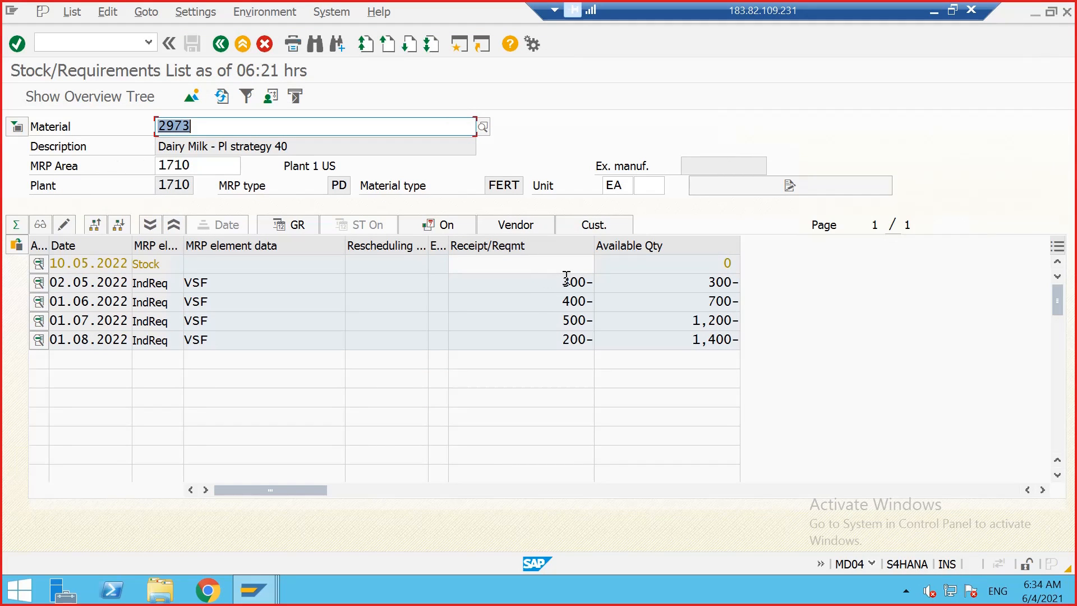
click(566, 281)
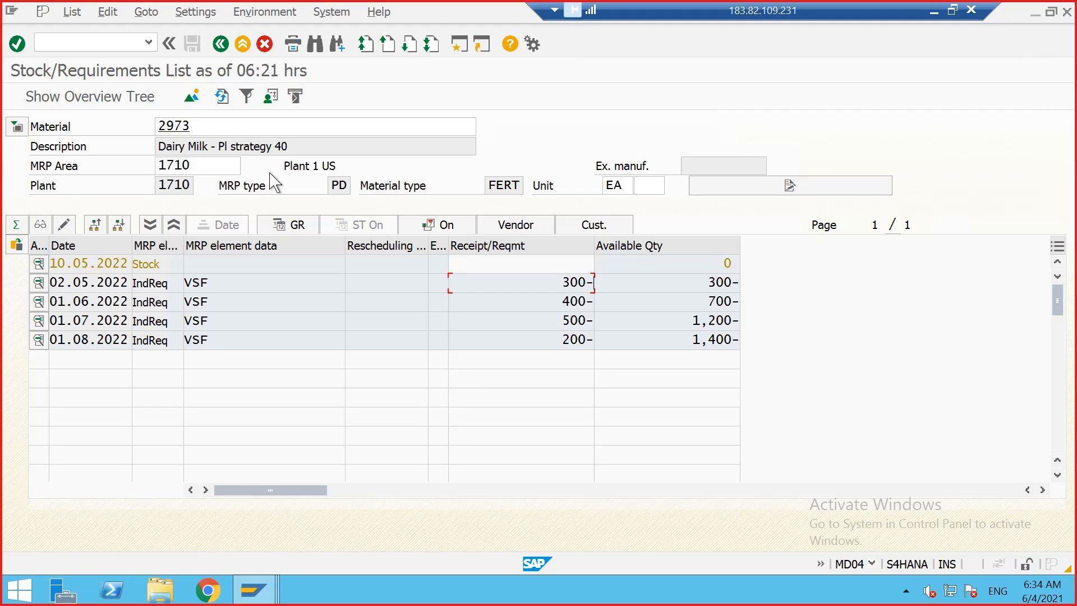
click(222, 96)
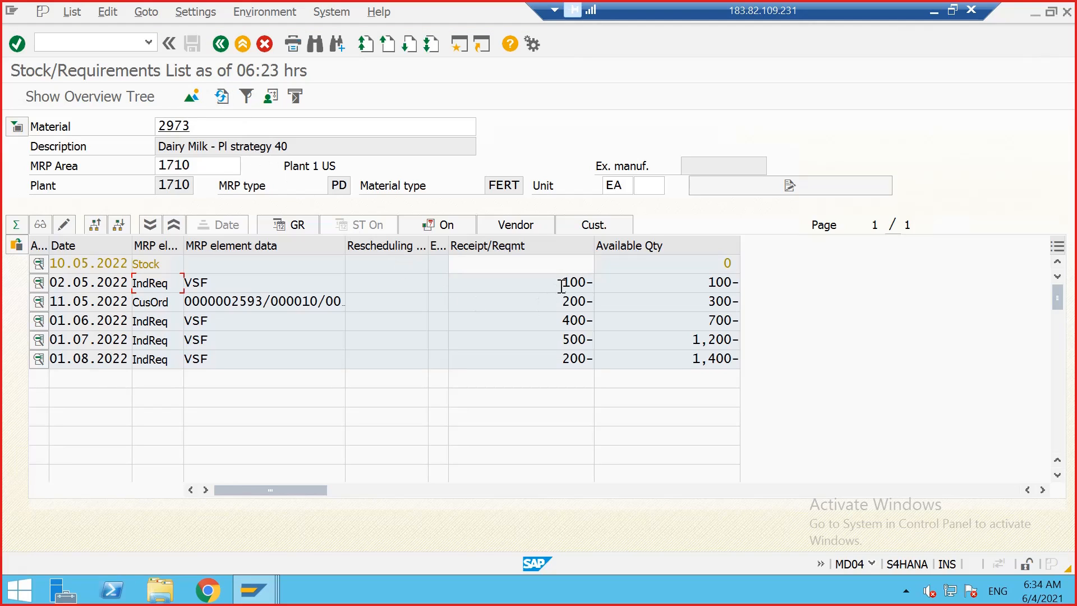
Step: Capture the refreshed MD04 list showing the customer order and paste it below the 'sale order created in VA01' note
click(575, 288)
drag(564, 302, 578, 279)
click(578, 301)
click(955, 9)
click(779, 586)
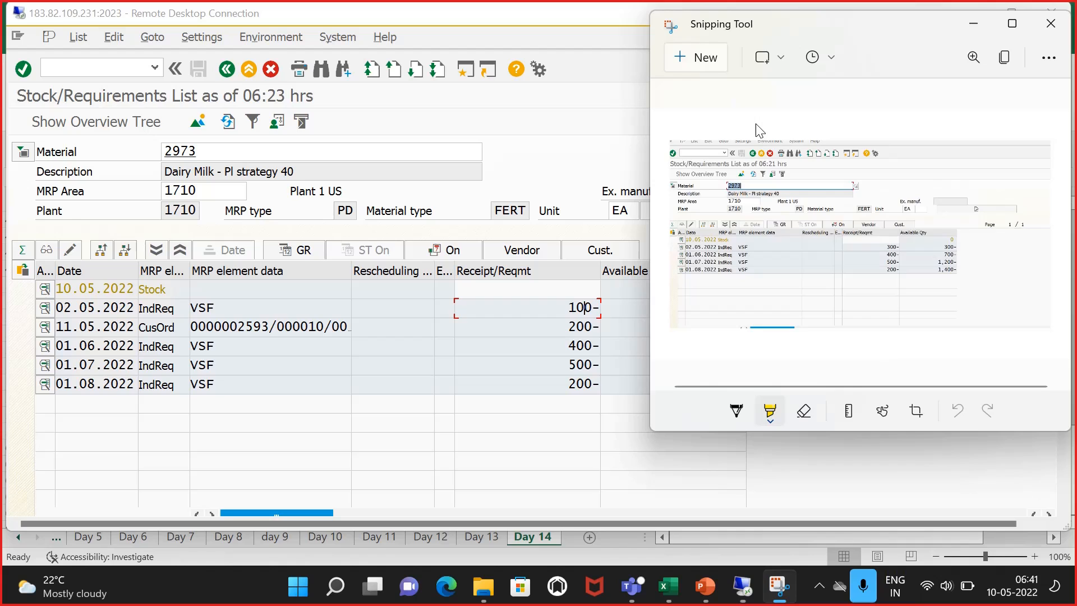
click(686, 65)
drag(12, 42, 962, 492)
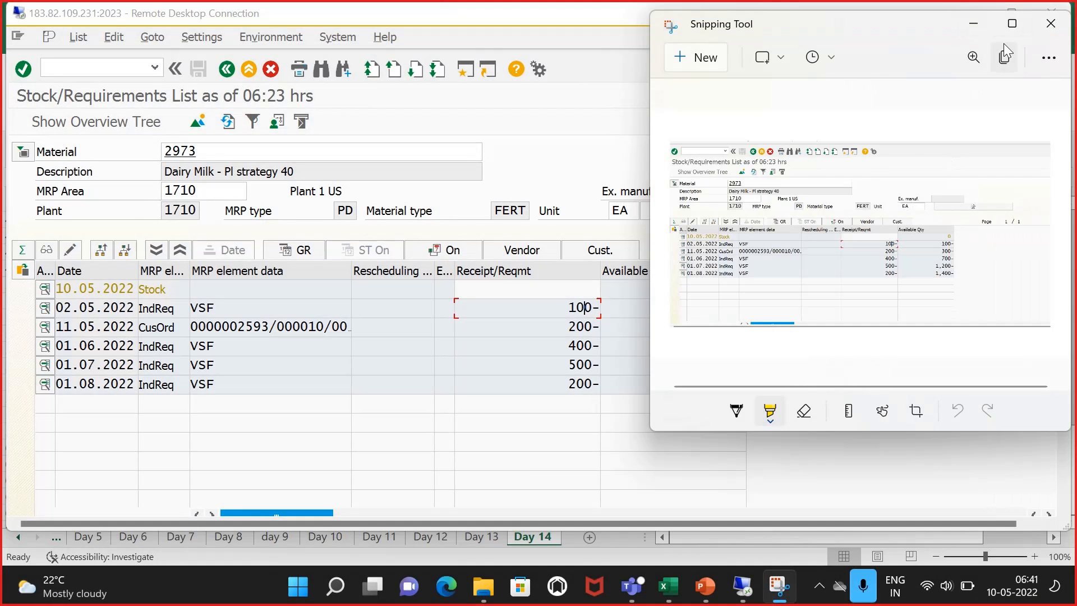
click(1004, 45)
click(668, 586)
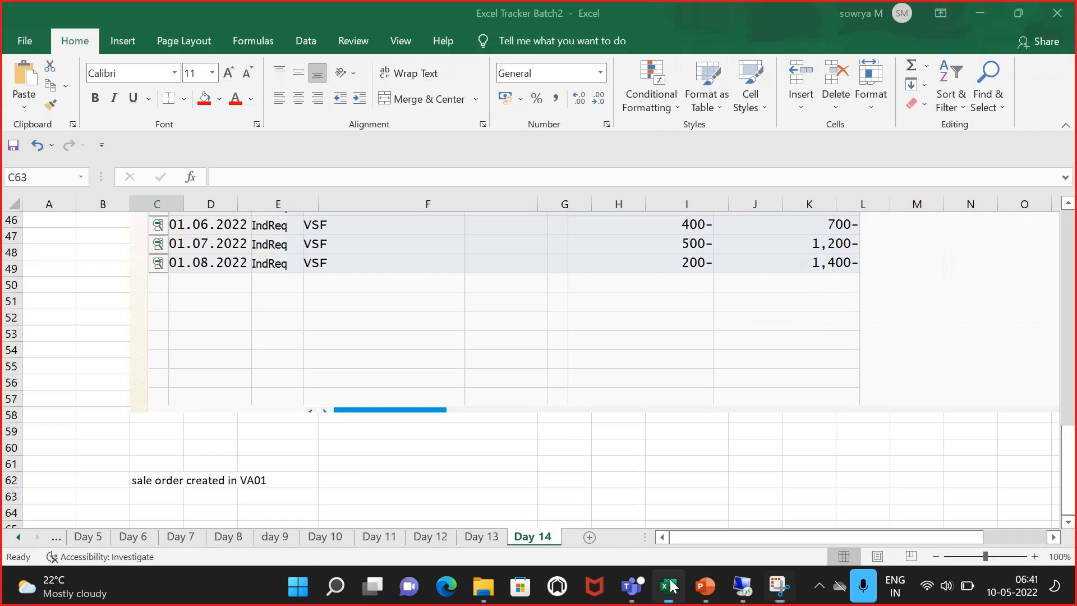
scroll(362, 465, down, 2)
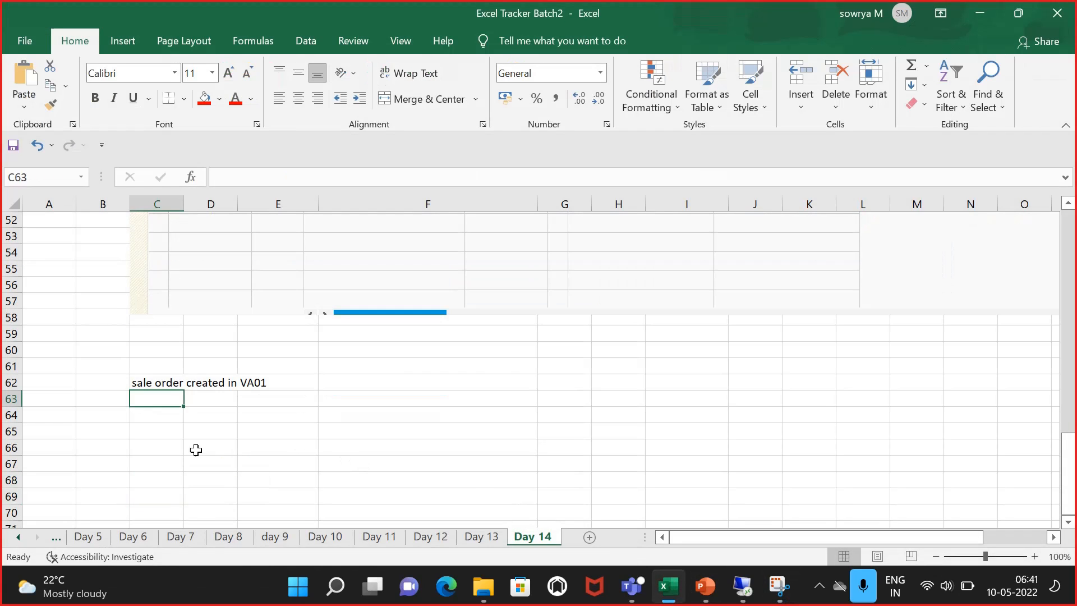
click(146, 414)
key(ctrl+v)
scroll(507, 435, down, 8)
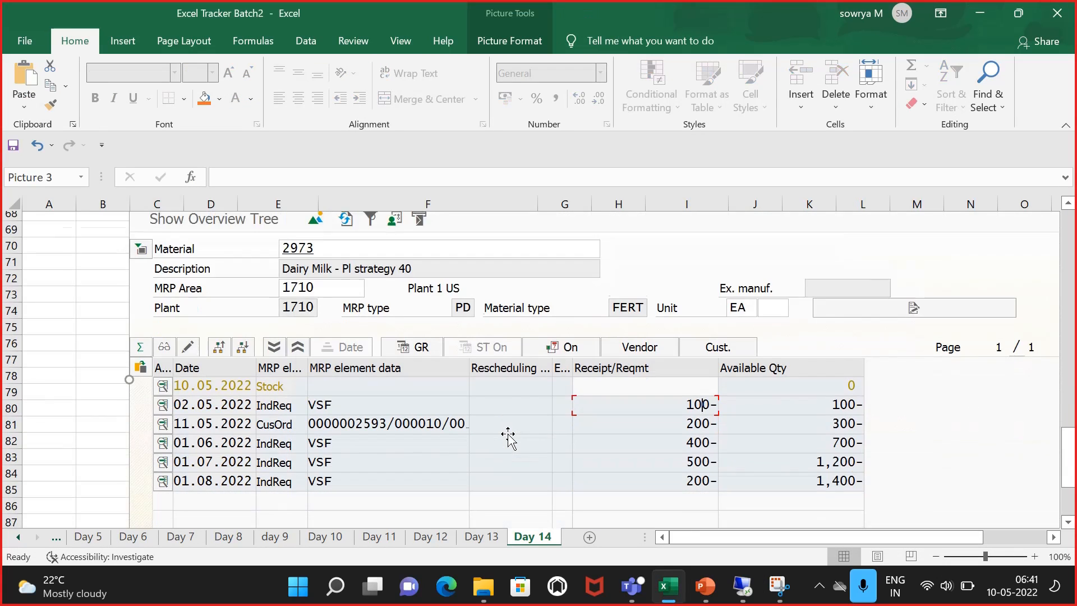
scroll(252, 460, down, 1)
click(163, 476)
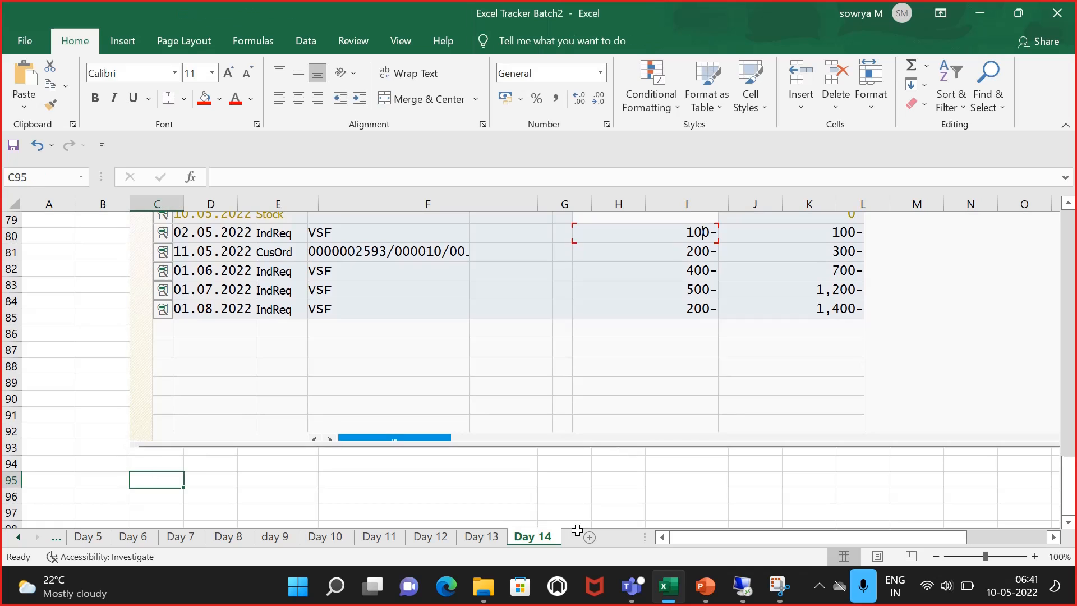
Step: From the MD04 list, open sales order 2593 for change, set item 10's order quantity to 300 and save
click(743, 586)
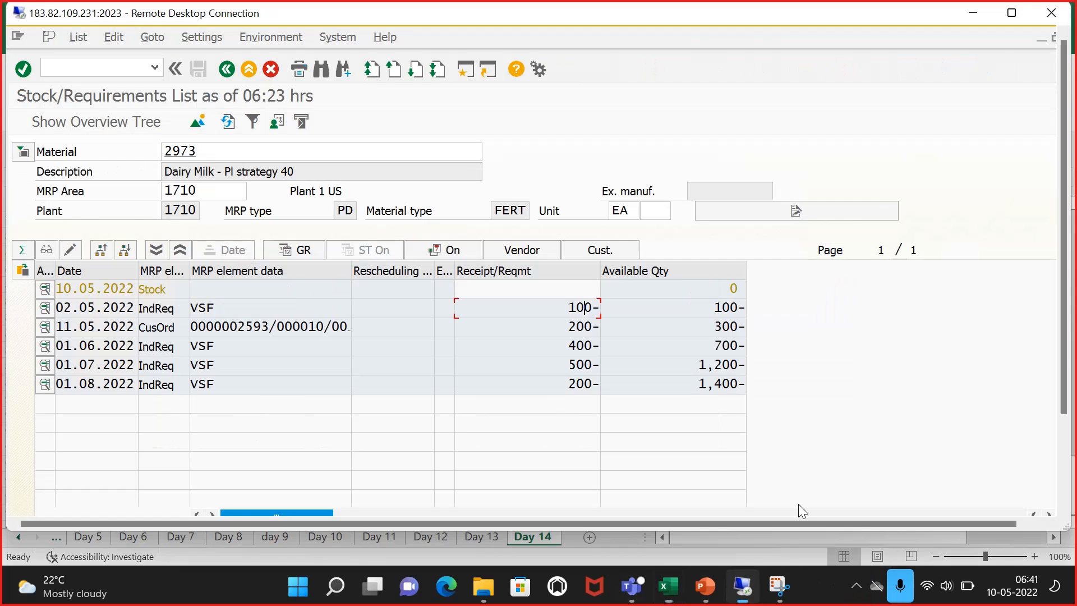
click(1012, 13)
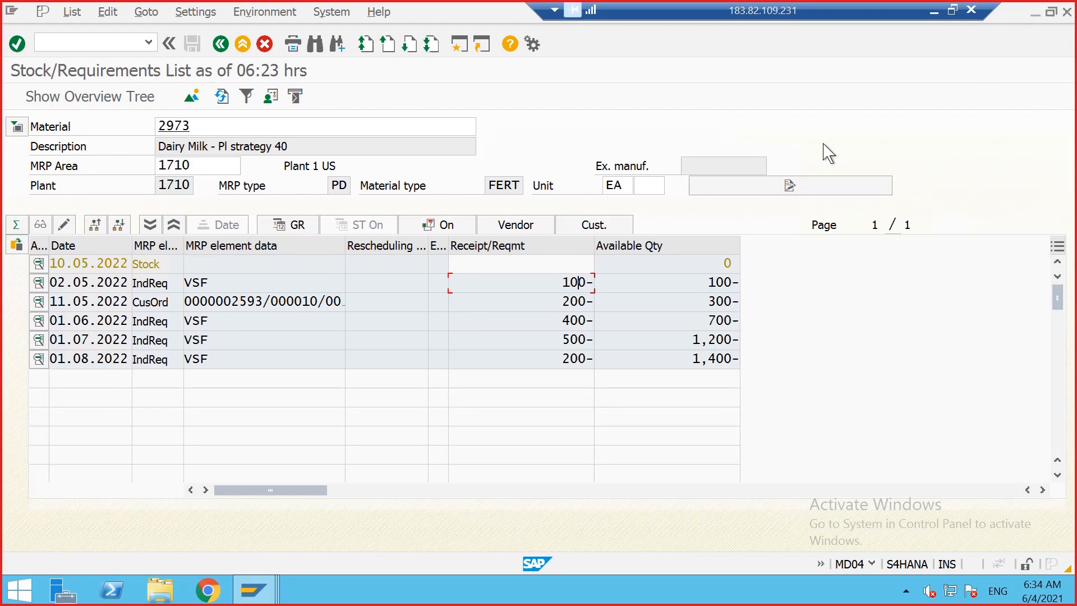
double_click(230, 302)
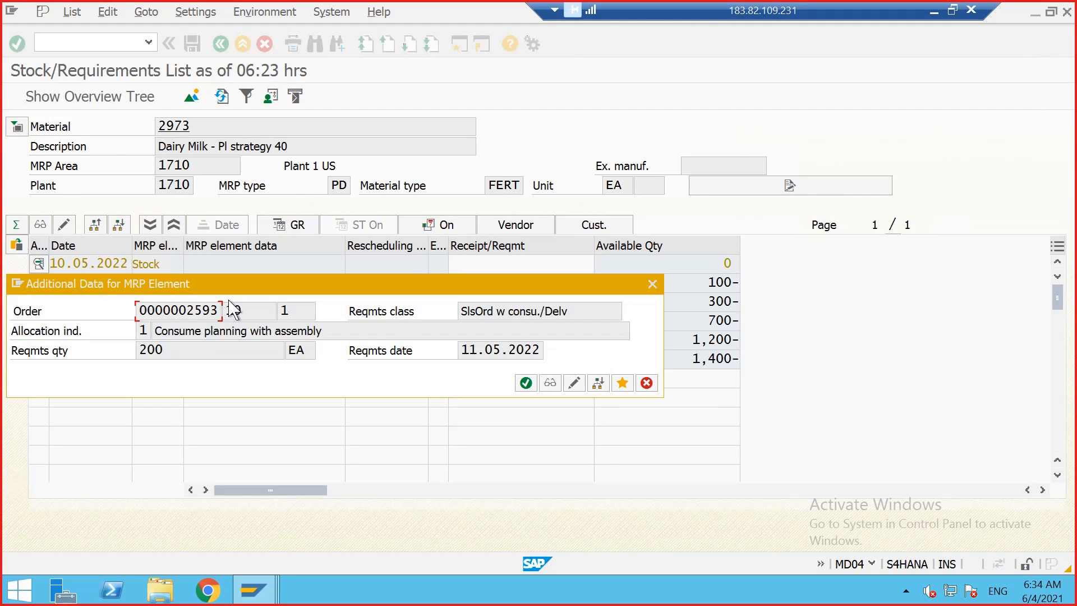
click(573, 383)
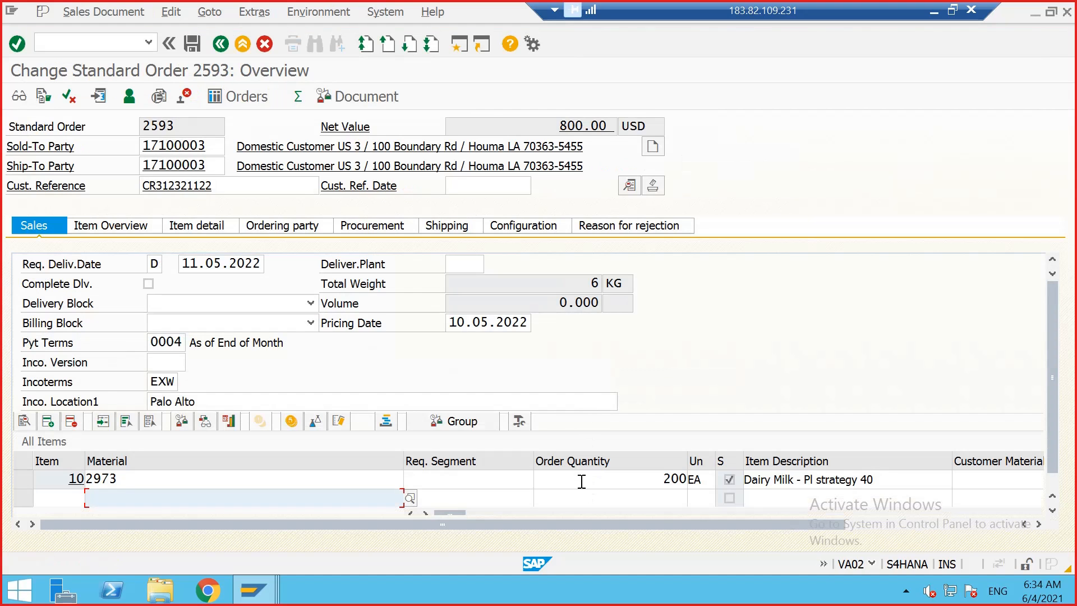
click(671, 479)
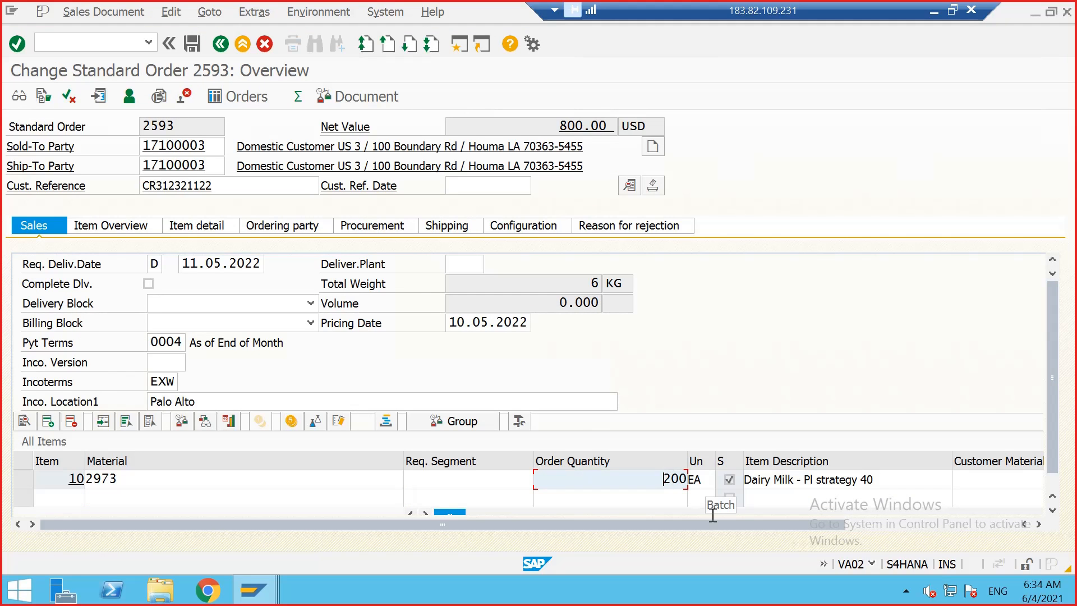
key(Right)
text(3)
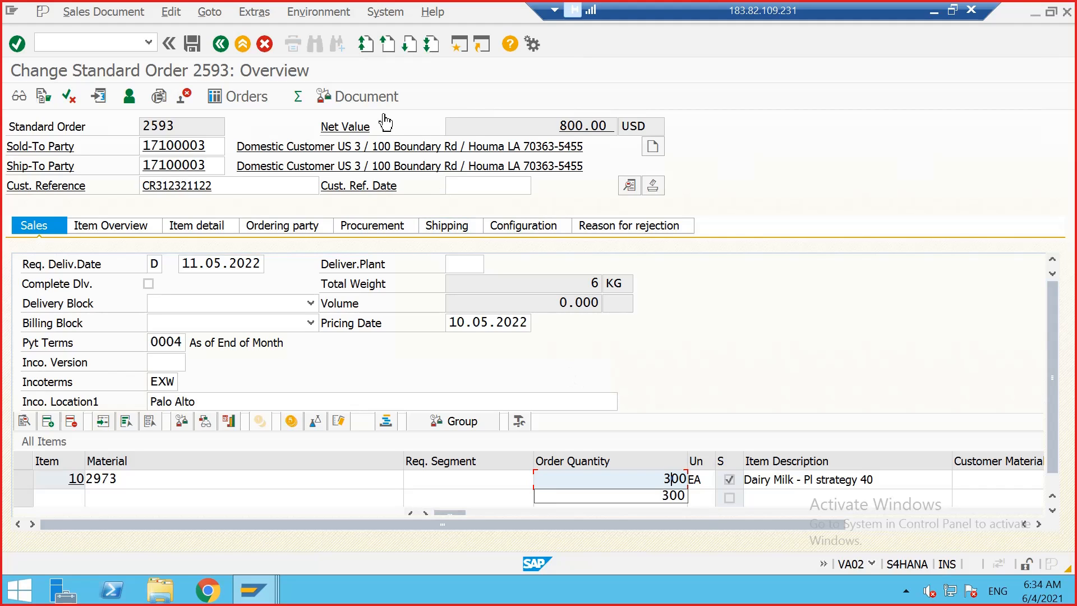
click(196, 45)
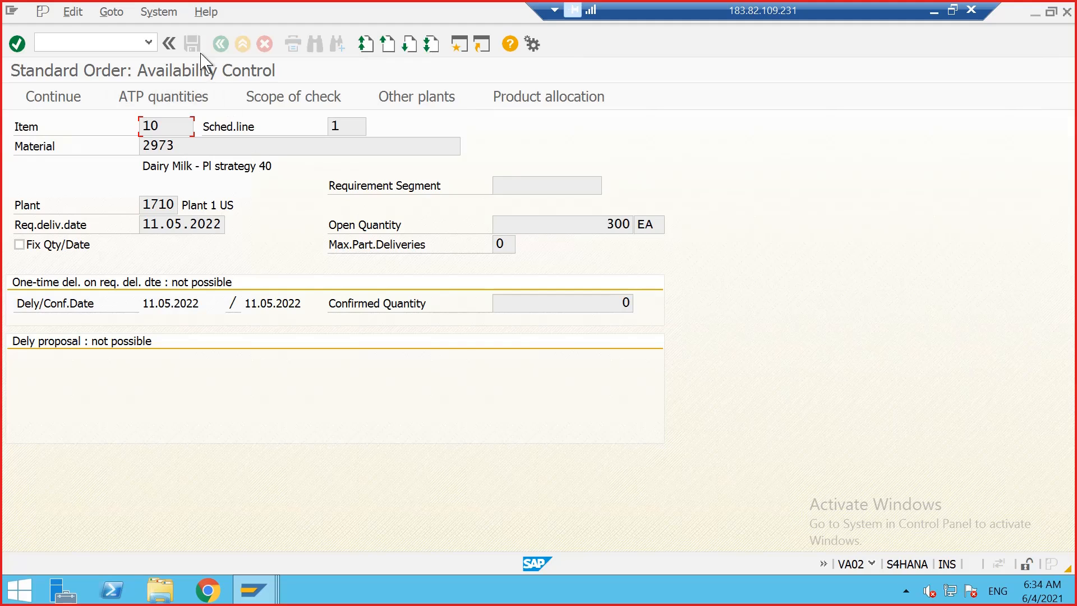
click(67, 99)
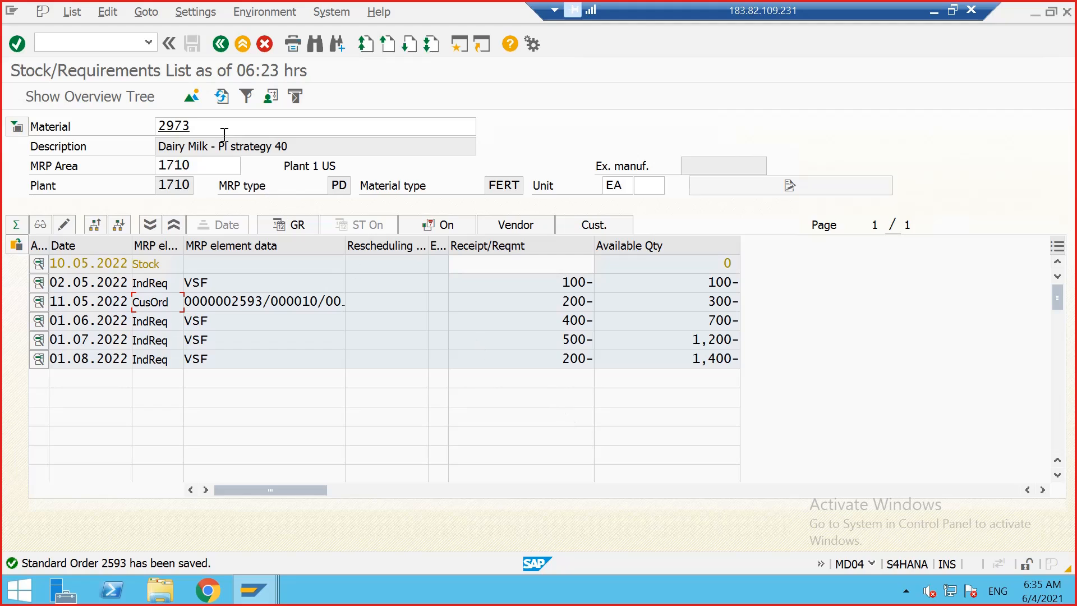
Step: Refresh the stock/requirements list to review the updated requirements
click(191, 284)
click(221, 98)
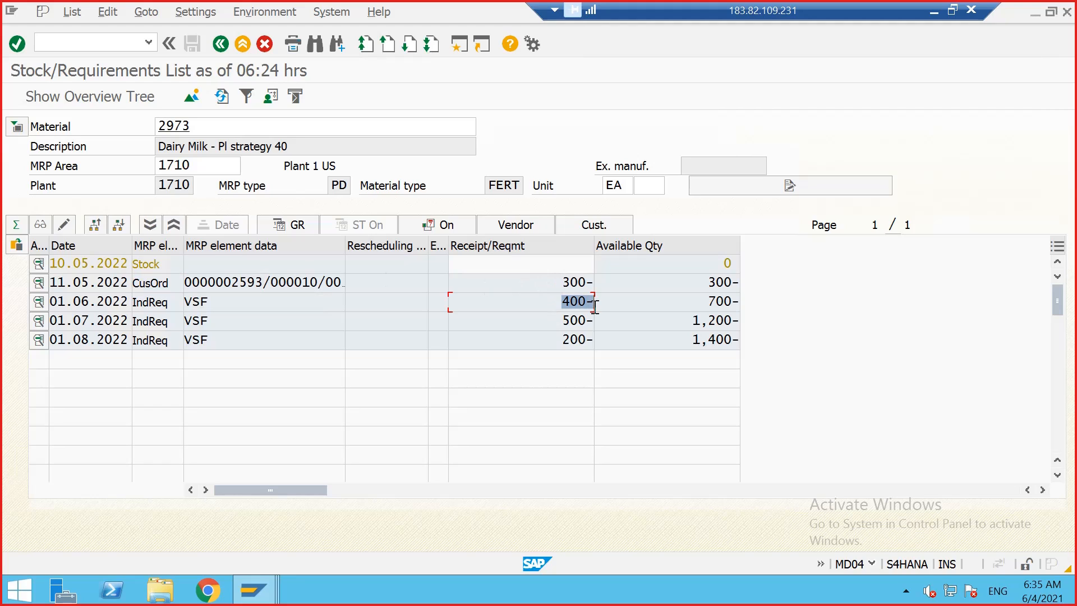
click(572, 320)
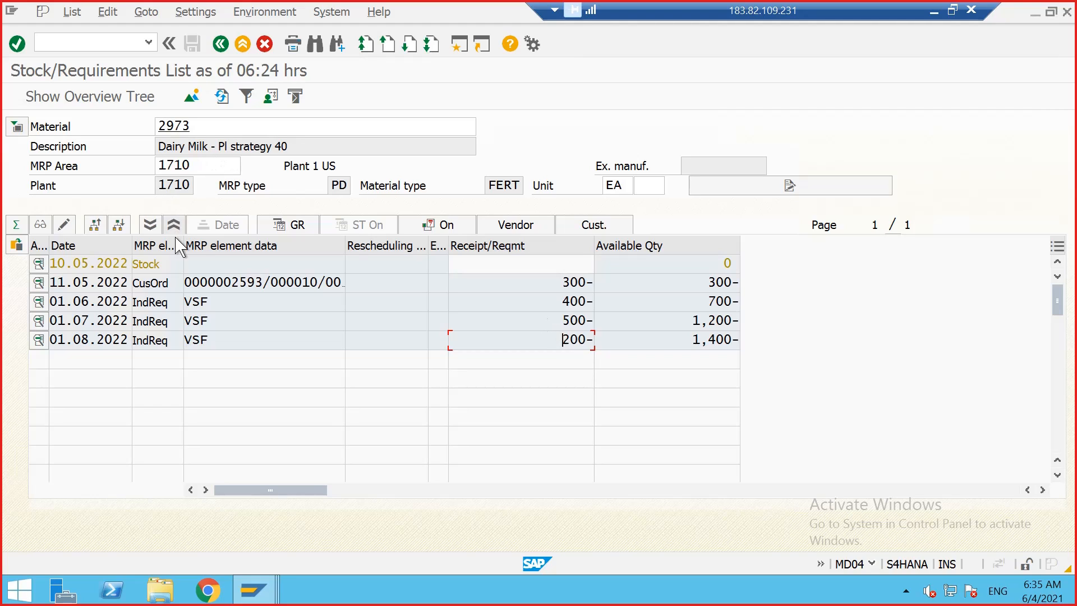
Step: From the MD04 list, open sales order 2593 for change, set item 10's order quantity to 500 and save
double_click(214, 287)
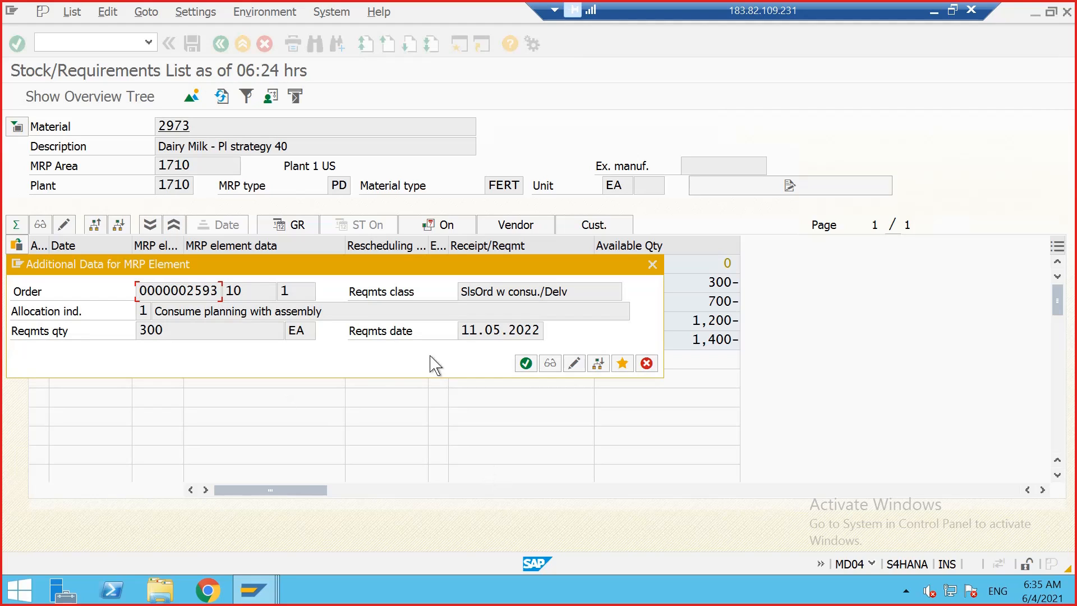
click(572, 363)
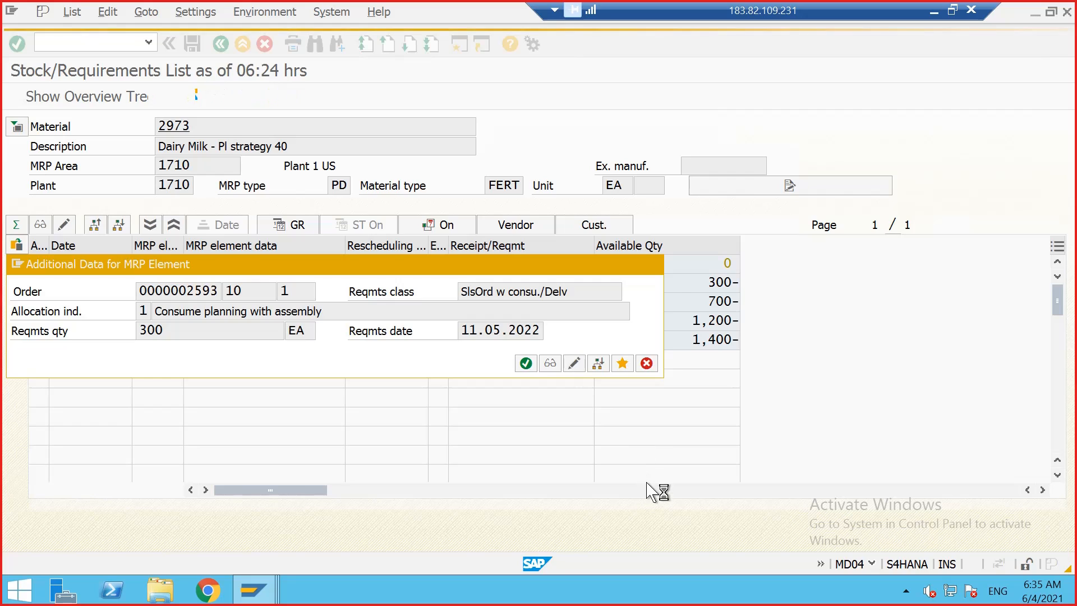
click(678, 486)
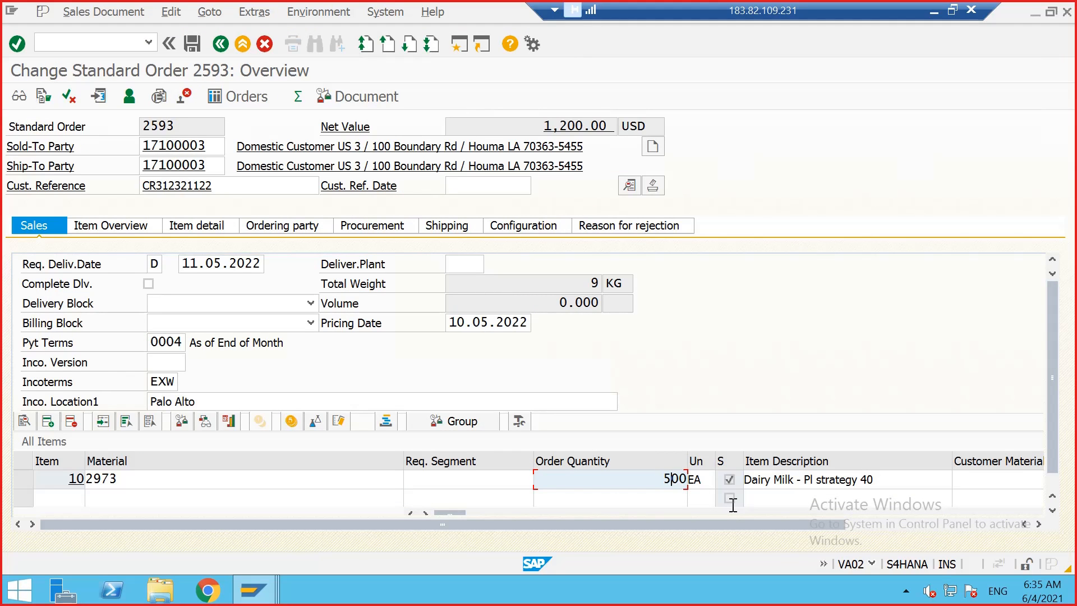
text(5)
key(Return)
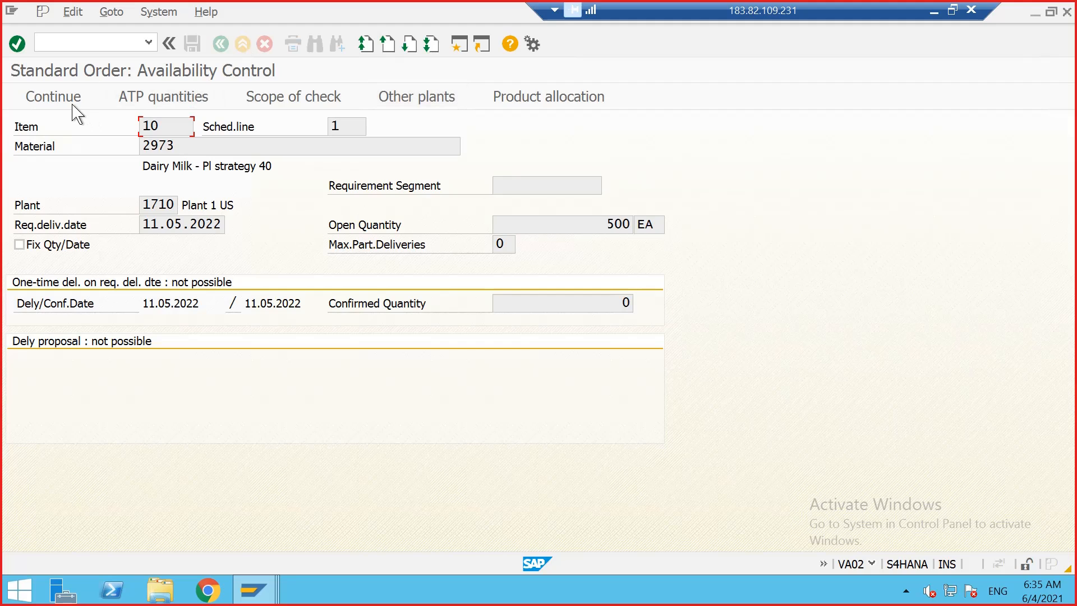
click(72, 105)
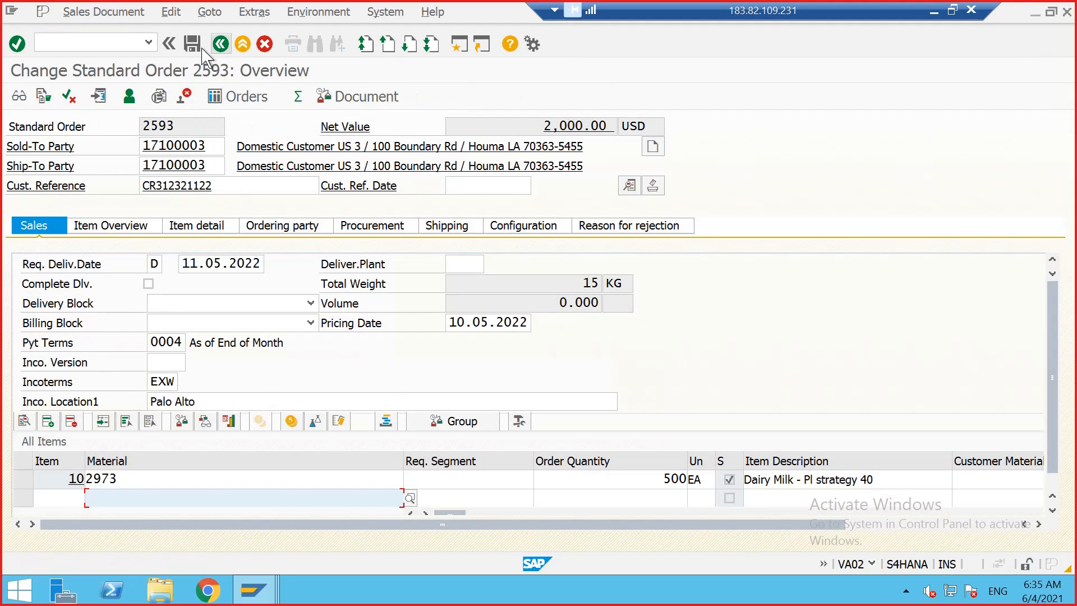
click(193, 44)
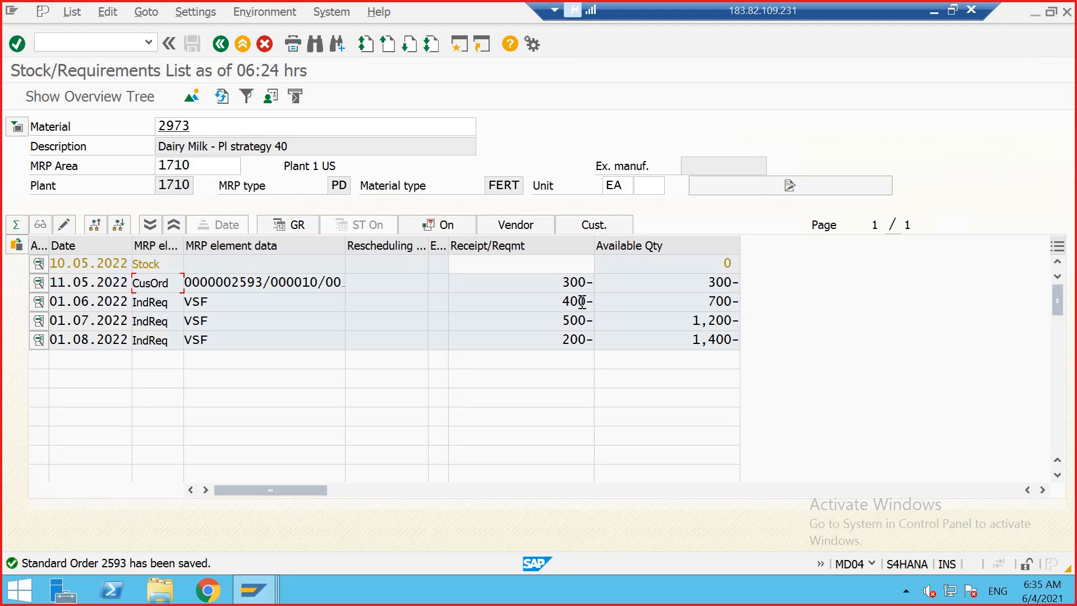
Step: Refresh the stock/requirements list and review the customer order and VSF requirement quantities
drag(565, 302, 587, 303)
click(594, 302)
click(221, 97)
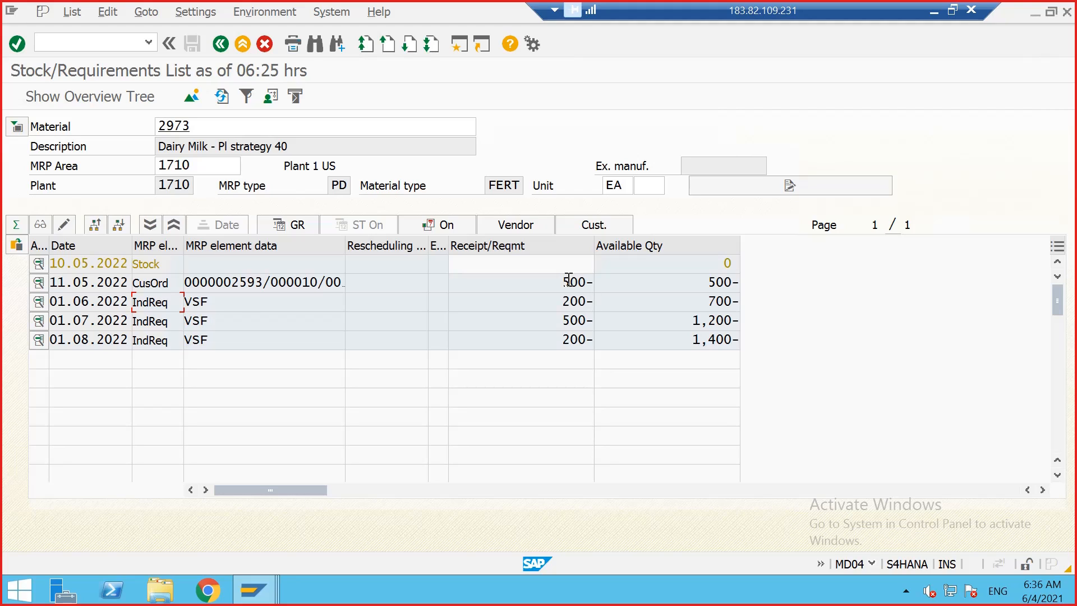
drag(564, 280, 583, 275)
click(586, 275)
drag(559, 302, 590, 302)
click(587, 305)
drag(565, 319, 592, 317)
click(592, 317)
Step: Open sales order 2593 for change from the list, set item 10's order quantity to 200 and save
double_click(245, 280)
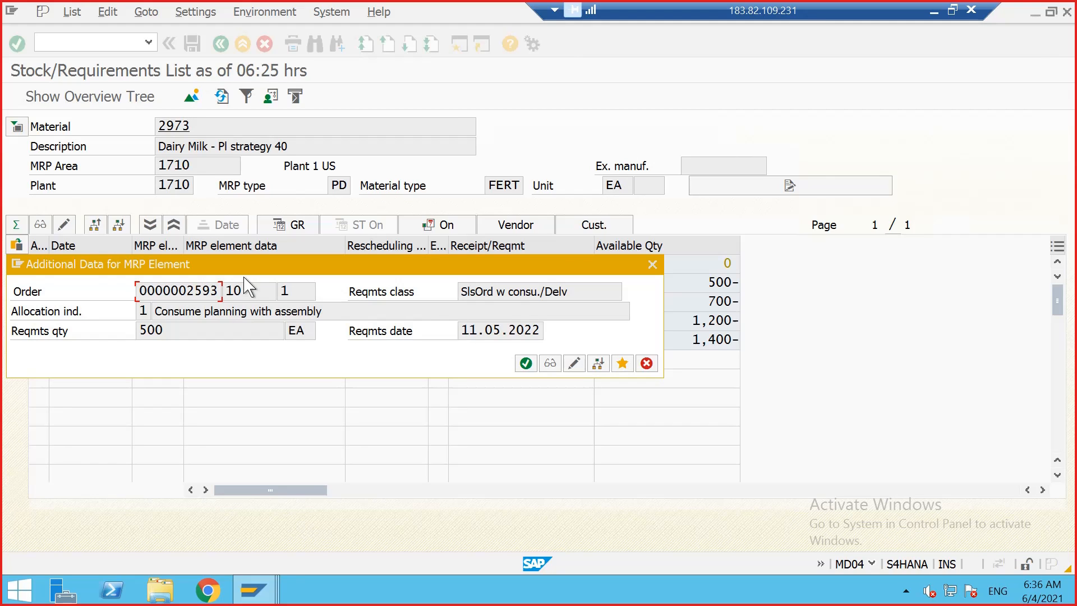
click(583, 362)
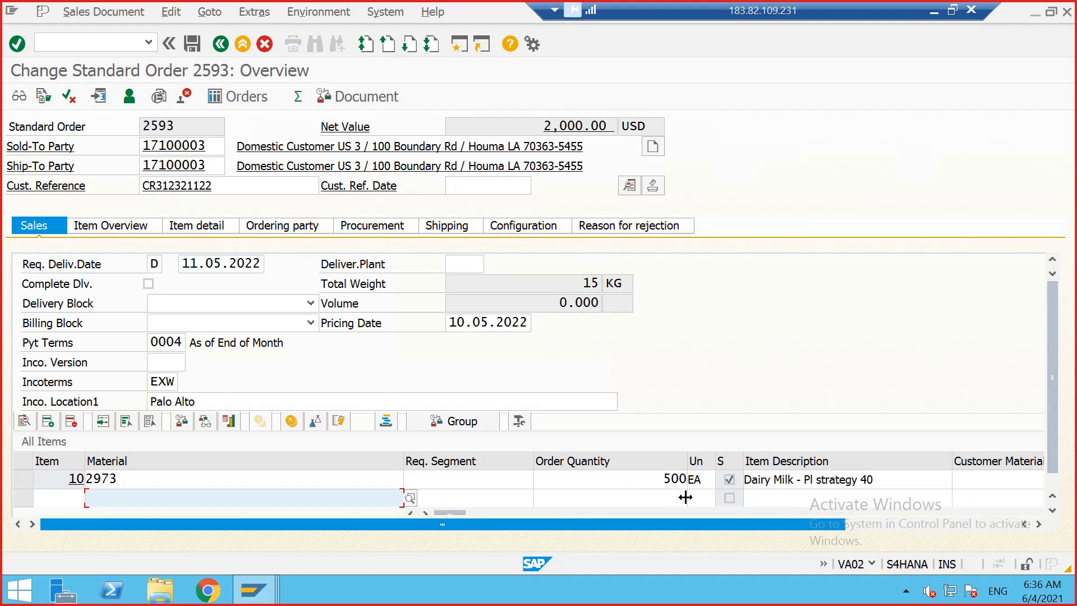
click(676, 482)
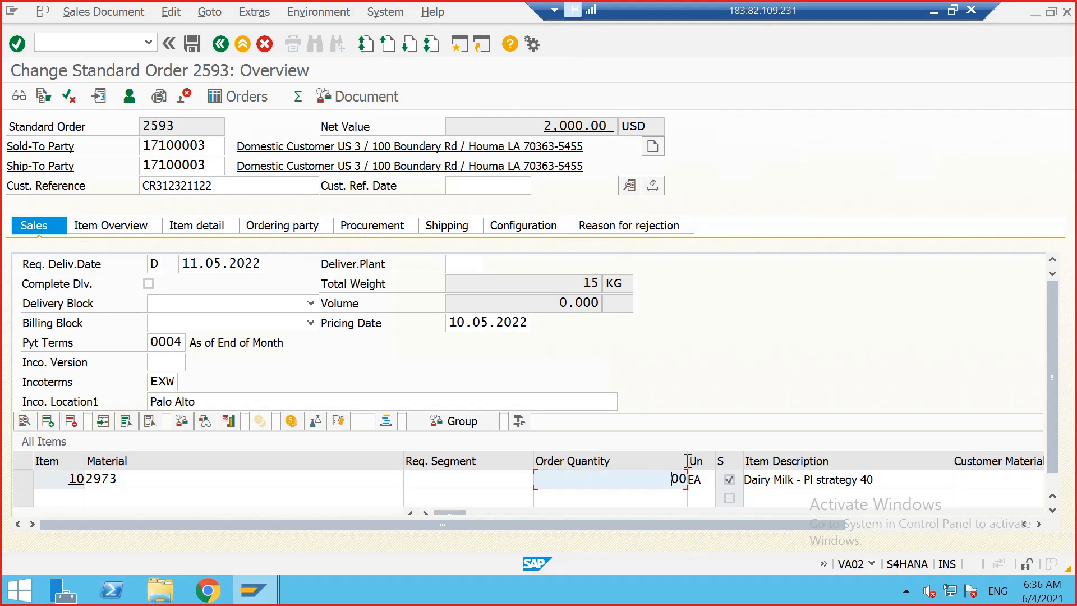
text(2)
key(Return)
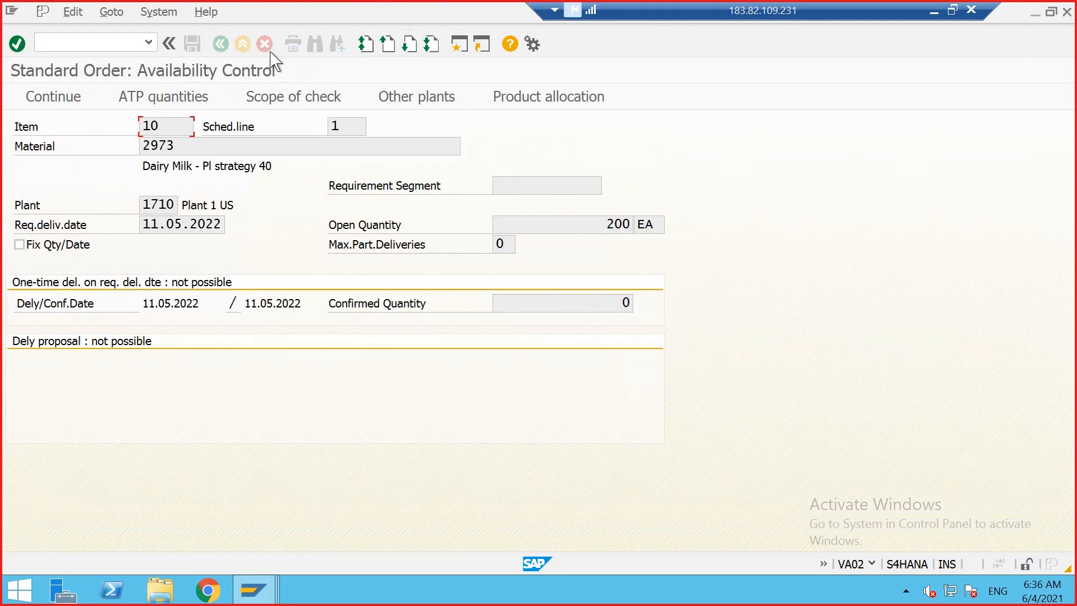
click(70, 102)
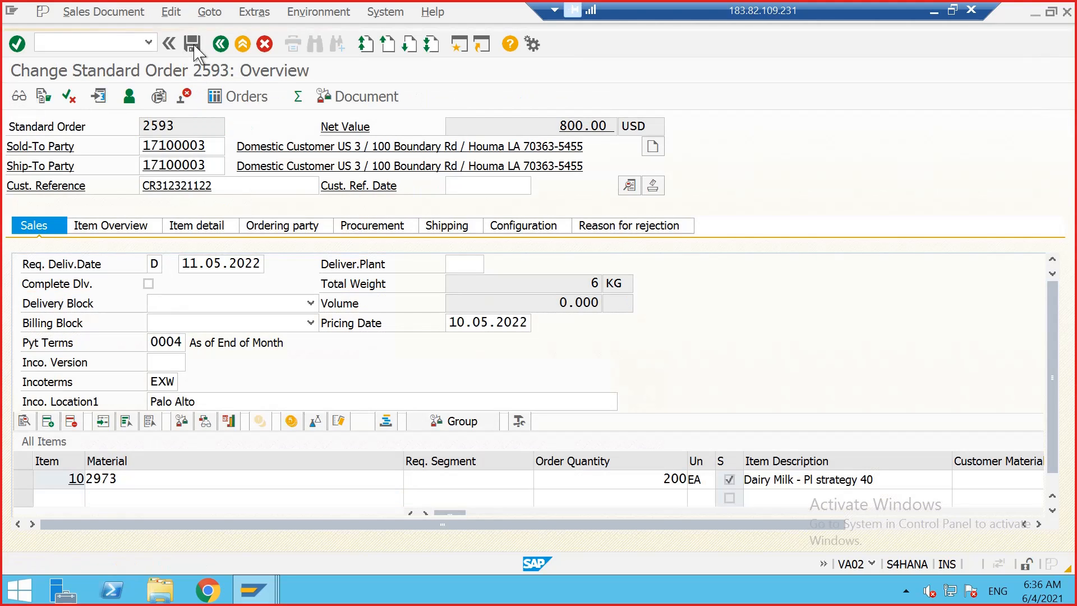
click(192, 45)
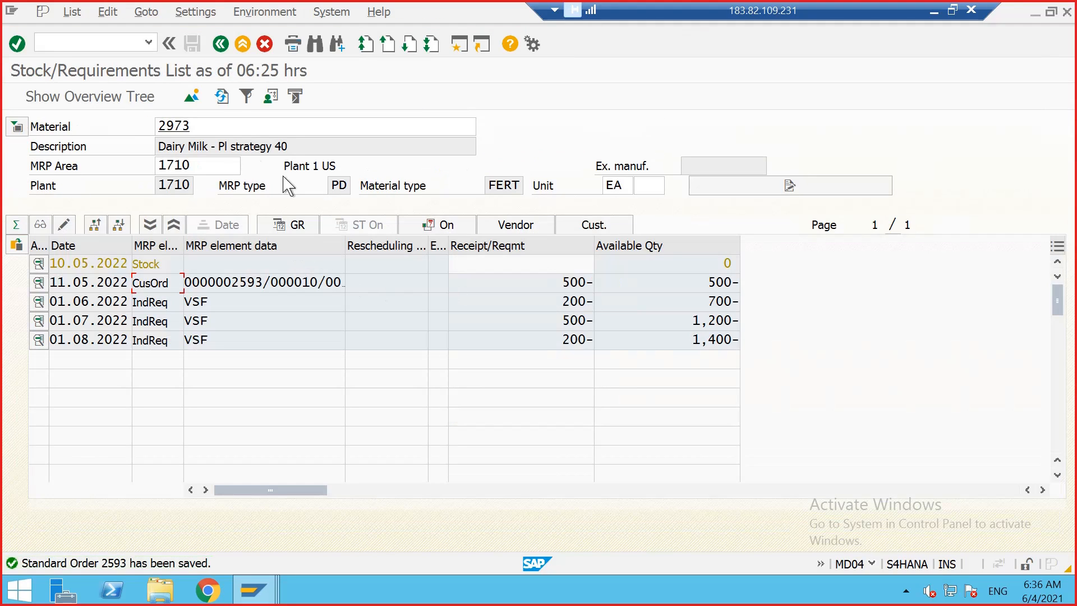
Step: Refresh the stock/requirements list and examine the updated requirement quantities
click(224, 97)
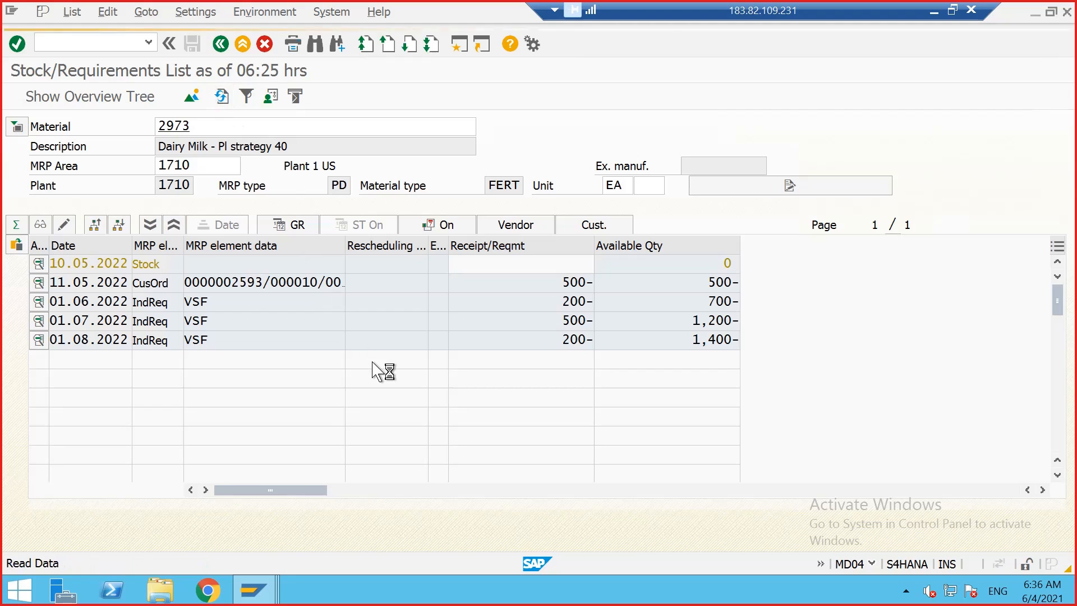
drag(563, 284, 573, 280)
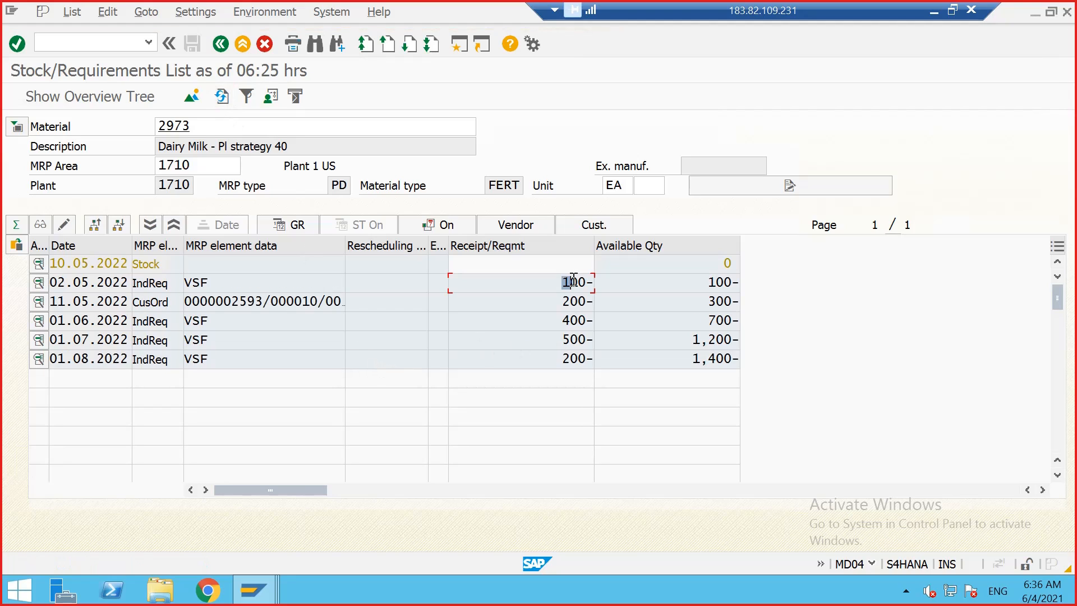
click(588, 282)
click(590, 283)
click(587, 283)
Step: Switch to the MRP Live session and run MRP Live for material 2973 in plant 1710
mouse_move(279, 596)
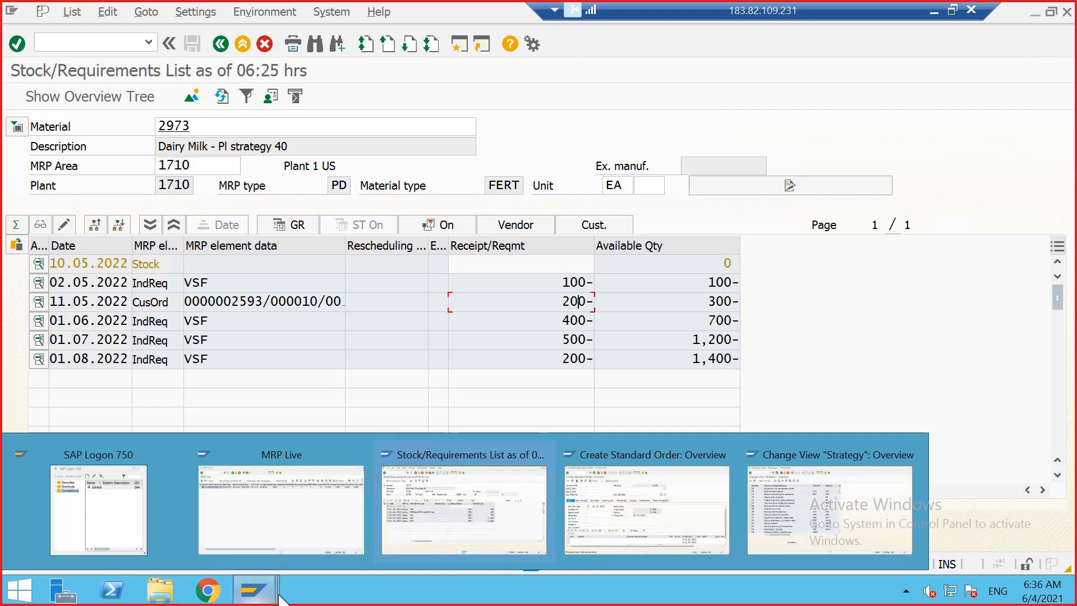
click(349, 510)
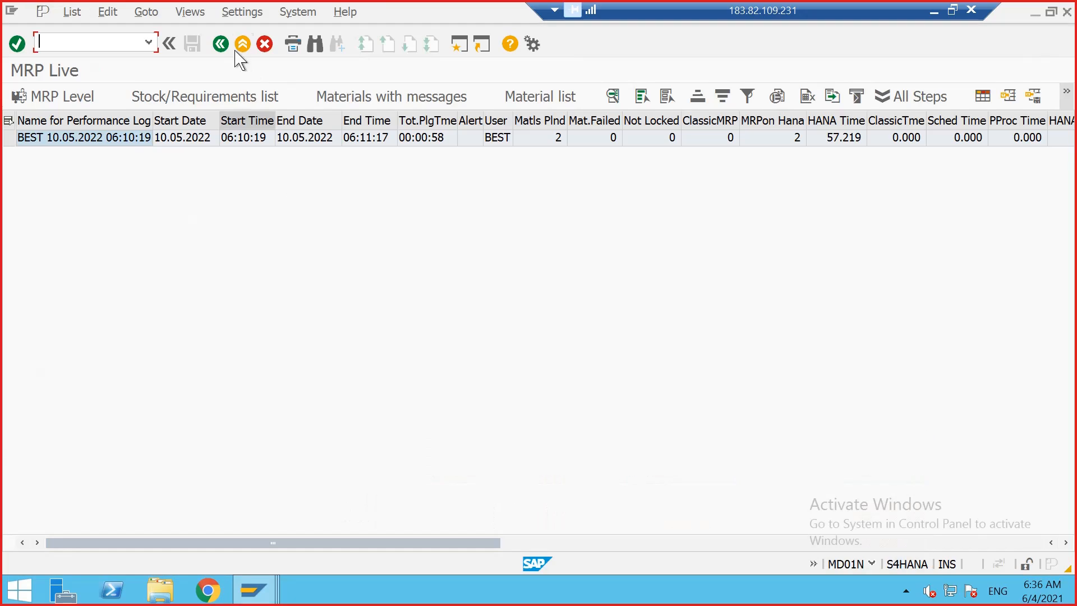
click(225, 46)
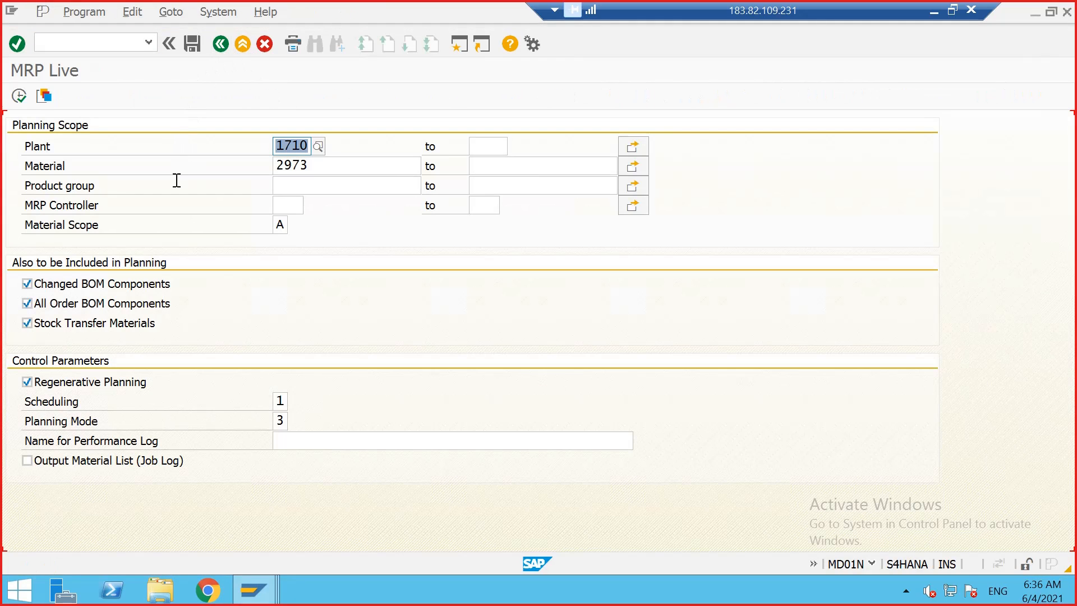
click(19, 96)
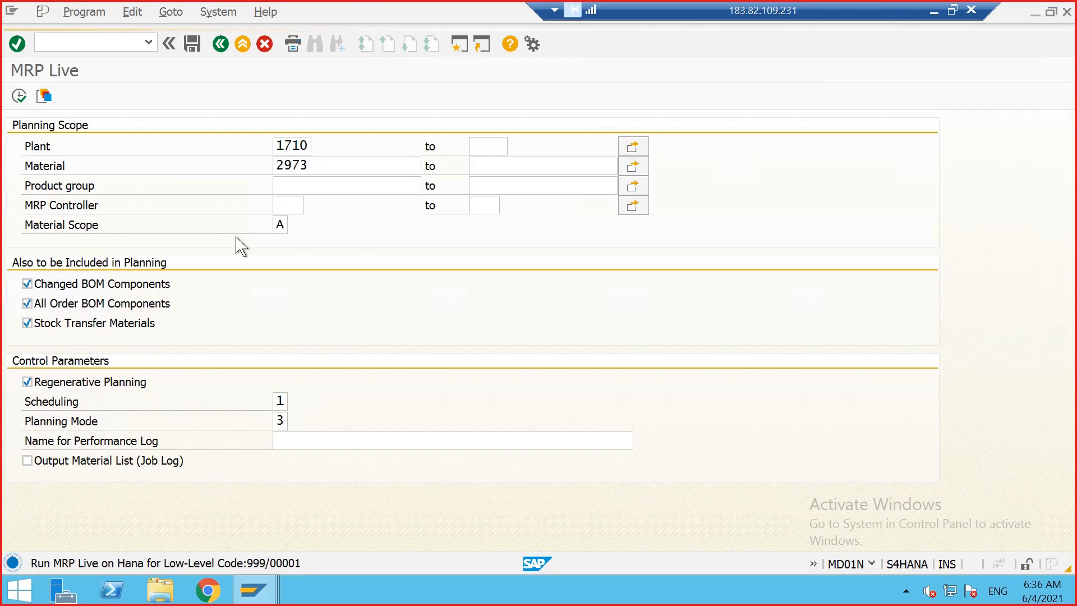
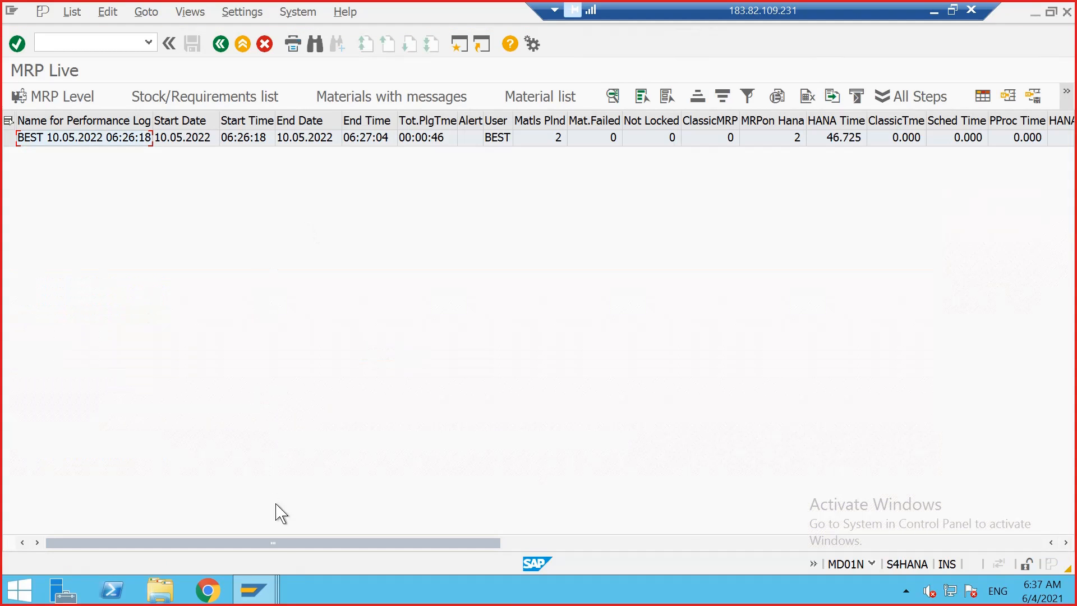
Step: Switch back to the stock/requirements list, refresh it and examine the planned orders generated by the MRP run
click(254, 589)
click(489, 493)
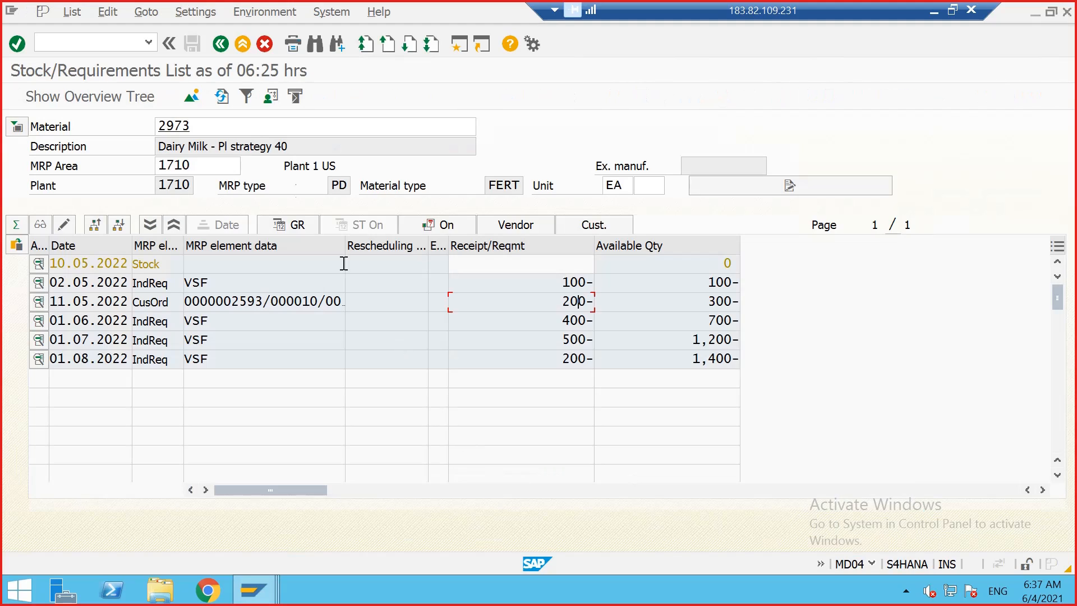
click(222, 97)
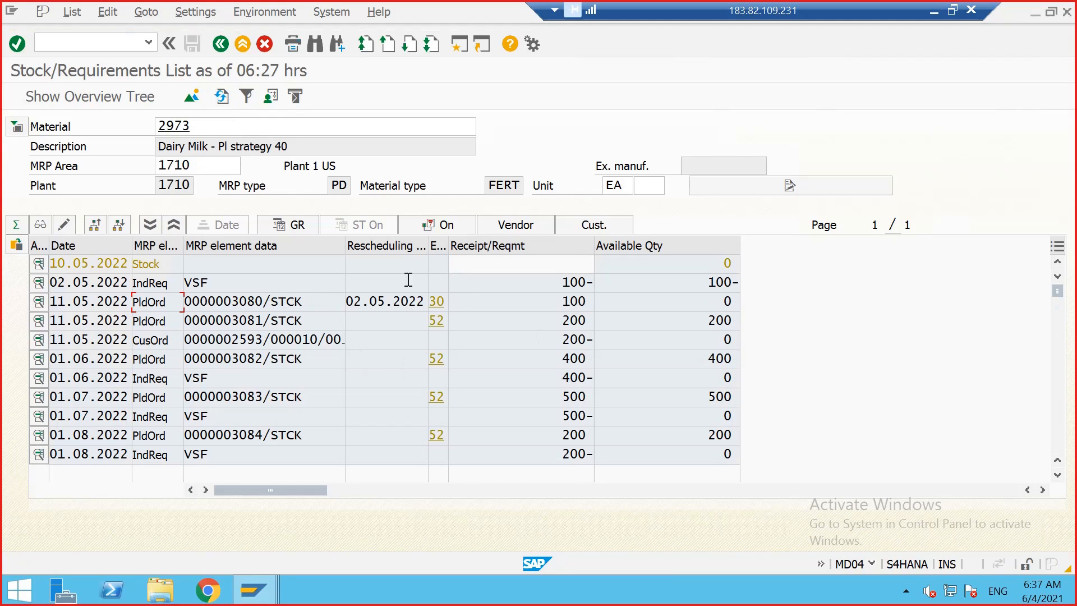
click(270, 302)
click(295, 339)
drag(552, 342, 587, 339)
click(587, 338)
click(564, 378)
mouse_move(211, 286)
mouse_down()
mouse_move(203, 302)
mouse_move(224, 301)
mouse_up()
click(223, 302)
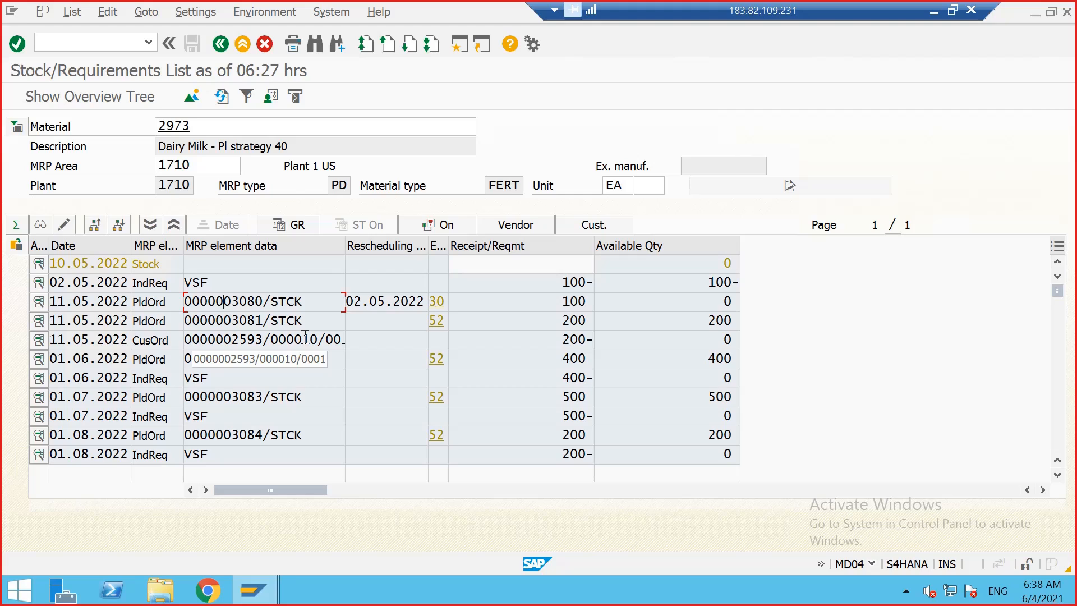
Step: Open the details of planned order 3081 and try to convert it into a production order, then return to the list
click(305, 339)
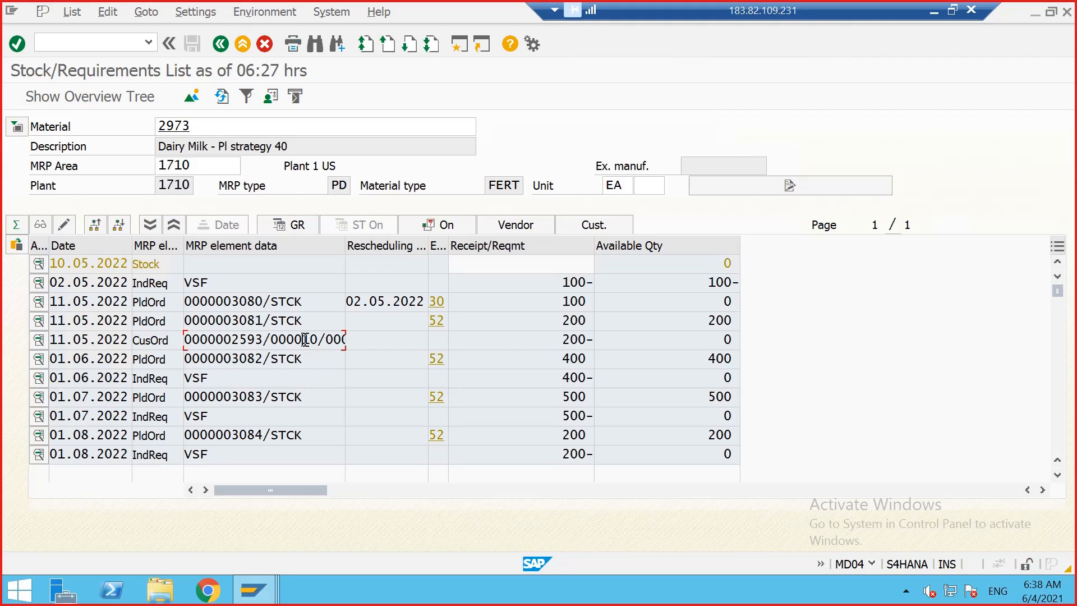
click(256, 321)
double_click(241, 320)
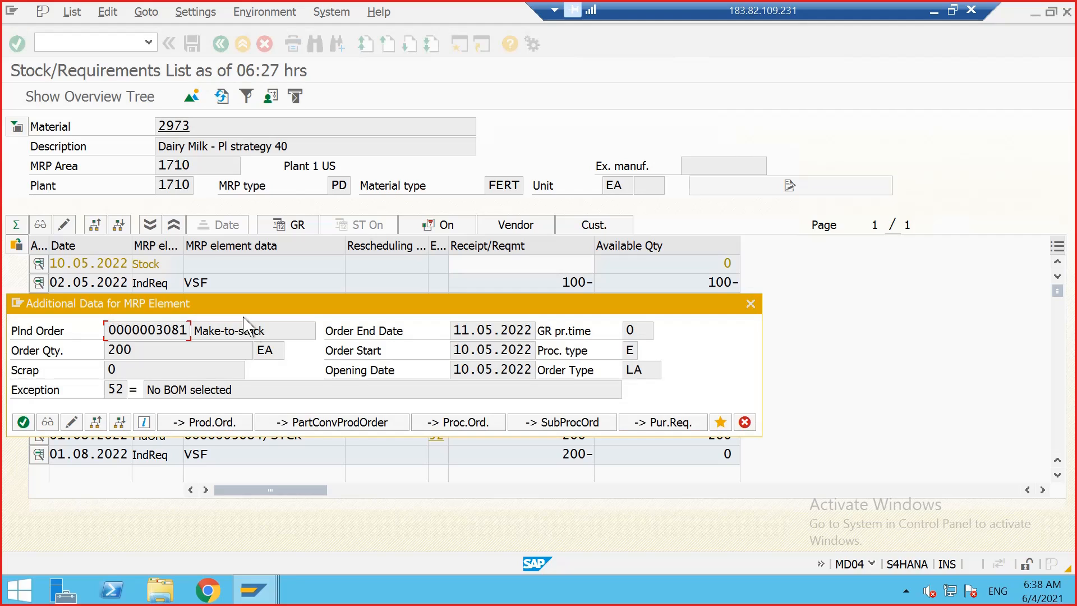
click(210, 417)
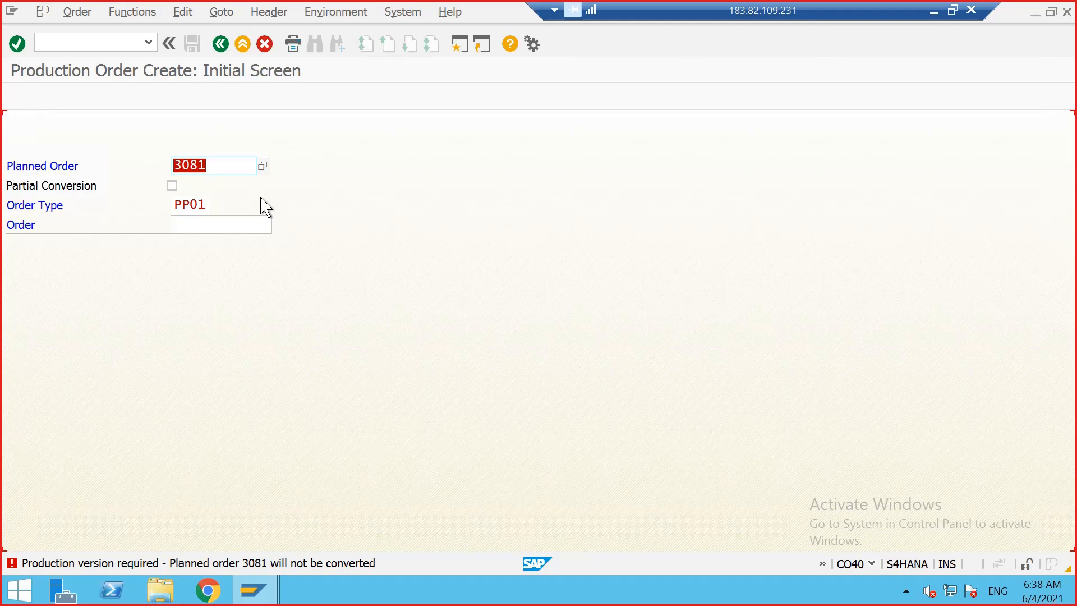
click(221, 44)
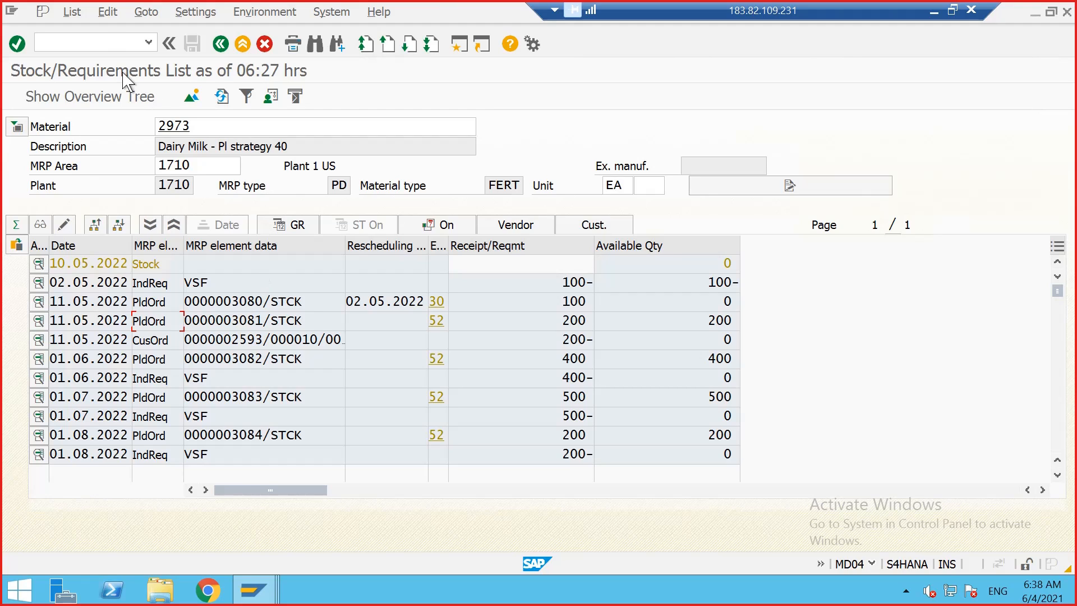
Step: Open production version mass processing and list the versions for material 2973 in plant 1710
click(103, 42)
text(/OC223)
key(Return)
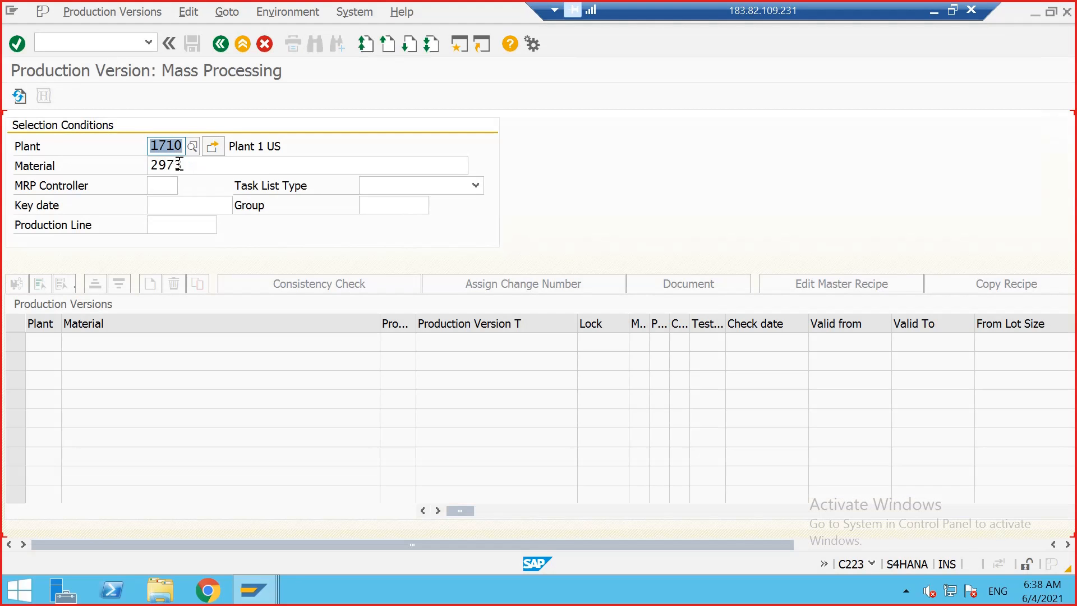
click(181, 164)
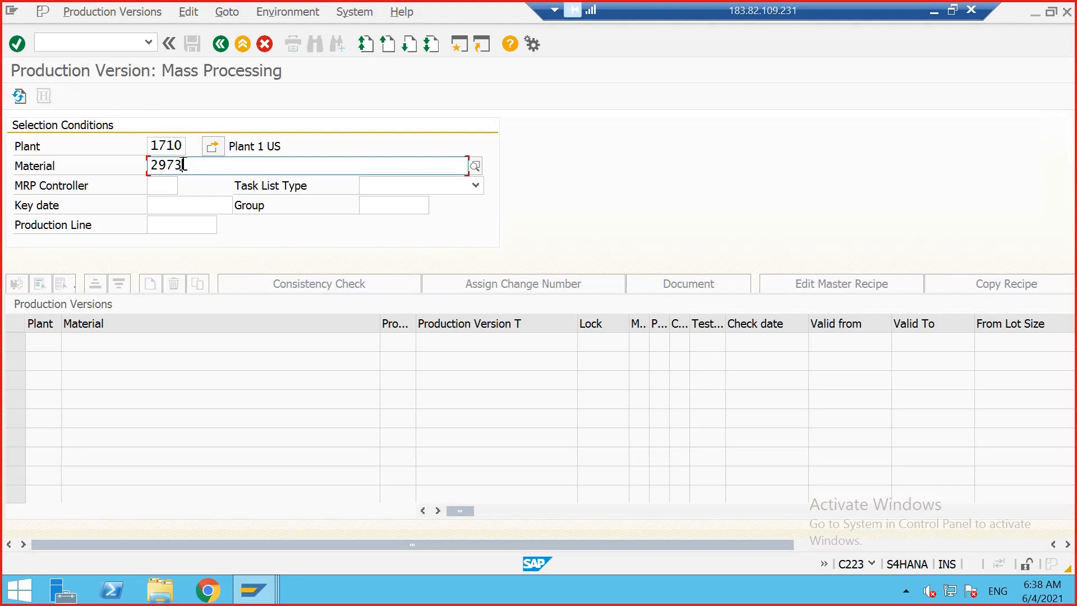
key(Return)
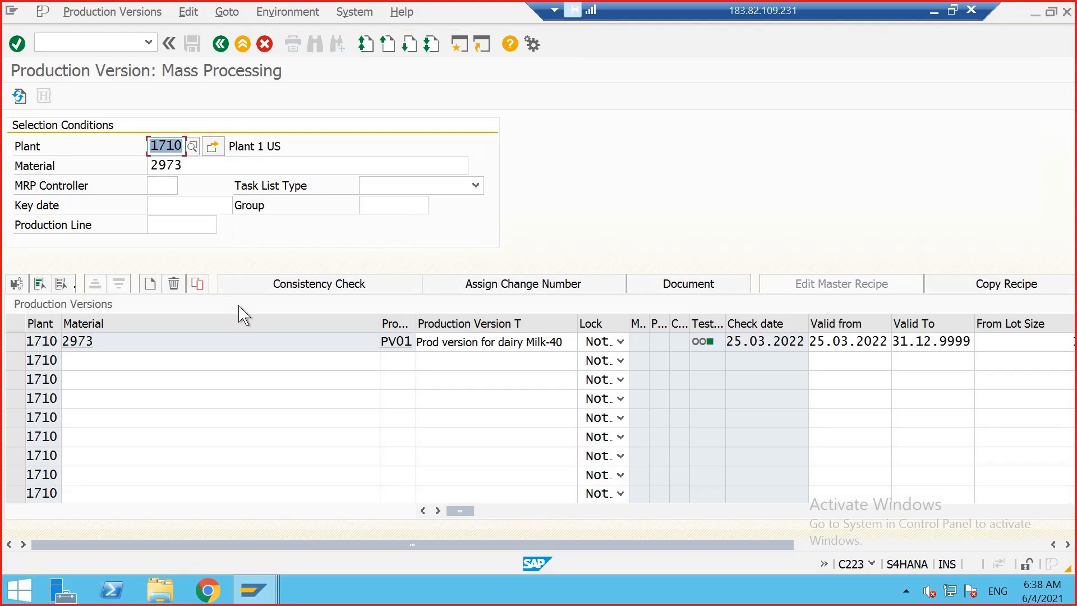
Step: Enter alternative BOM 01 and BOM usage 1 in production version PV01 and run its consistency check
click(407, 342)
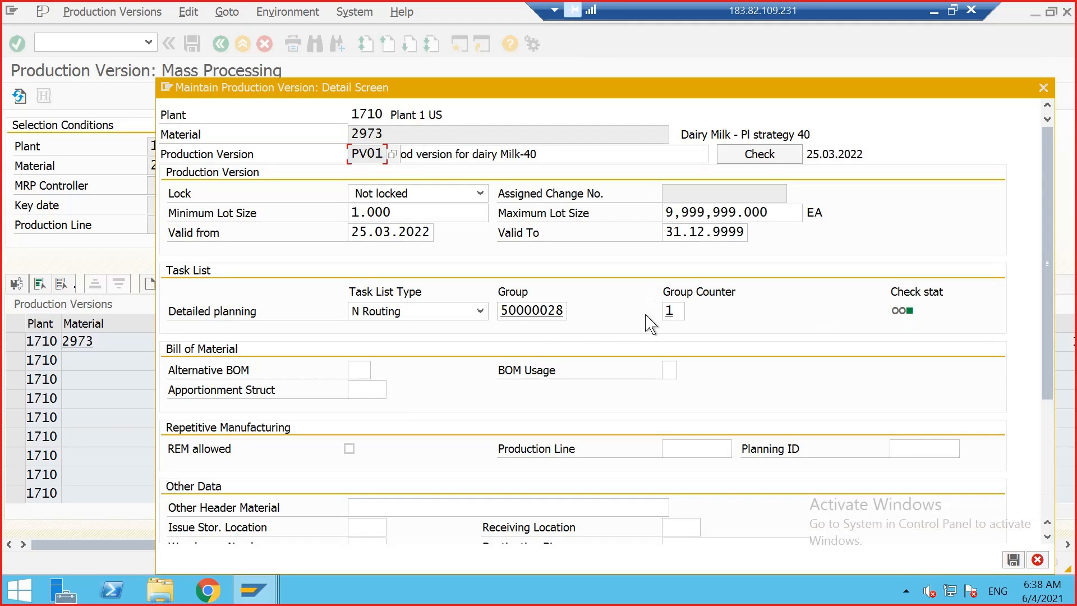
click(359, 368)
text(01)
key(Tab)
text(1)
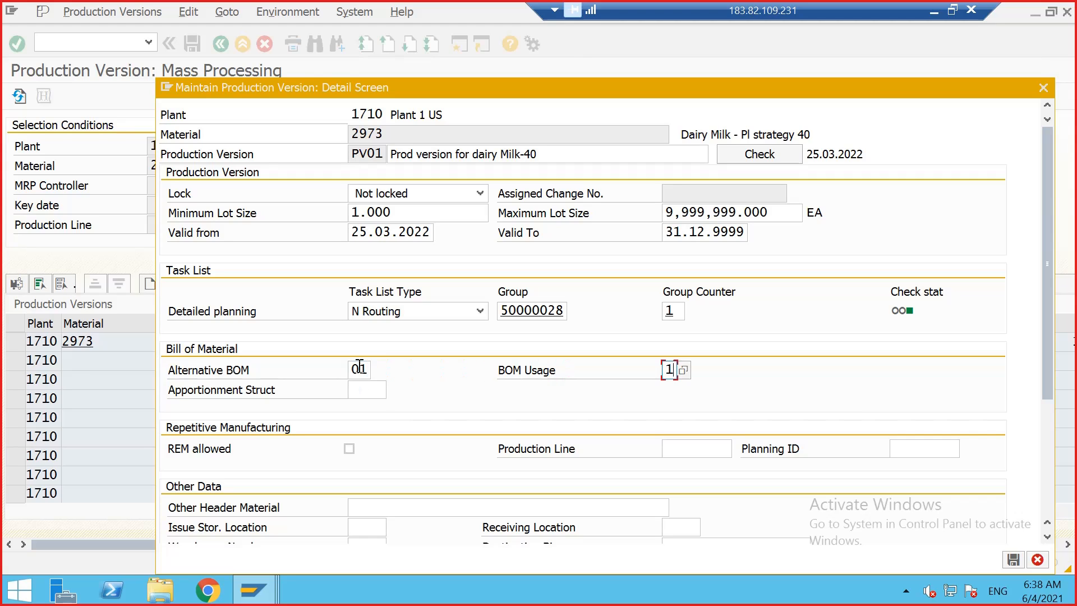
click(735, 150)
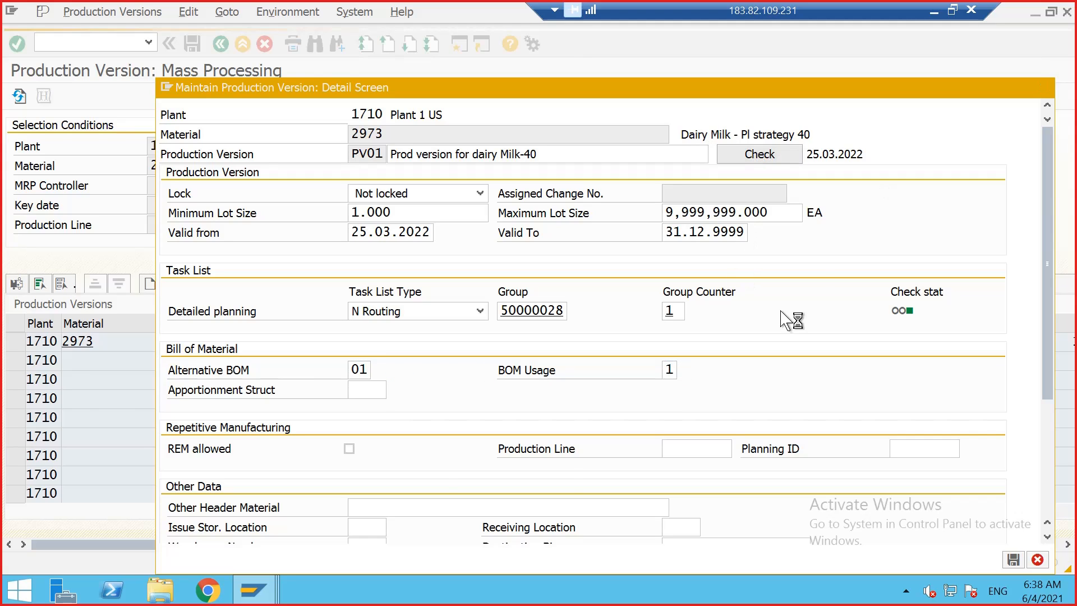
click(447, 480)
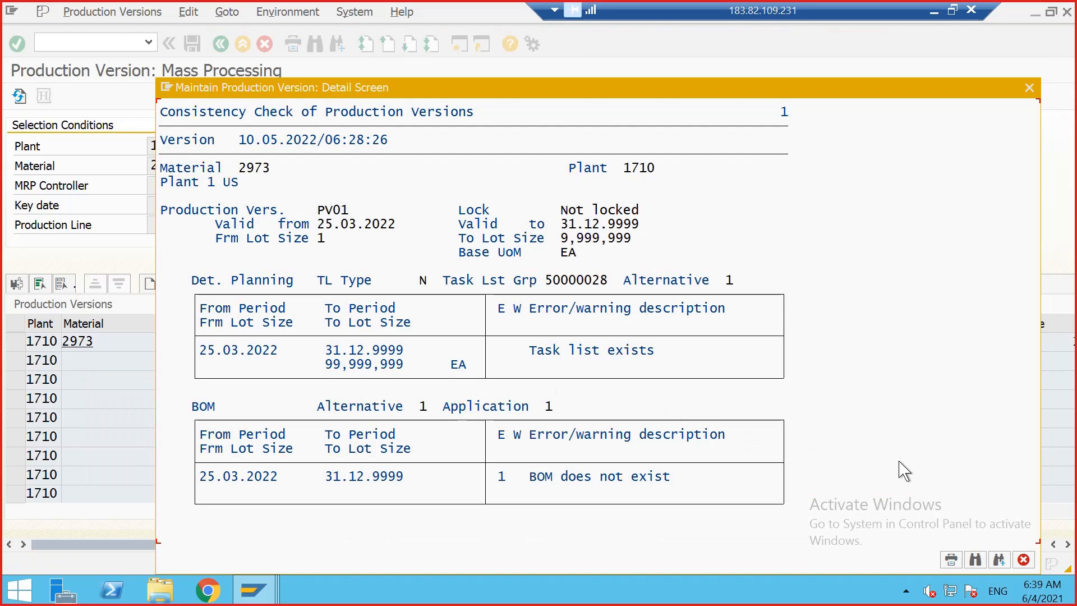
click(1022, 559)
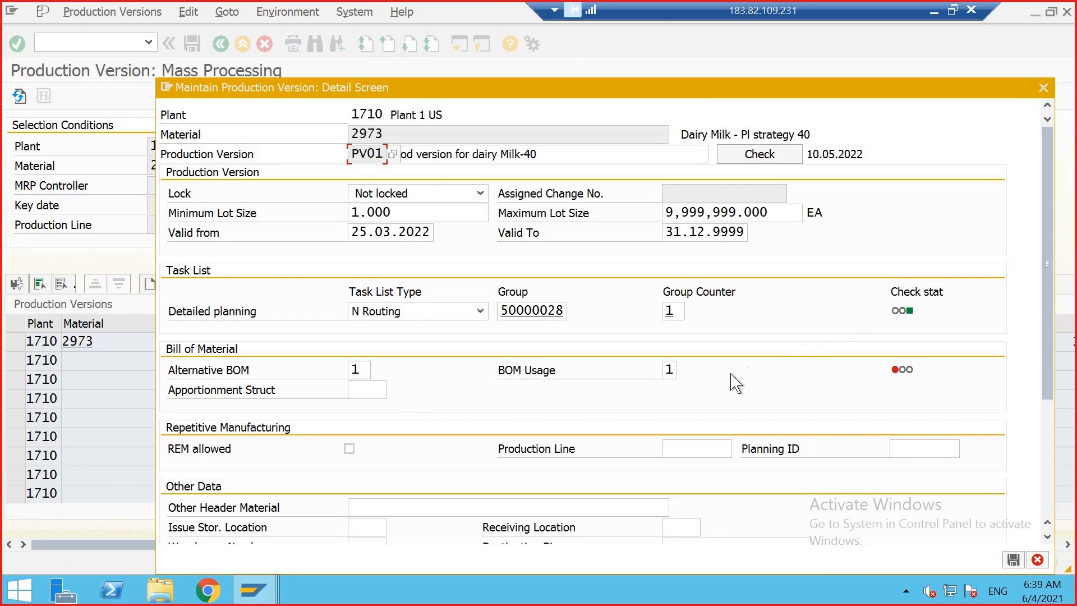
Step: Clear the alternative BOM and BOM usage of PV01, rerun the consistency check and accept the production version details
click(368, 369)
key(BackSpace)
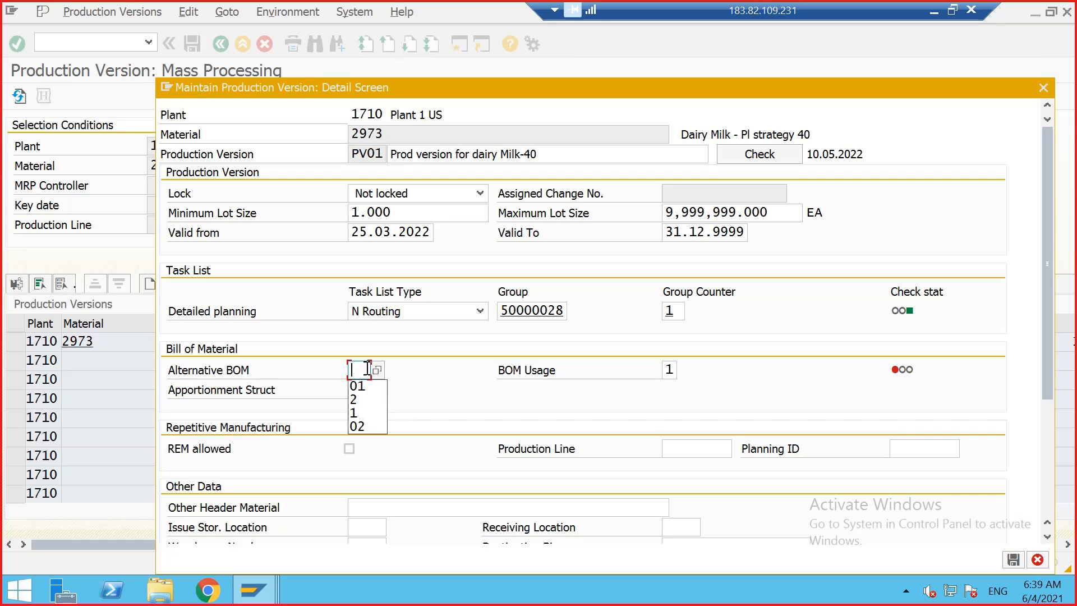
click(673, 369)
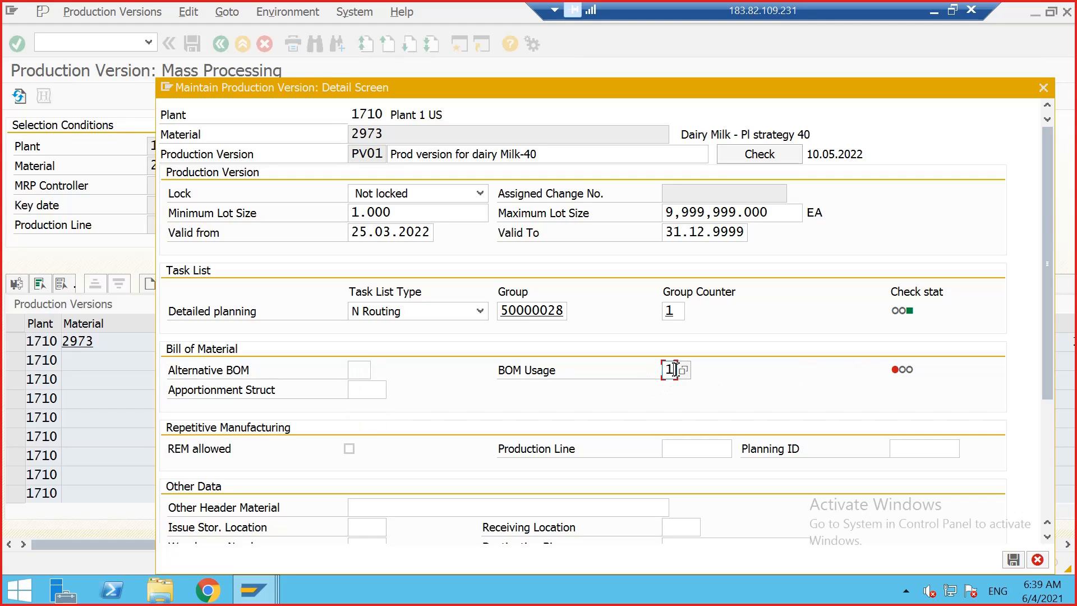
key(BackSpace)
click(791, 156)
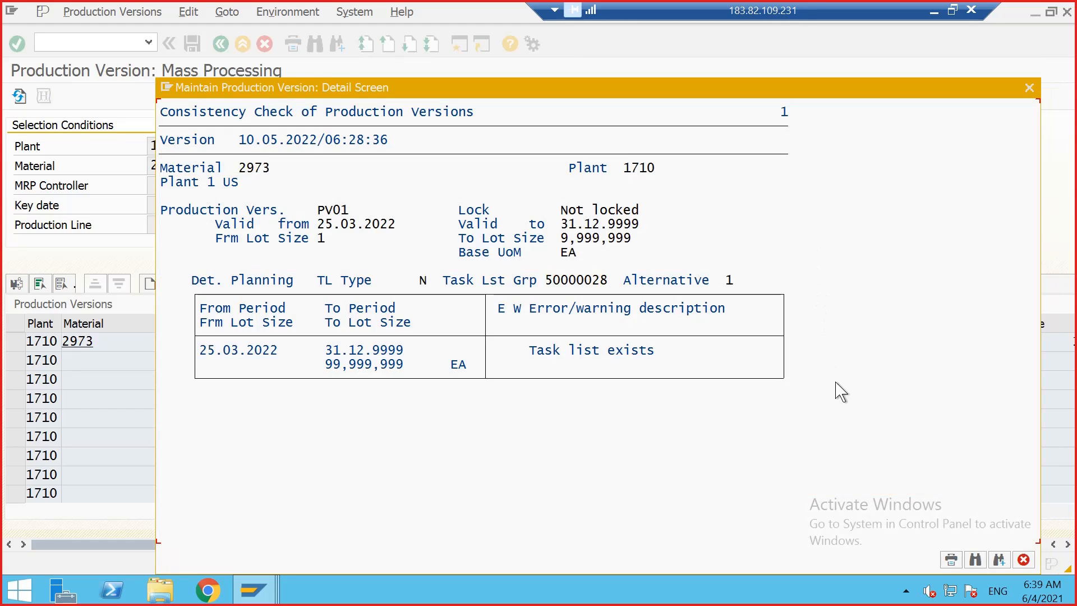
click(1024, 559)
click(1013, 559)
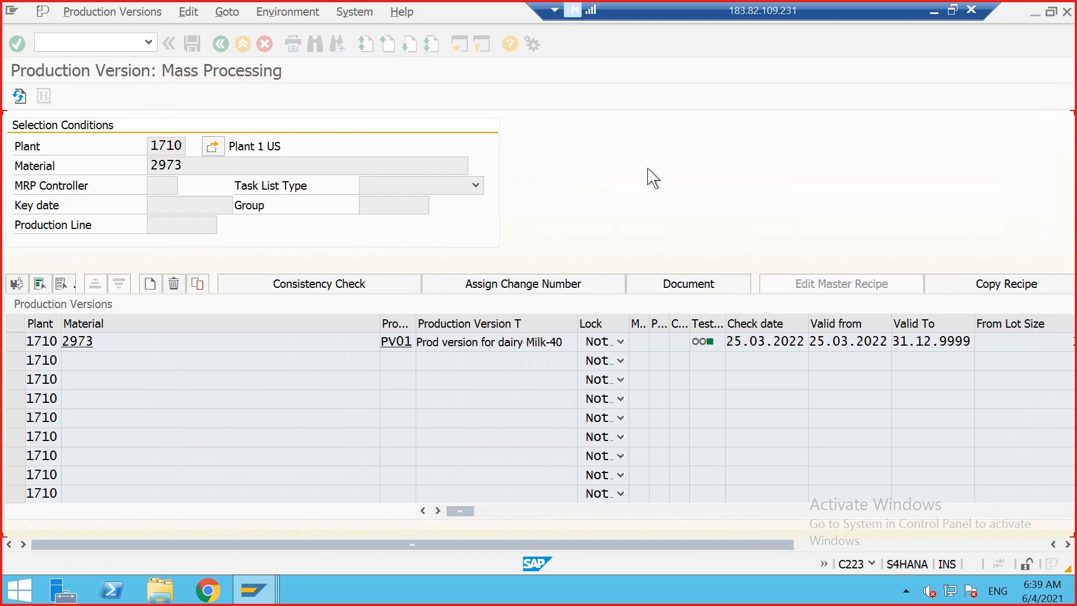
Step: Open material 2973 for change with the Work Scheduling view selected for plant 1710 and storage location 171A
click(84, 40)
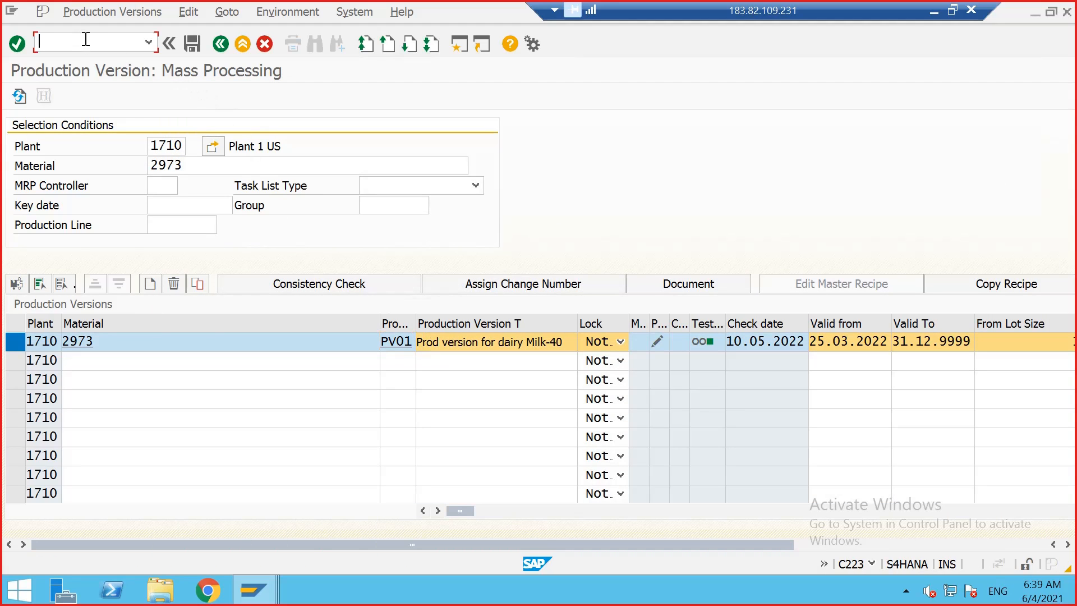
text(/NMM02)
key(Return)
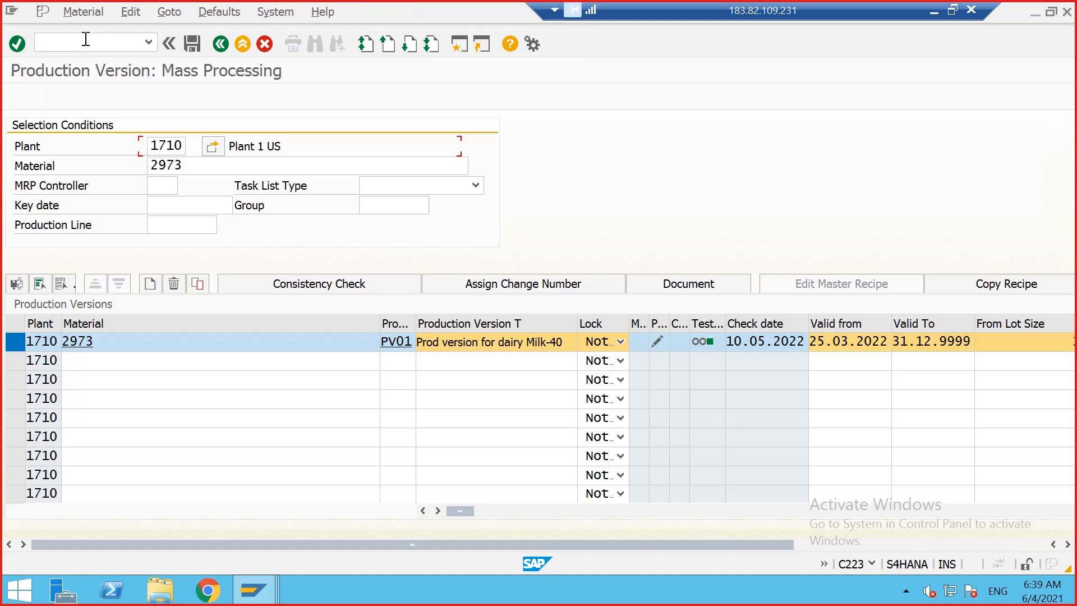
key(Return)
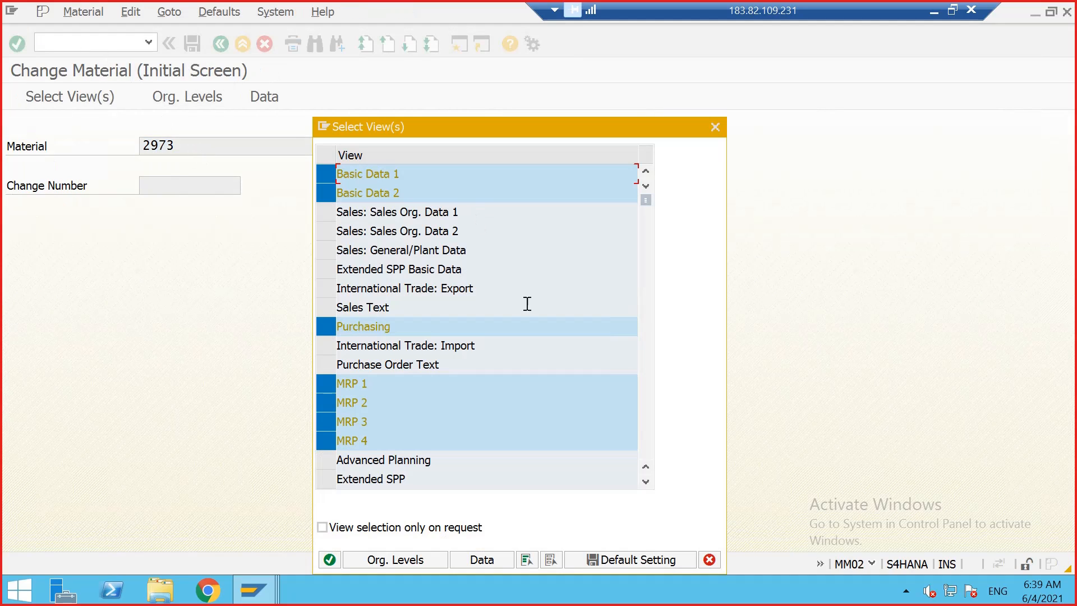
scroll(527, 313, down, 2)
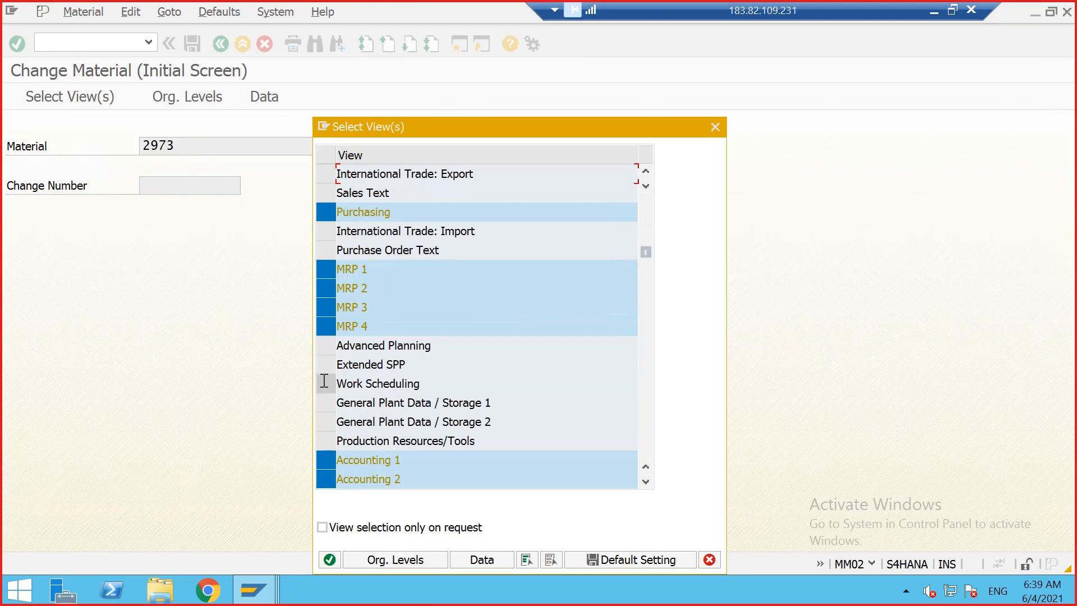
click(326, 384)
click(329, 559)
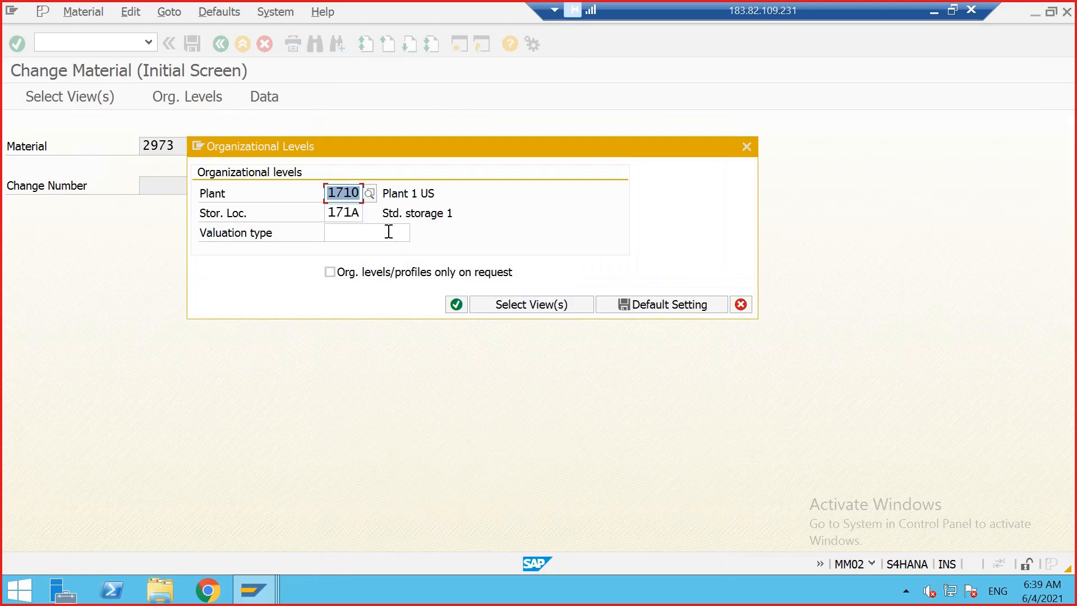
click(455, 305)
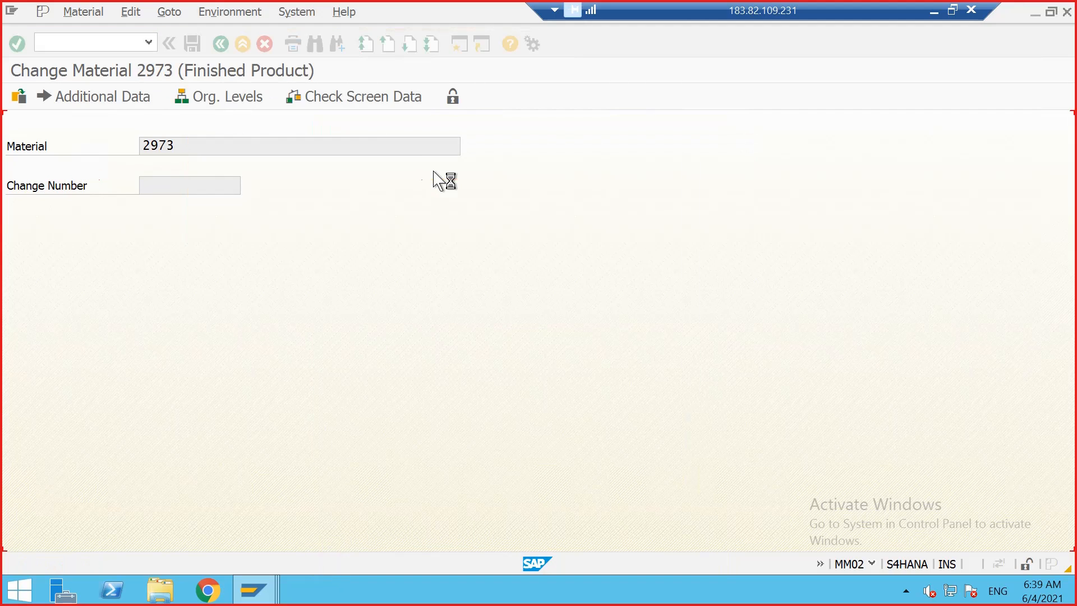
Step: Go to the Work Scheduling view, set the production scheduling profile to 000001 and save the material
click(687, 125)
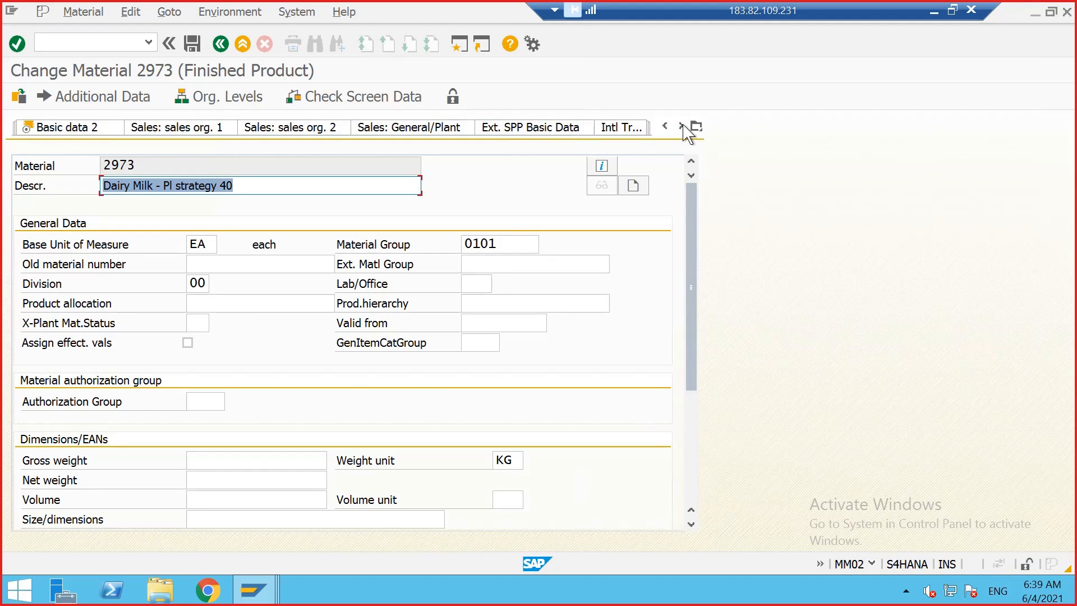
click(685, 126)
click(685, 126)
click(684, 127)
click(682, 125)
click(681, 126)
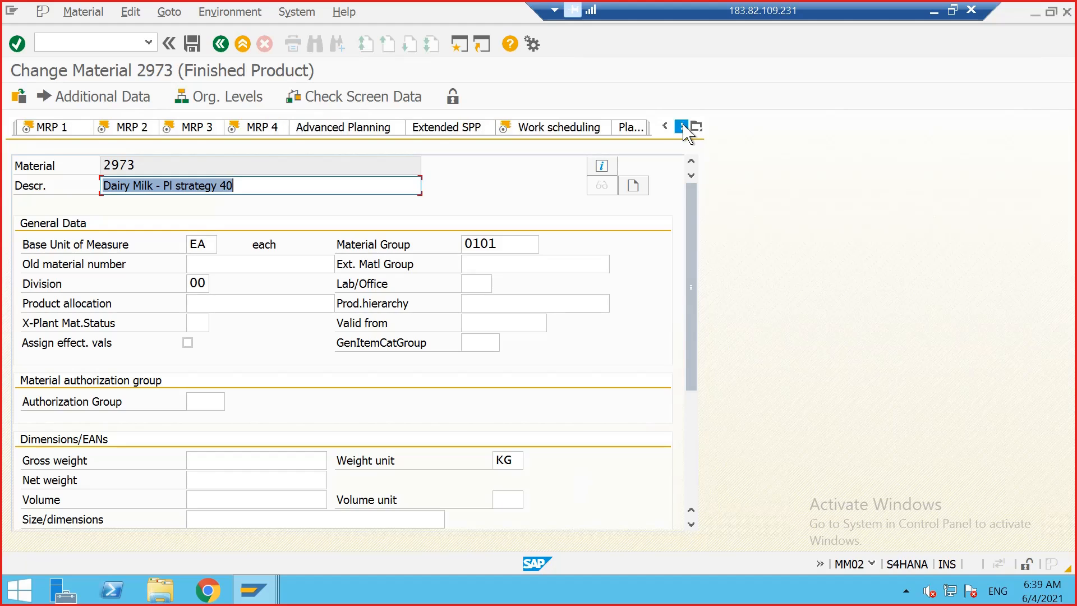
click(682, 125)
click(486, 129)
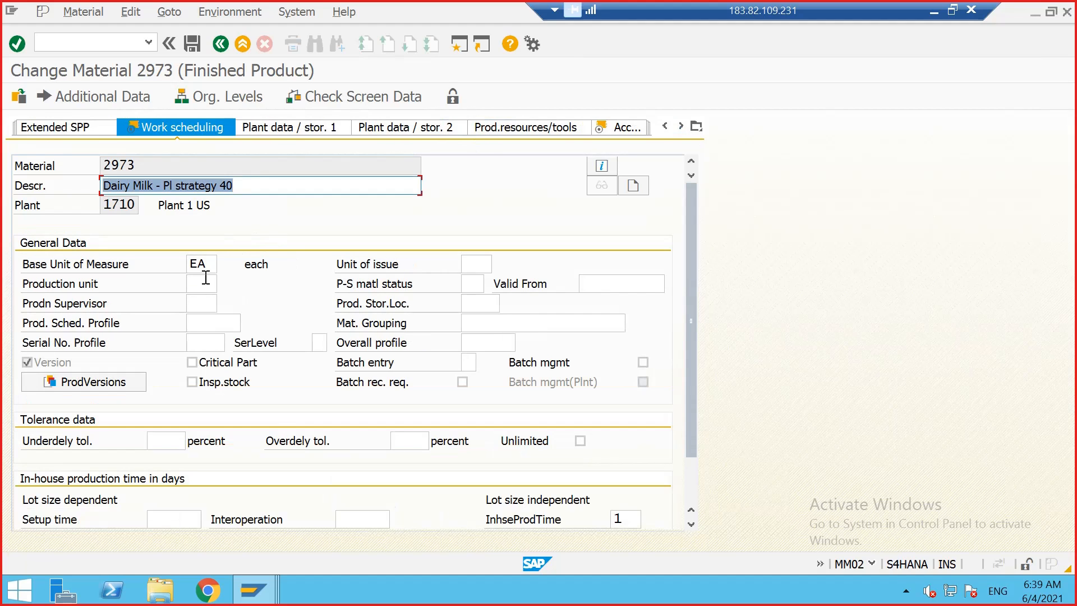
click(197, 322)
click(246, 325)
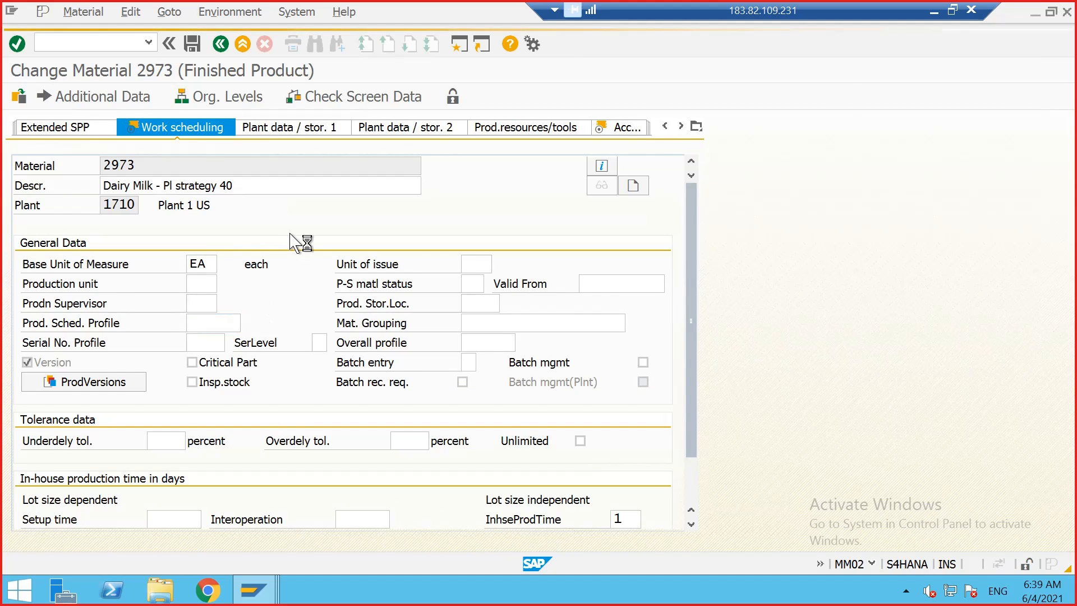
double_click(213, 199)
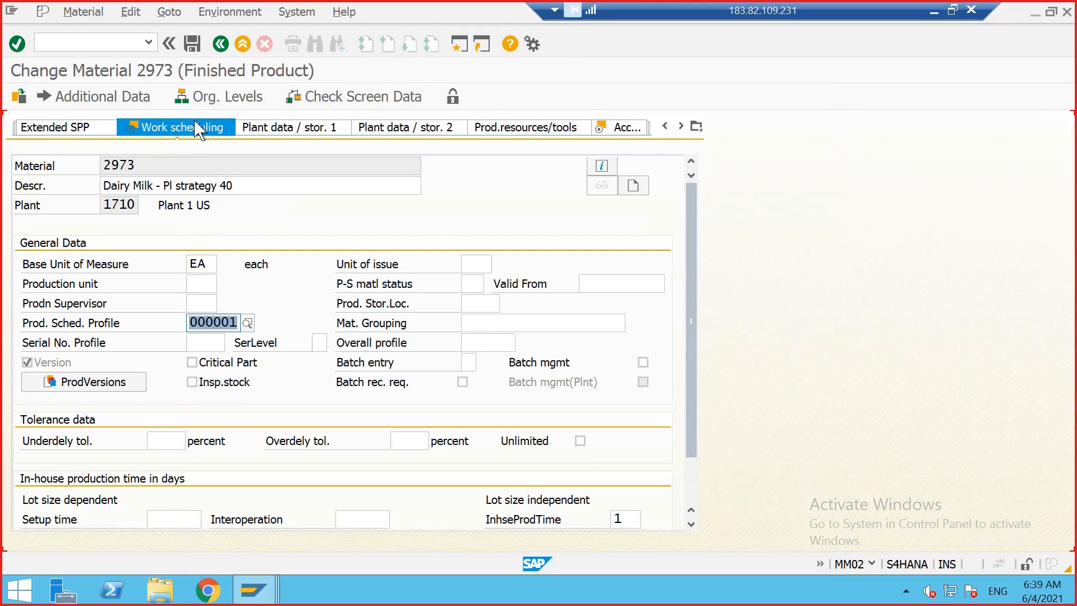
click(193, 44)
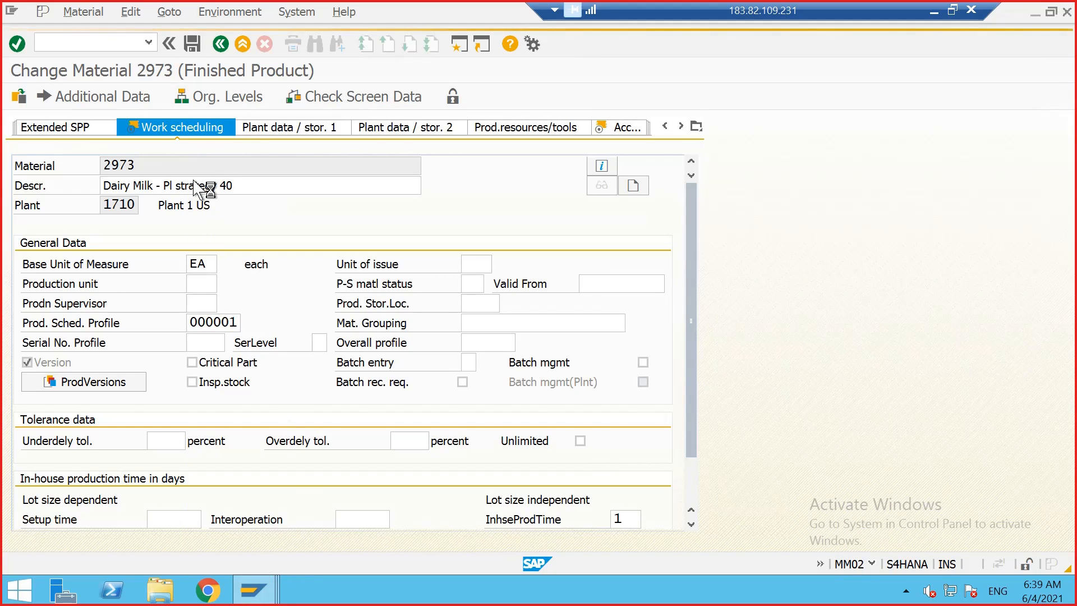
Step: Switch back to the stock/requirements list and refresh it
click(254, 590)
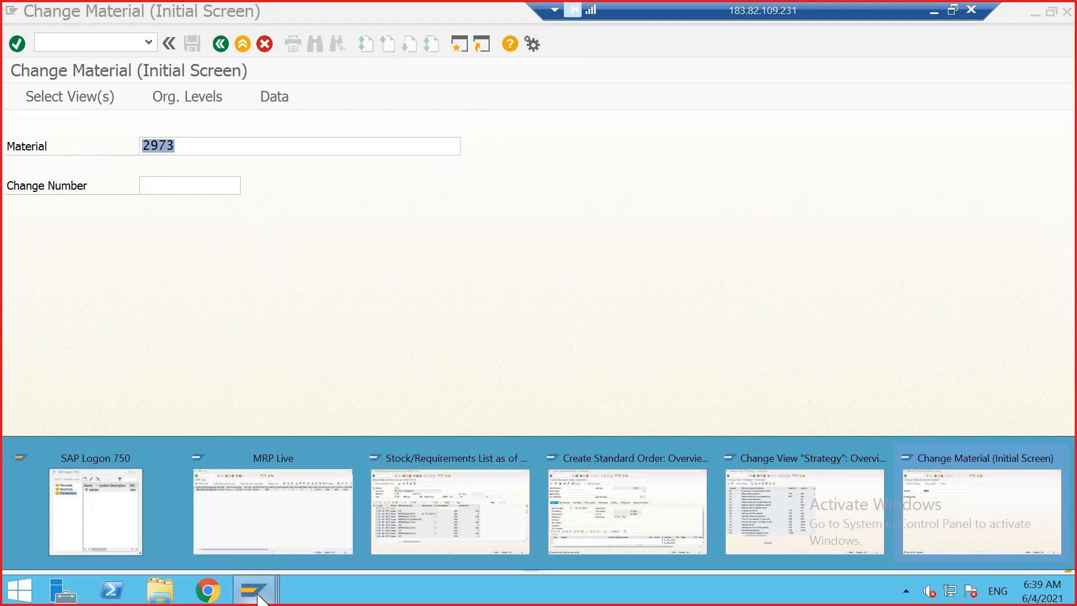
click(447, 512)
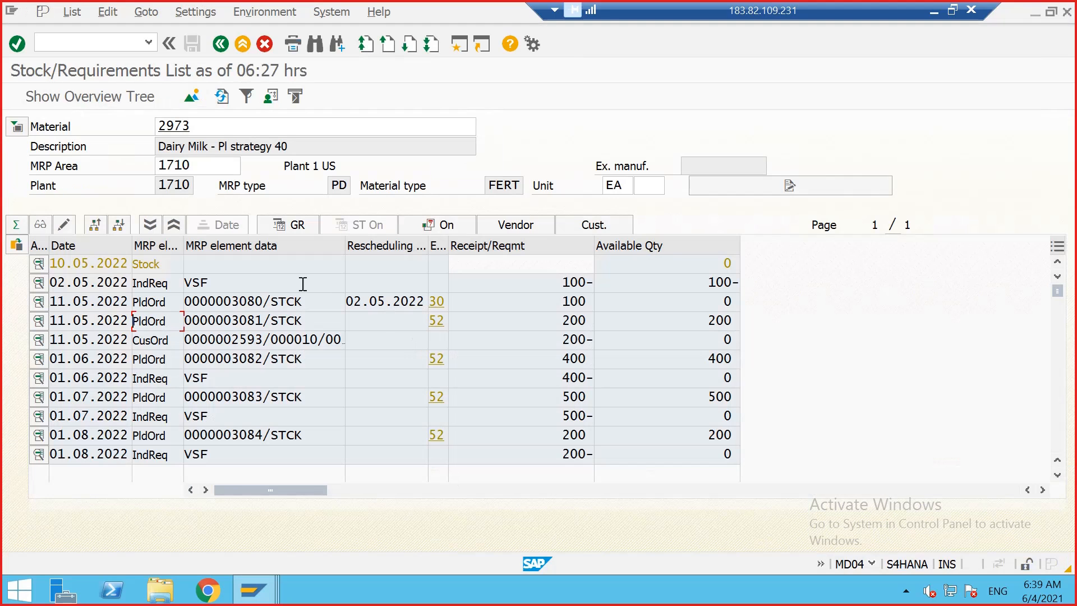
click(222, 96)
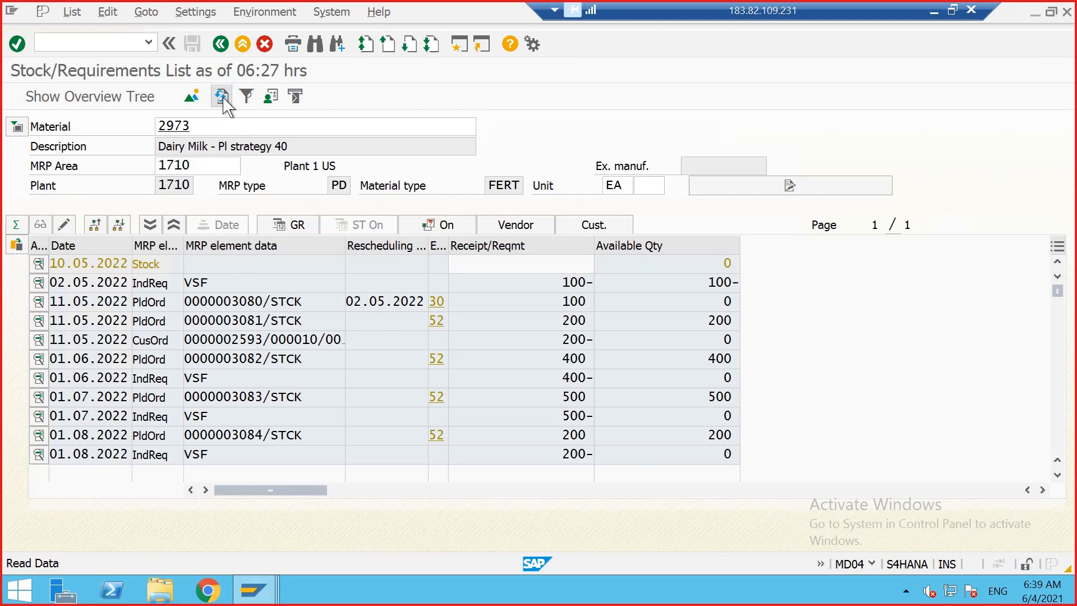
Step: Retry converting planned order 3081 into a production order and open the error message's long text
double_click(224, 320)
click(217, 426)
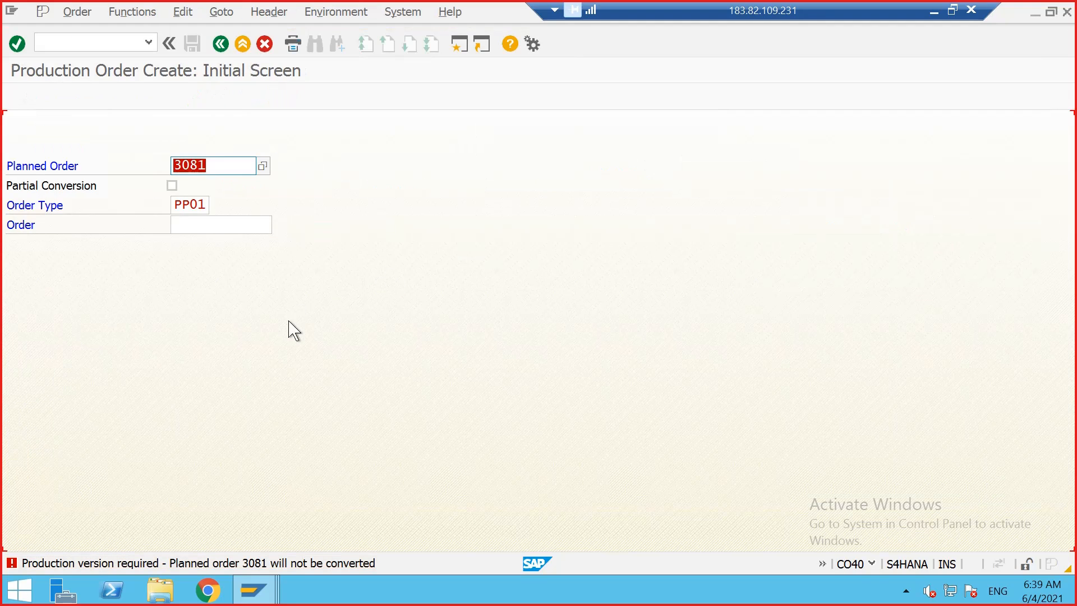
double_click(234, 565)
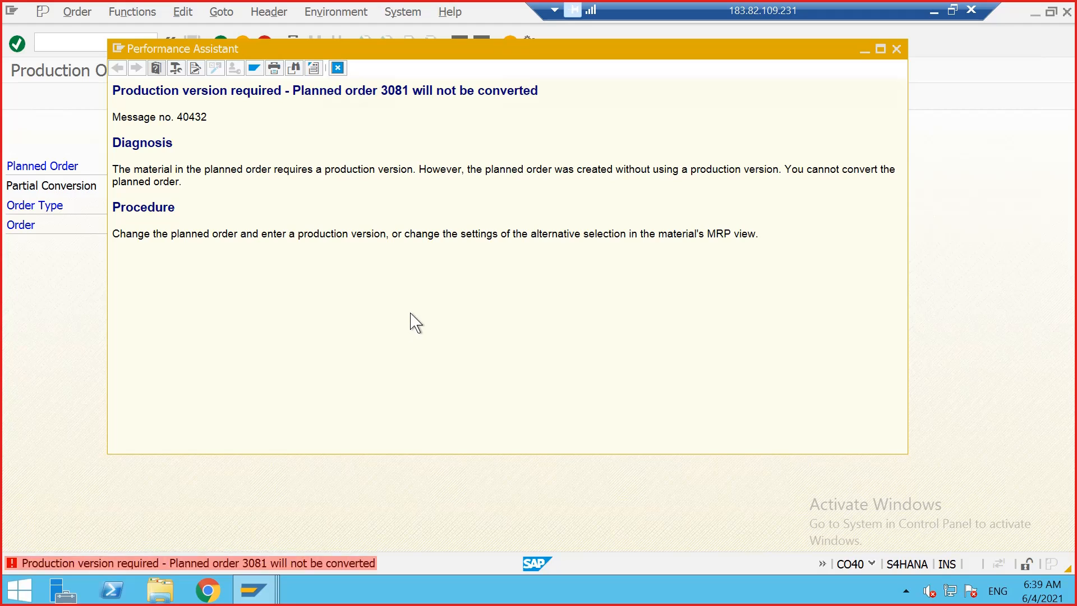
Step: Close the message long text and return to the stock/requirements list for material 2973
click(898, 49)
mouse_move(268, 578)
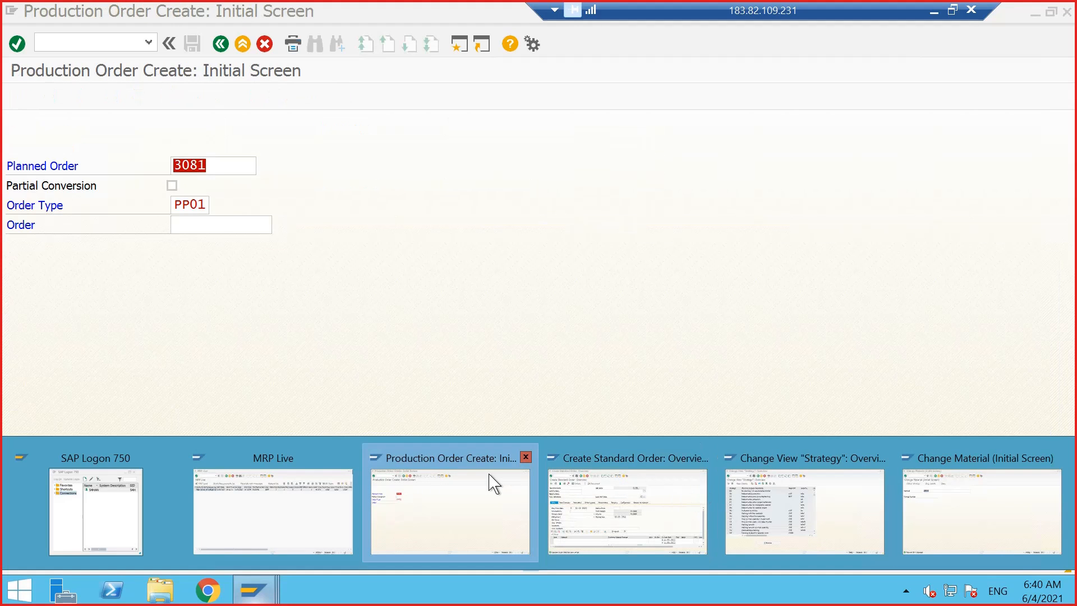
click(490, 480)
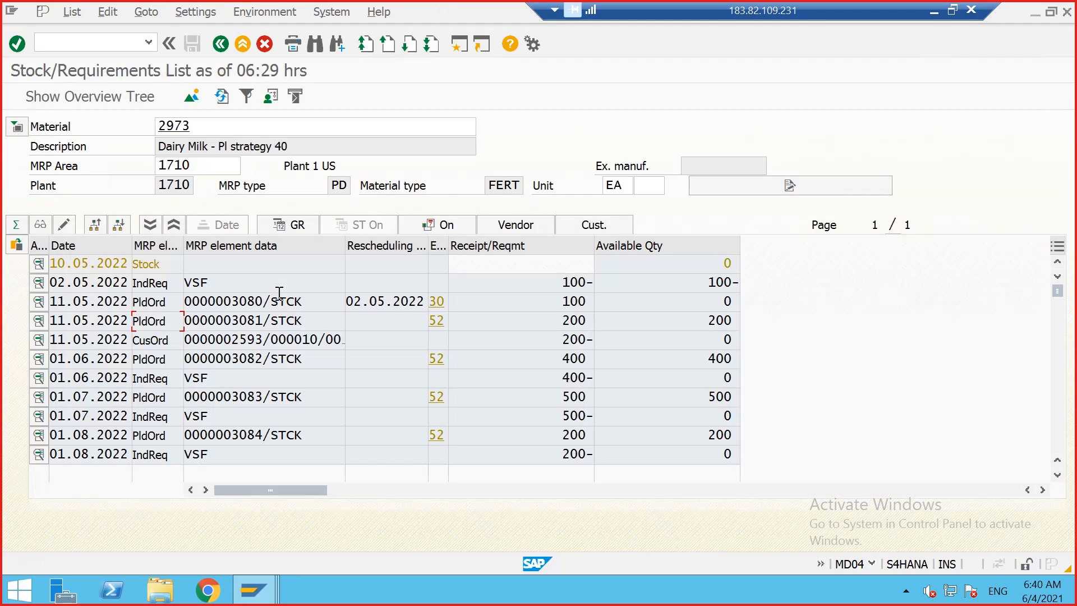
Step: Open production version mass processing (C223) for material 2973 in plant 1710 and list its production versions
mouse_move(283, 597)
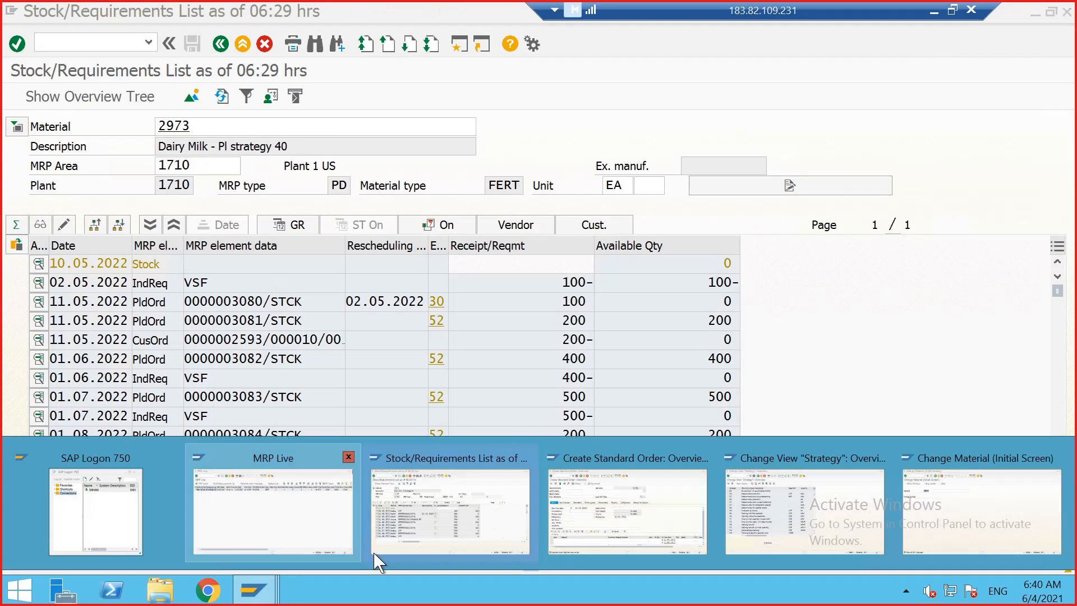
click(981, 502)
click(69, 42)
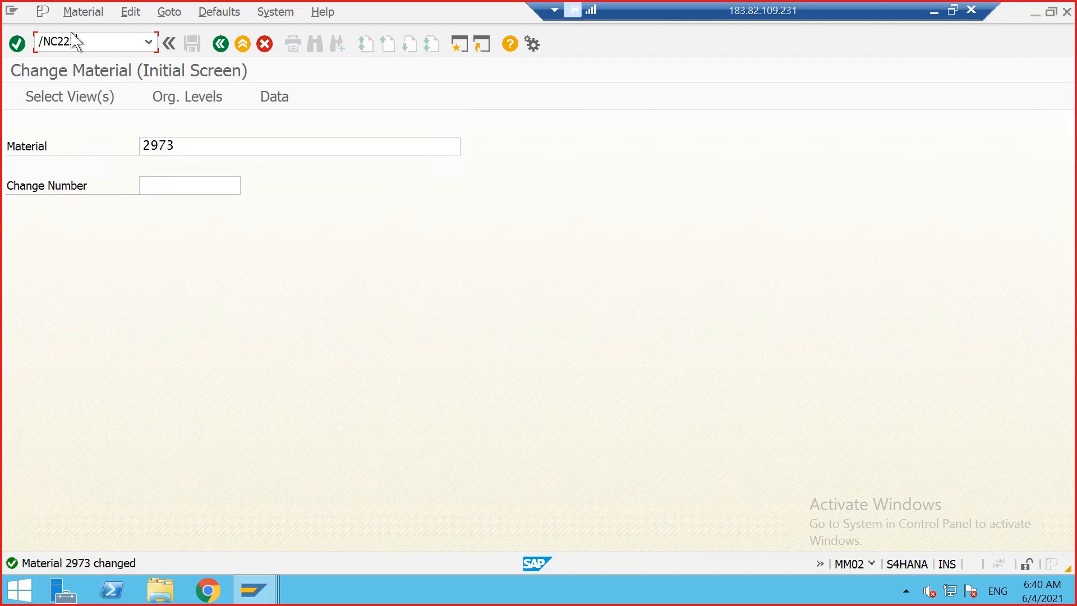
key(Return)
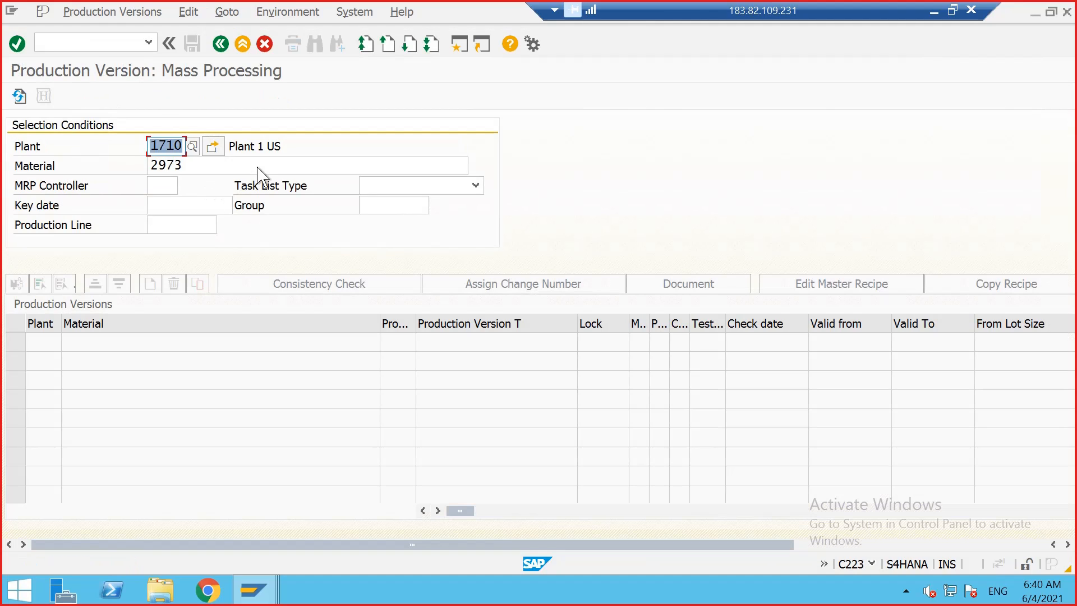
key(Return)
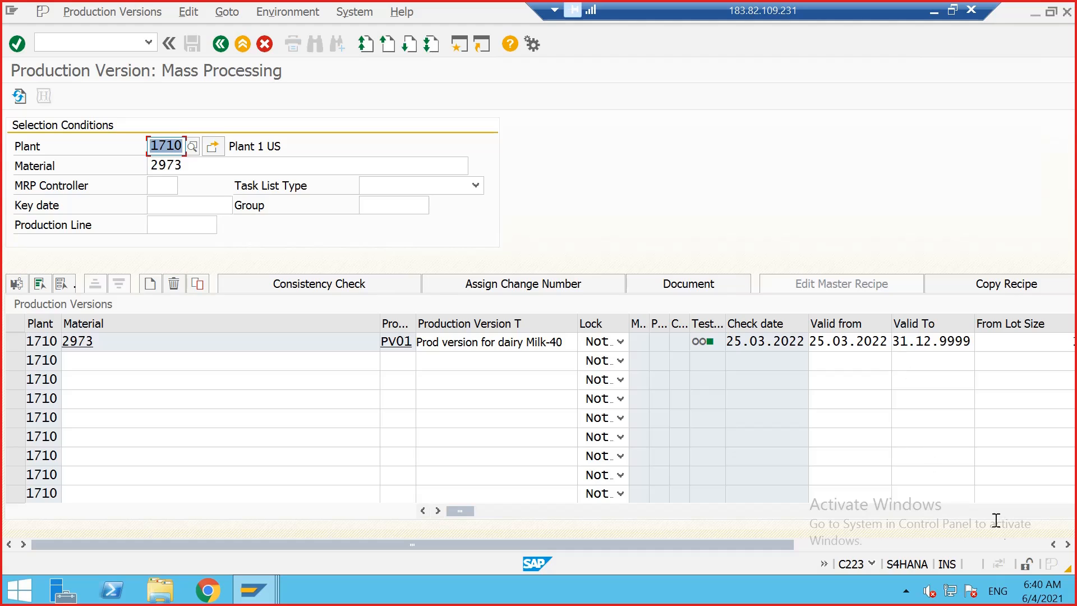
Step: Set the From Lot Size of production version PV01 to 1 and leave the transaction
drag(722, 544, 967, 542)
click(769, 342)
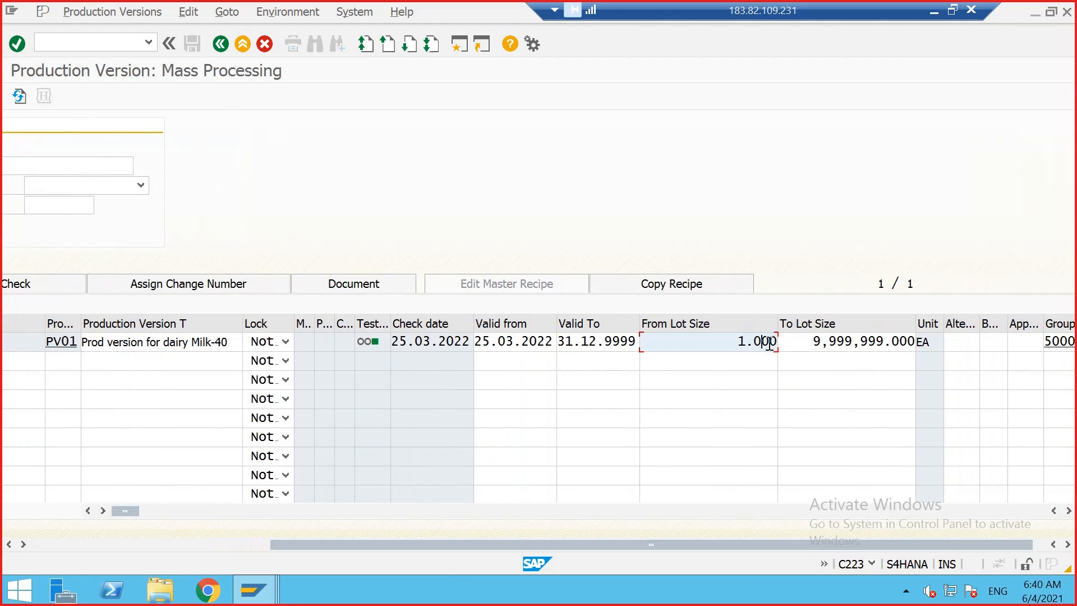
drag(761, 544, 880, 463)
double_click(747, 342)
text(1)
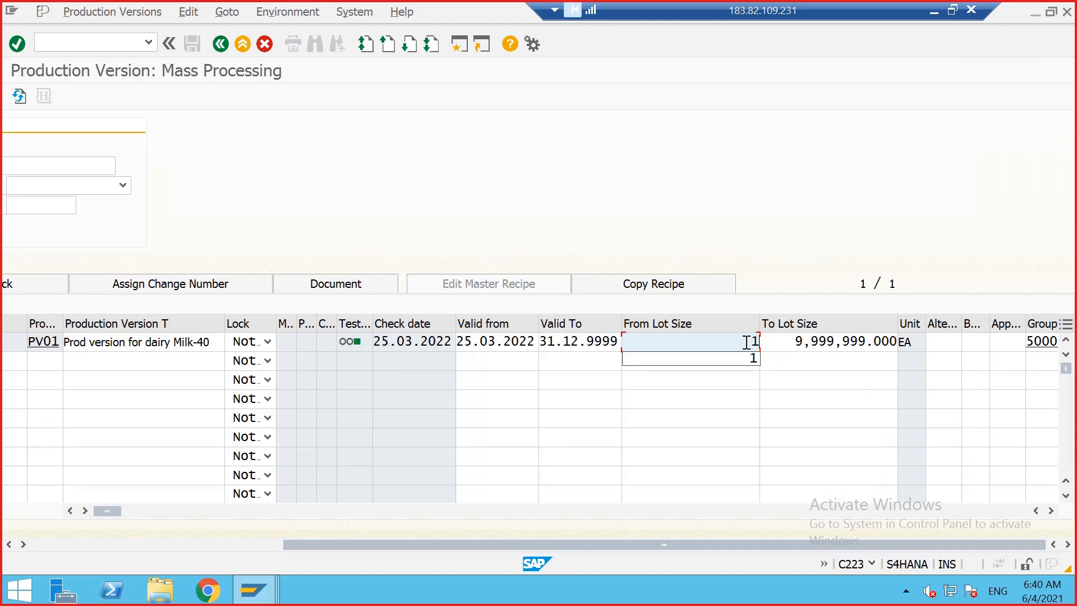
key(Return)
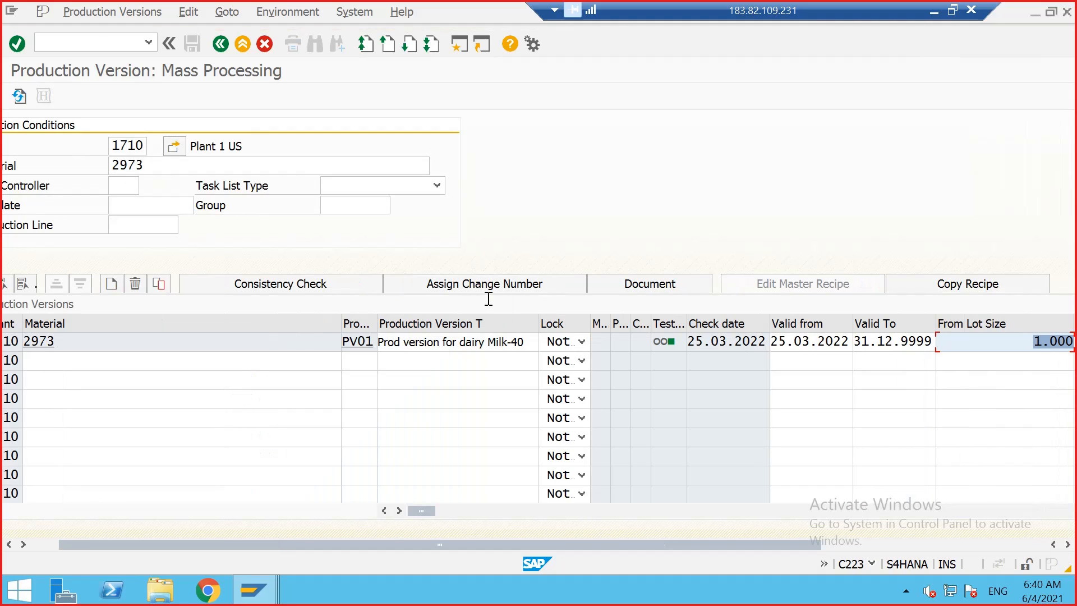
click(218, 47)
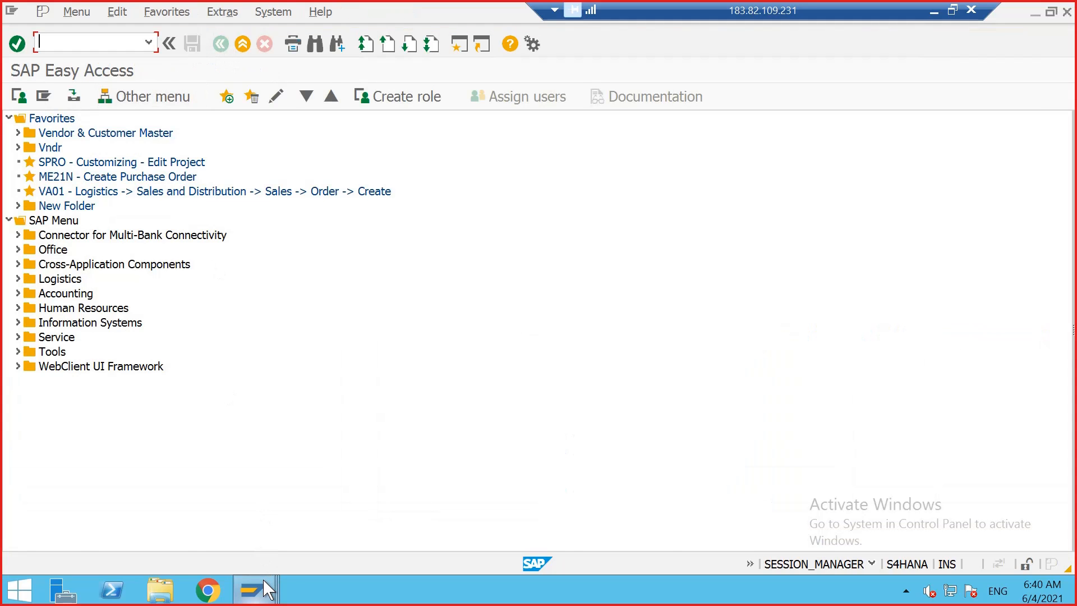
Step: Return to the stock/requirements list and try converting planned order 3083 into a production order
mouse_move(264, 580)
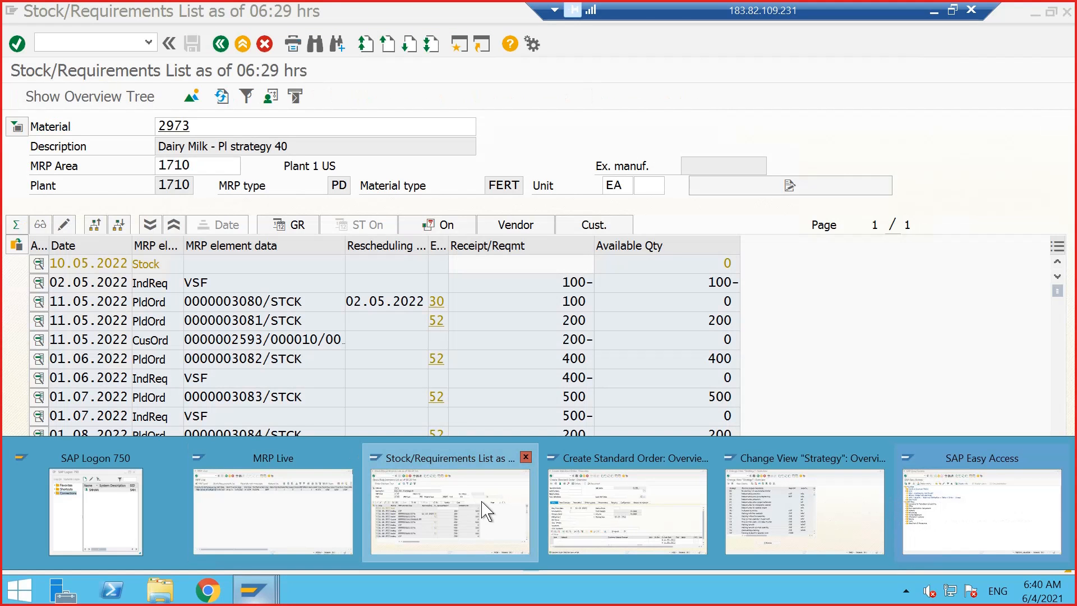
click(481, 510)
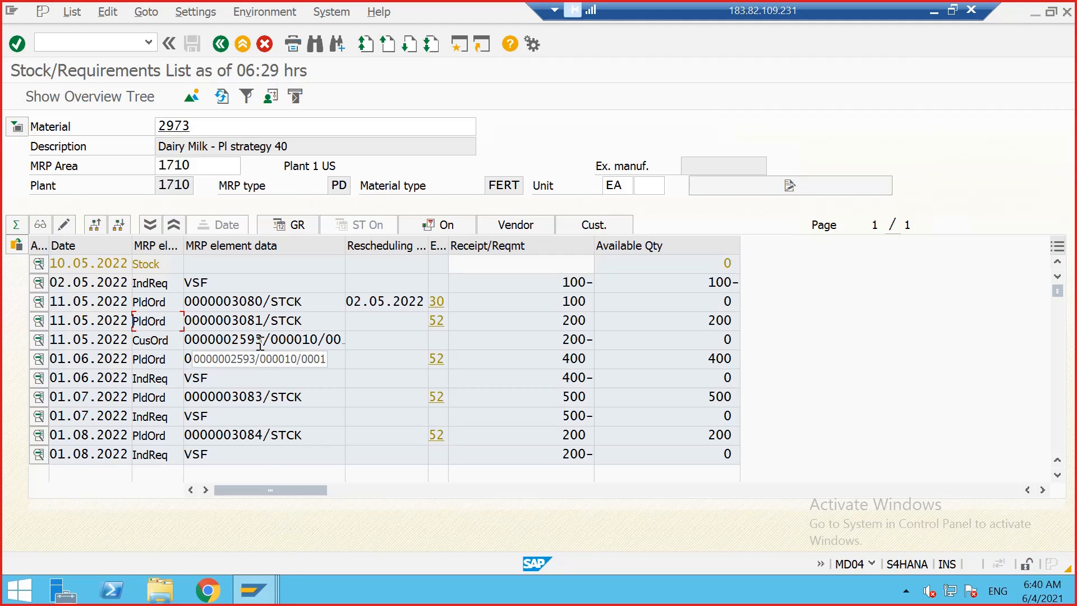
double_click(228, 396)
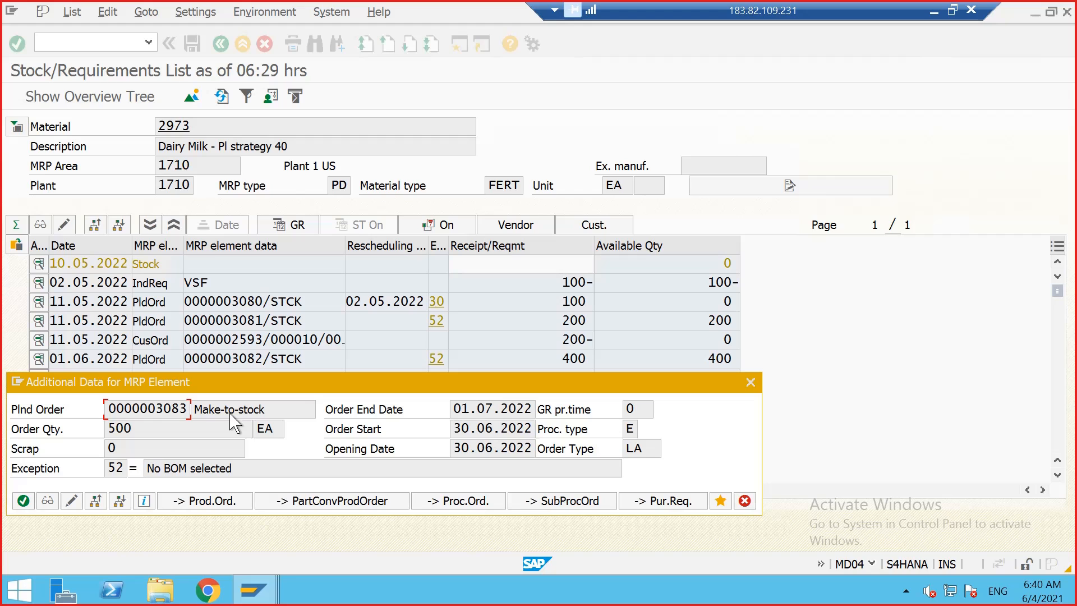
click(216, 500)
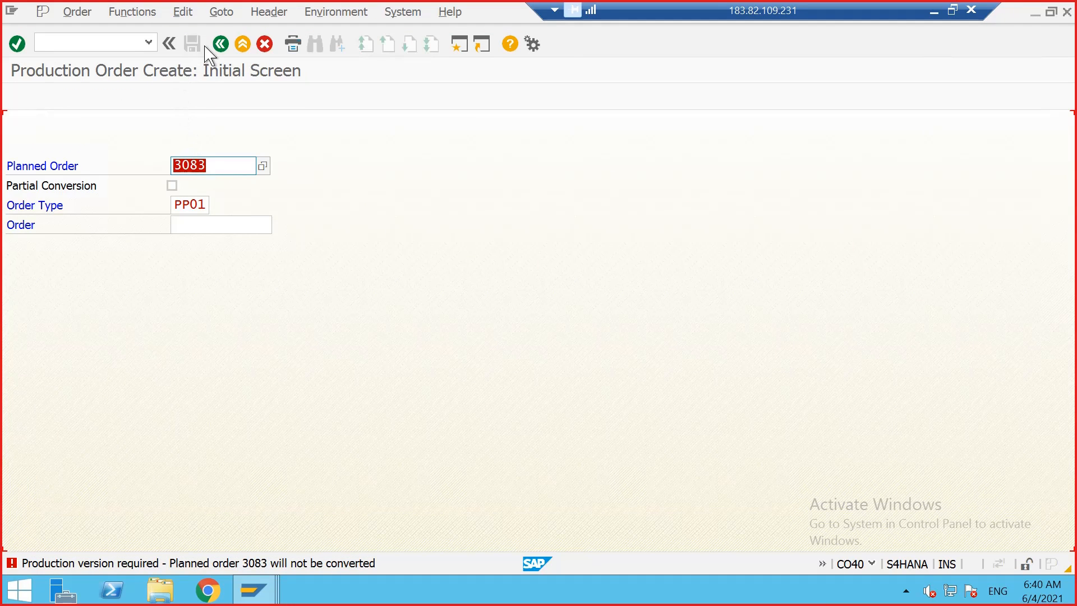
click(219, 45)
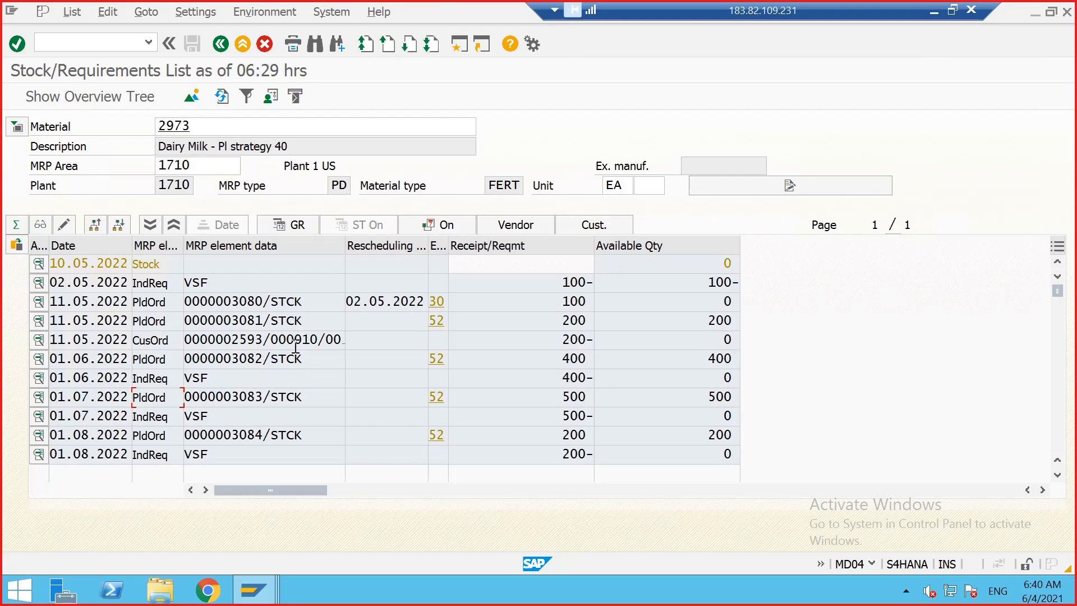
Step: Refresh the stock/requirements list for material 2973
click(222, 96)
click(243, 337)
drag(561, 283, 571, 344)
click(581, 327)
Step: Switch to the PowerPoint presentation and page through the consumption mode slides in slide show
click(948, 11)
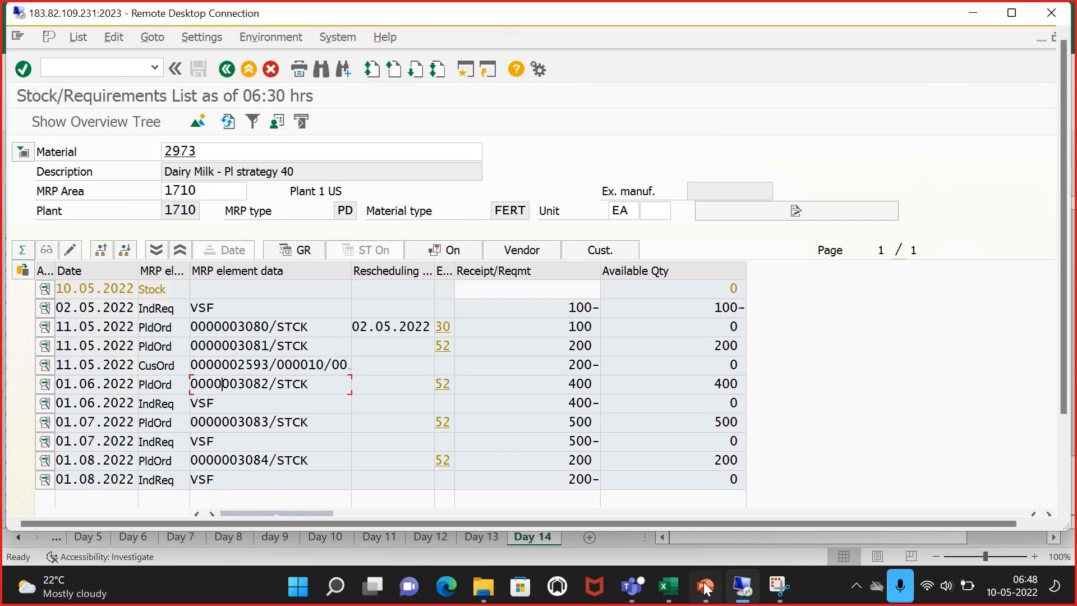
click(706, 588)
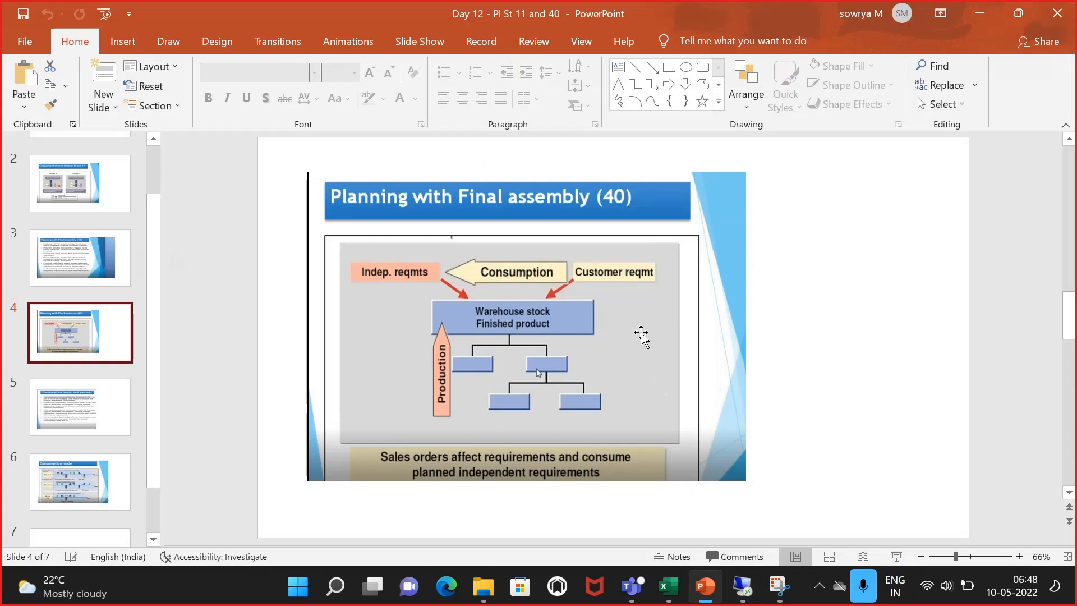
click(896, 557)
click(673, 282)
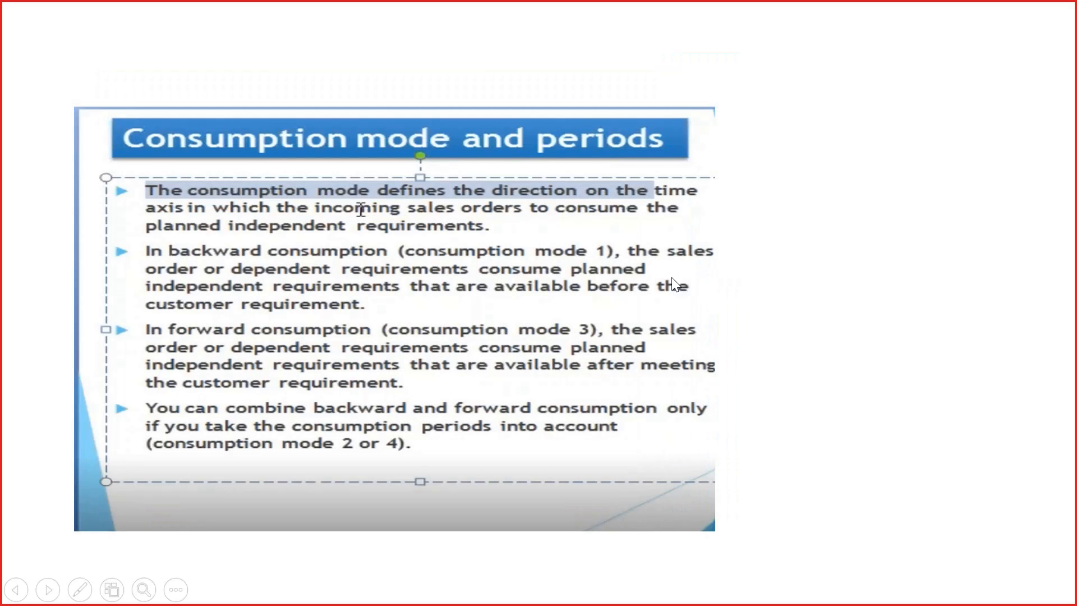
click(674, 283)
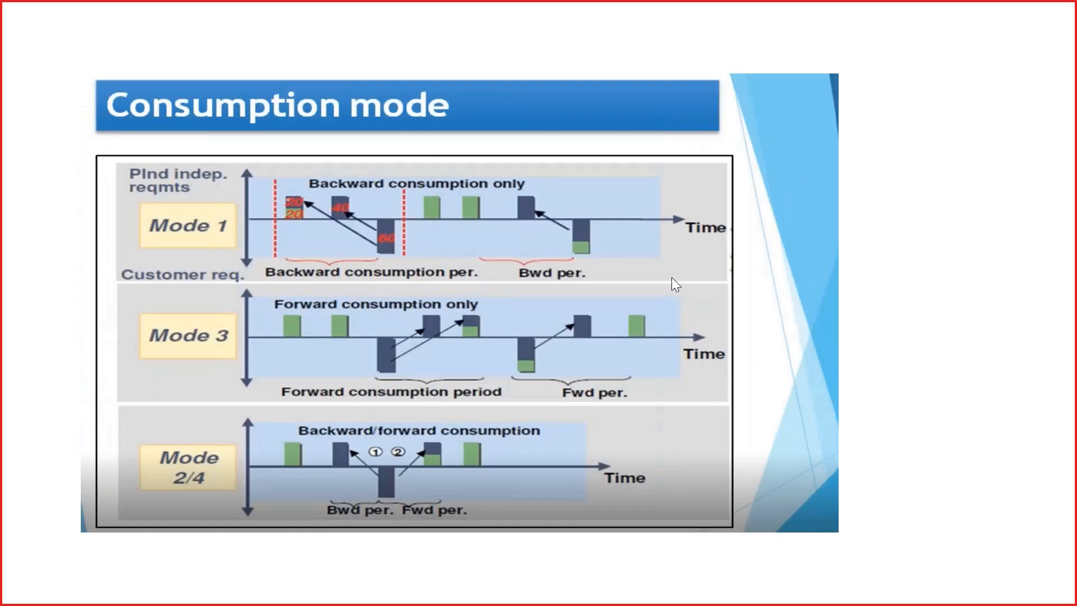
key(Left)
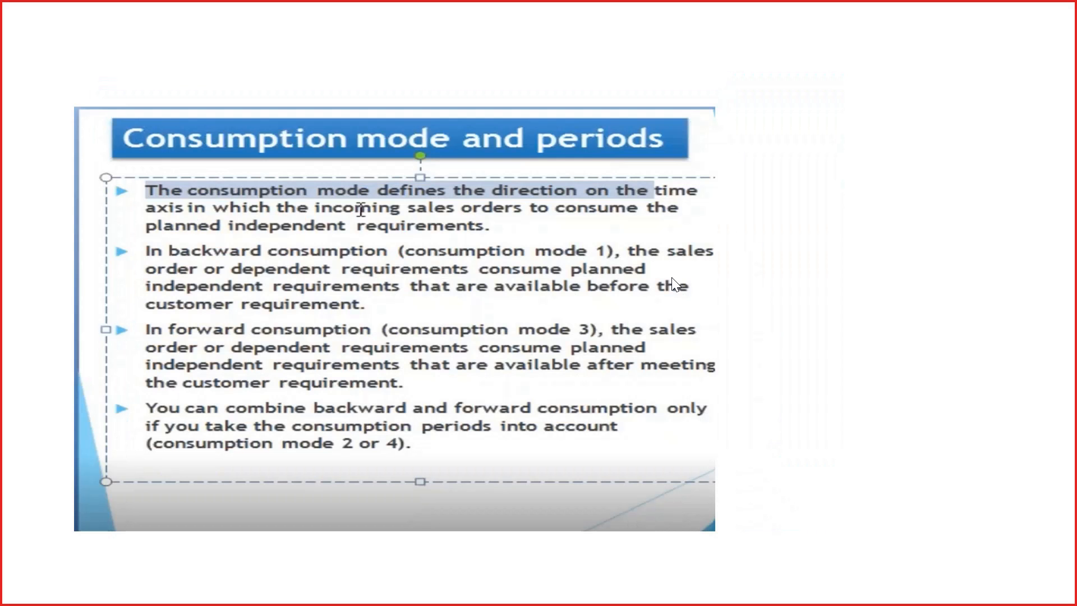
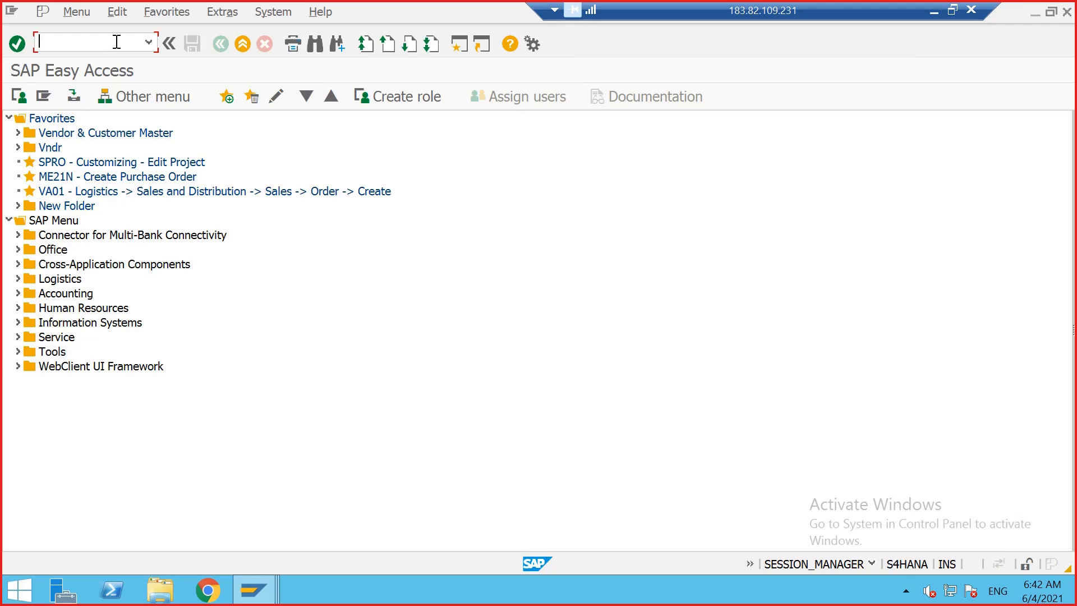
Step: Open material 2973 in MM02 for plant 1710 and storage location 171A, adding the Work Scheduling view to the selected views
text(02)
key(Return)
key(Return)
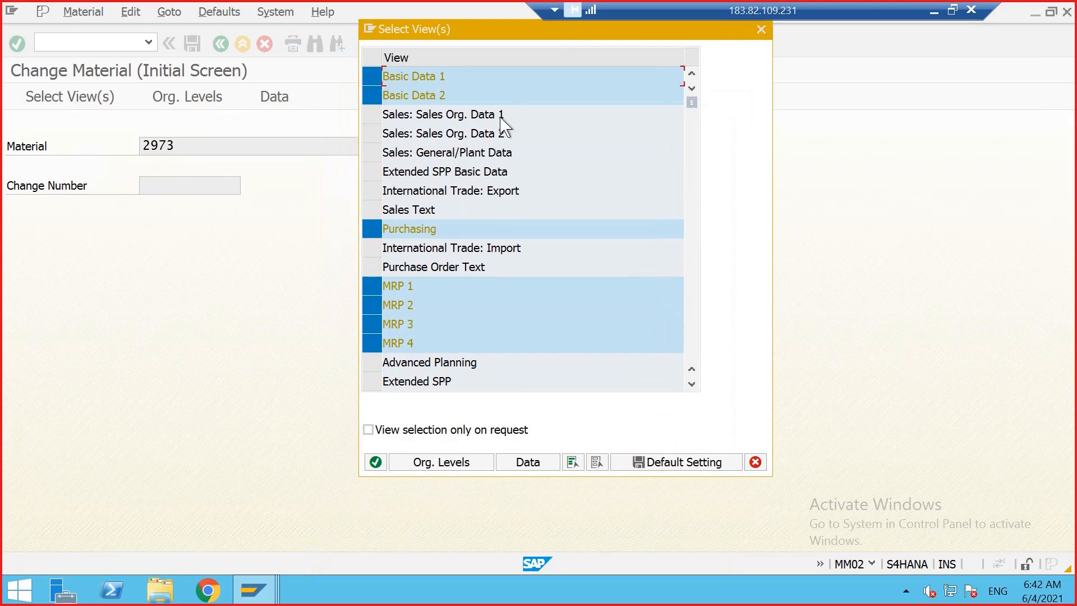
scroll(435, 303, down, 1)
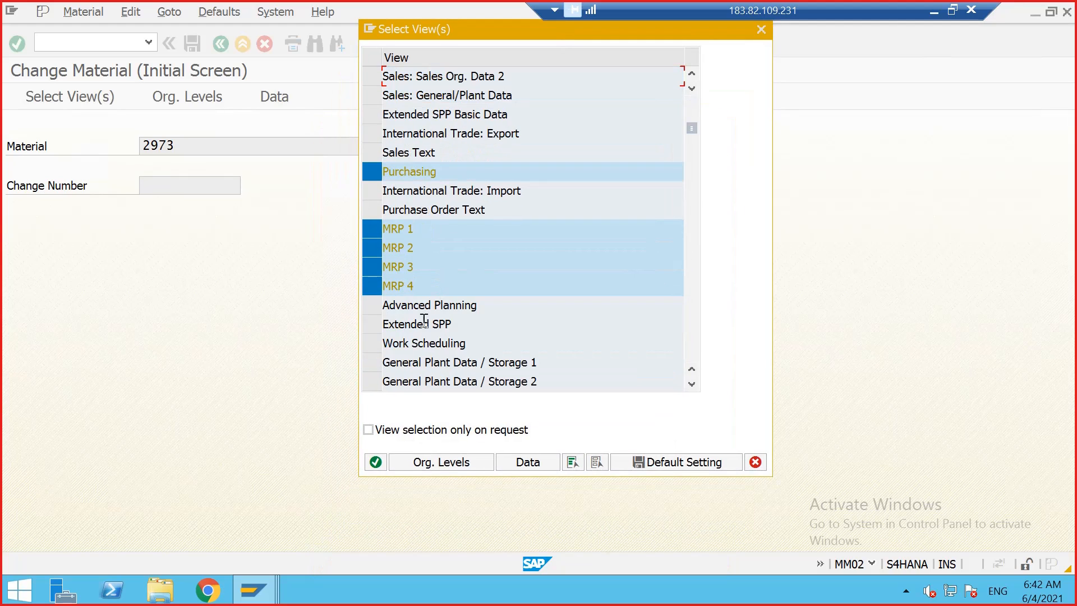
click(372, 343)
click(376, 461)
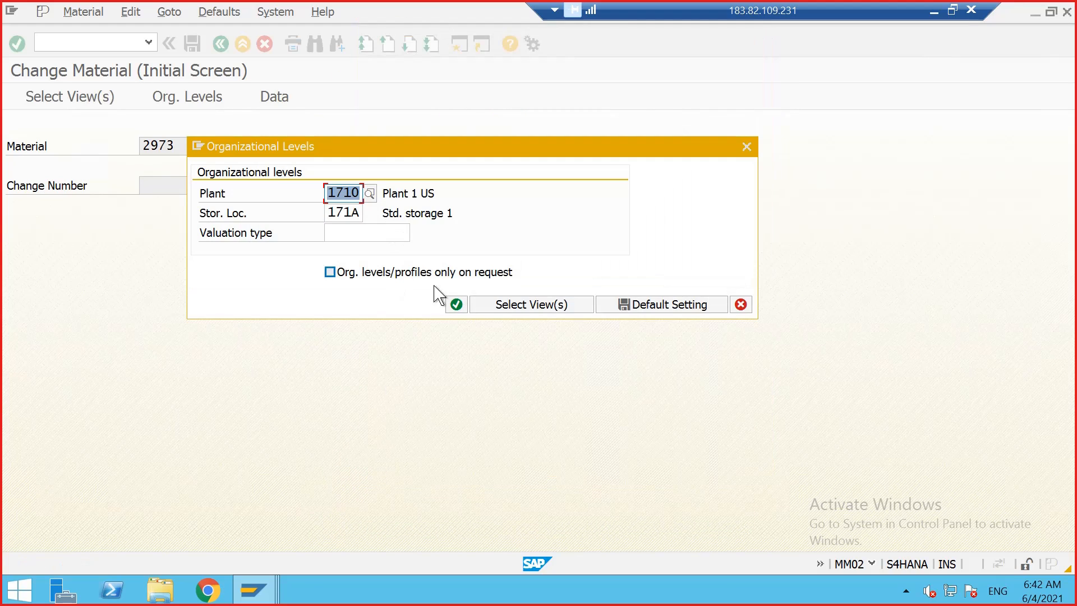
click(456, 305)
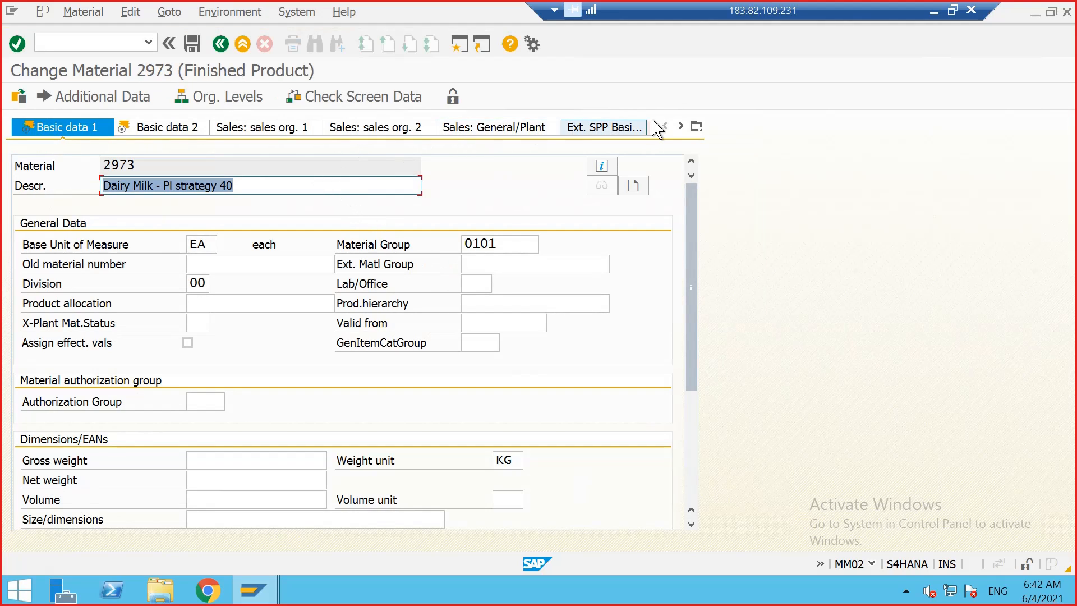
Step: Scroll through the material's view tabs and open the MRP 3 view
click(682, 126)
click(682, 126)
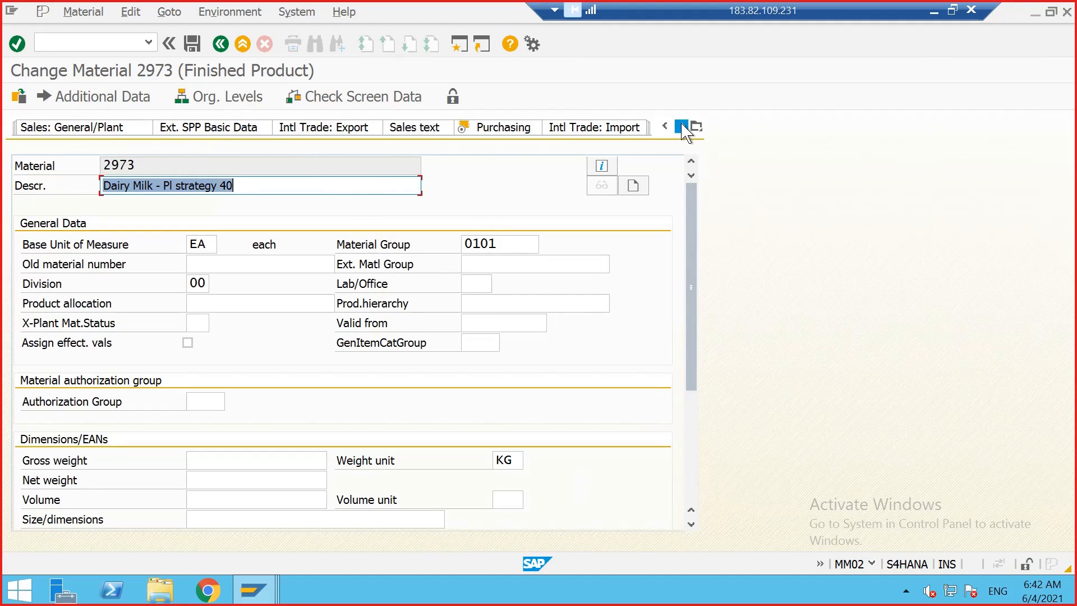
click(683, 125)
click(682, 126)
click(530, 130)
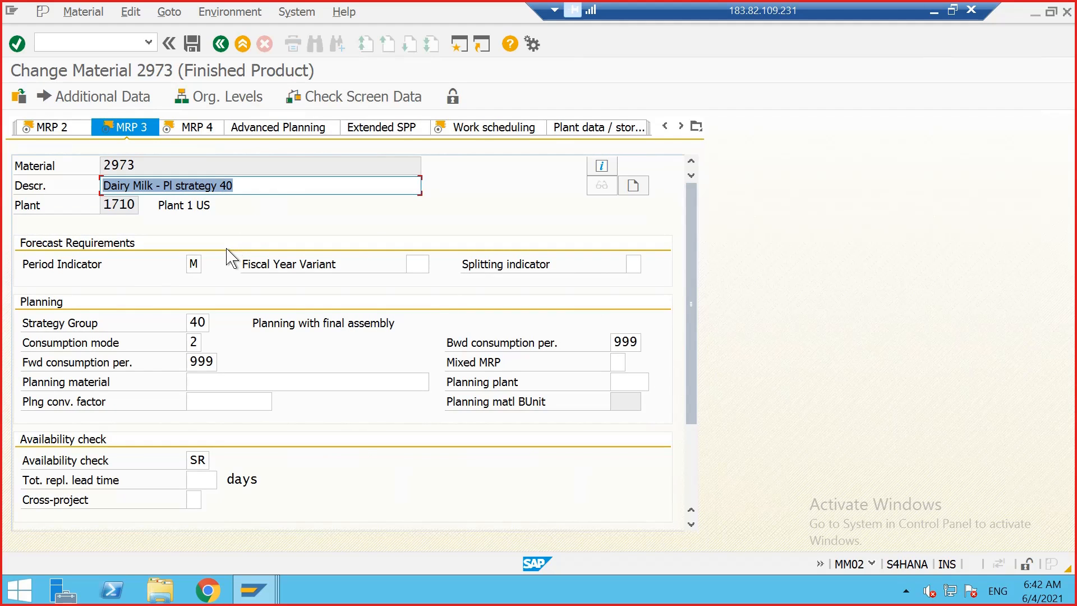
Step: Display the list of available consumption mode options for the Consumption mode field
click(193, 342)
click(205, 342)
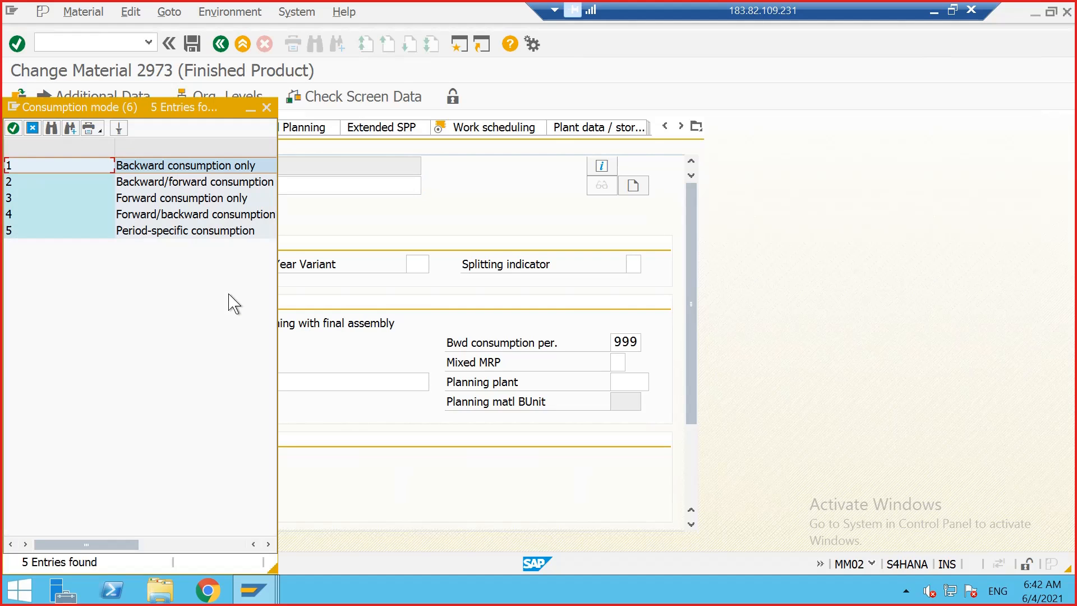
drag(229, 108, 572, 71)
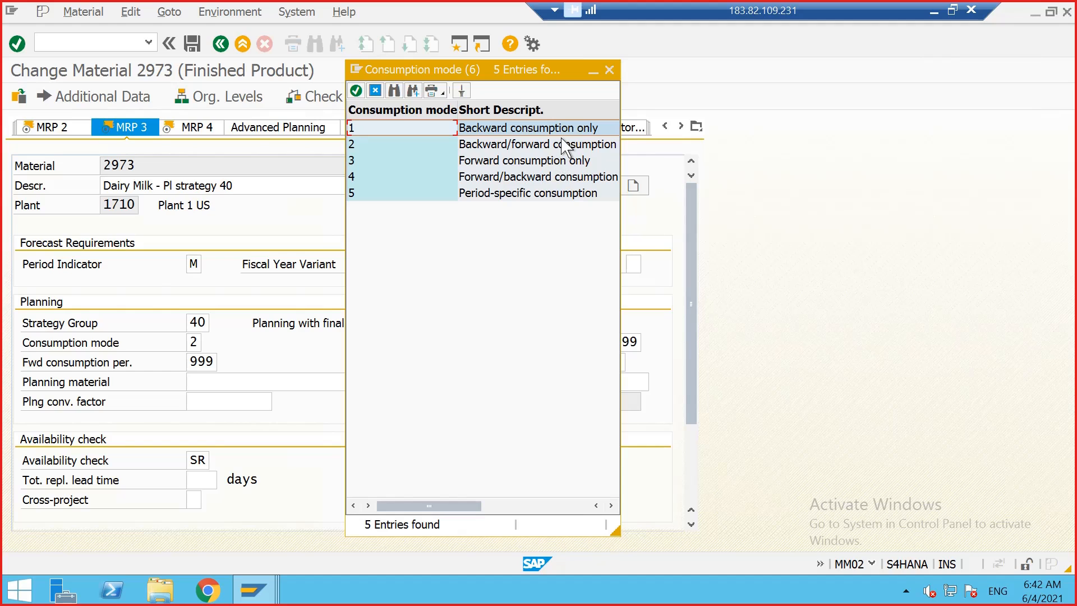
Step: Switch to the Excel workbook and scroll up through the Day 14 sheet's notes
click(952, 10)
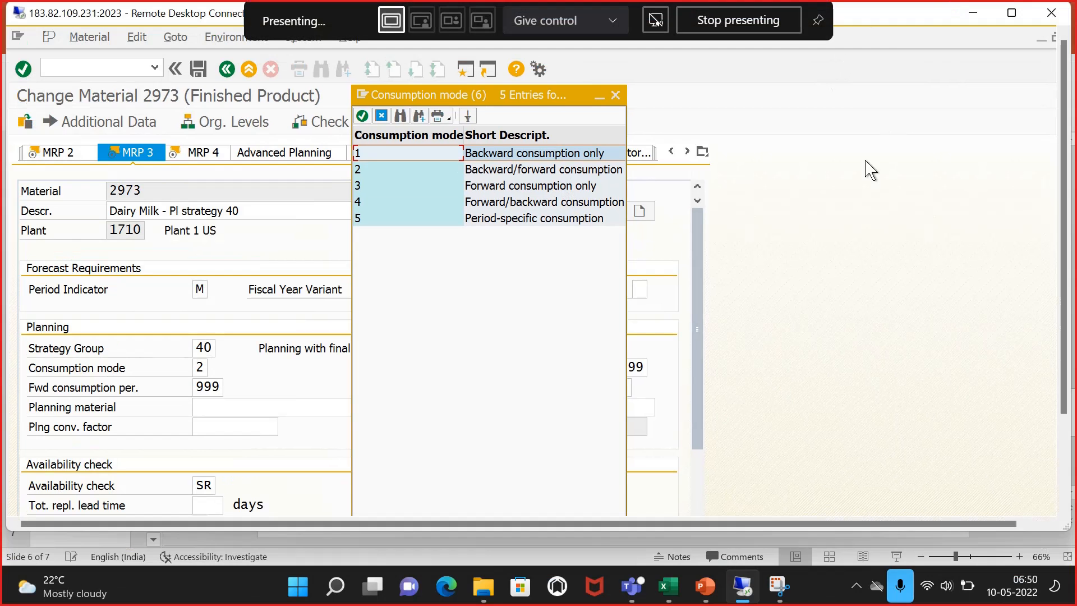
click(668, 586)
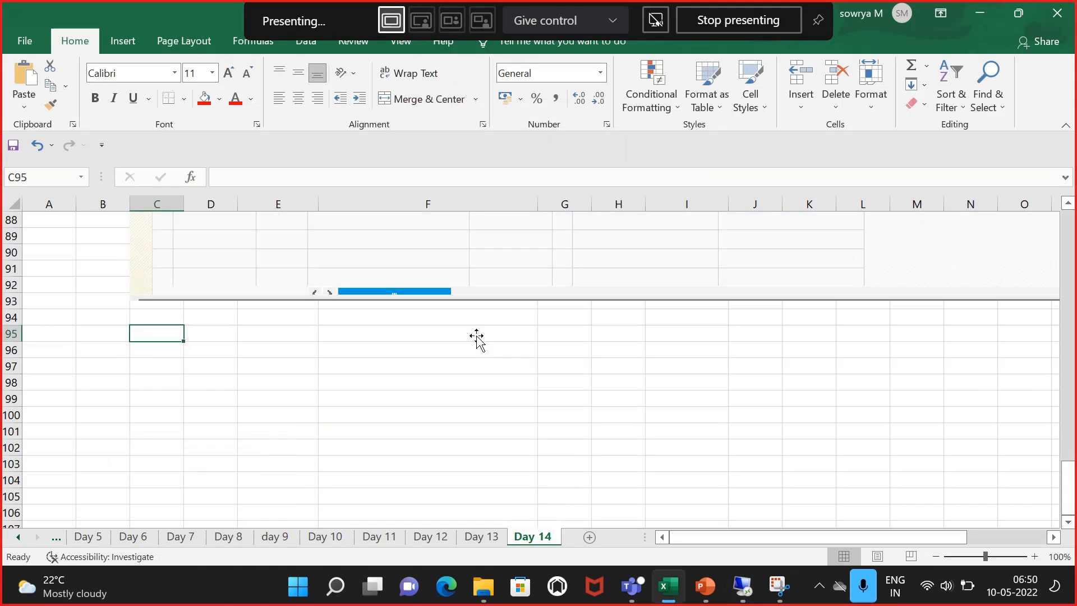
click(170, 396)
scroll(381, 435, up, 11)
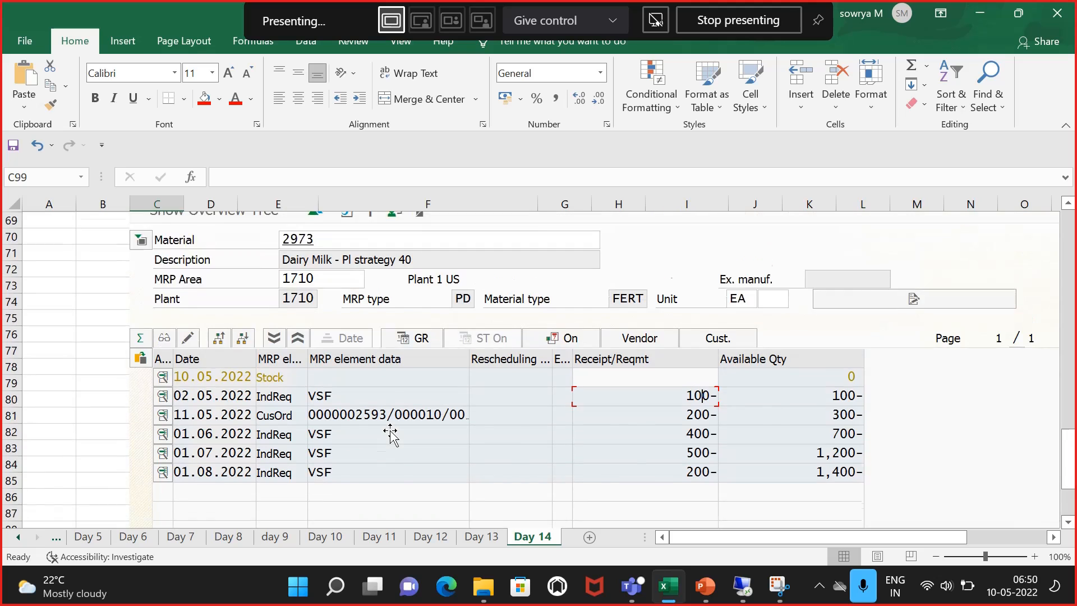
scroll(391, 436, up, 14)
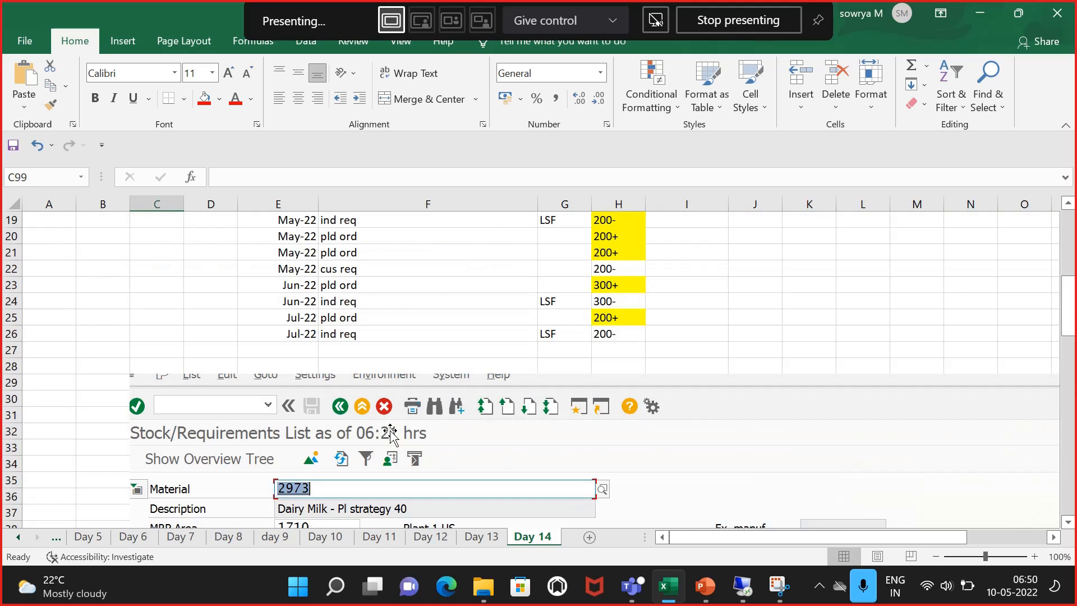
scroll(371, 406, up, 4)
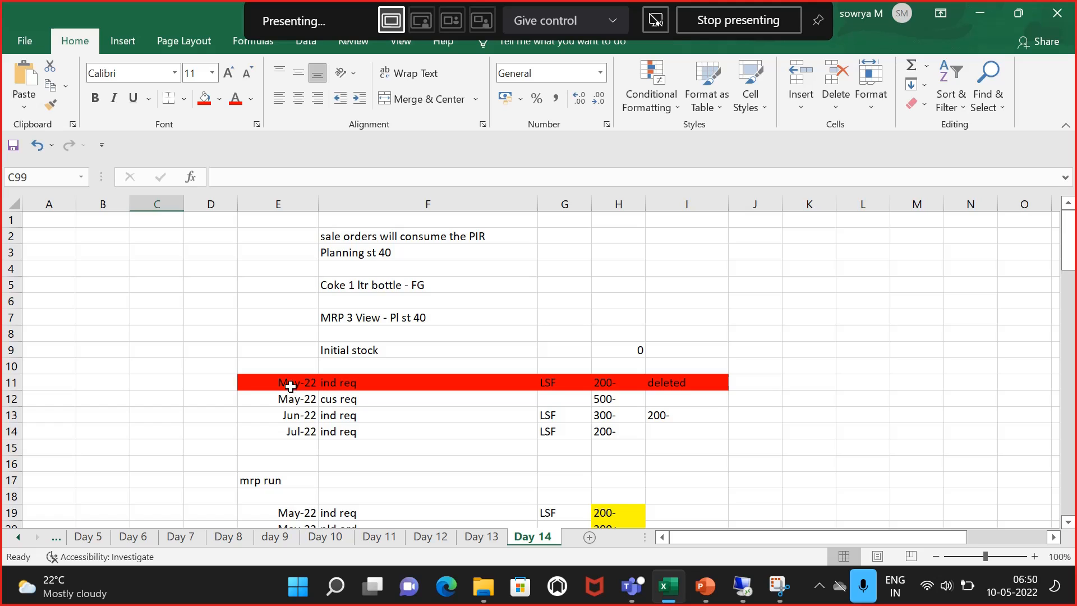
Step: Copy the MRP run block in rows 19 to 26
scroll(336, 413, down, 1)
scroll(341, 413, down, 1)
drag(302, 415, 638, 497)
key(ctrl+c)
scroll(630, 473, down, 7)
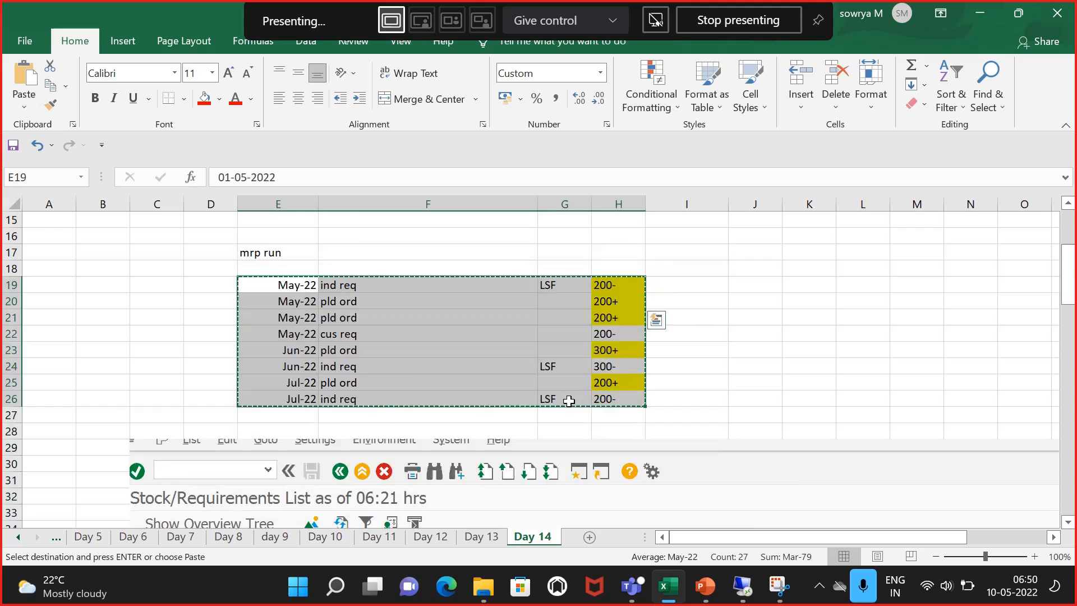
Step: Copy the requirements block in rows 11 to 14 and paste it starting at cell E97
scroll(415, 314, up, 10)
click(371, 431)
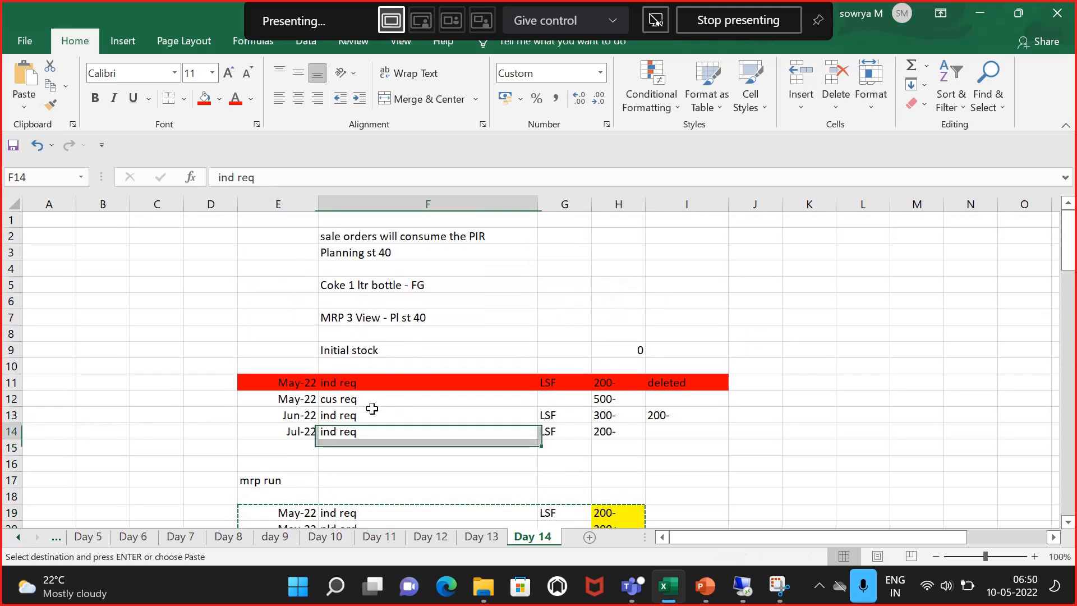
drag(297, 379, 679, 430)
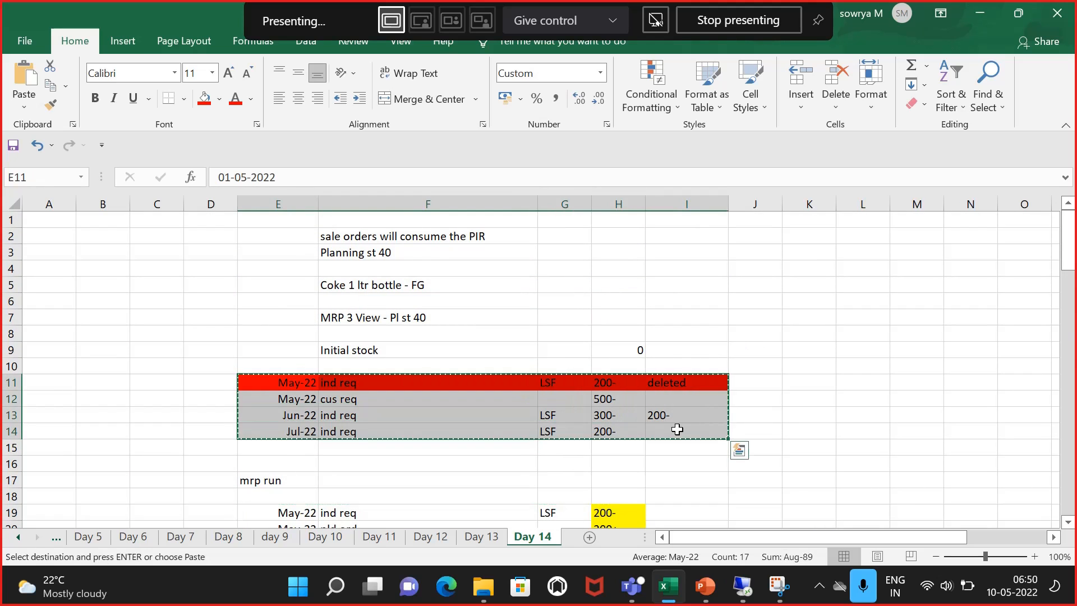
scroll(518, 336, down, 7)
scroll(519, 335, down, 20)
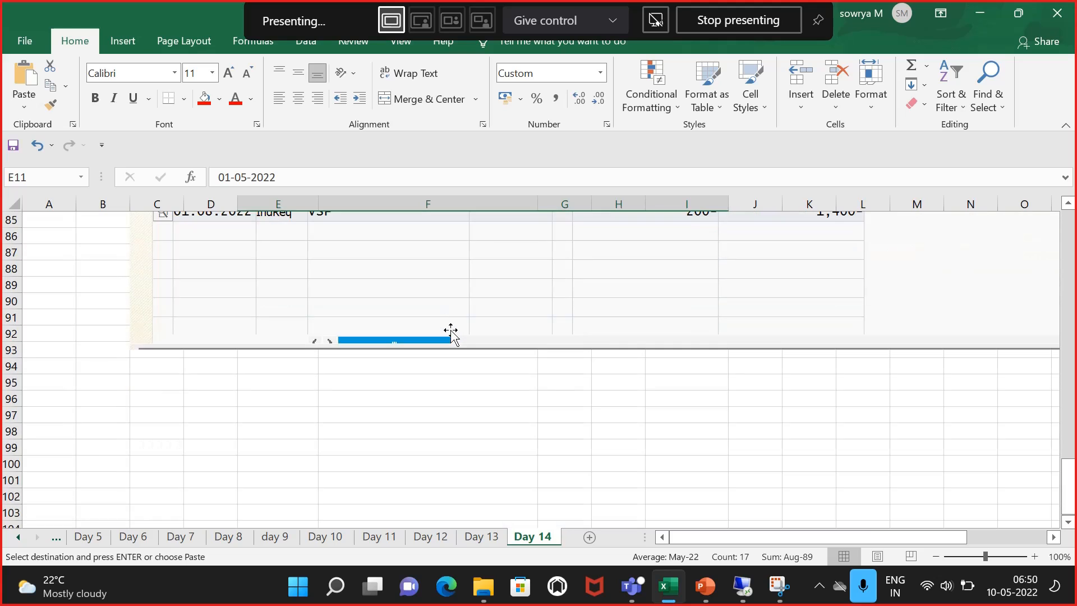
click(257, 301)
click(244, 271)
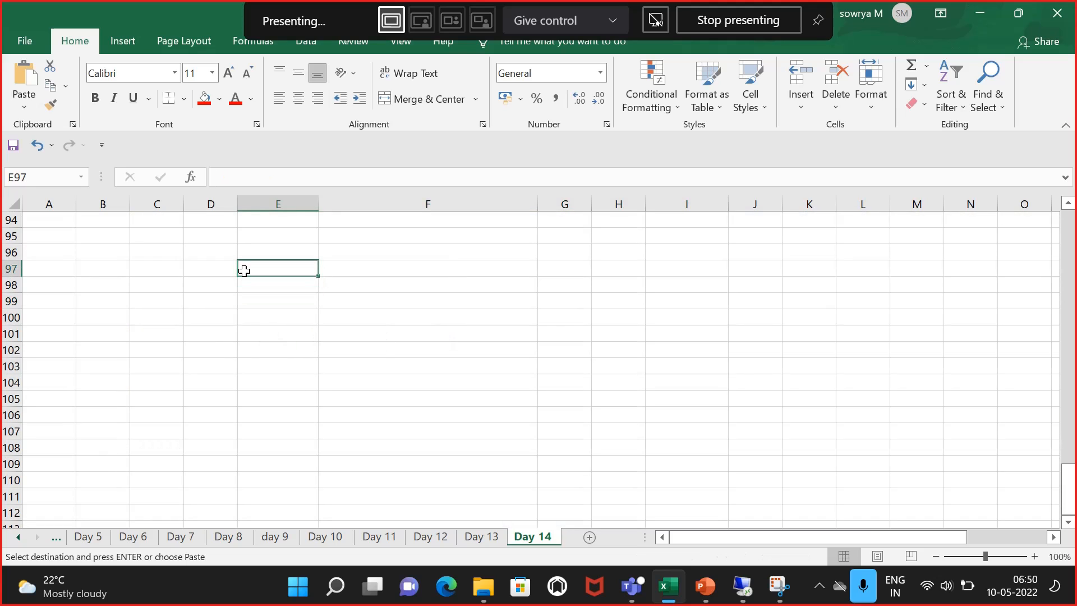
key(ctrl+v)
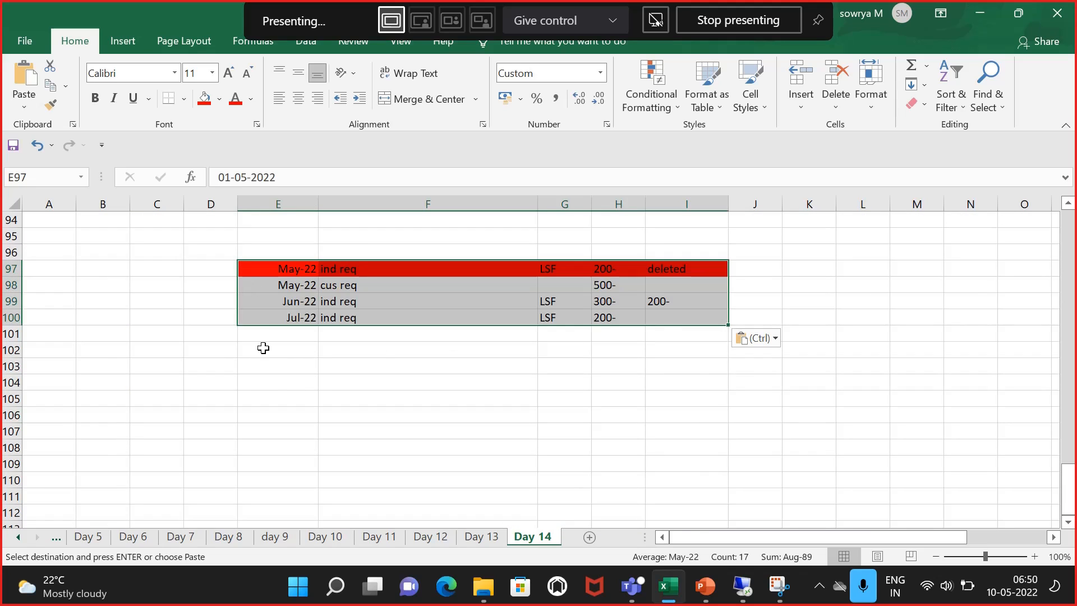
Step: Remove the red fill from the pasted row 97
click(274, 396)
click(320, 268)
click(272, 273)
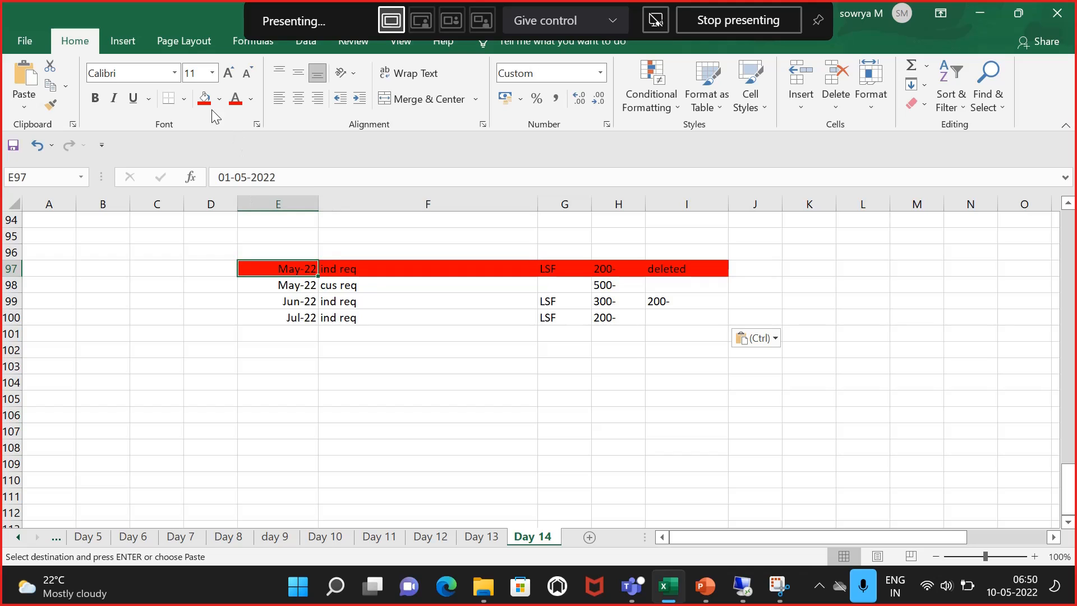
click(219, 99)
click(232, 251)
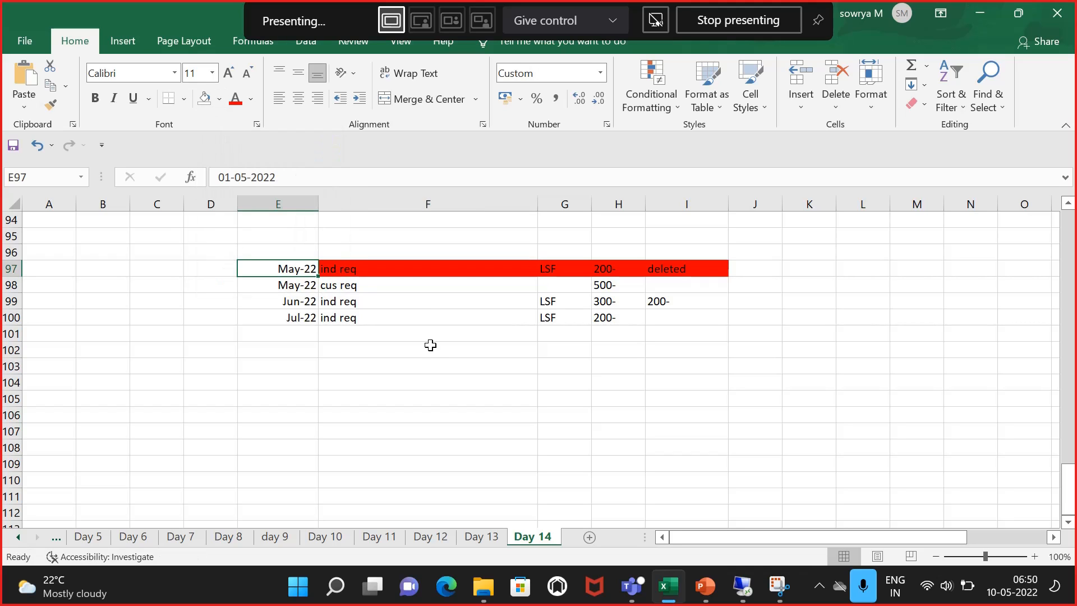
drag(392, 269, 663, 268)
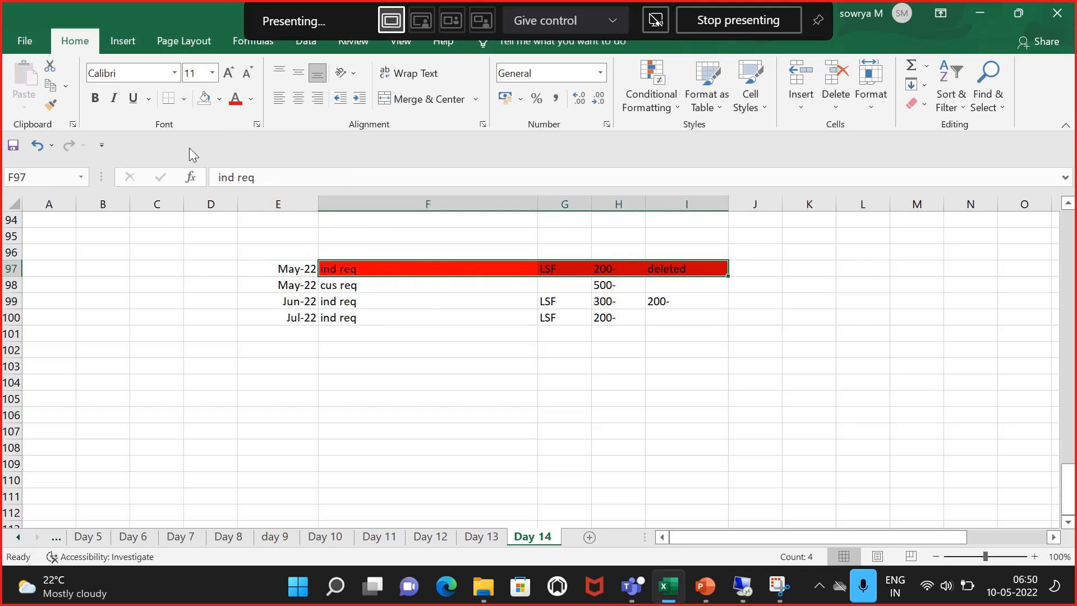
click(205, 99)
click(584, 375)
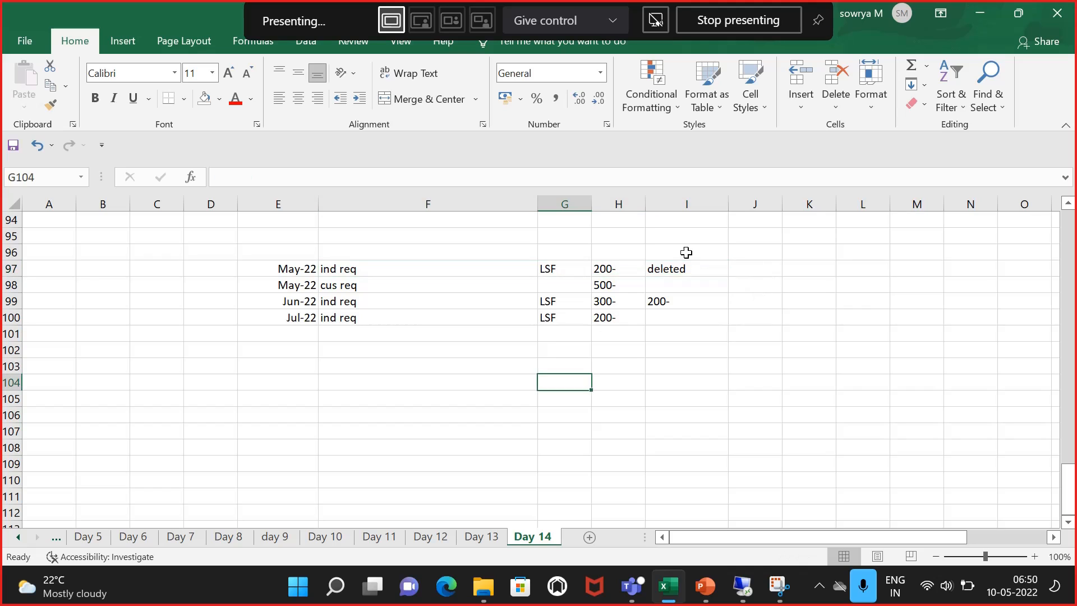
Step: Clear the 'deleted' note from cell I97
click(676, 255)
click(679, 270)
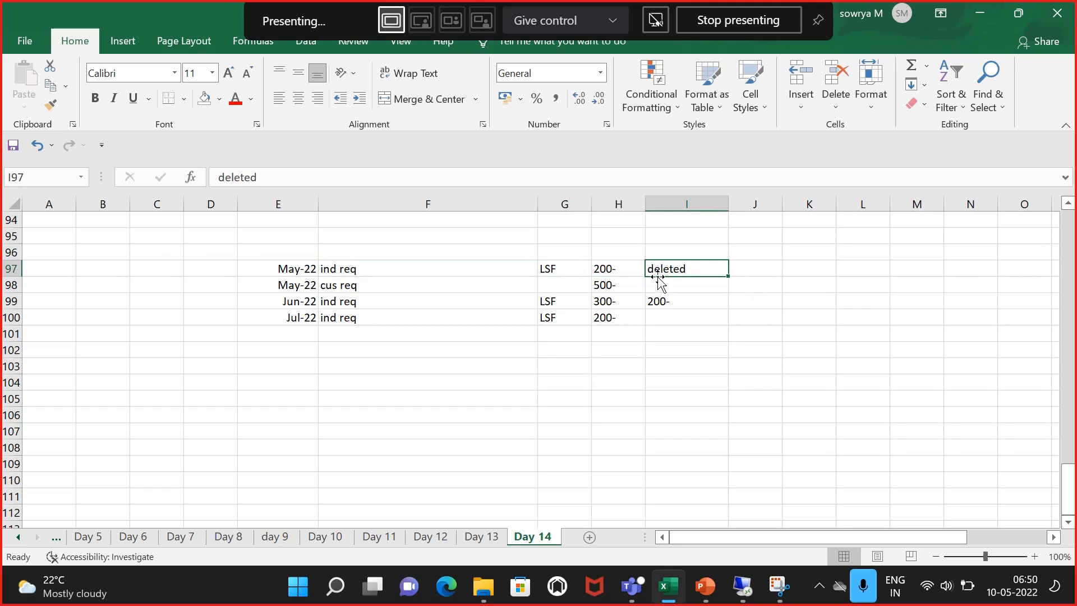
key(Delete)
click(601, 285)
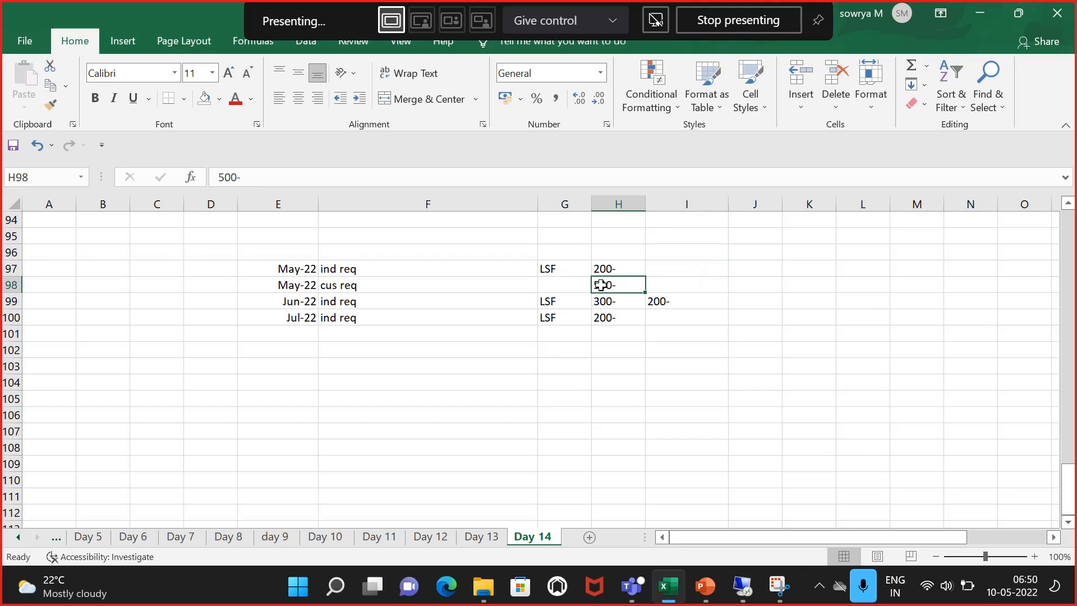
click(566, 397)
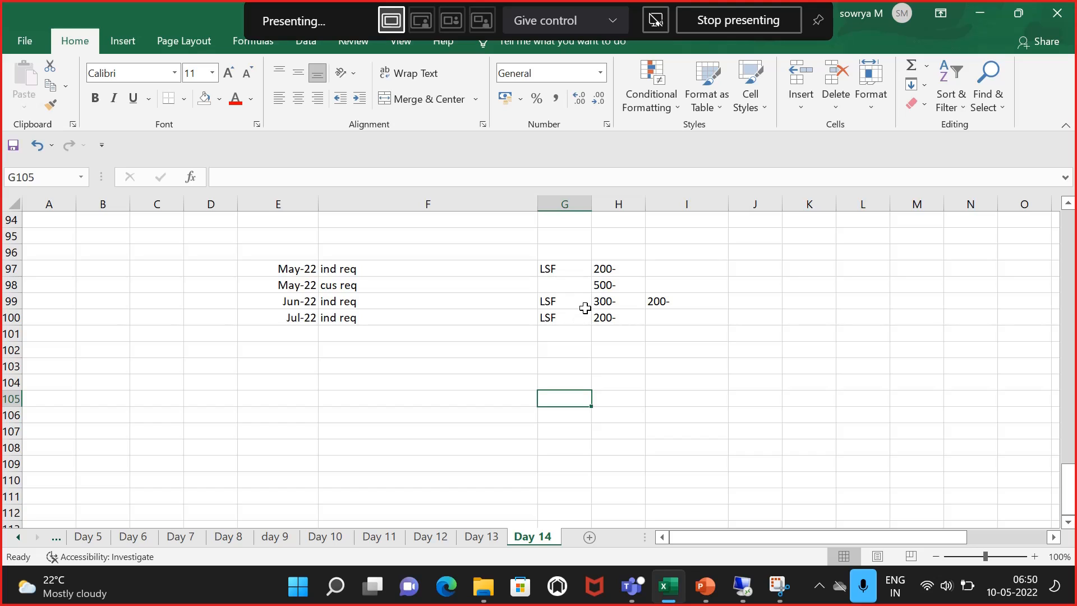
click(476, 394)
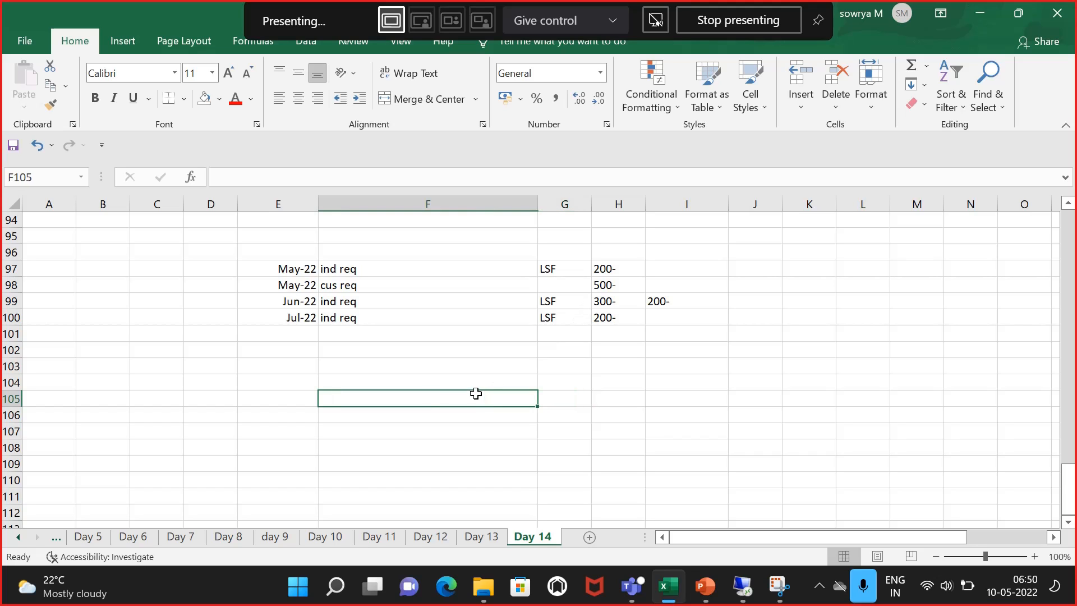
click(196, 384)
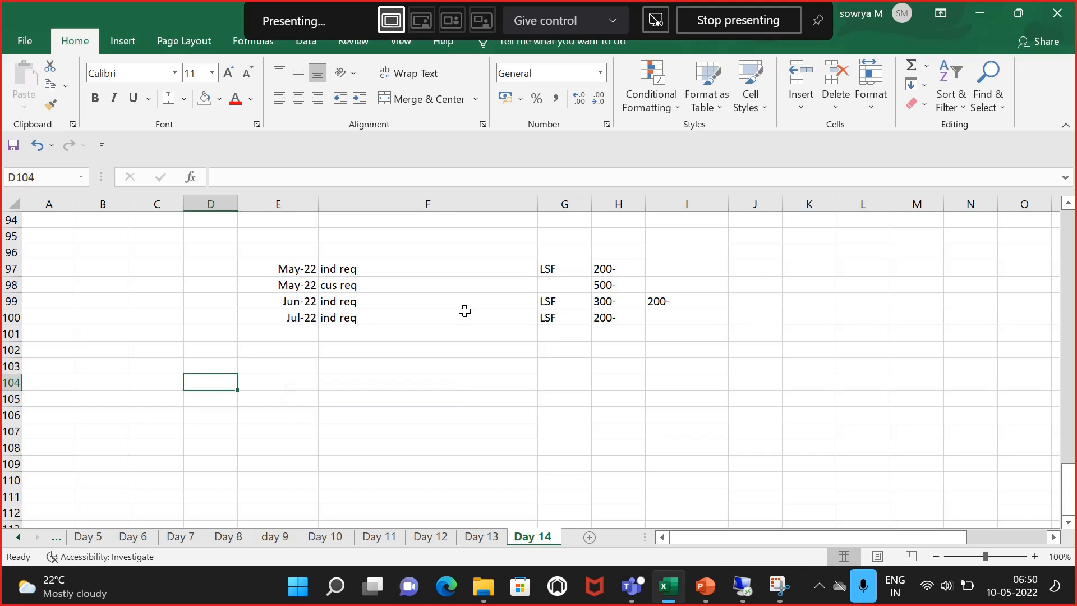
click(384, 289)
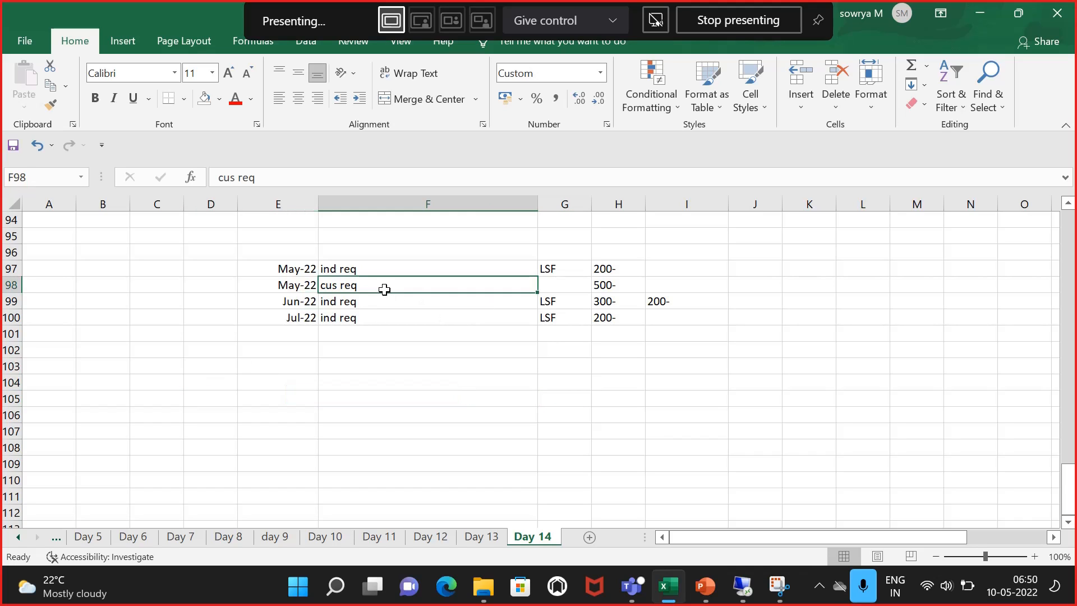
click(296, 287)
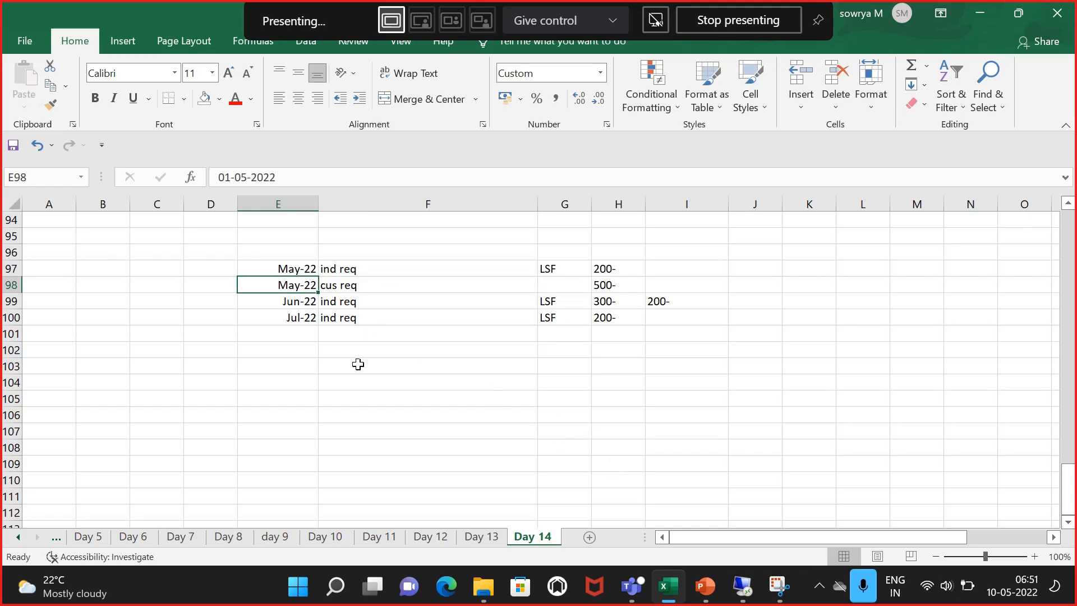
Step: Enter the heading 'Consumption modes' in cell E105 and widen column E to fit it
click(265, 394)
text(Consump)
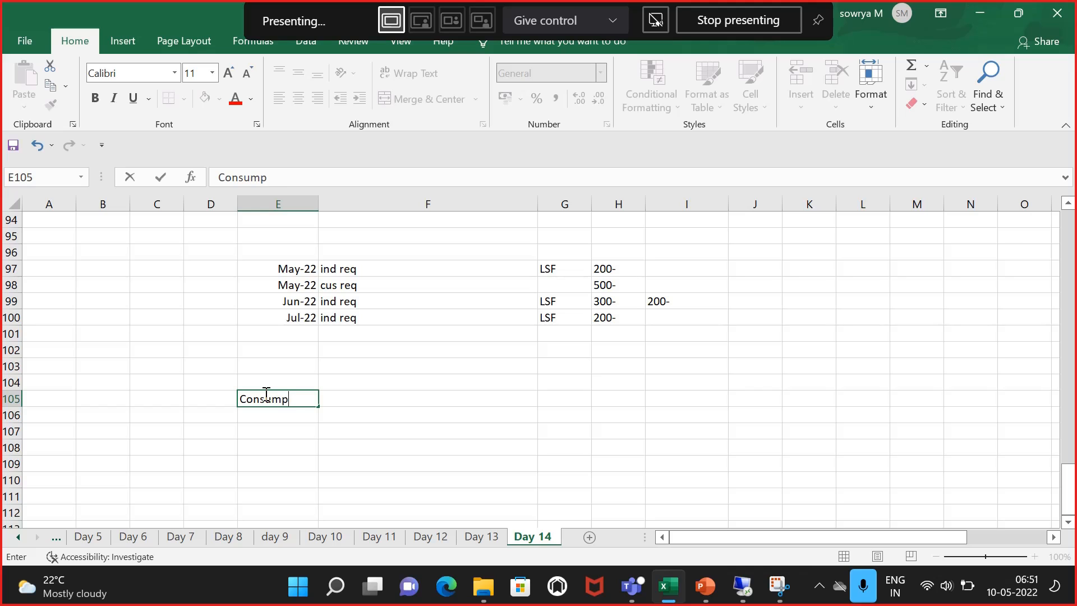
text(tion modes)
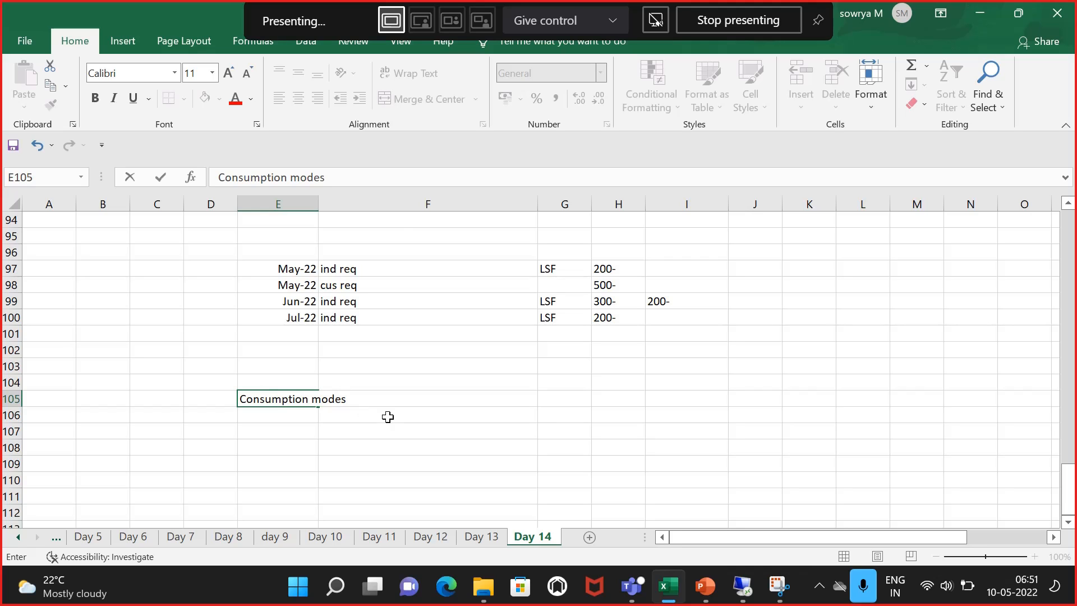
click(387, 417)
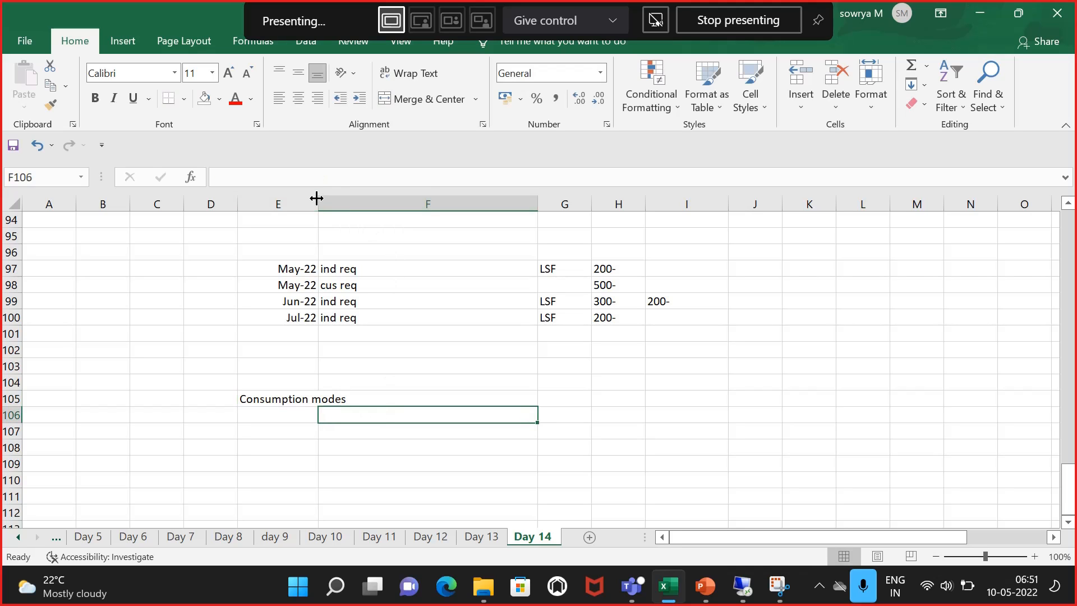
drag(317, 198, 353, 203)
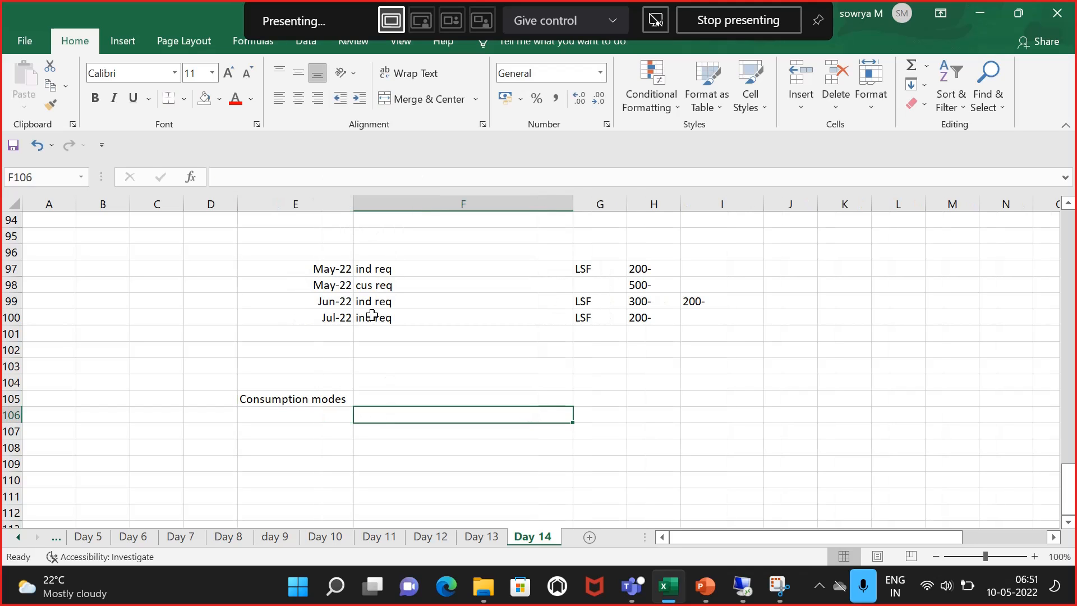
click(371, 392)
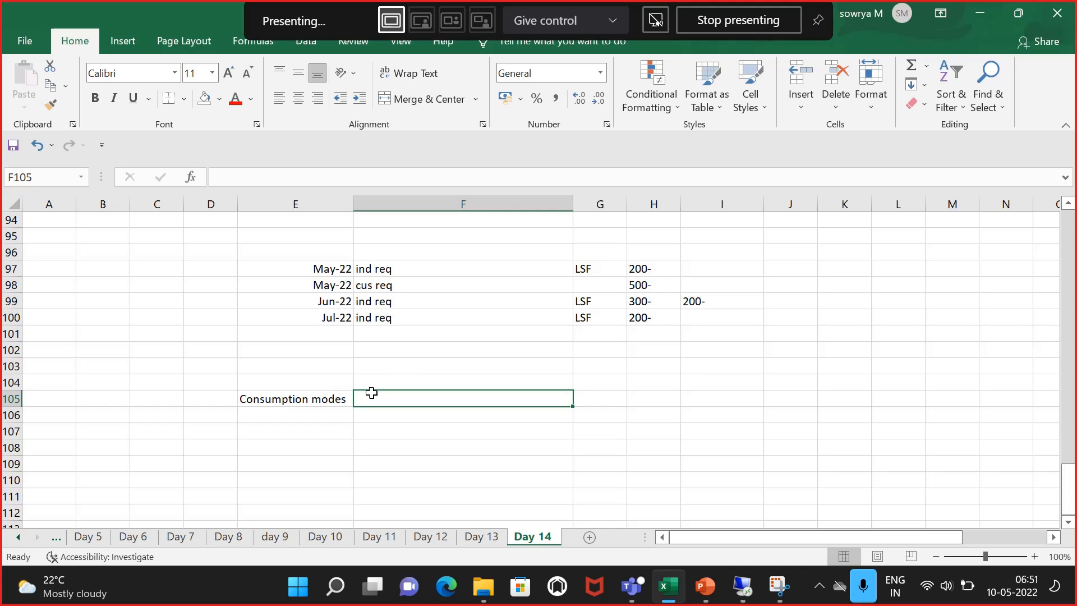
Step: Number the consumption modes 1 to 5 in cells F105 to F109, checking the mode list in SAP
text(1)
key(Return)
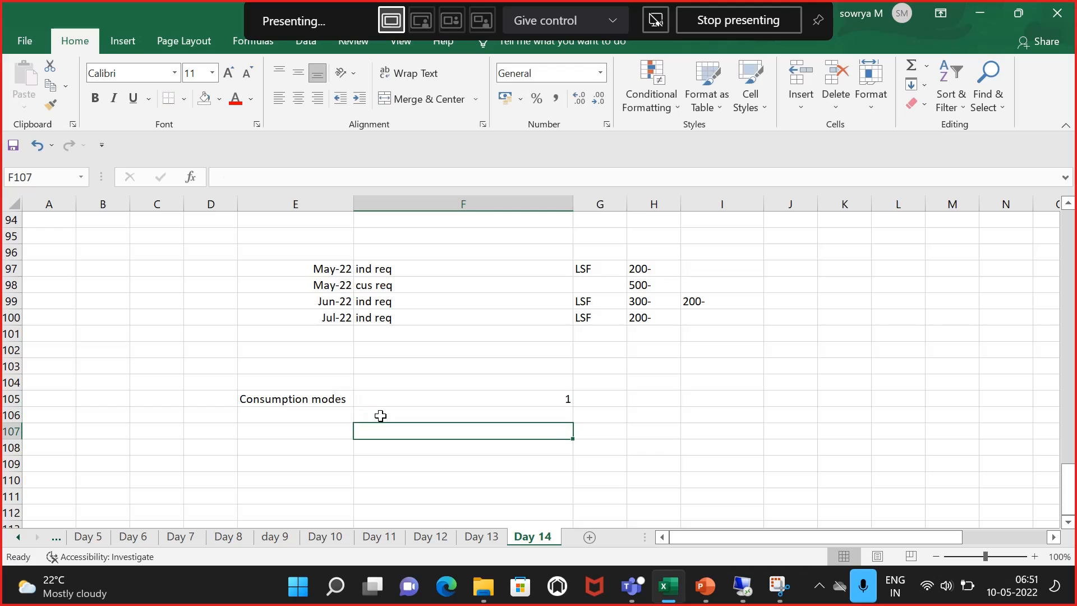
text(2)
key(Return)
text(3)
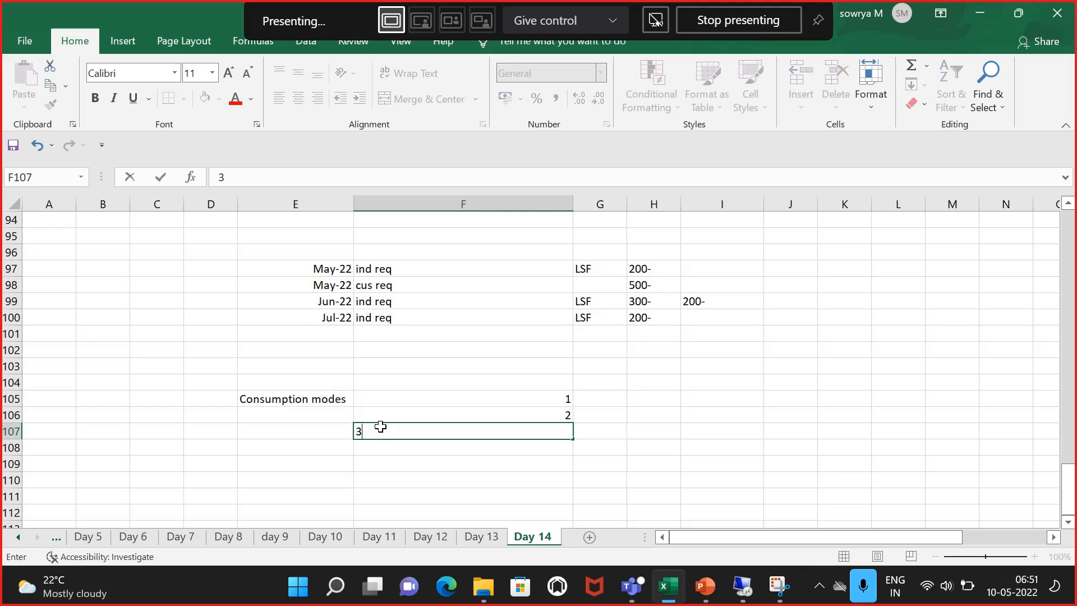
key(Return)
text(4)
click(654, 447)
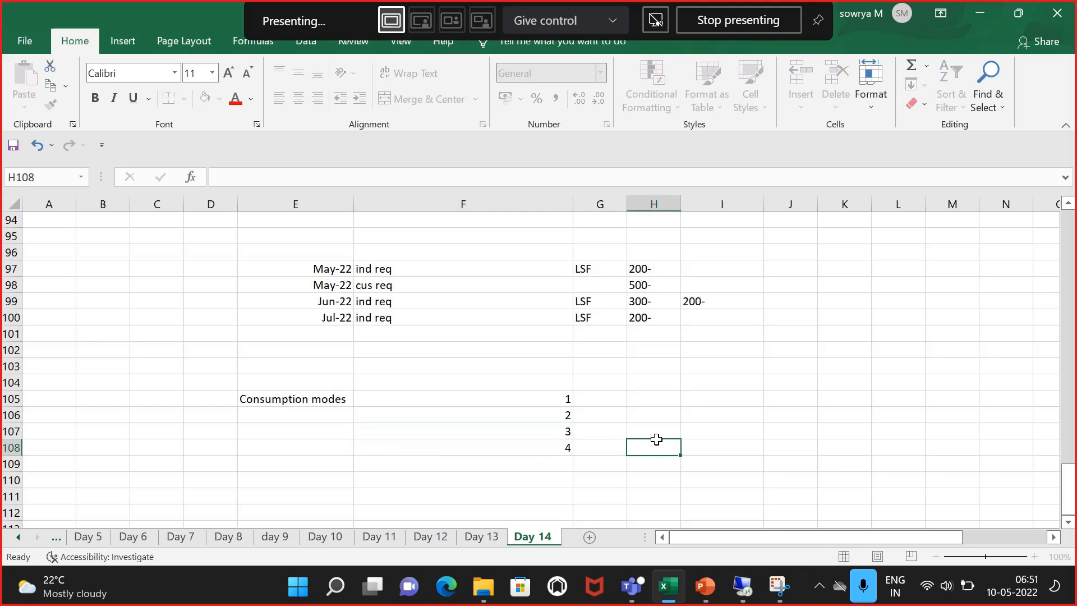
click(742, 587)
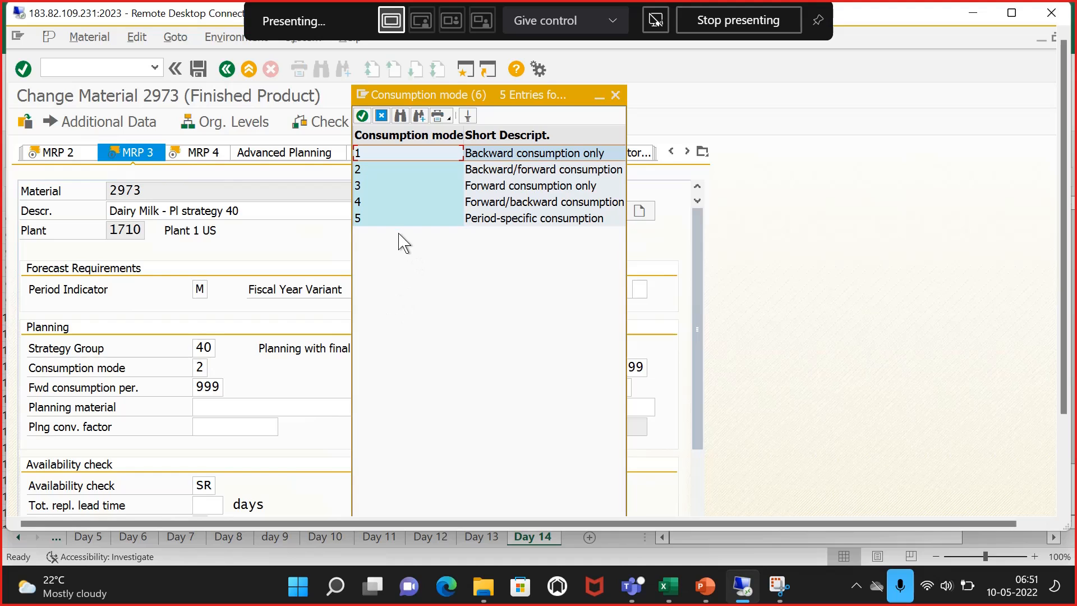
click(799, 390)
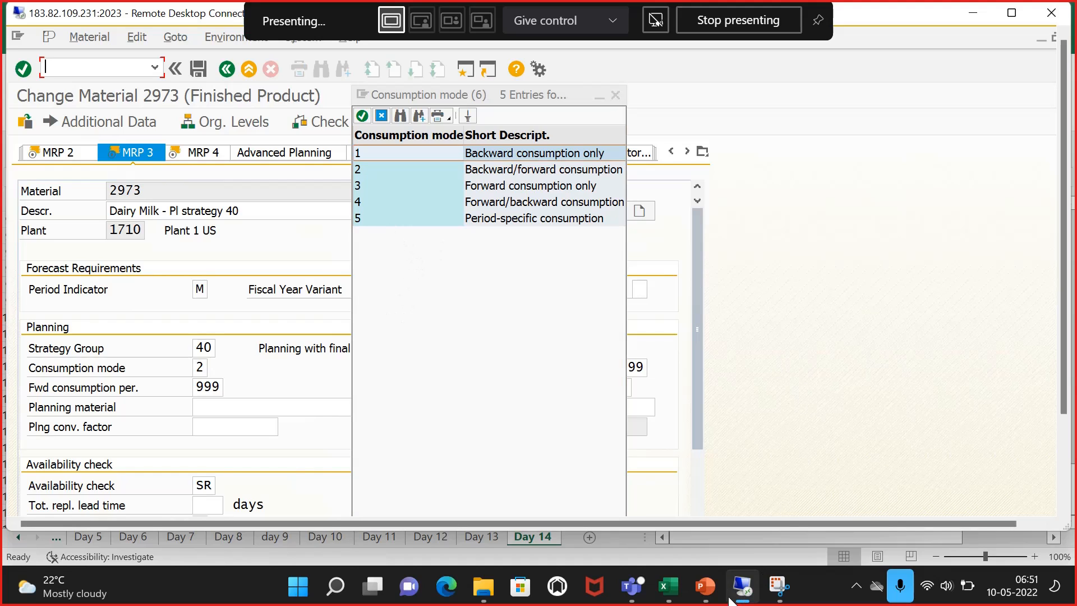
click(668, 587)
click(550, 459)
text(5)
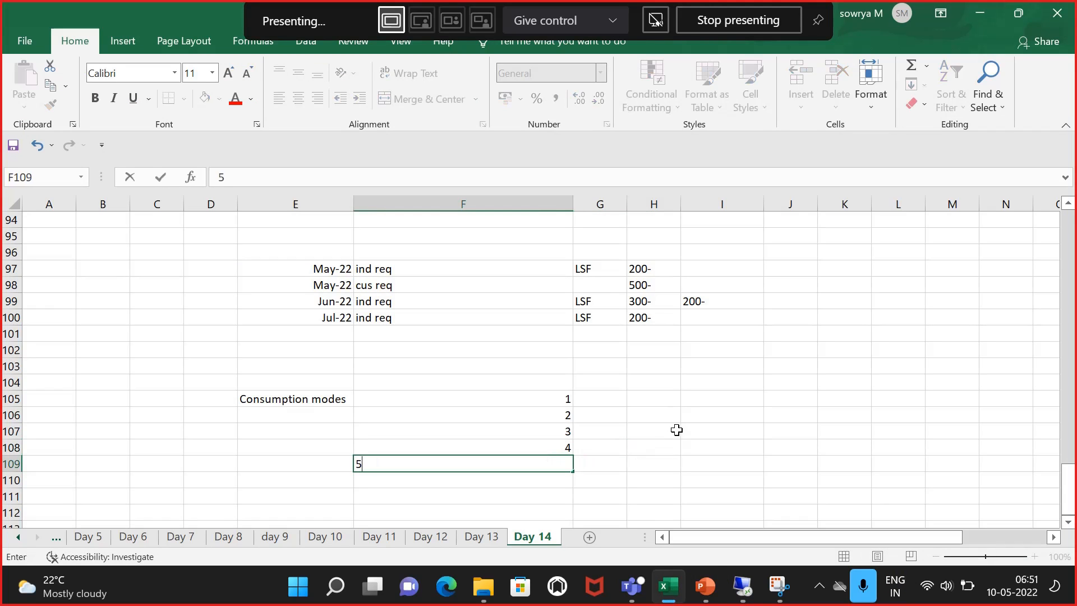
click(674, 430)
Step: Widen column G and enter 'backward consumption only' in cell G105
drag(631, 203, 739, 209)
click(591, 401)
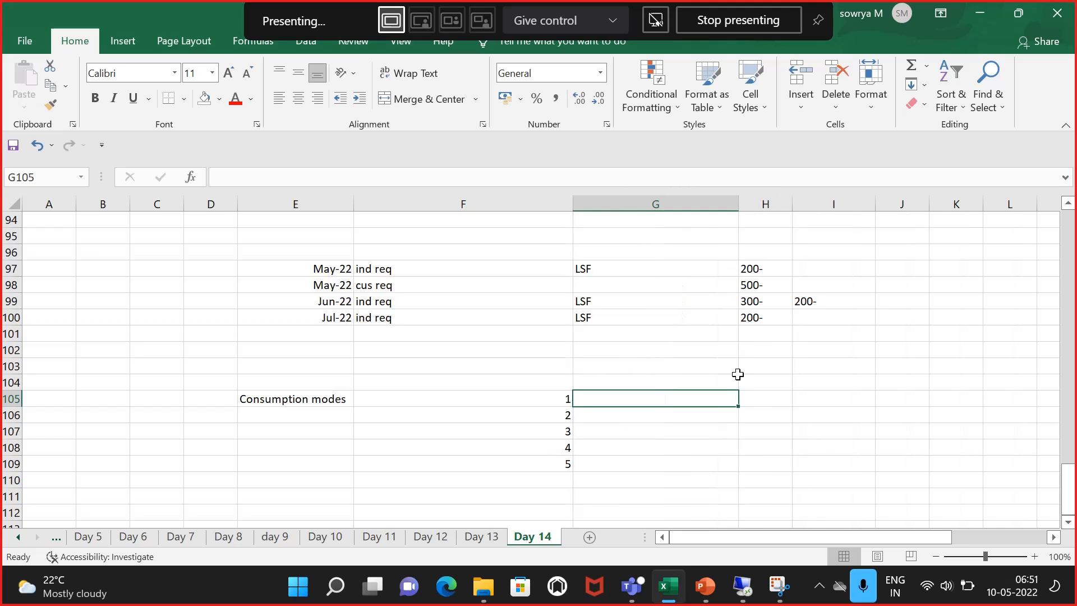
click(752, 584)
click(751, 583)
text(ba)
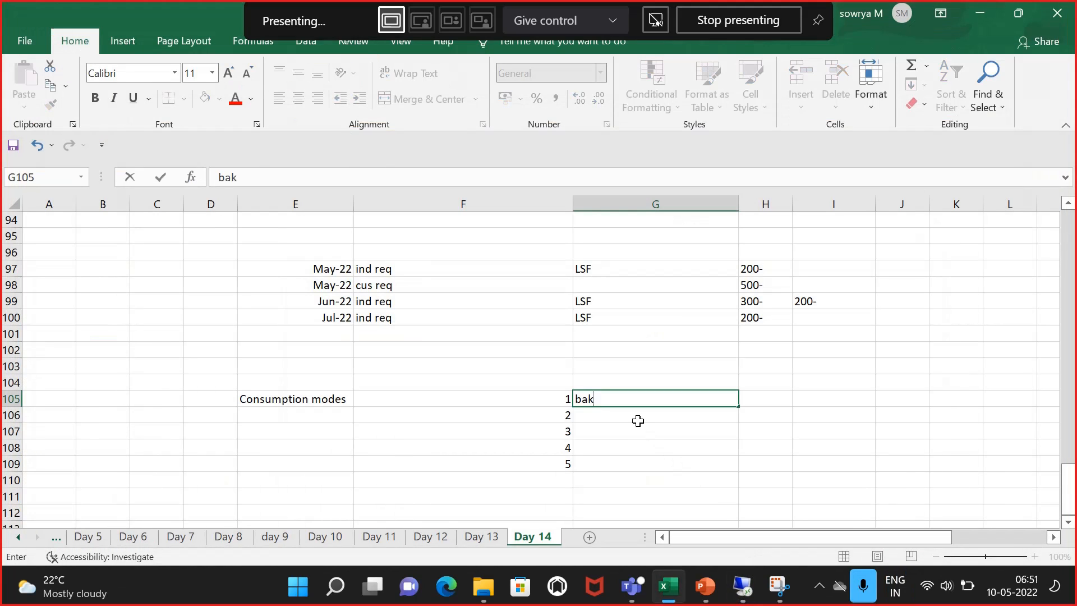
text(ckward consm)
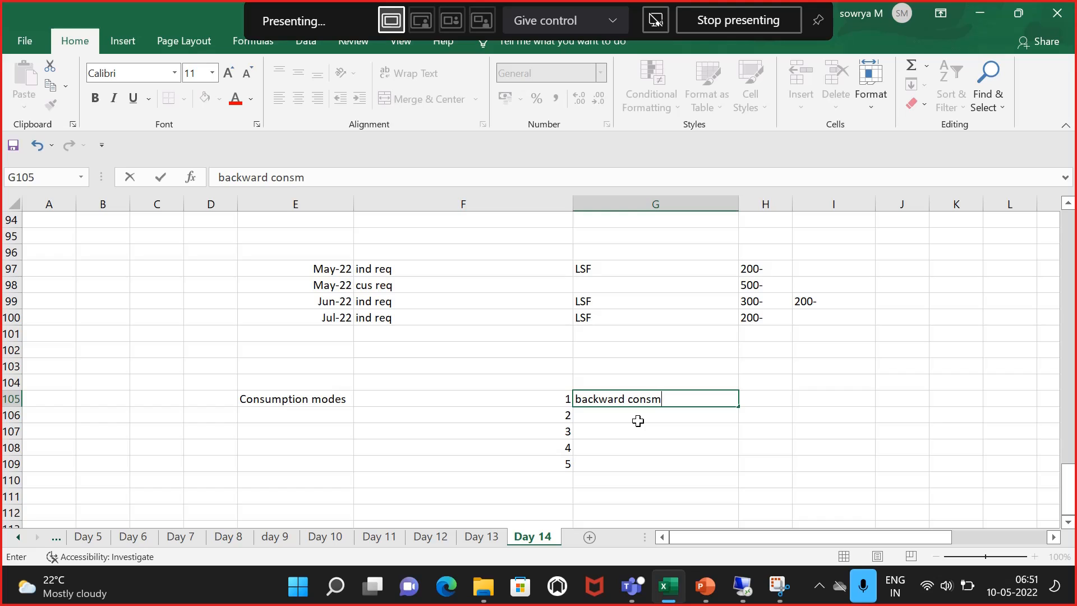
key(BackSpace)
text(umption on)
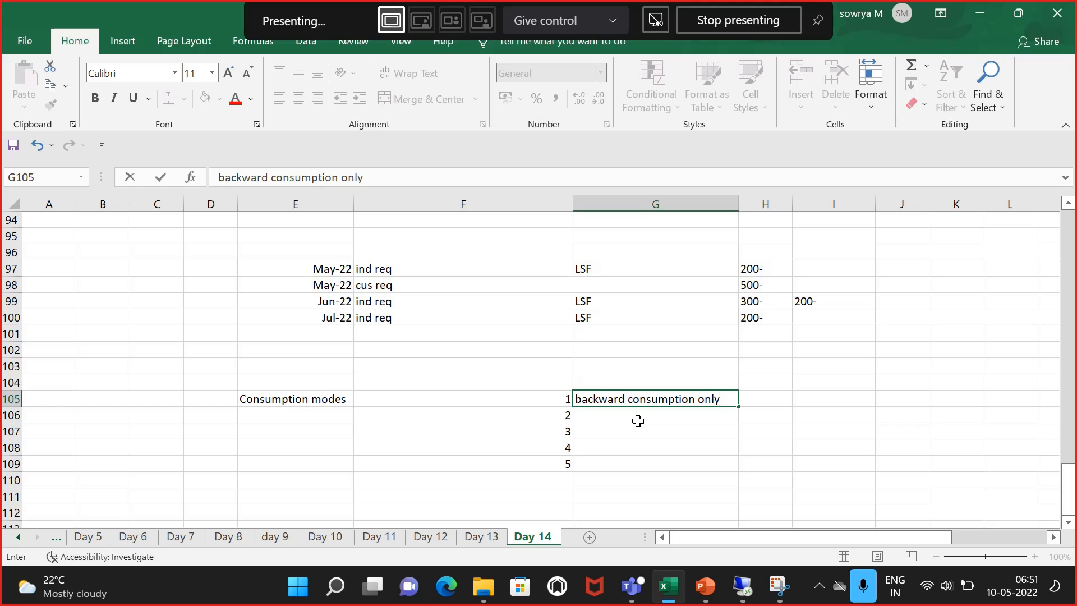
text(ly)
key(Return)
Step: Enter 'backward /forward consumption' in cell G106
text(bac)
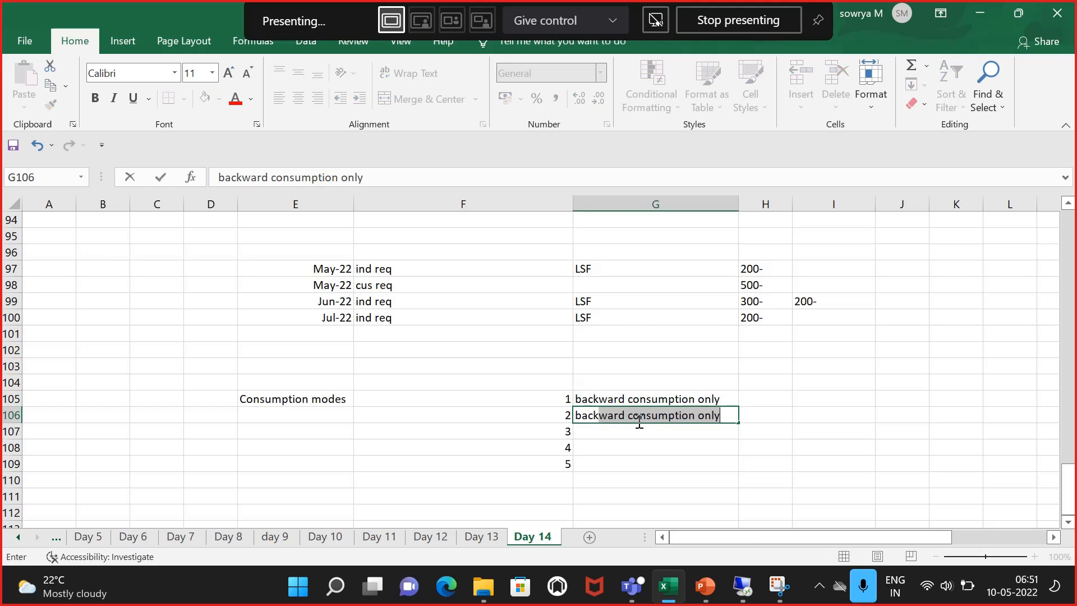
text(kward /for)
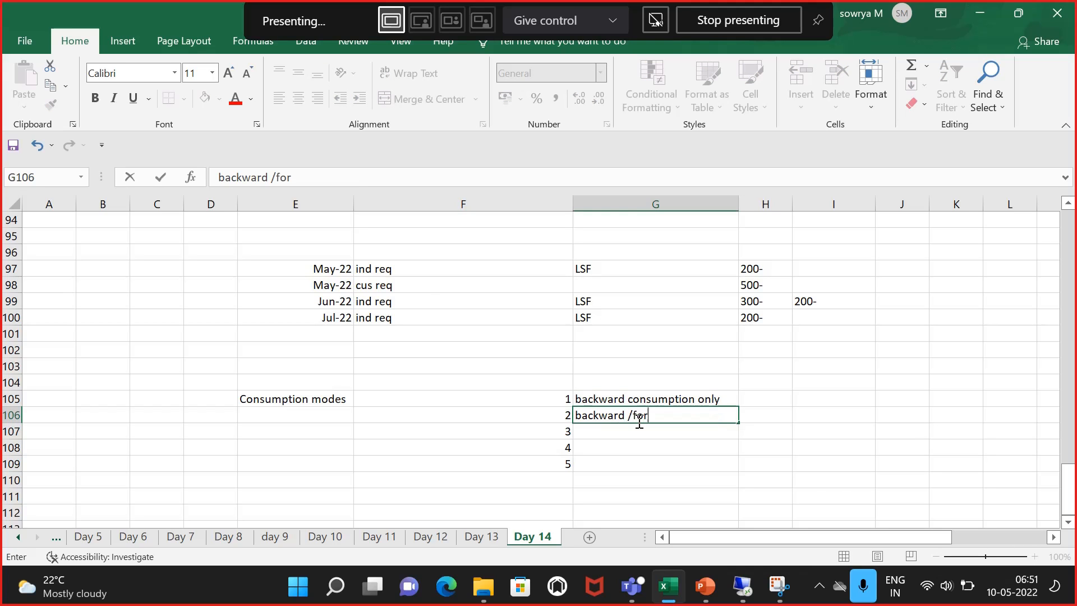
text(war)
text(d consumption)
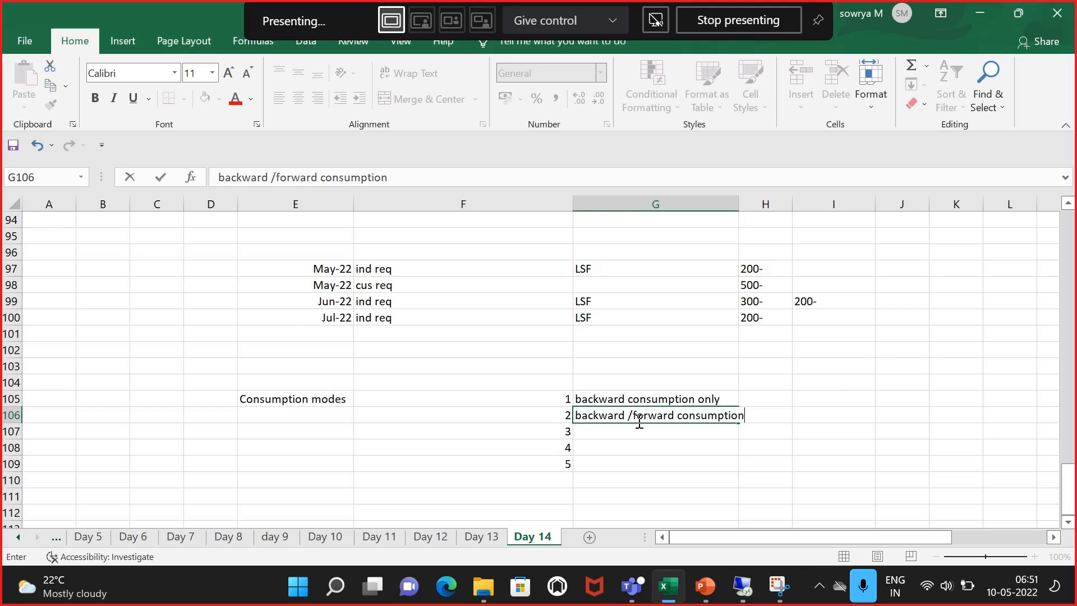
key(Tab)
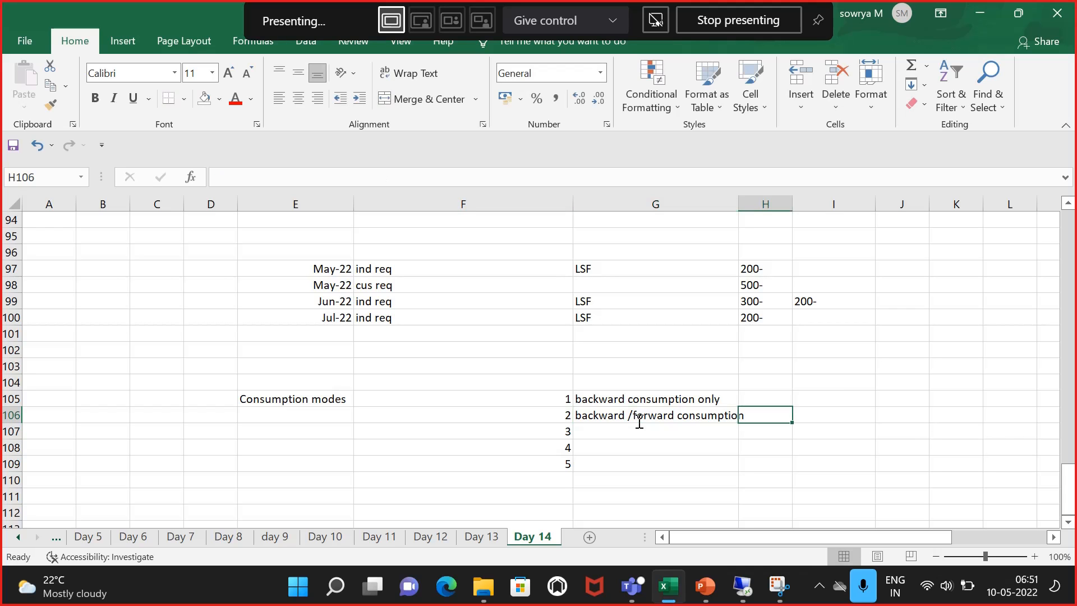
key(alt+Tab)
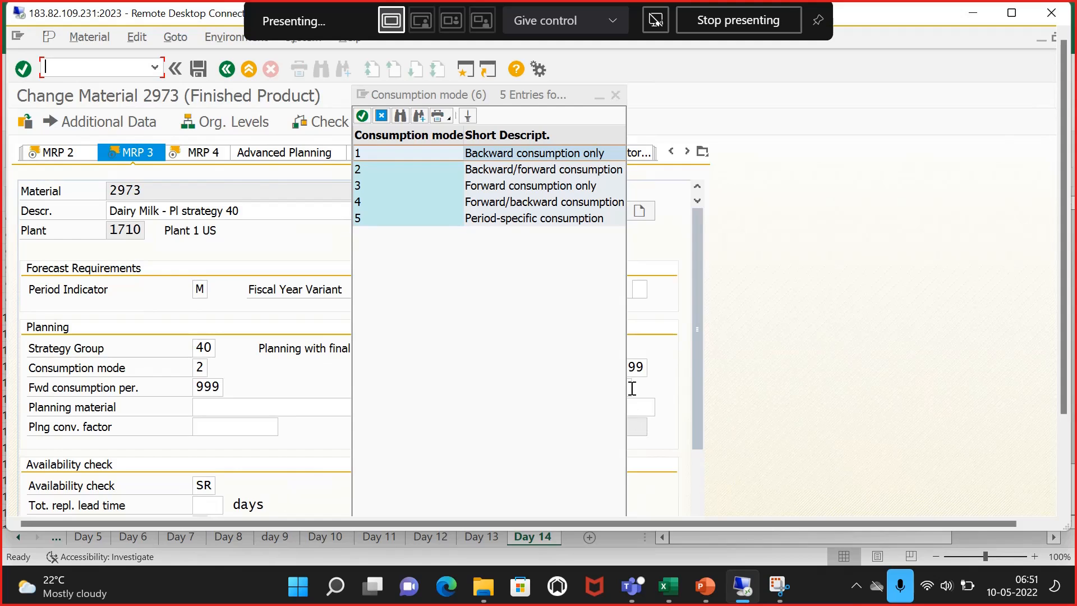
key(alt+Tab)
click(615, 425)
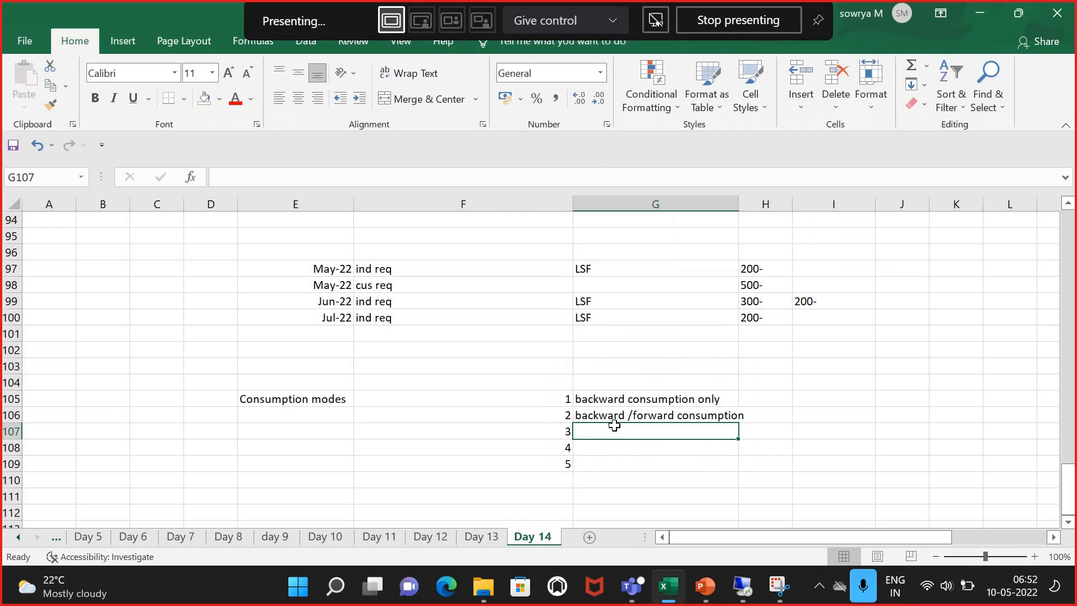
Step: Enter 'forward consumption only' in cell G107 and 'forward / backward' in cell G108
text(forward co)
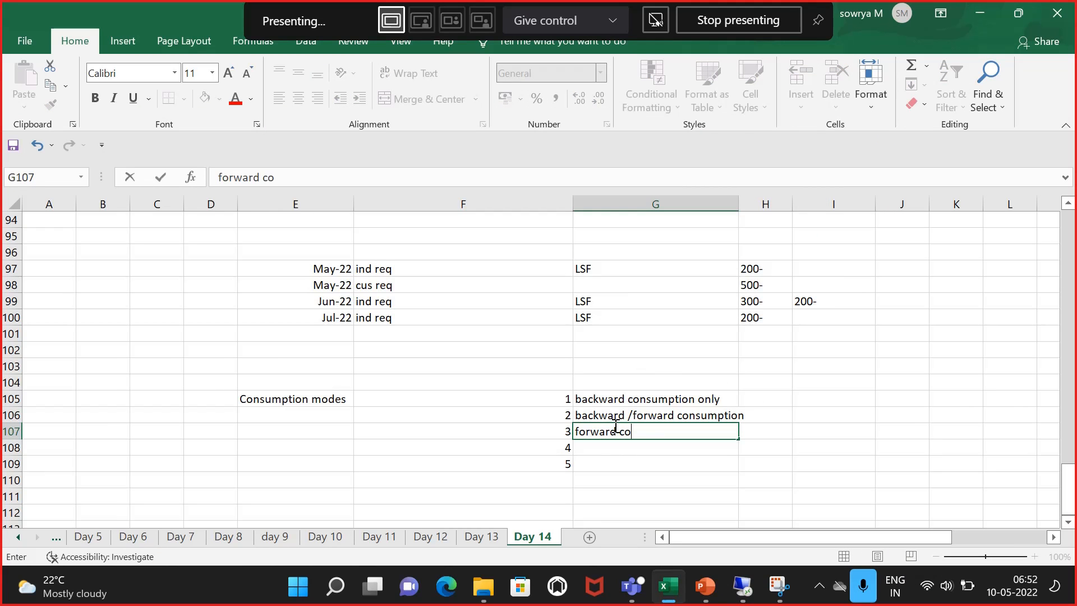
text(nsumtp)
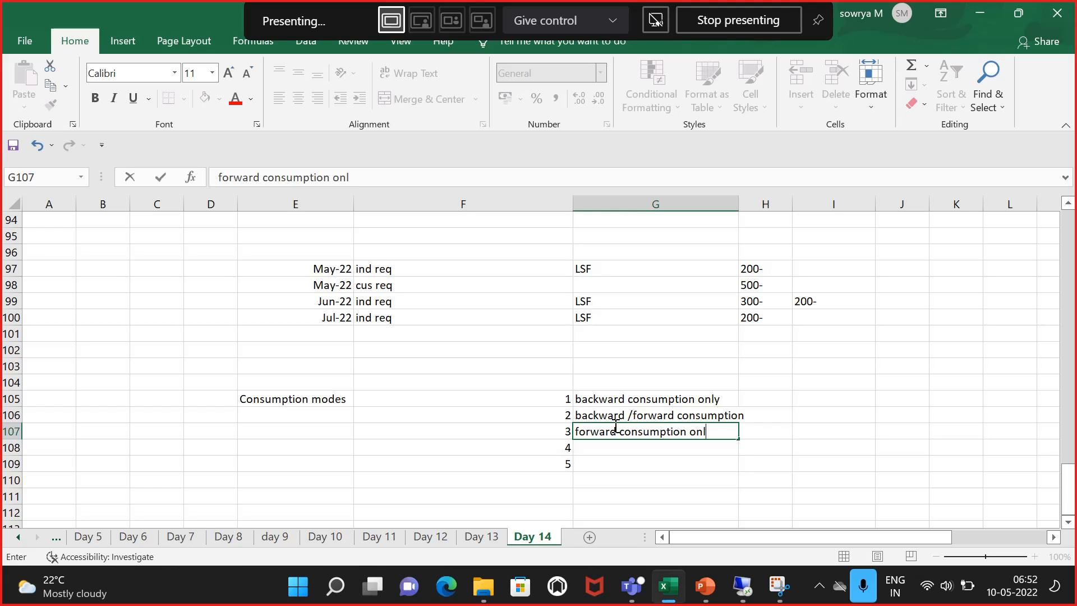
key(Return)
text(for)
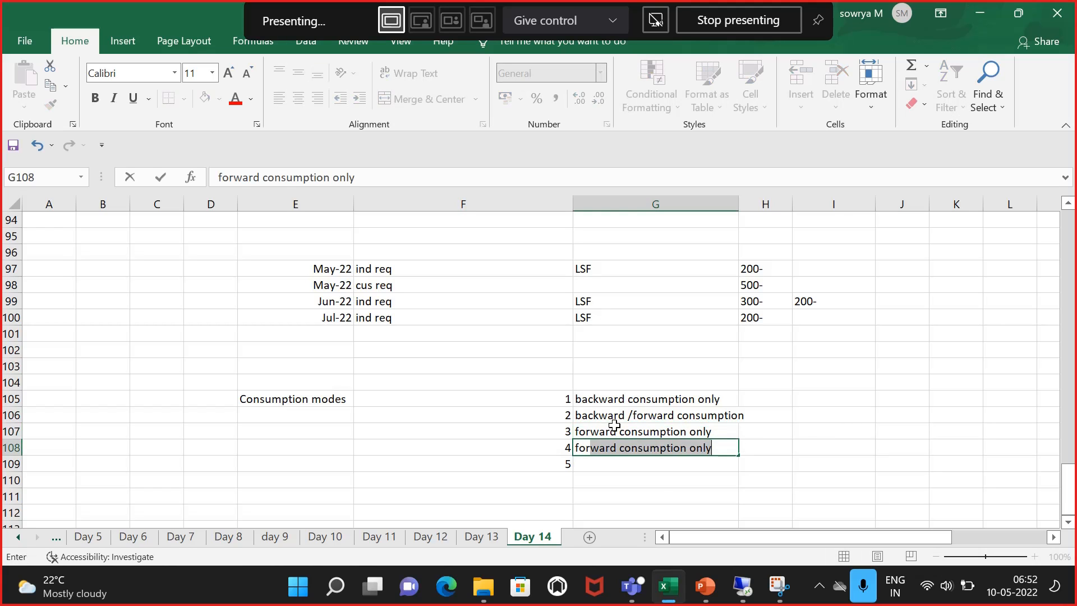
text(ward / )
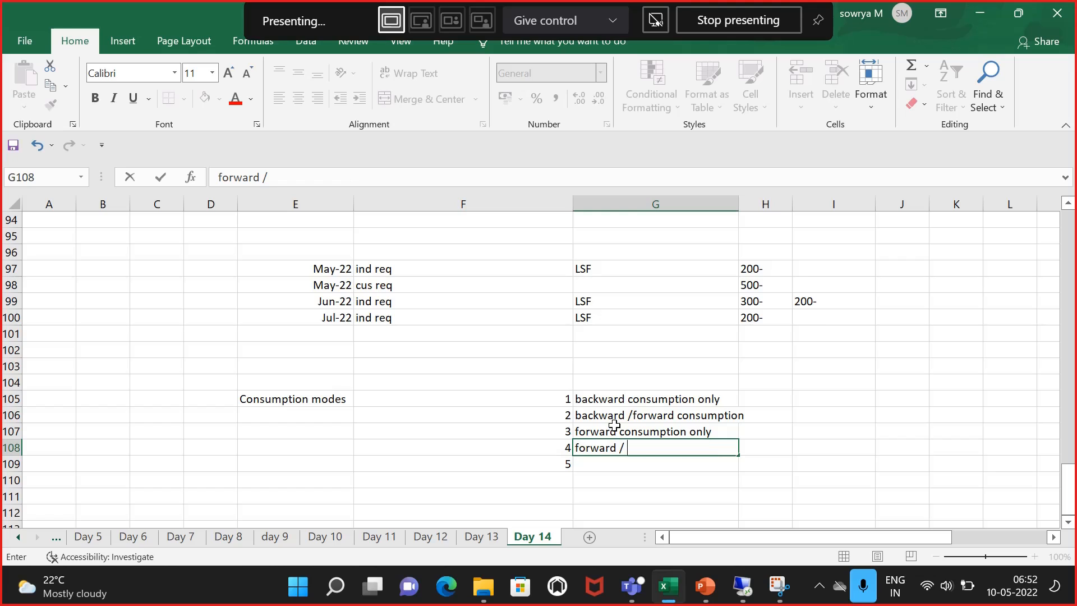
text(backward)
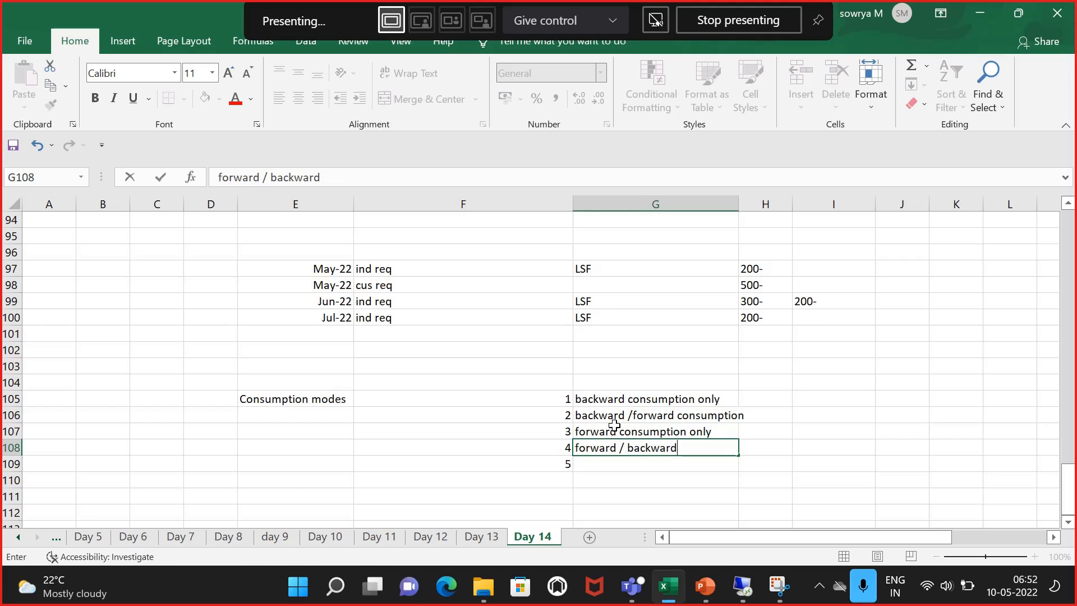
key(Return)
Step: Enter 'period specific consumption' in cell G109 and widen column G to fit the descriptions
text(per)
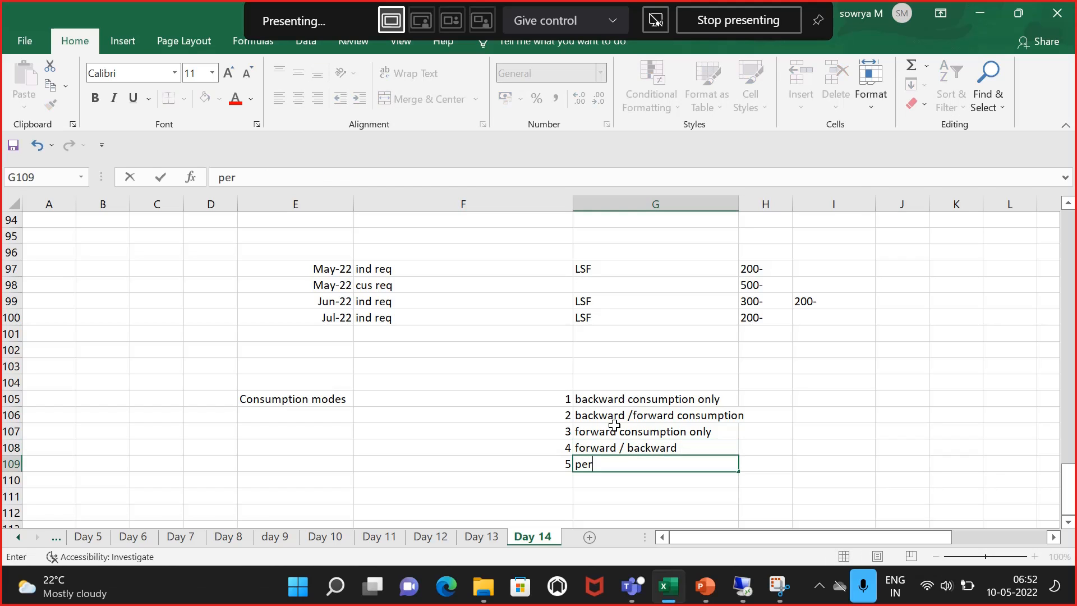
text(iod specofoc)
key(BackSpace)
key(BackSpace)
key(BackSpace)
key(BackSpace)
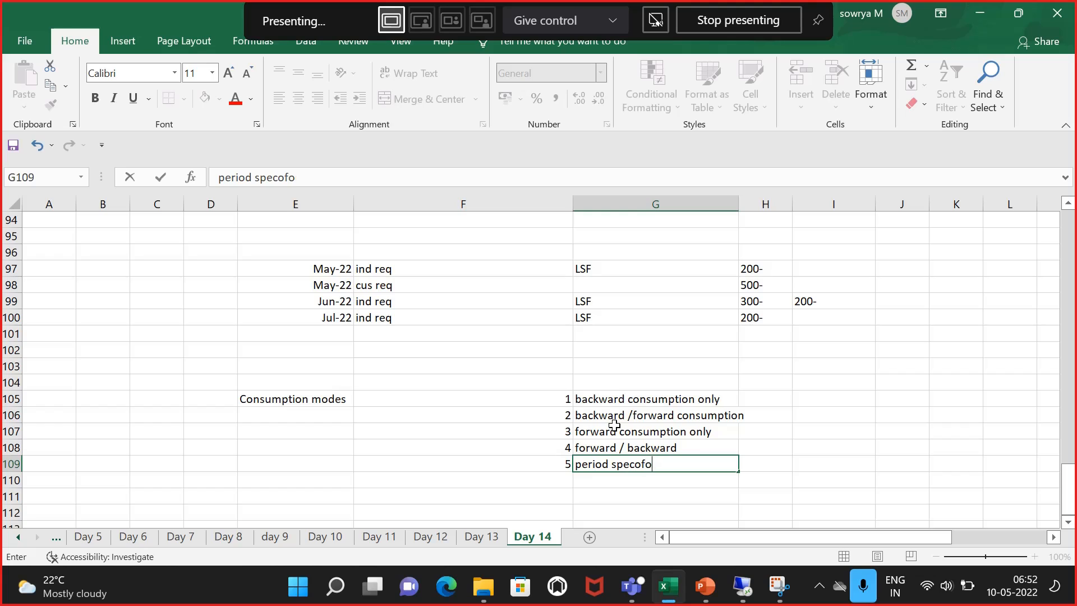
text(ific consum)
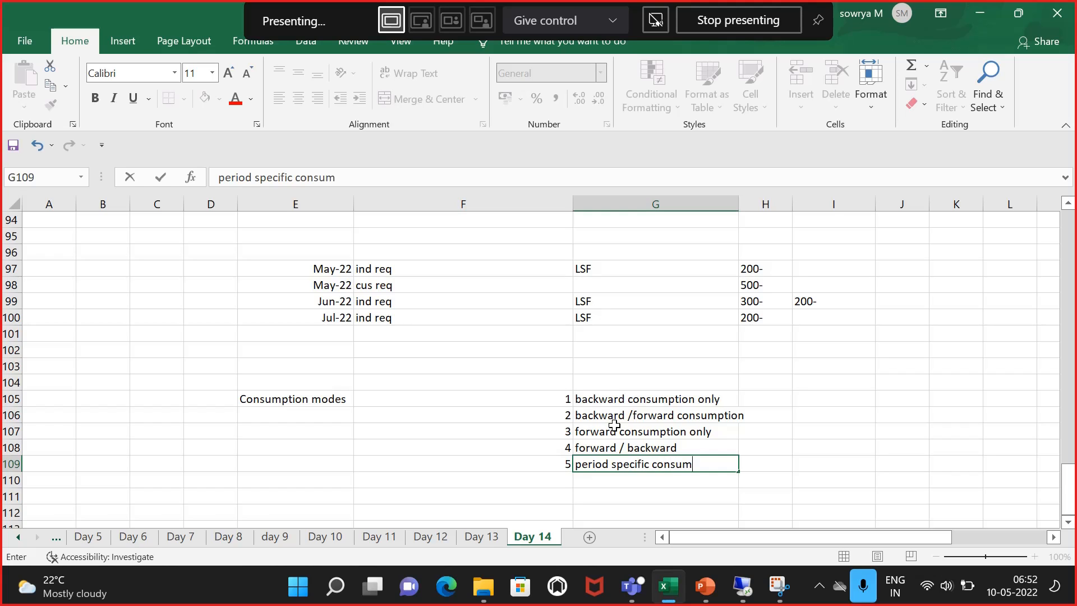
text(ption)
click(808, 379)
drag(738, 205, 767, 211)
click(651, 445)
Step: Enter the notes 'period 999' in cell I105 and 'backward 999' in cell I106
click(860, 414)
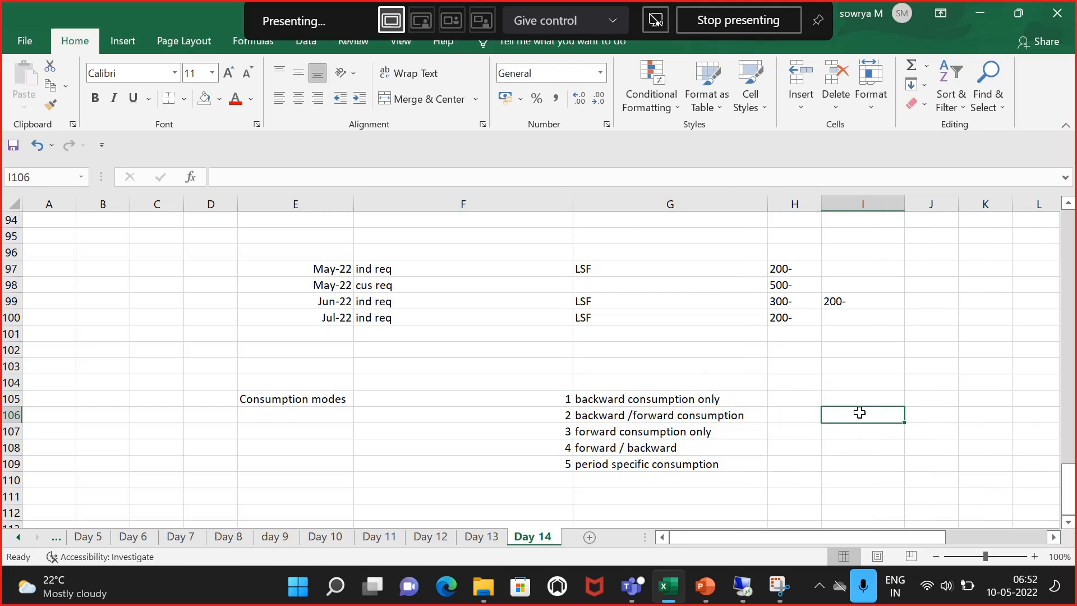
click(864, 396)
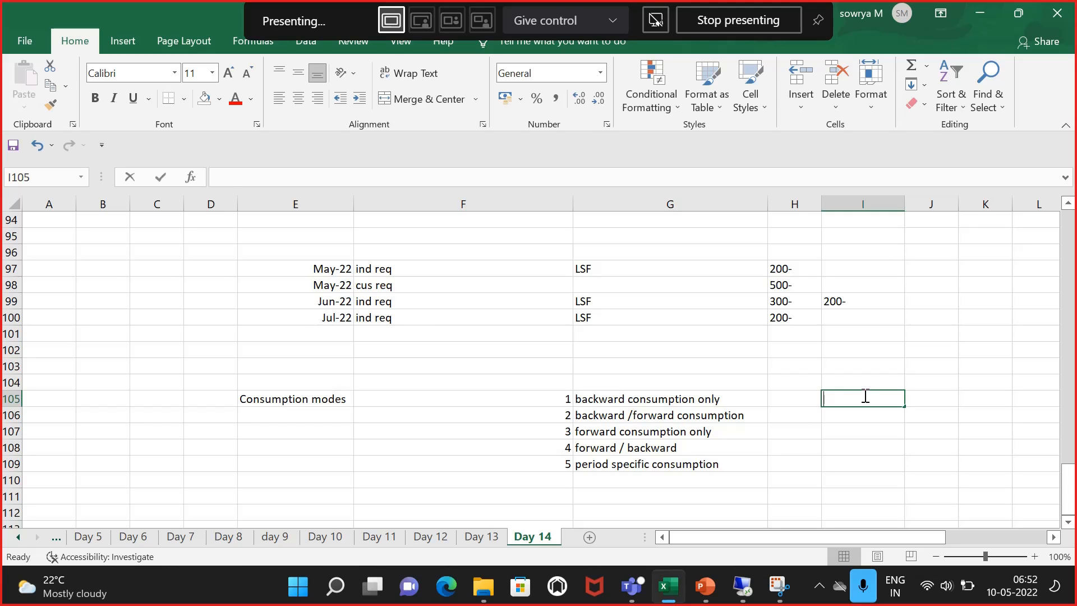
text(period )
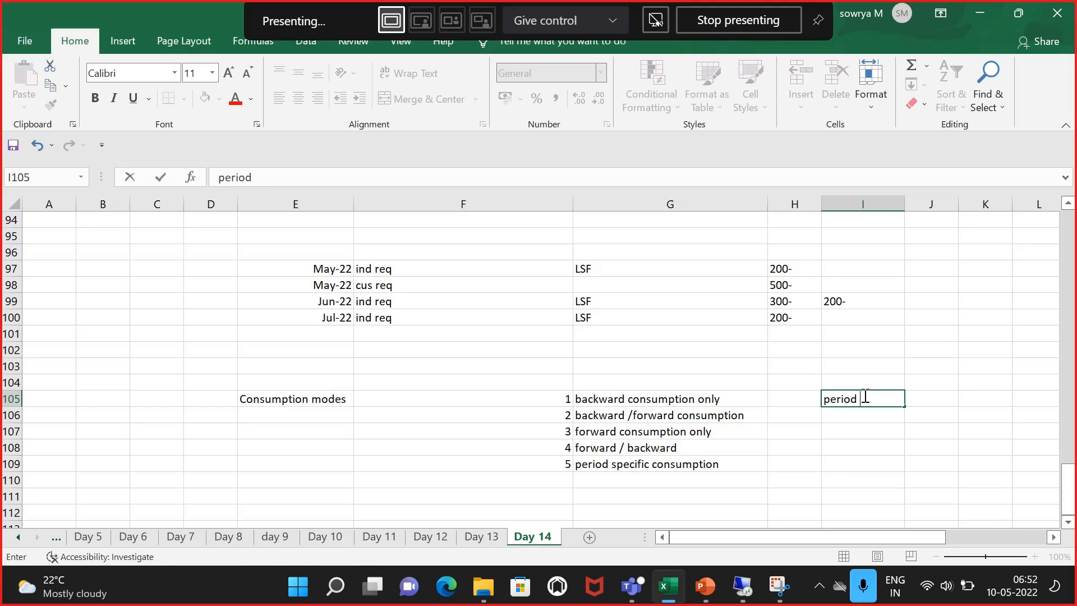
text(999)
key(Return)
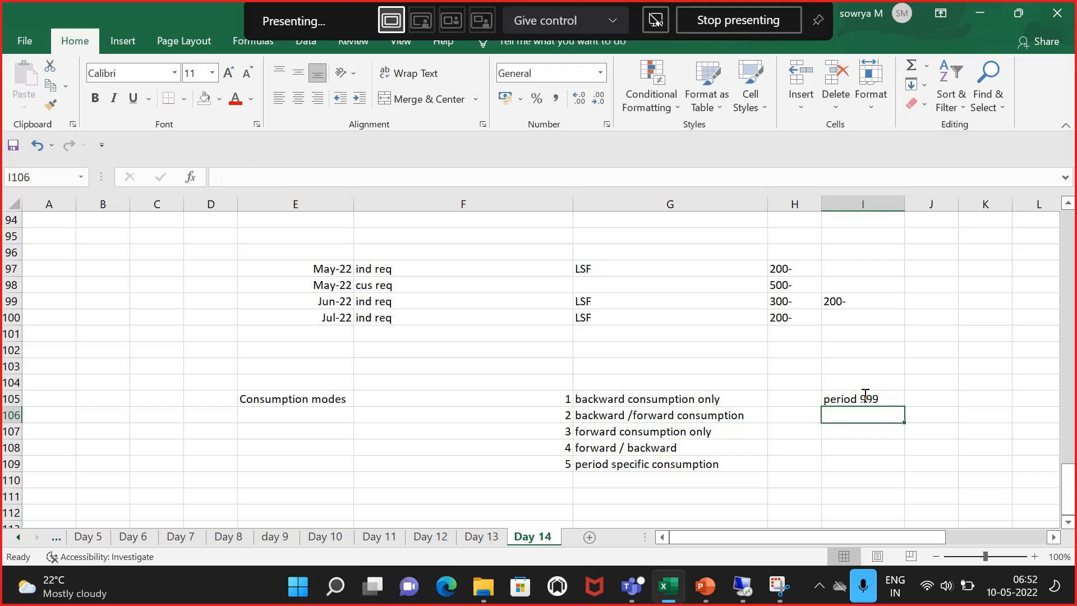
text(ba)
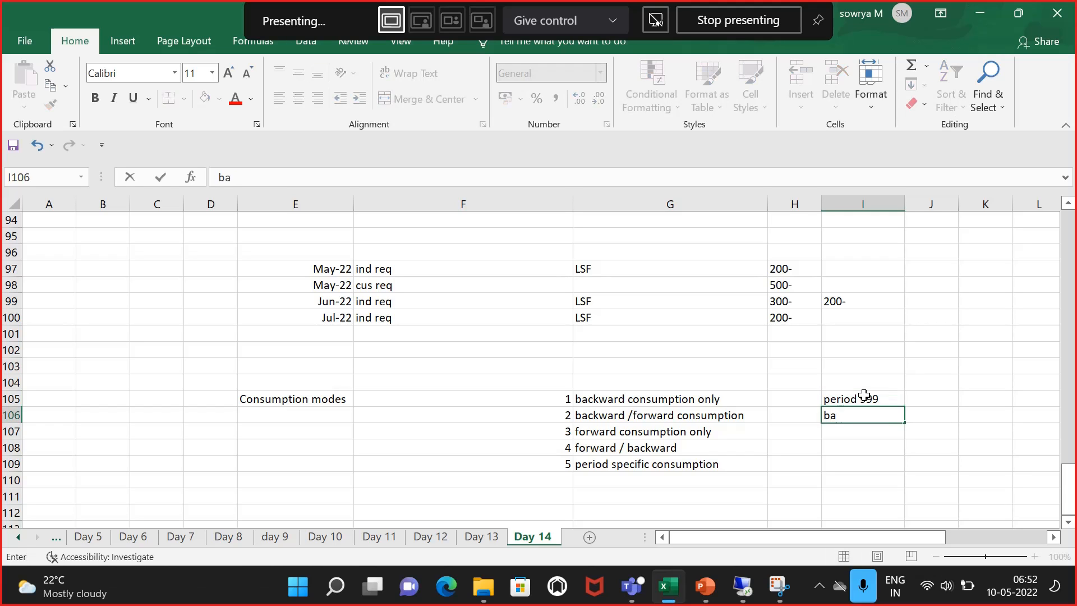
text(ckward 999)
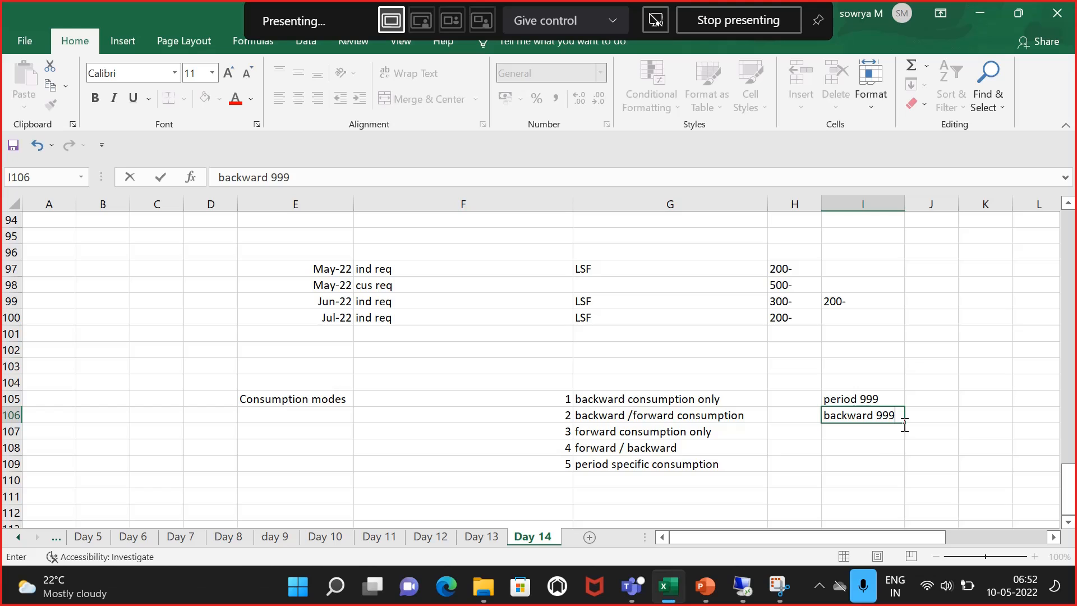
key(Return)
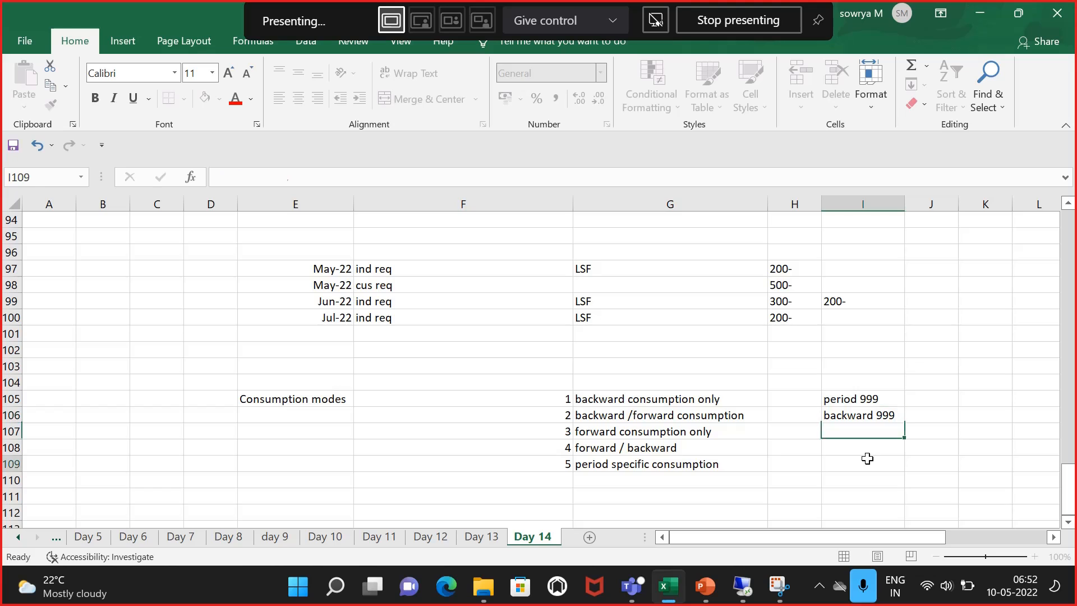
click(885, 399)
click(788, 433)
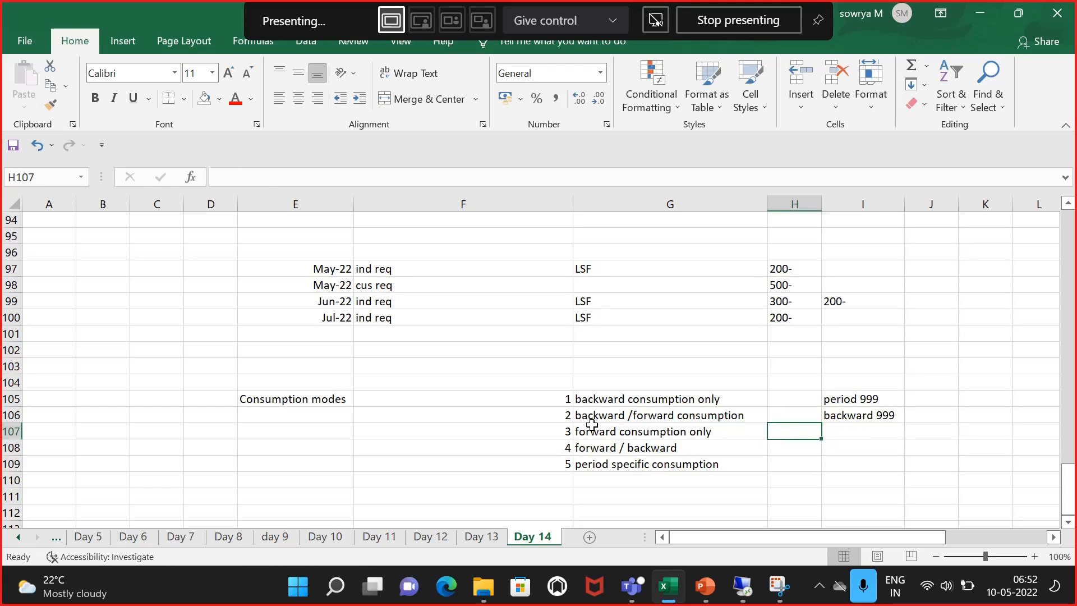
click(559, 413)
click(651, 399)
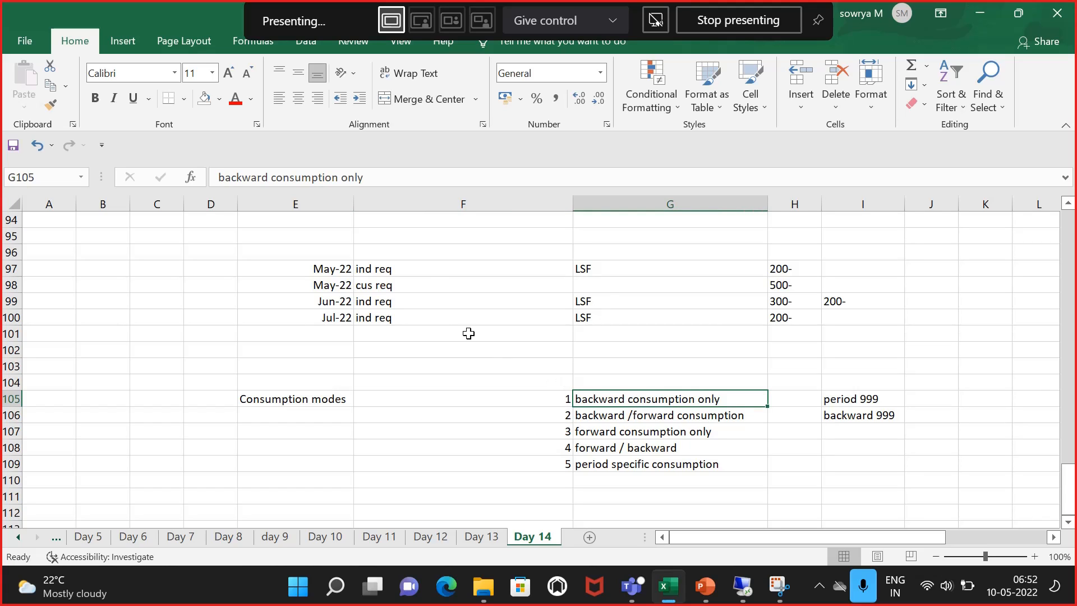
click(432, 279)
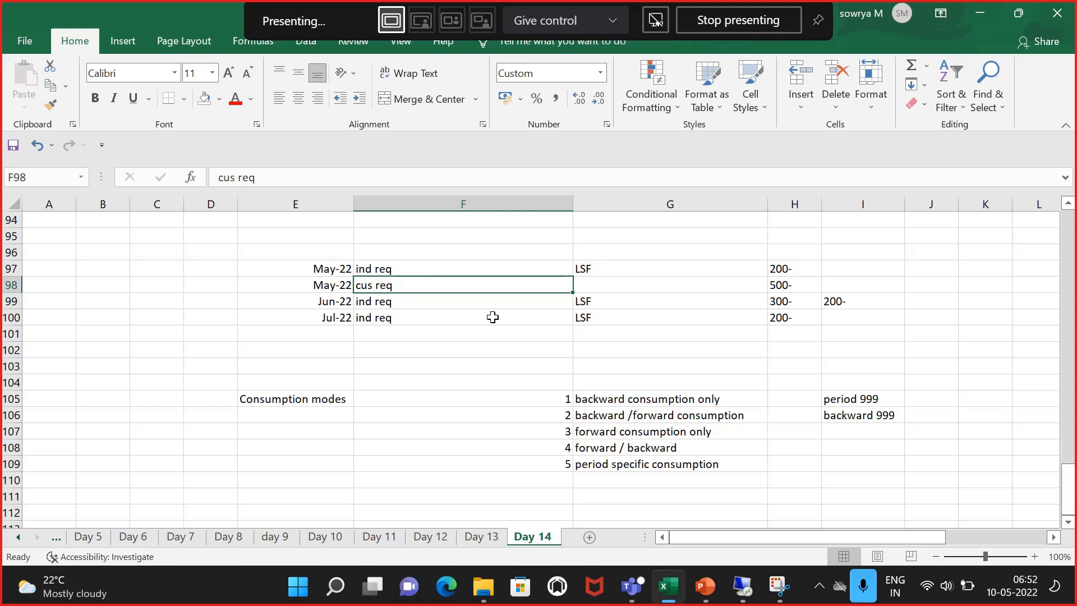
click(412, 270)
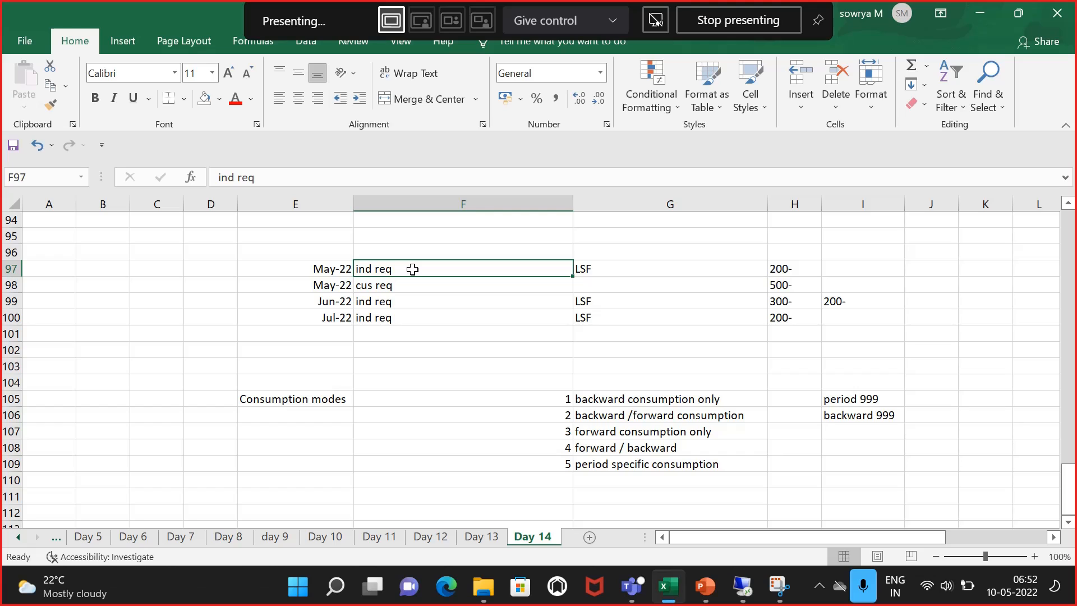
Step: Review the consumption mode list and the requirement notes recorded in the sheet
click(607, 394)
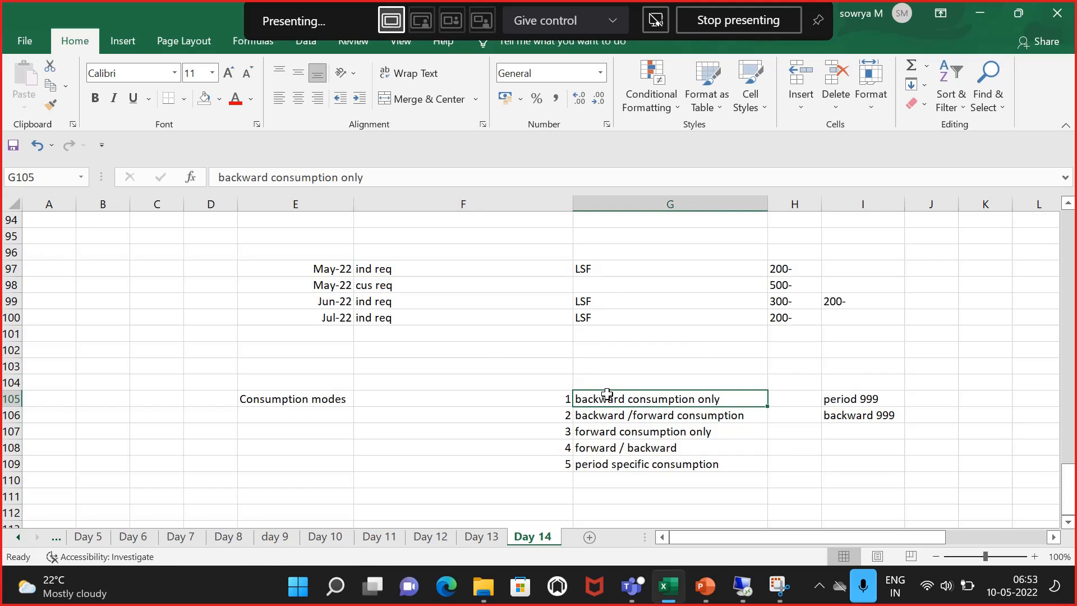
click(391, 300)
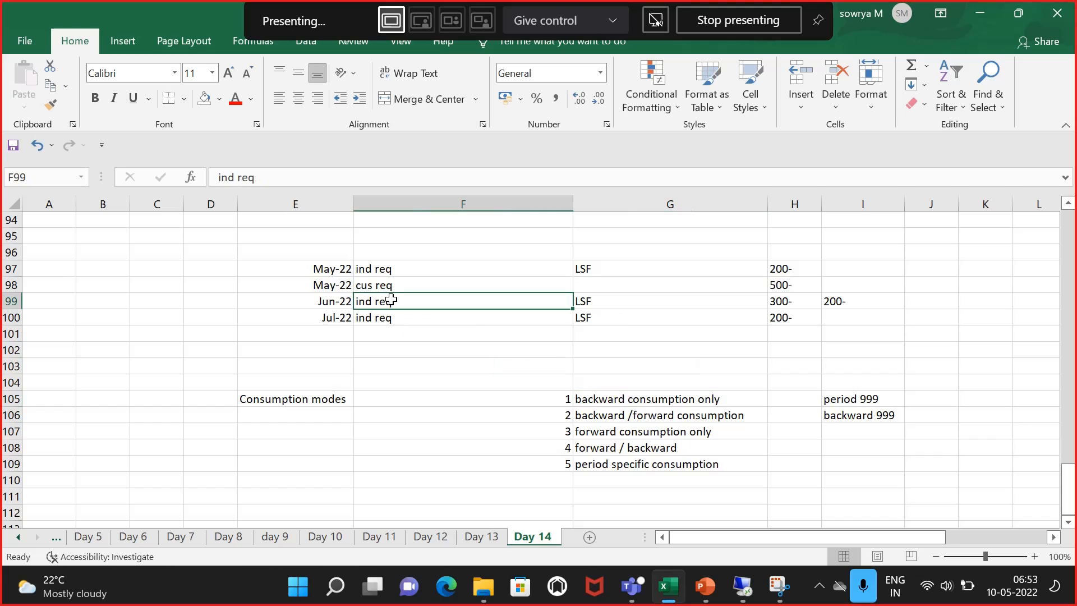
click(637, 400)
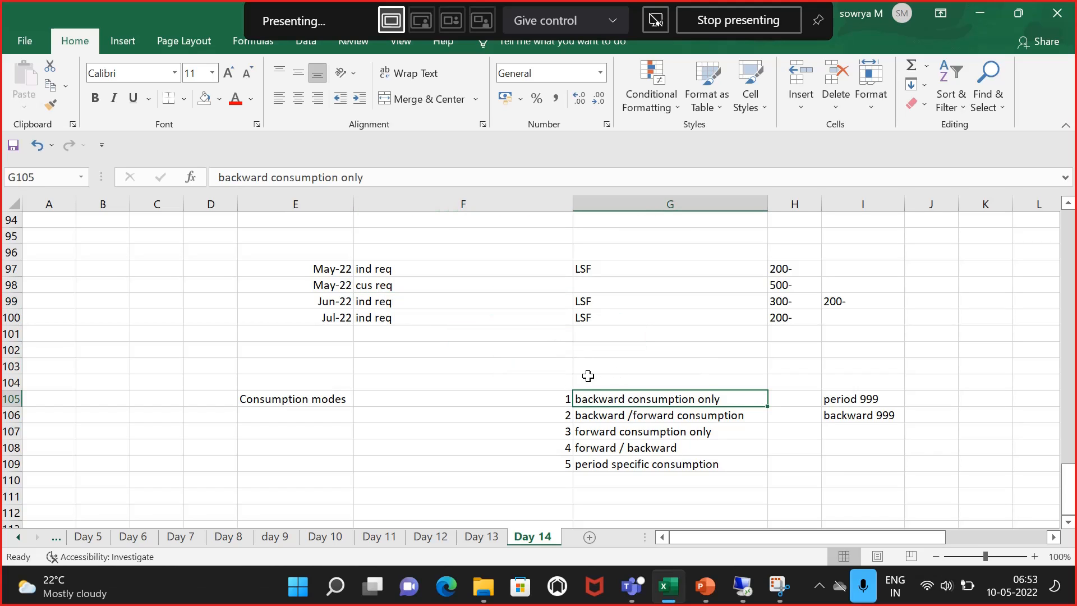
click(562, 399)
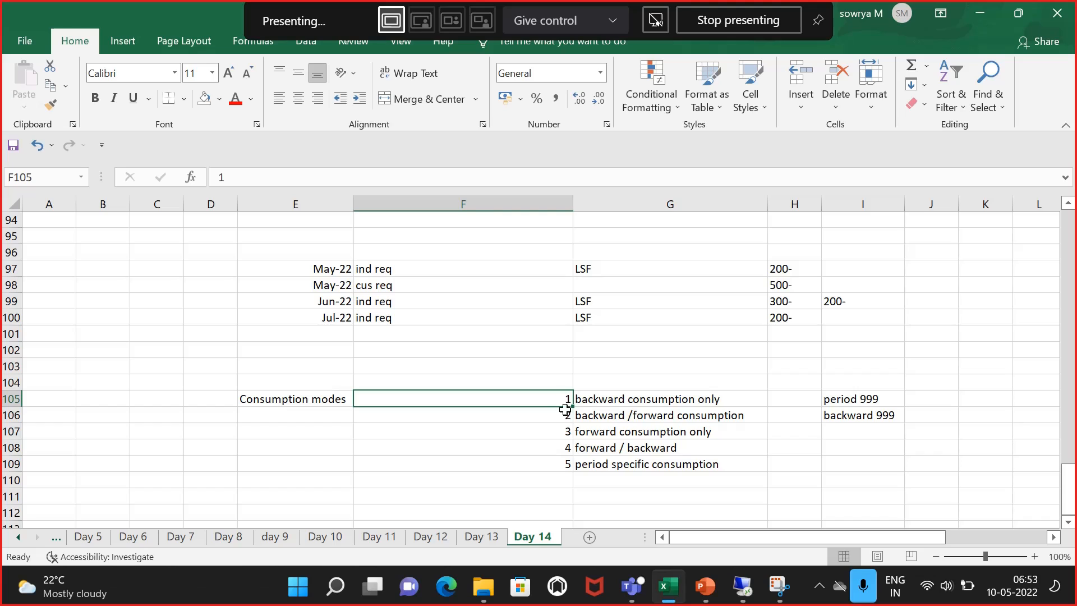
click(565, 415)
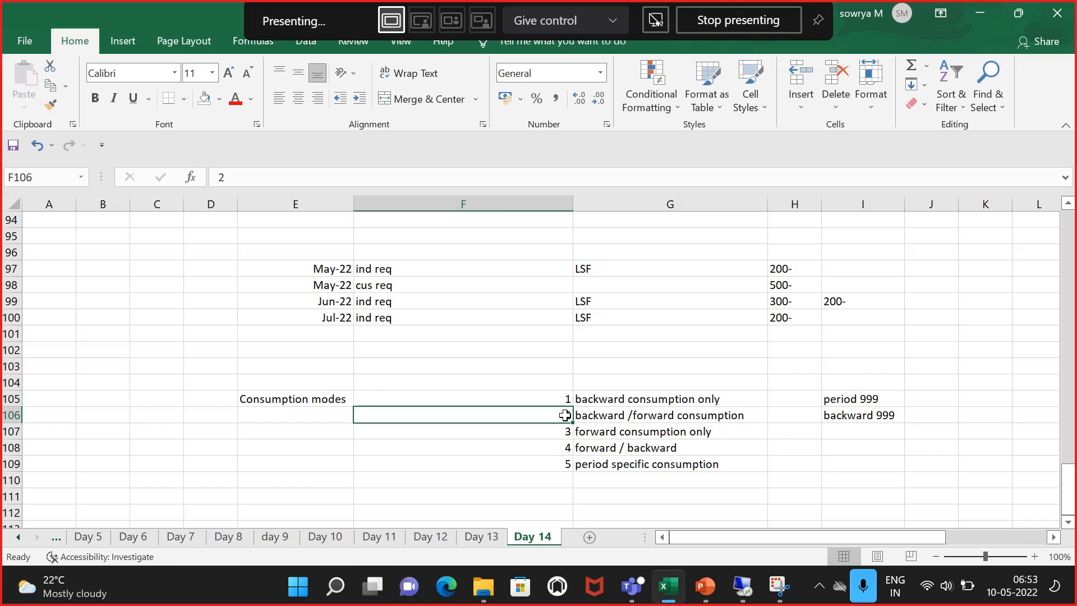
click(591, 415)
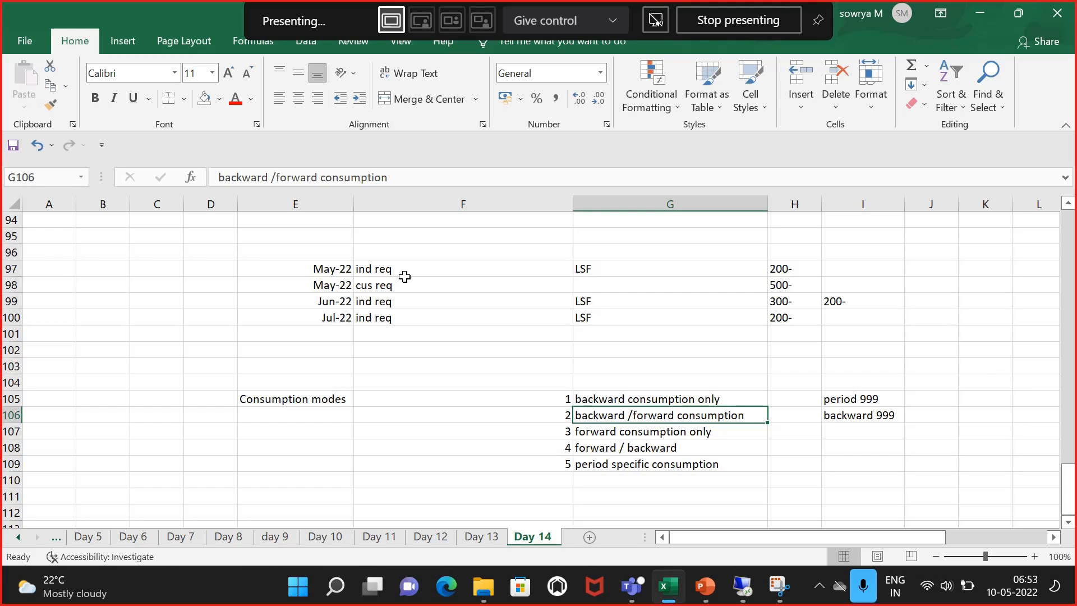
click(402, 302)
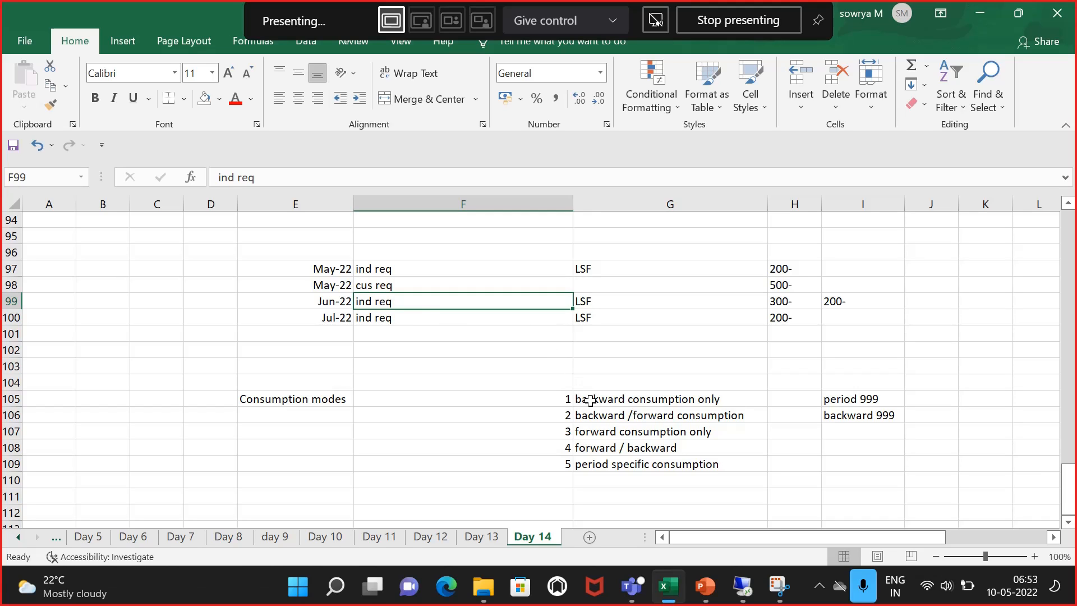
click(623, 430)
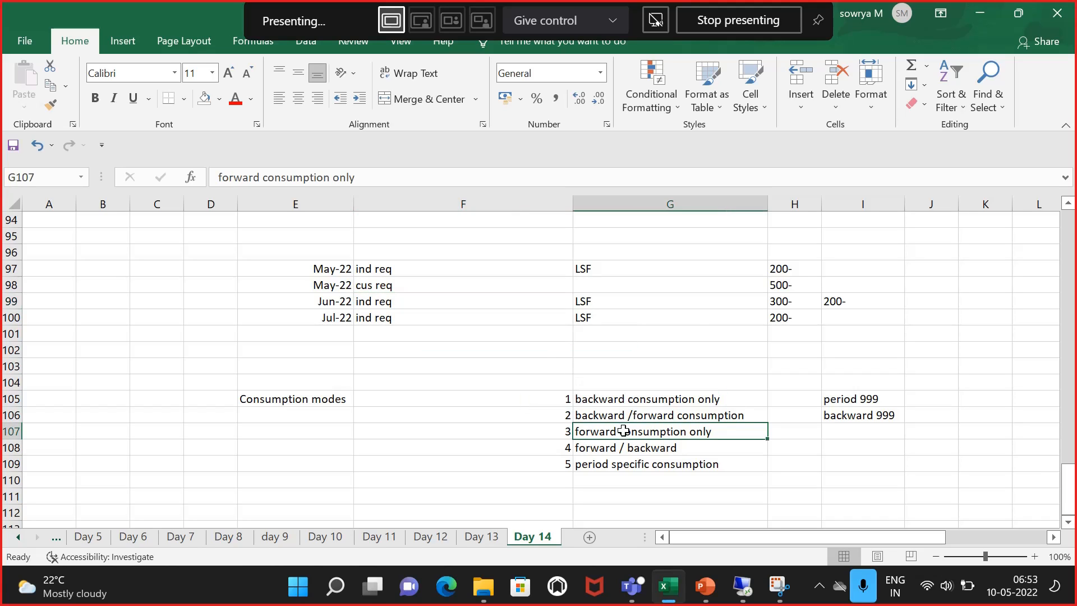
click(404, 271)
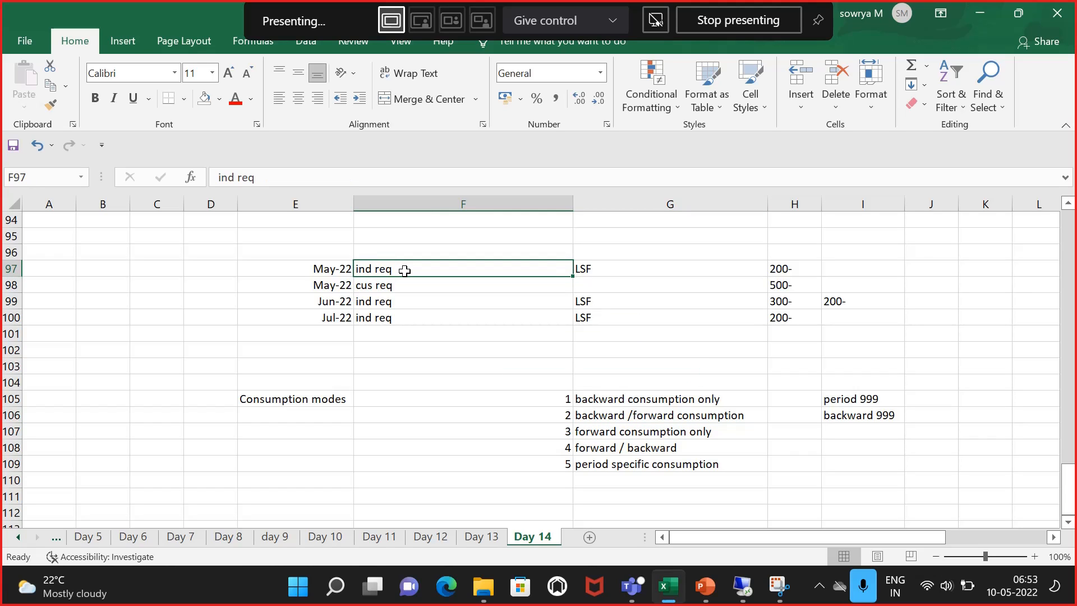
click(414, 308)
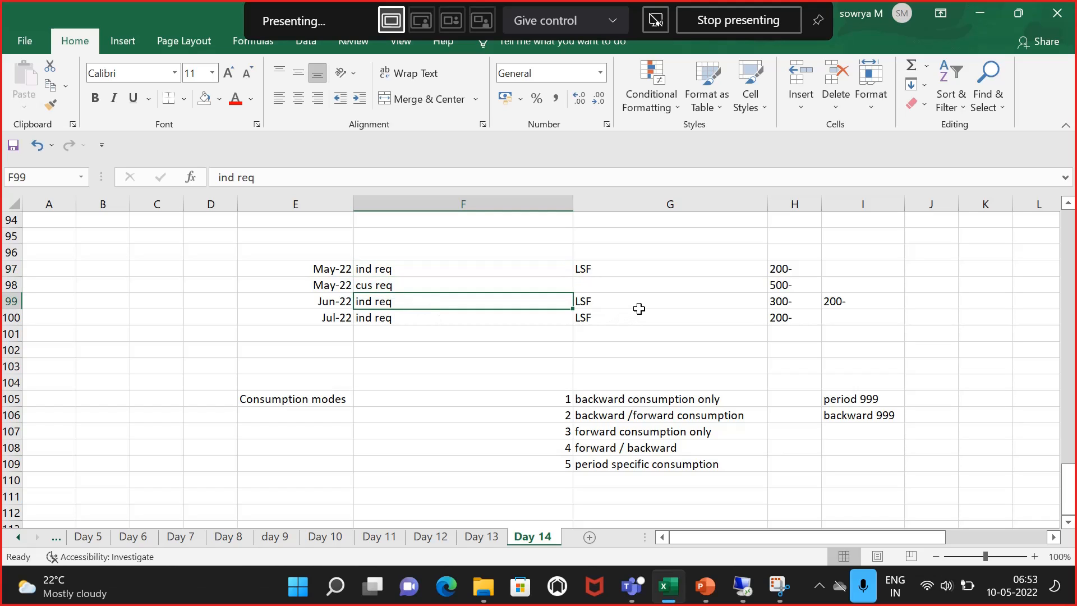
click(597, 429)
click(601, 446)
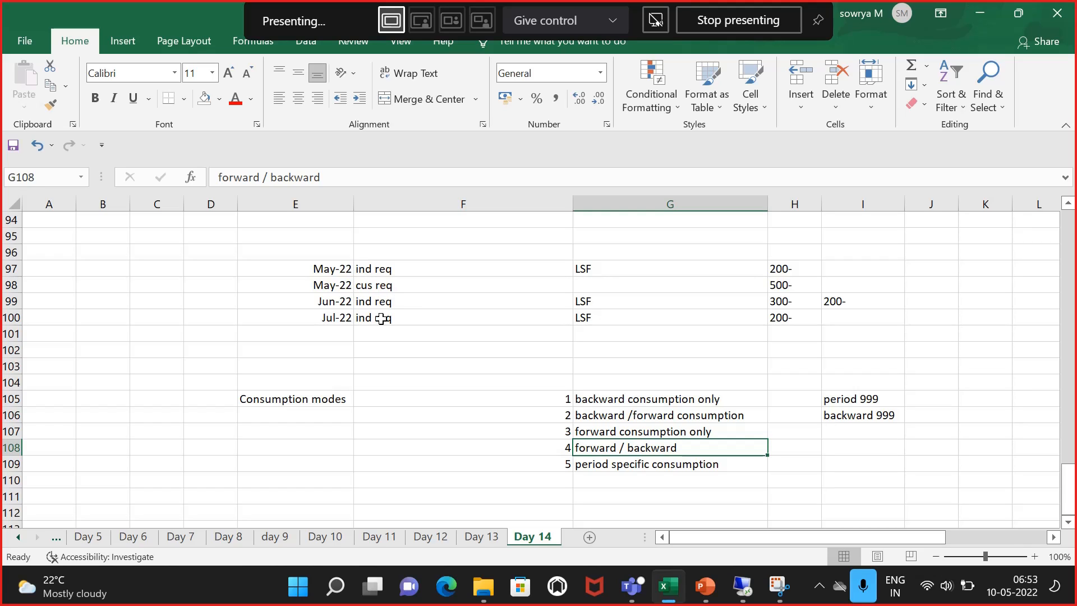
click(387, 347)
drag(387, 270, 392, 314)
click(415, 354)
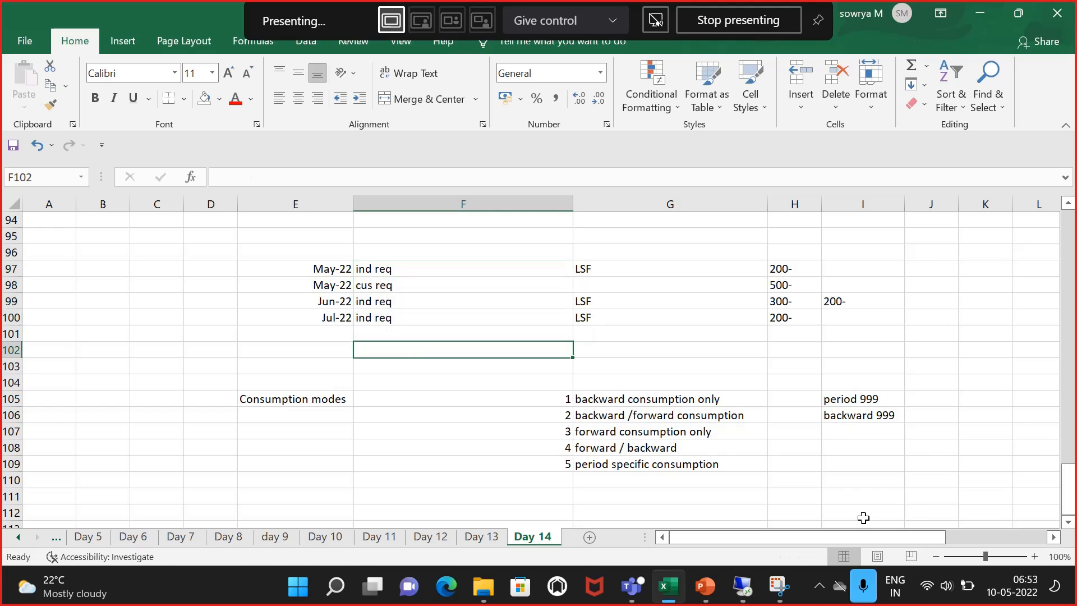
Step: Switch to the SAP session and set material 2973's consumption mode to 1, backward consumption only, then save the material
click(757, 584)
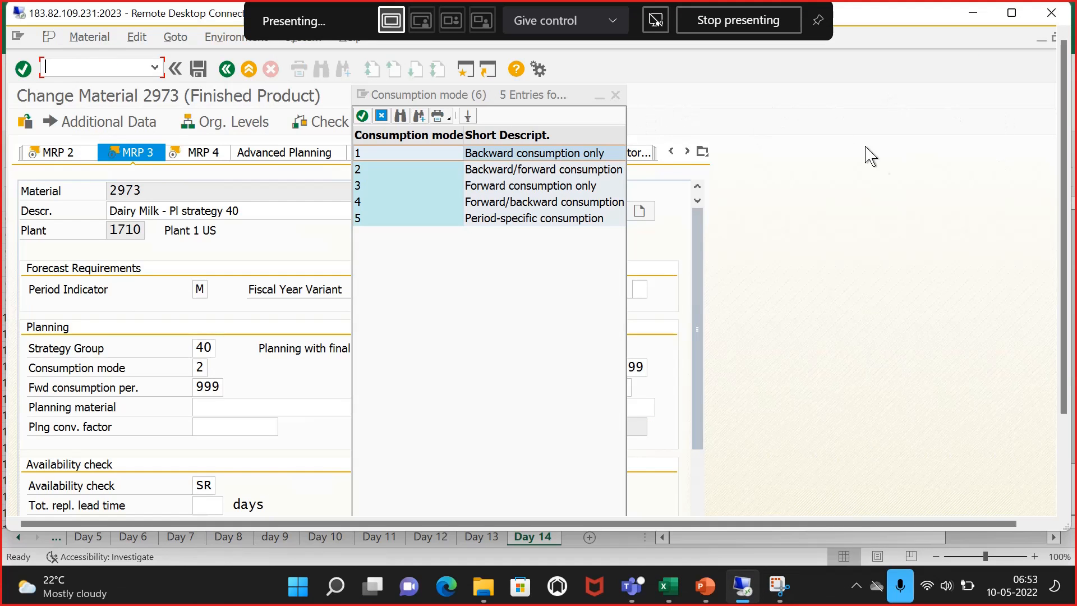
click(1011, 12)
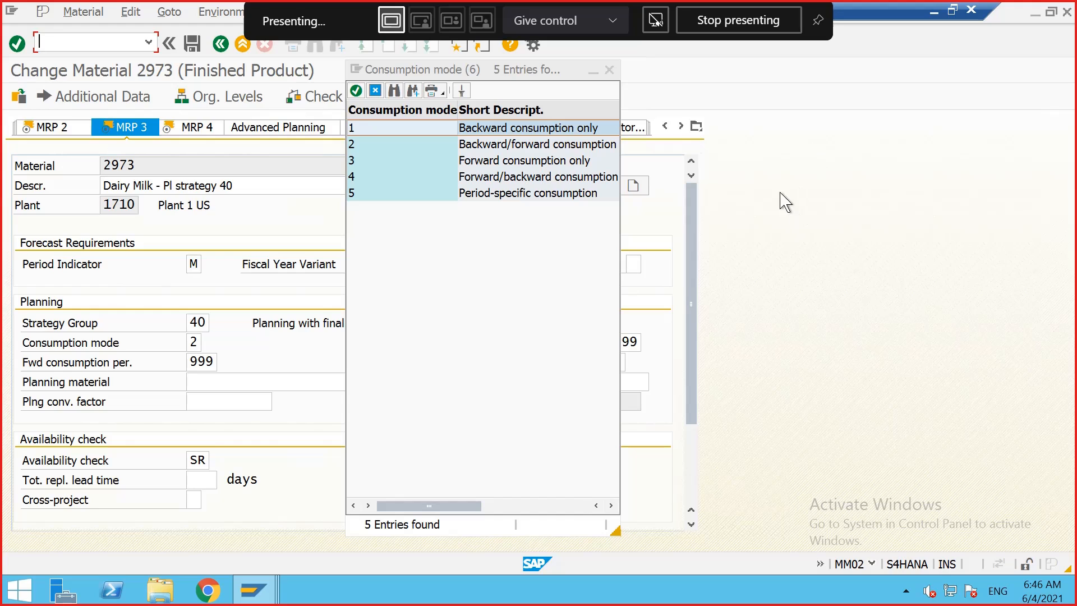
drag(559, 73, 601, 87)
click(649, 84)
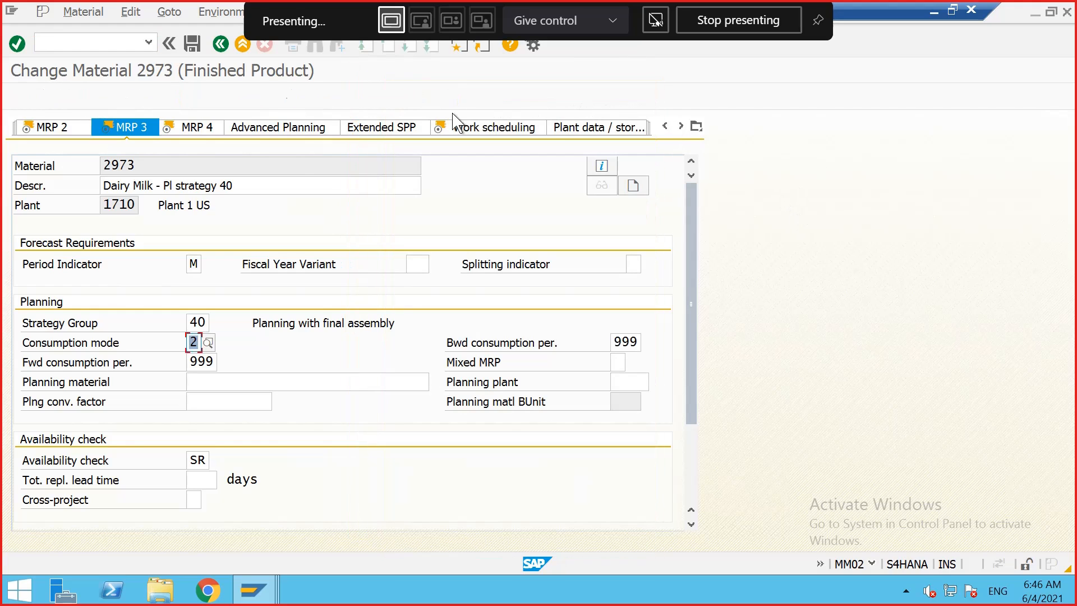
click(207, 342)
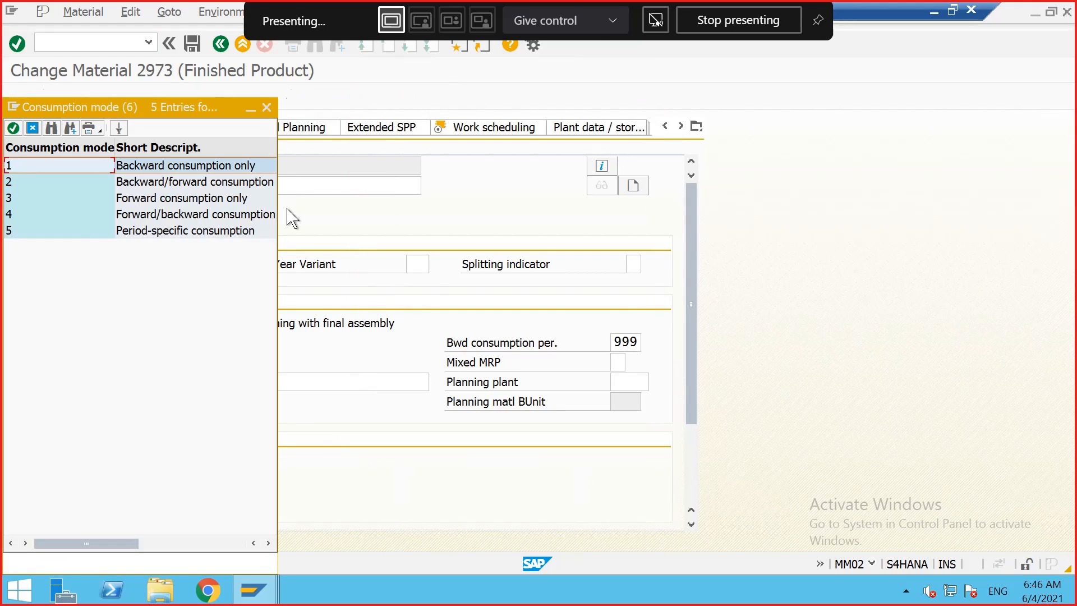
double_click(202, 166)
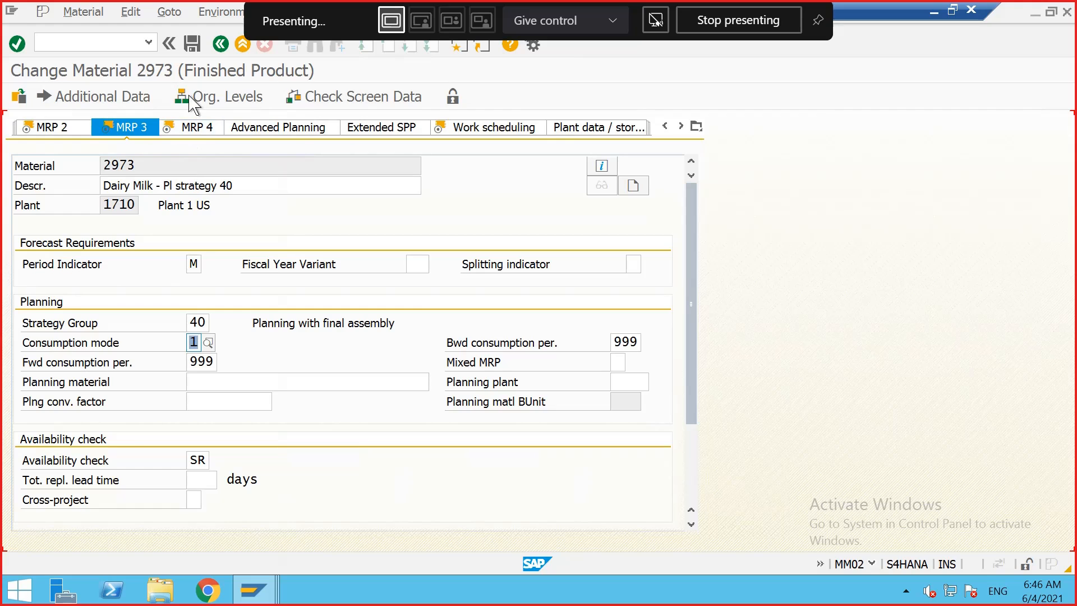
click(191, 43)
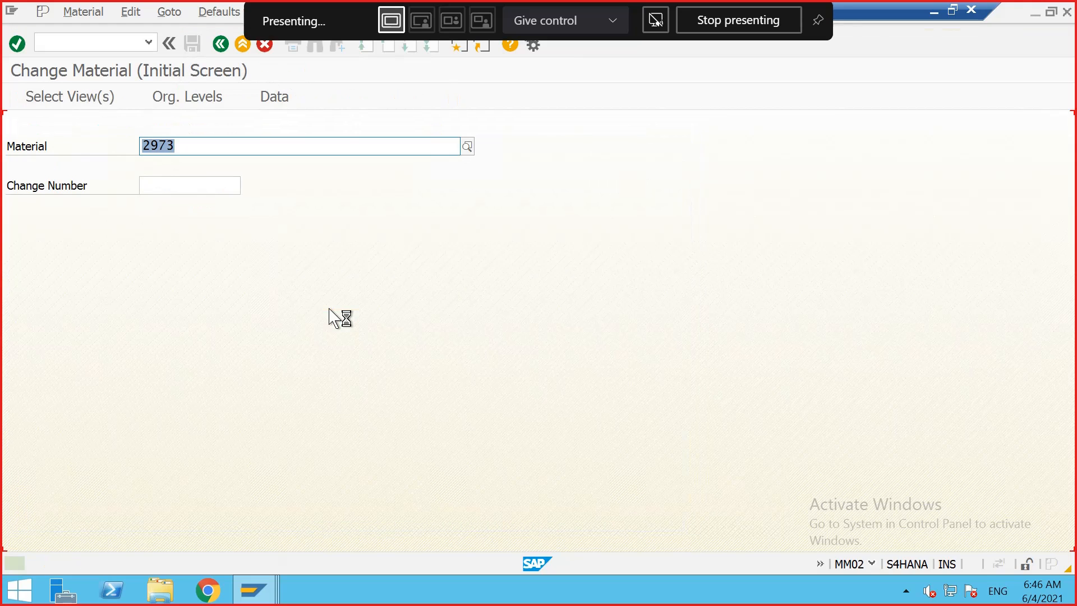
Step: Switch to the stock/requirements list for material 2973 and refresh it
click(254, 589)
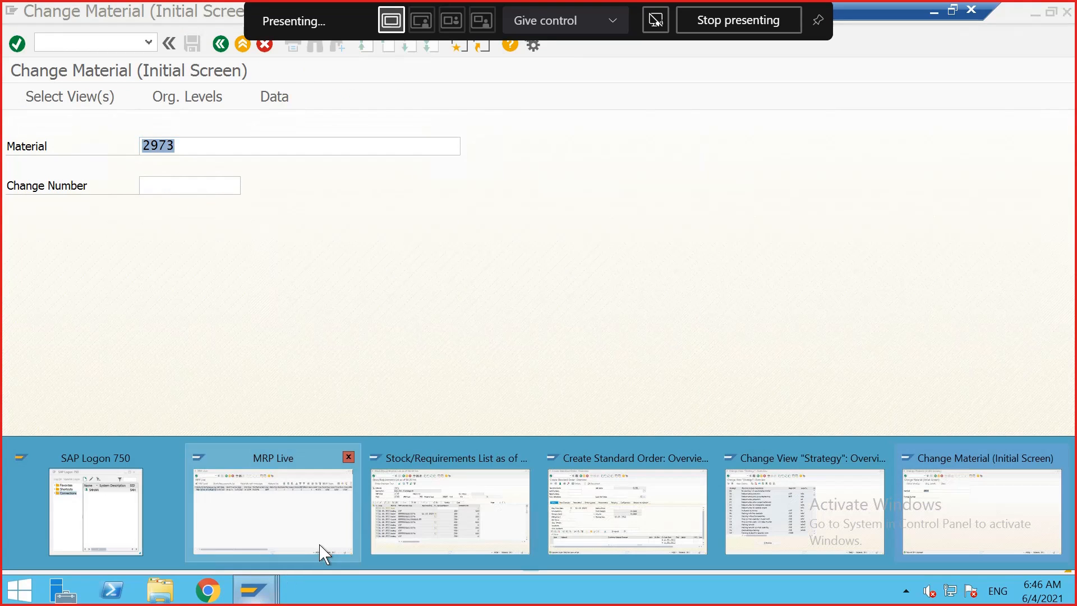
click(402, 507)
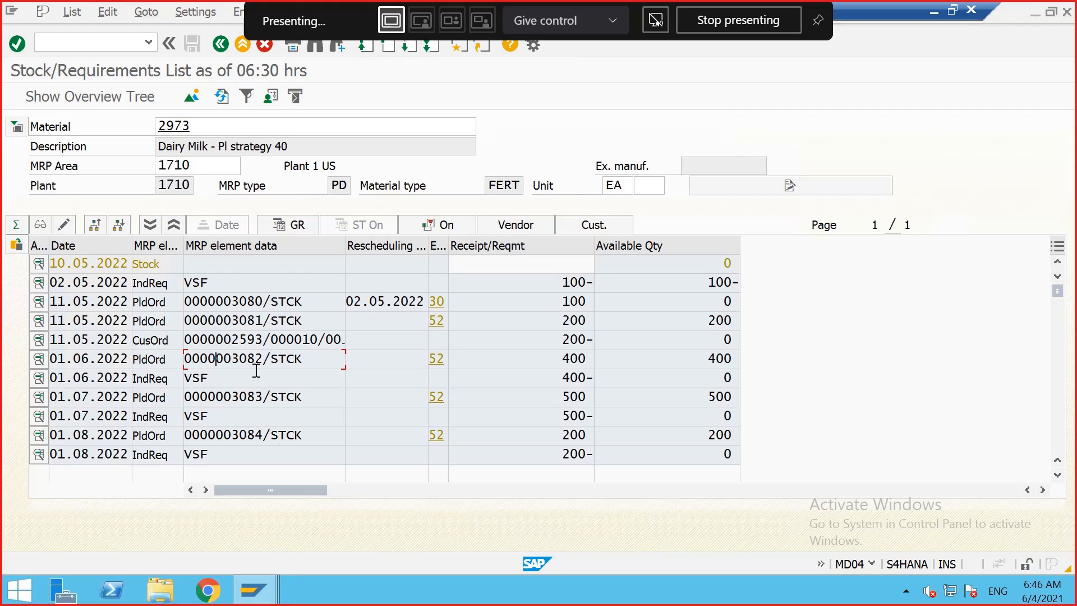
click(222, 96)
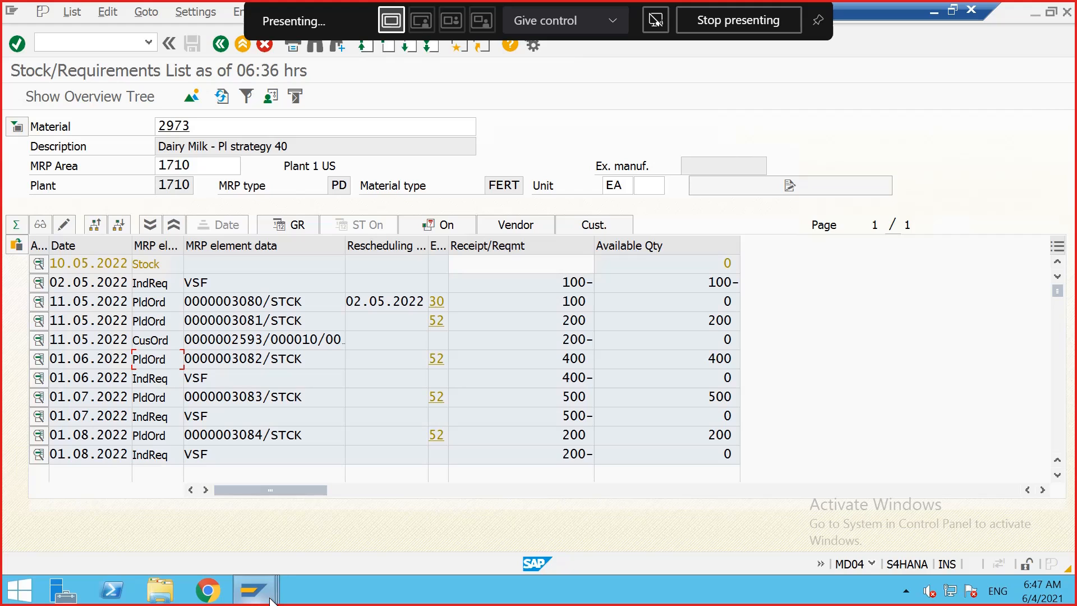
Step: Open transaction MD62 to change planned independent requirements for material 2973 in plant 1710
mouse_move(271, 601)
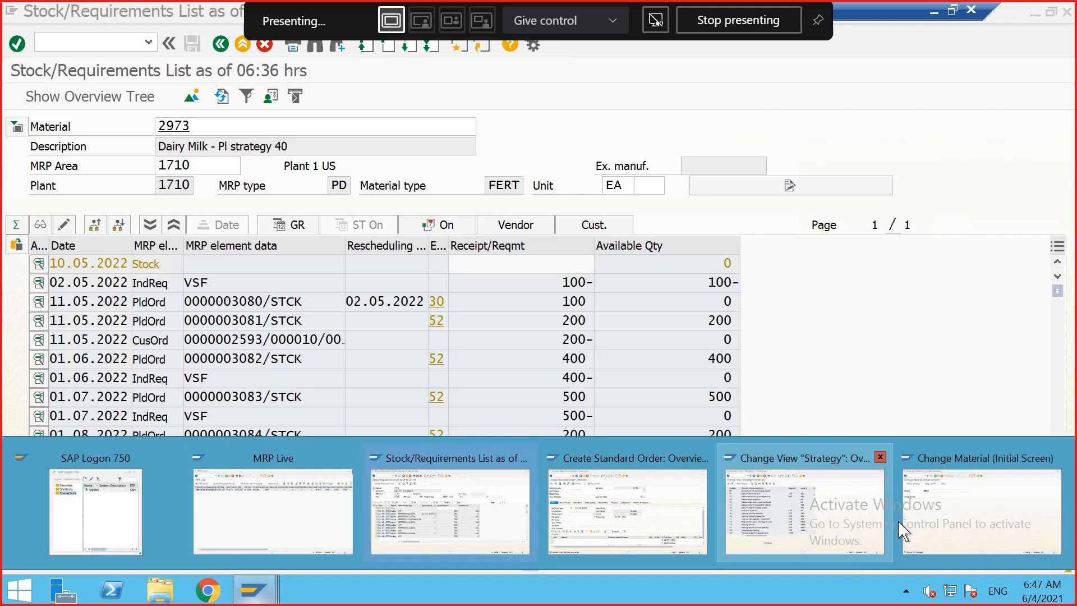
click(928, 519)
click(72, 43)
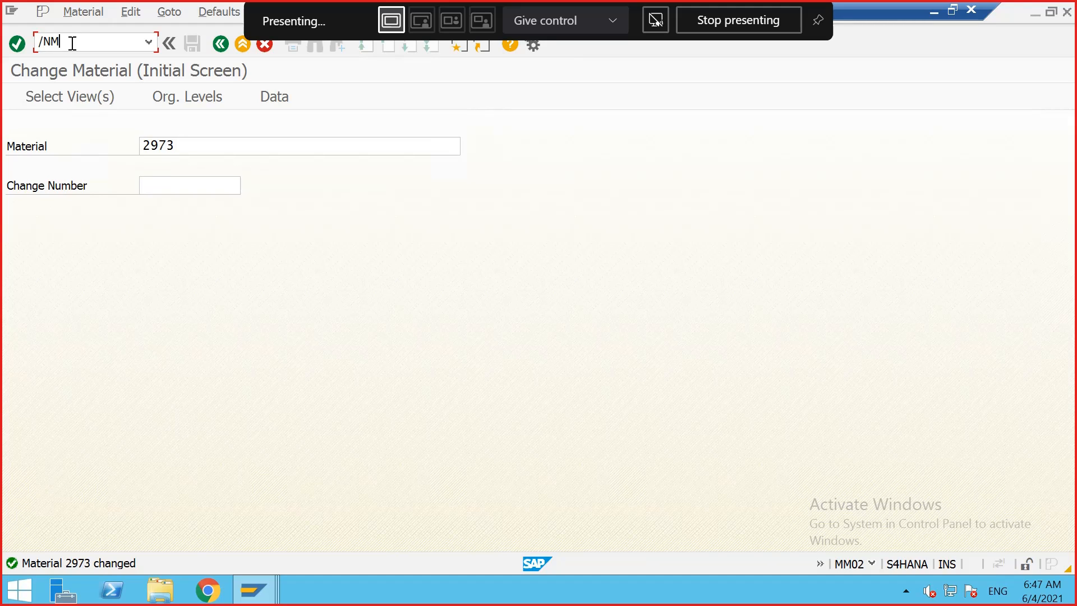
key(Return)
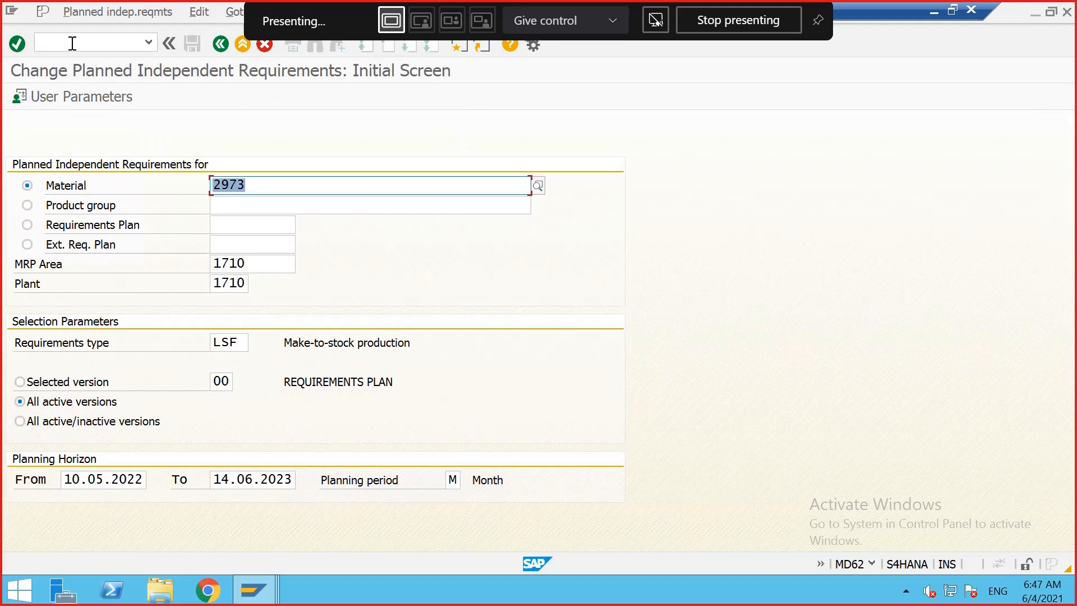
key(Return)
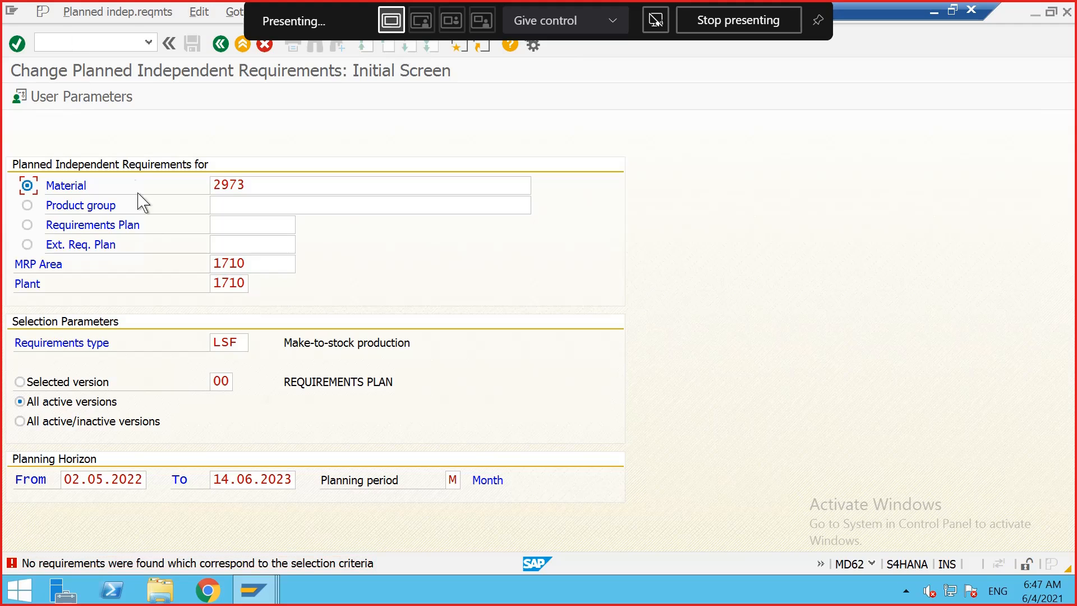
Step: Change the user parameters' default requirement type to VSF and confirm
click(88, 102)
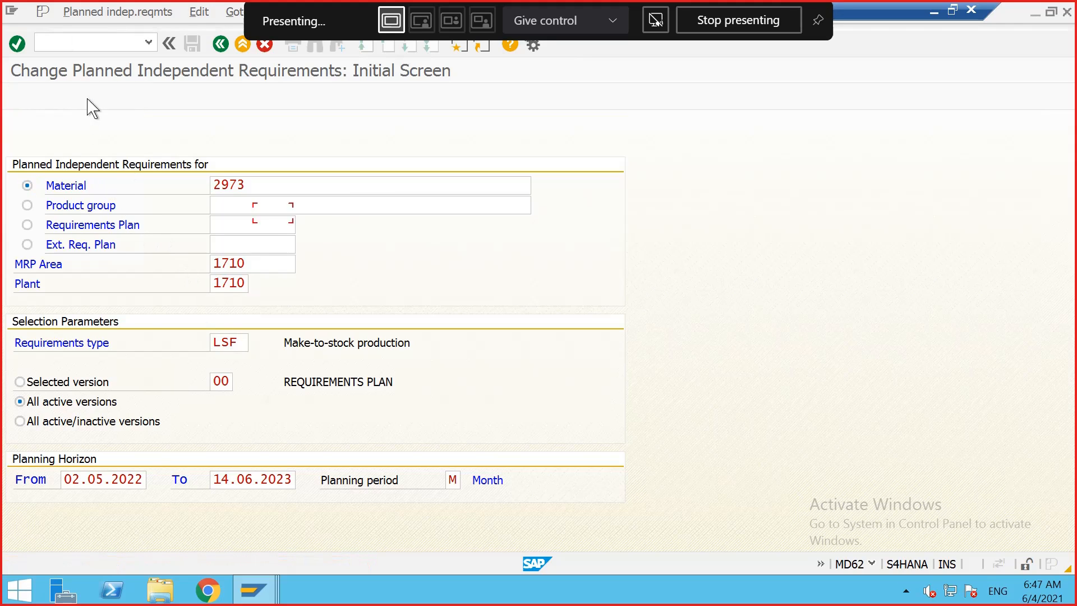
click(275, 253)
double_click(276, 253)
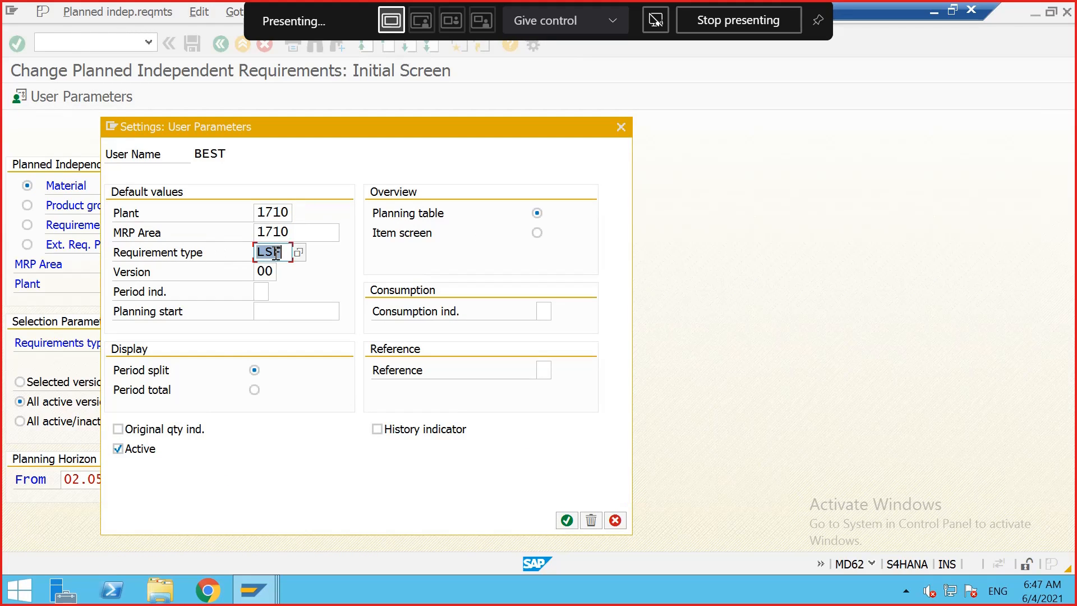
key(BackSpace)
text(VSF)
click(567, 520)
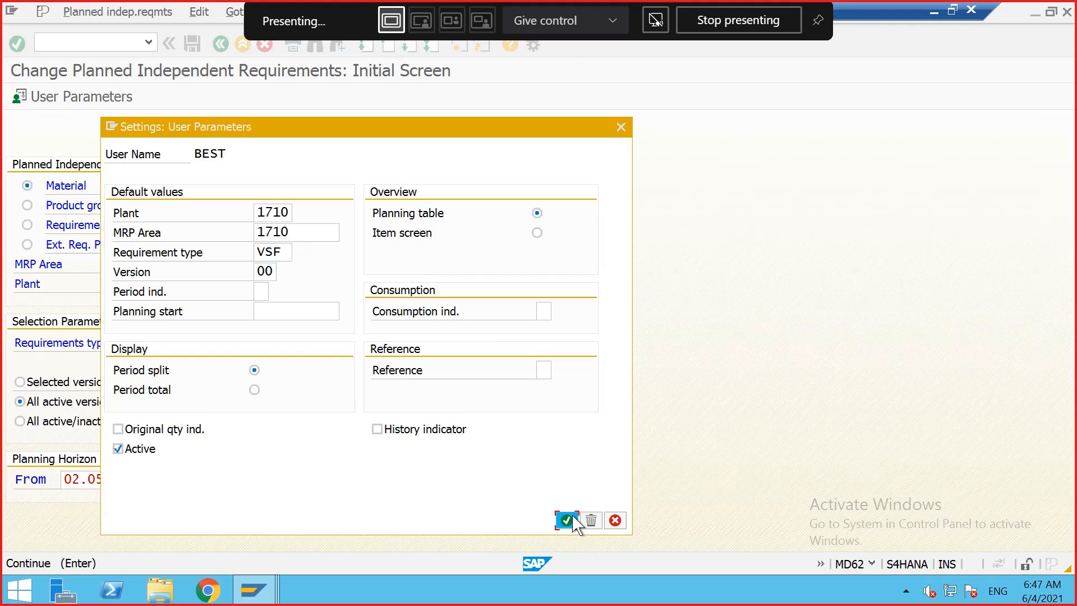
click(528, 481)
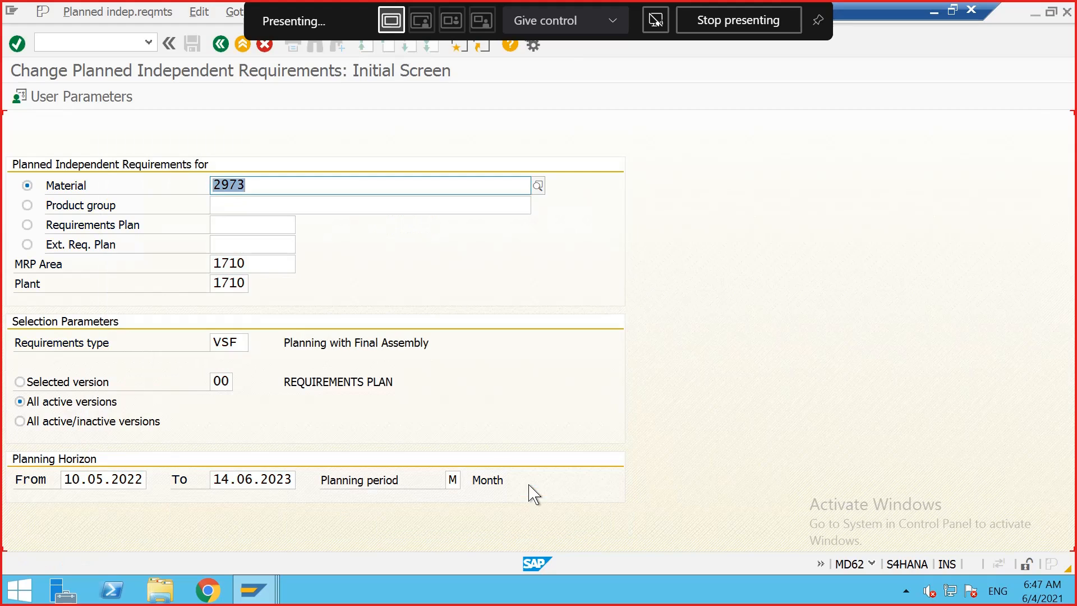
Step: Open the planning table, delete the material 2973 requirements row, confirm the deletion and save
key(Return)
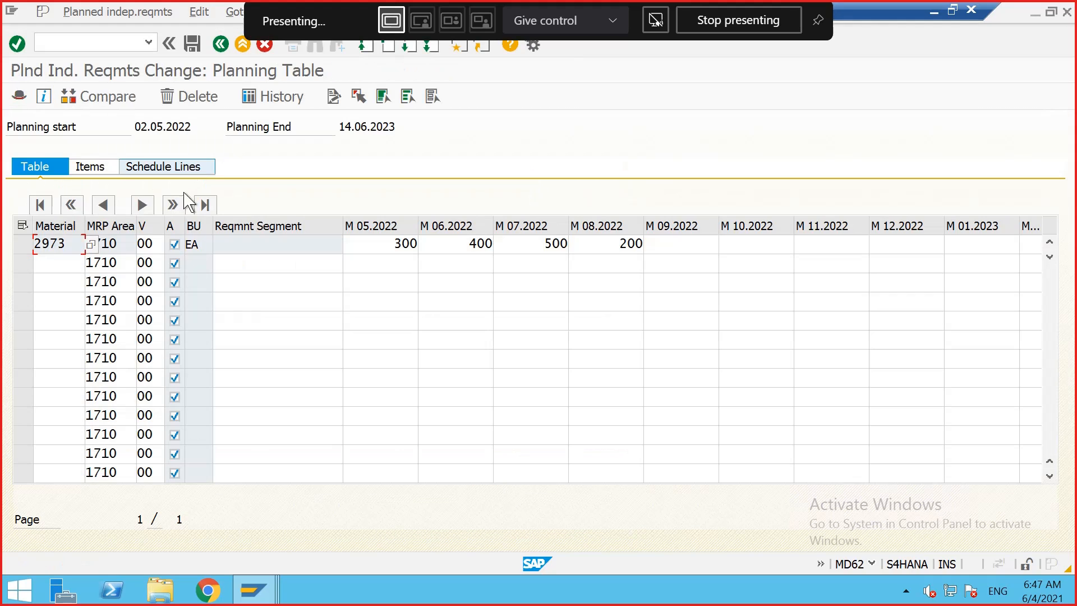
click(21, 244)
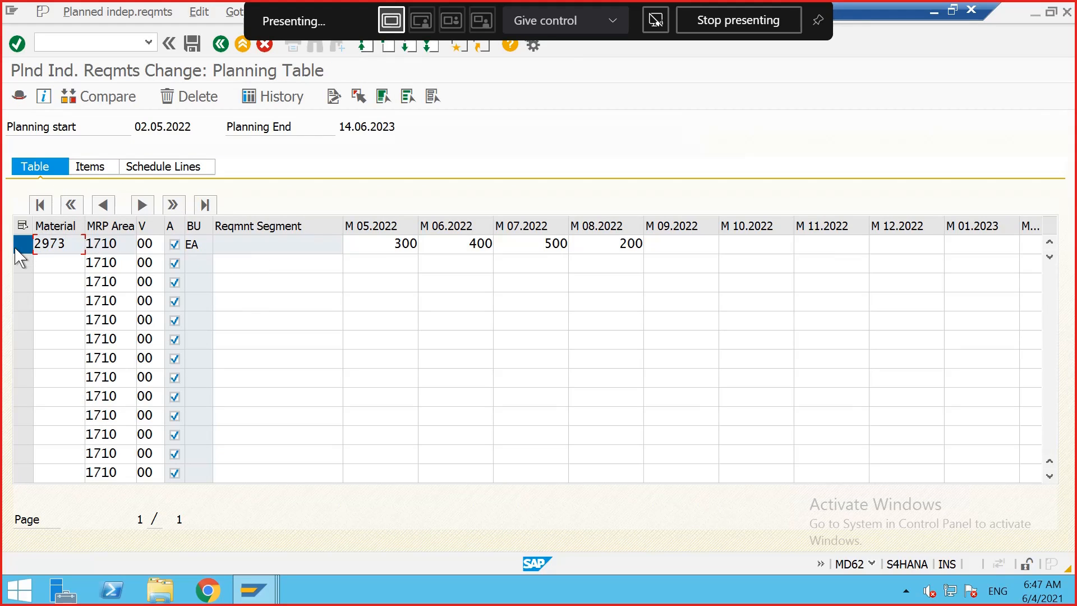
click(186, 97)
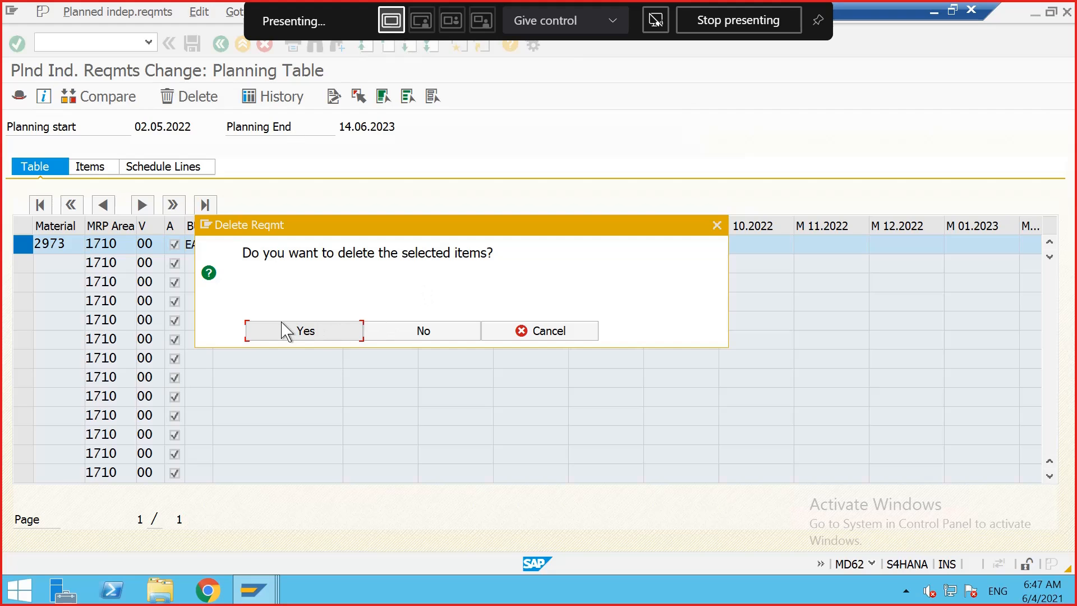
click(287, 332)
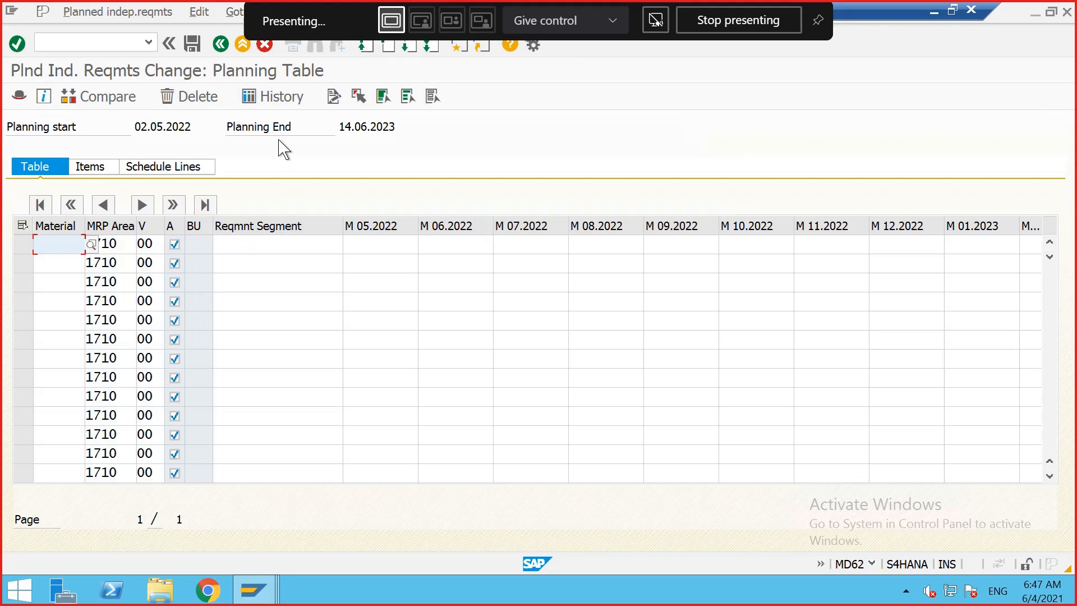
click(192, 43)
Step: Return to the stock/requirements list for material 2973 and refresh it
click(253, 589)
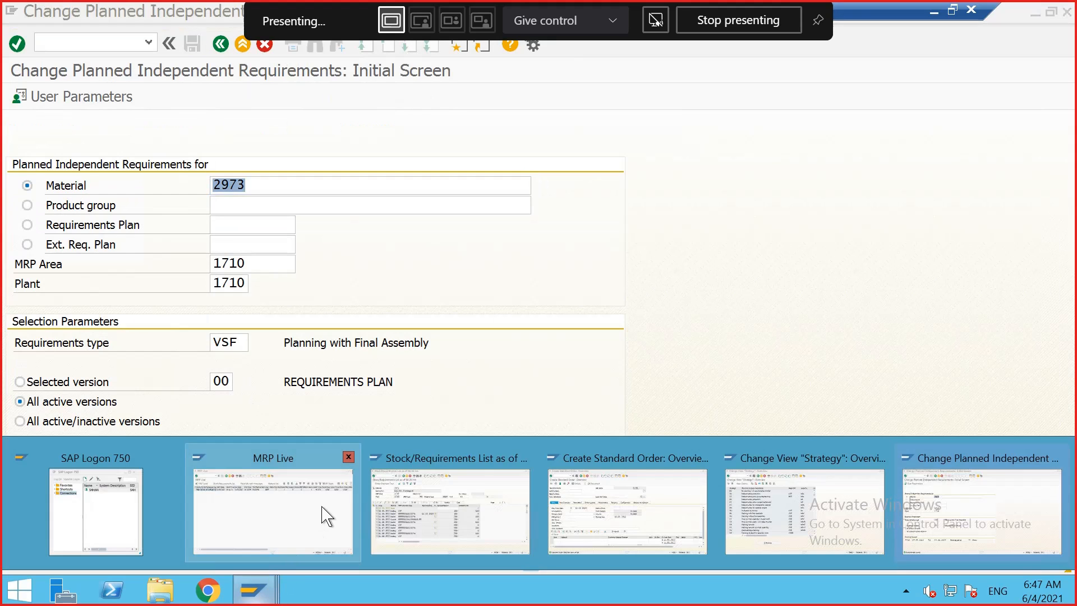
click(464, 486)
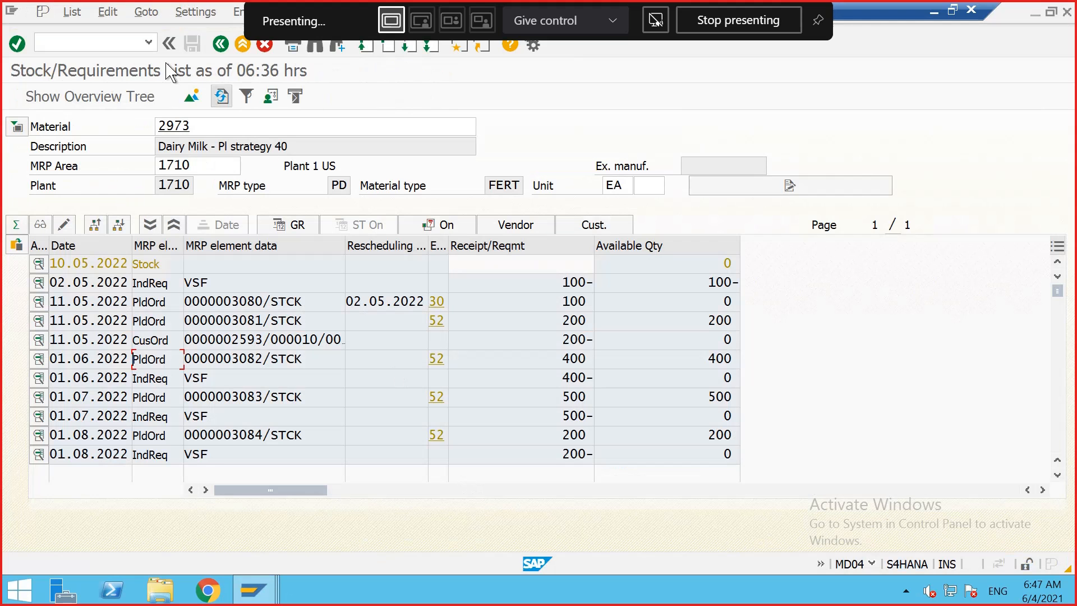
click(222, 96)
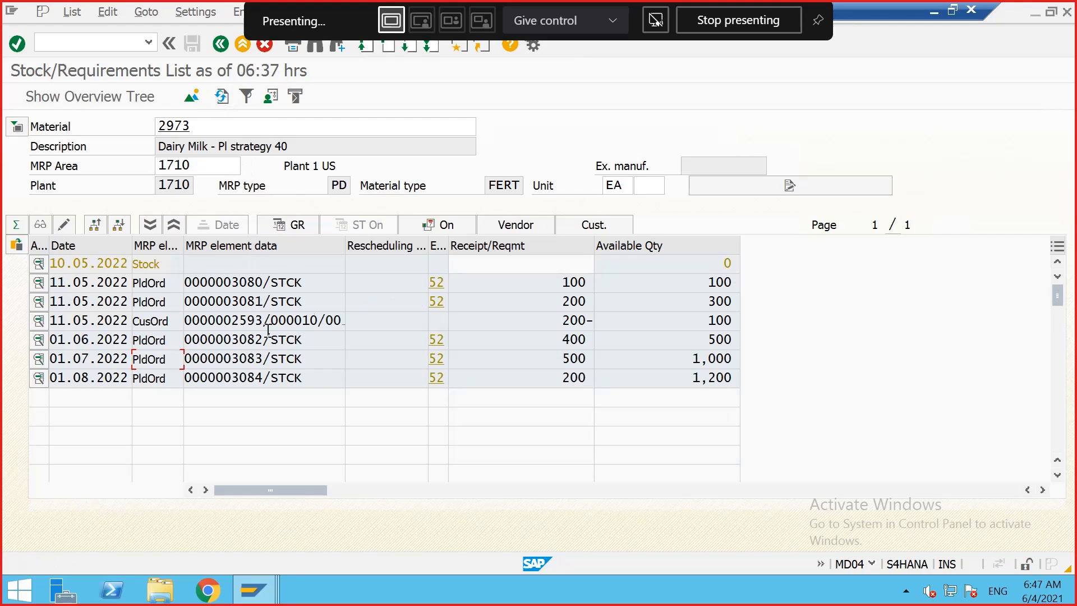
Step: Open the customer order element from the list in change mode, delete that sales order, and go back to the list
double_click(262, 320)
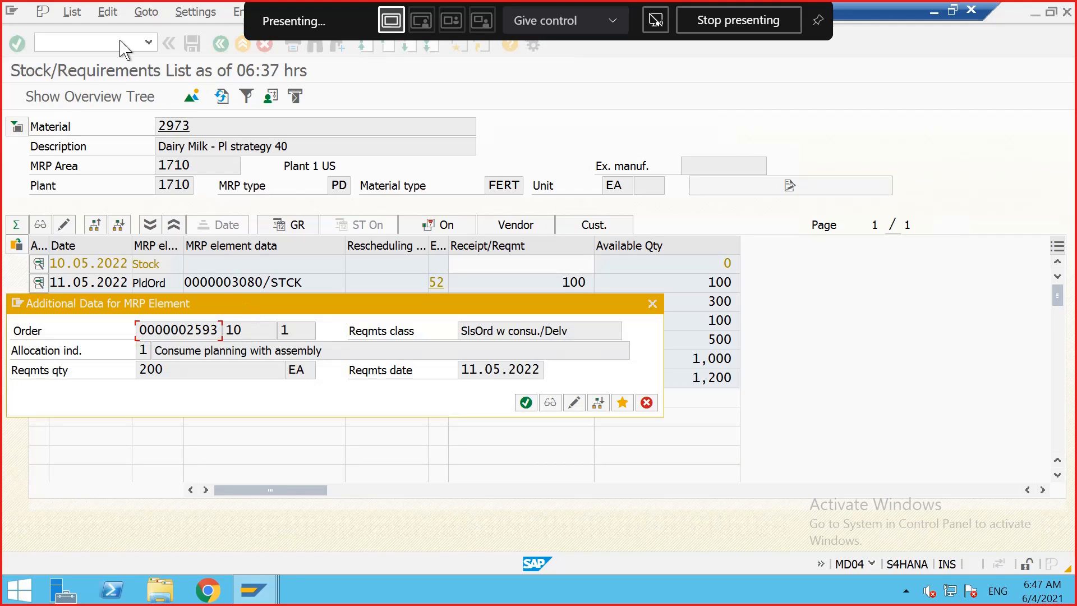
click(574, 402)
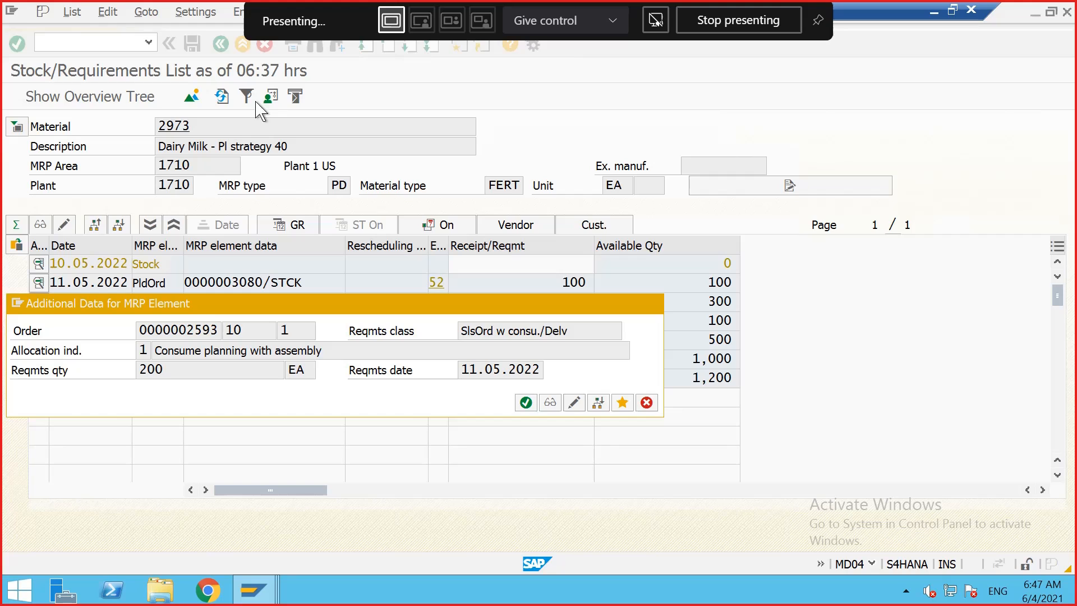
click(93, 13)
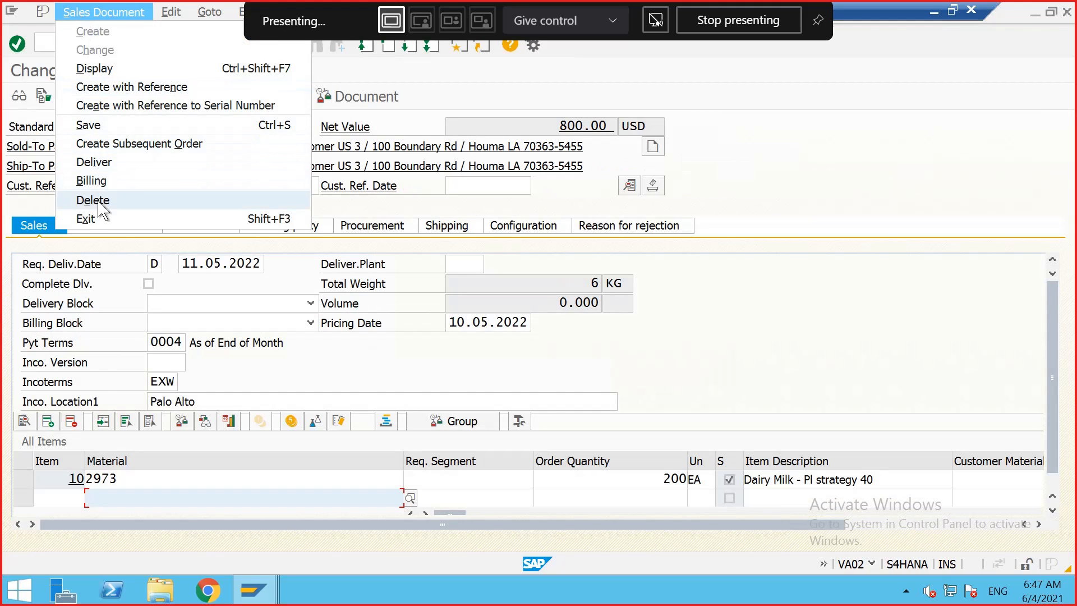
click(230, 210)
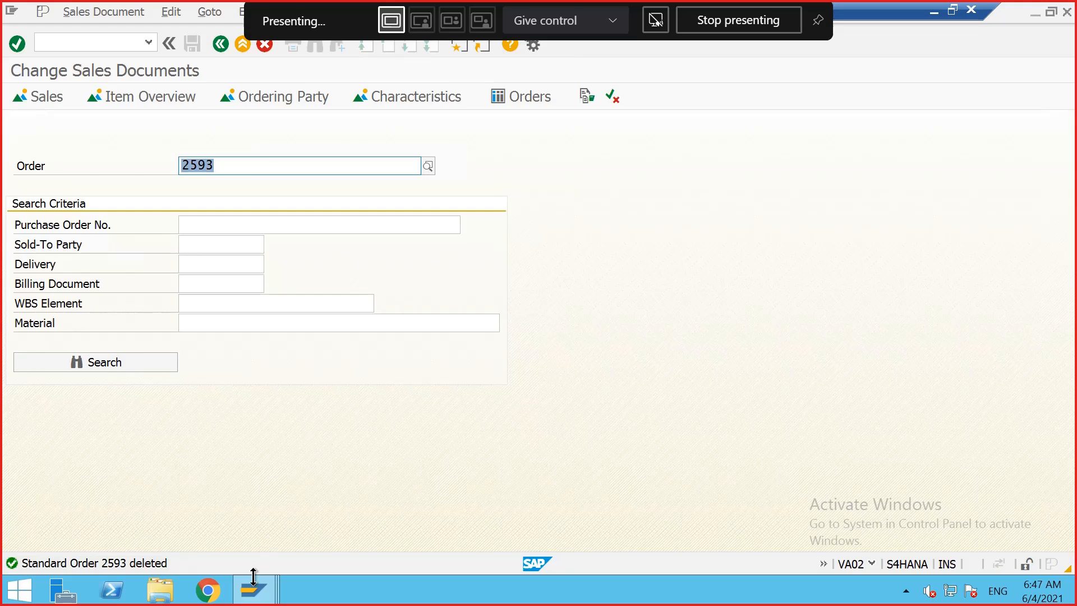
click(221, 44)
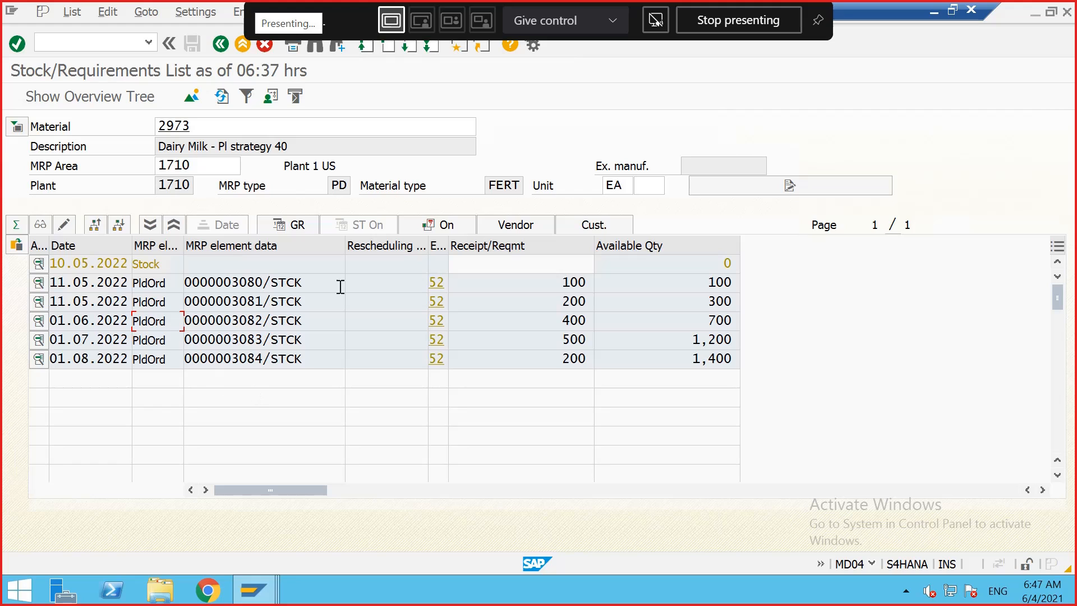
Step: Rerun MRP Live for material 2973 in plant 1710 and close the strategy configuration window
mouse_move(276, 593)
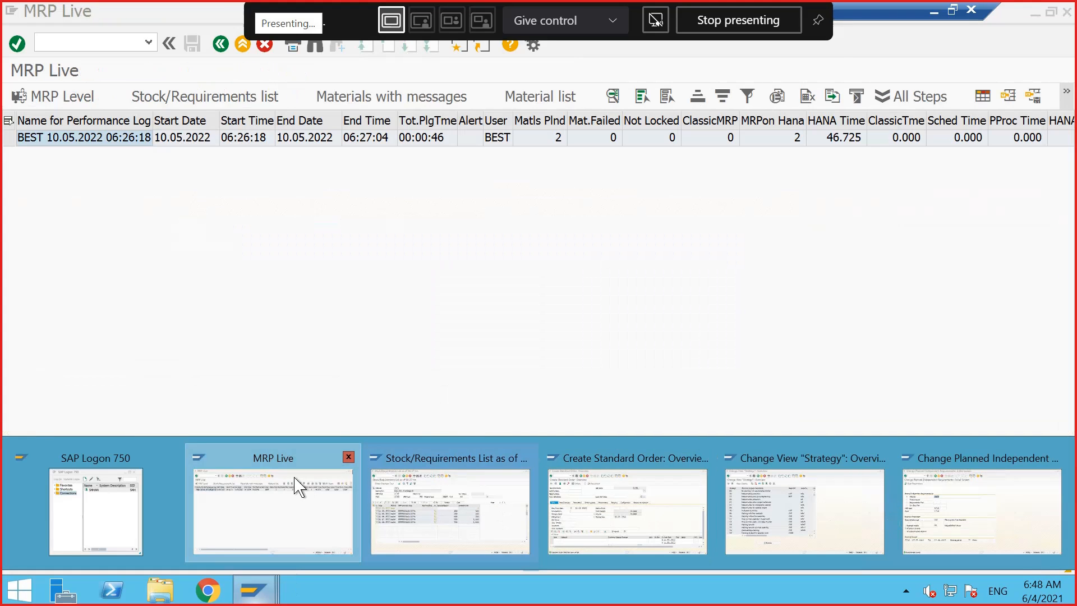
click(296, 480)
click(221, 44)
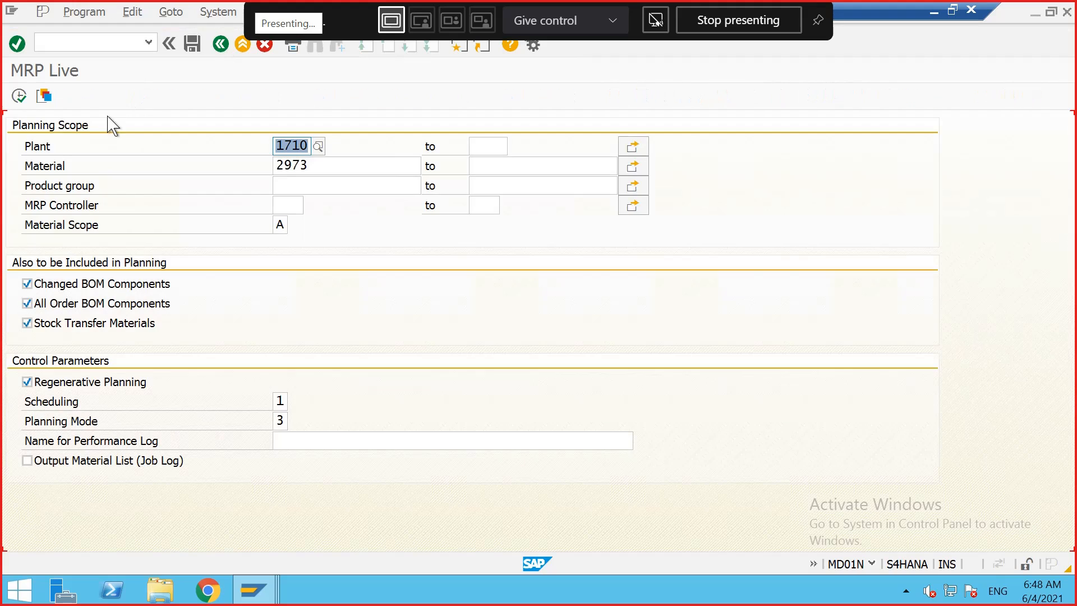
click(18, 96)
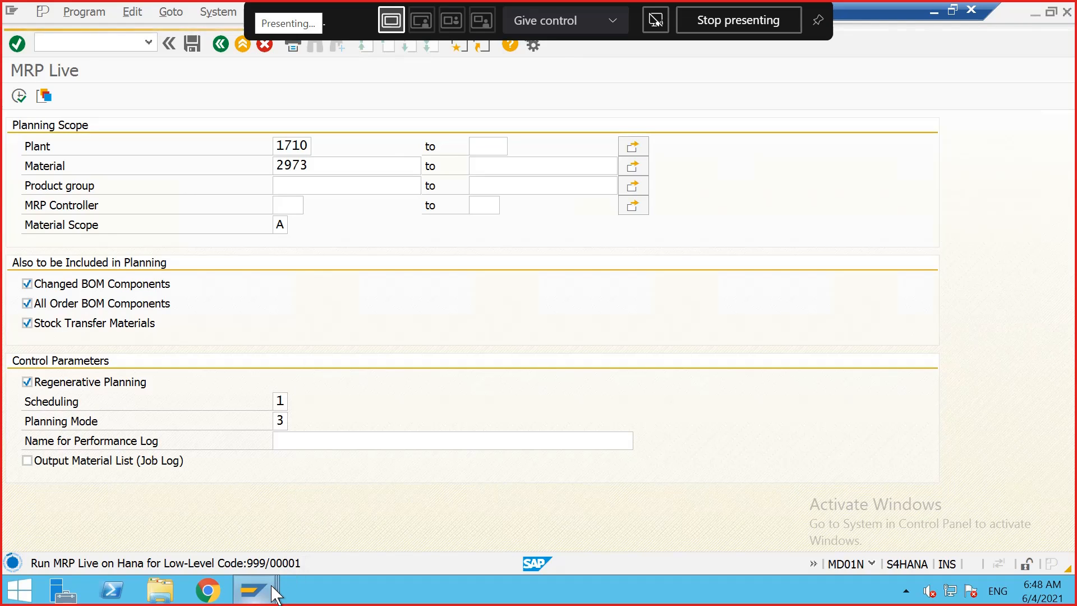
mouse_move(274, 594)
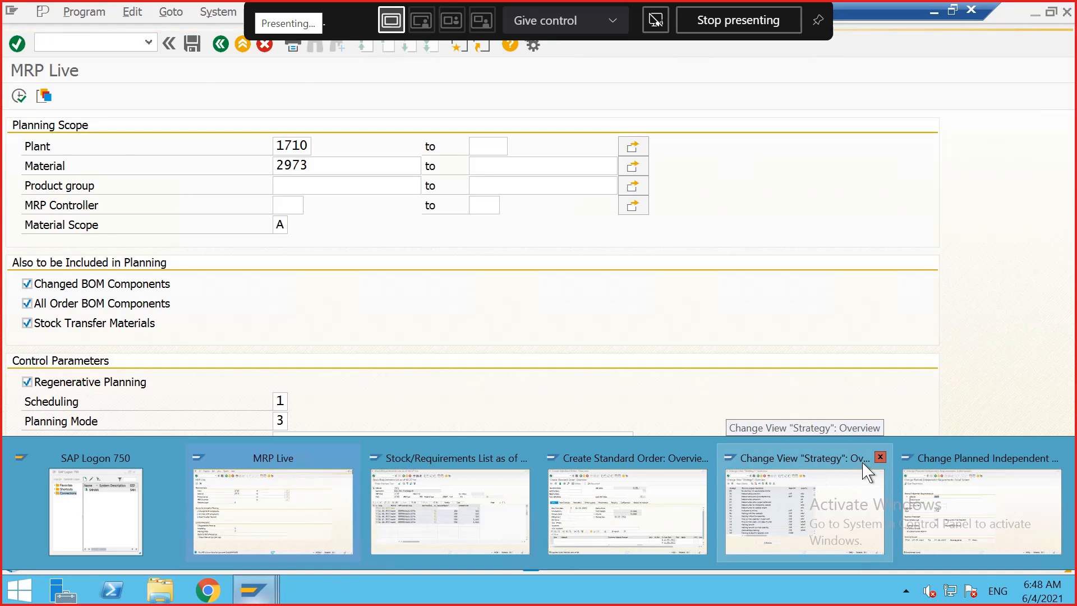
click(880, 457)
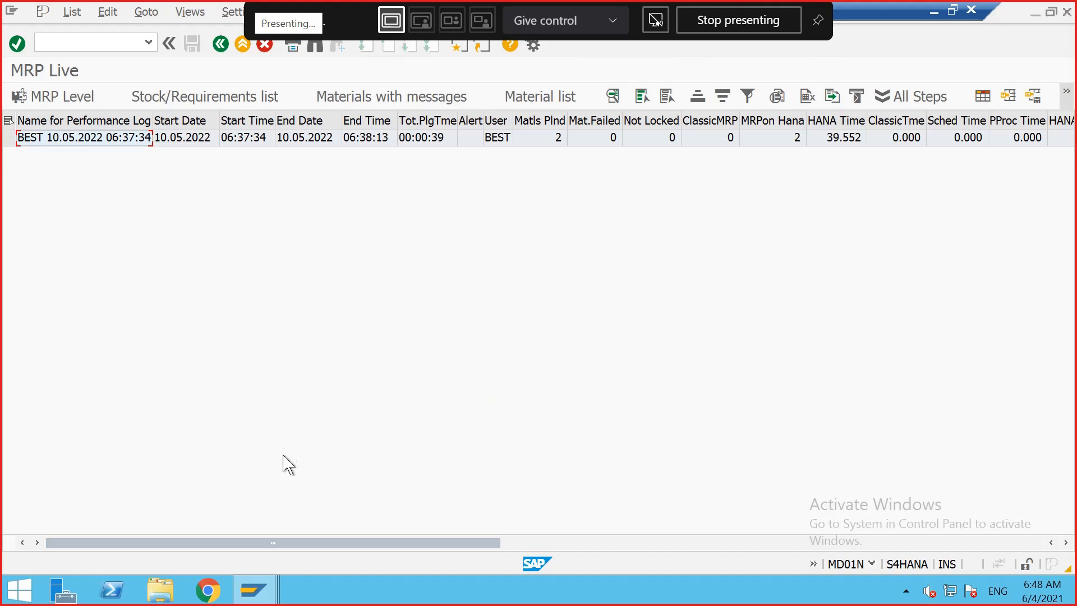
Step: Refresh the stock/requirements list for material 2973 and toggle the material header details open and closed
mouse_move(274, 593)
click(446, 493)
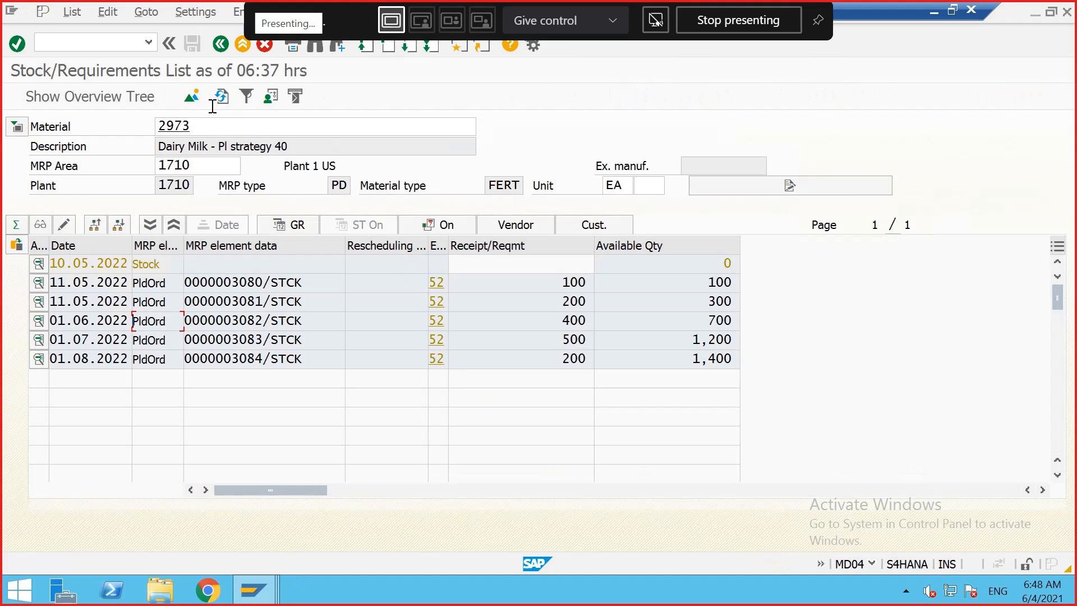
click(223, 98)
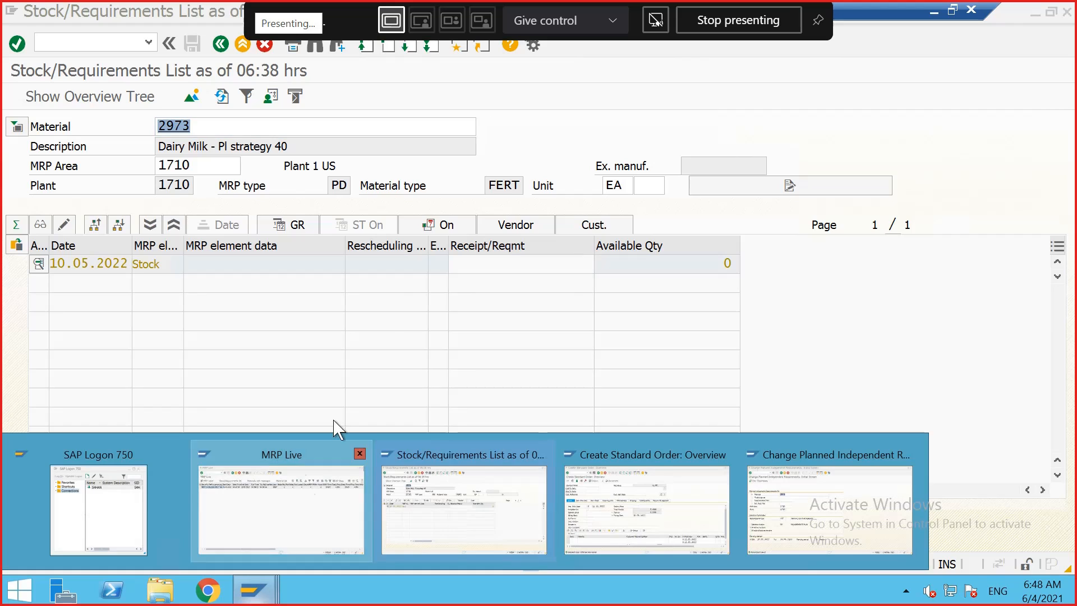
click(17, 126)
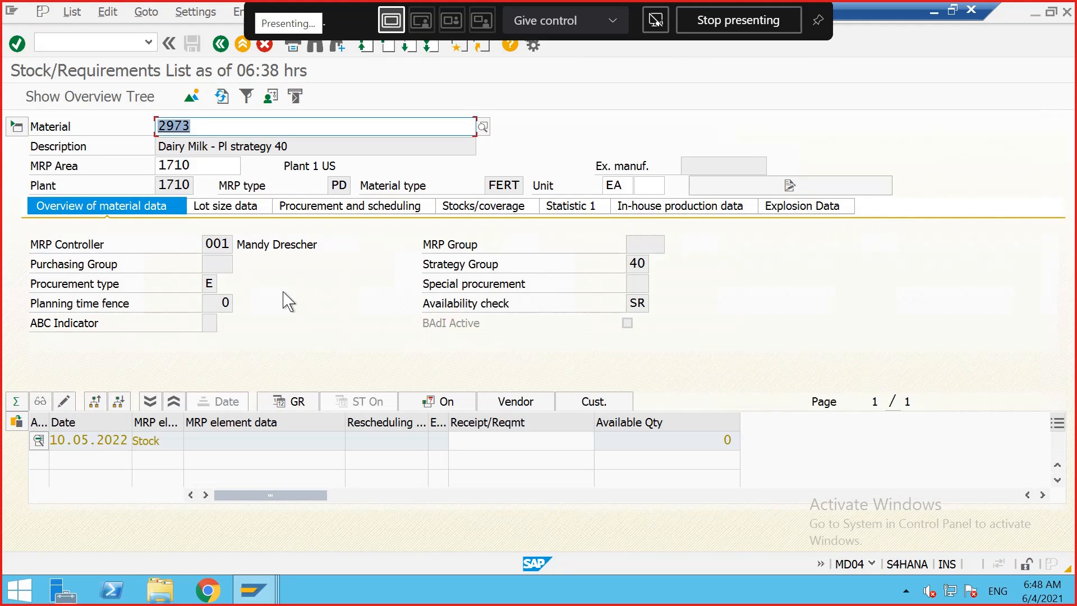
click(15, 126)
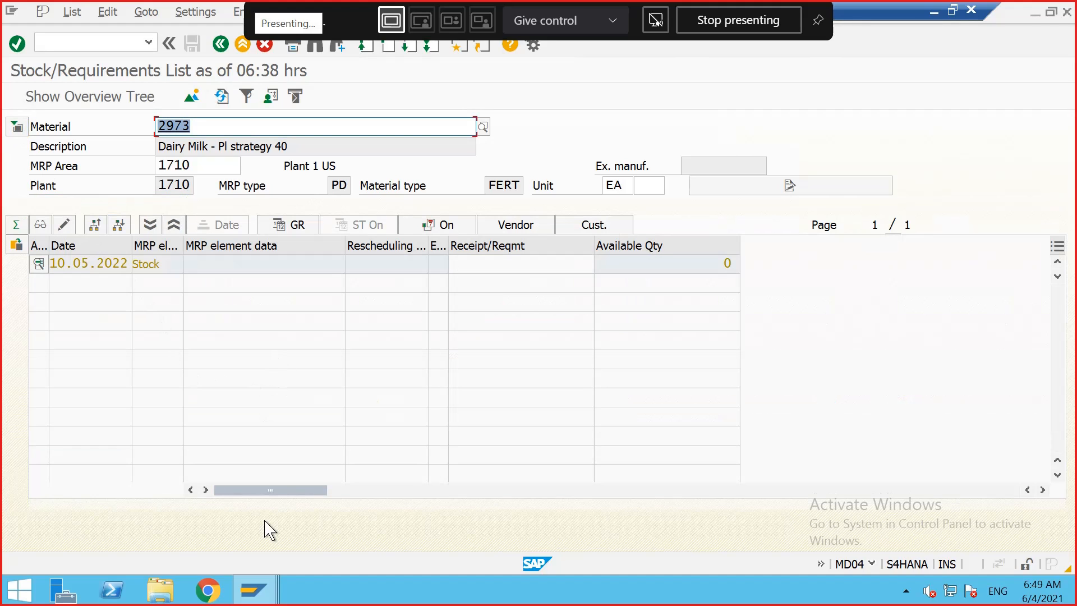
Step: Open transaction MD61 to create planned independent requirements for material 2973 in plant 1710
click(259, 592)
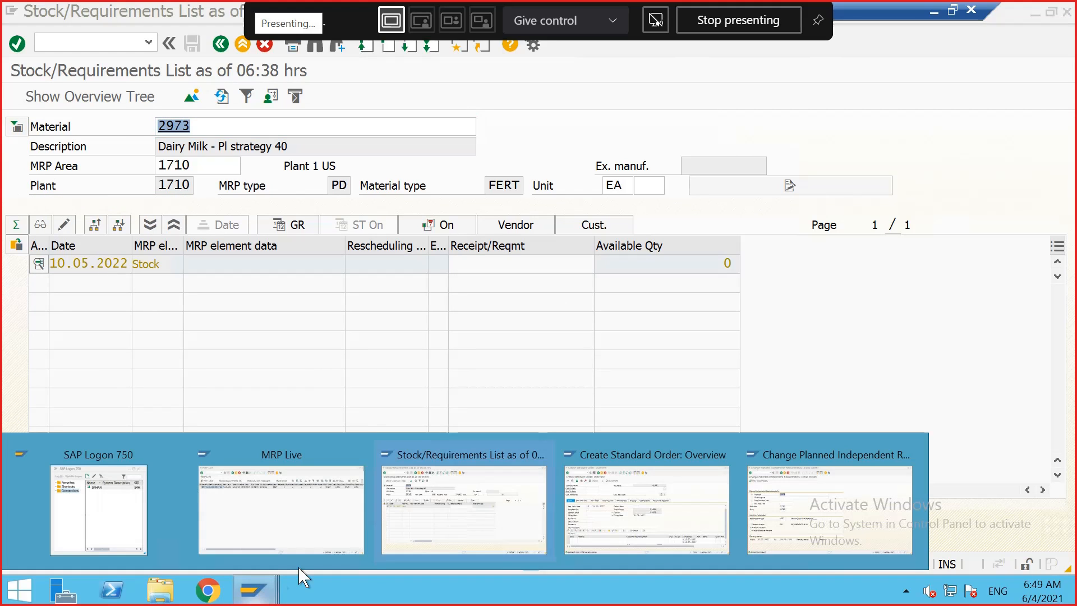
click(799, 510)
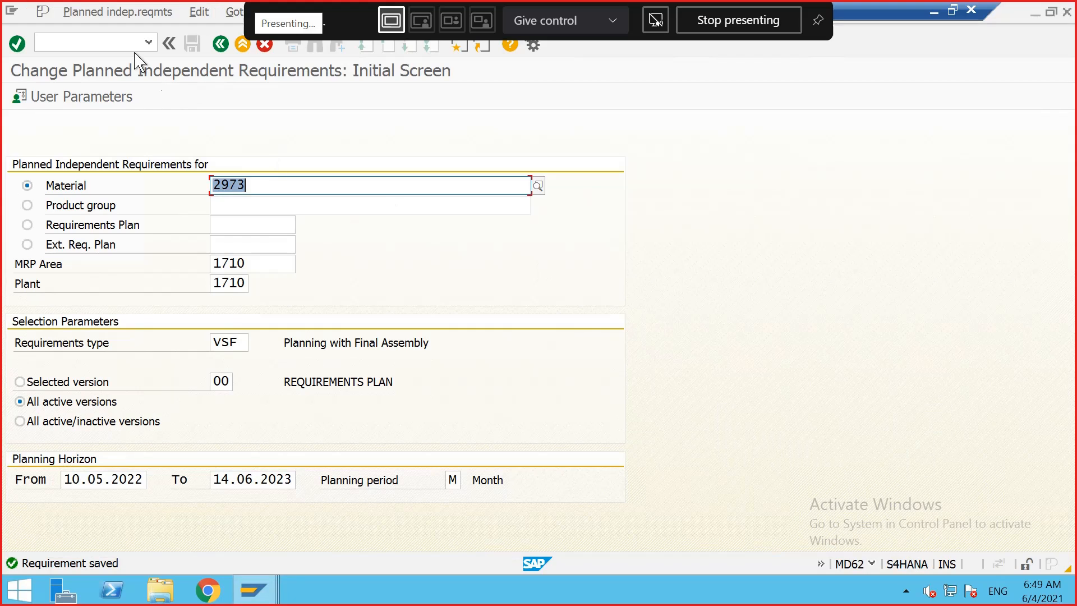
click(118, 12)
click(101, 49)
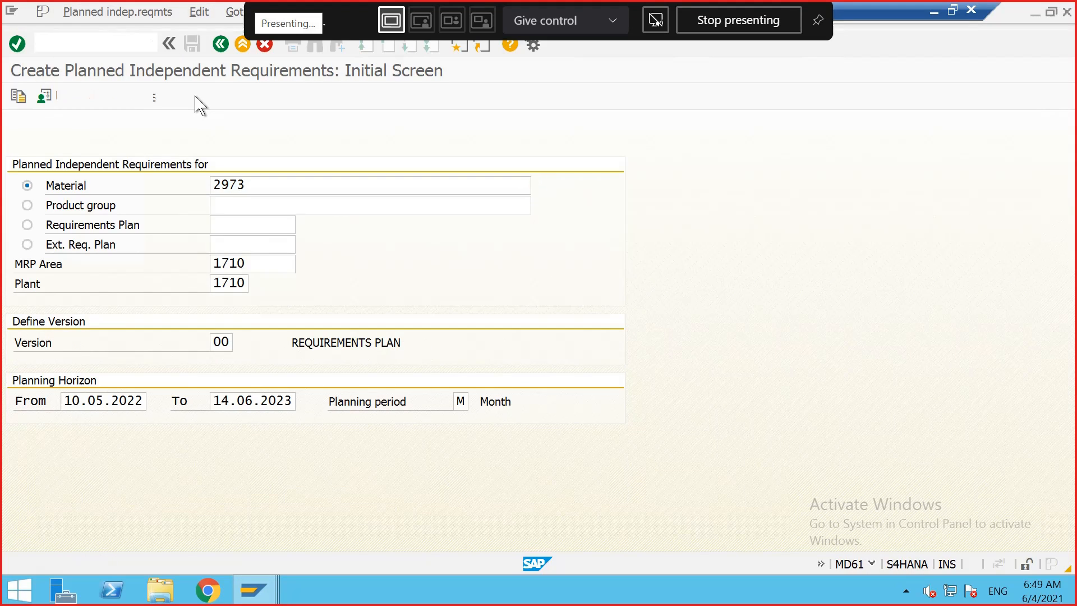
key(Return)
Step: Enter monthly requirements of 500, 300, 600 and 200 for May through August 2022 in the planning table and save
click(86, 166)
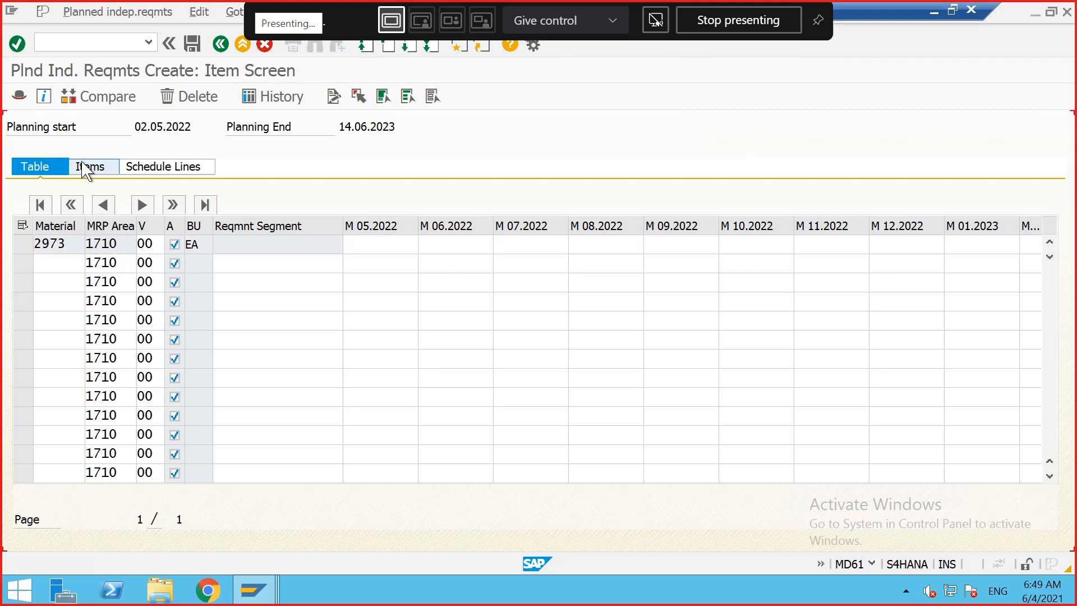
click(35, 168)
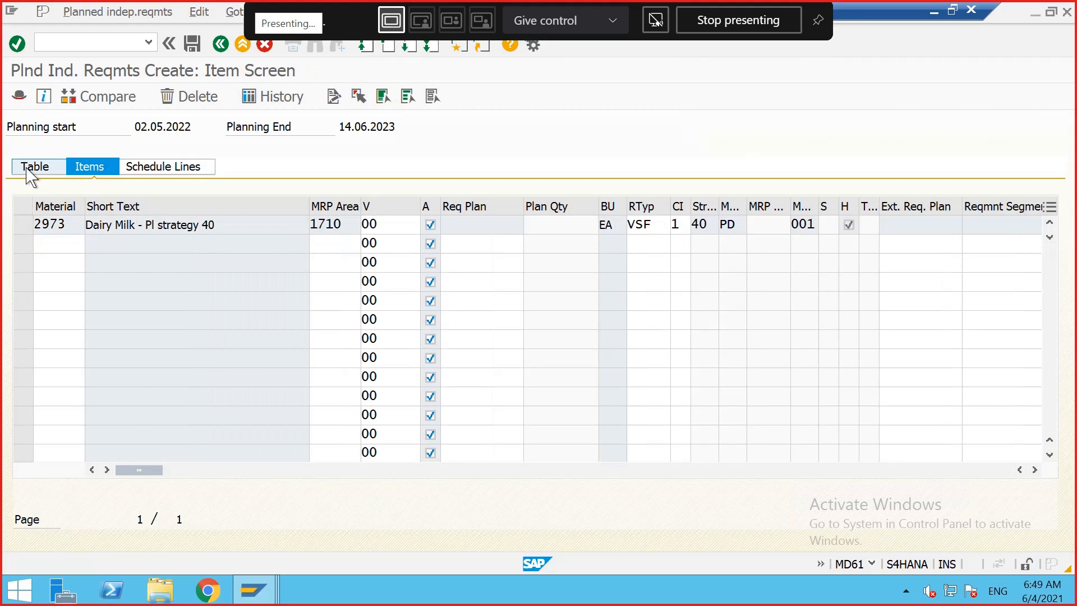
click(393, 247)
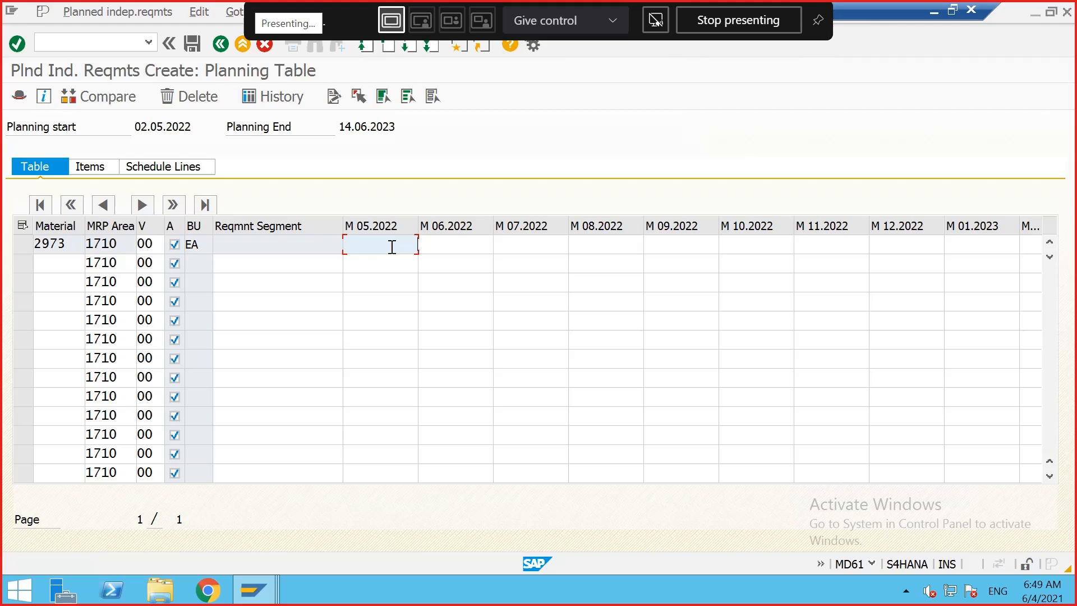
text(500)
key(Tab)
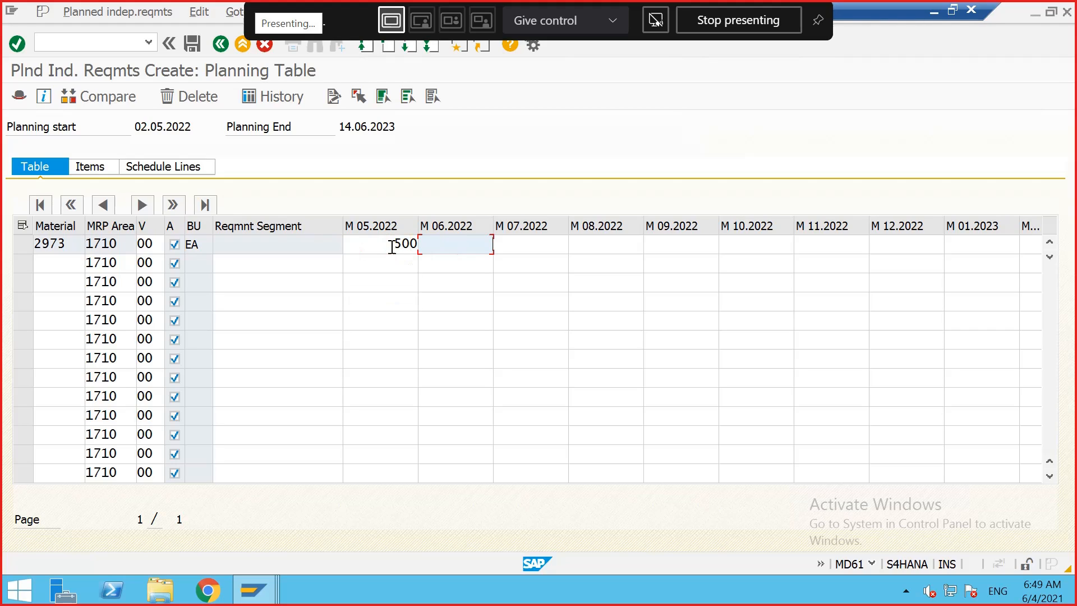
text(30)
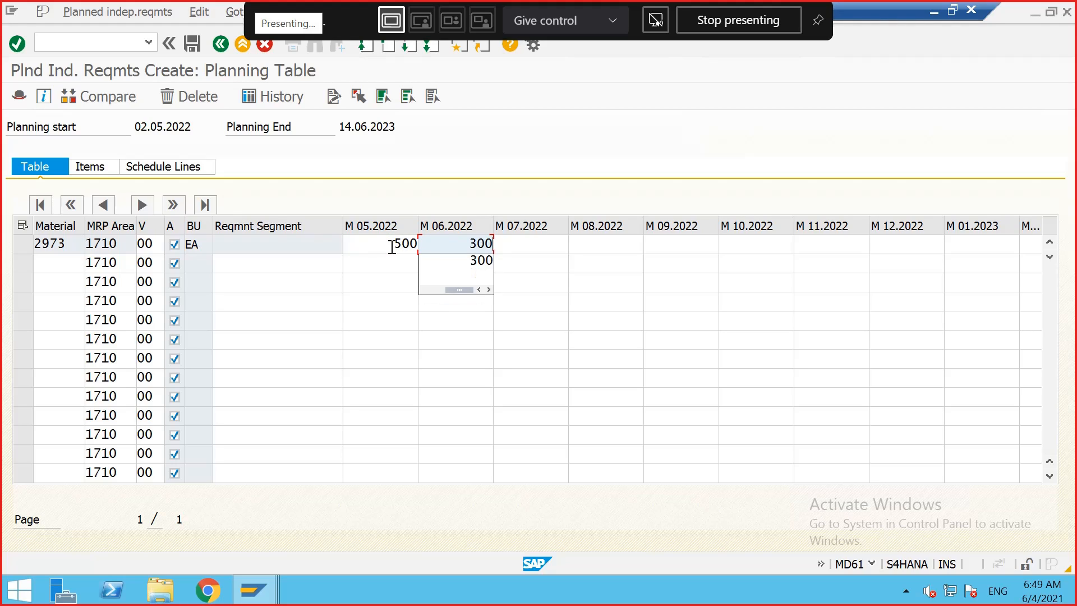
text(0)
key(Tab)
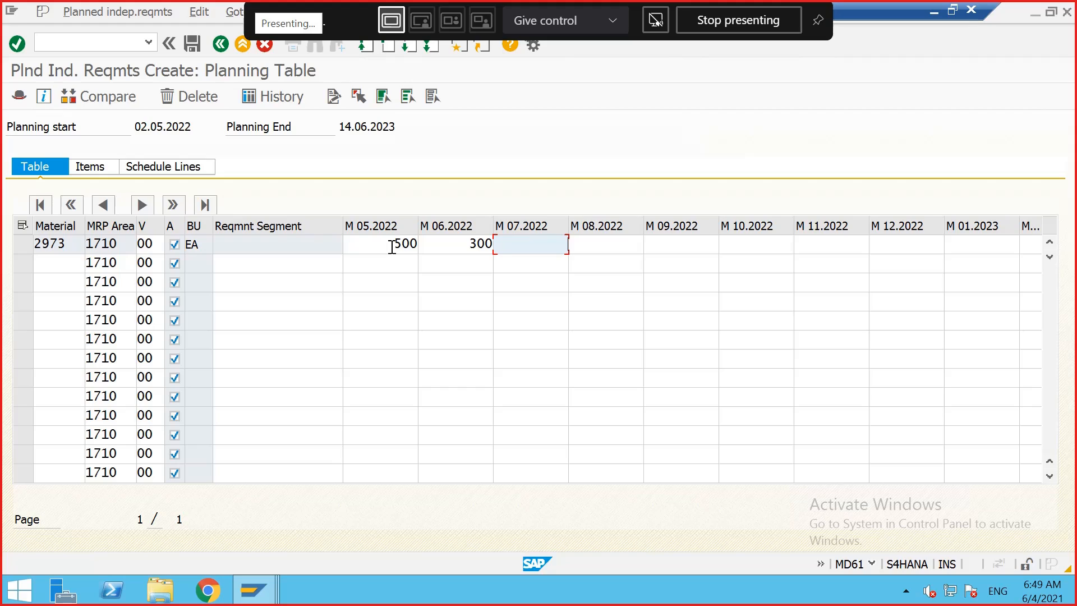
text(600)
key(Tab)
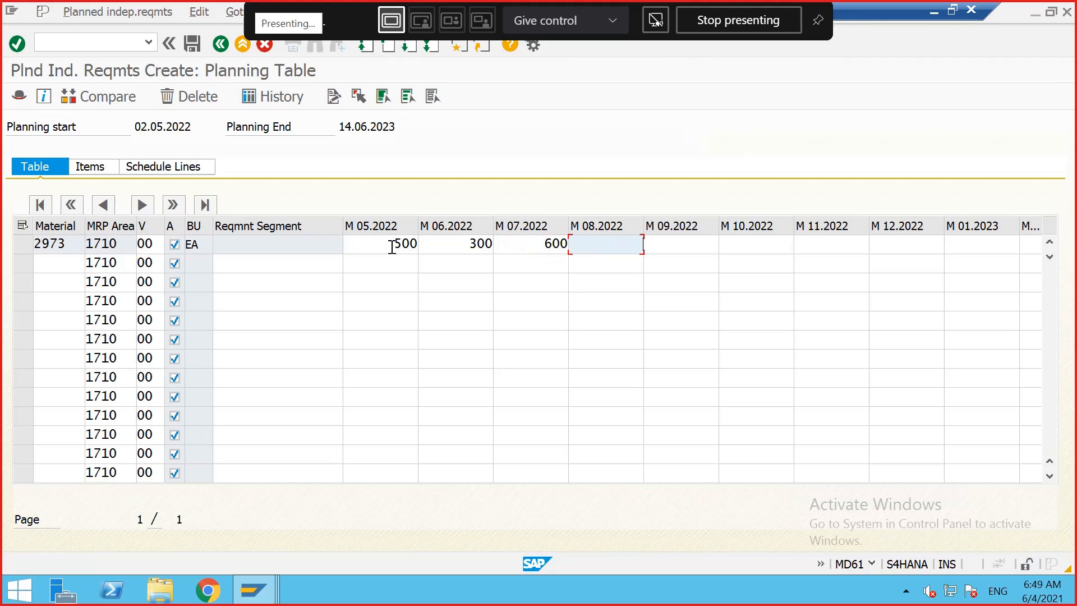
text(200)
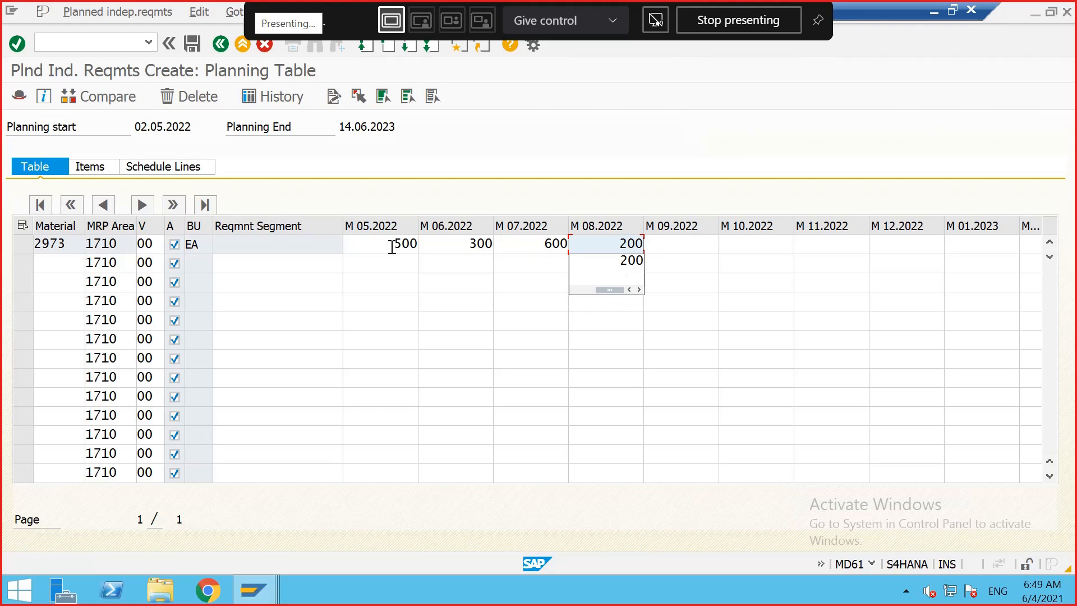
key(Return)
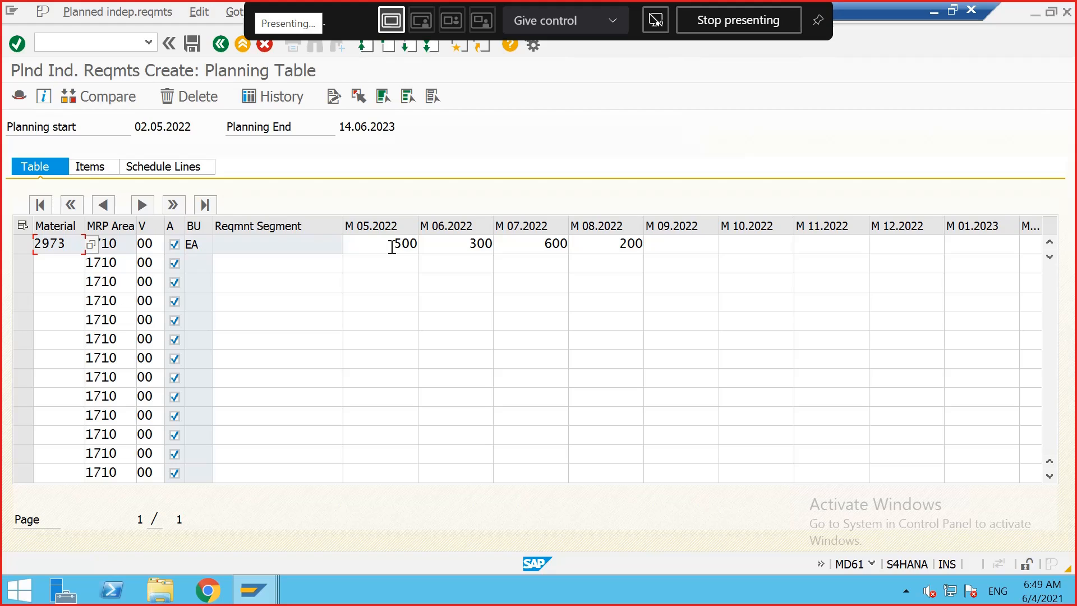
drag(392, 247, 404, 247)
click(419, 247)
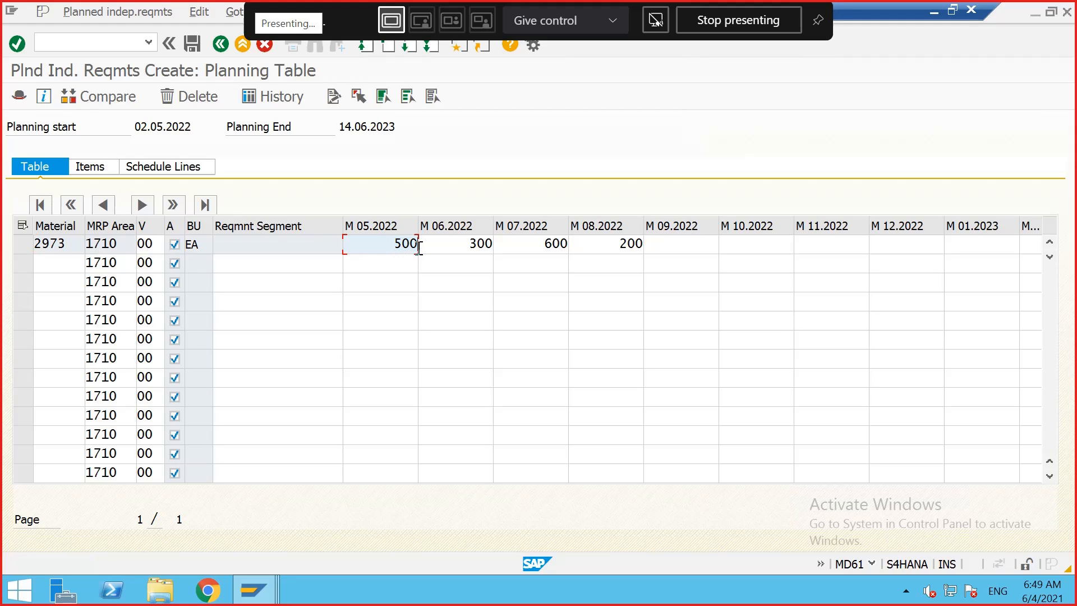
click(193, 43)
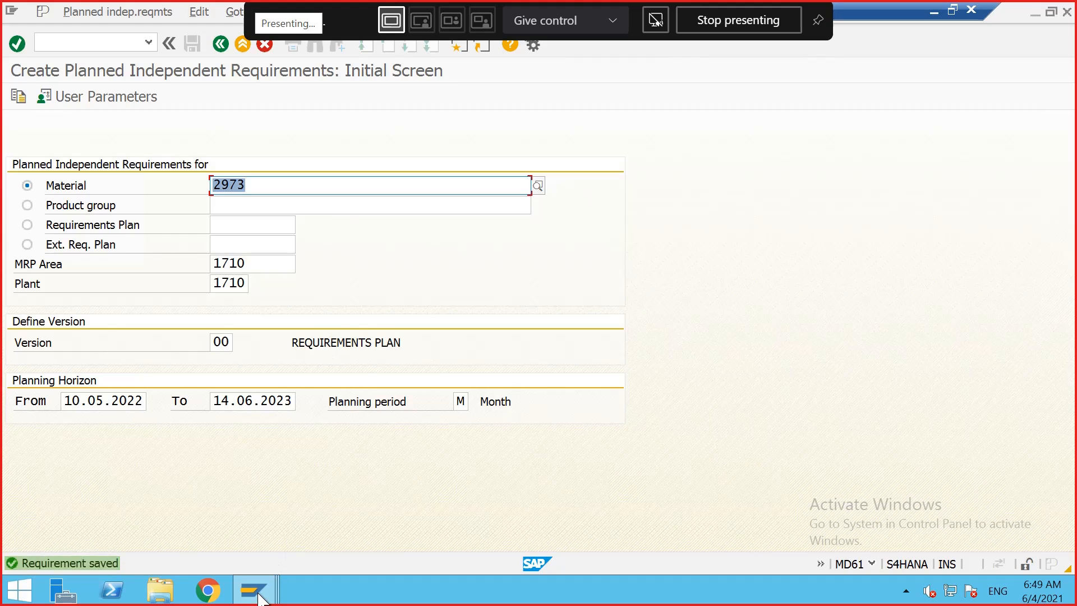
Step: Refresh the stock/requirements list for material 2973 to review the new independent requirements
mouse_move(254, 590)
click(407, 488)
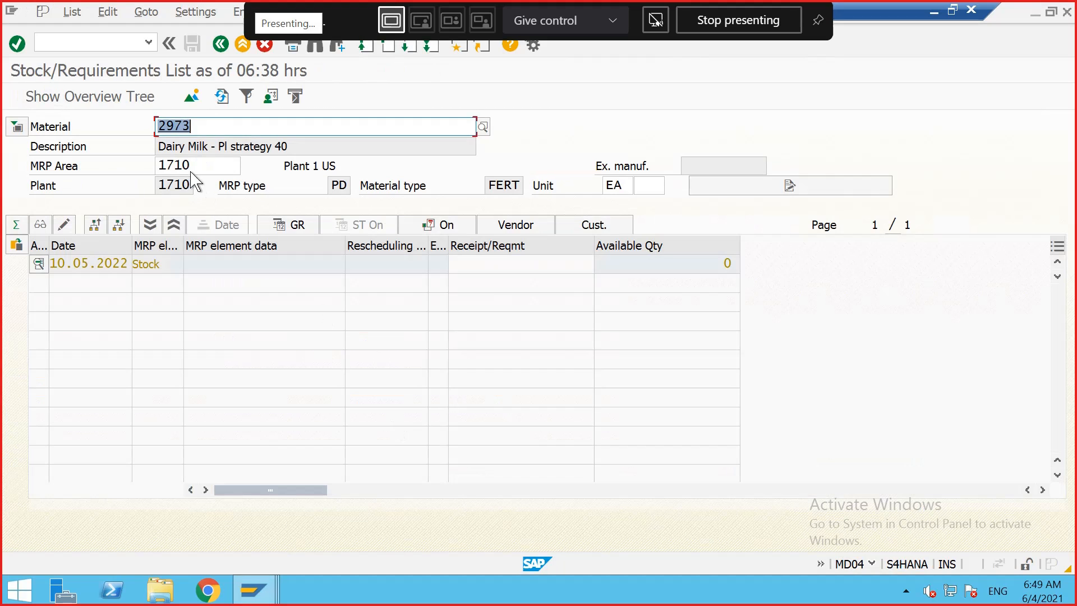
click(219, 96)
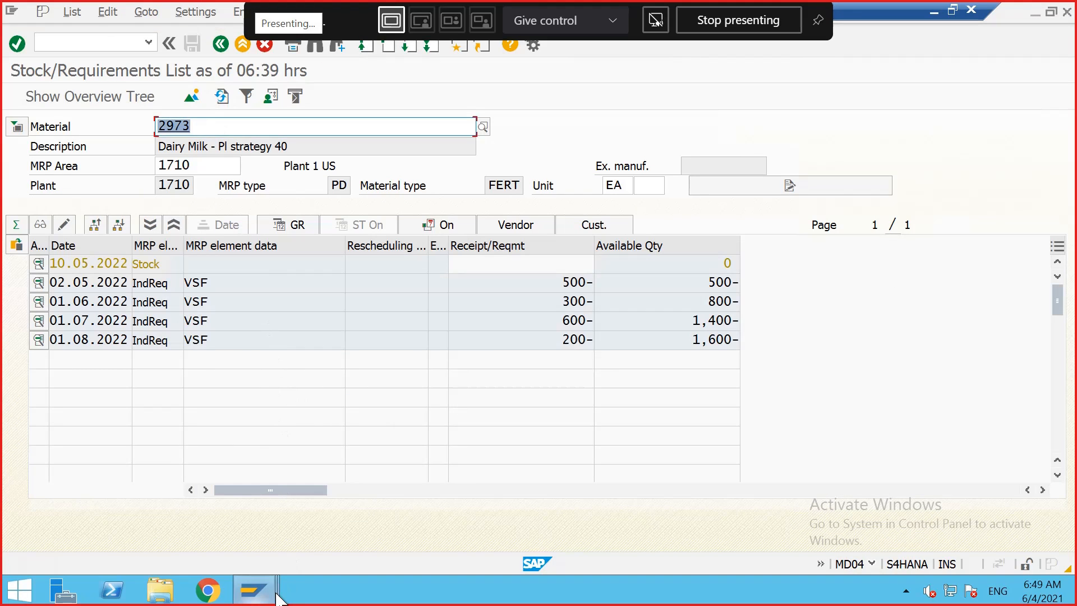
Step: Switch to the Create Standard Order window and enter the sold-to and ship-to customer number plus a customer reference
mouse_move(254, 590)
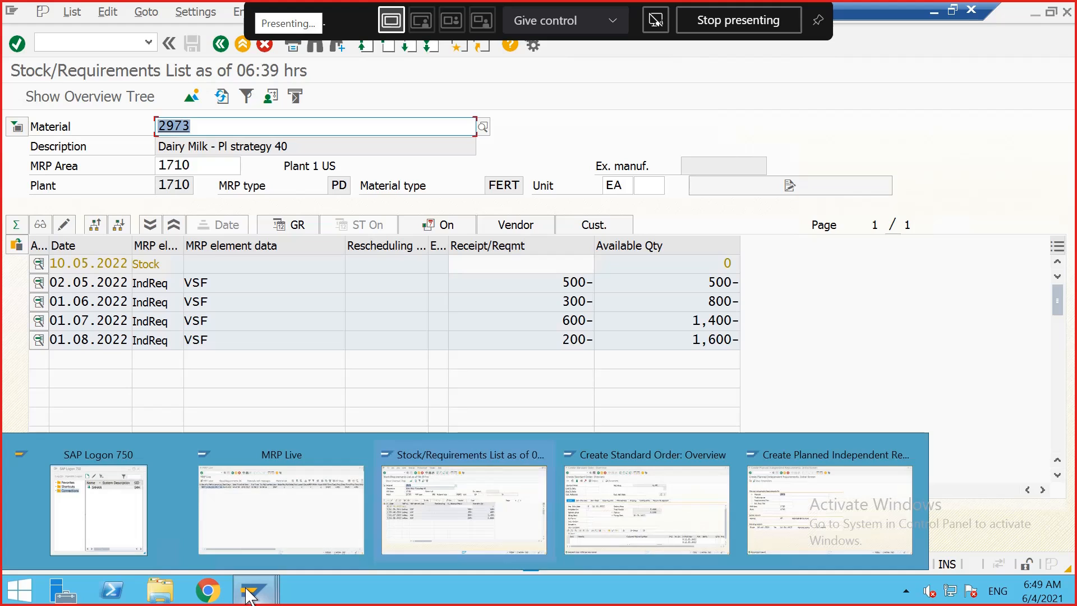
click(611, 533)
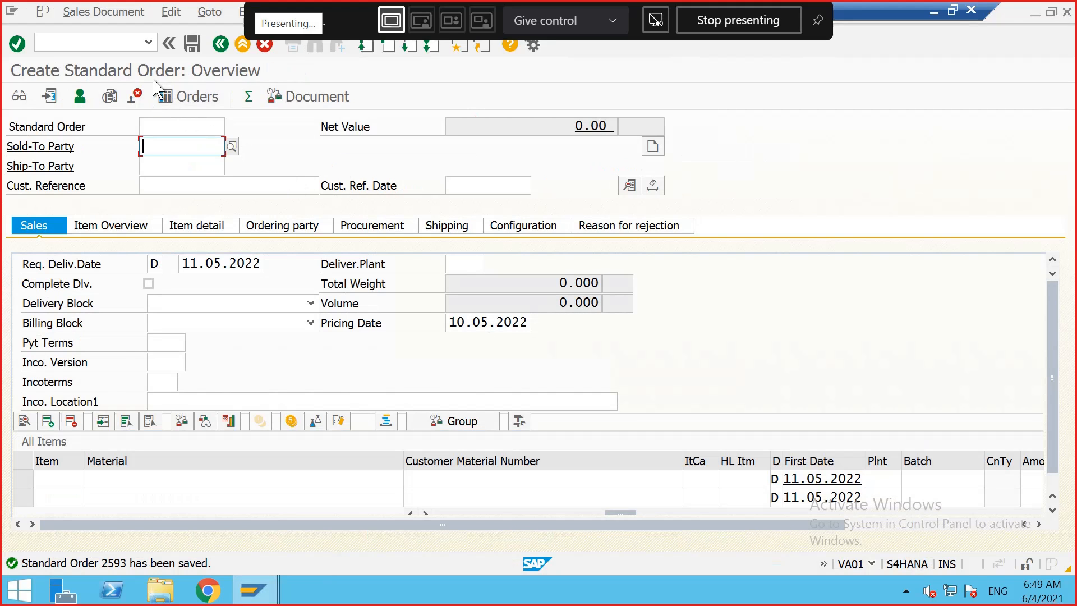
click(158, 125)
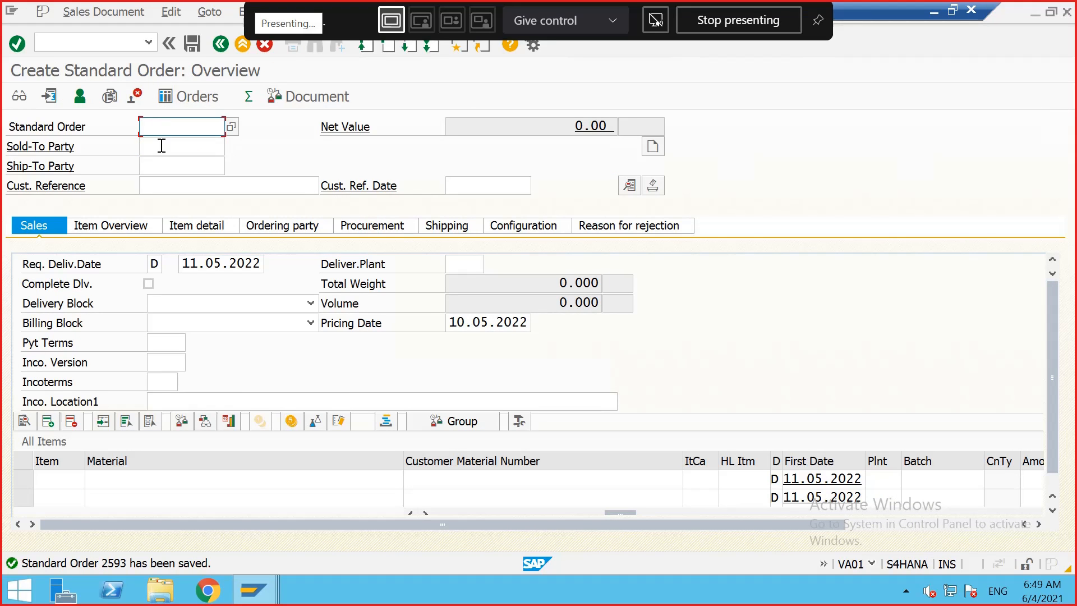
click(161, 145)
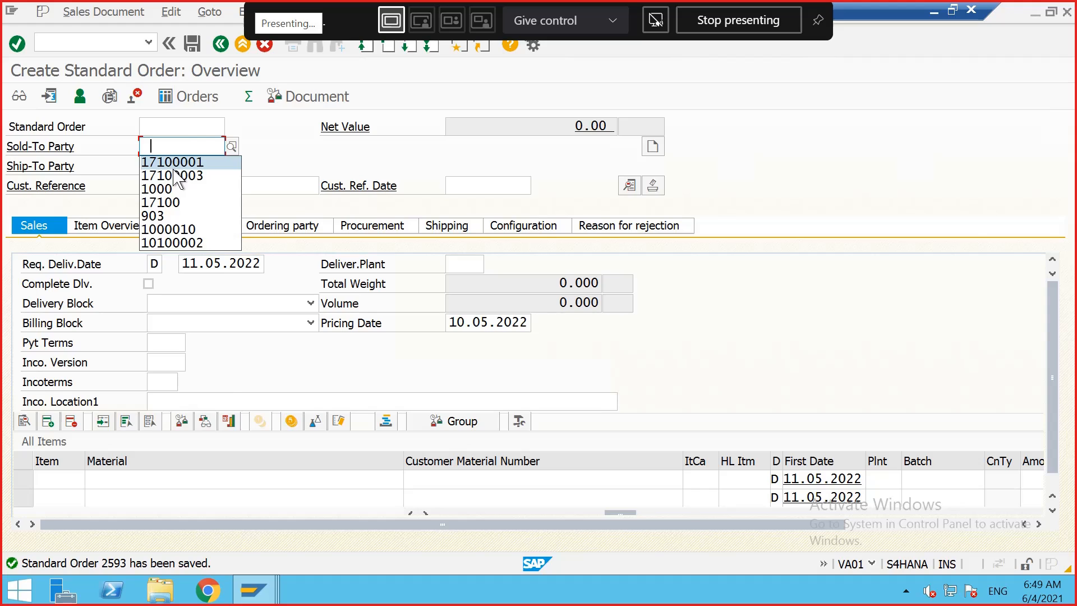
click(173, 167)
key(BackSpace)
key(BackSpace)
key(BackSpace)
key(BackSpace)
key(BackSpace)
key(BackSpace)
key(BackSpace)
key(BackSpace)
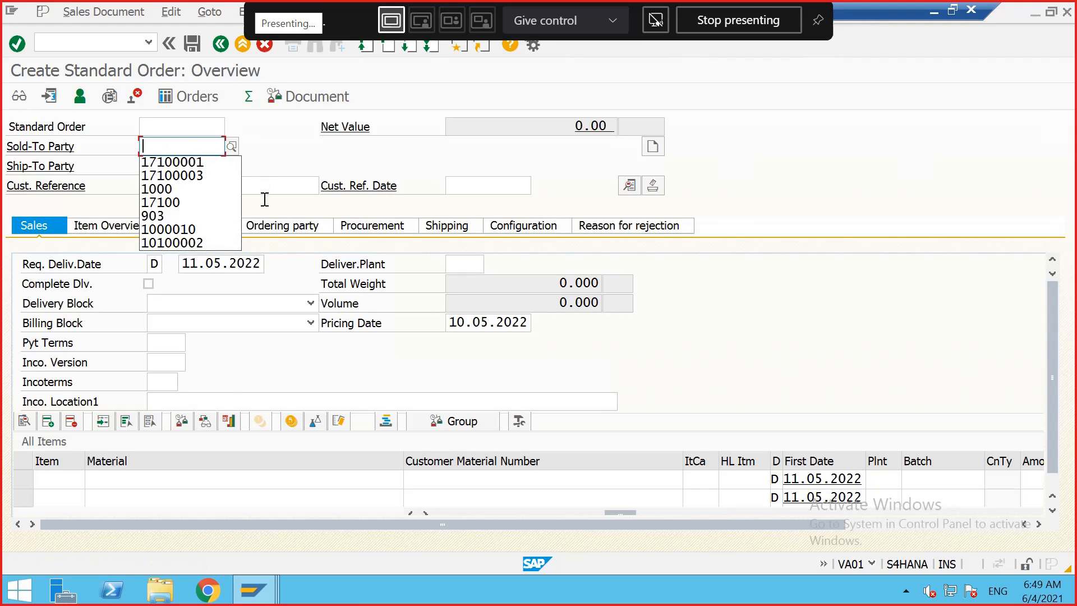
click(173, 175)
click(175, 165)
click(174, 183)
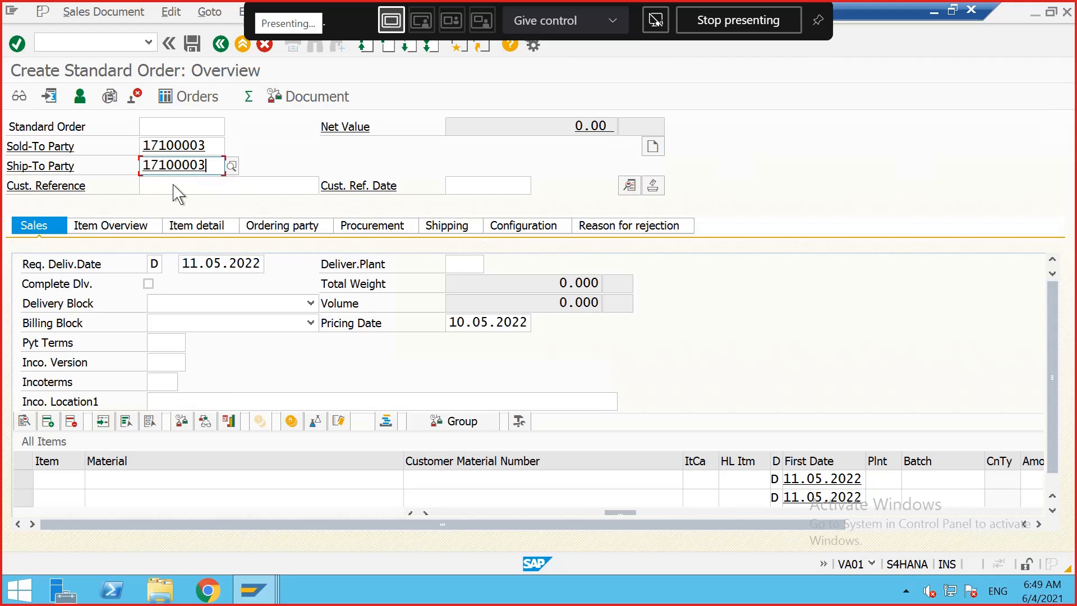
click(173, 187)
click(175, 200)
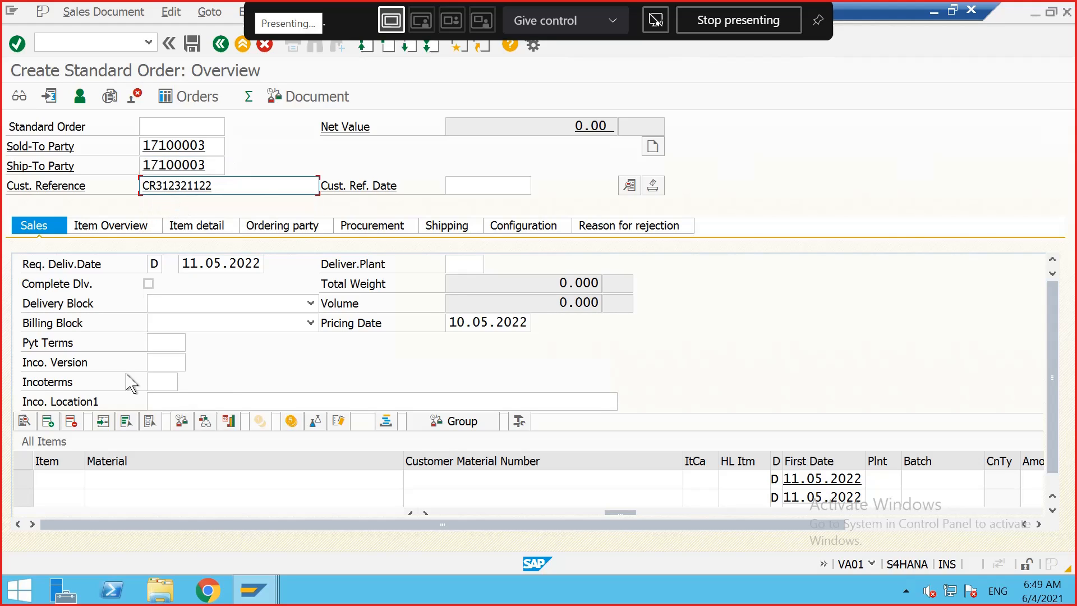
Step: Add material 2973 as the first item of the sales order
click(82, 479)
click(73, 497)
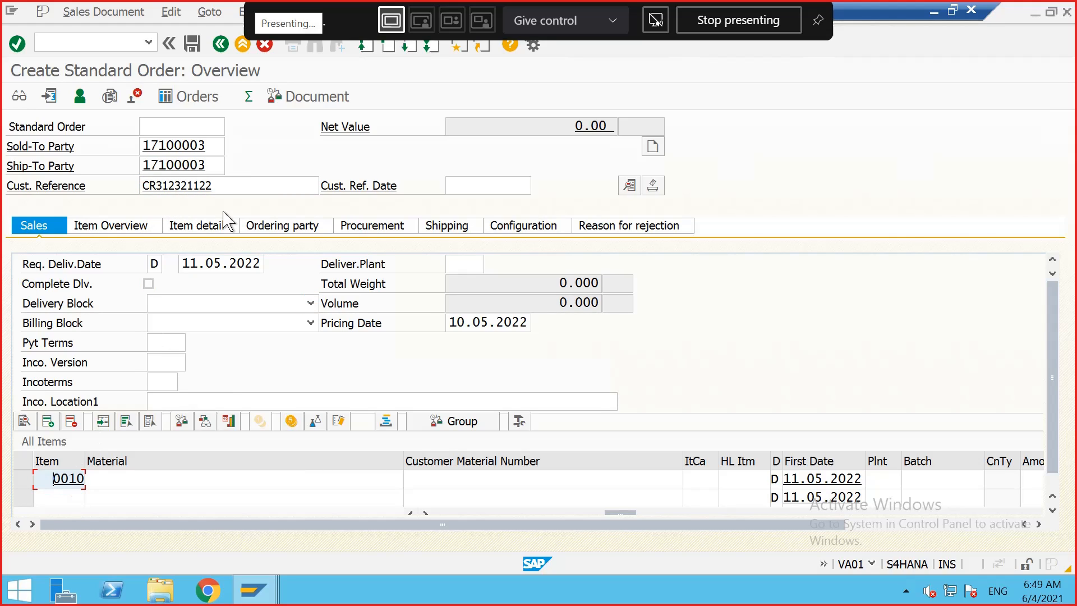
click(216, 264)
click(136, 481)
click(134, 483)
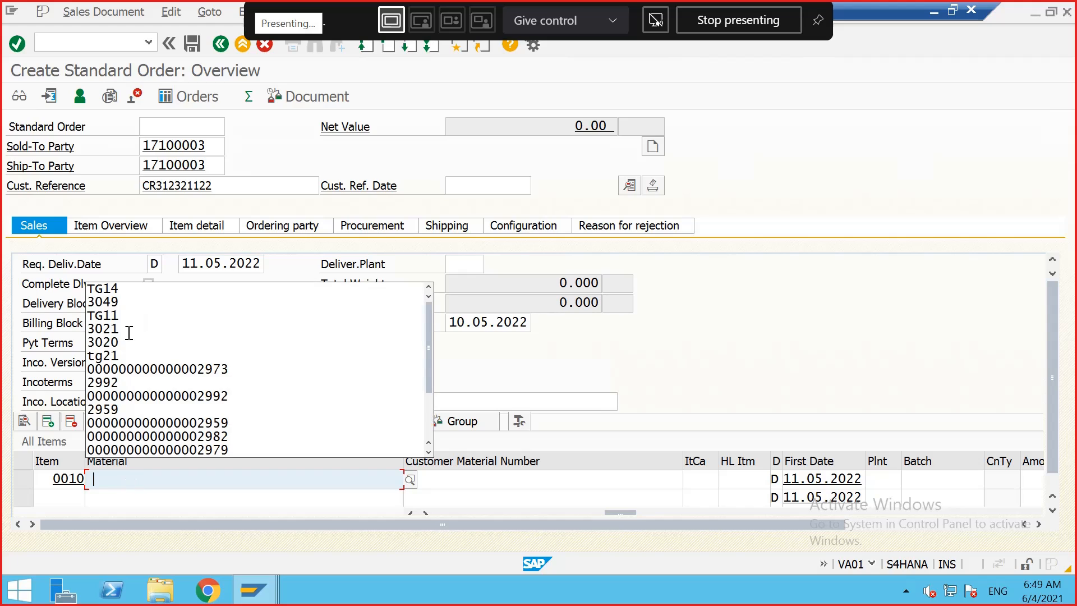
click(103, 475)
text(2)
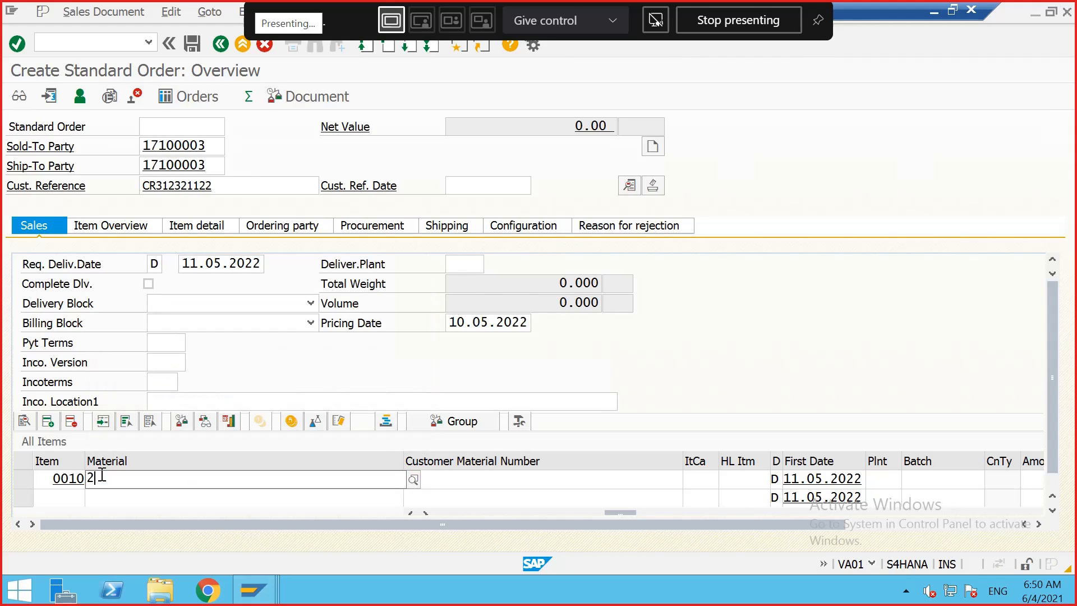
text(97)
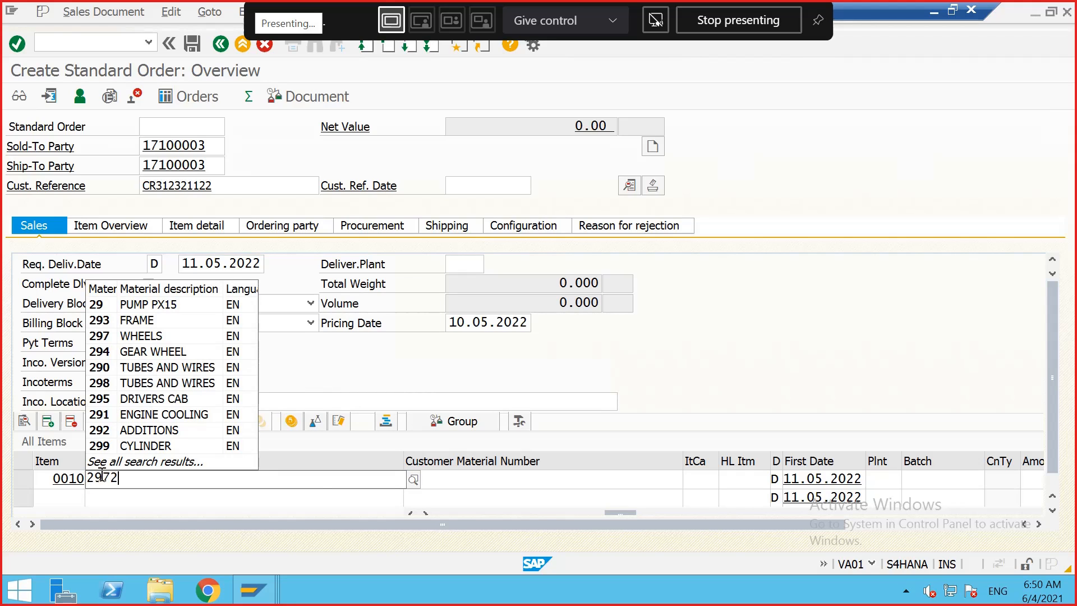
text(3)
key(Tab)
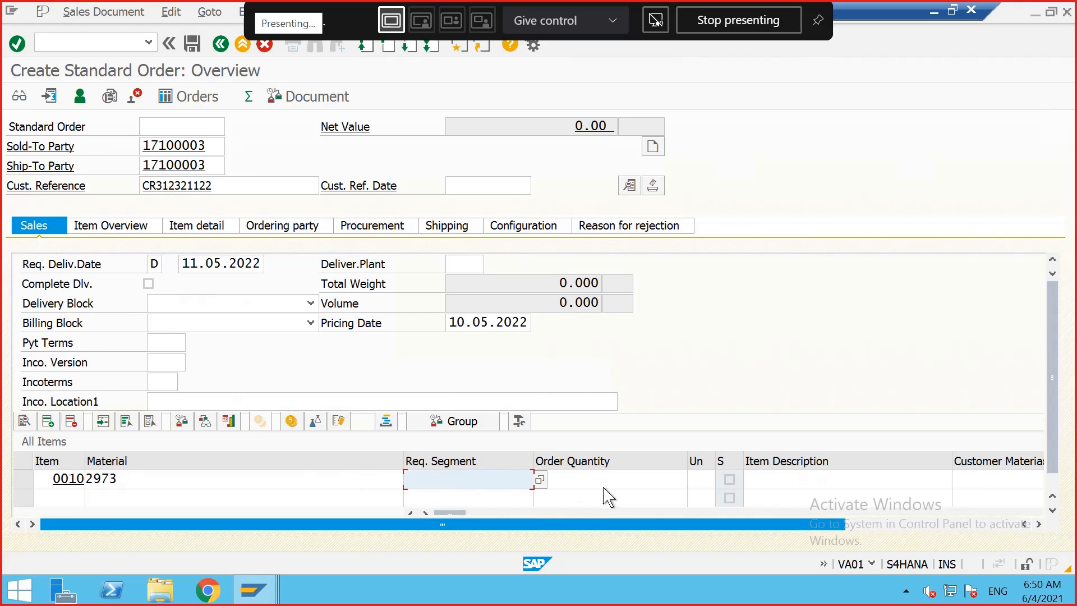
Step: Set the item's order quantity to 400 EA and continue past the availability check
click(621, 481)
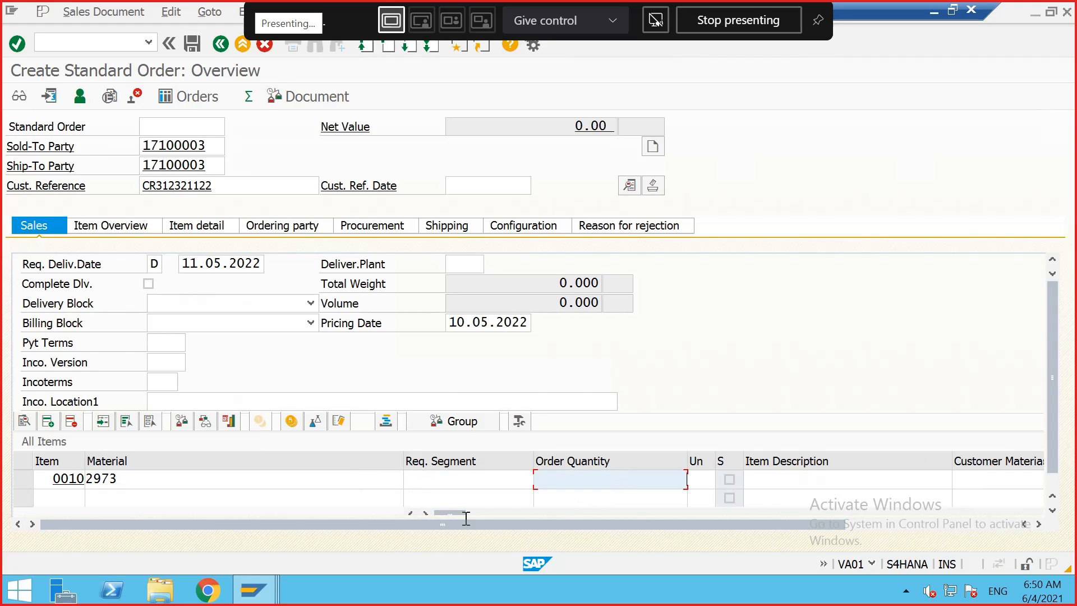
mouse_move(258, 588)
mouse_move(489, 471)
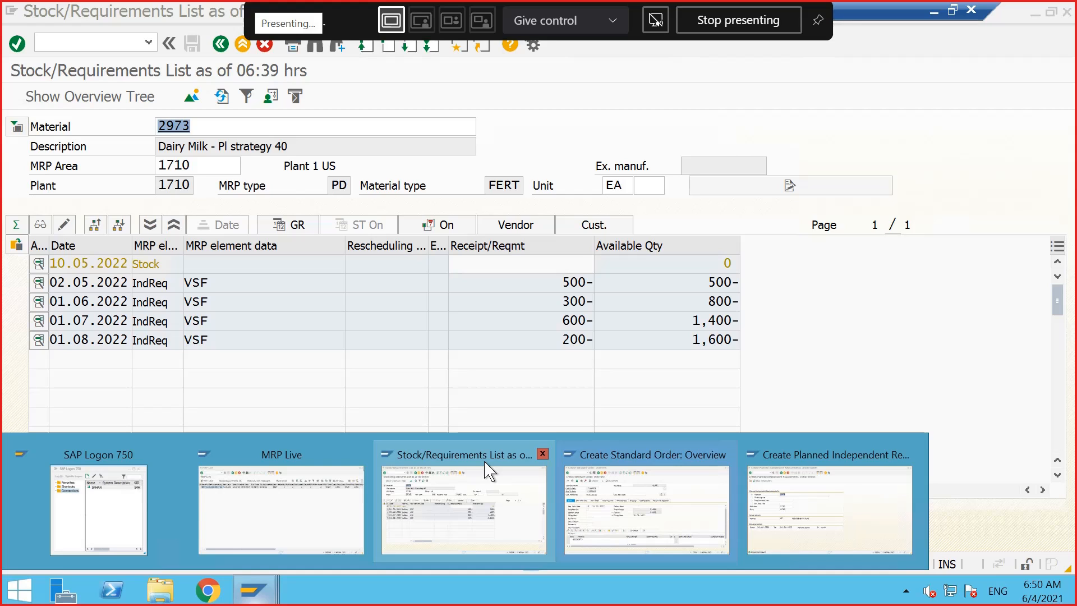
click(572, 496)
click(590, 477)
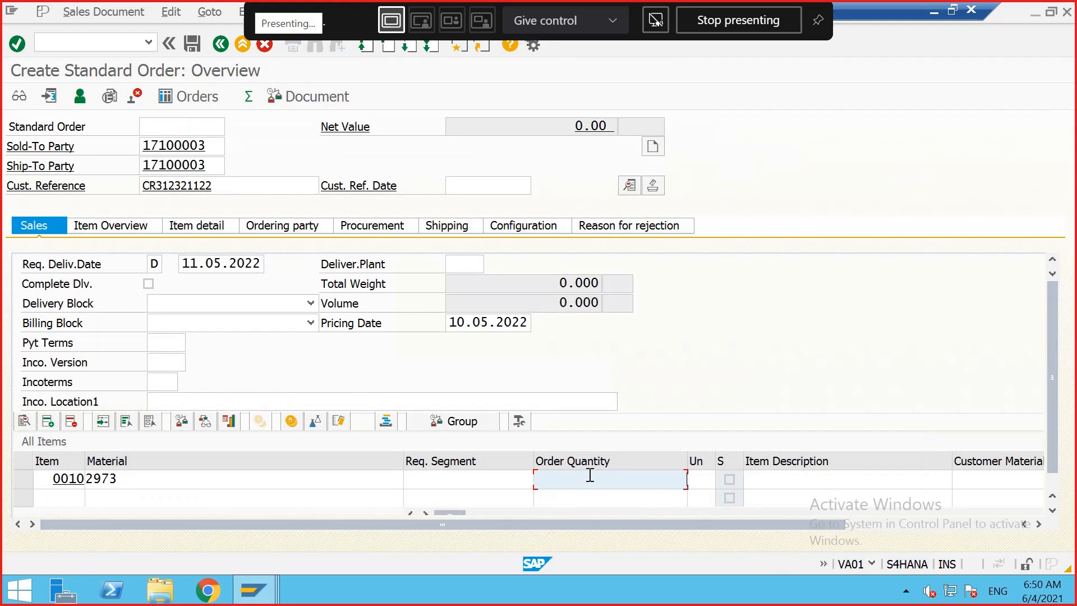
text(400)
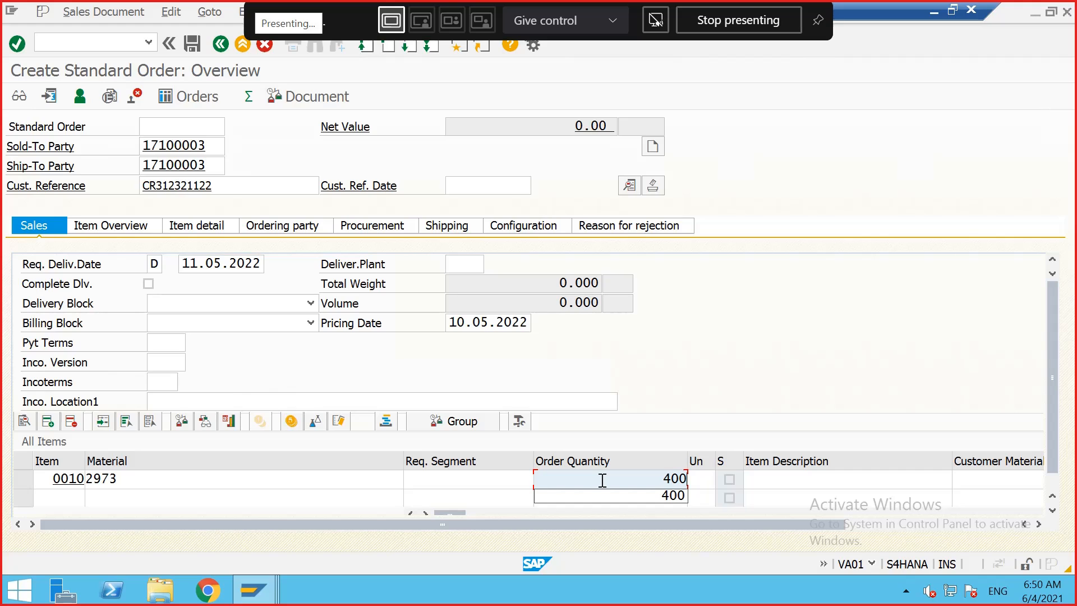
key(Tab)
text(EA)
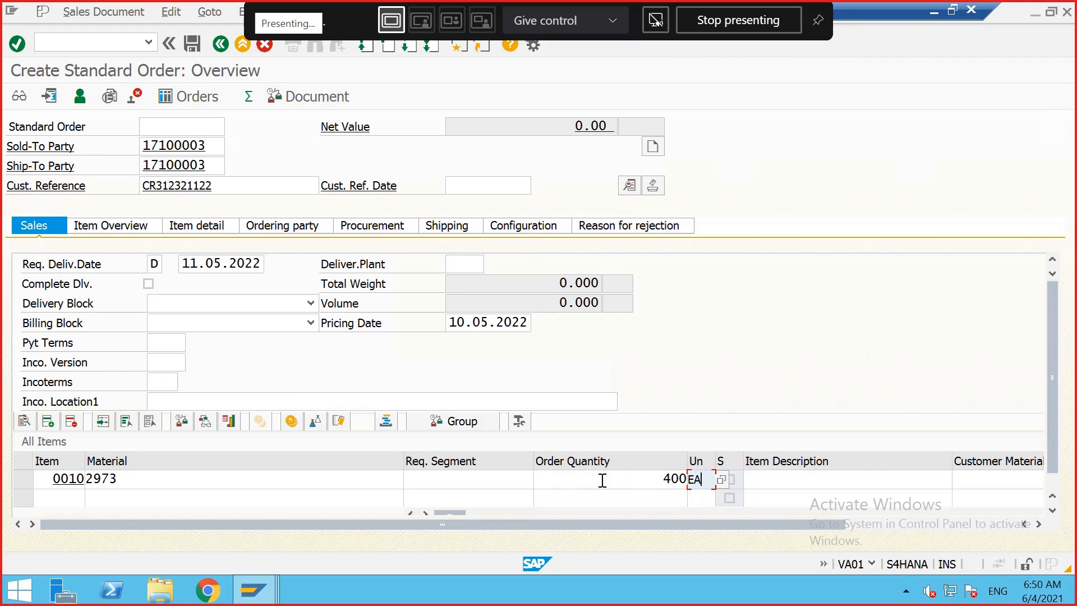
key(Return)
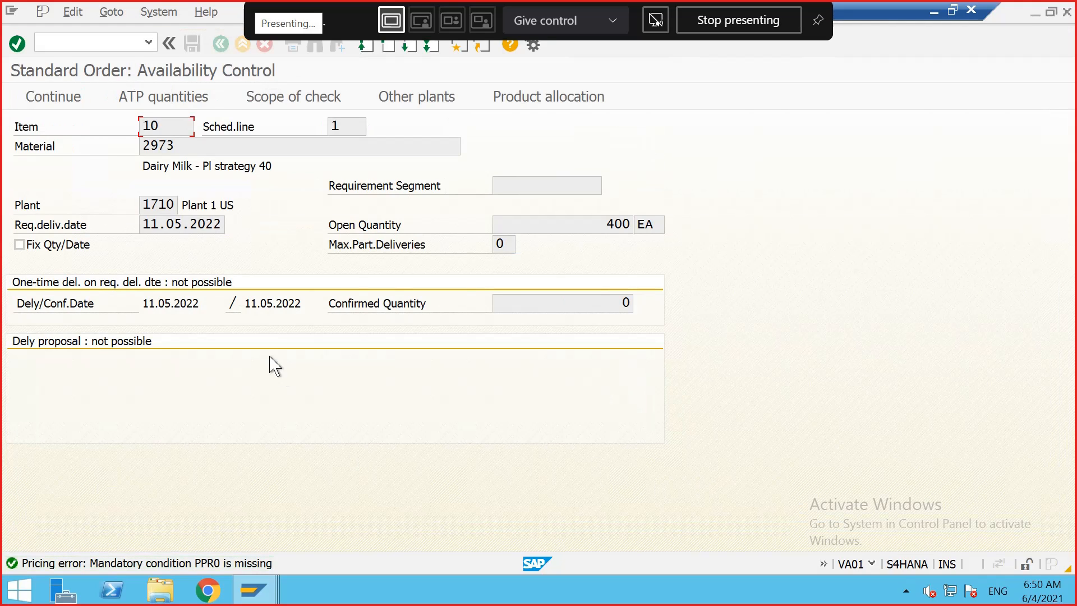
click(59, 99)
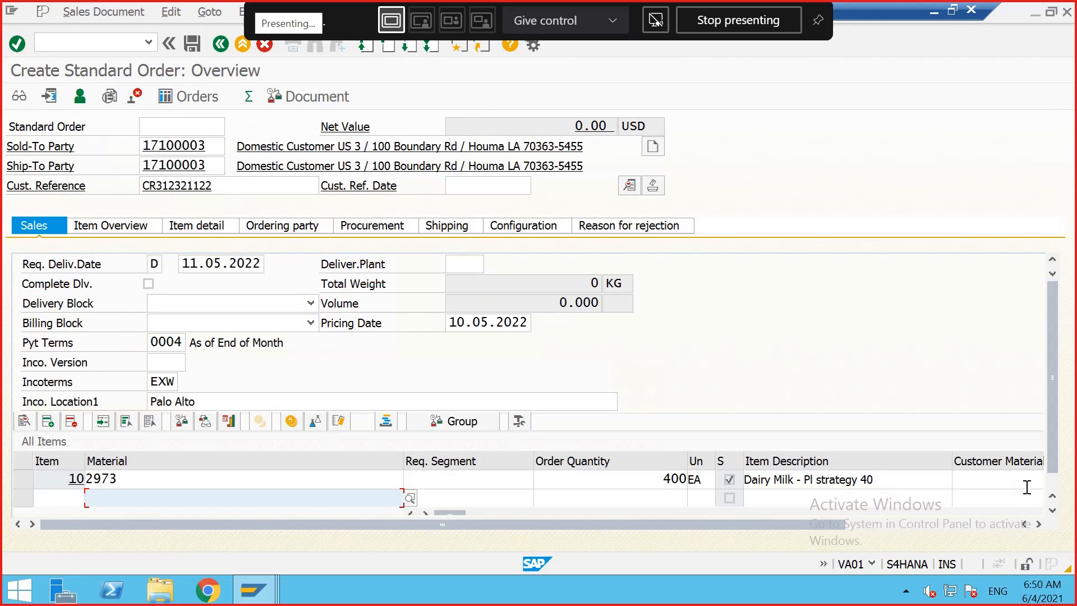
Step: Browse through the item line's columns to review its details
key(Tab)
key(Tab)
key(Tab)
key(Tab)
key(Tab)
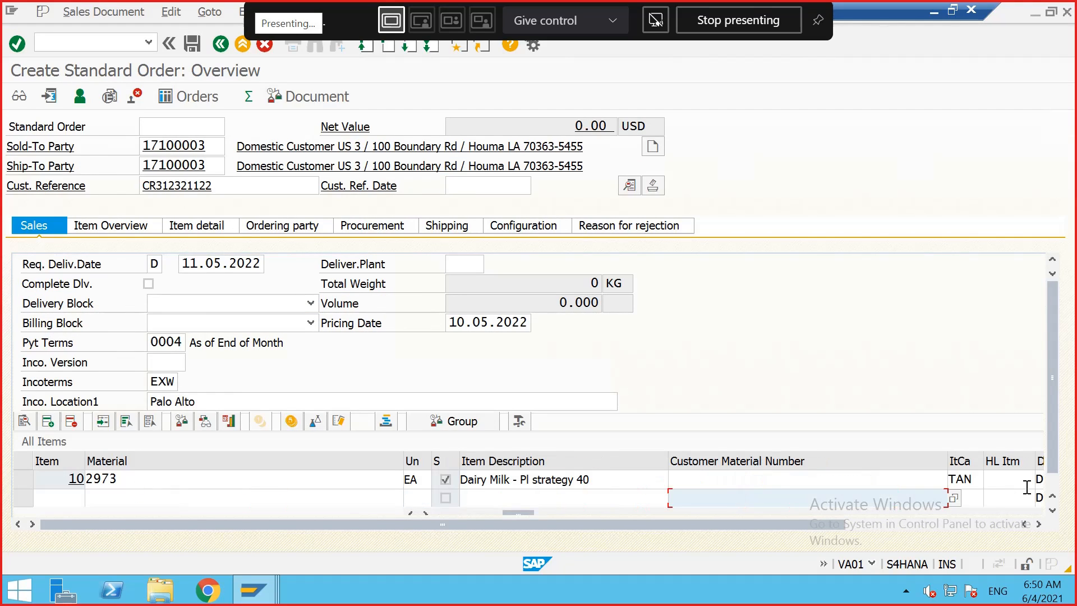
key(Tab)
key(Tab)
key(Tab)
key(Tab)
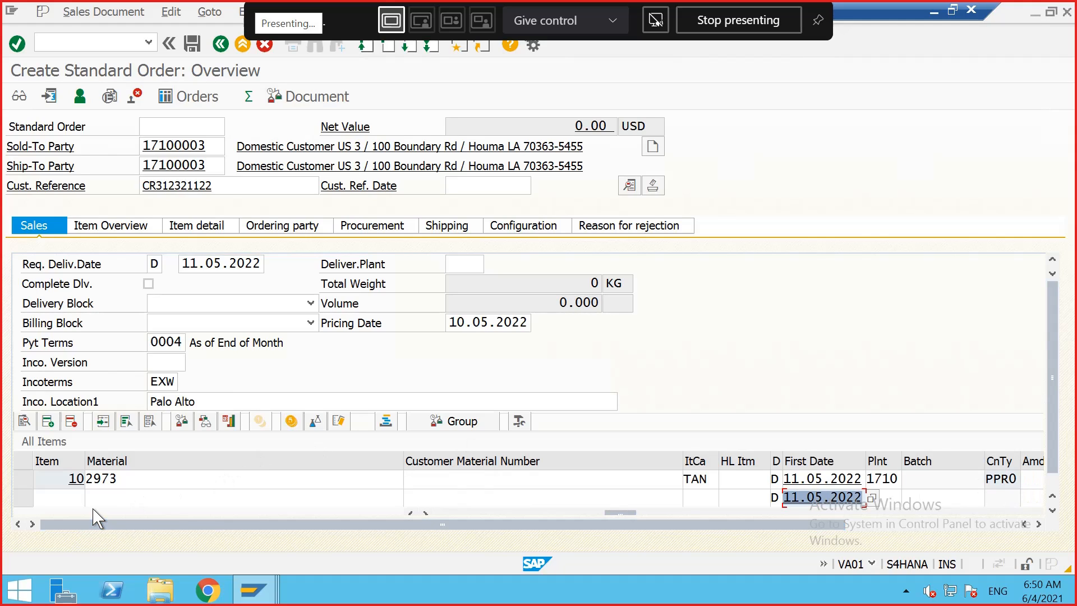
drag(621, 512, 449, 513)
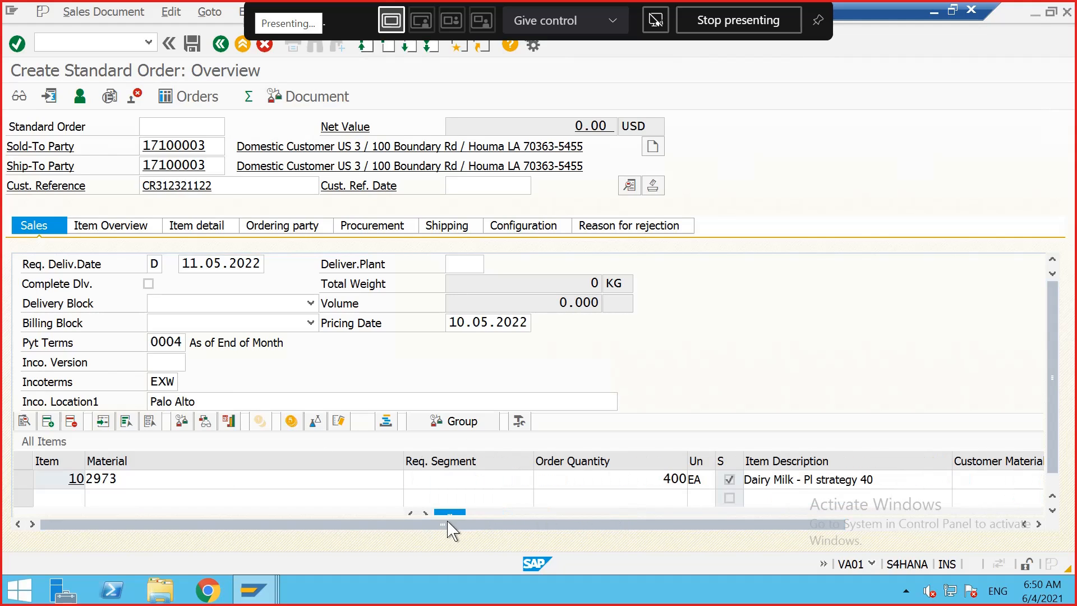
Step: Open the item's conditions and add the PPR0 price condition with an amount of 4 USD
double_click(70, 478)
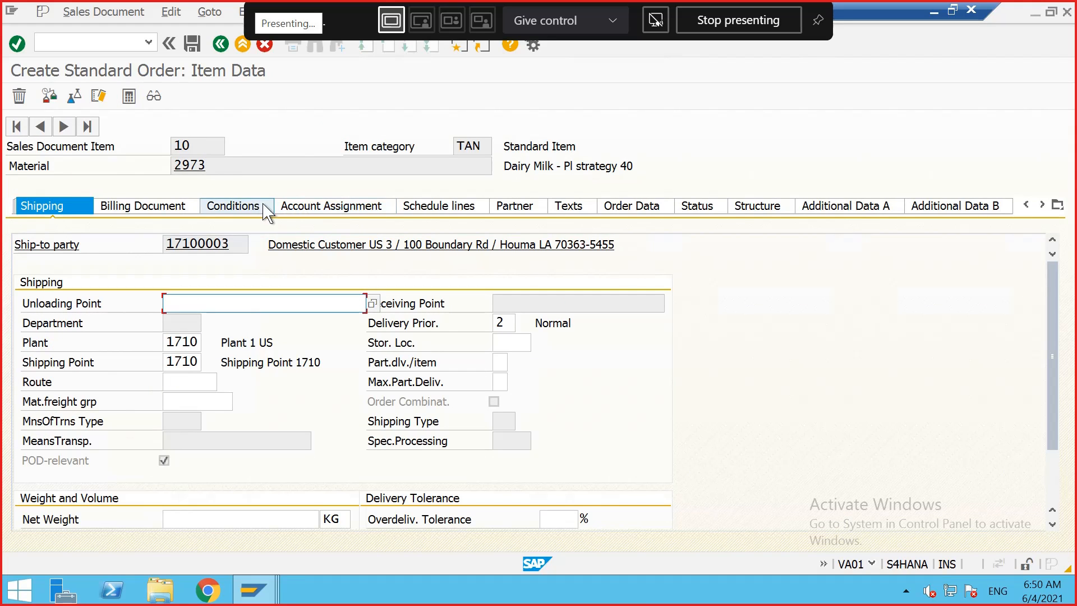
click(281, 207)
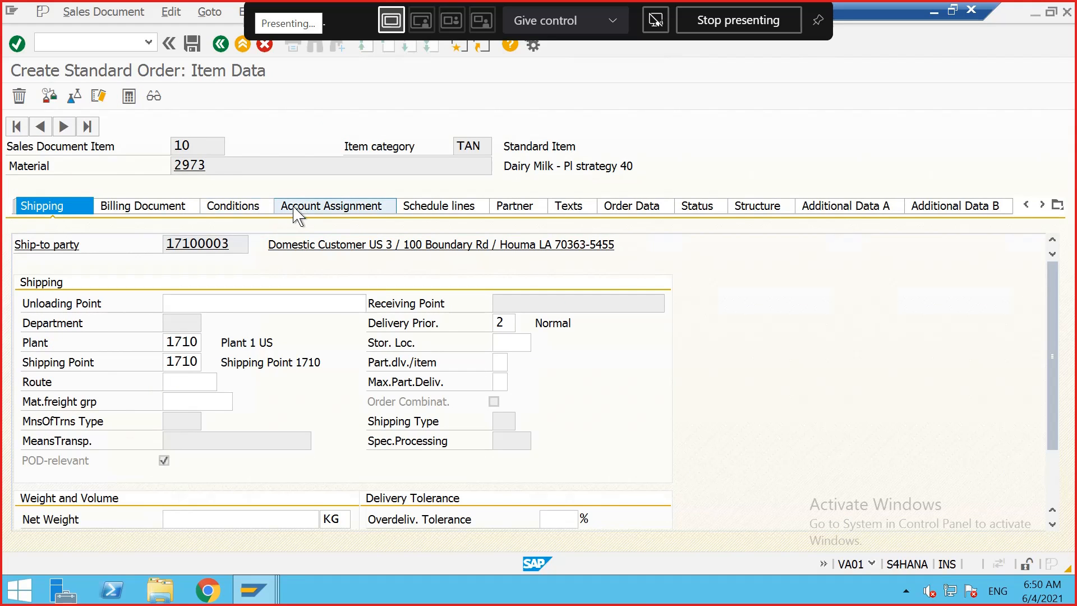
click(234, 207)
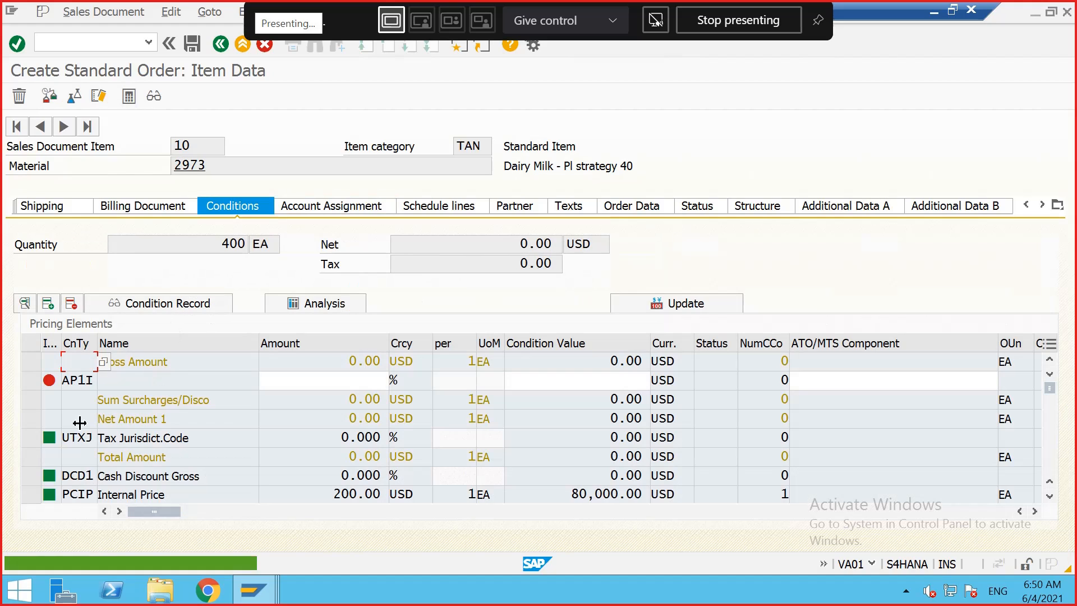
scroll(87, 441, down, 3)
click(82, 476)
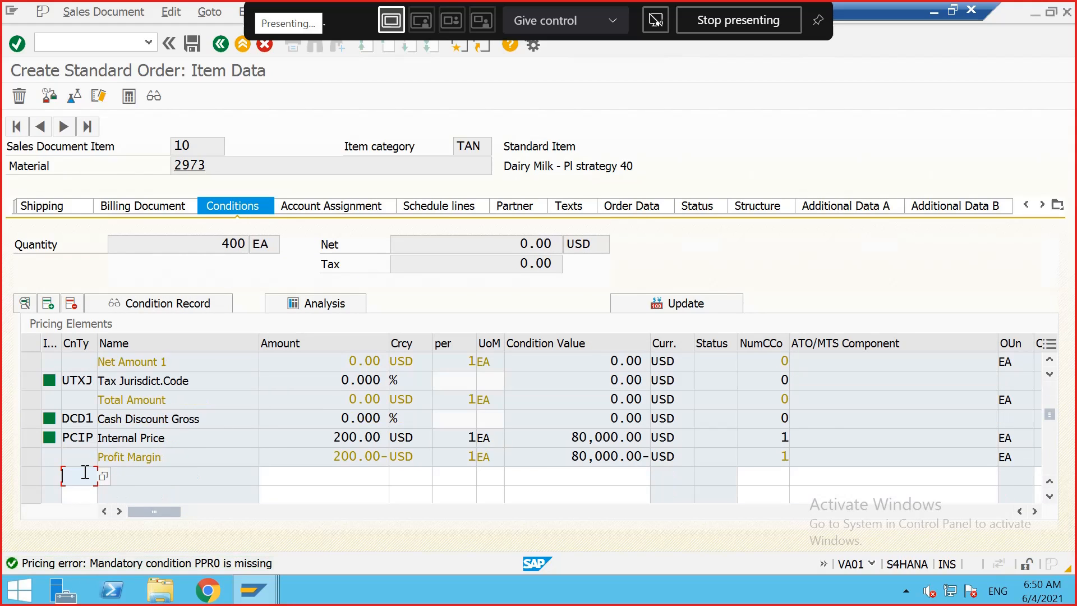
click(89, 492)
key(Return)
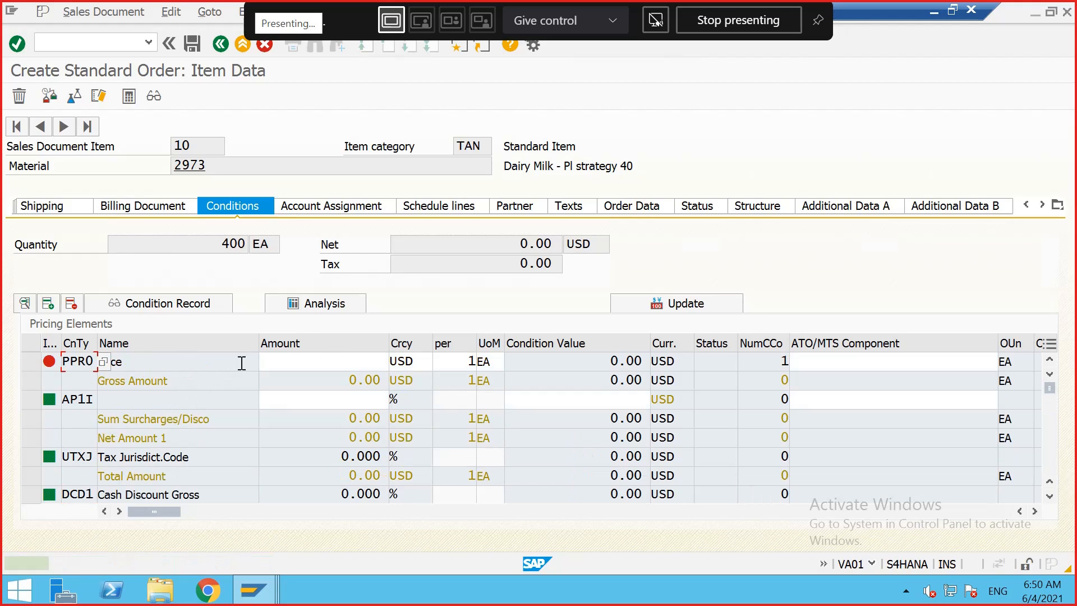
click(328, 363)
text(4)
key(Return)
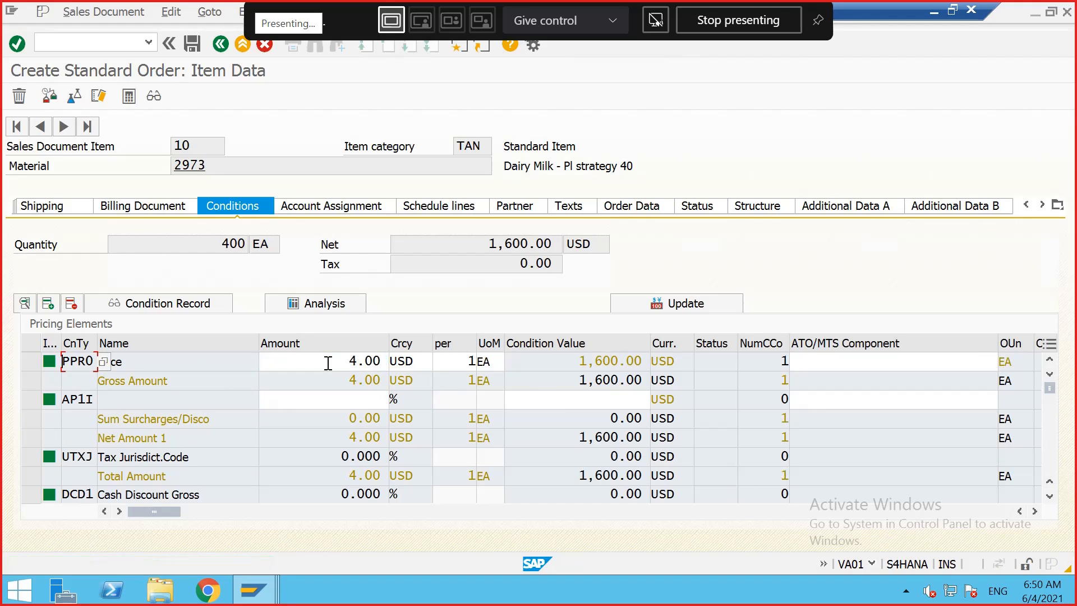
Step: Return to the order overview and try to save the sales order
click(220, 44)
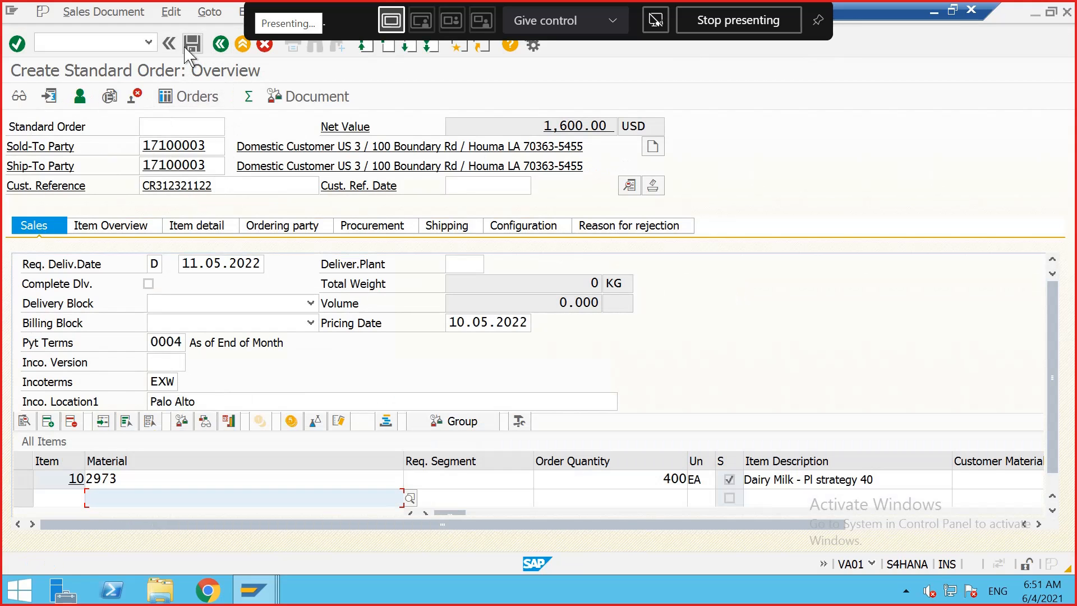
click(189, 46)
click(409, 329)
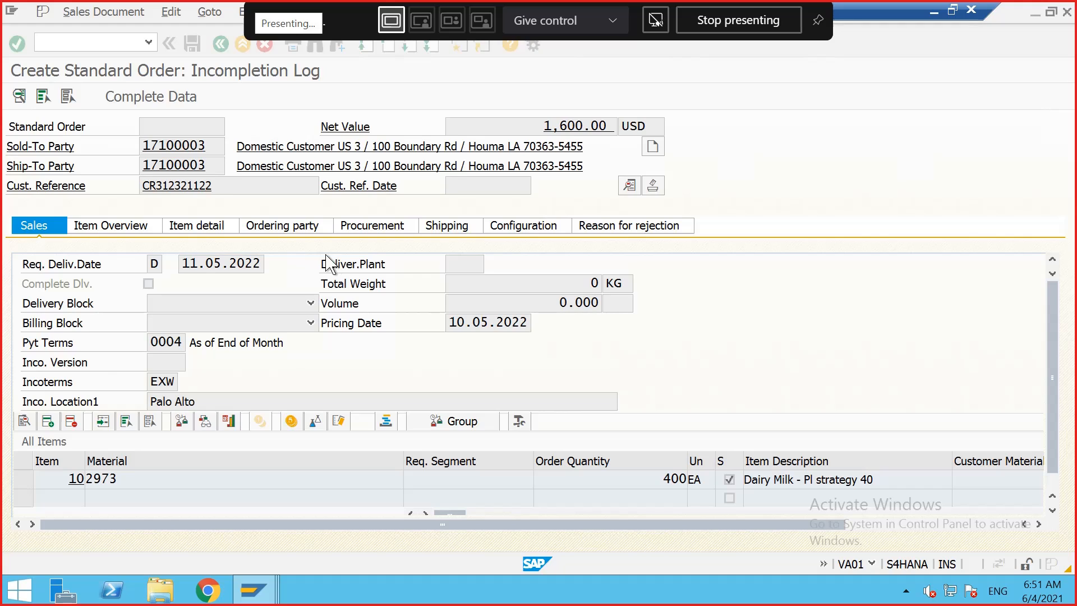
Step: Complete the item's missing weight data with a gross weight of 6 and net weight of 4 KG
double_click(180, 219)
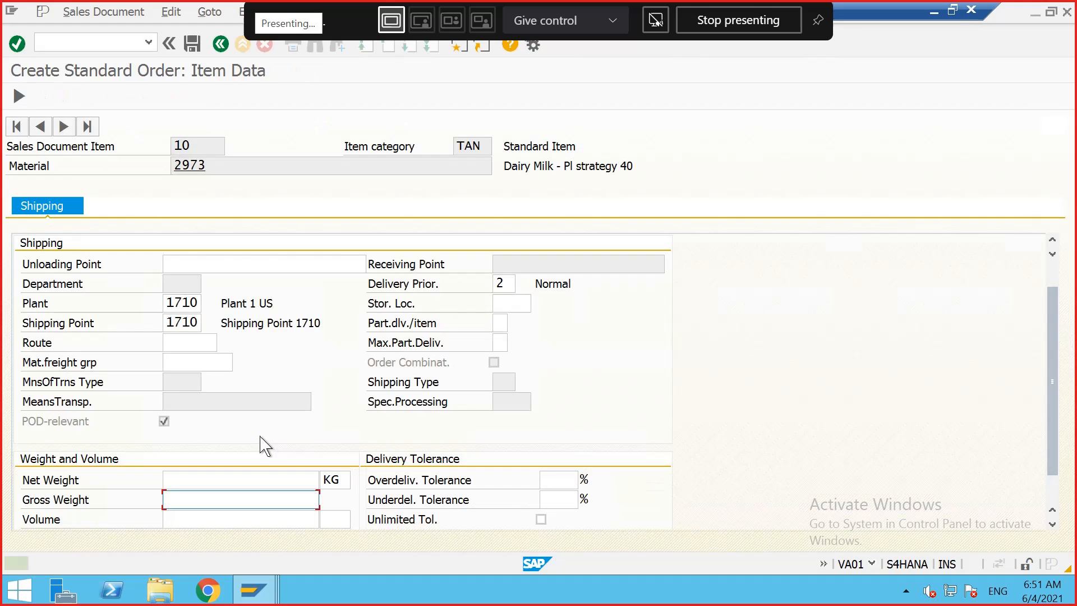
text(6)
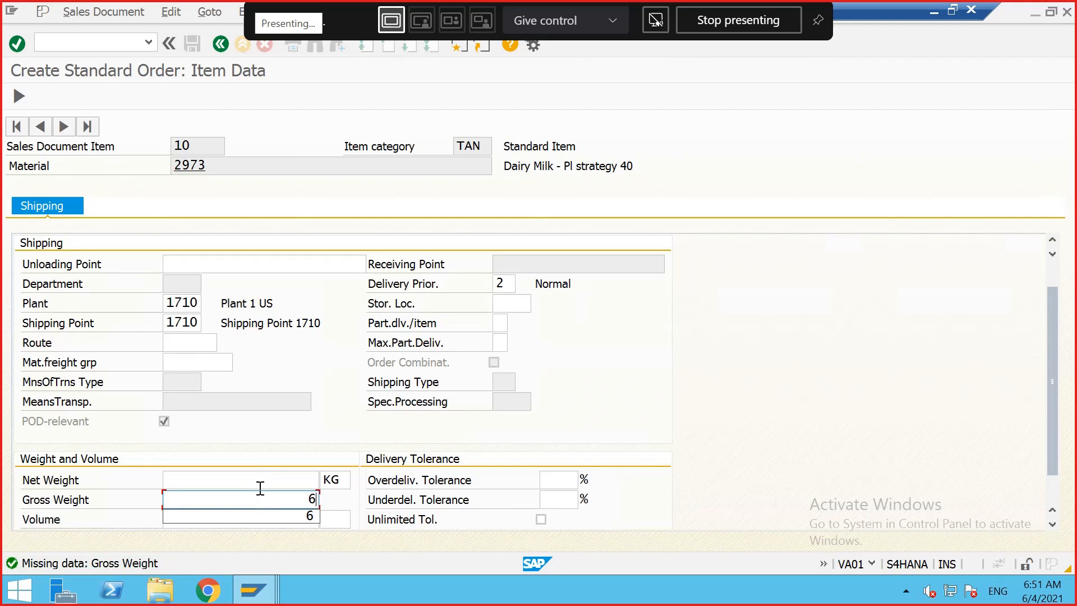
click(265, 481)
text(4)
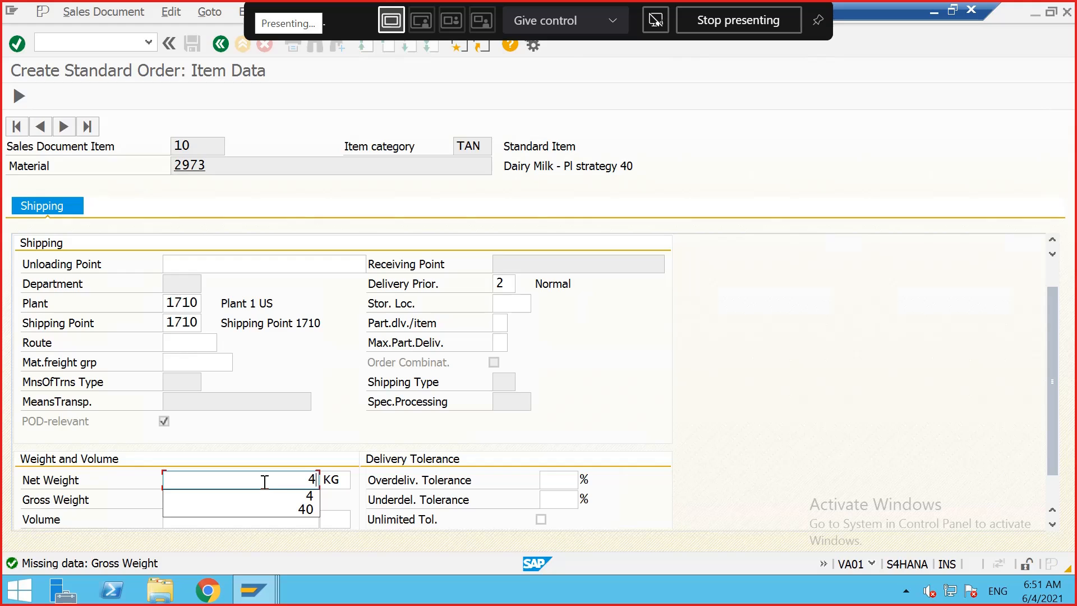
key(Return)
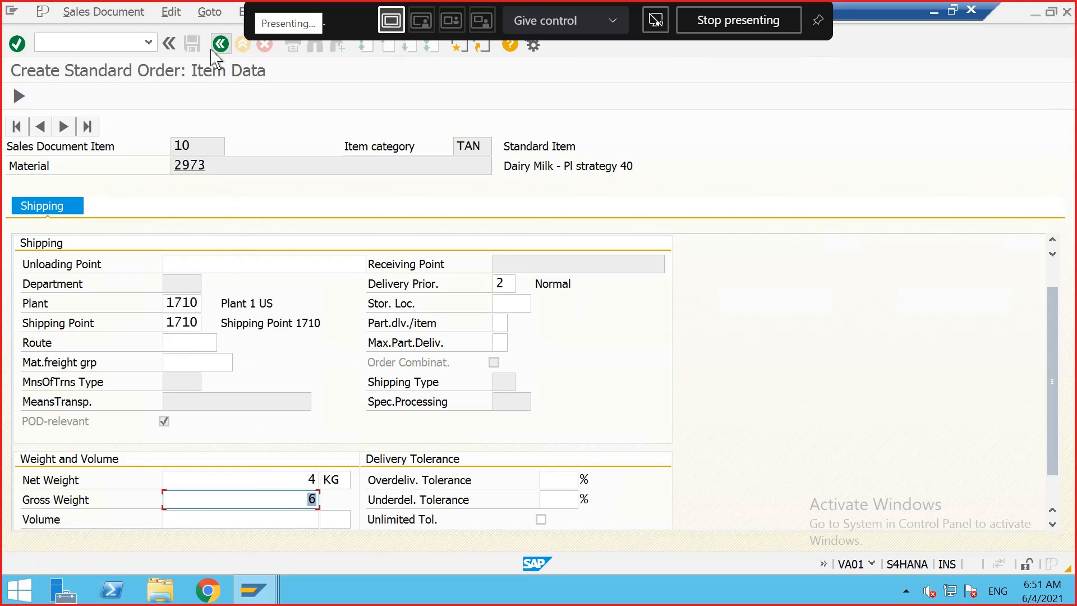
click(221, 44)
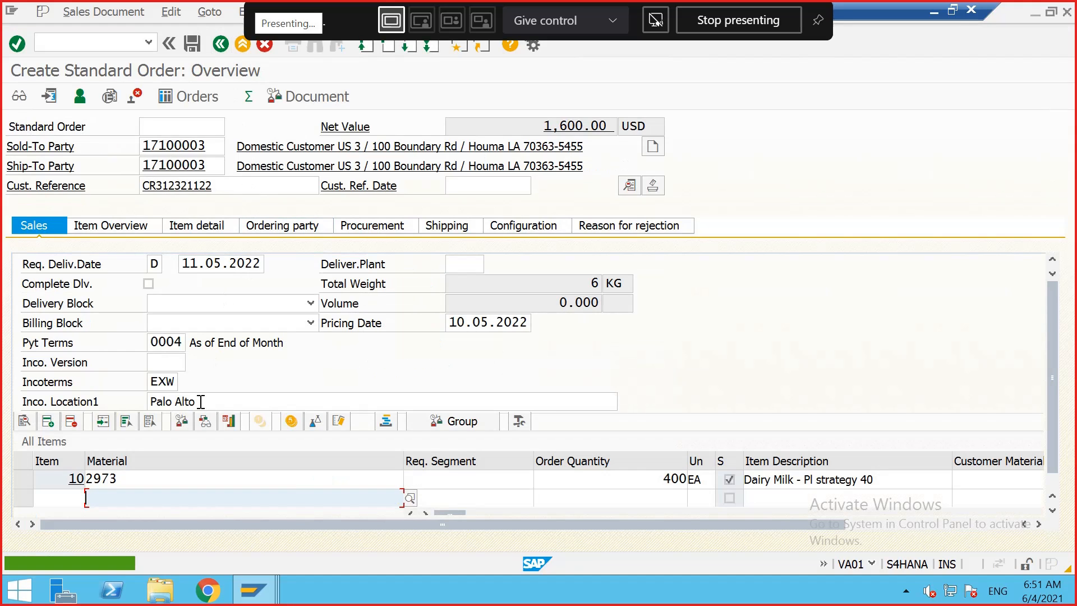
Step: Save the sales order and refresh the stock/requirements list for material 2973
click(192, 44)
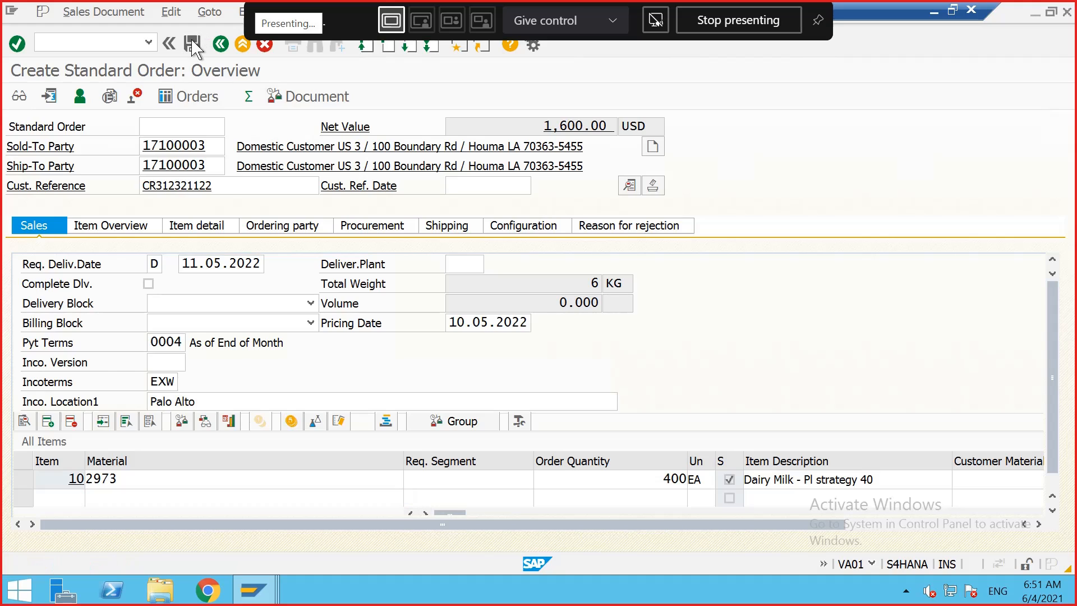
mouse_move(253, 590)
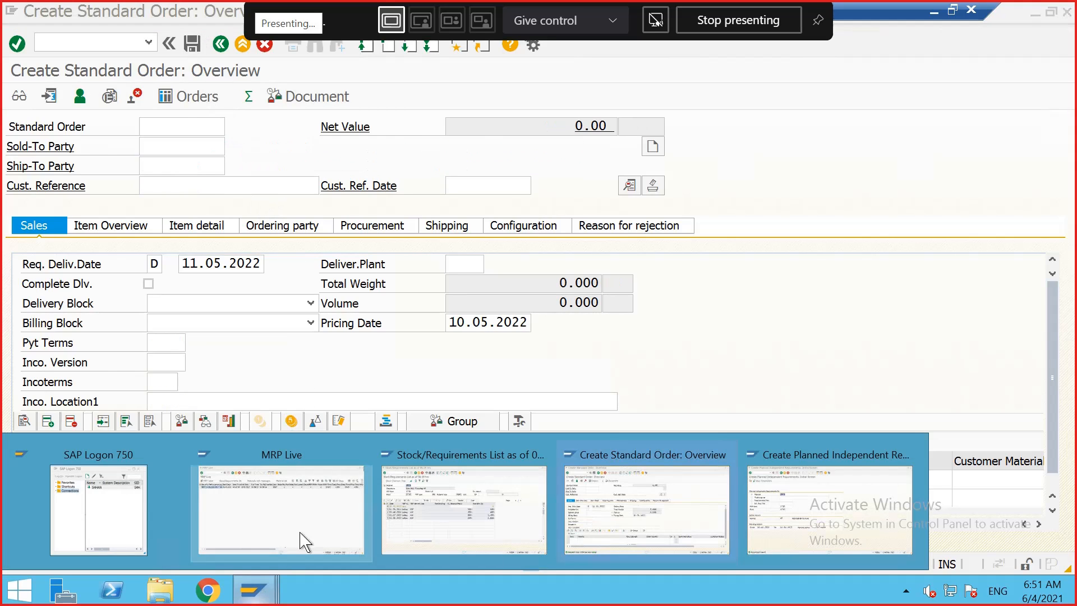
click(459, 501)
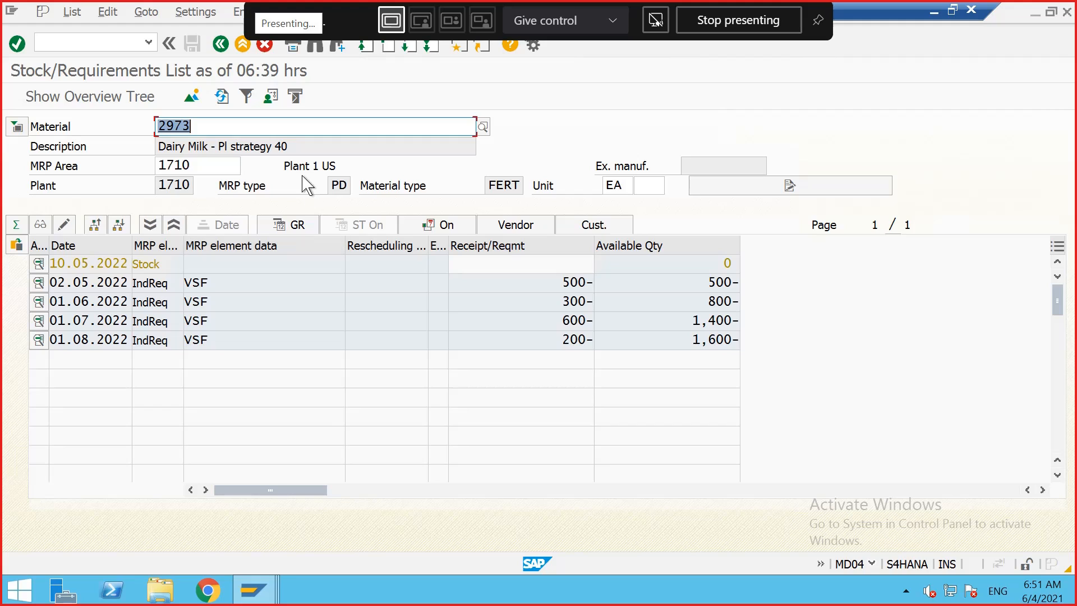
click(222, 98)
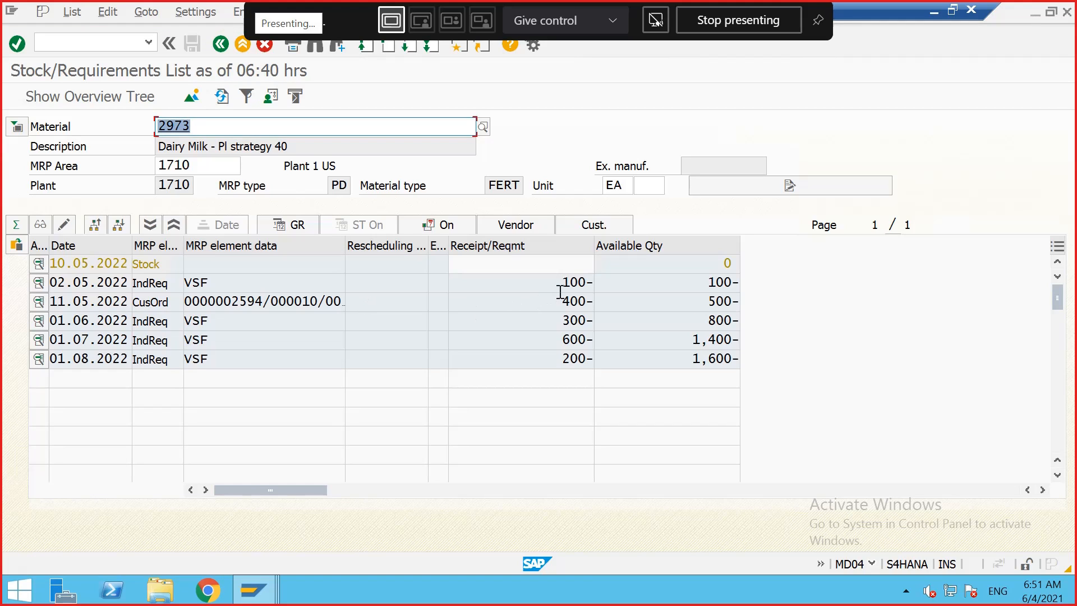
Step: Examine the requirement rows and available quantities in the stock/requirements list
click(564, 281)
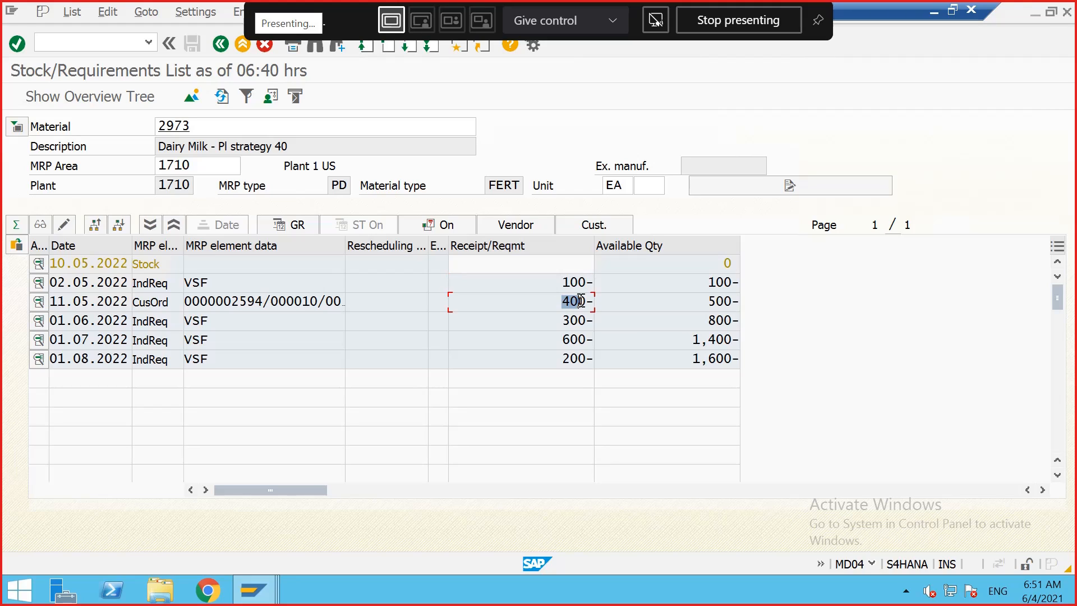
click(581, 301)
drag(224, 323, 194, 322)
click(192, 322)
click(190, 340)
click(198, 360)
mouse_move(255, 589)
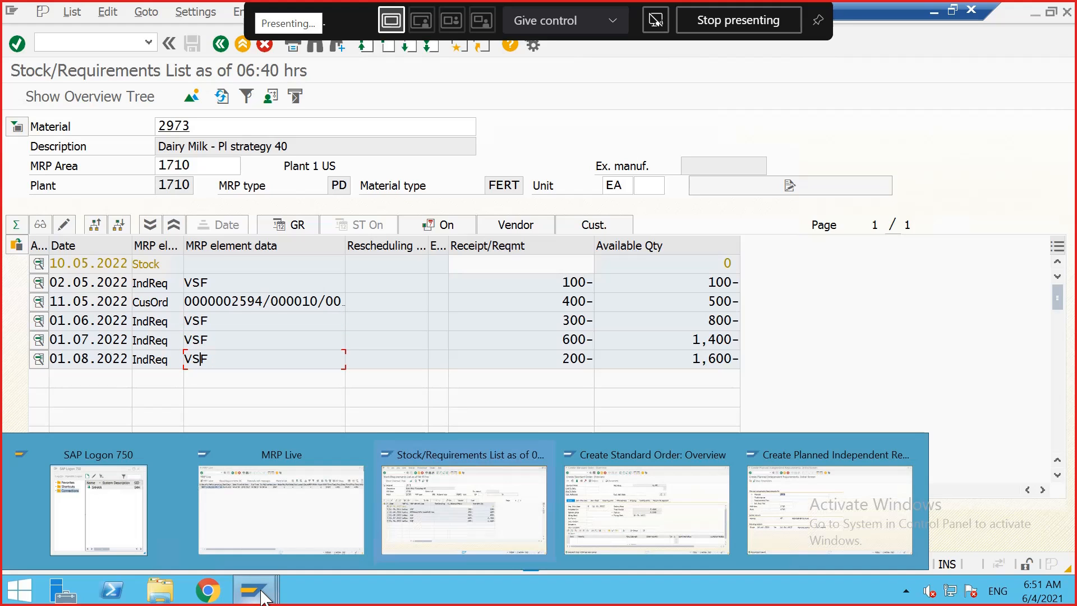
click(621, 530)
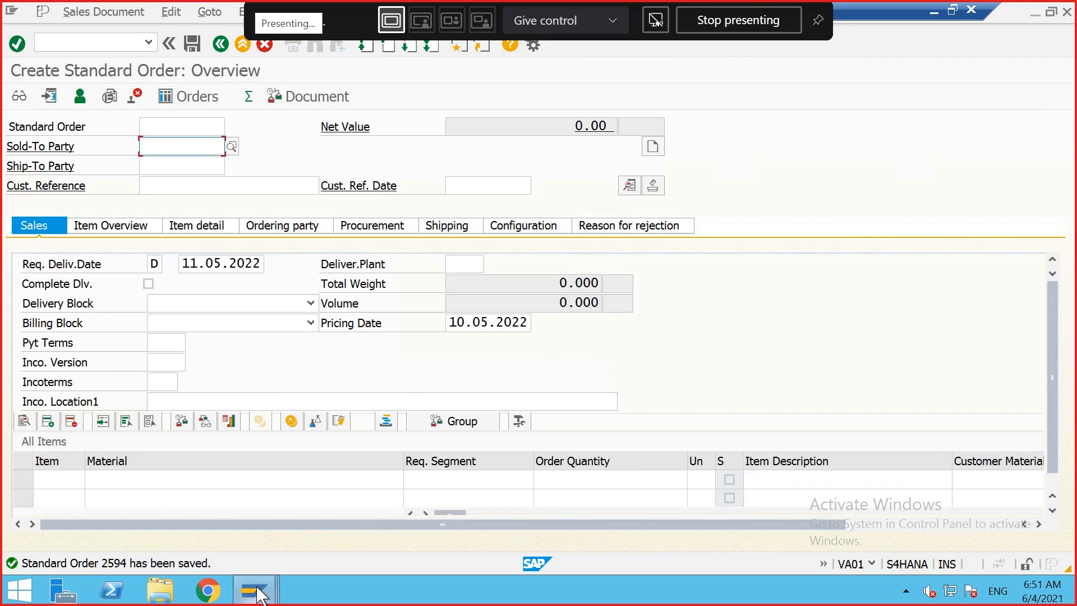
mouse_move(257, 594)
click(461, 505)
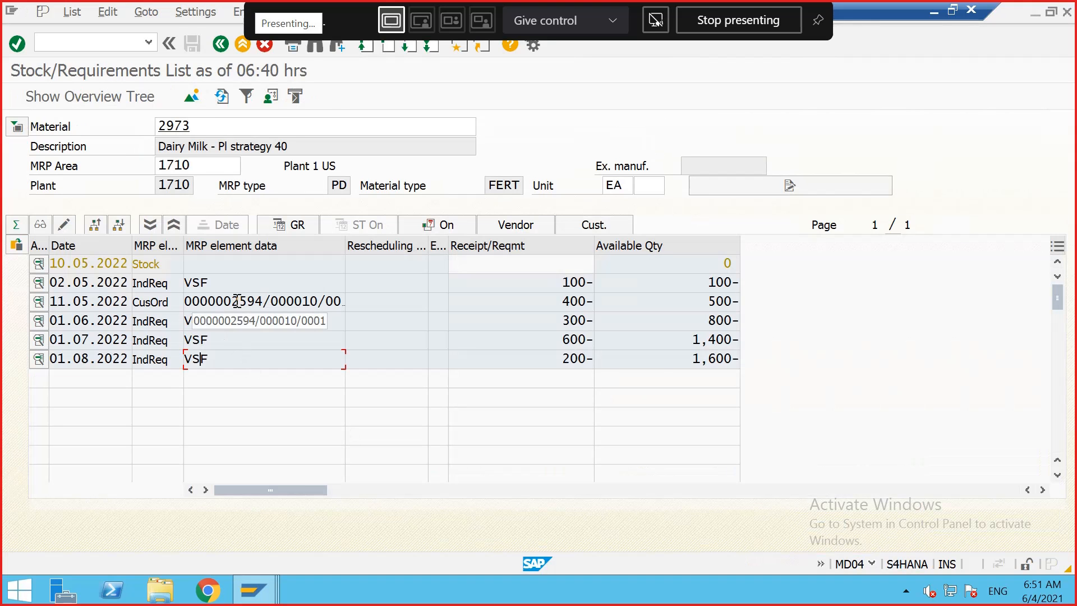
Step: Open the customer order from the requirements list in change mode and set the item's order quantity to 600
double_click(238, 301)
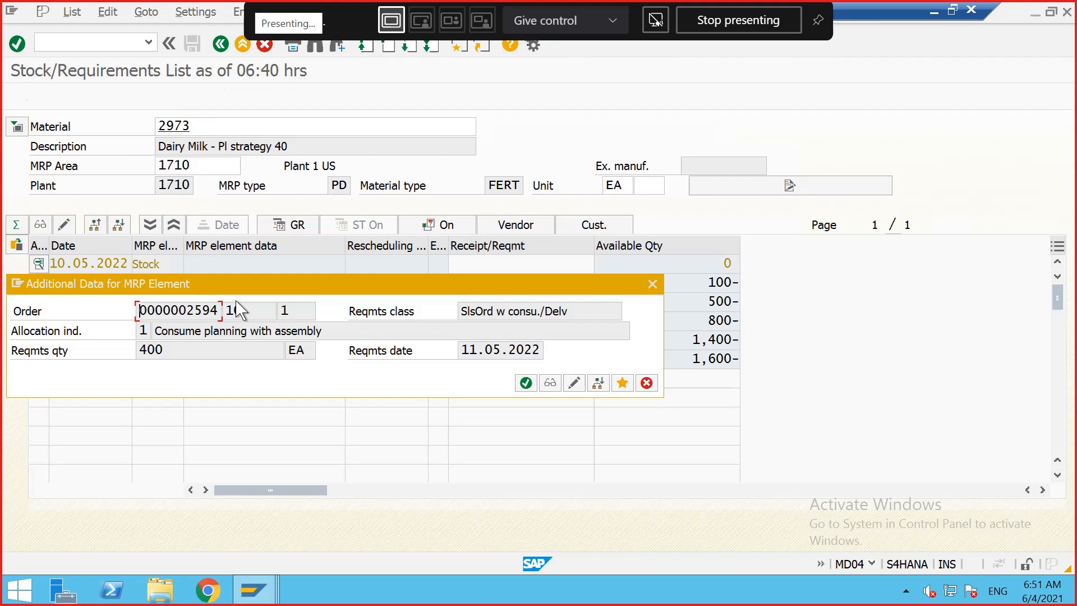
click(575, 383)
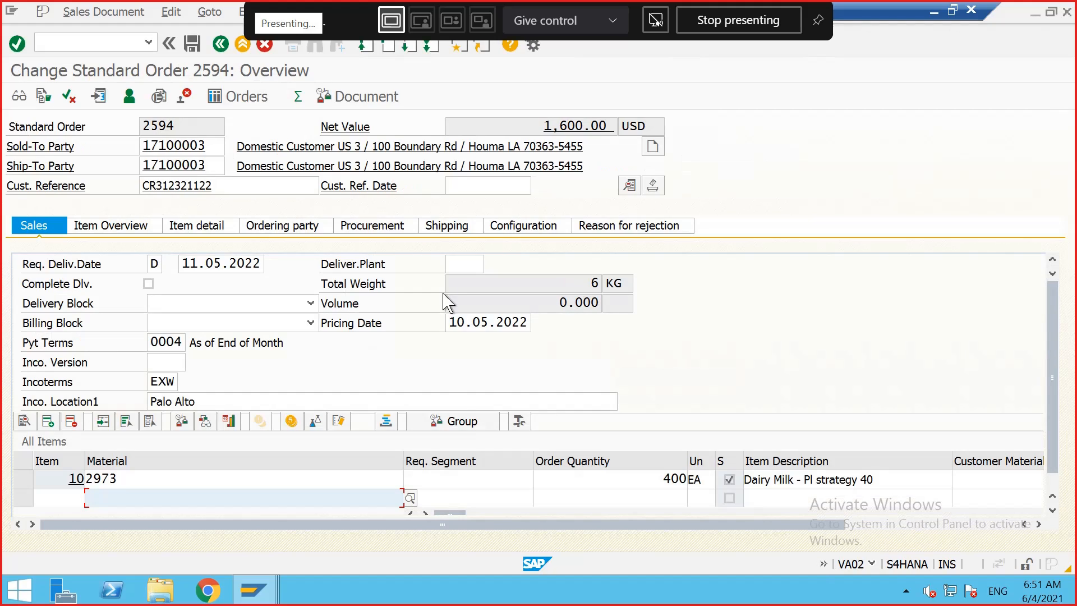
click(671, 480)
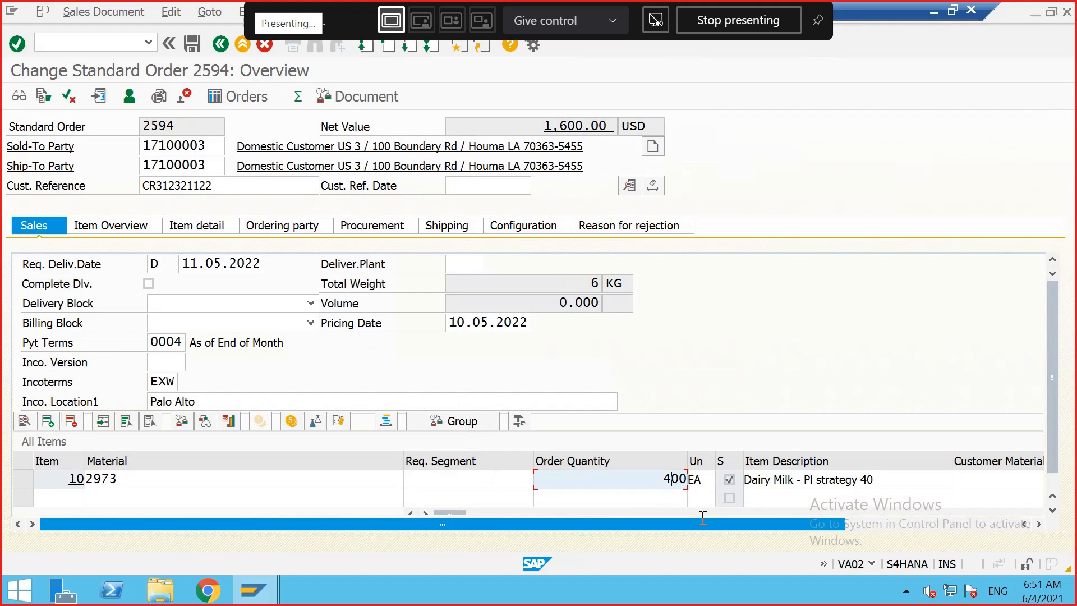
text(6)
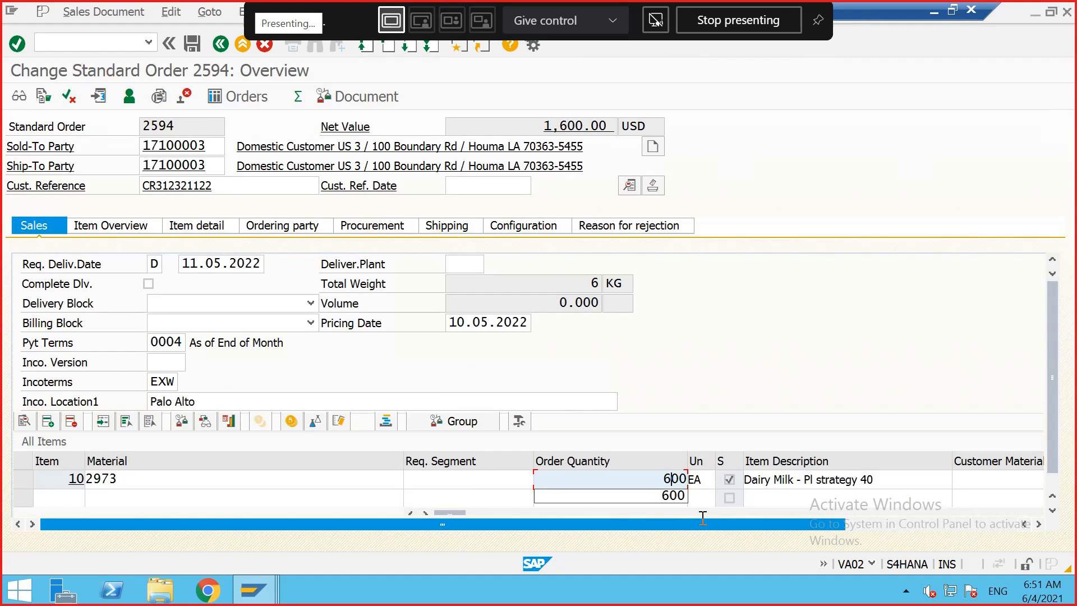
key(Return)
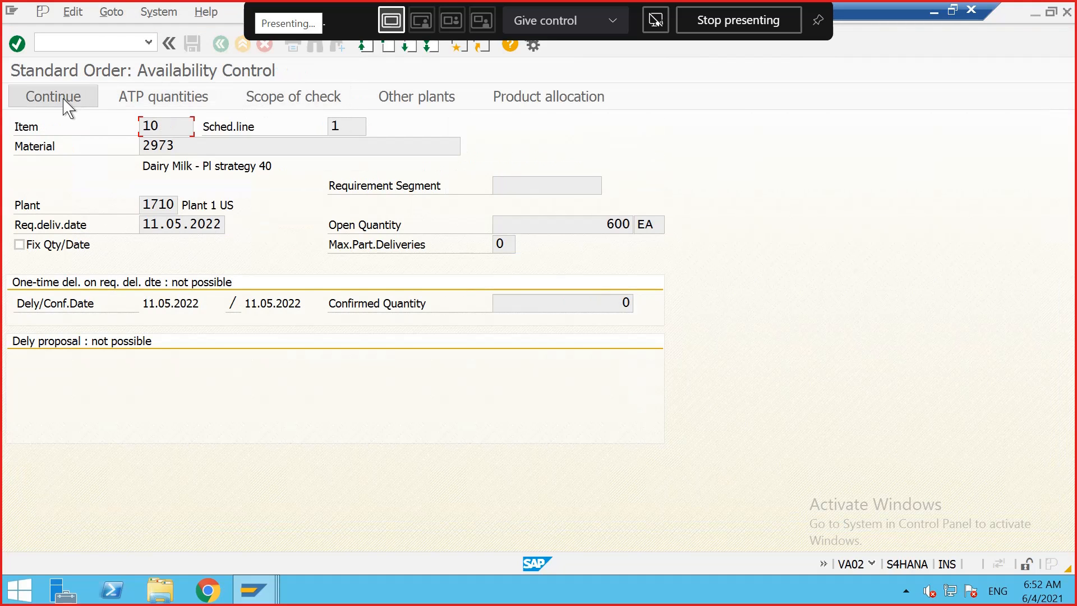
click(54, 97)
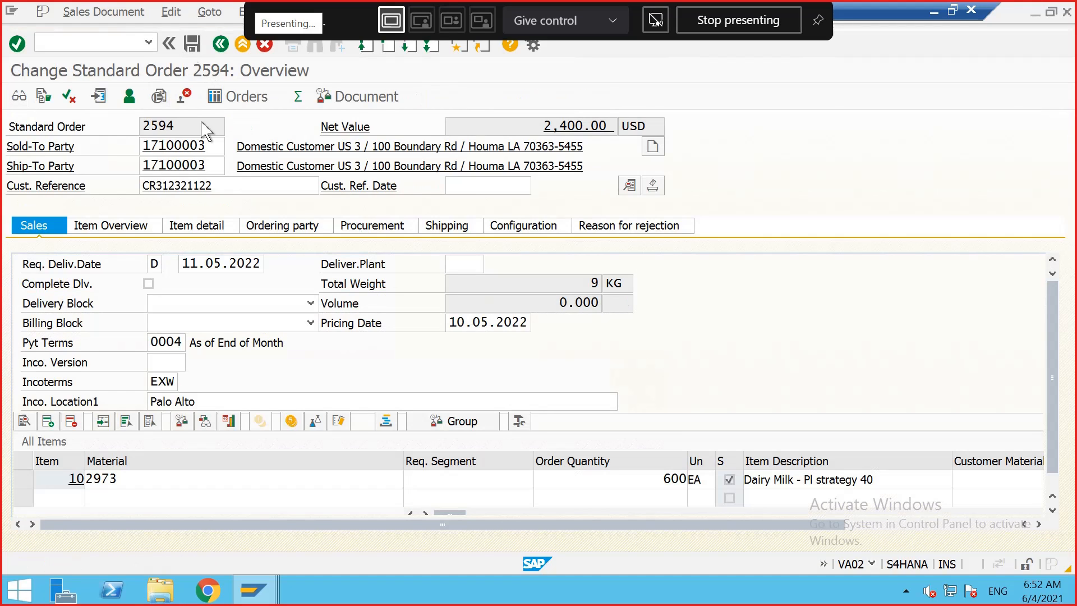
Step: Save the changed sales order and refresh the stock/requirements list
key(ctrl+s)
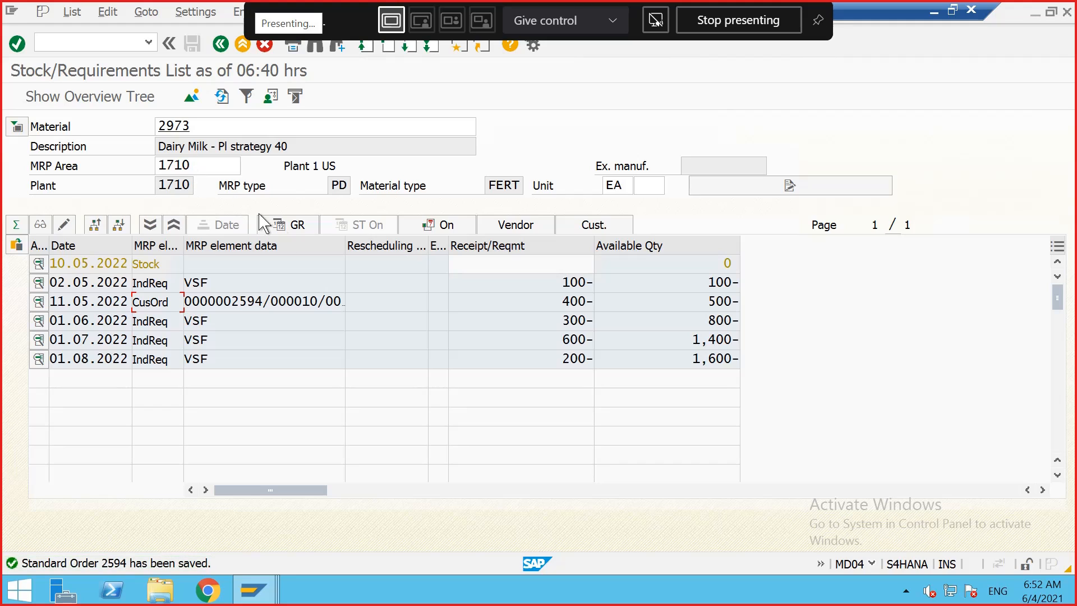
click(222, 97)
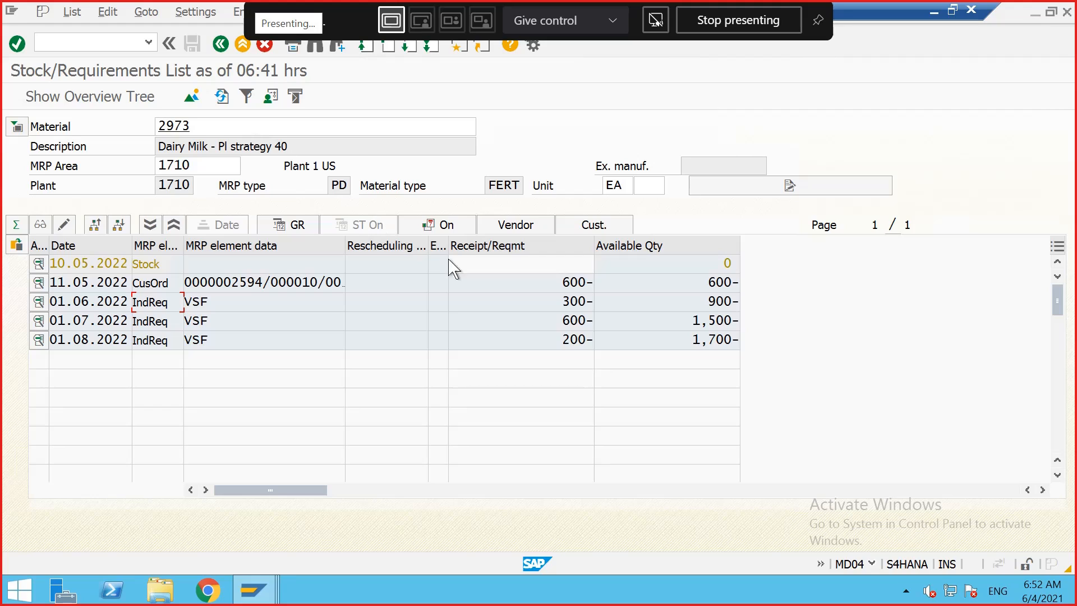
Step: Examine how the customer order consumes the independent requirements in the list
click(565, 307)
double_click(566, 341)
click(586, 340)
double_click(566, 306)
drag(560, 321, 588, 344)
click(587, 322)
drag(567, 304, 591, 304)
click(589, 303)
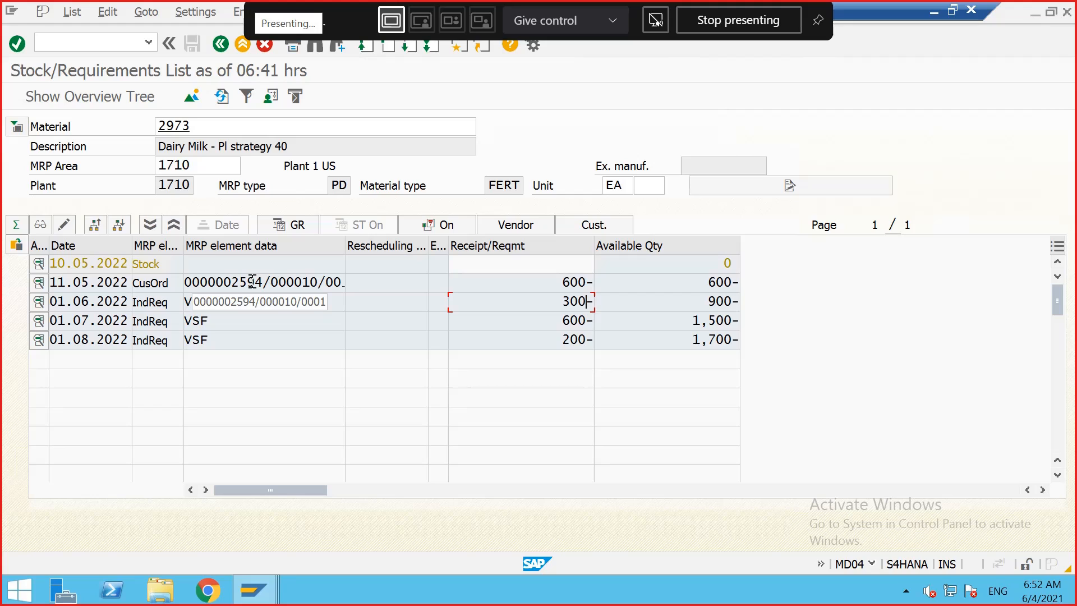
drag(557, 304, 586, 339)
click(584, 328)
click(587, 339)
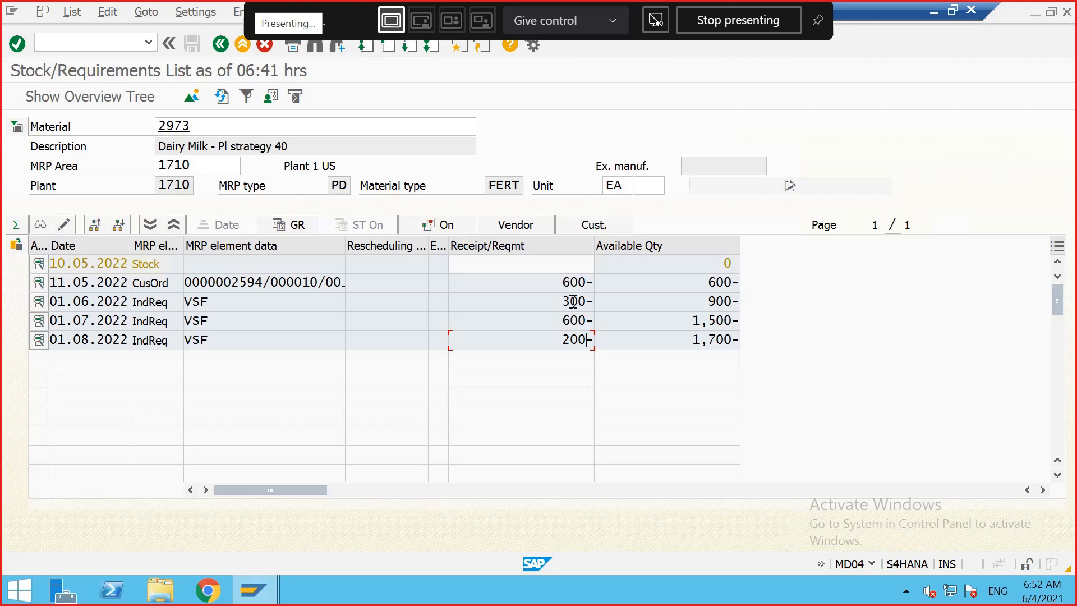
click(589, 302)
Step: Open the customer order again in change mode, set the item's order quantity to 300, and save it
double_click(224, 282)
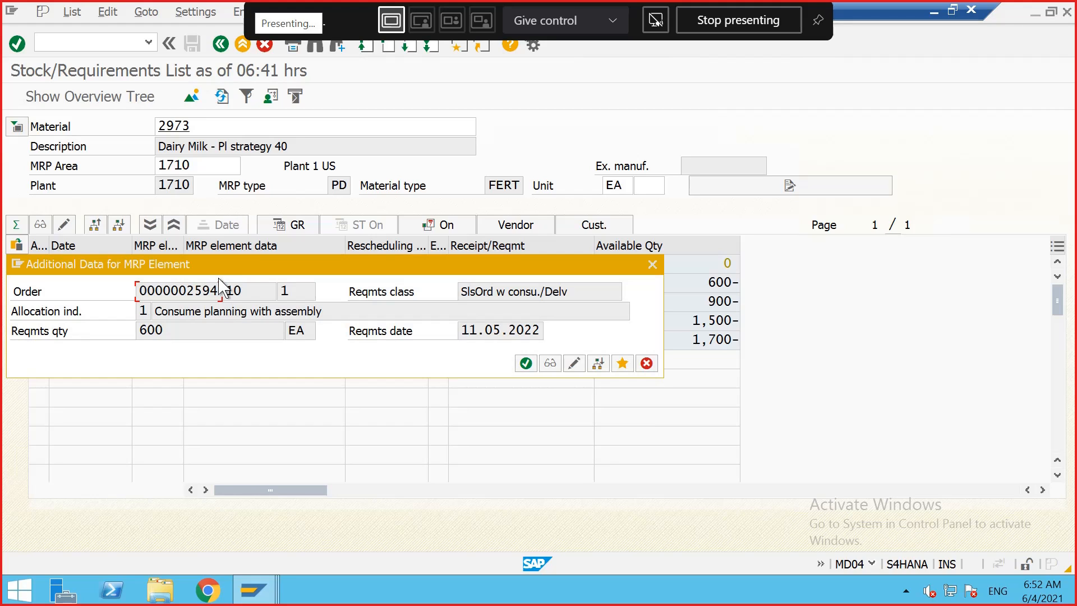
click(568, 364)
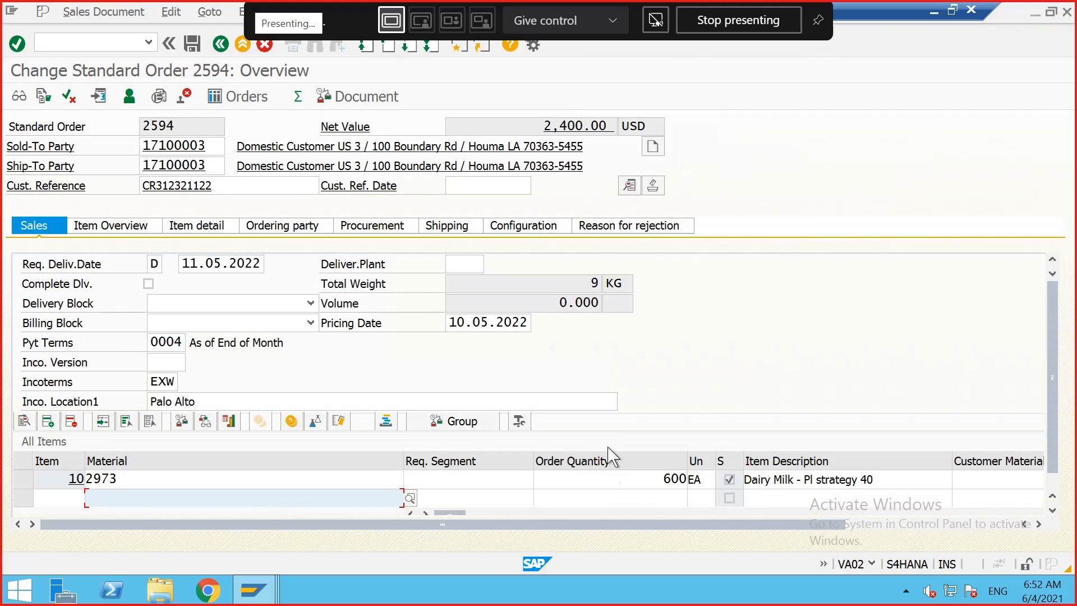
click(667, 478)
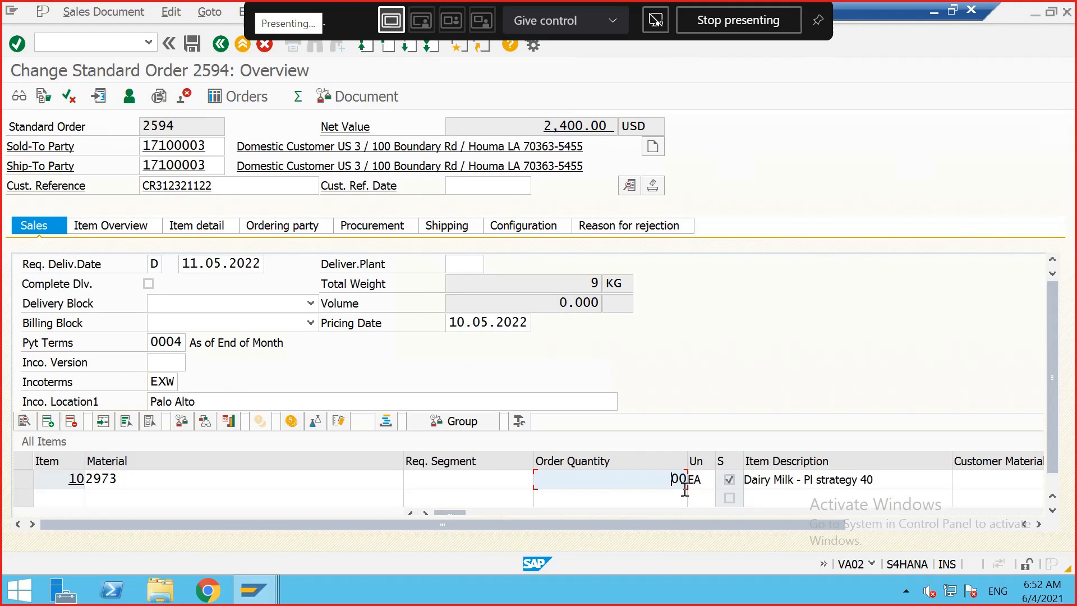
text(3)
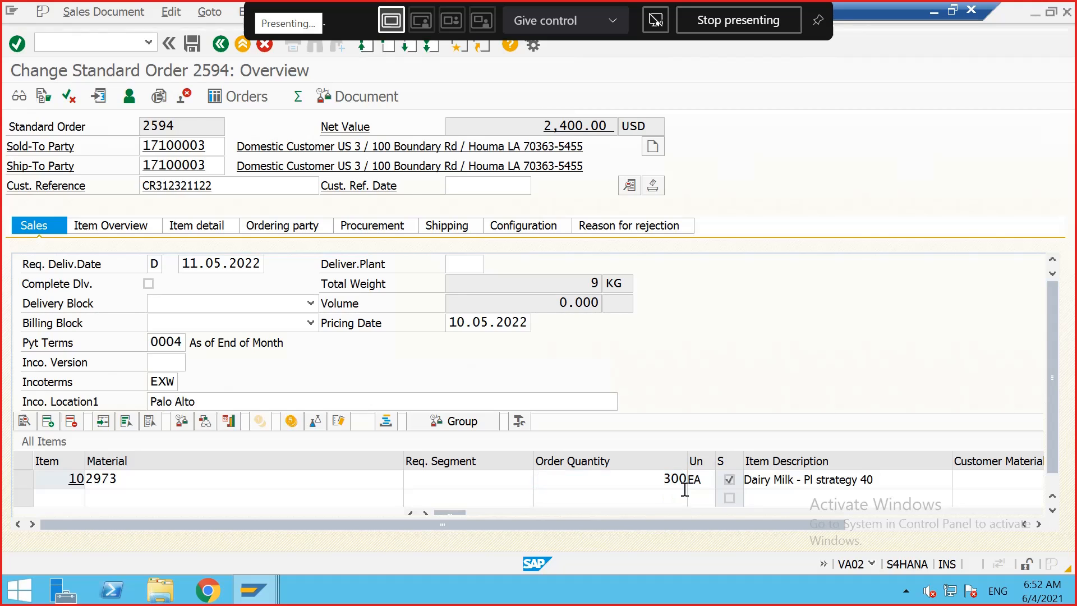
key(Return)
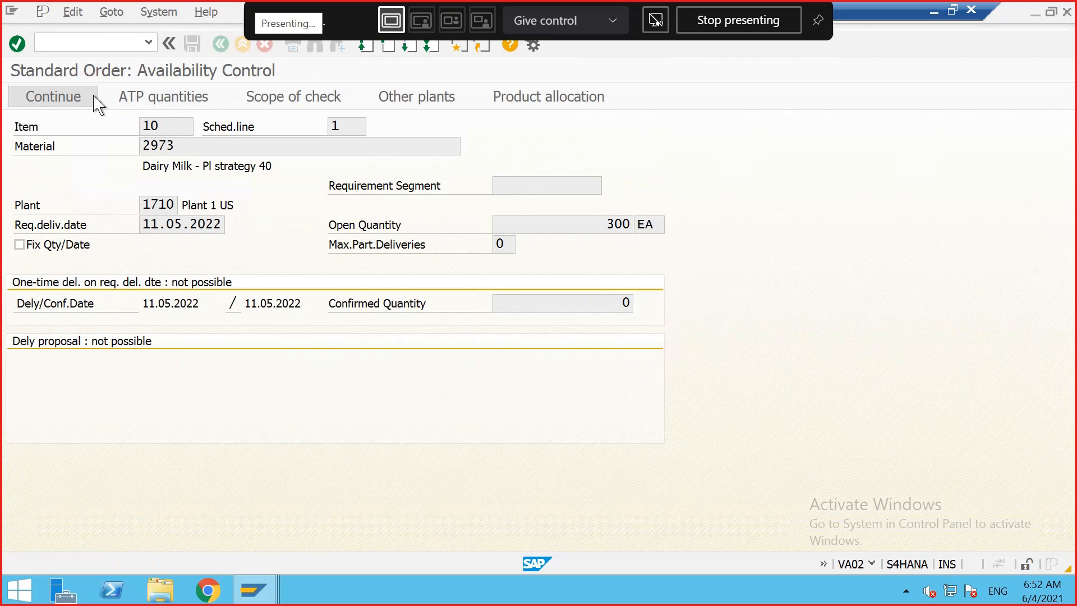
click(79, 98)
click(193, 45)
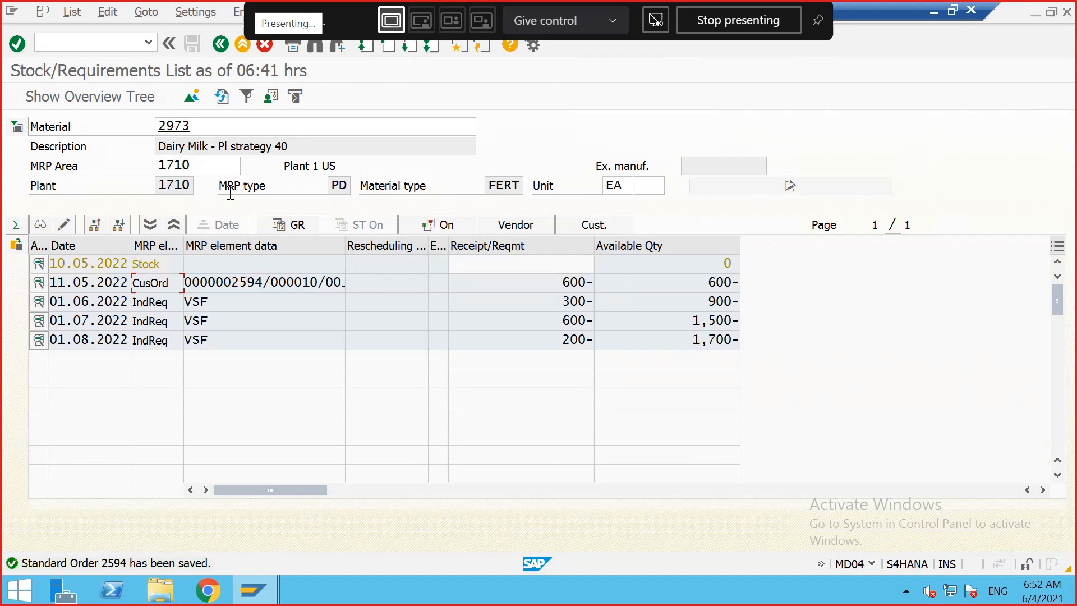
Step: Refresh the stock/requirements list and examine the independent requirements and customer order rows
click(222, 98)
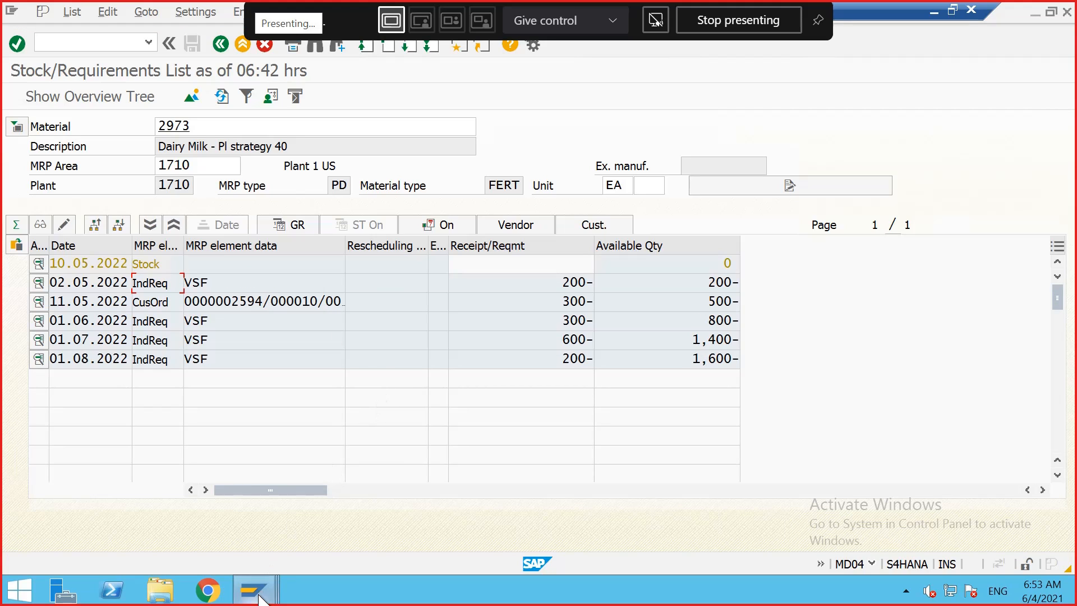
mouse_move(259, 599)
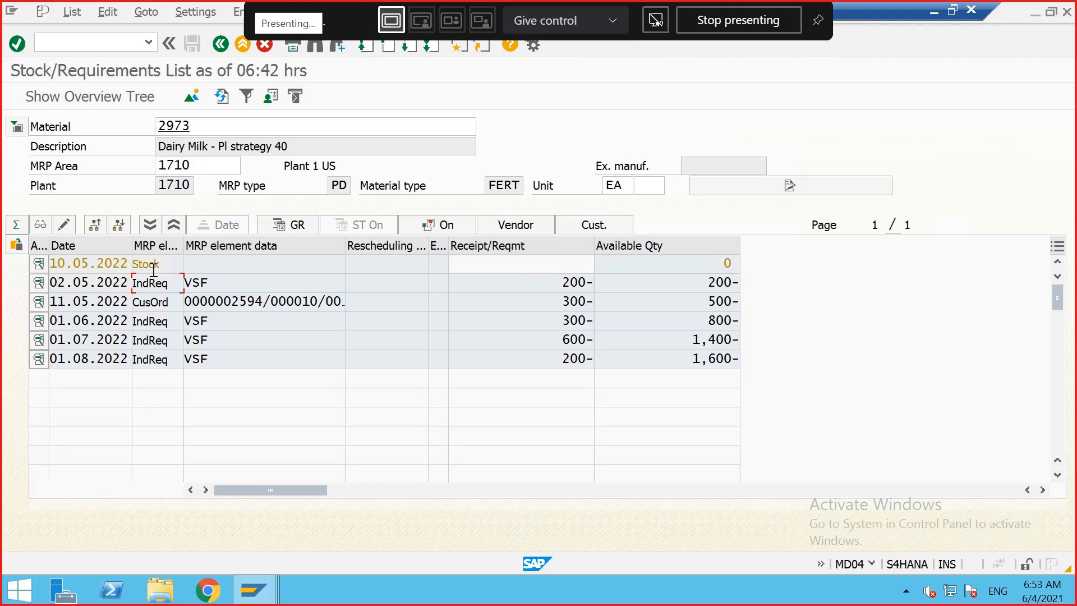
shift+click(194, 286)
click(194, 285)
drag(223, 304, 287, 307)
click(286, 307)
drag(216, 321, 191, 324)
click(188, 324)
drag(565, 320, 590, 322)
click(589, 322)
drag(565, 321, 585, 321)
click(585, 320)
drag(345, 245, 369, 246)
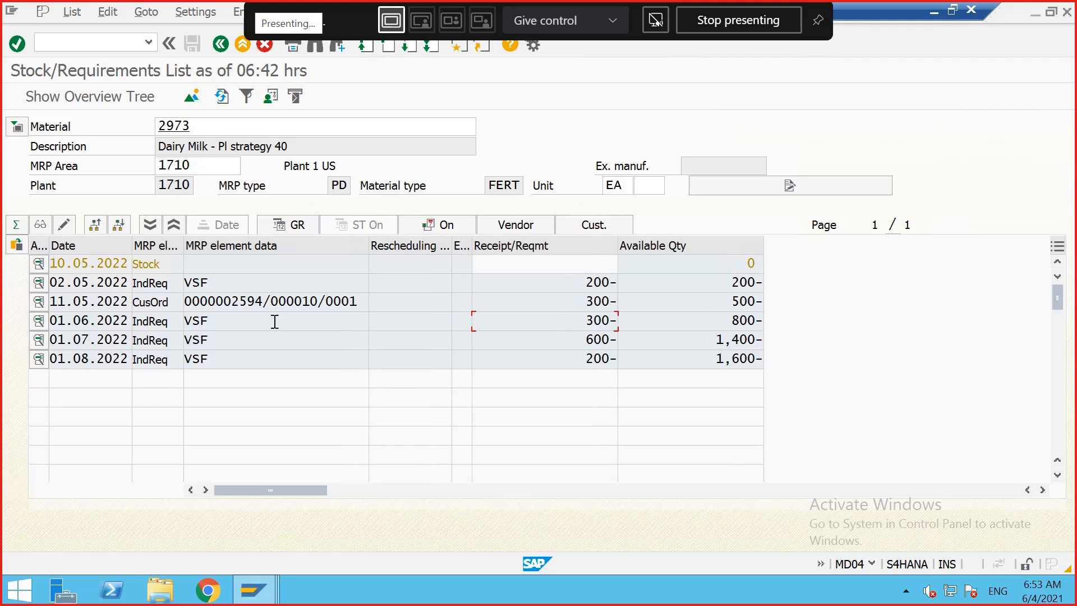
drag(218, 321, 202, 322)
click(214, 337)
drag(216, 362, 187, 344)
drag(217, 284, 184, 291)
click(184, 291)
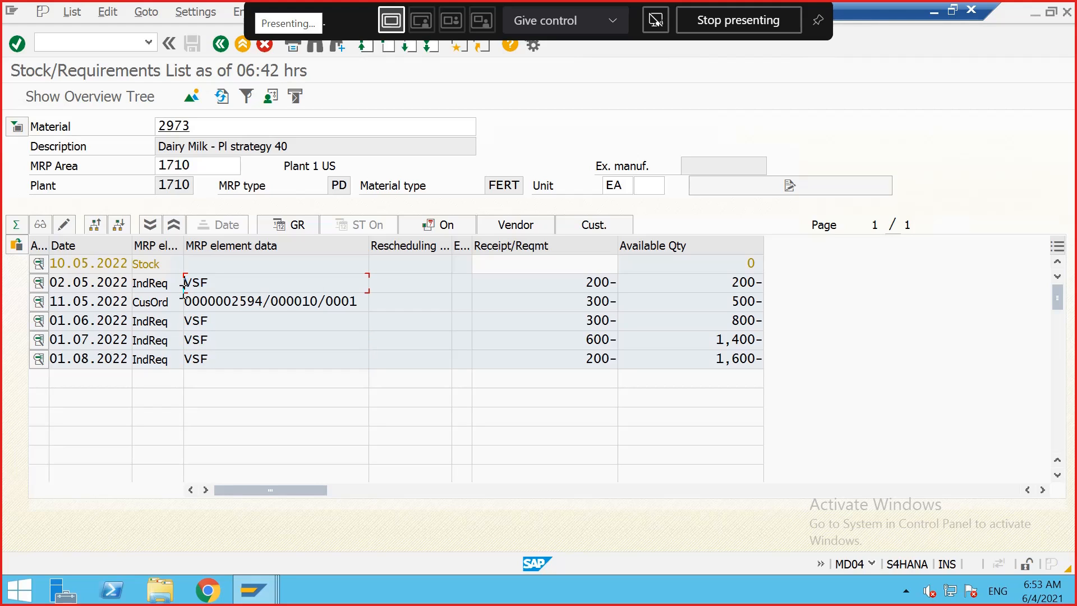
Step: Switch to the planned independent requirements window and start transaction MM02
click(268, 578)
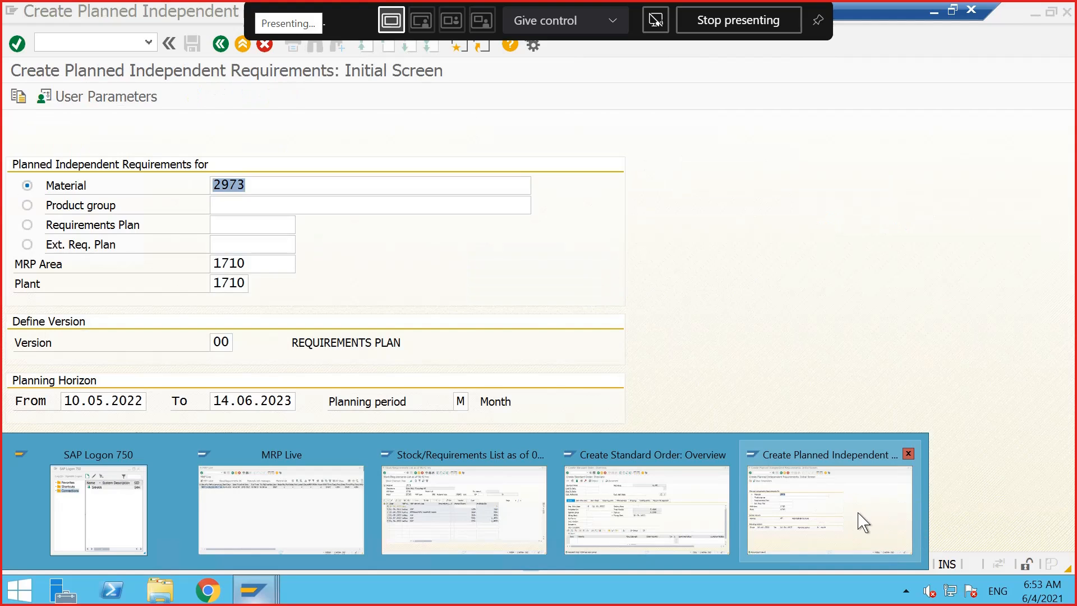
click(860, 520)
click(104, 39)
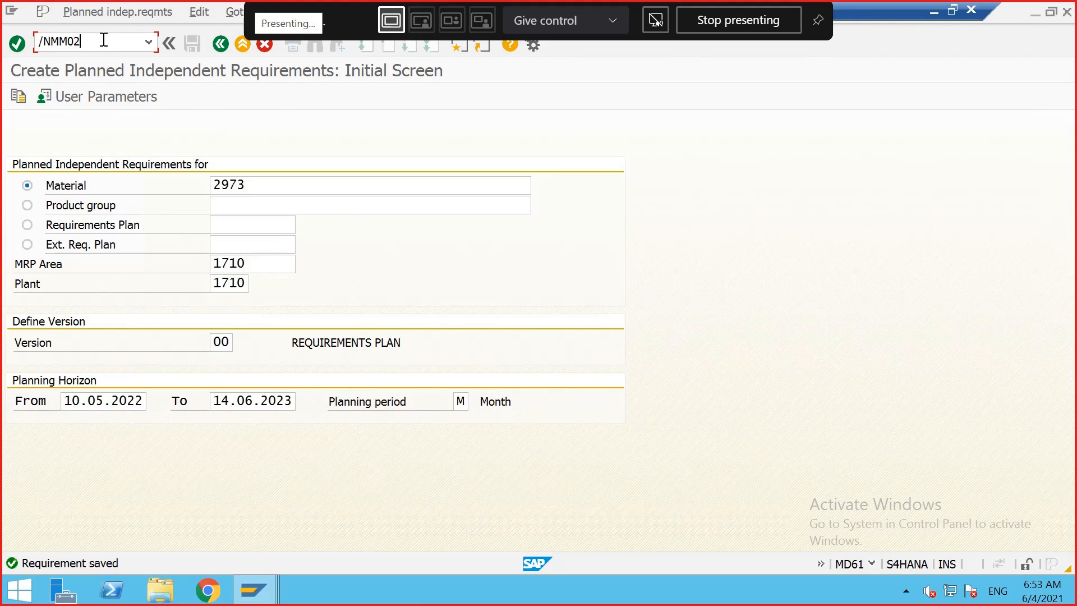
text(/NMM02)
key(Return)
Step: Open material 2973 in change mode with the selected views for plant 1710 and storage location 171A
click(125, 101)
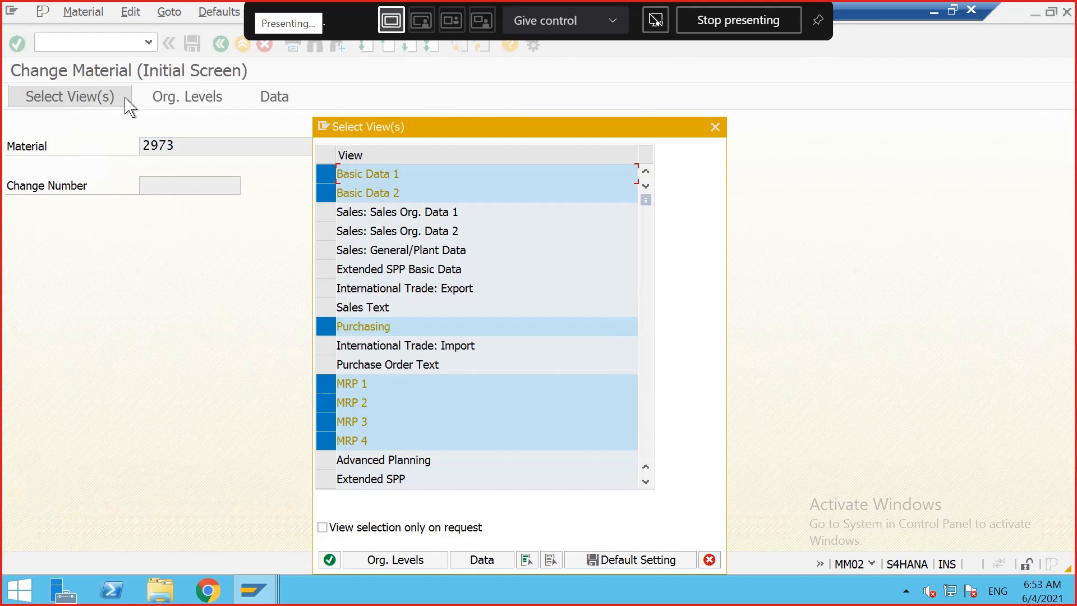
click(330, 560)
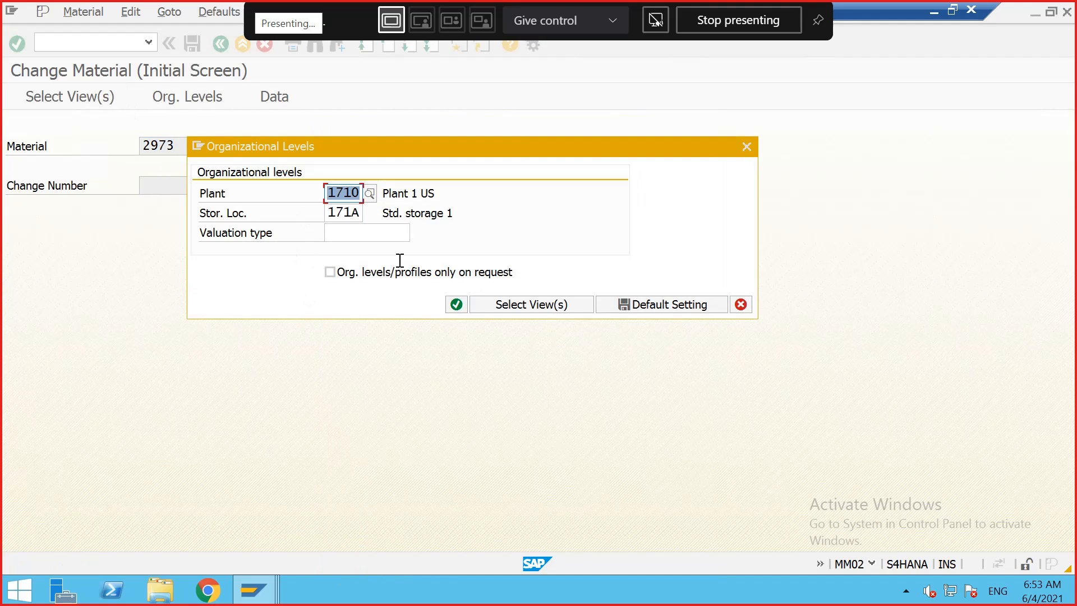
click(456, 304)
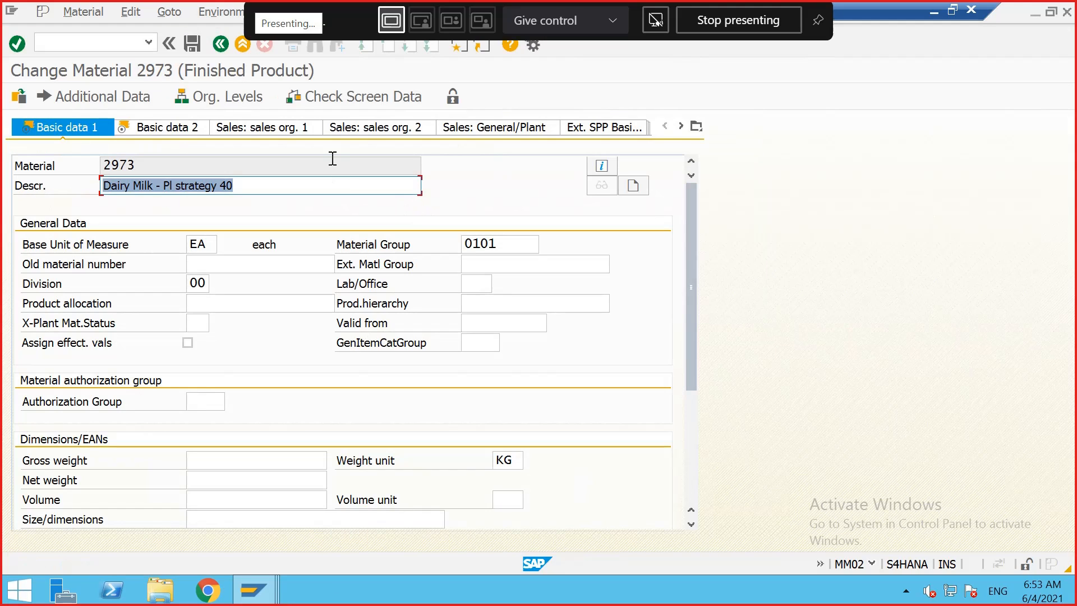
Step: Set the consumption mode in the MRP 3 view to 3 (forward consumption only) and save the material
click(680, 126)
click(680, 126)
click(680, 126)
click(680, 126)
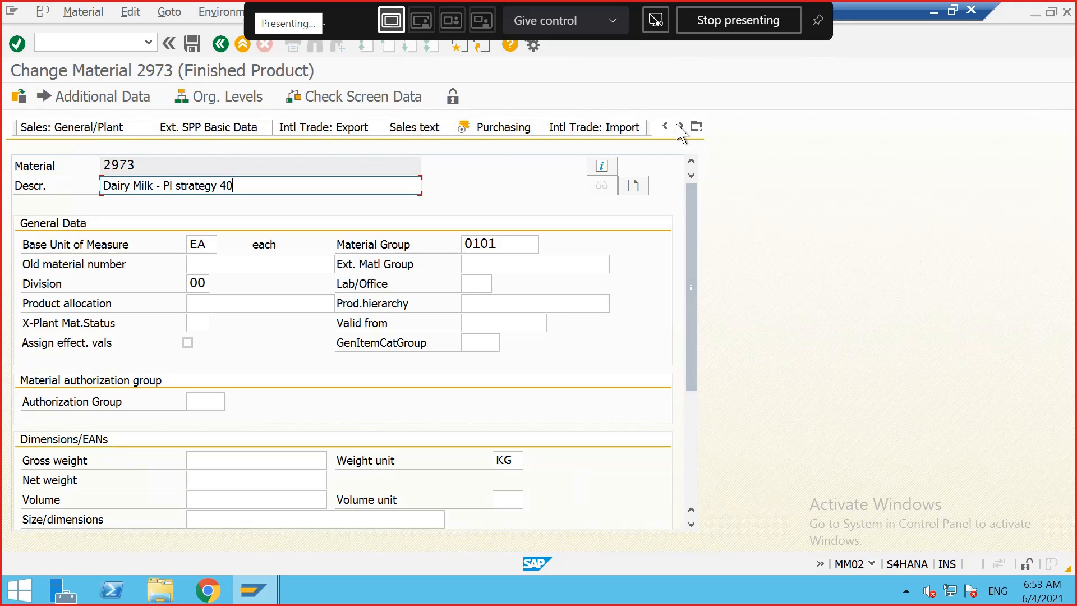
click(680, 126)
click(680, 126)
click(680, 126)
click(680, 126)
click(502, 128)
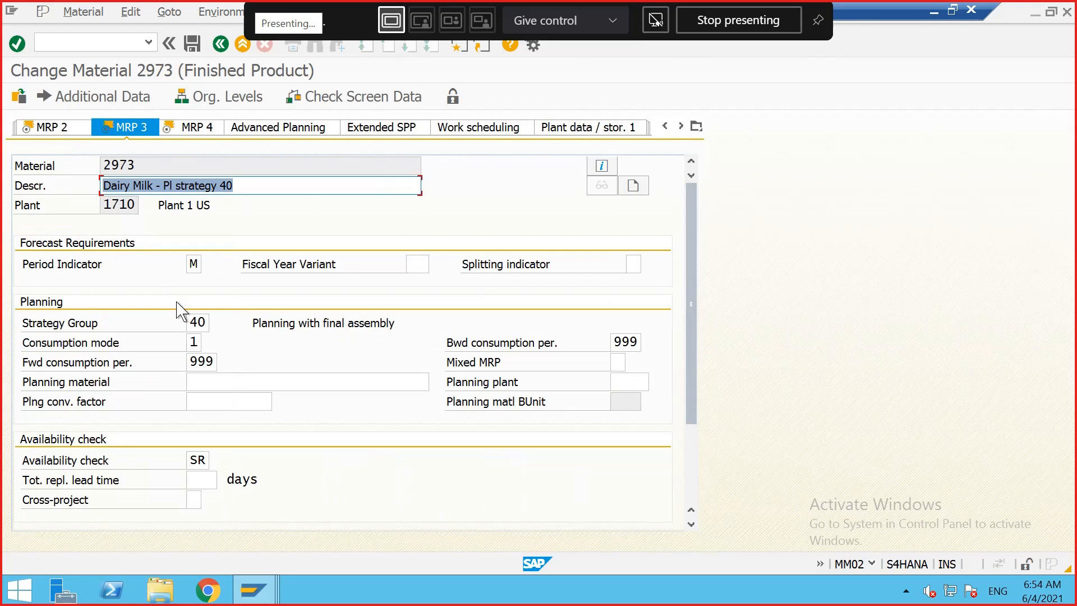
click(194, 342)
click(209, 343)
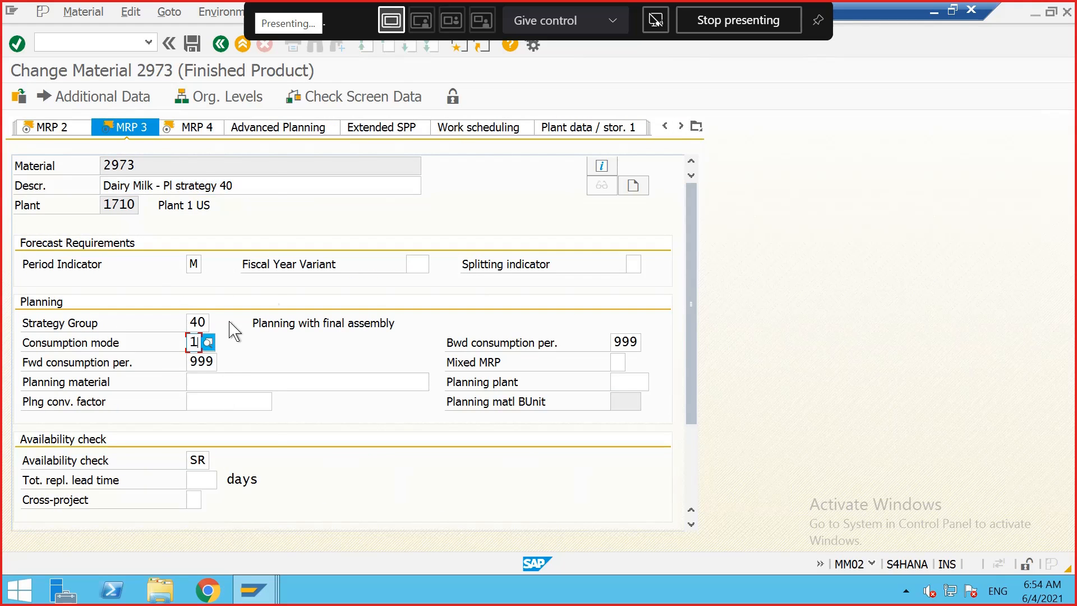
click(136, 202)
double_click(136, 202)
click(190, 43)
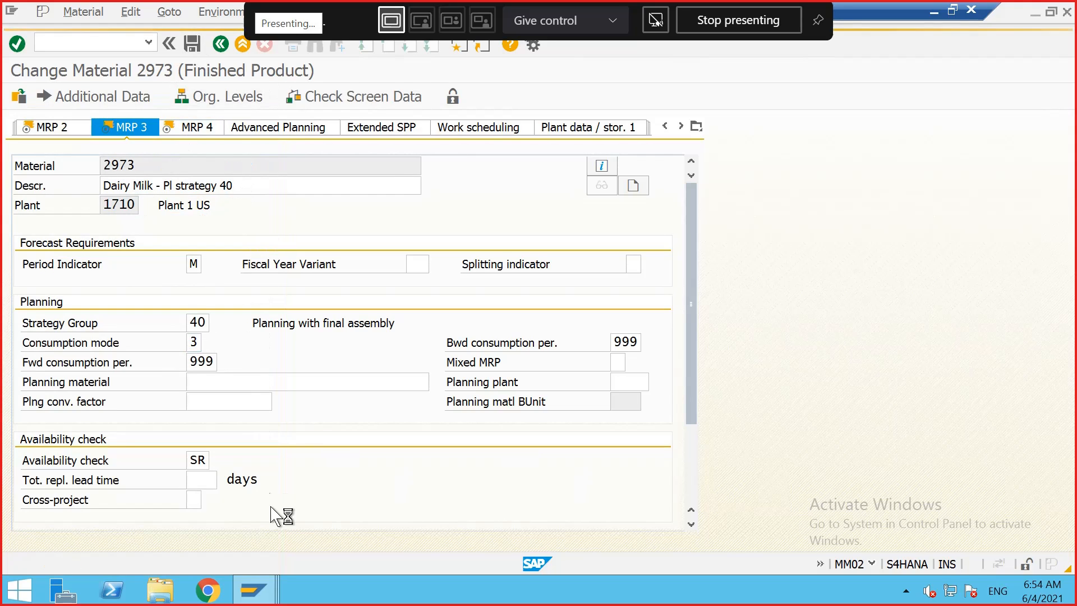
Step: Switch to the stock/requirements list, refresh it, and examine the independent requirement and customer order quantities
mouse_move(260, 589)
click(412, 492)
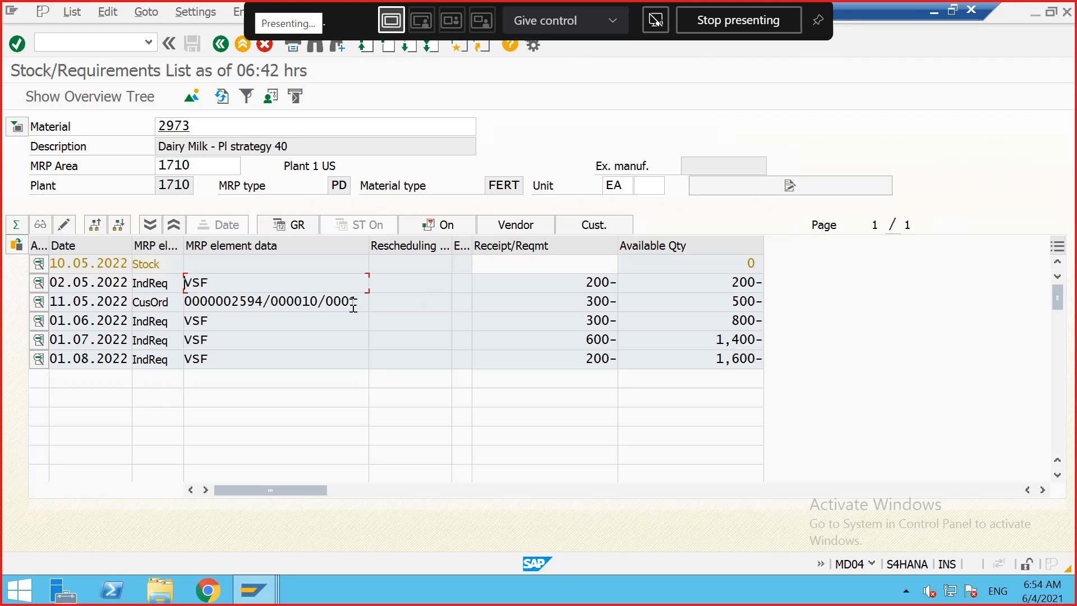
drag(361, 305, 354, 307)
click(222, 96)
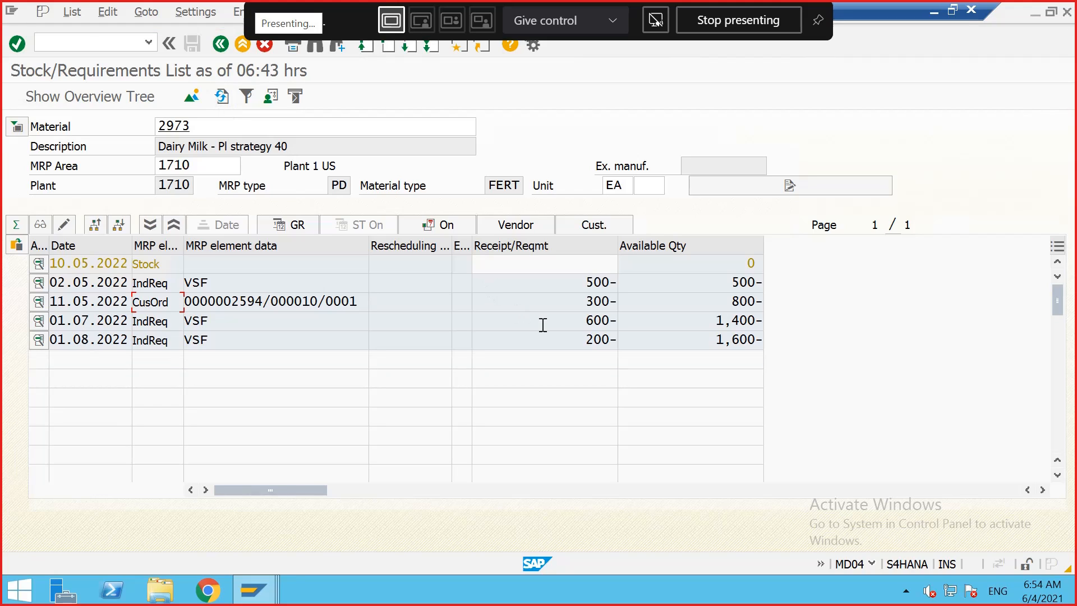
drag(587, 305, 597, 303)
click(612, 303)
drag(586, 302, 605, 300)
click(611, 301)
drag(588, 303, 612, 303)
click(612, 303)
Step: Switch back to the material change window and reopen material 2973 with its views for plant 1710
mouse_move(255, 591)
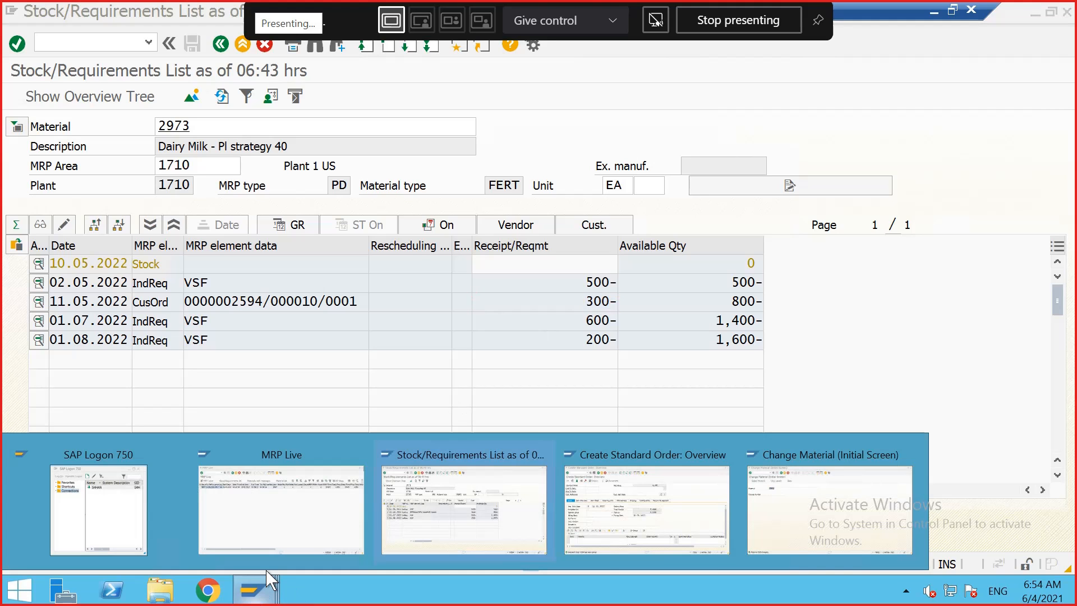
click(765, 500)
click(209, 143)
key(Return)
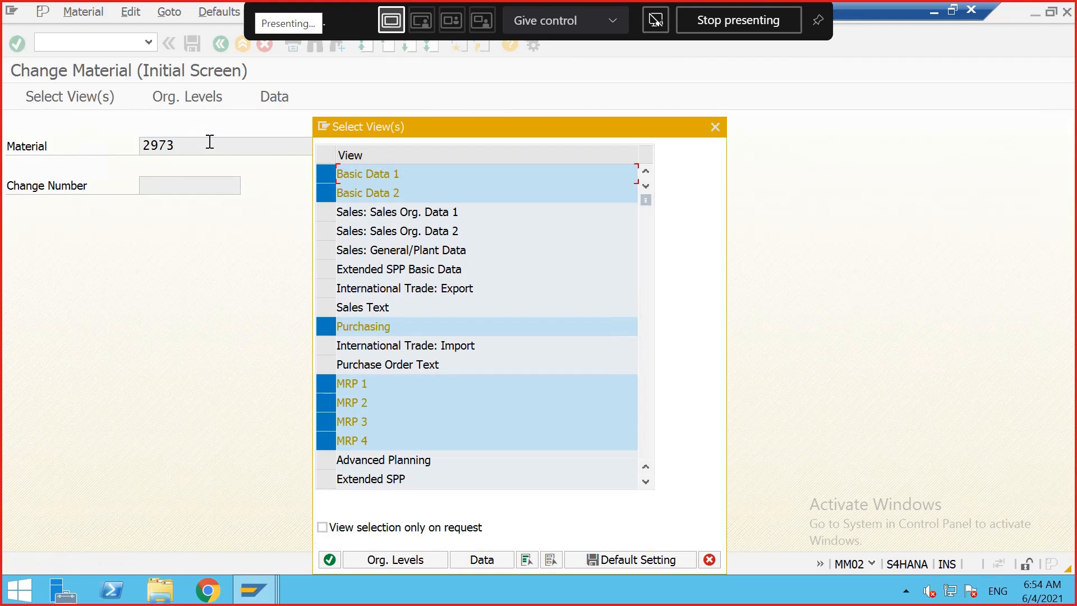
click(330, 559)
click(456, 304)
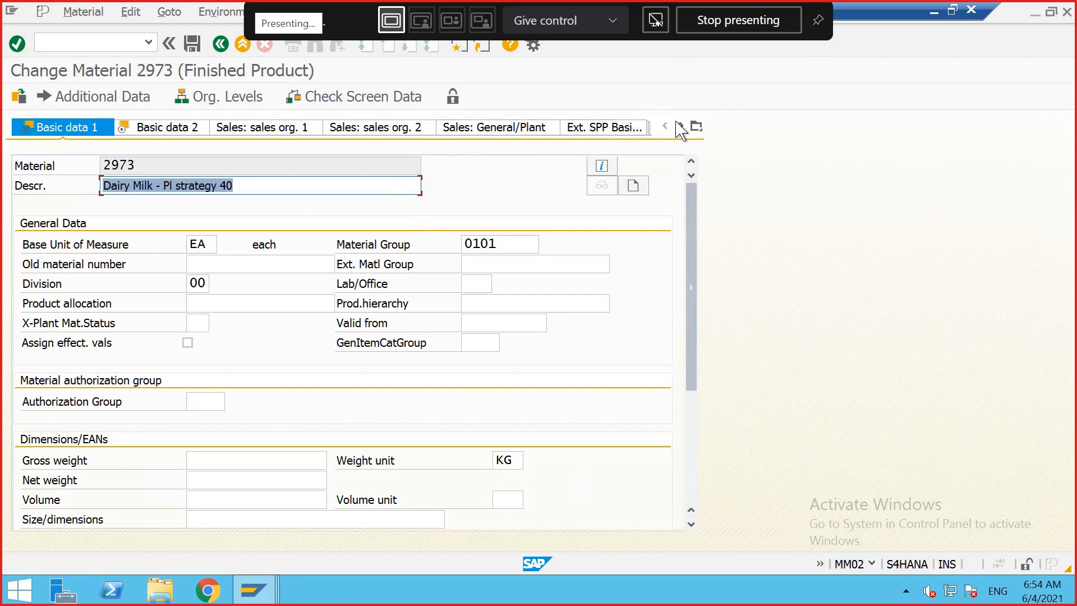
Step: Set the consumption mode in the MRP 3 view to 4 (forward/backward consumption) and save the material
click(681, 127)
click(682, 126)
click(681, 127)
click(682, 126)
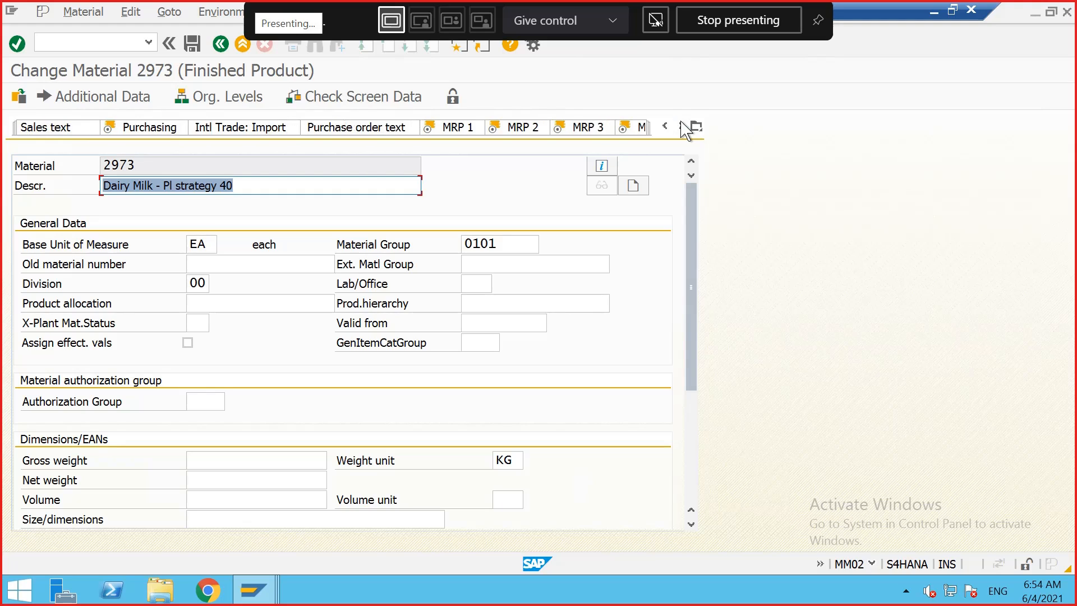
click(681, 127)
click(429, 127)
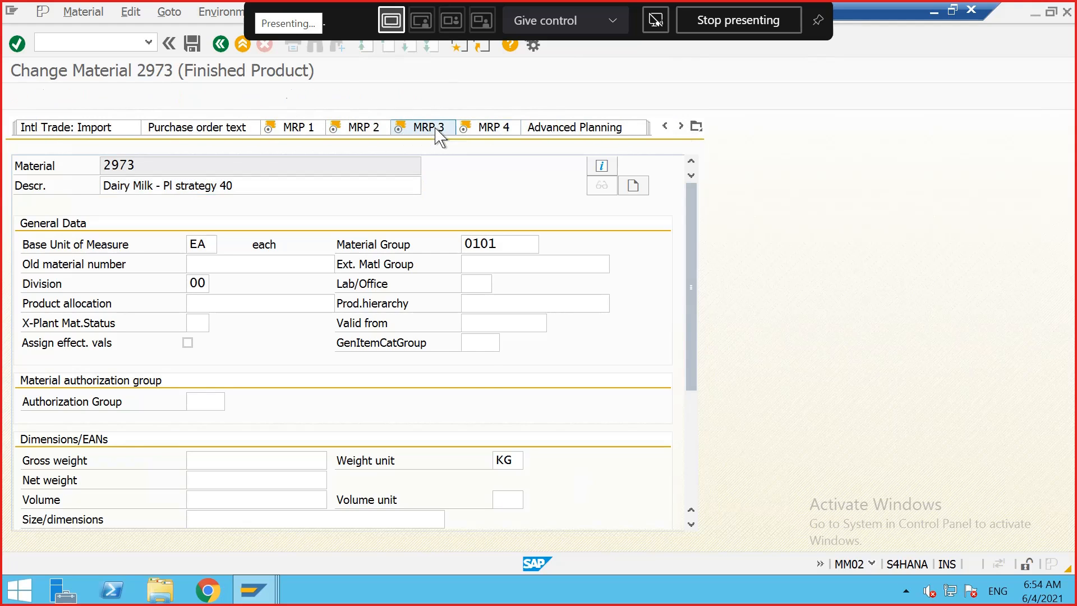
click(198, 343)
click(205, 342)
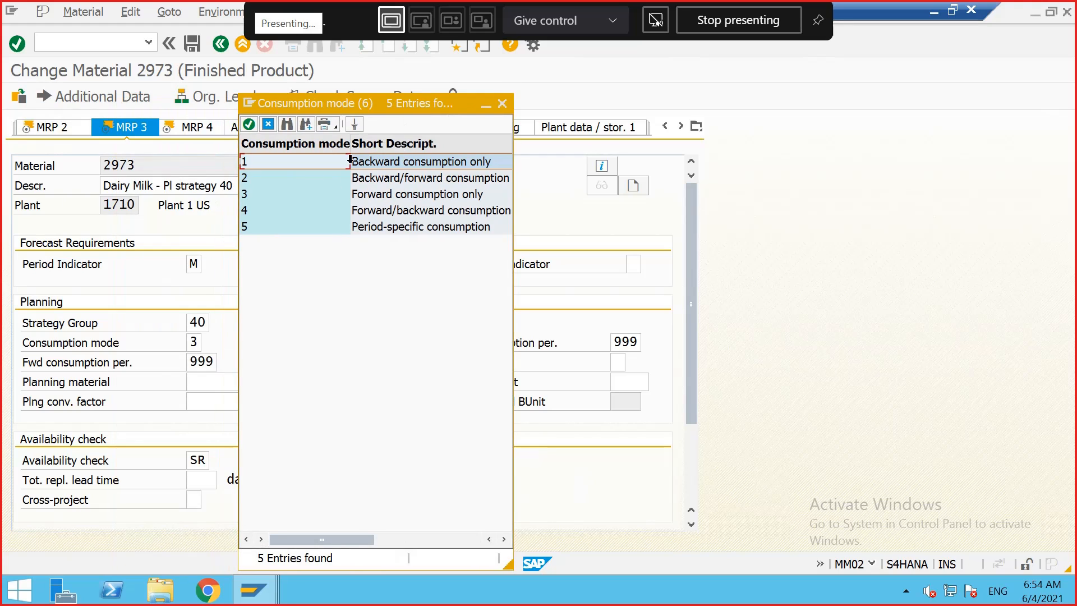
click(254, 212)
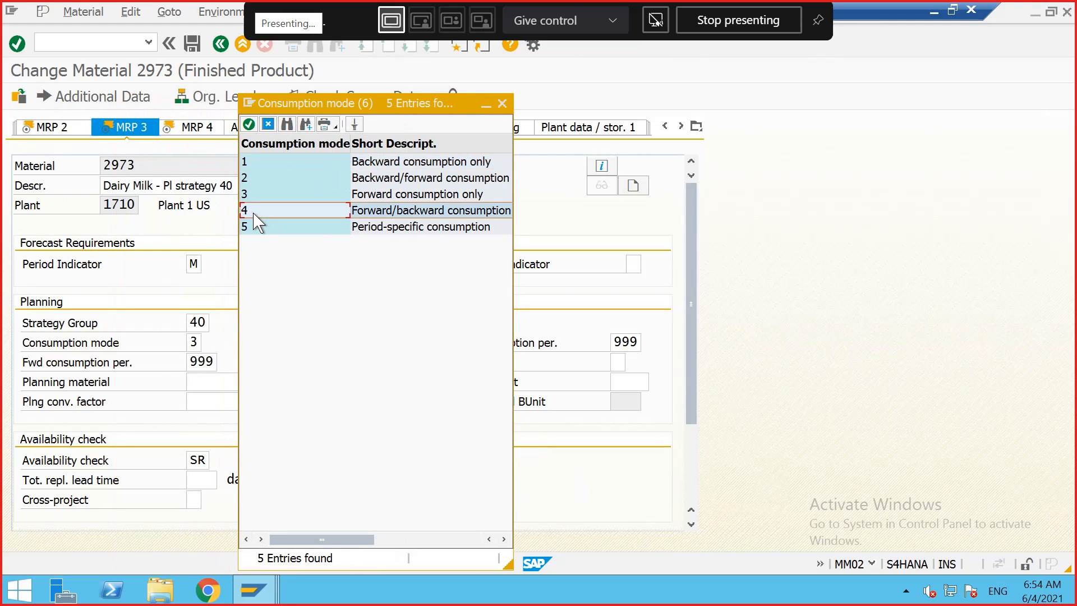
double_click(253, 213)
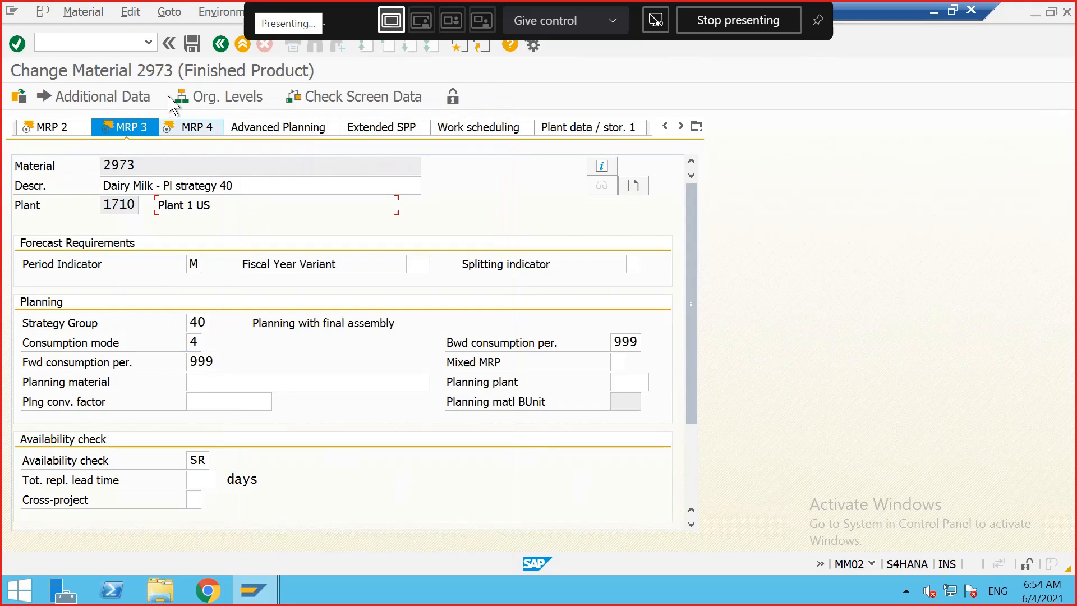
click(192, 44)
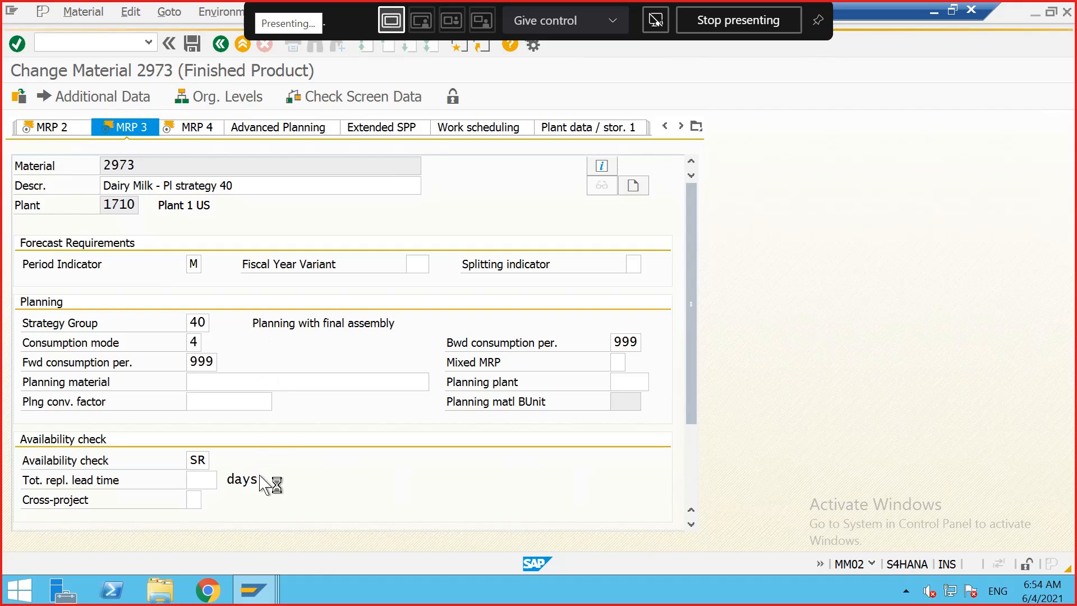
Step: Return to the stock/requirements list, refresh it, and compare the requirement quantities per date
mouse_move(269, 590)
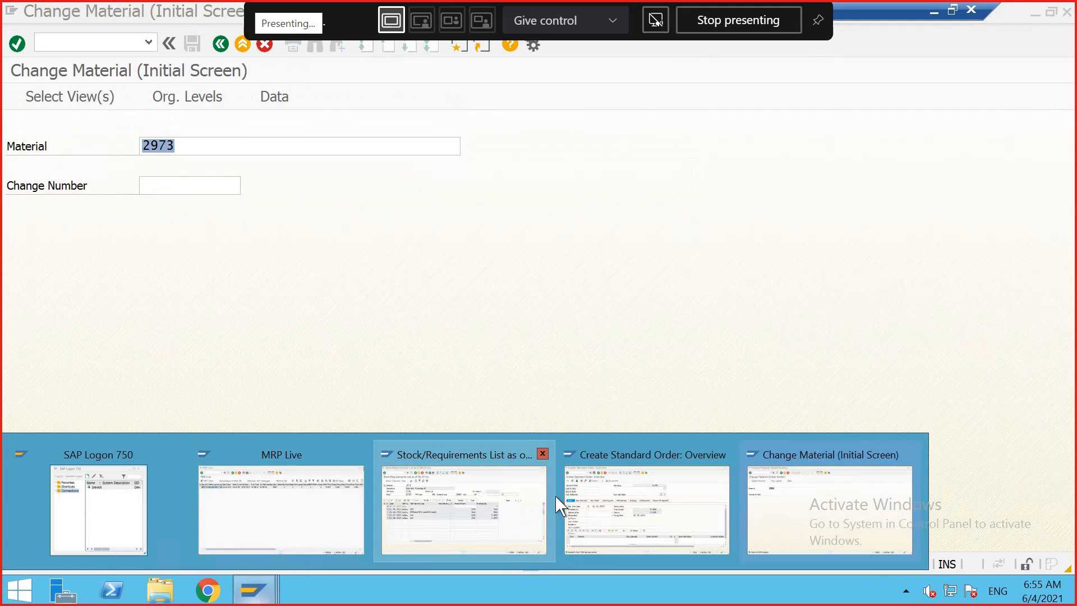
click(533, 499)
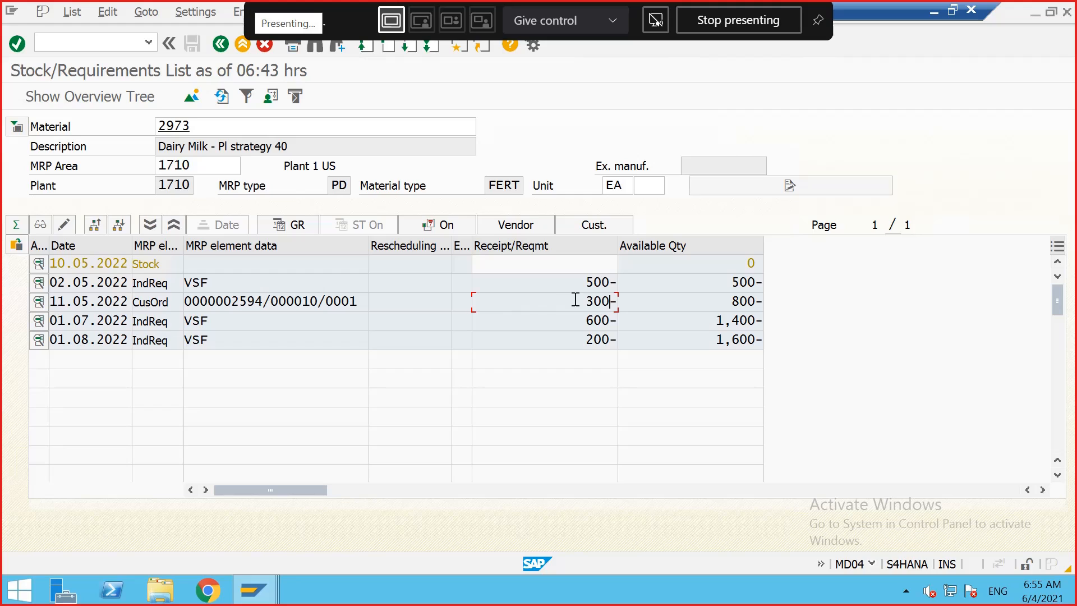
drag(584, 301, 607, 302)
click(608, 302)
click(220, 97)
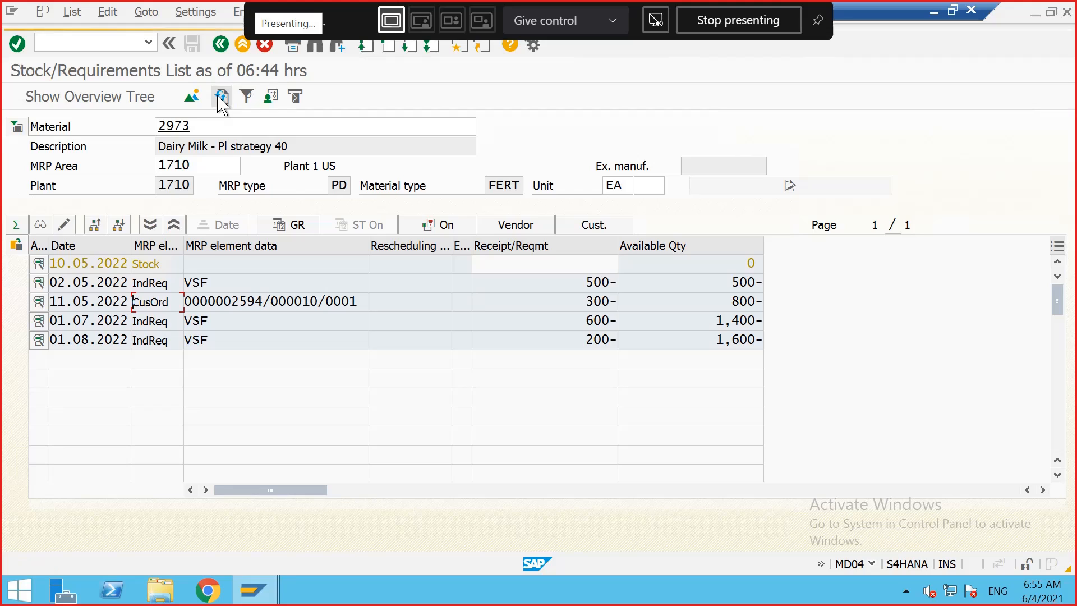
click(221, 96)
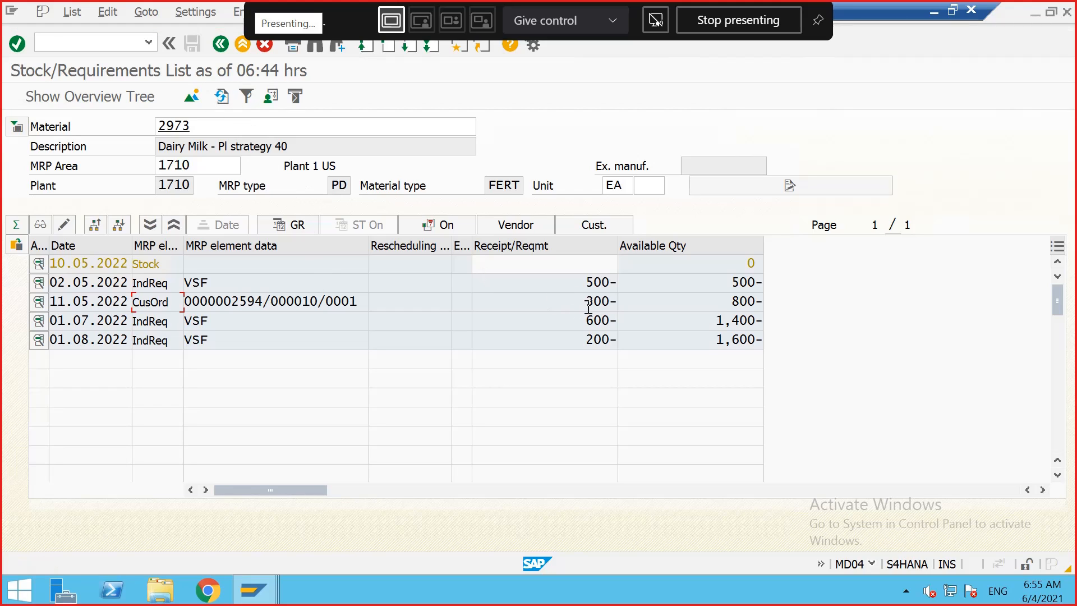
drag(588, 303, 613, 303)
click(614, 302)
drag(587, 301, 612, 302)
click(612, 298)
Step: Open the customer order from the list in change mode, set the item's order quantity to 700, and save, continuing past availability control
double_click(252, 303)
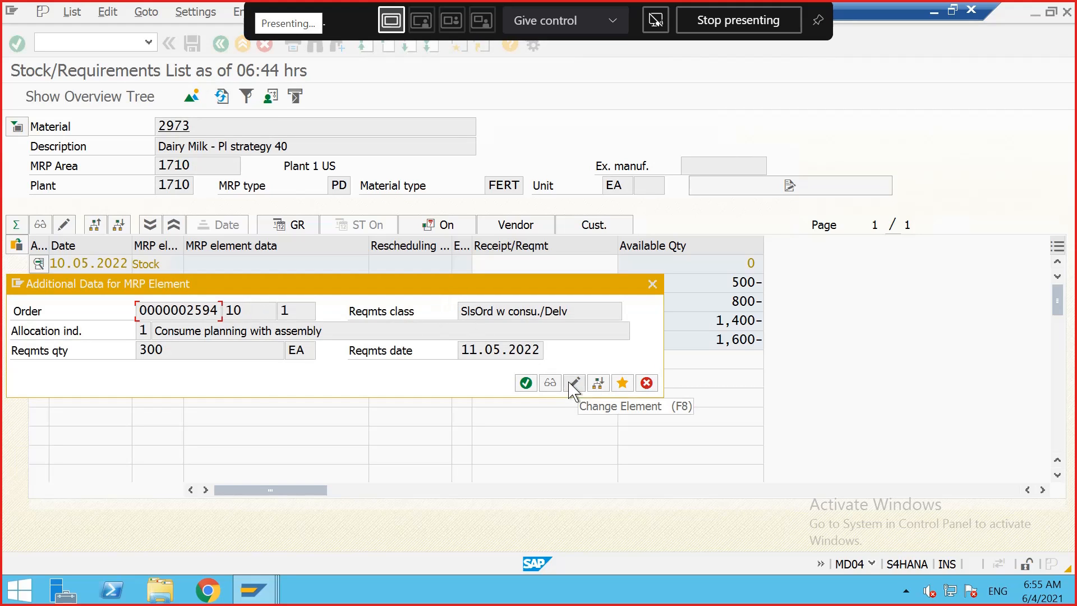
click(574, 383)
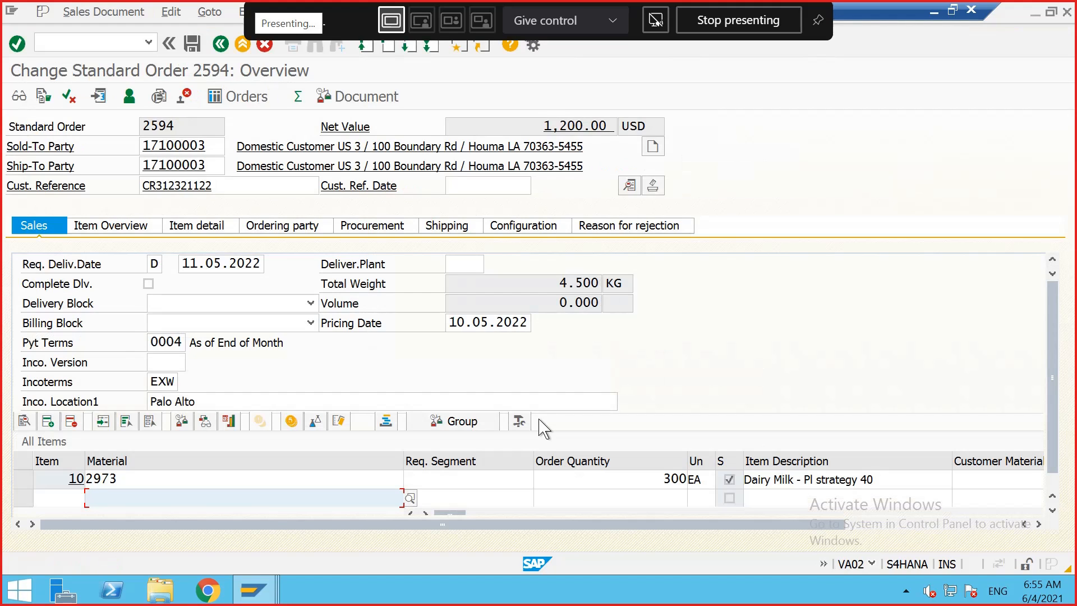
click(672, 480)
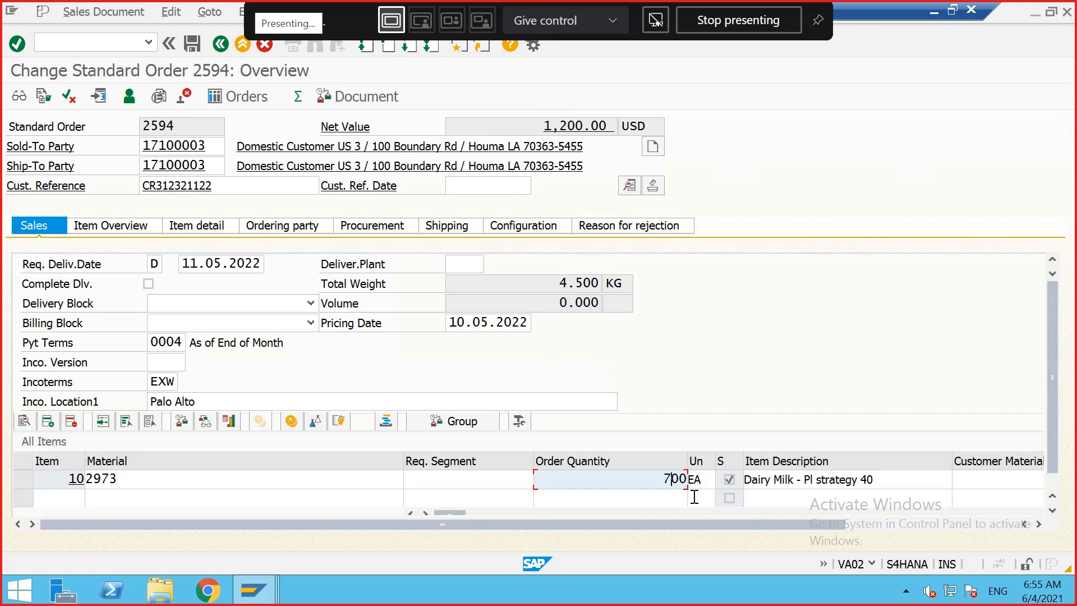
text(7)
click(192, 43)
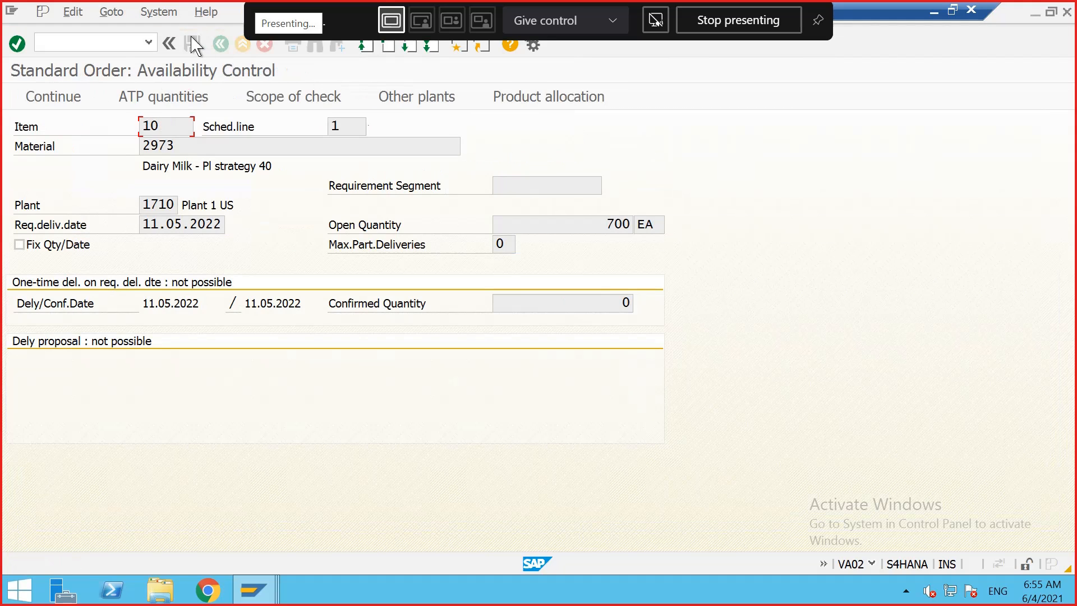
click(74, 102)
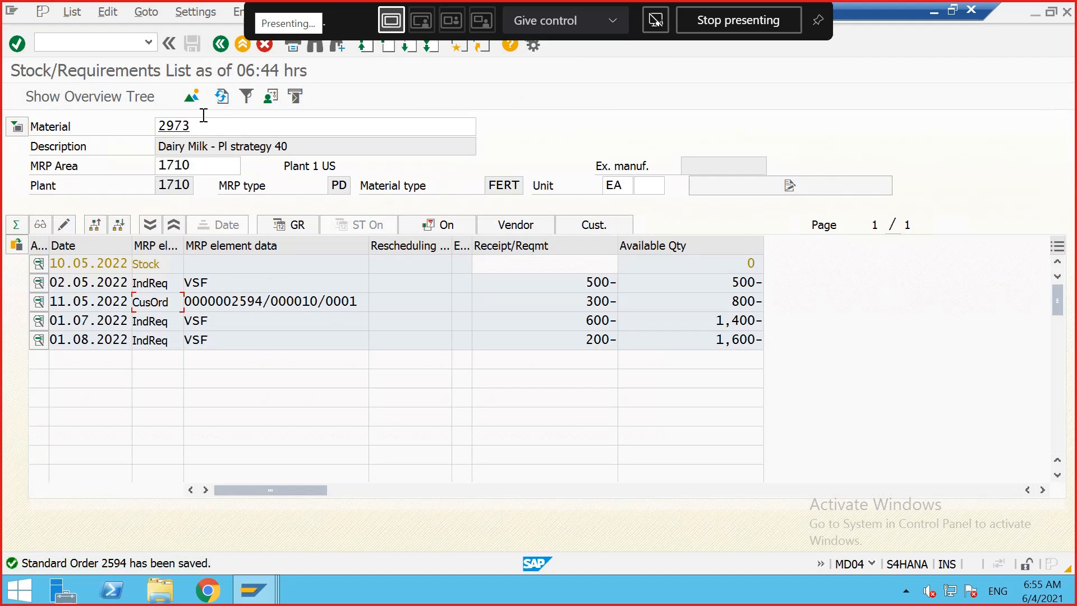
Step: Refresh the stock/requirements list and examine how the independent requirements are consumed by the order
click(222, 99)
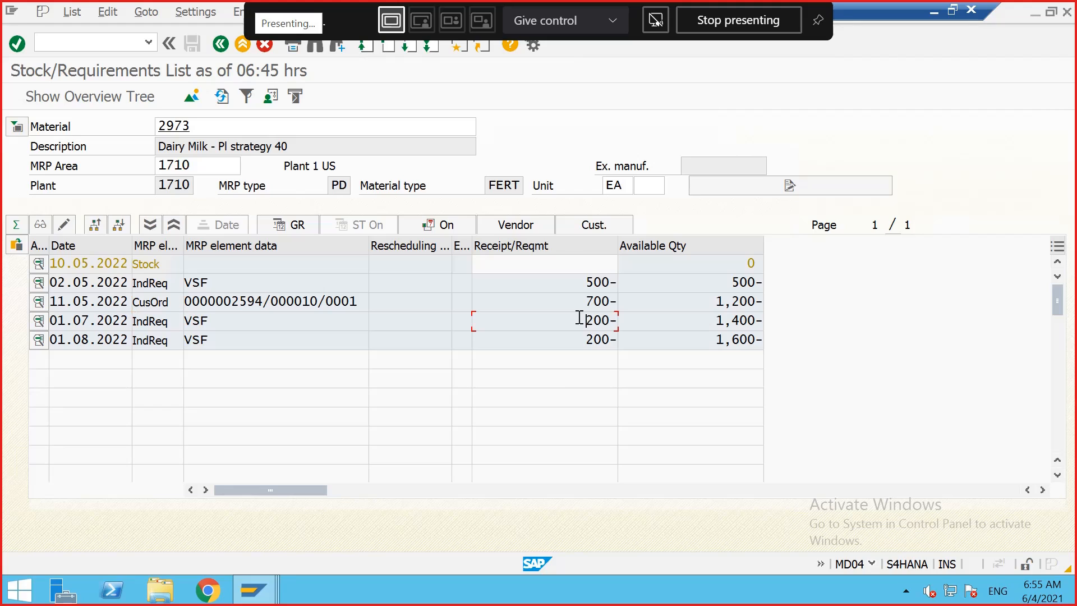
click(605, 321)
drag(588, 320, 610, 338)
click(606, 338)
click(592, 303)
click(590, 319)
click(585, 338)
click(610, 339)
drag(592, 279, 621, 278)
click(620, 280)
Step: Open the customer order again in change mode, set the item's order quantity to 1200, and save, continuing past availability control
double_click(223, 302)
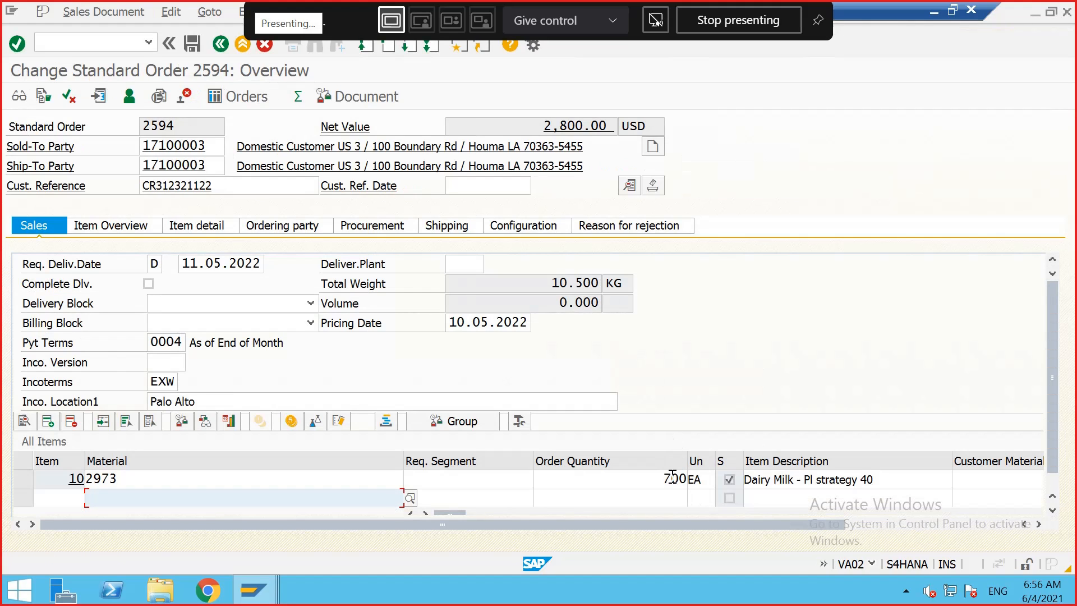
click(672, 478)
key(BackSpace)
text(12)
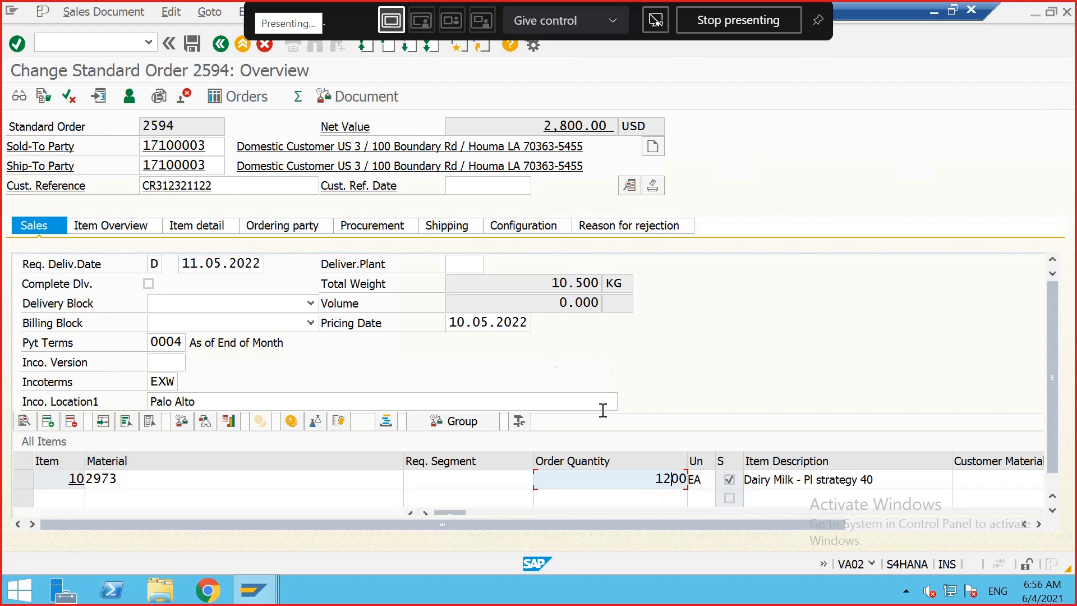
click(192, 43)
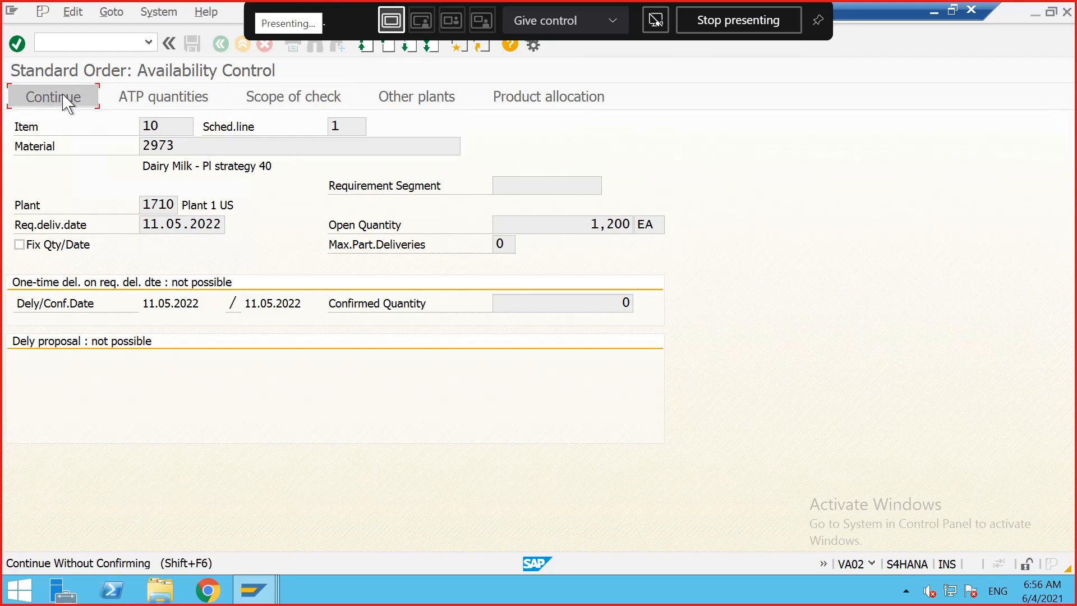
click(67, 99)
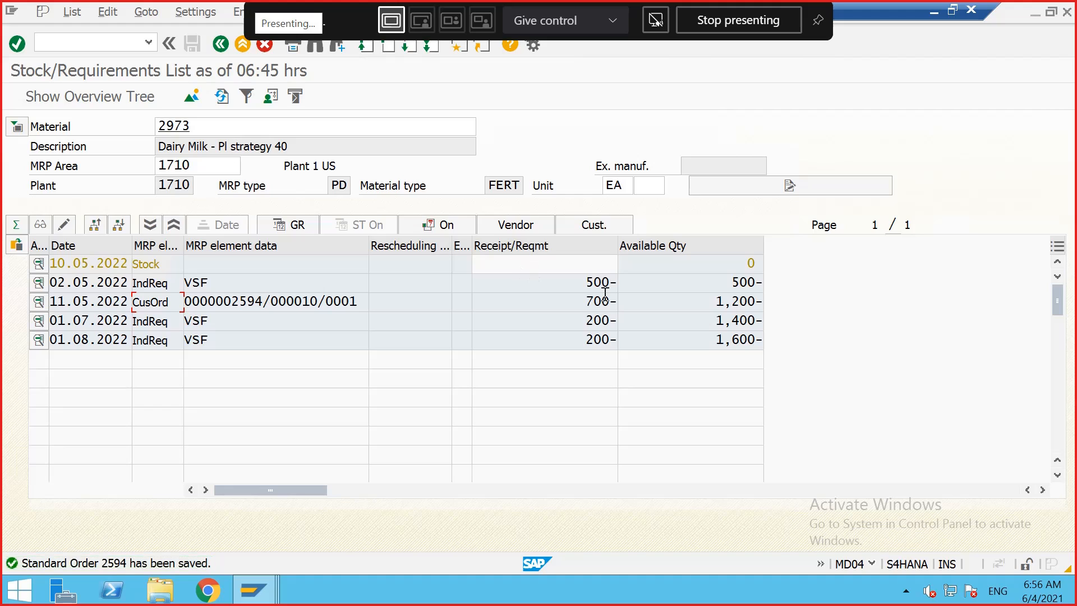
Step: Refresh the stock/requirements list and examine the remaining independent requirement and customer order rows
drag(586, 301, 615, 280)
click(611, 303)
click(614, 281)
click(216, 100)
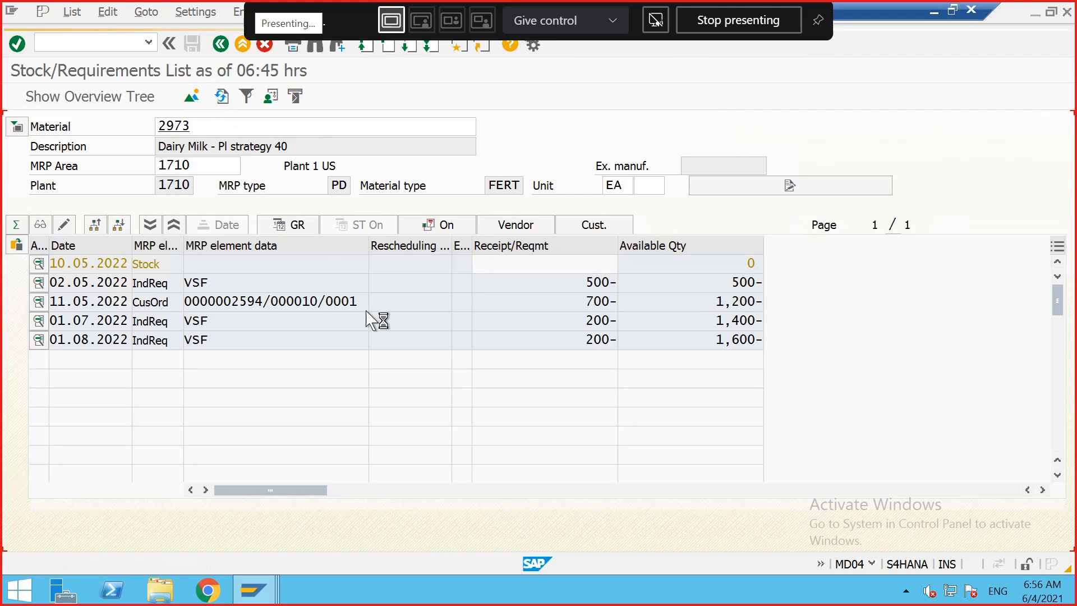
drag(558, 302, 613, 283)
click(612, 302)
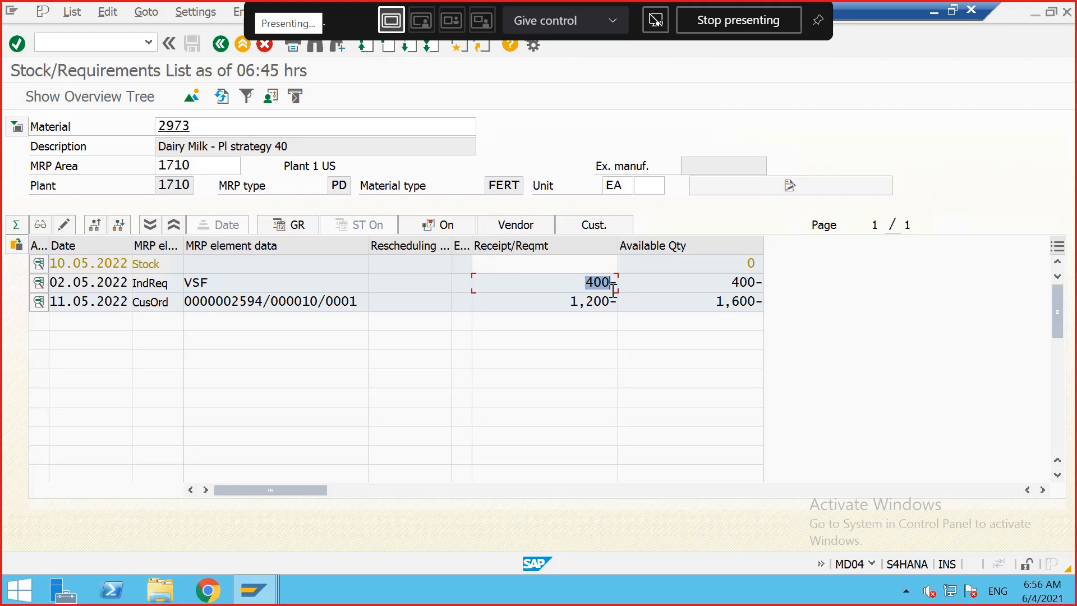
Step: Examine the independent requirement and customer order quantities in the stock/requirements list rows
click(613, 288)
drag(587, 281, 617, 301)
click(621, 282)
click(617, 302)
drag(587, 286, 611, 288)
click(611, 288)
click(256, 273)
click(246, 279)
drag(230, 282, 247, 302)
click(183, 282)
click(247, 301)
click(571, 300)
drag(571, 301, 614, 273)
click(612, 302)
click(614, 273)
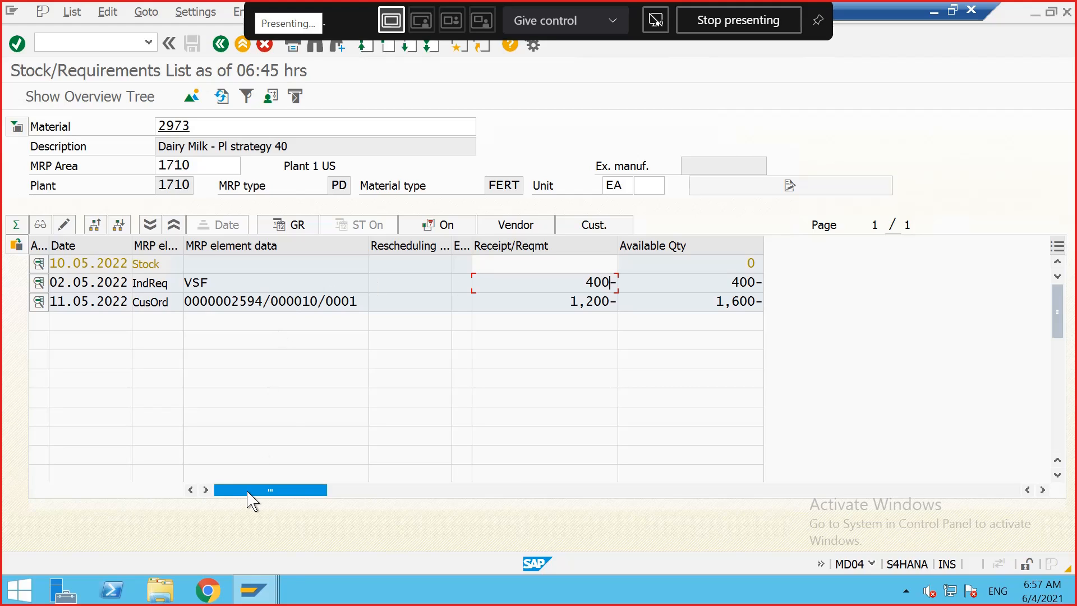
mouse_move(262, 597)
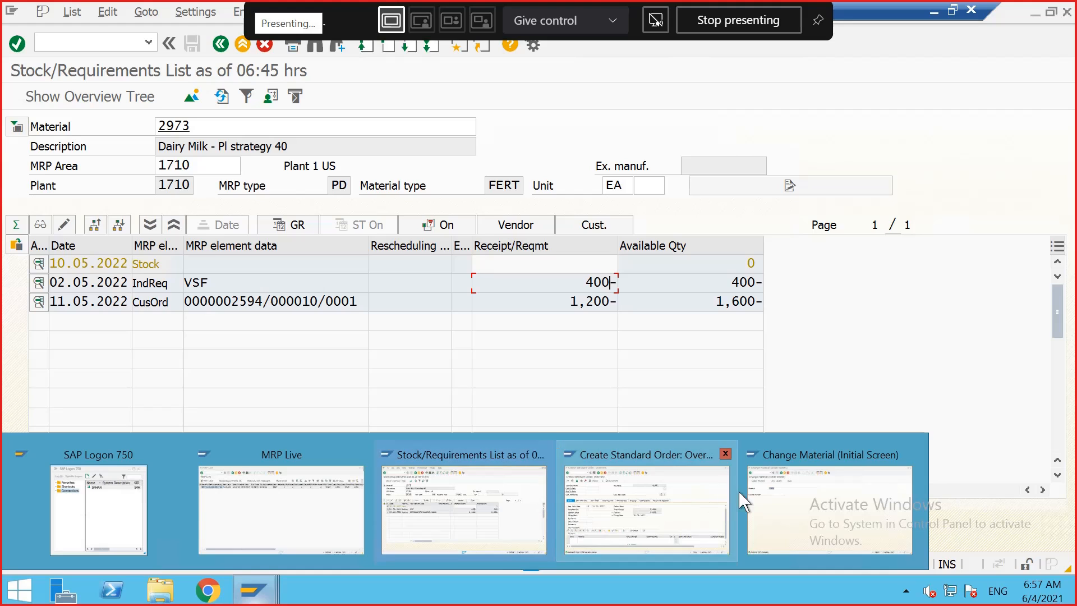
click(763, 500)
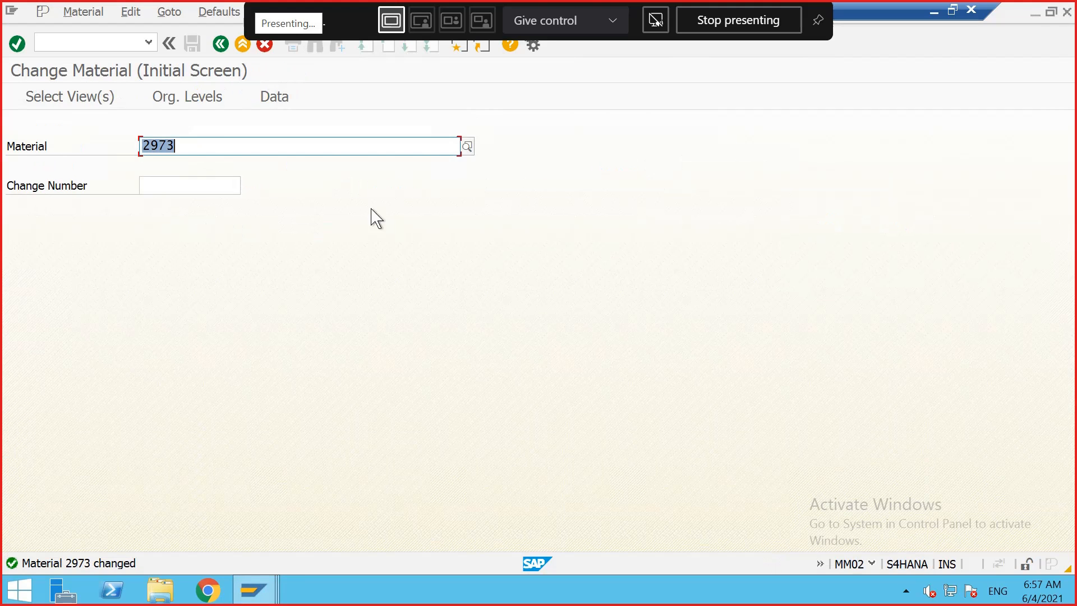
click(118, 46)
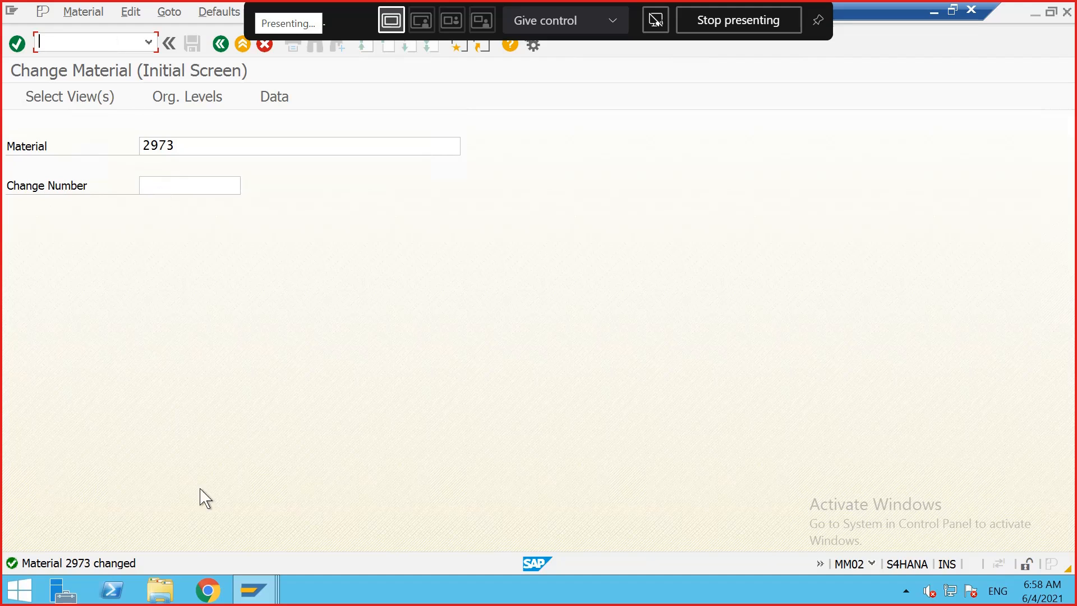
mouse_move(262, 602)
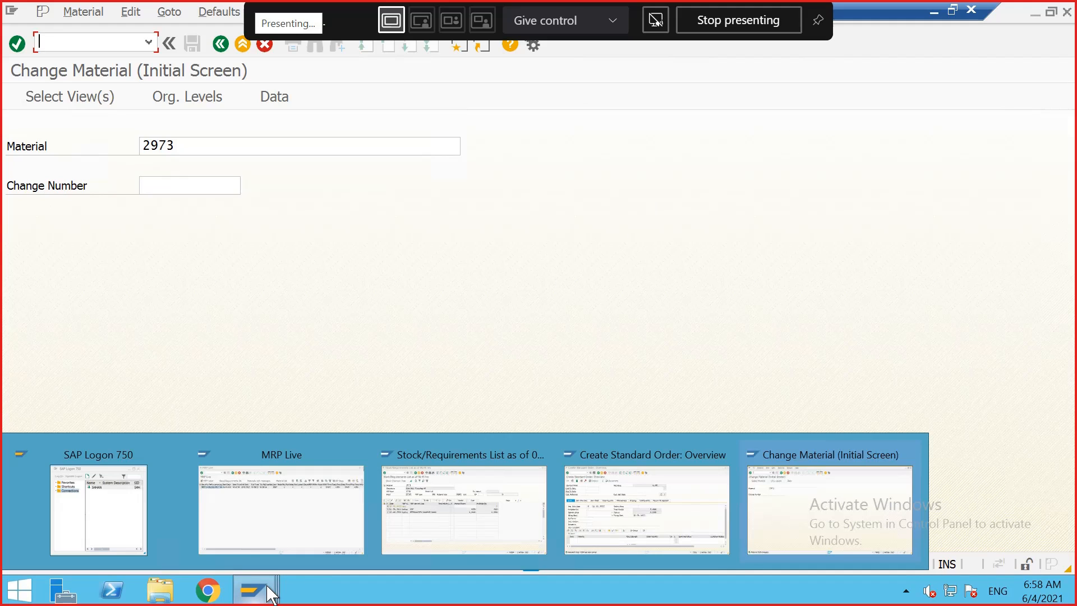
click(415, 507)
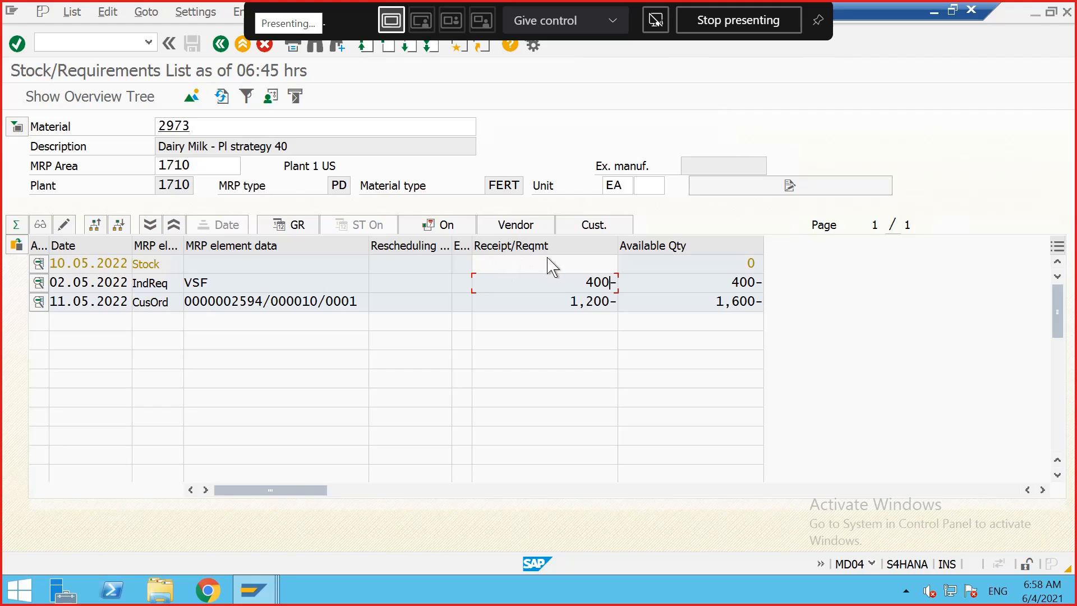
click(750, 263)
double_click(754, 259)
click(757, 259)
click(953, 12)
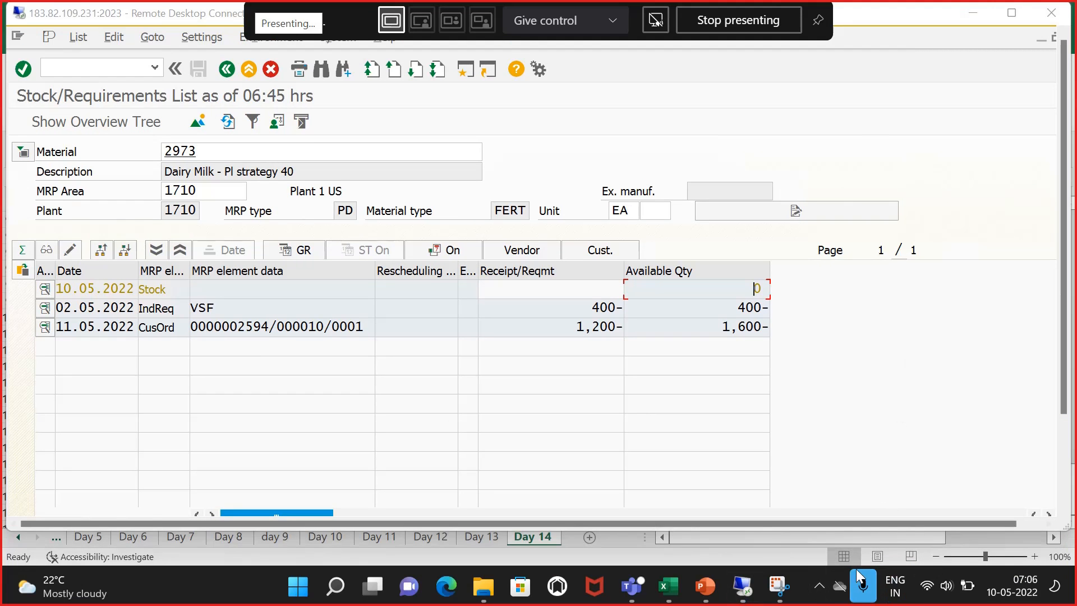
click(819, 586)
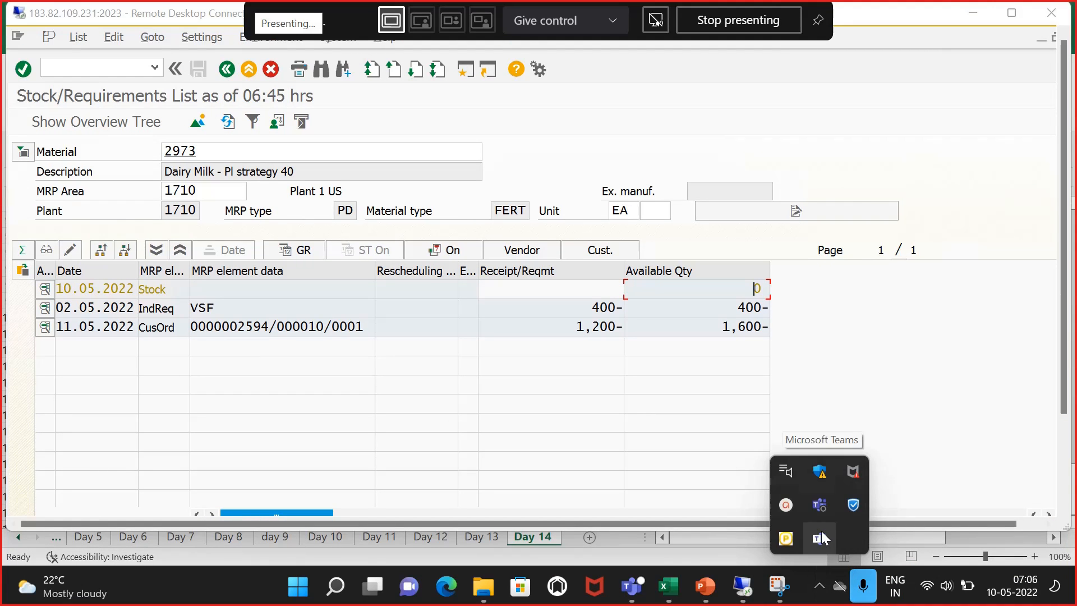